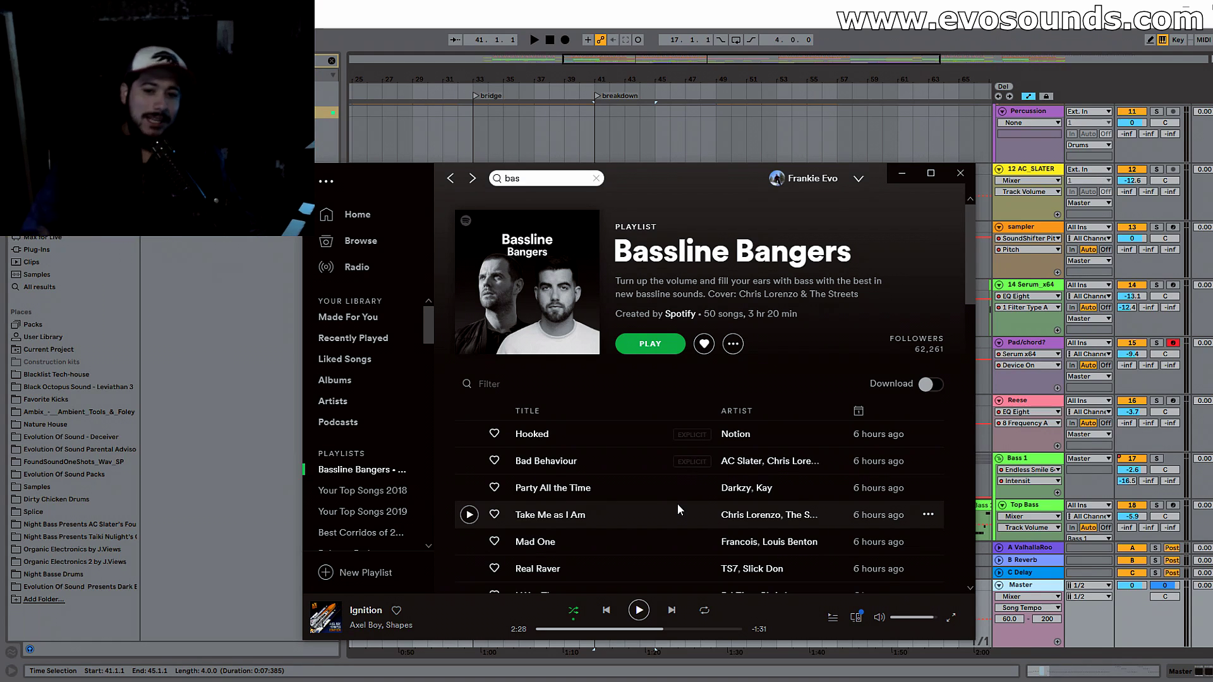
Step: Look through the Bassline Bangers playlist and return to the arrangement's Pad/chord clip in the bridge
scroll(624, 530, down, 3)
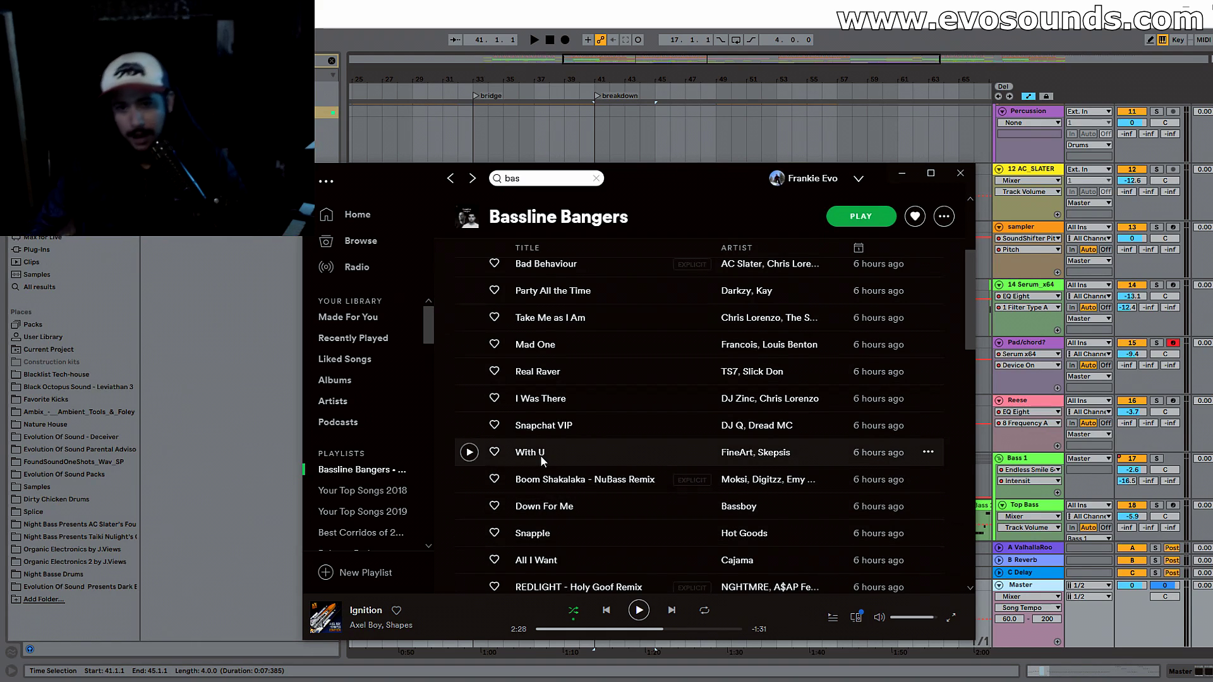
click(895, 179)
click(519, 340)
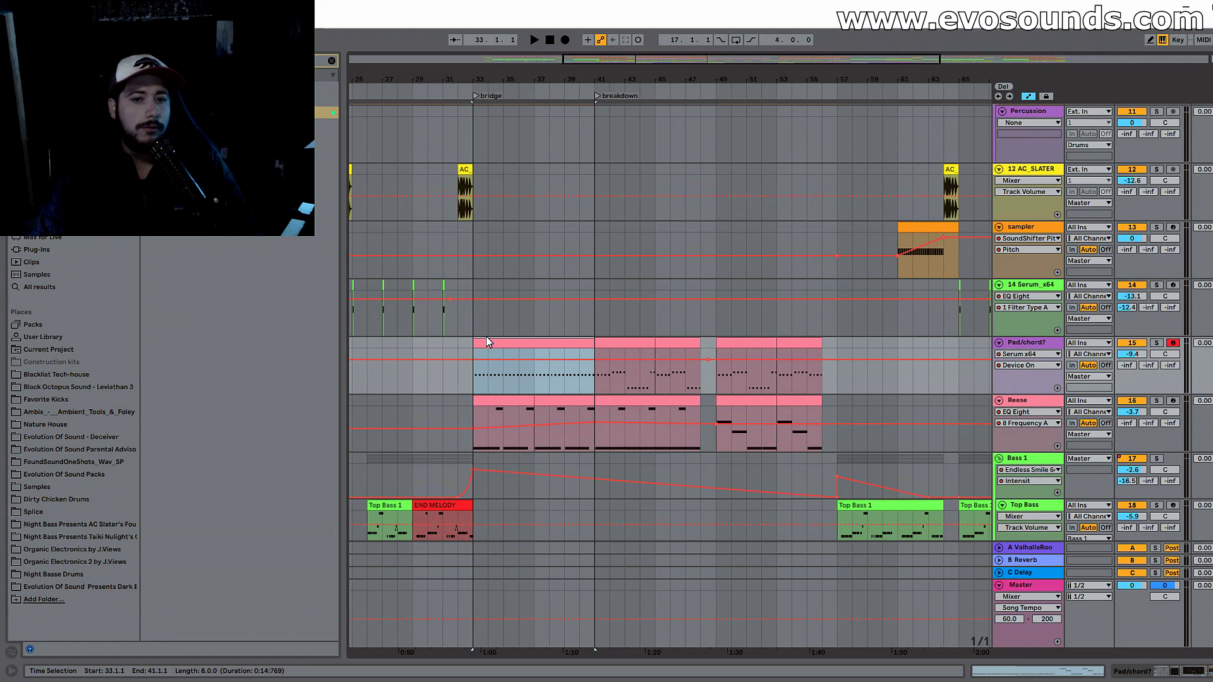
Step: Examine the bridge section of the arrangement, comparing its Pad/chord clip with the surrounding bass clips and the reference playlist
scroll(487, 339, down, 3)
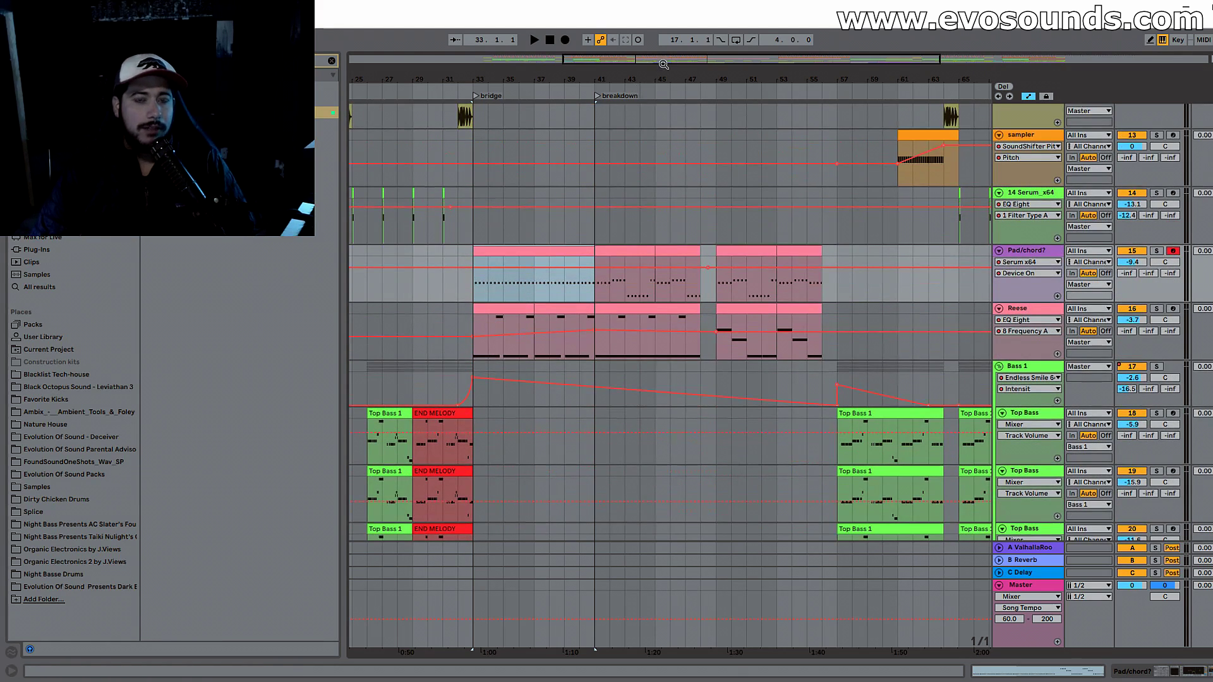
drag(663, 64, 638, 74)
click(460, 443)
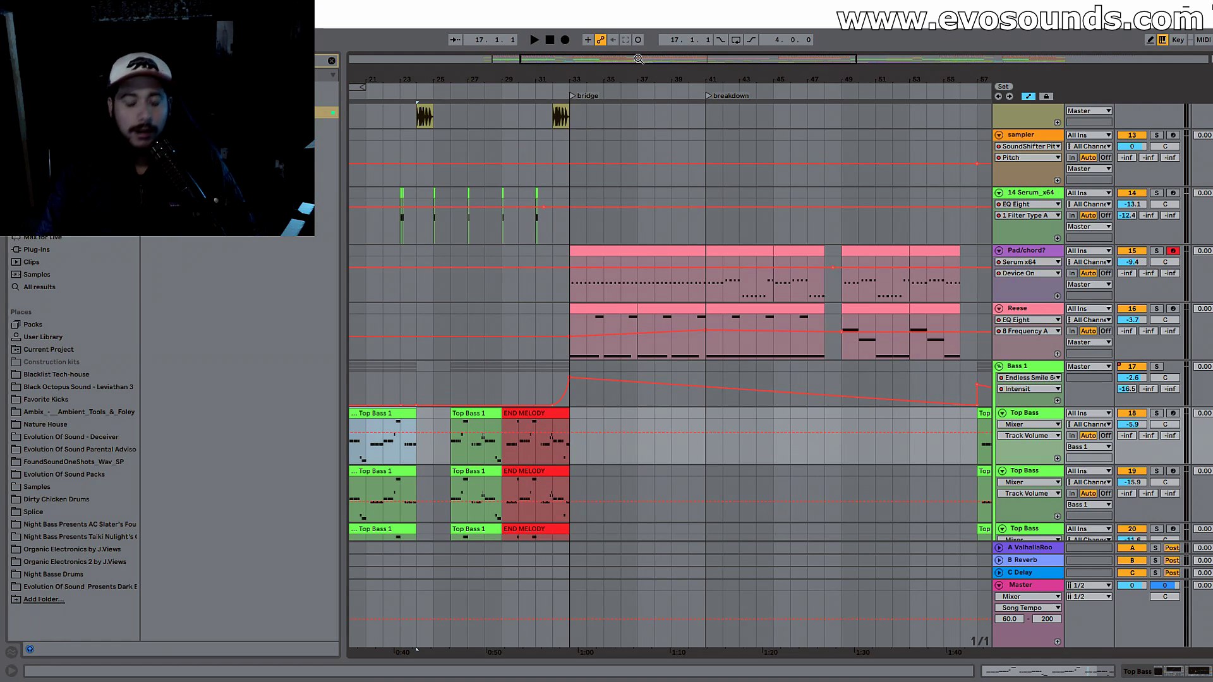
drag(633, 62, 684, 69)
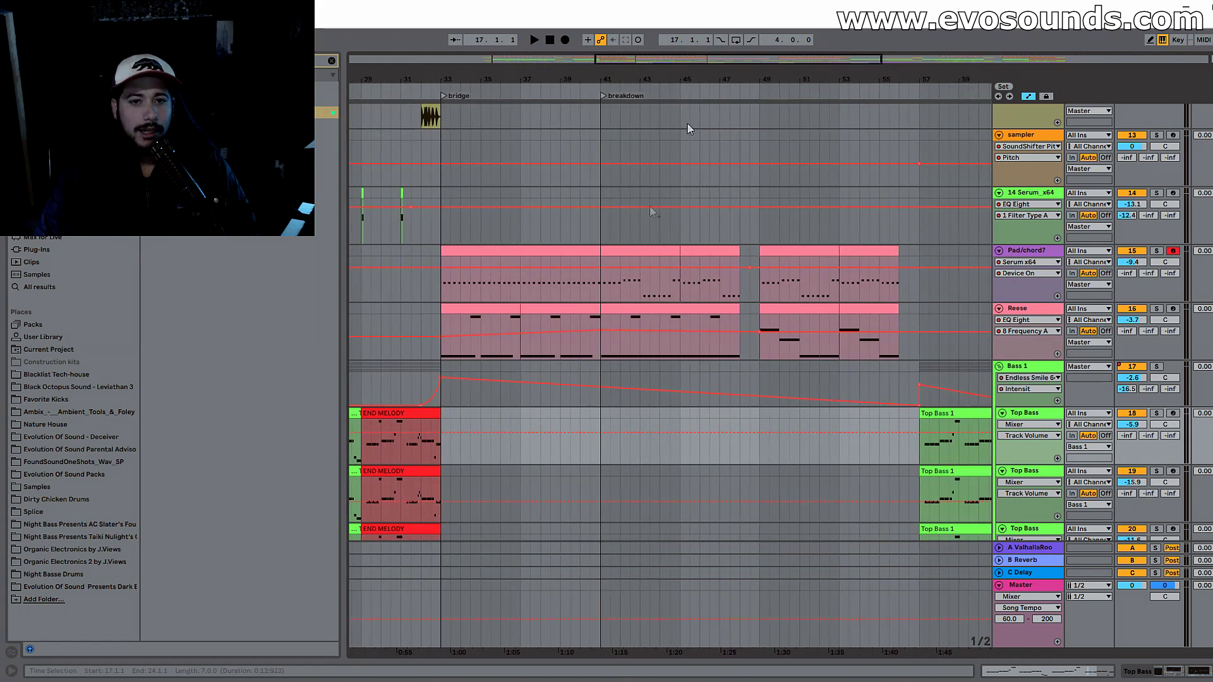
click(500, 254)
scroll(459, 350, down, 3)
scroll(429, 318, up, 3)
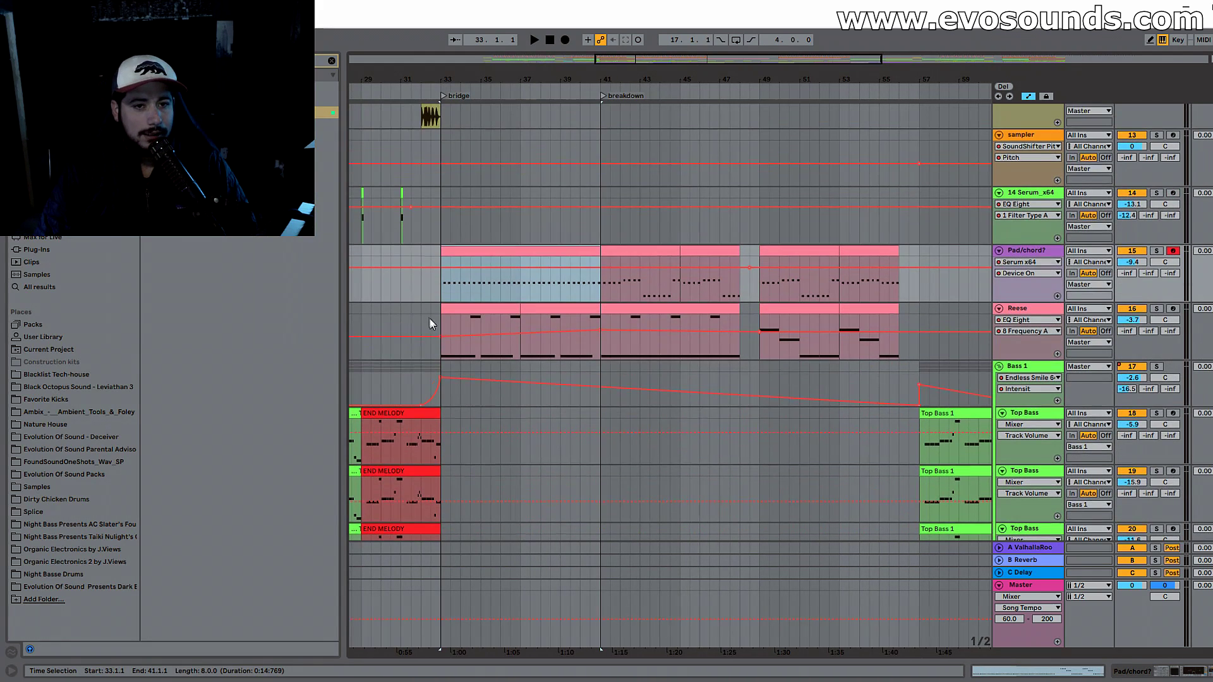
click(434, 292)
key(alt+Tab)
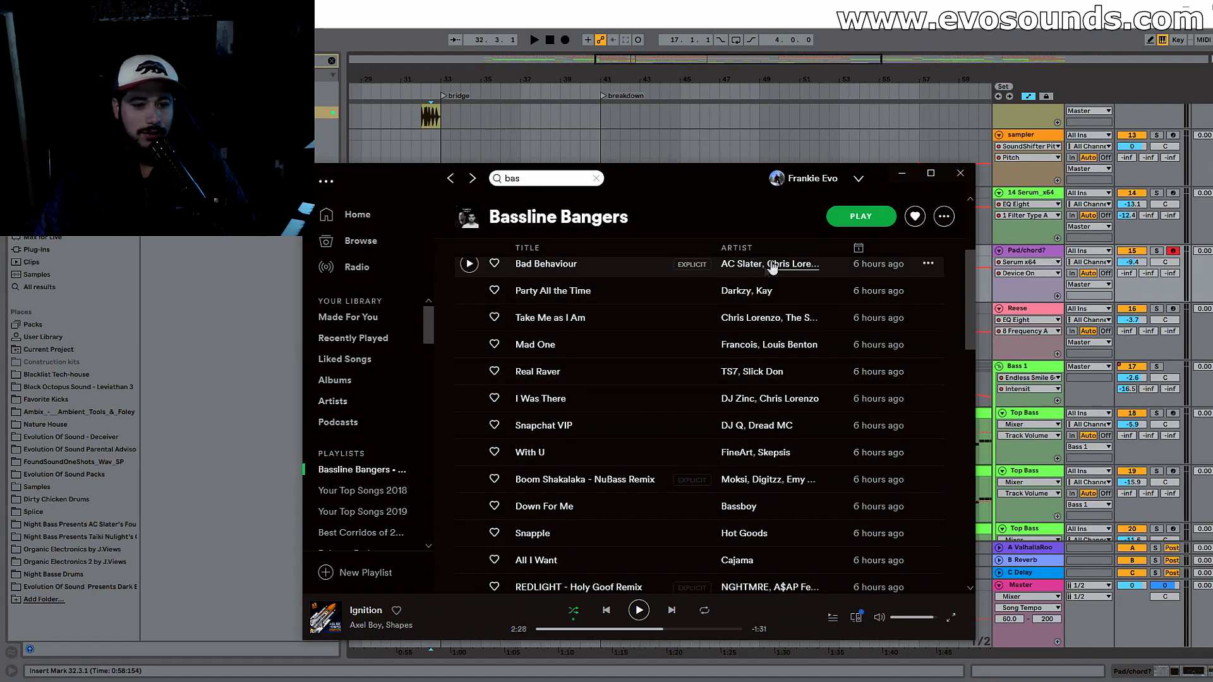
click(893, 175)
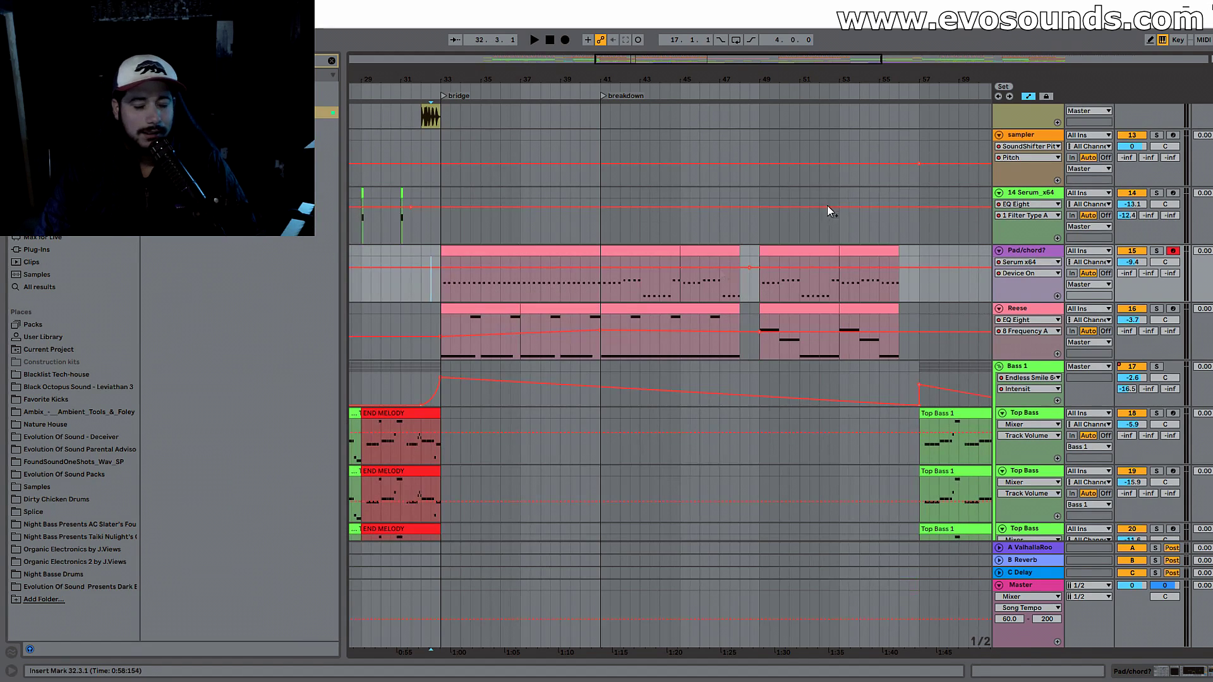
Step: Select the Reese clip at the breakdown and examine the arrangement from the bridge through the second set of bass clips
click(613, 307)
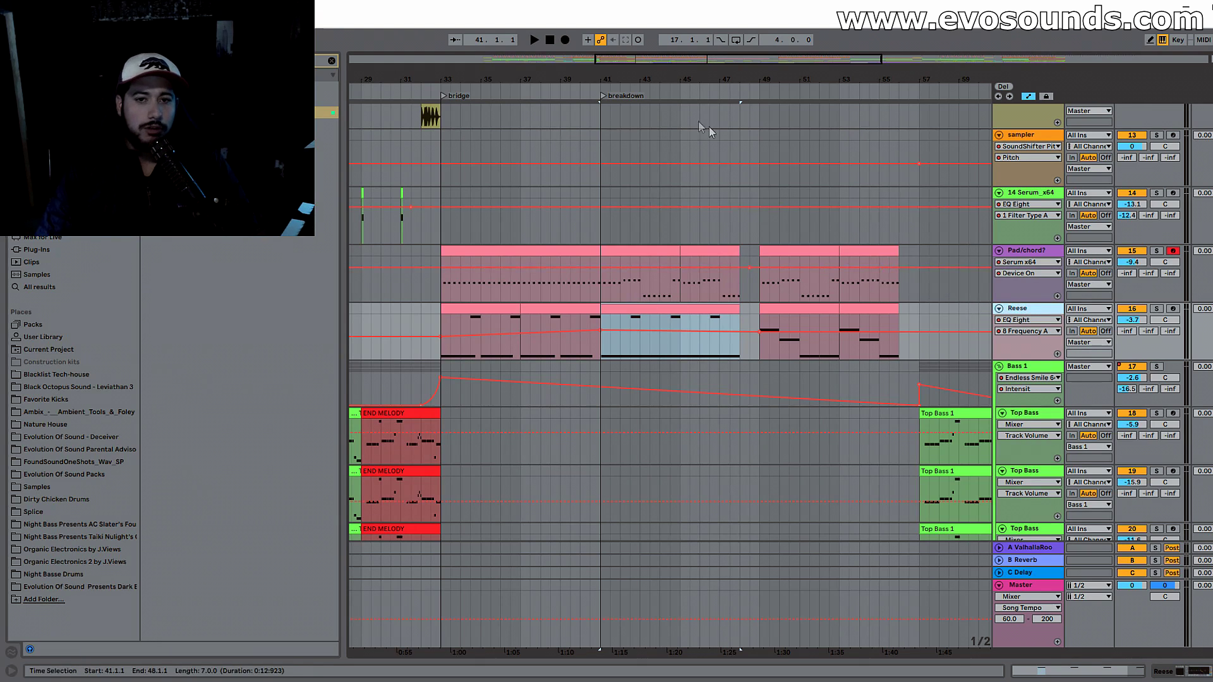
drag(696, 62, 719, 74)
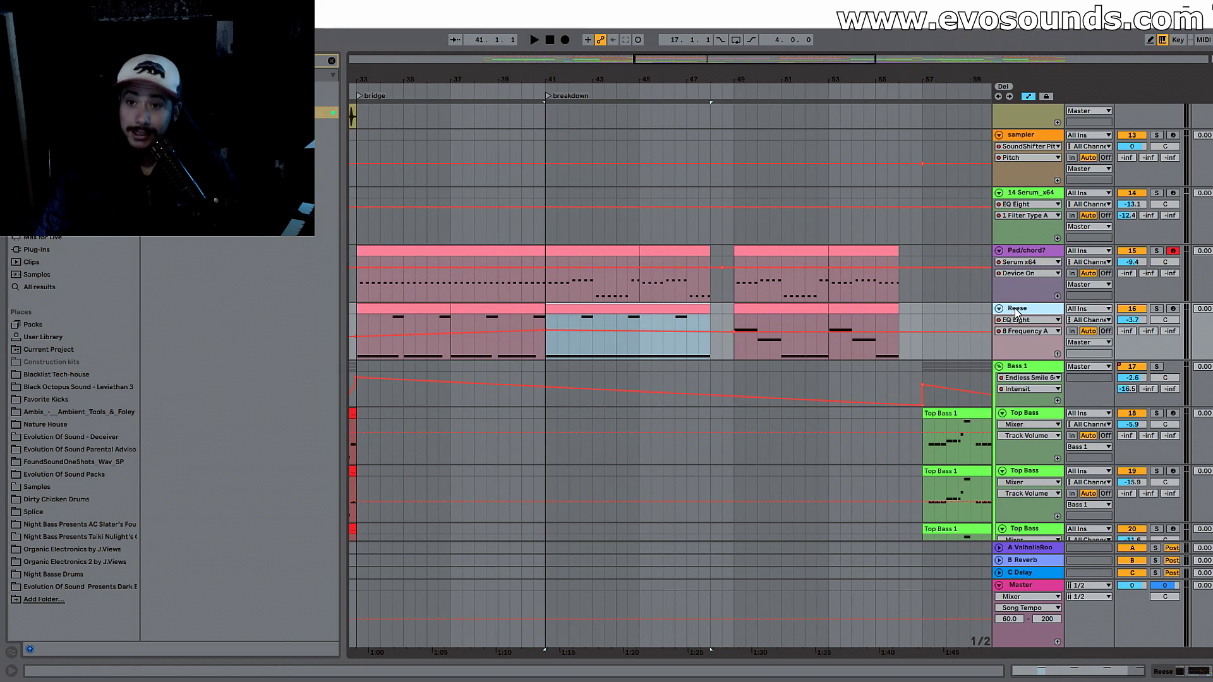
drag(721, 62, 760, 37)
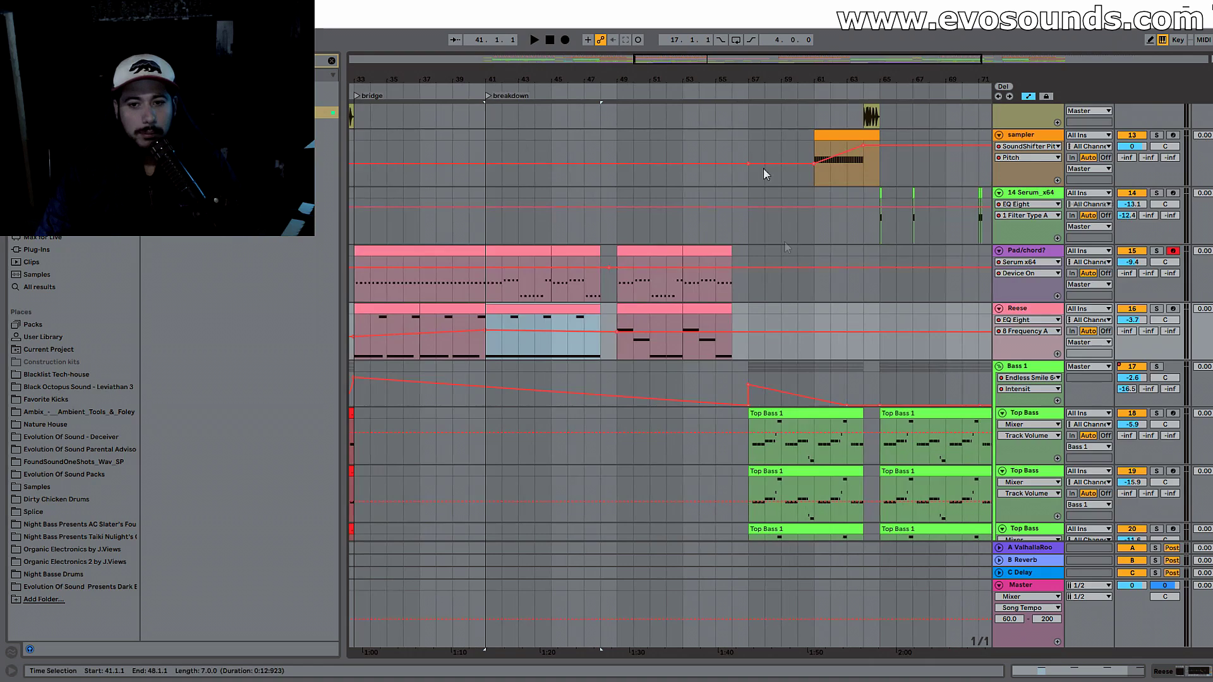
scroll(744, 309, up, 3)
scroll(746, 317, up, 1)
scroll(741, 321, down, 3)
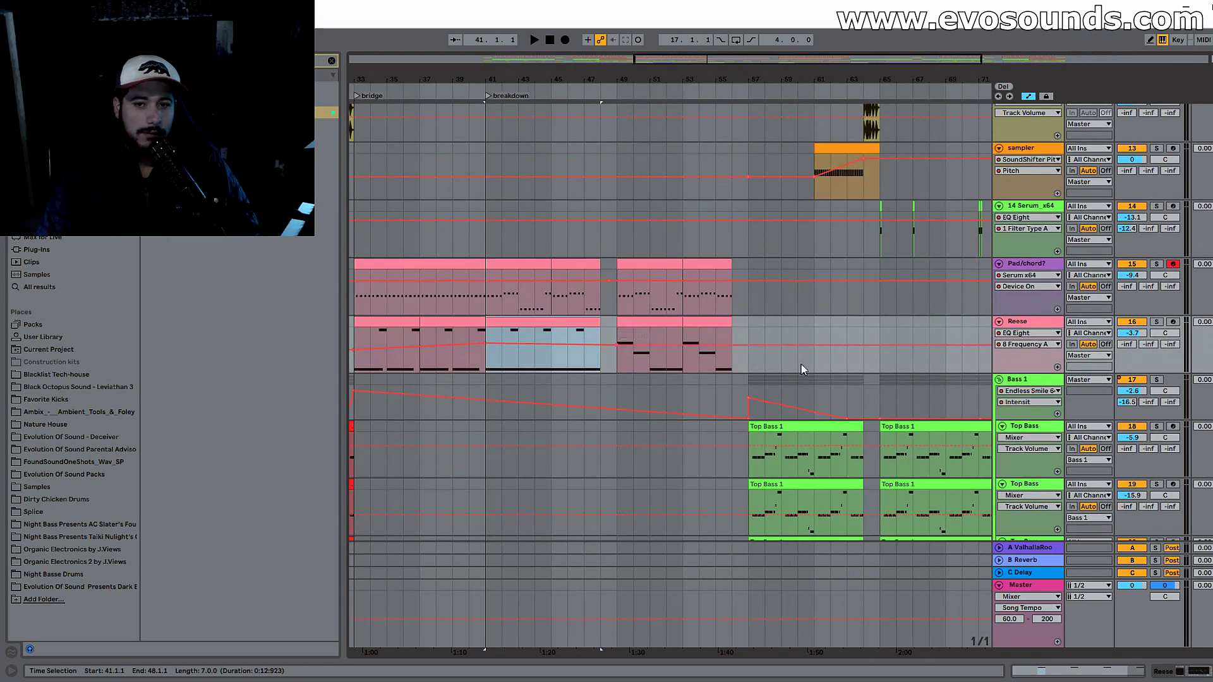
drag(866, 60, 853, 14)
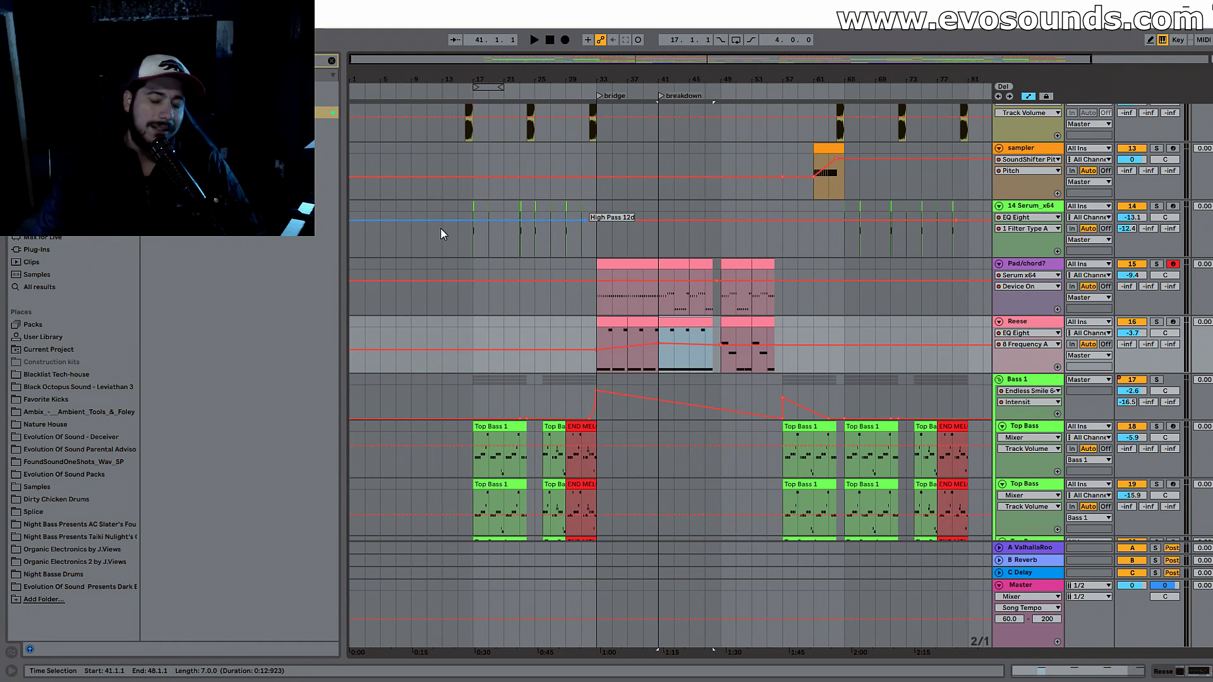
drag(758, 64, 762, 119)
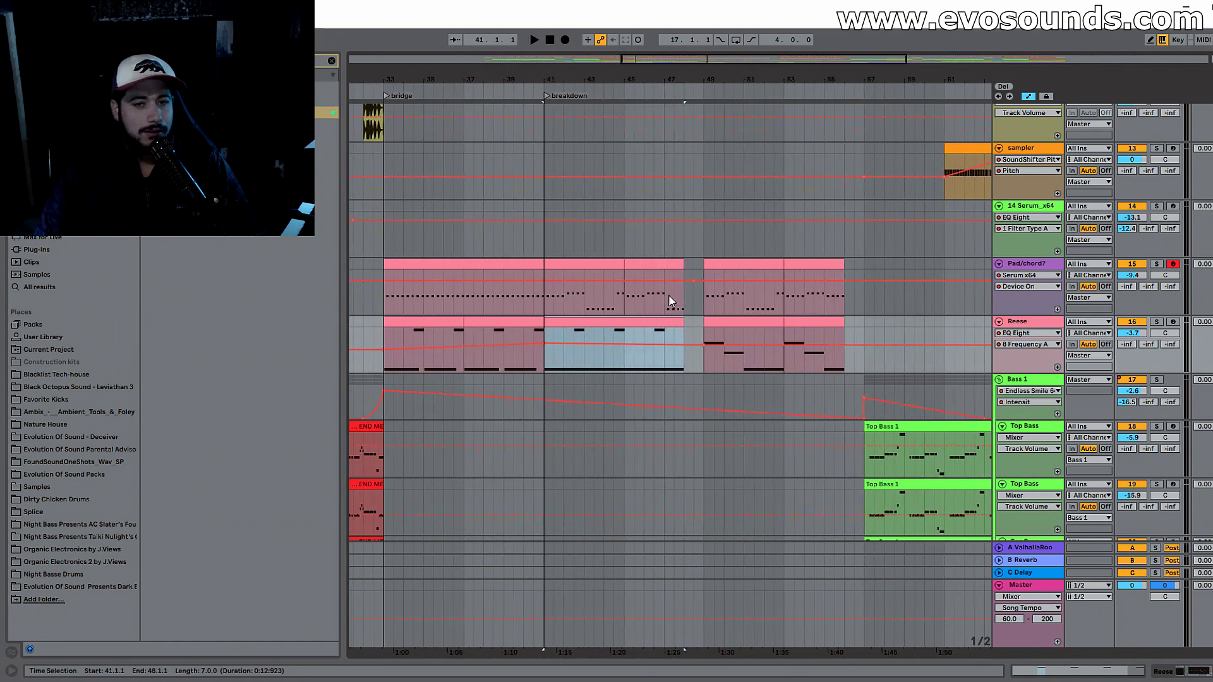
Step: Insert a new MIDI track below the Reese track and load the Serum instrument onto it
scroll(1002, 306, up, 1)
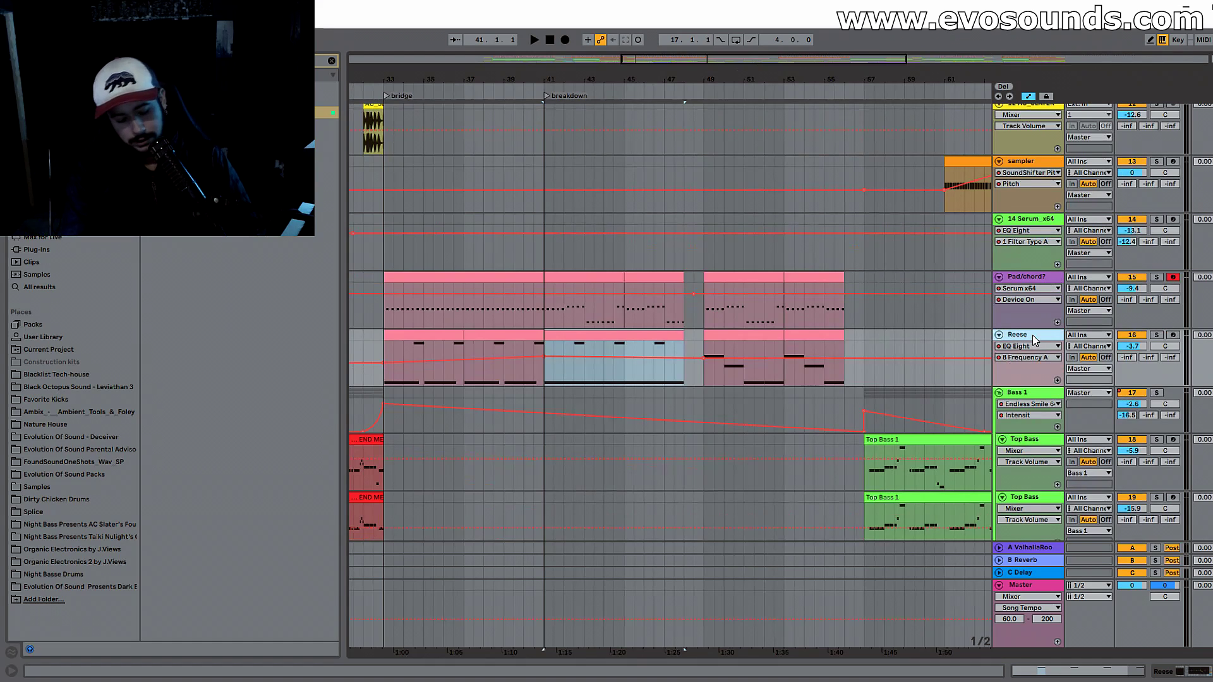
key(ctrl+shift+t)
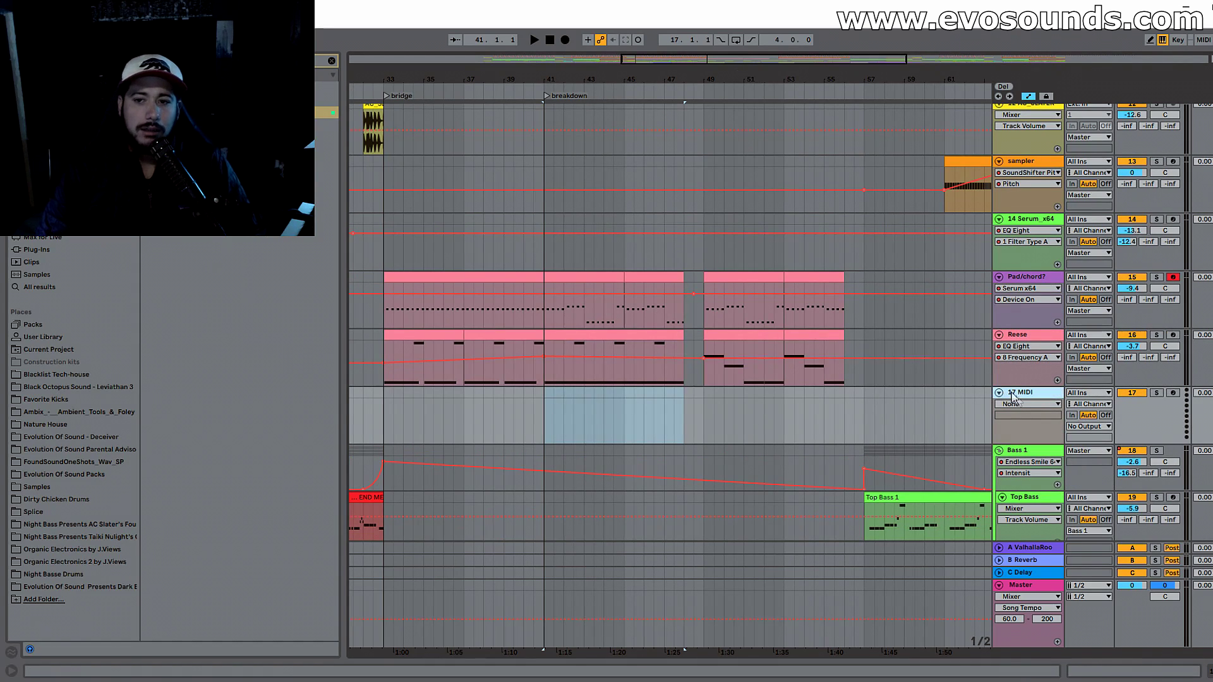
click(328, 61)
text(s)
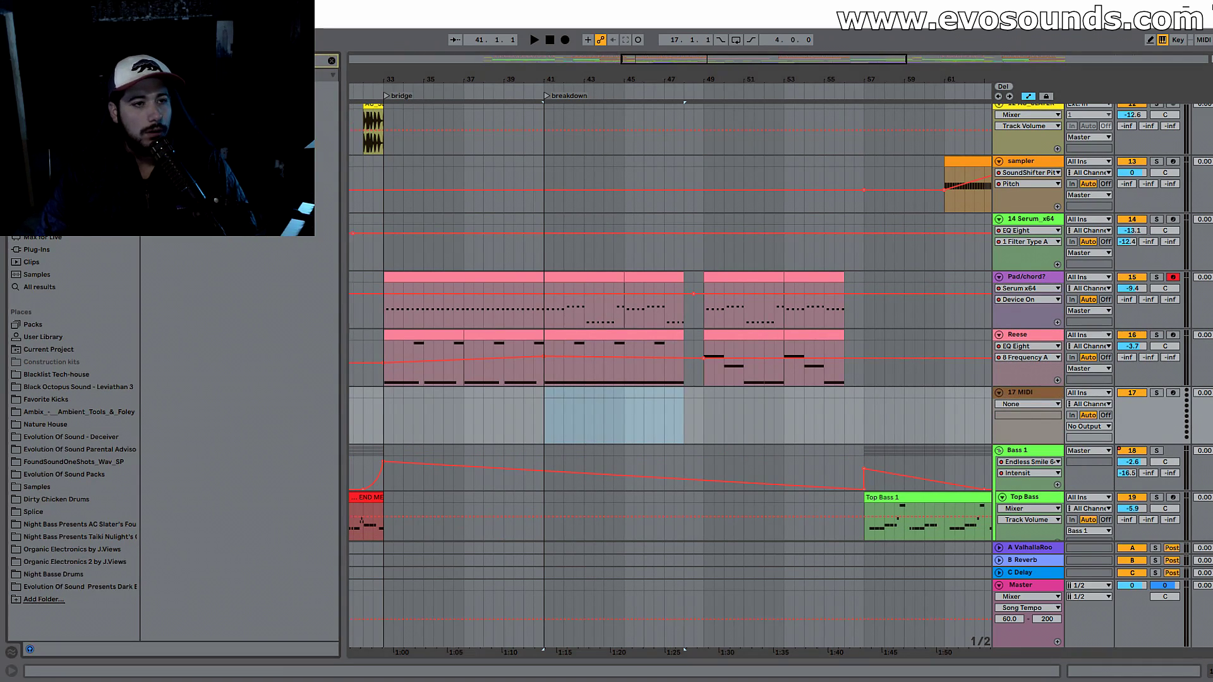
click(183, 100)
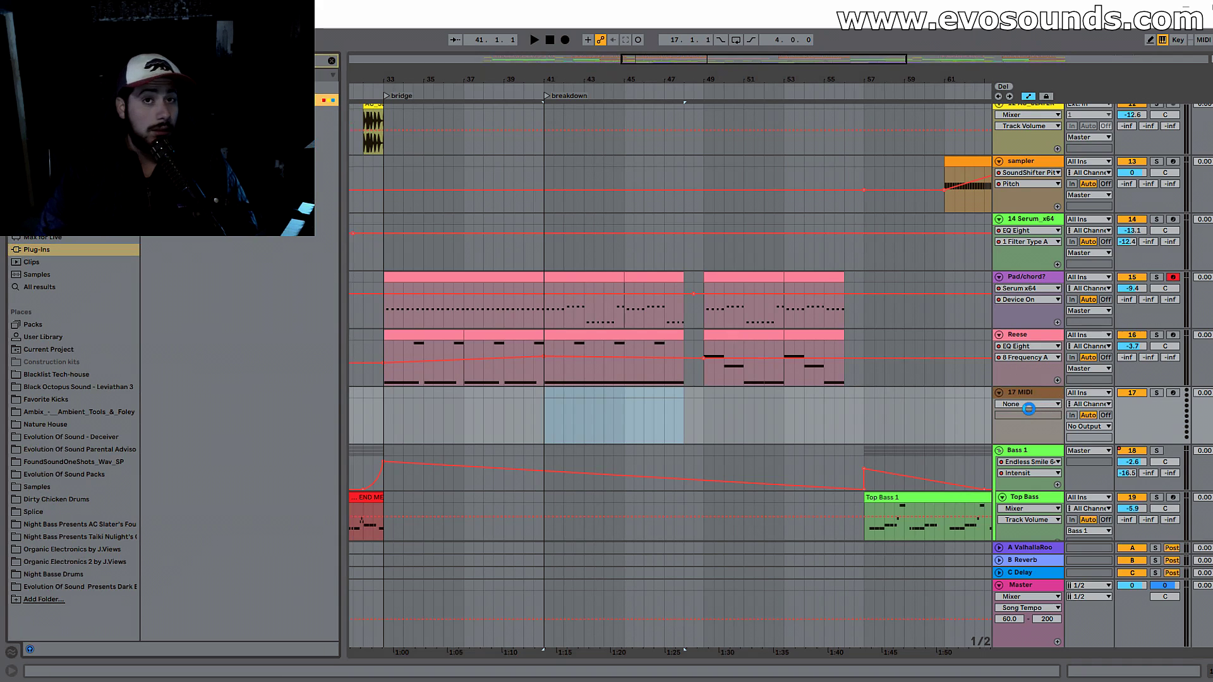
drag(1028, 408, 1028, 408)
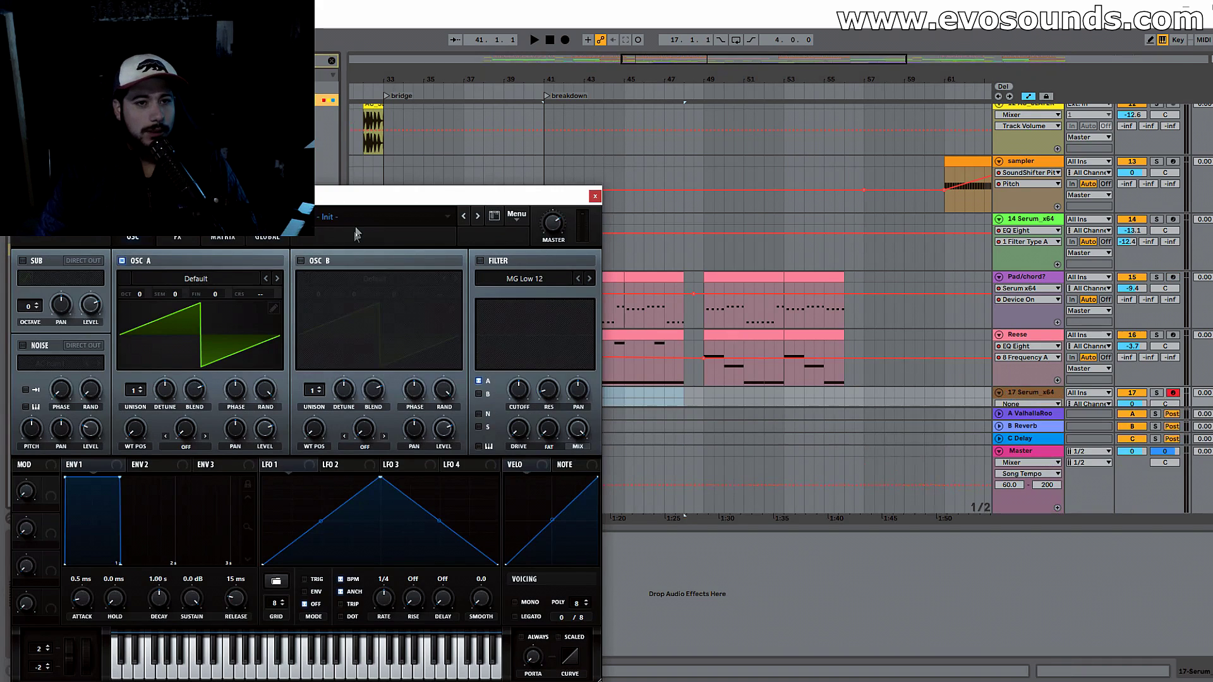
Step: Load the PD - Breakdowns preset from the Evolution Of Sound - Dark Bass bank in Serum and close the plug-in window
click(355, 234)
mouse_move(499, 341)
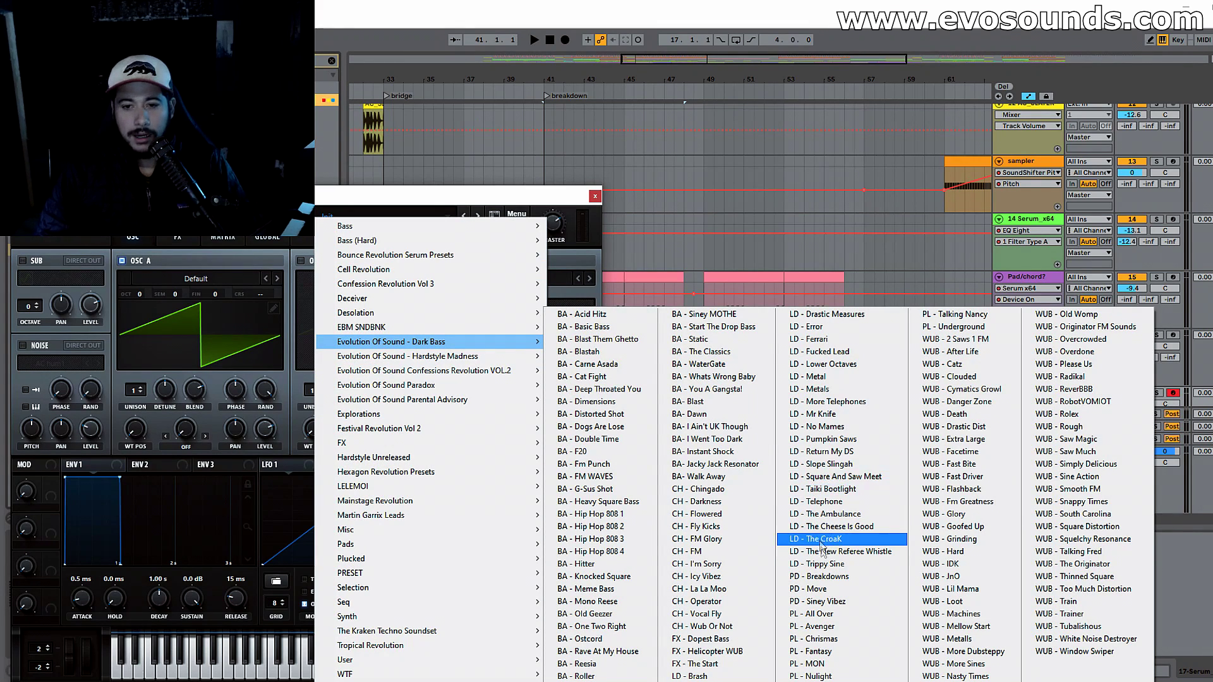
click(824, 576)
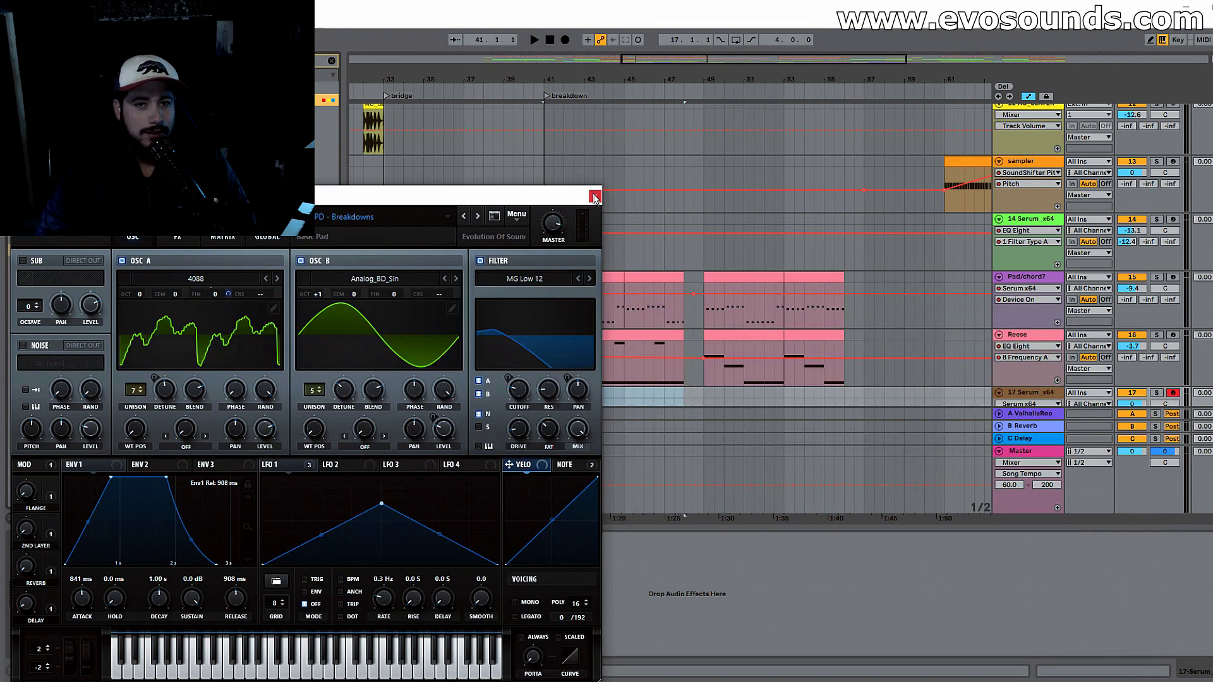
click(594, 197)
Step: Copy the Reese clip at bar 49 to the new Serum track, duplicate it, and trim the duplicate to end at bar 56
scroll(1055, 322, down, 3)
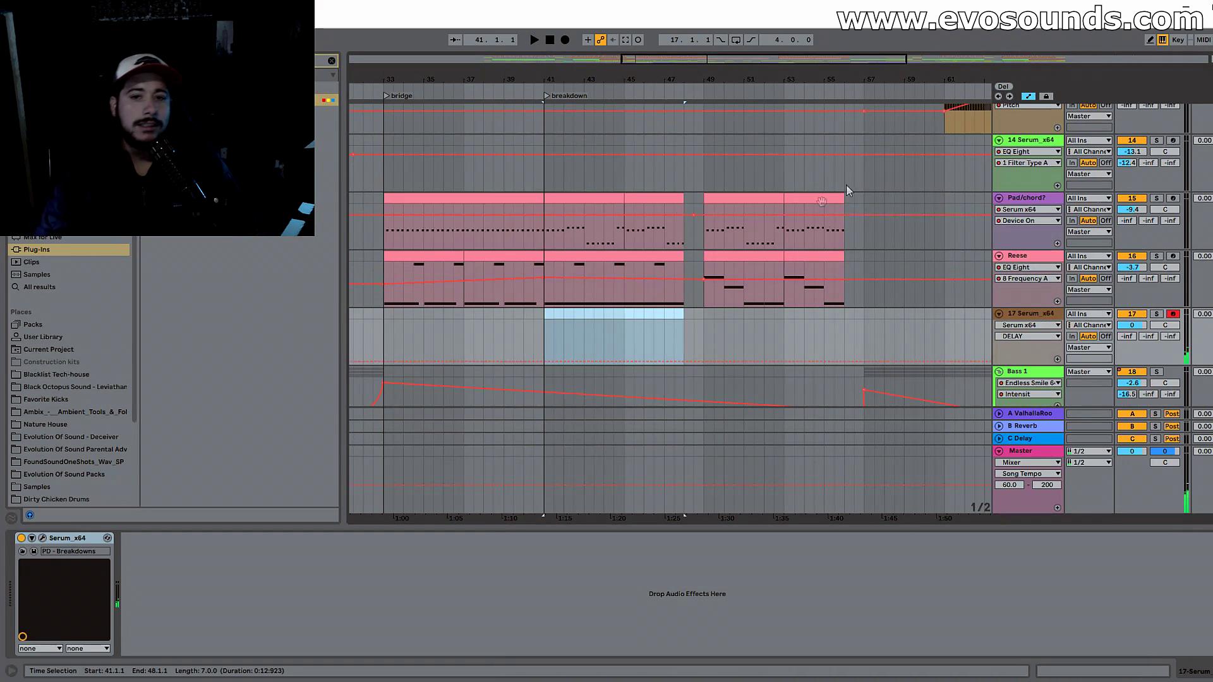
drag(726, 267, 726, 325)
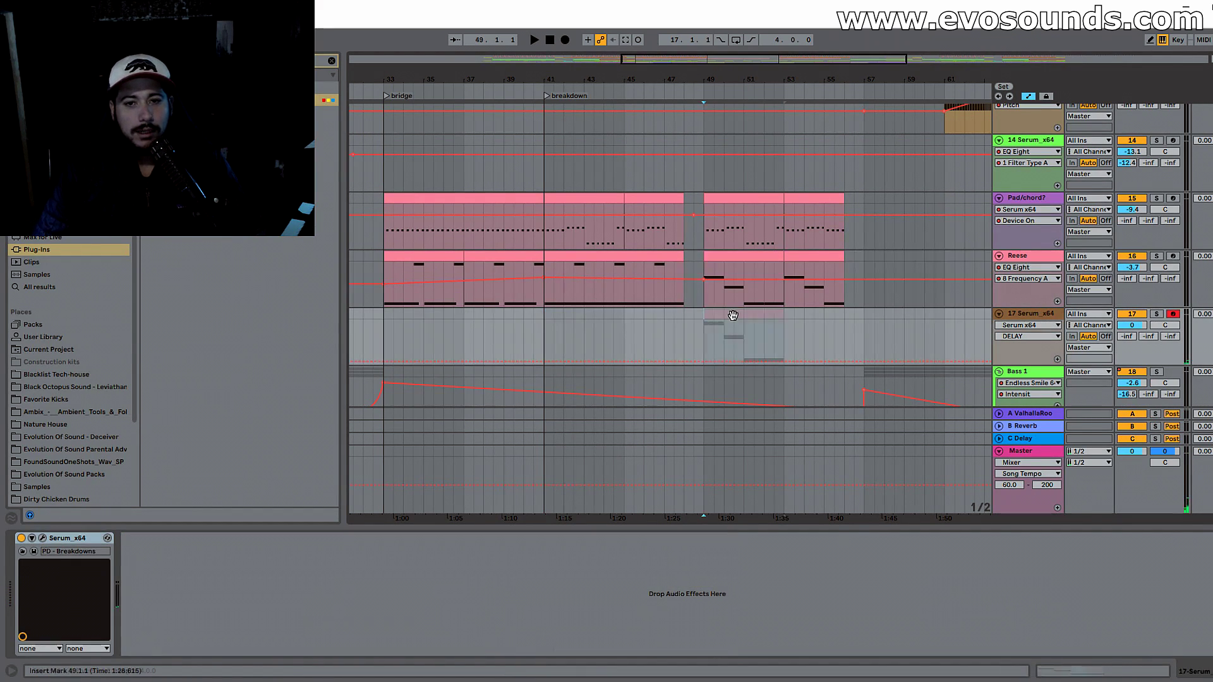
key(ctrl+d)
drag(862, 316, 844, 316)
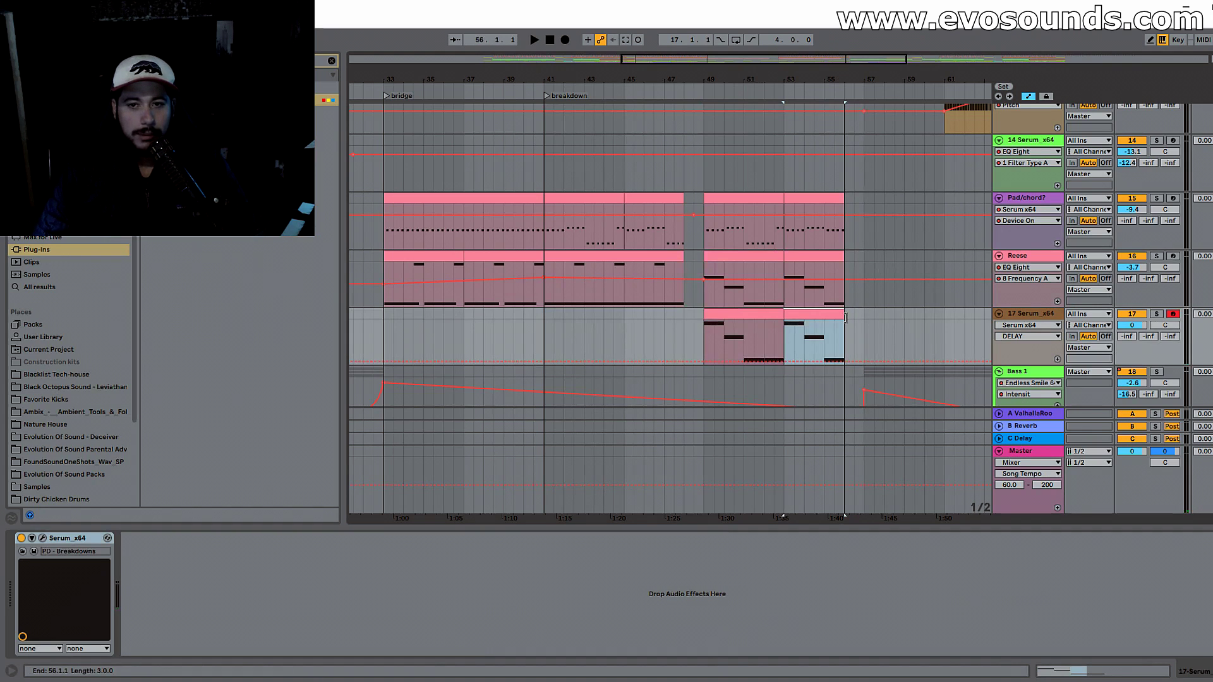
Step: Play from bar 49 with the Reese and new Serum tracks soloed, clear the solos, and set the Serum track's volume to -7.8 dB
scroll(840, 259, down, 2)
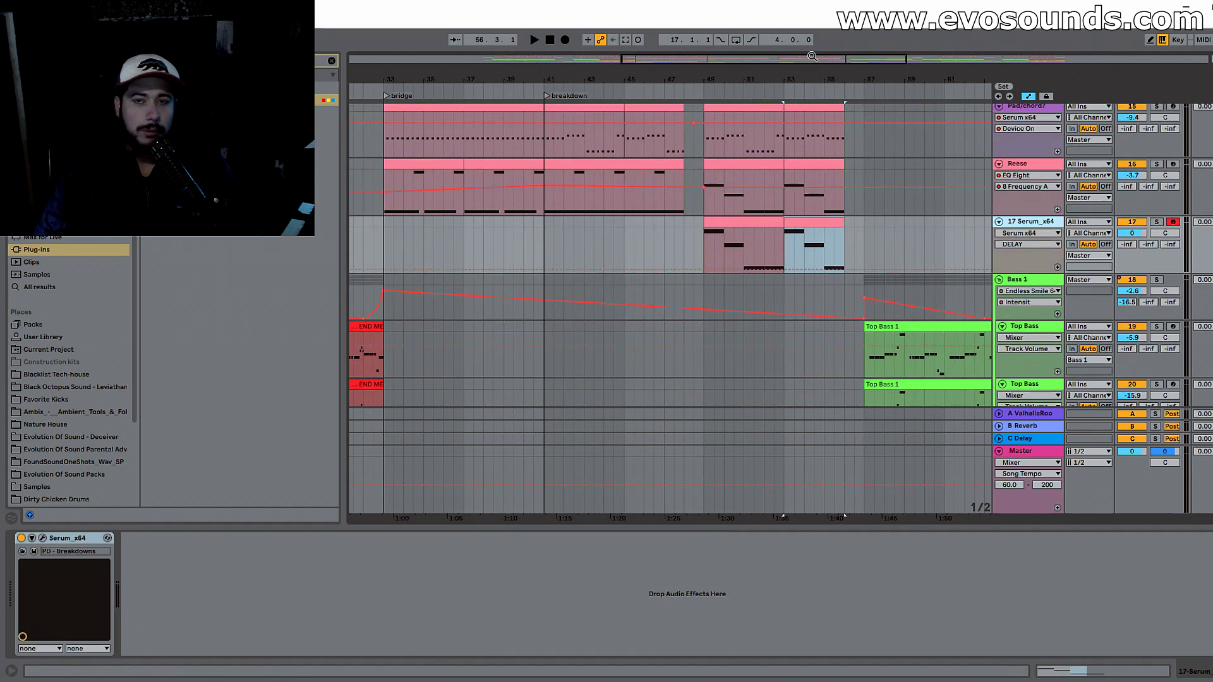
drag(808, 57, 847, 62)
click(506, 226)
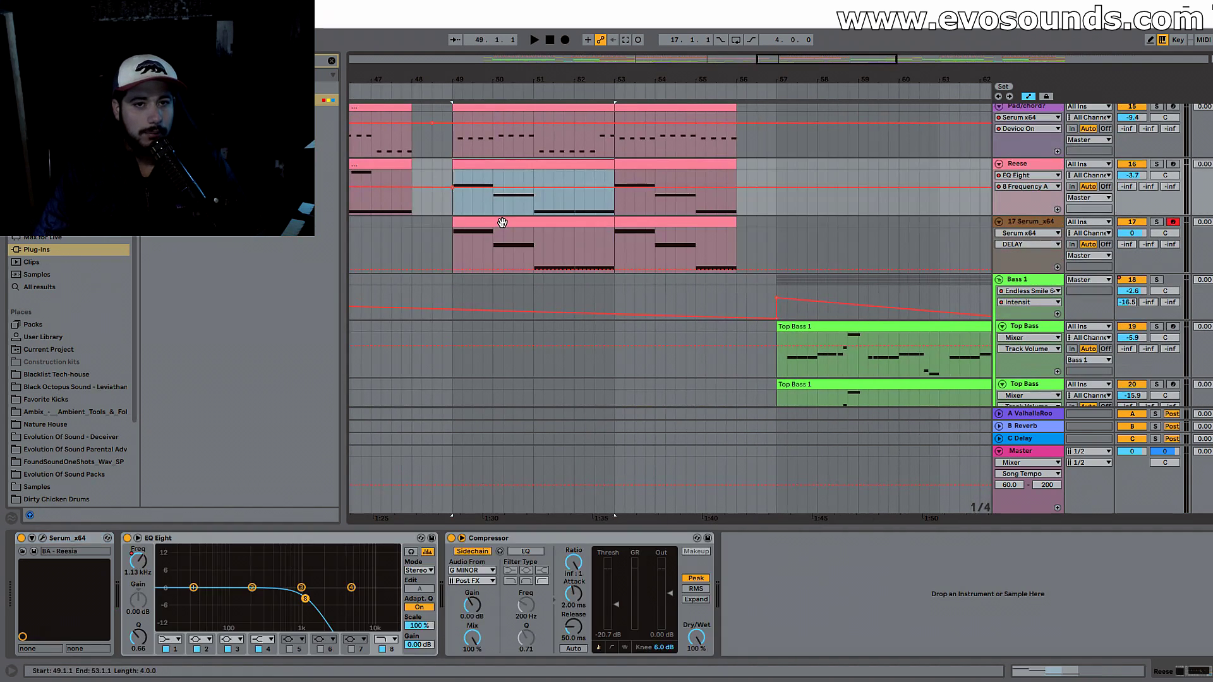
key(space)
ctrl+click(1156, 164)
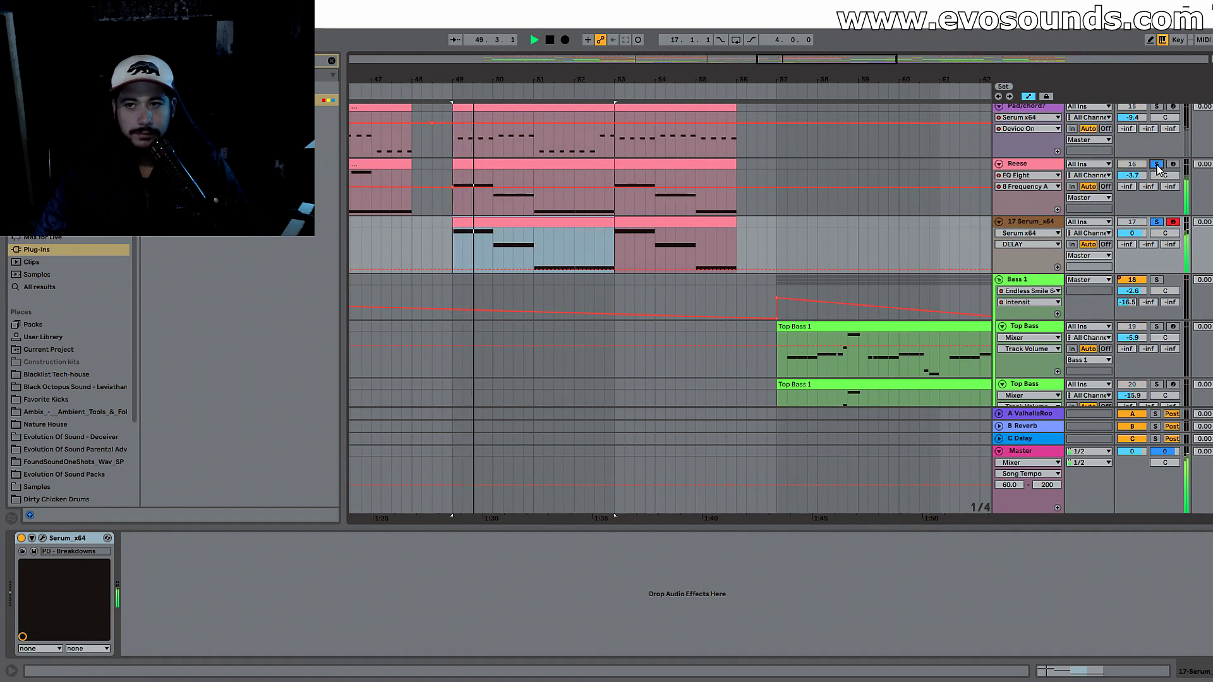
double_click(1042, 224)
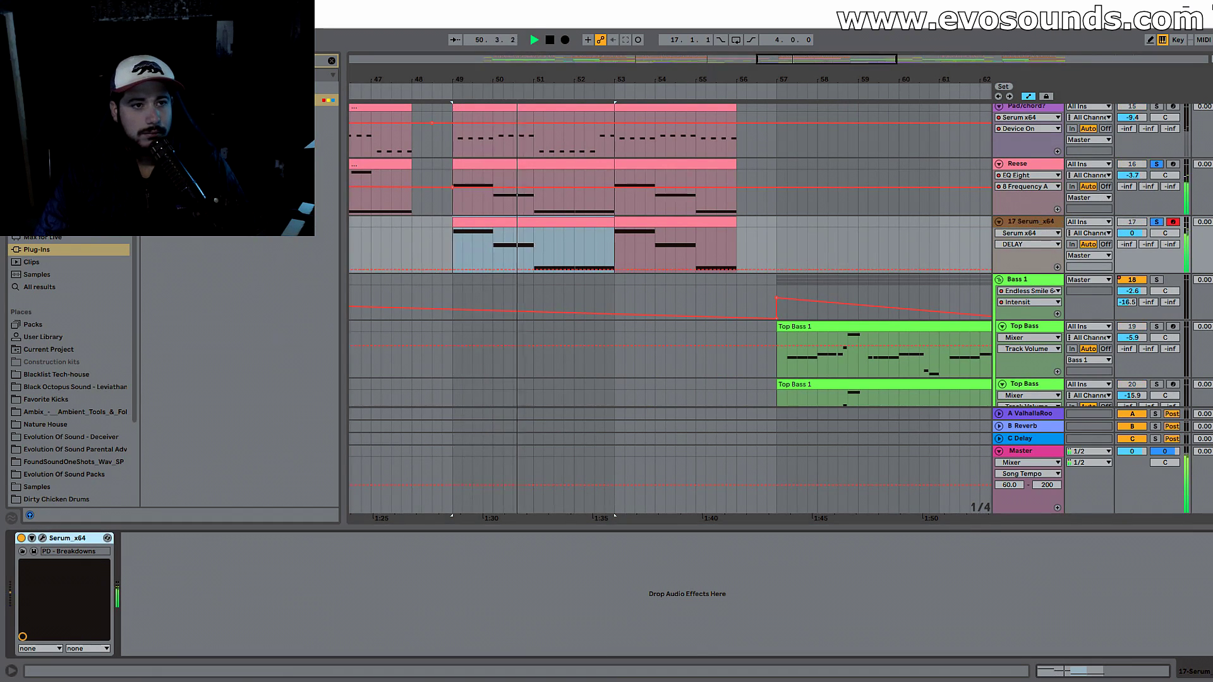
click(1157, 223)
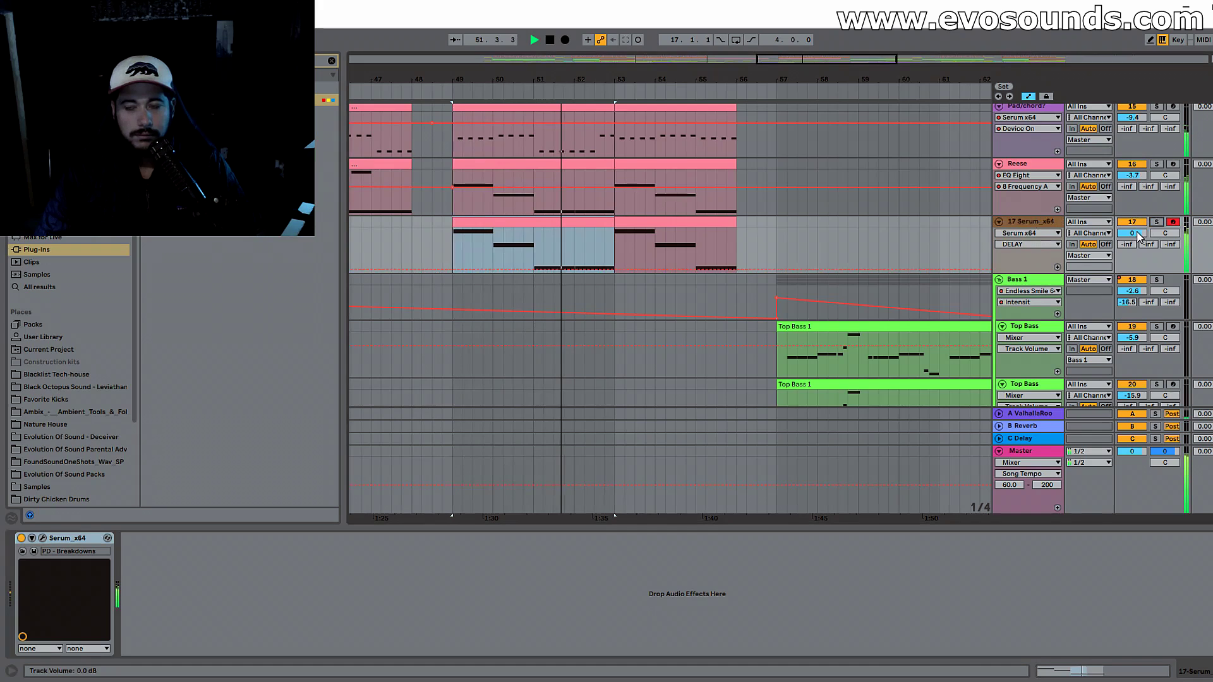
drag(1138, 234, 1137, 251)
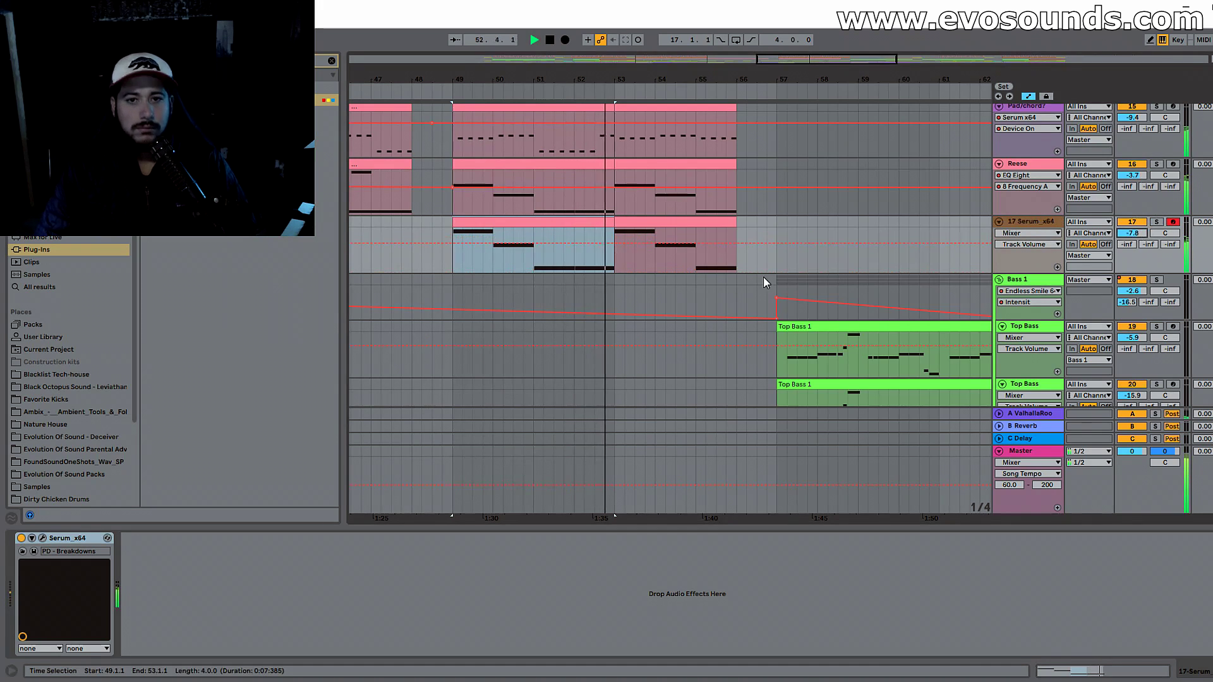
Step: Open the notes of the new Serum track's first clip in an enlarged editor and rename the track PAD
double_click(558, 222)
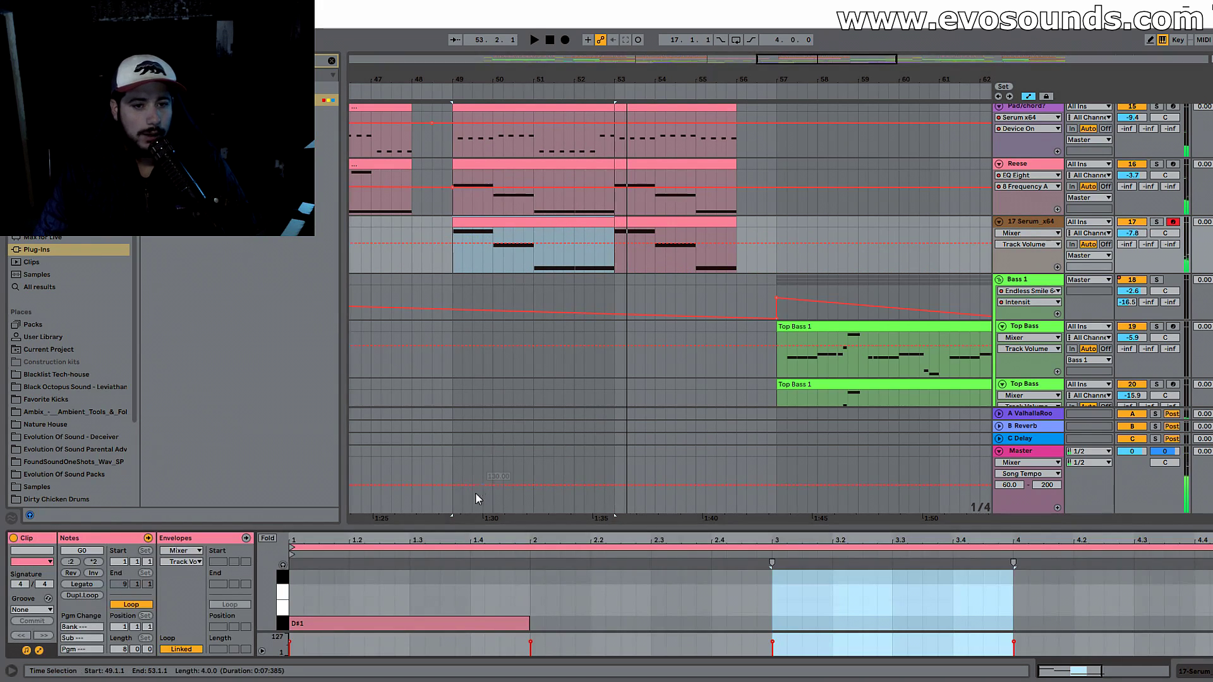
drag(481, 527, 483, 451)
double_click(1049, 223)
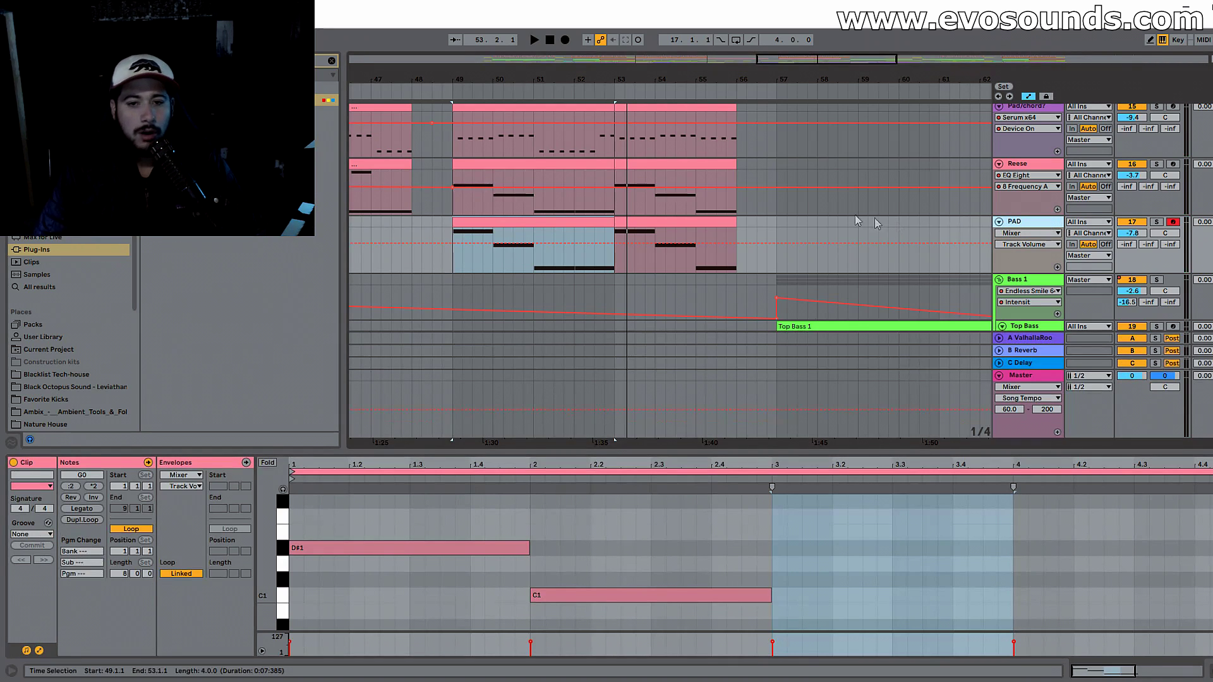
Step: Deactivate the D#1, C1 and both G0 notes in the PAD clip
drag(677, 451, 678, 243)
scroll(455, 419, up, 4)
drag(374, 353, 1018, 499)
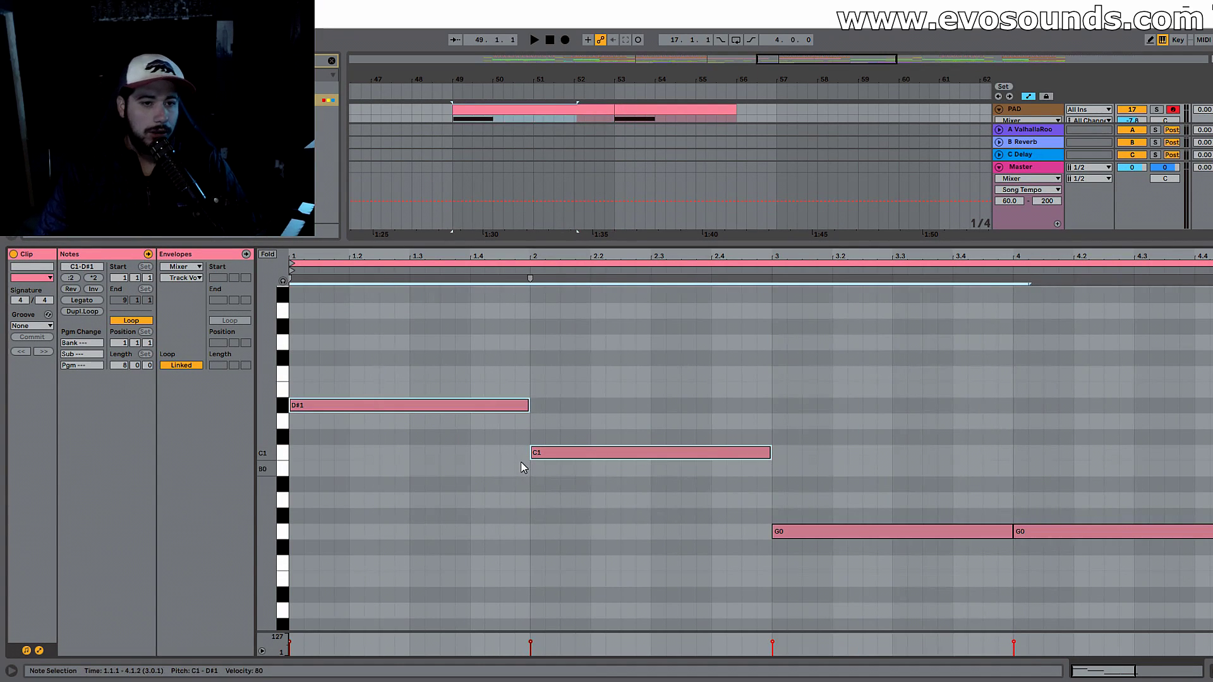
key(0)
drag(712, 553, 1199, 516)
scroll(490, 474, up, 3)
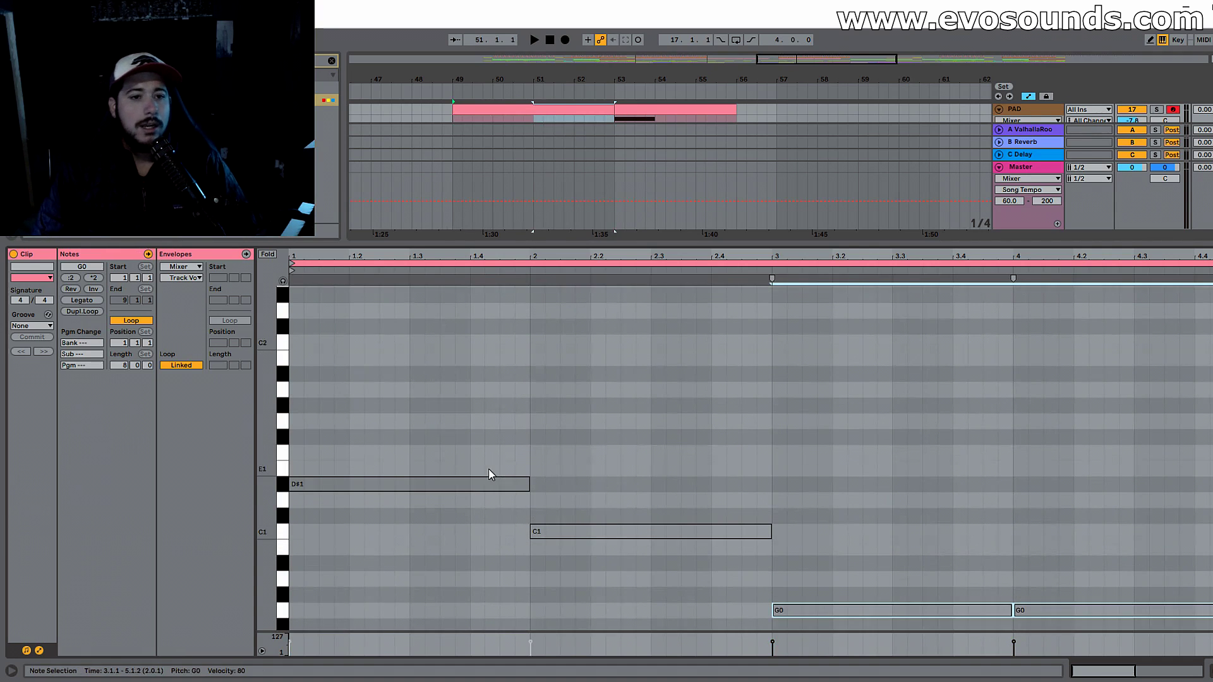
Step: Add one-bar G1 and A#1 notes above the D#1 note in the PAD clip's first bar
double_click(306, 421)
drag(305, 422, 506, 377)
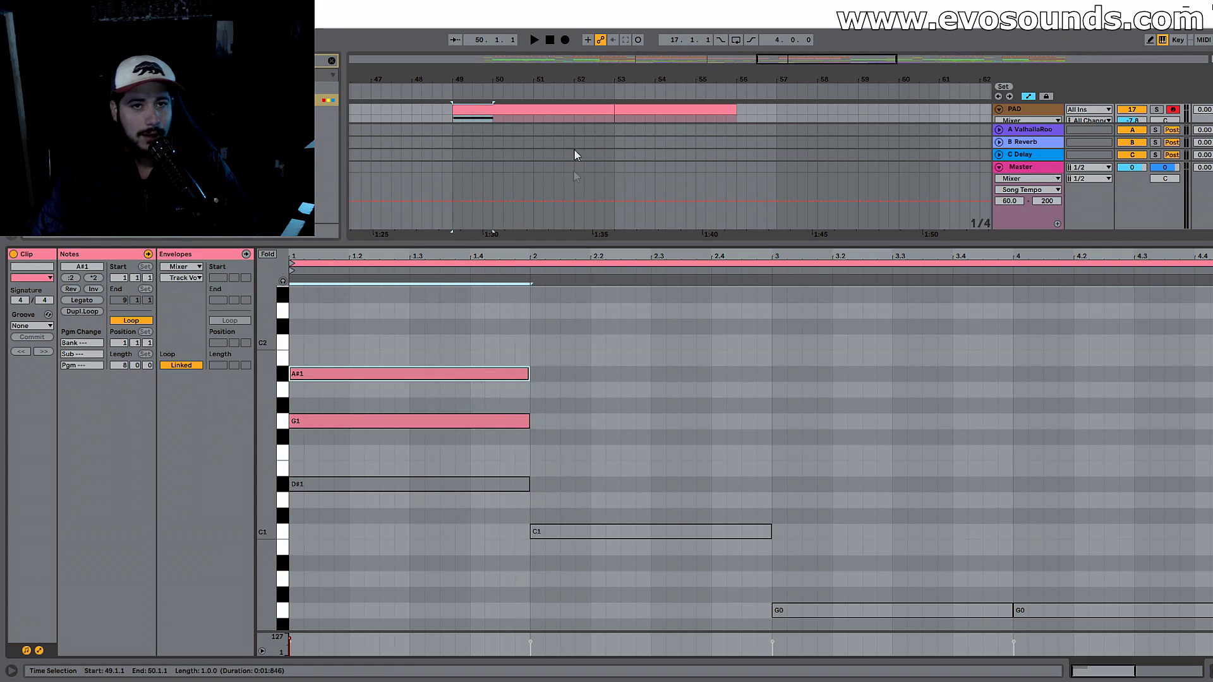
Step: Solo the PAD track together with the Reese, resize the note editor, and play from bar 49
click(1133, 110)
click(1156, 110)
drag(1106, 240, 1106, 397)
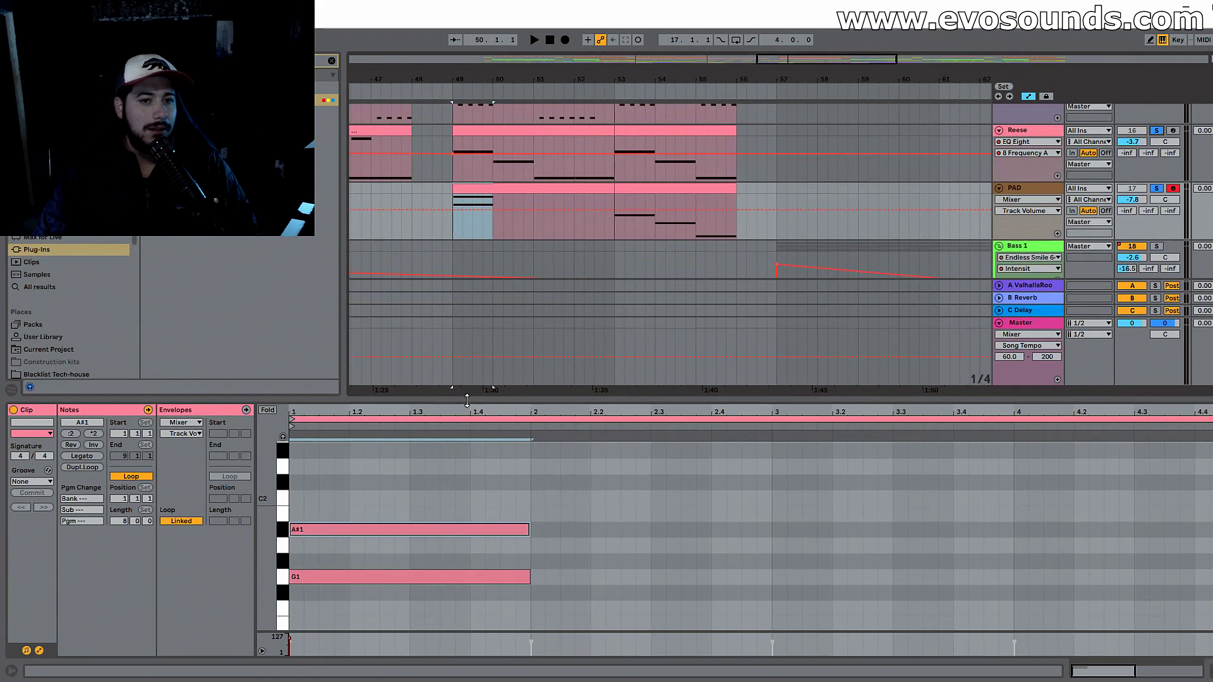
drag(466, 398, 466, 292)
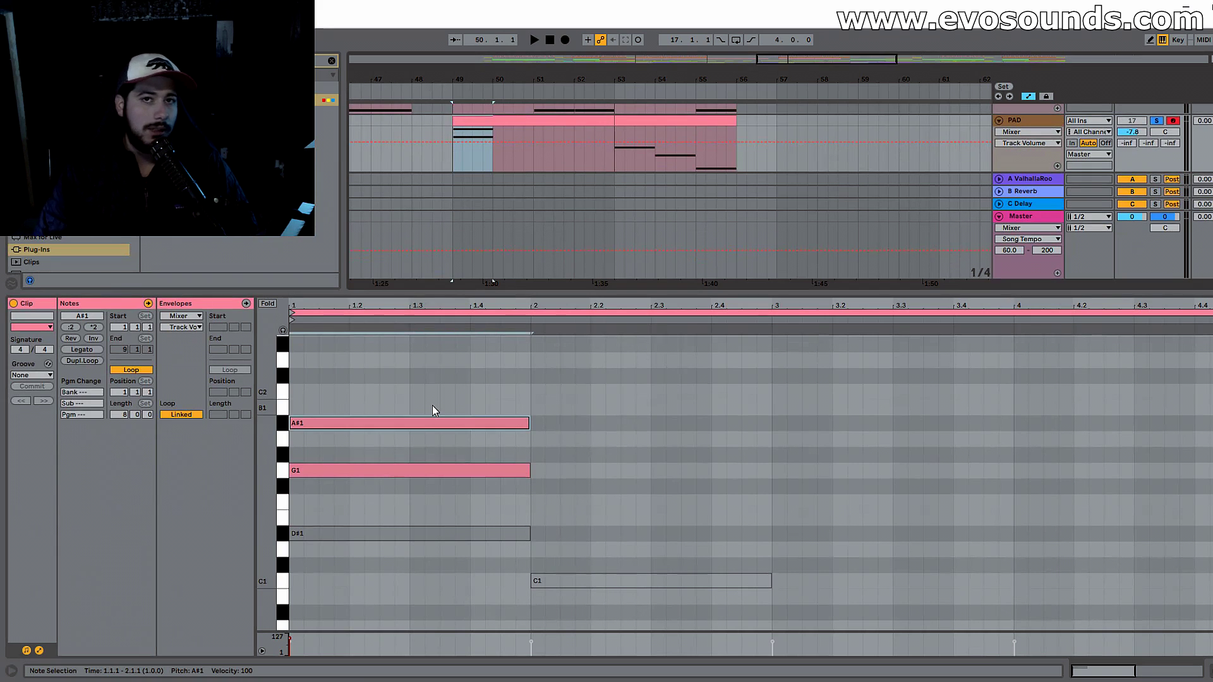
key(space)
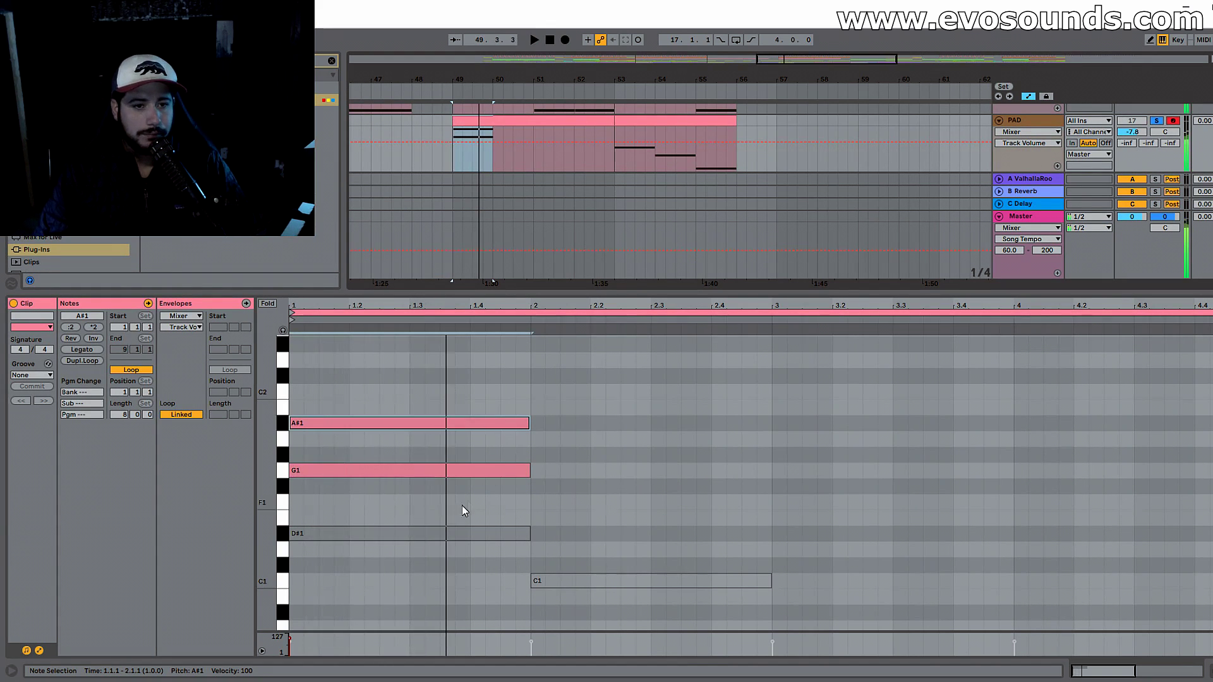
Step: Transpose the PAD clip's first-bar chord notes up an octave, and shift all the clip's notes, including the deactivated ones, up an octave
key(shift+Up)
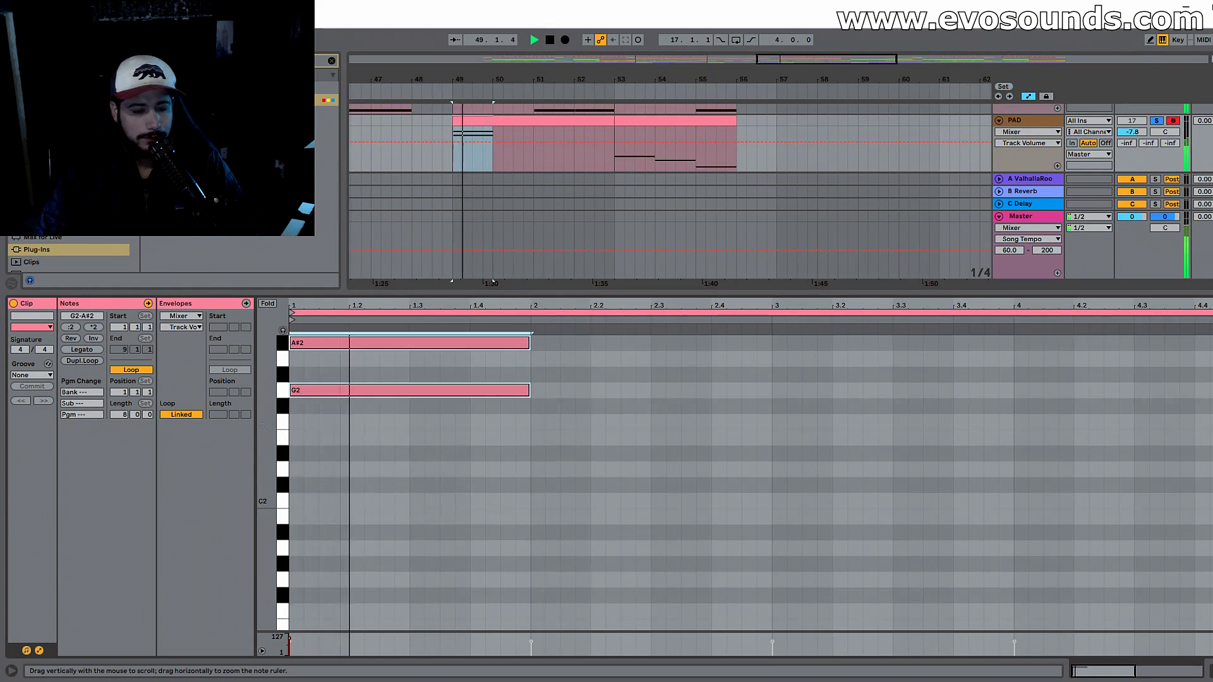
drag(263, 426, 244, 426)
key(space)
drag(338, 582, 1188, 379)
drag(361, 620, 1208, 379)
key(shift+Up)
Step: Transpose the first bar's G note down an octave to G2, keep it one bar long, and play from bar 49
scroll(336, 495, up, 3)
drag(336, 494, 359, 437)
key(shift+Down)
key(shift+Right)
key(space)
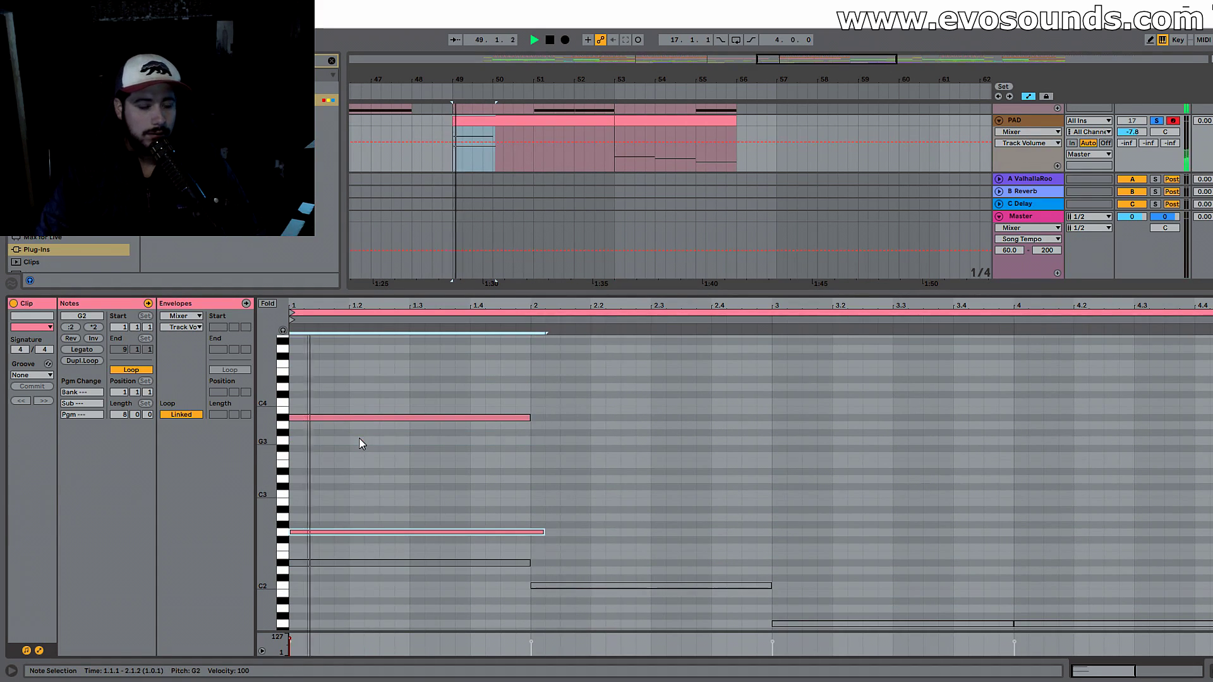
drag(543, 532, 530, 532)
key(space)
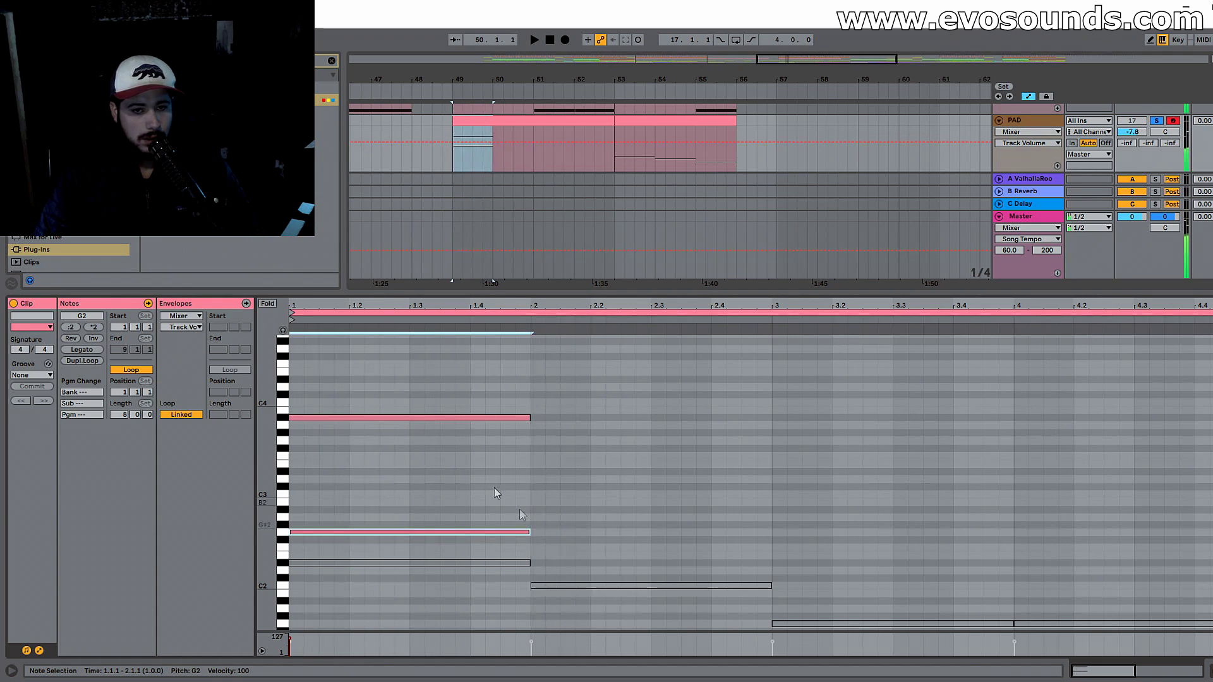
Step: Transpose the first bar's upper A# note down two octaves to A#1 and play the chord
click(509, 418)
key(shift+Down)
key(shift+Down)
key(space)
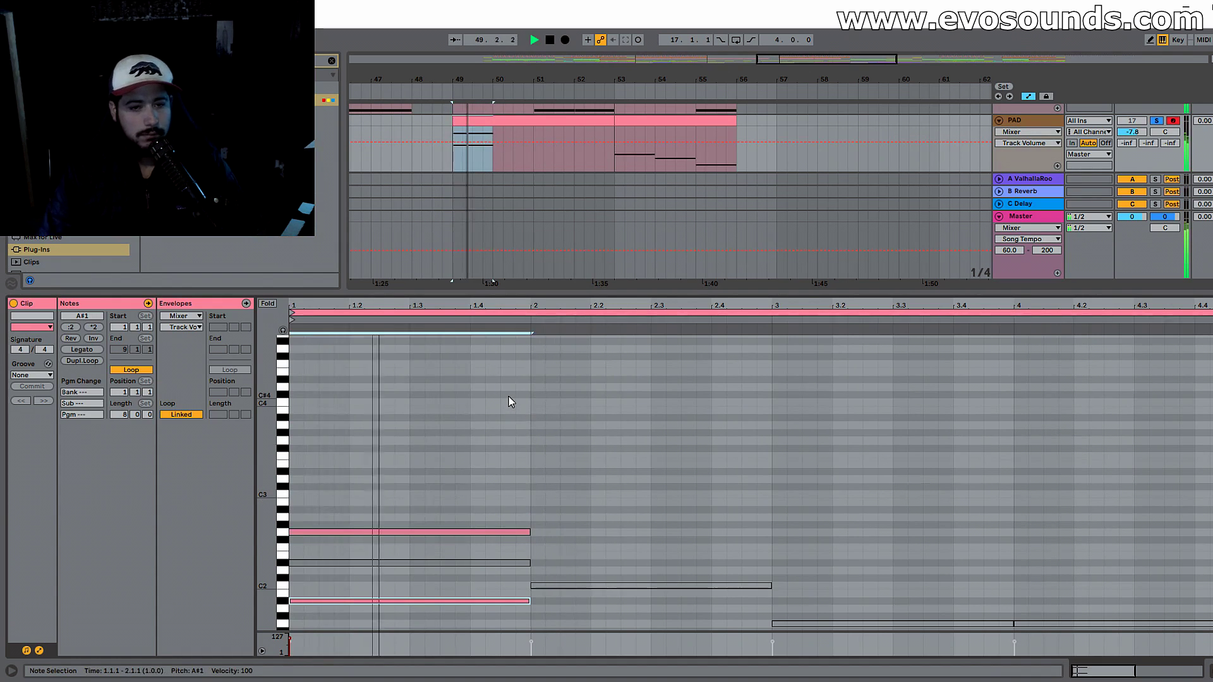
scroll(534, 436, down, 3)
key(space)
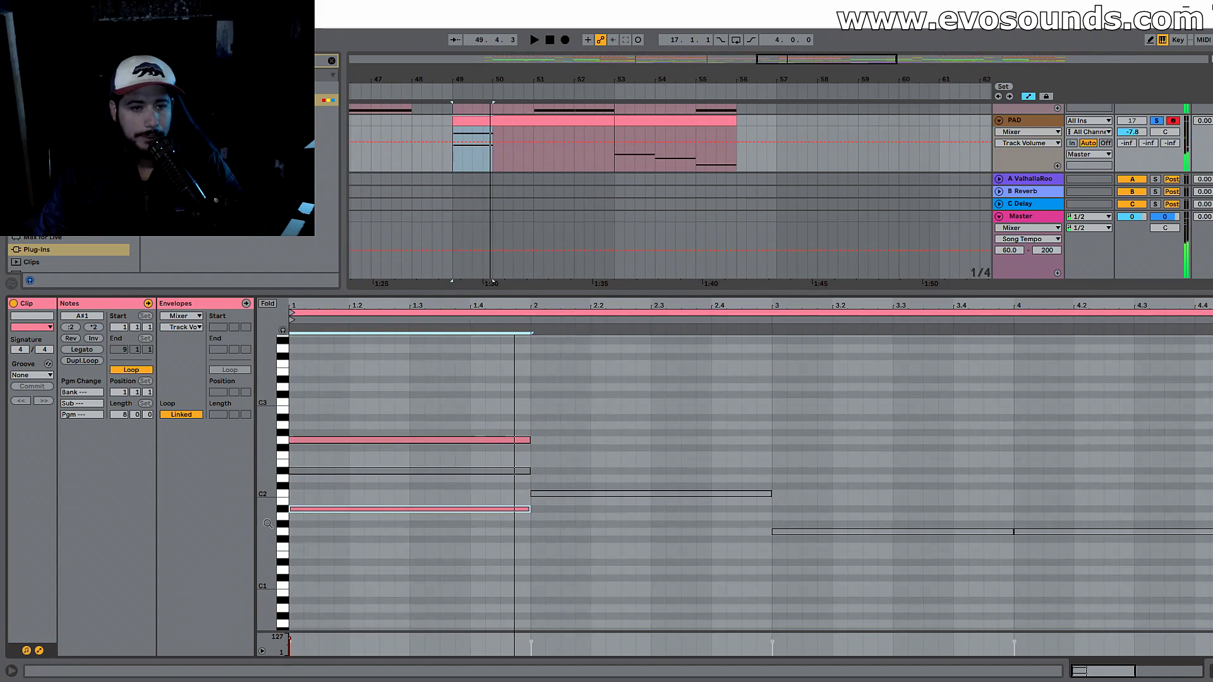
Step: Add one-bar D#2 and G1 notes around the deactivated C2 in the second bar and play the first two chords
drag(268, 524, 316, 523)
scroll(480, 528, up, 3)
double_click(543, 496)
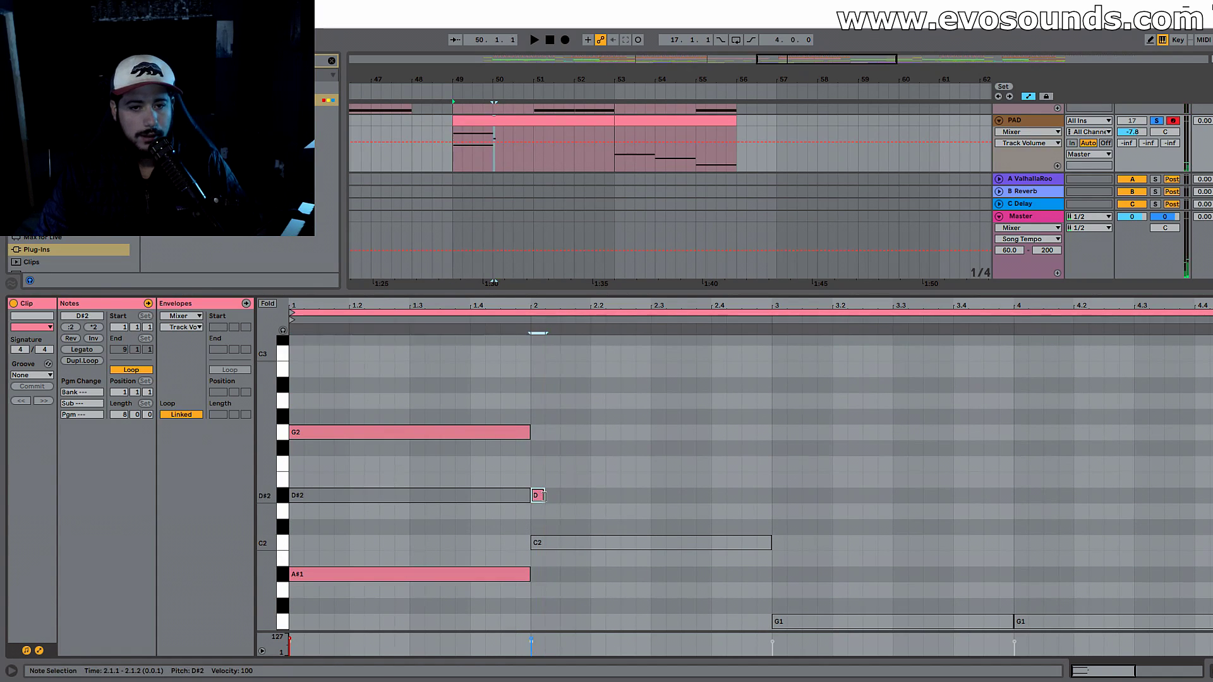
drag(543, 496, 771, 496)
drag(669, 498, 672, 436)
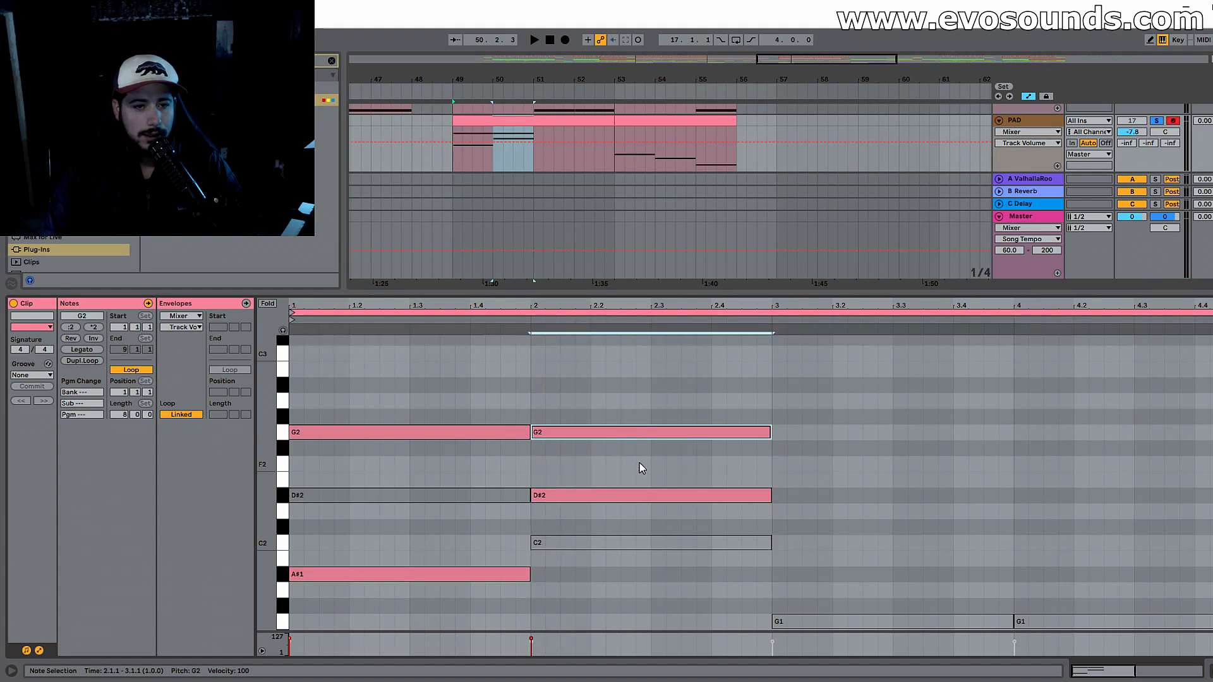
key(shift+Down)
key(space)
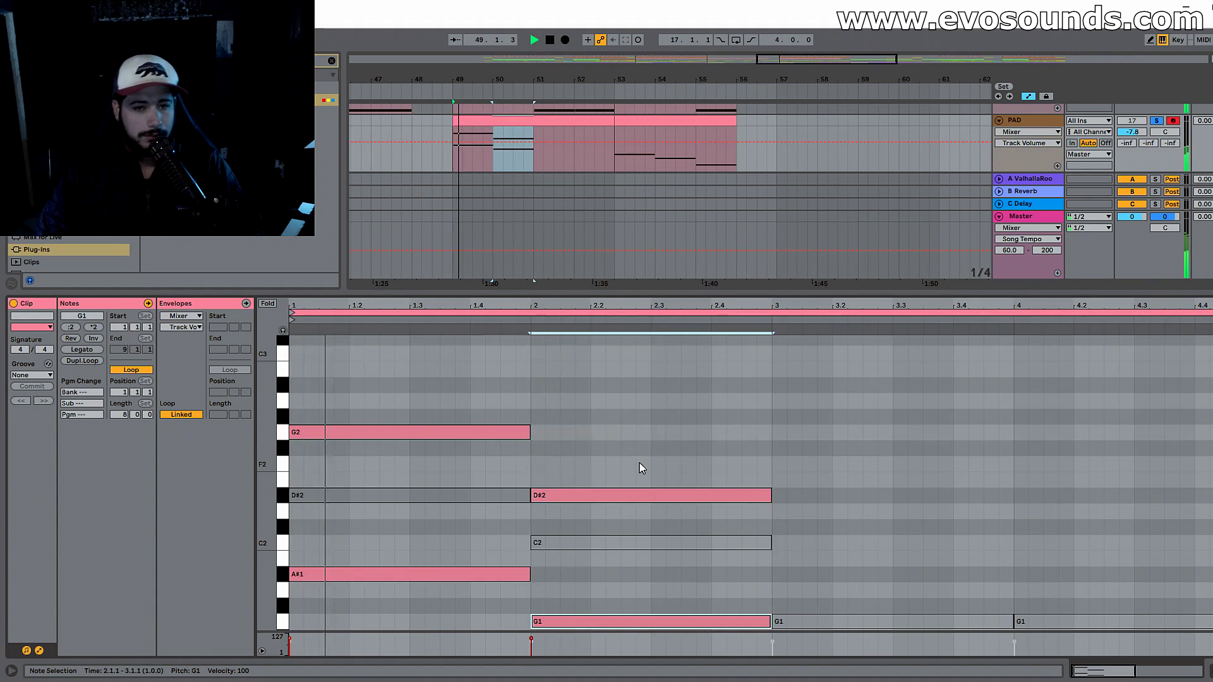
scroll(639, 464, down, 3)
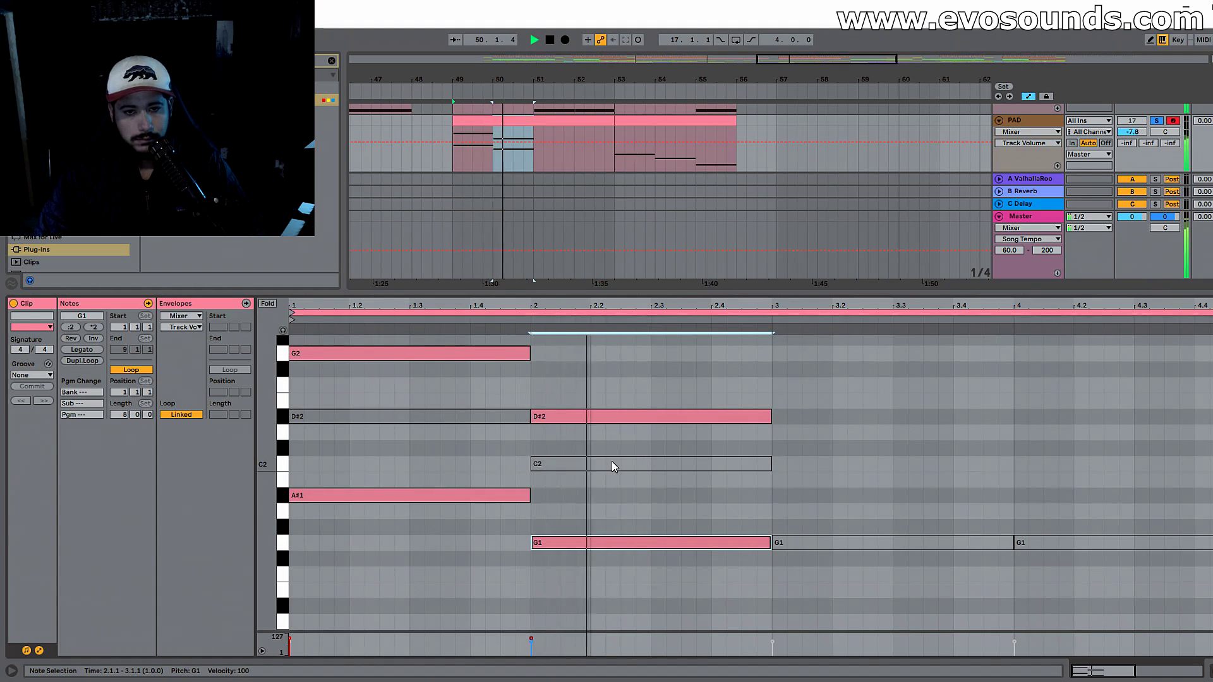
key(space)
Step: Add one-bar A#1 and D2 notes above the deactivated G1 note in the clip's third bar
double_click(775, 497)
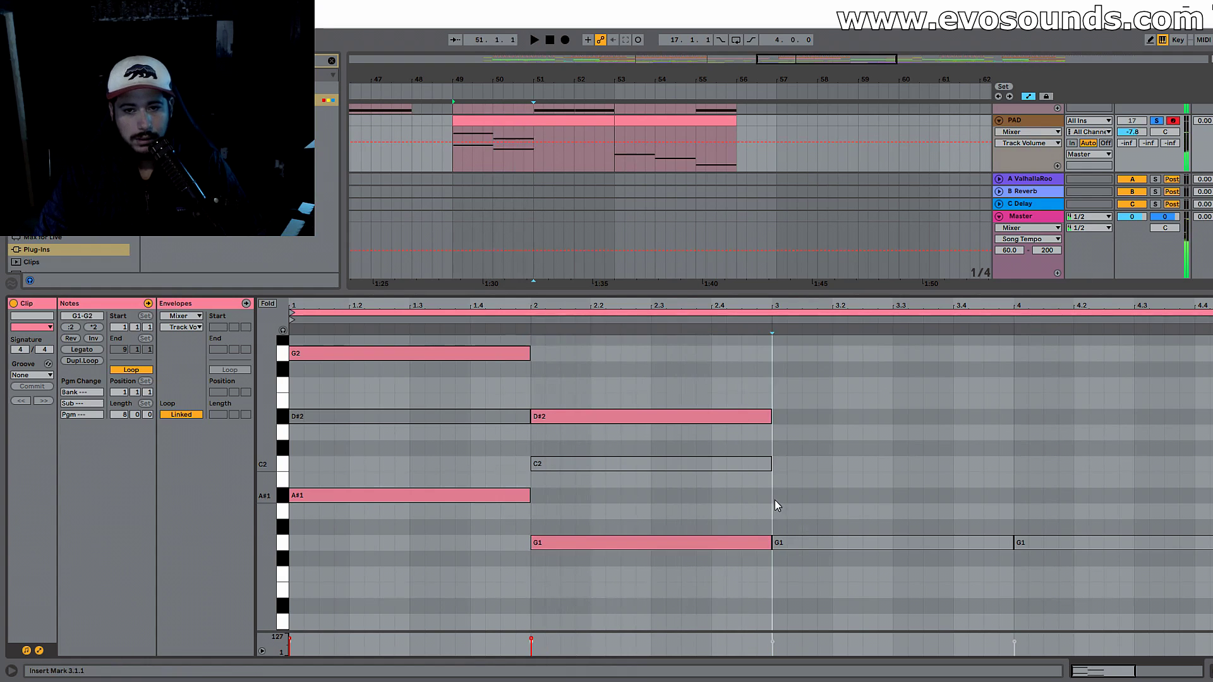
drag(786, 498, 1011, 516)
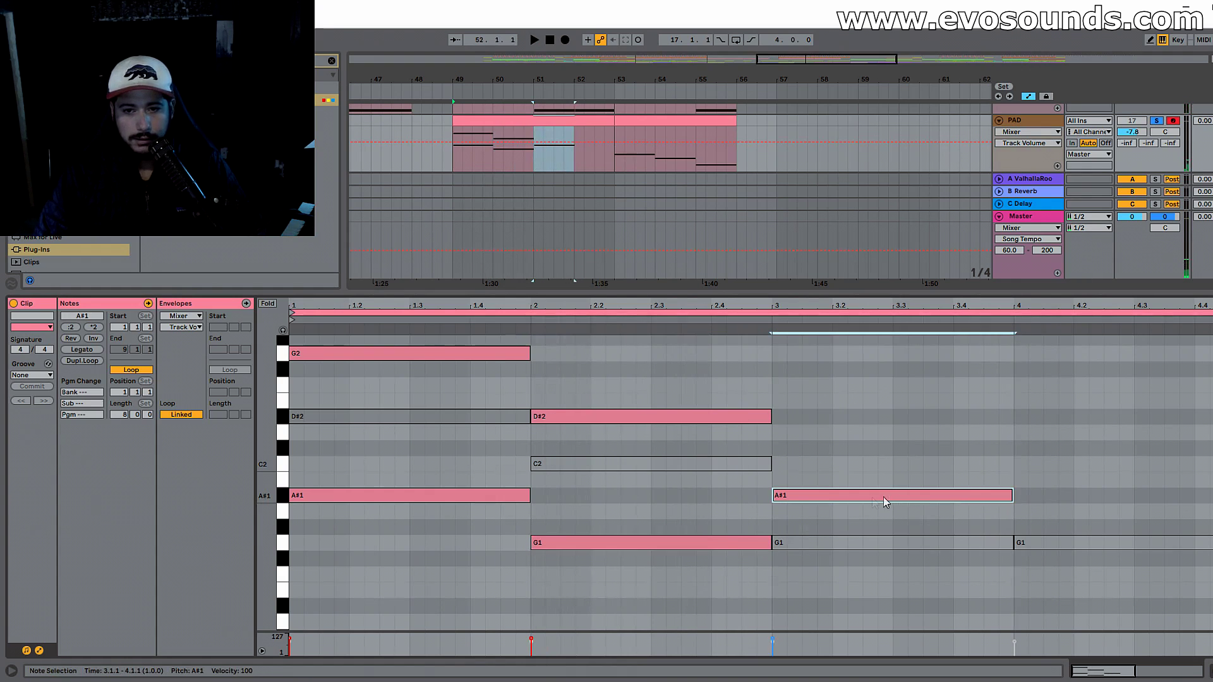
drag(853, 495, 856, 442)
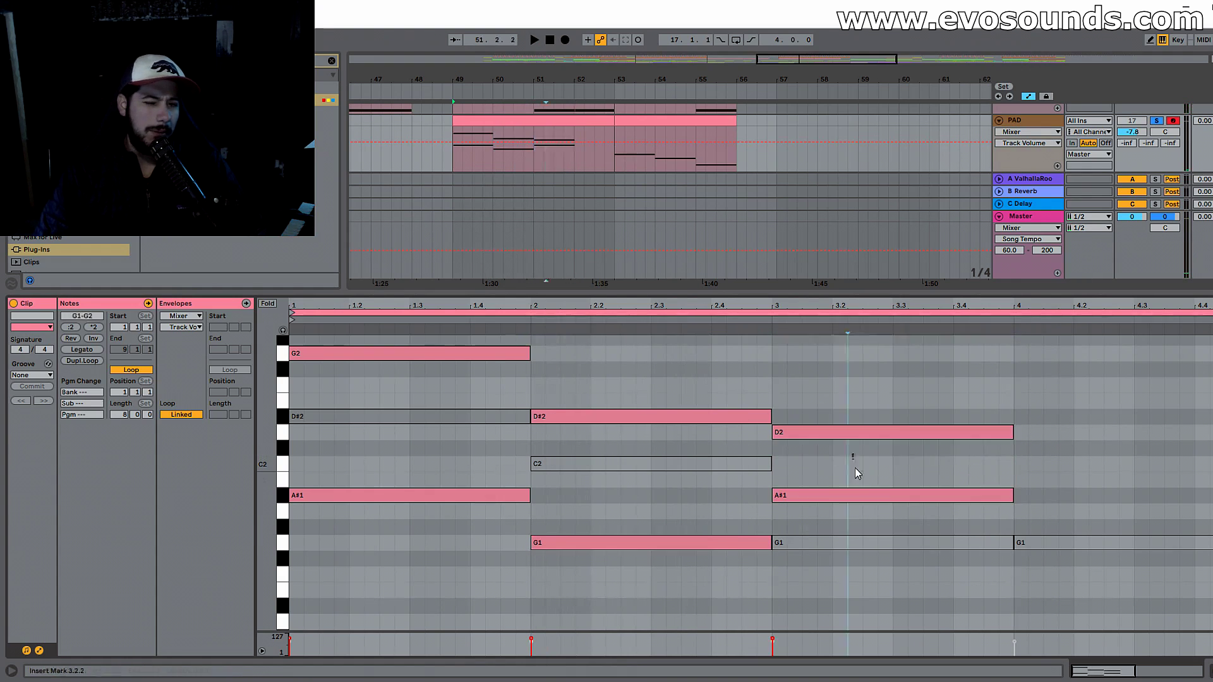
Step: Try the third bar's A#1 note at A#0, B0 and B1 while playing from bar 49
click(861, 495)
key(shift+Down)
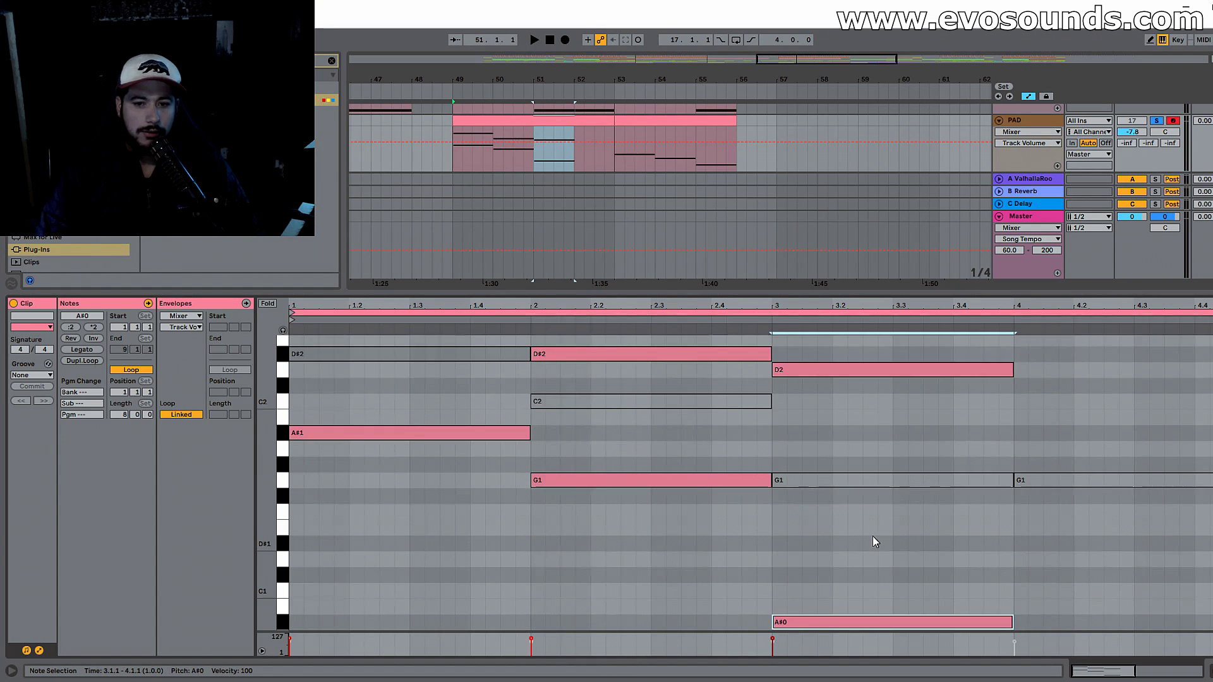
key(Up)
key(space)
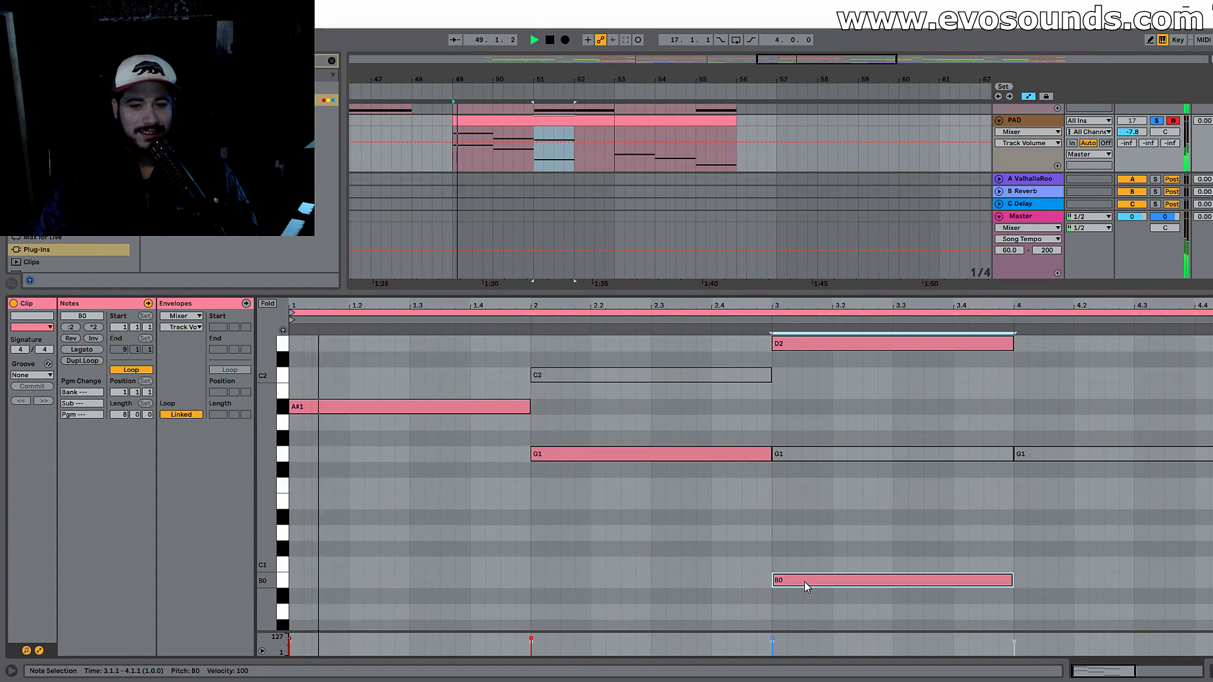
key(shift+Up)
Step: Try the third bar's D2 note an octave lower at D1 during playback
click(815, 343)
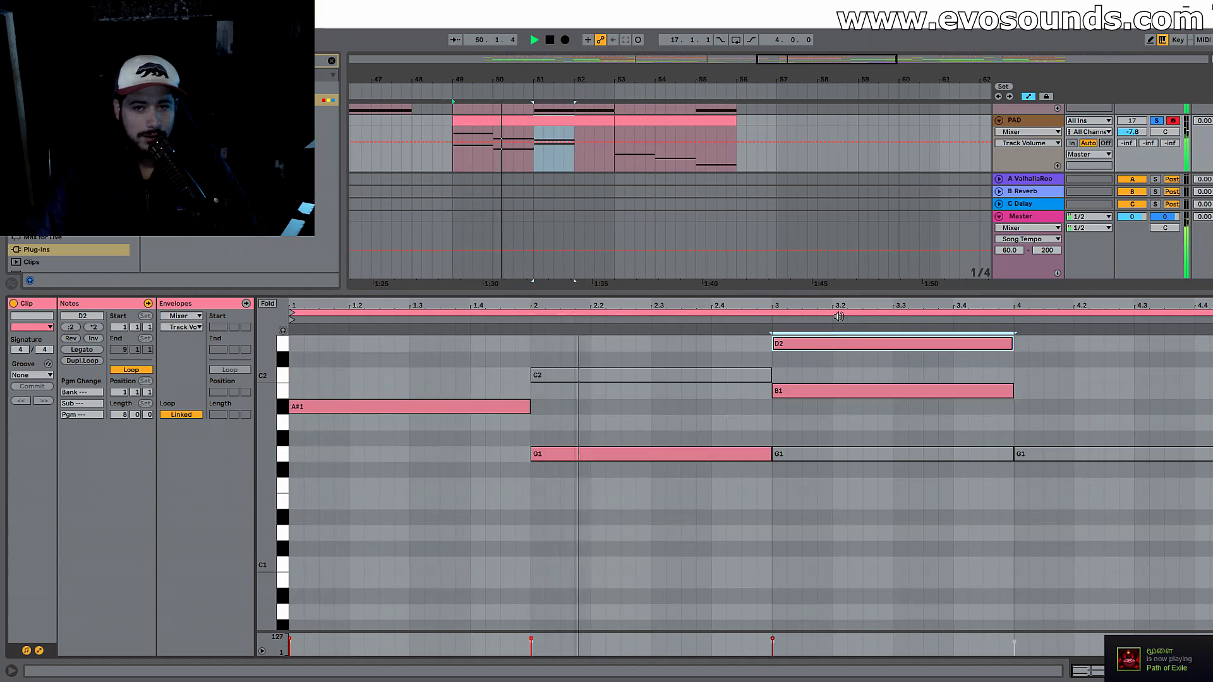
key(shift+Down)
scroll(778, 463, up, 2)
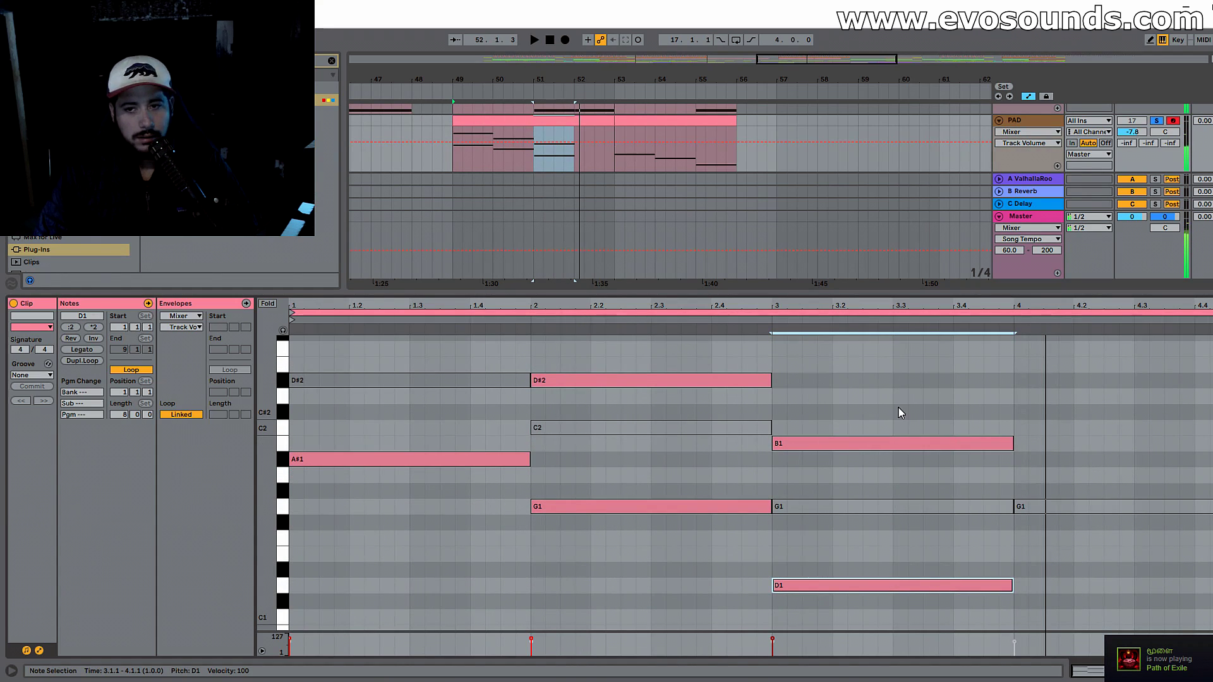
click(853, 442)
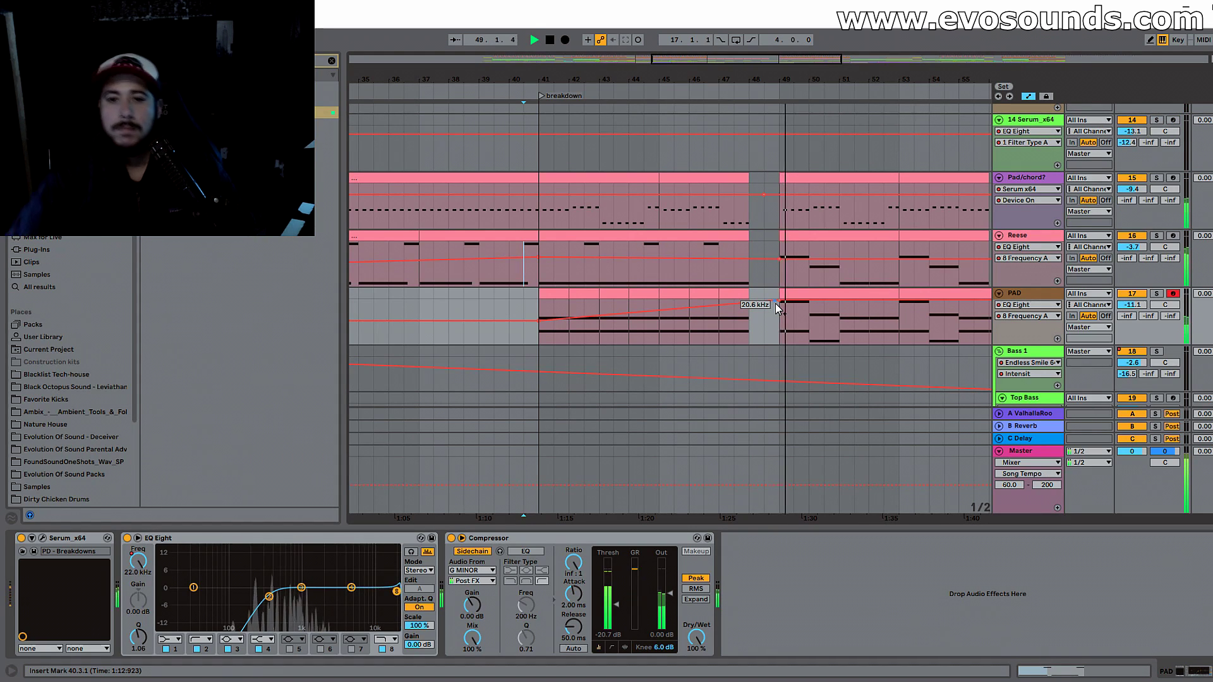
Step: Set the PAD track's volume to -11.9 dB and shorten its last clip to end at bar 56
drag(764, 62, 825, 66)
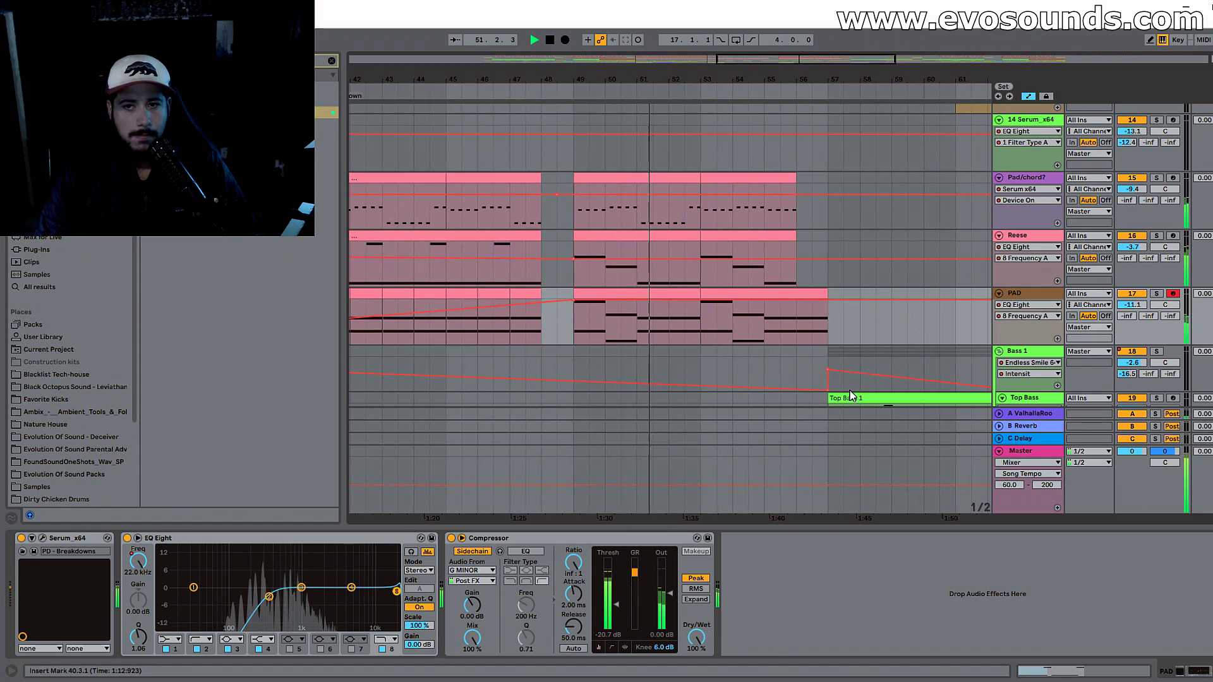
drag(1140, 306, 1132, 308)
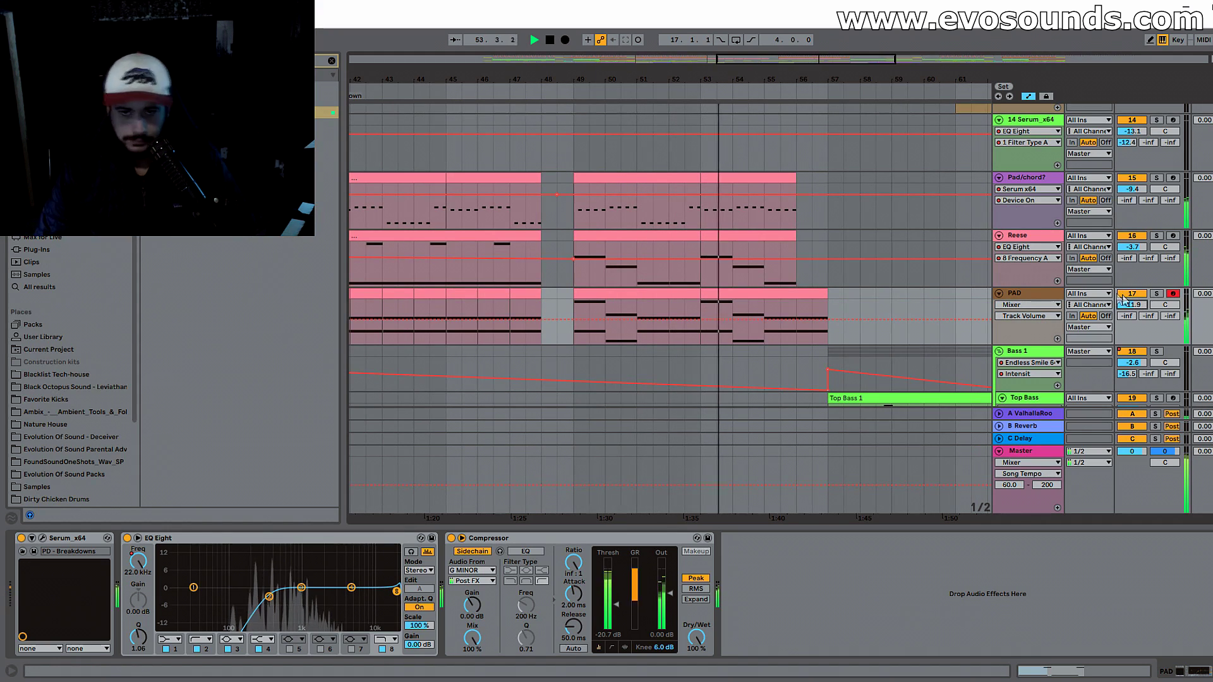
click(814, 295)
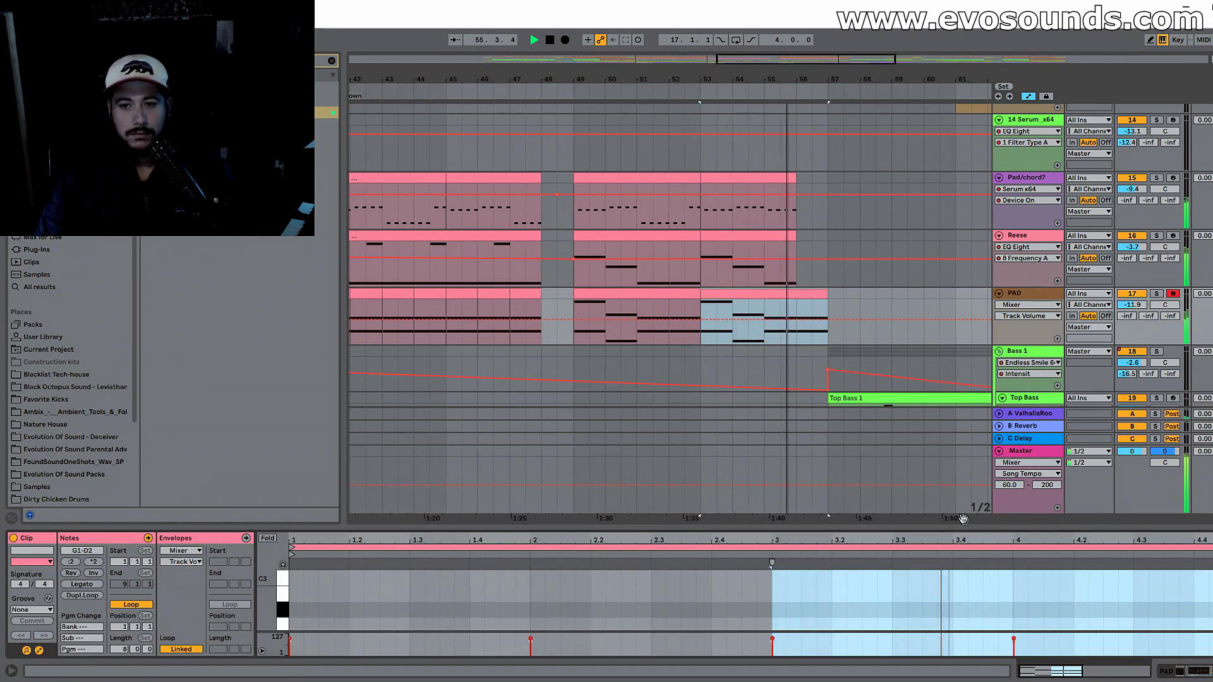
drag(827, 294, 796, 294)
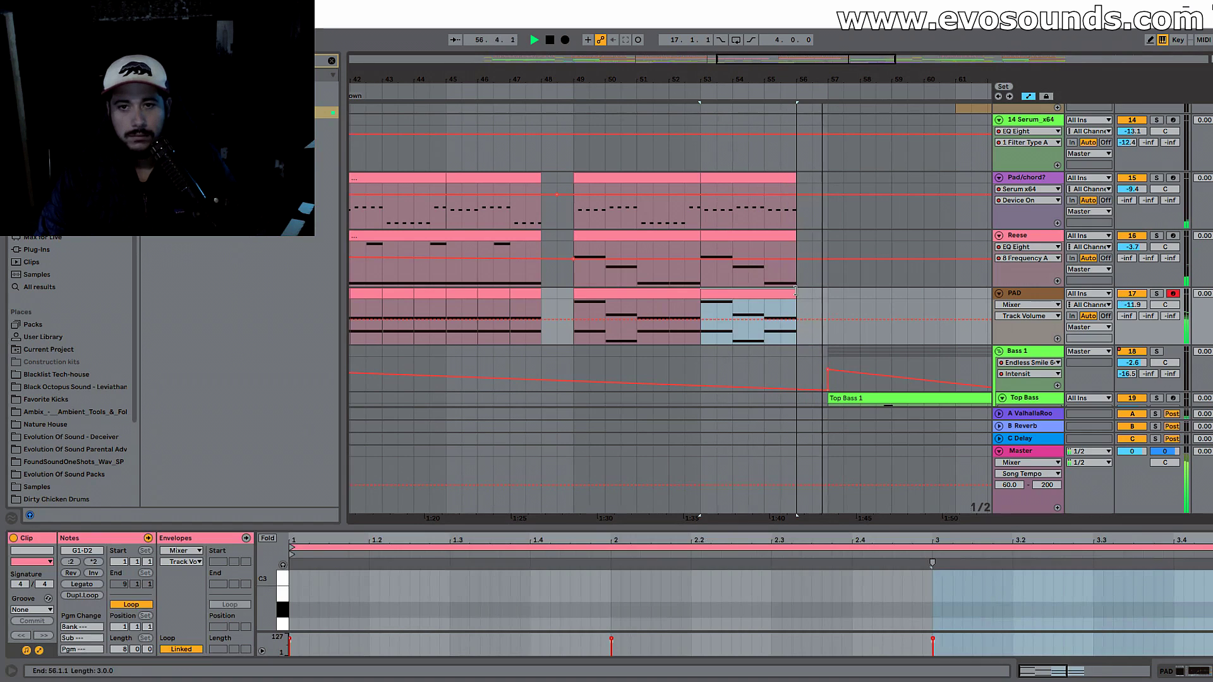
Step: Play the end of the breakdown from bar 55, and listen to its start from just before bar 41
key(space)
click(761, 278)
key(space)
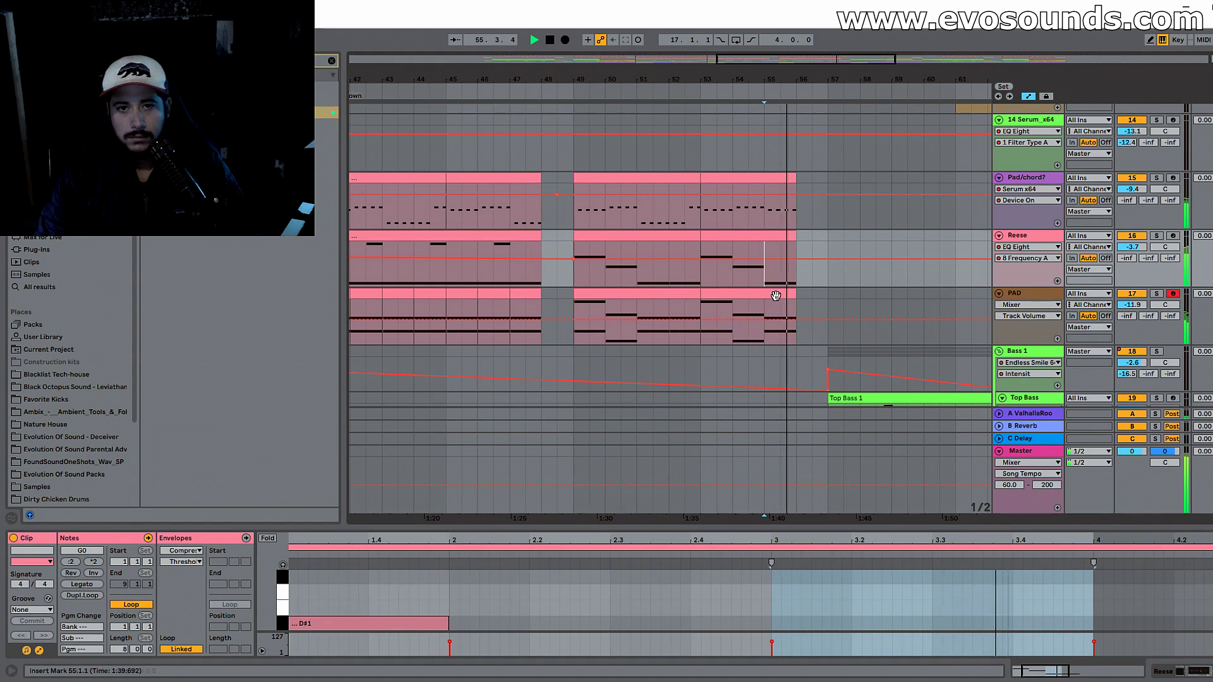
drag(877, 62, 922, 55)
scroll(778, 322, down, 2)
drag(796, 60, 717, 59)
key(space)
scroll(550, 285, up, 2)
click(512, 302)
key(space)
Step: Lower the bar 41 starting point of the PAD's EQ Eight frequency automation and play from bar 40.3
click(600, 307)
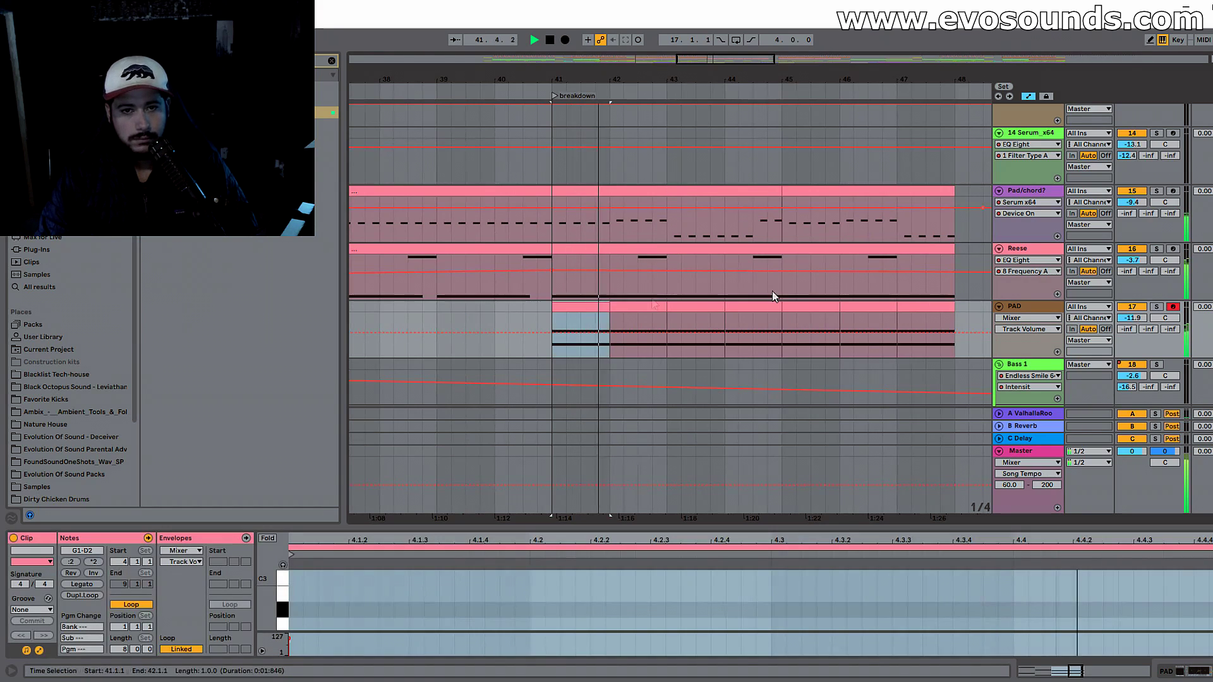
double_click(1043, 306)
click(140, 562)
key(space)
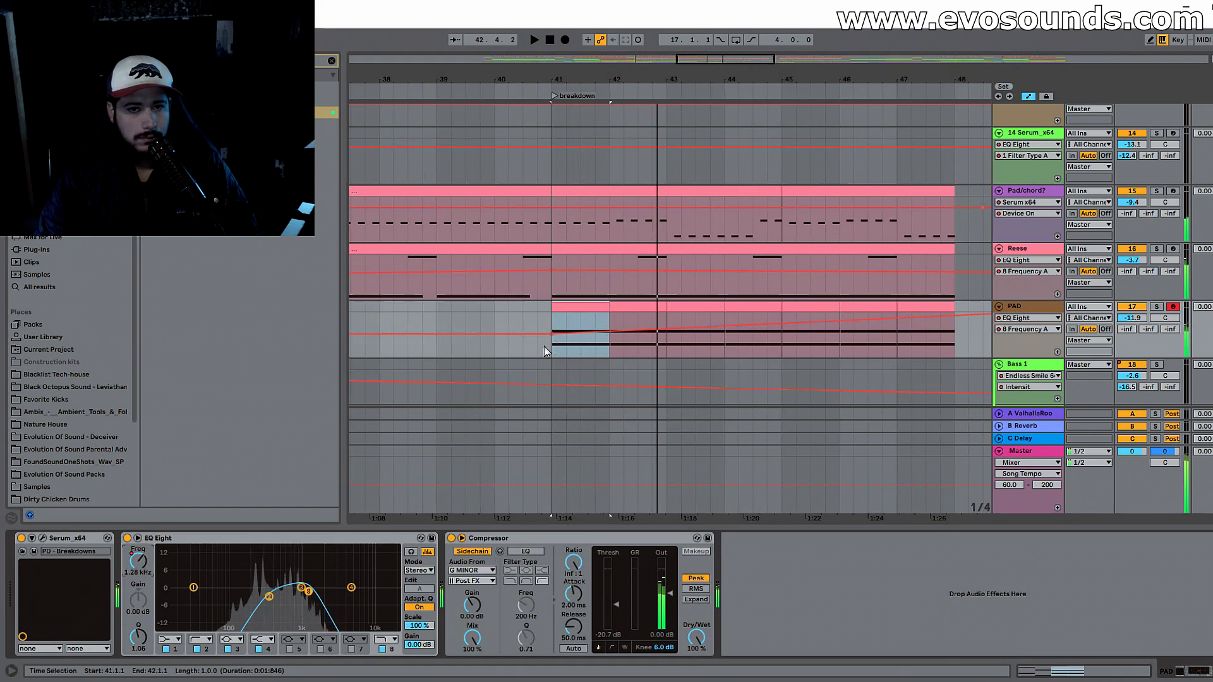
drag(551, 334, 551, 341)
click(523, 328)
key(space)
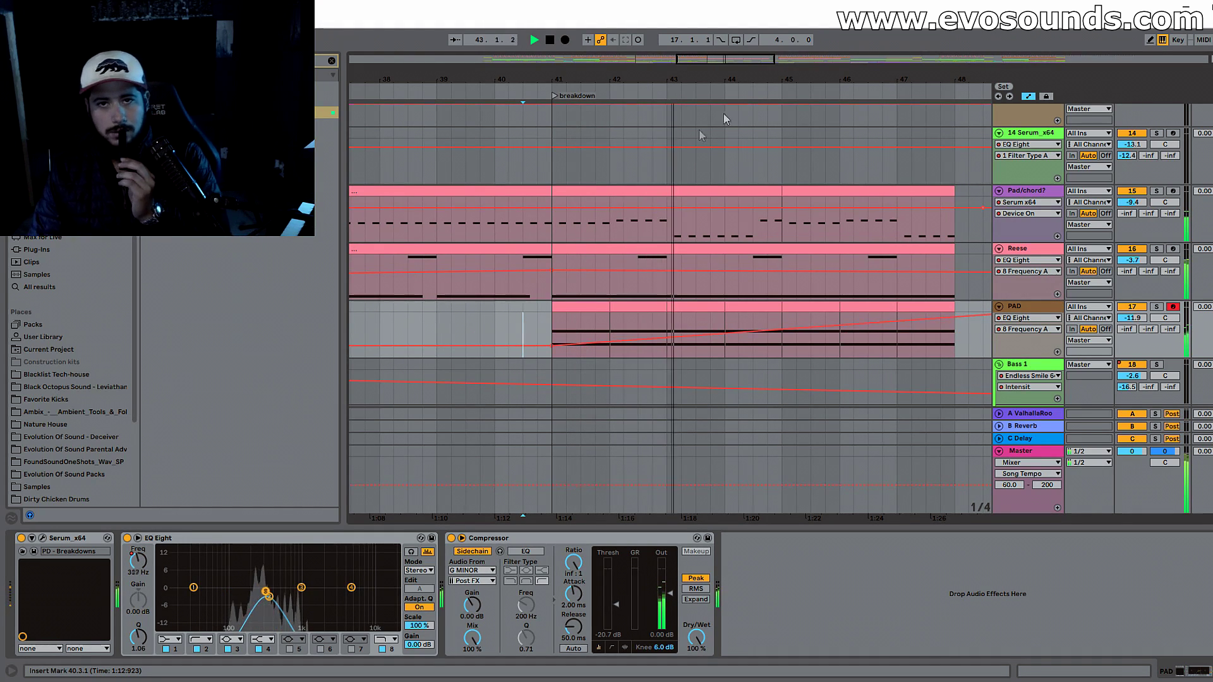
Step: Solo the PAD track, play from bar 49, and open its bar 49 clip in an enlarged note editor
drag(726, 60, 755, 65)
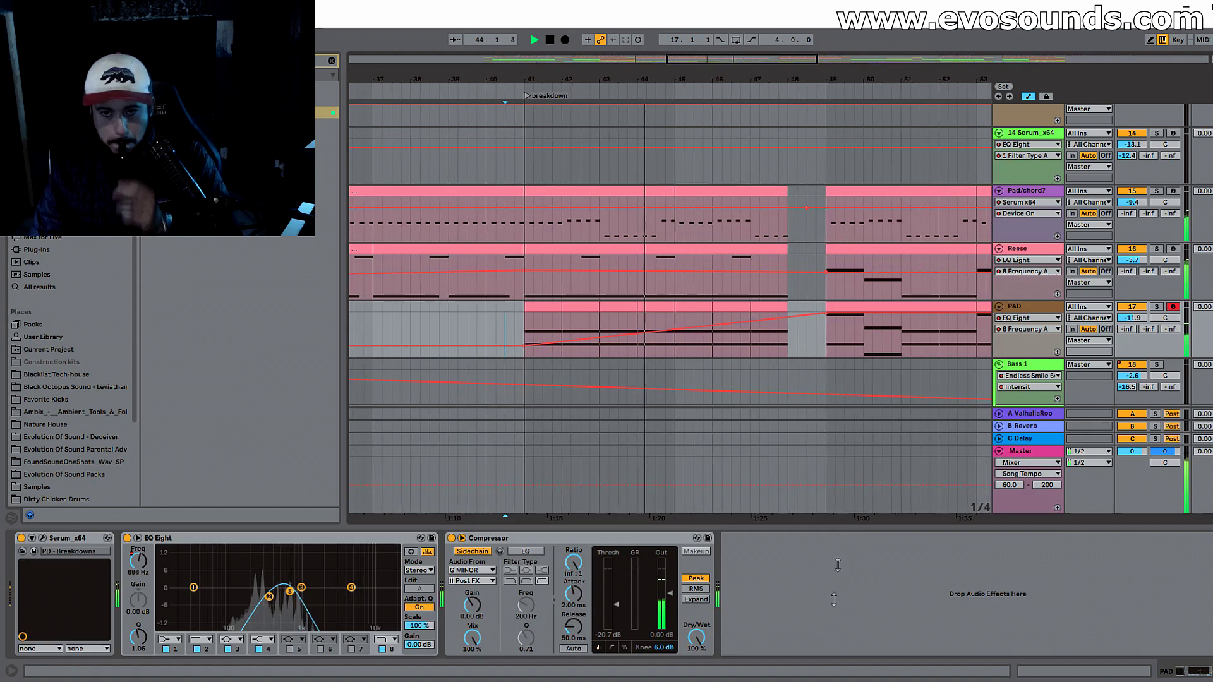
click(1211, 671)
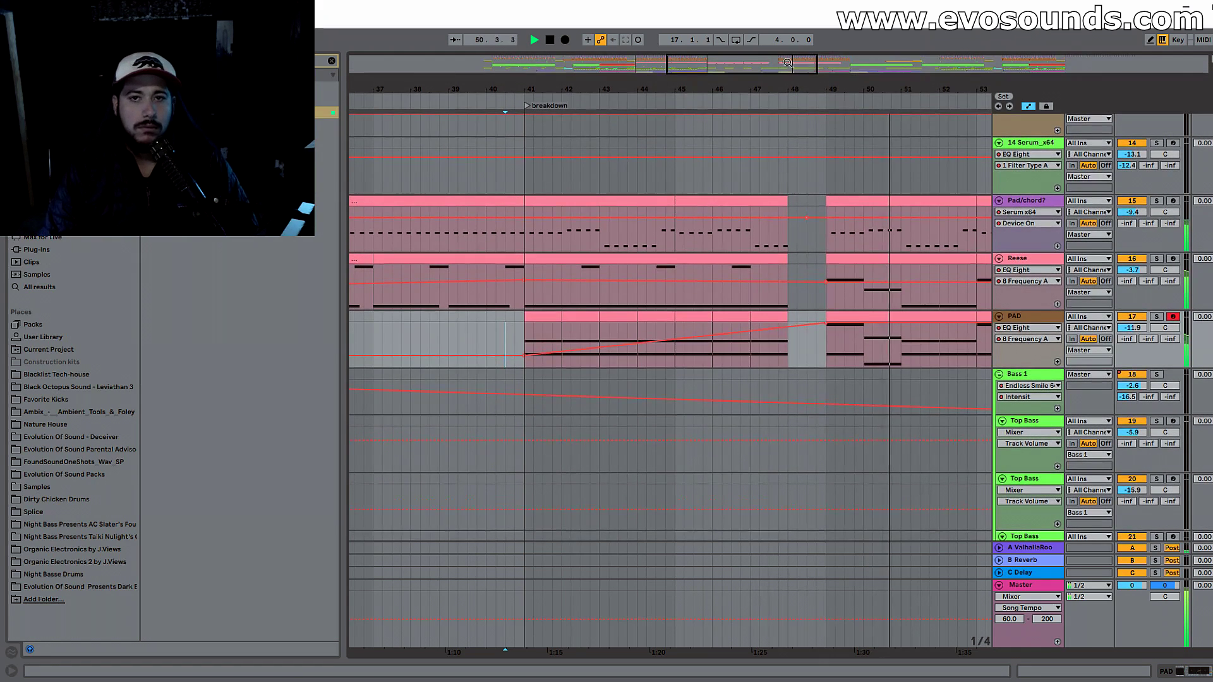
drag(782, 63, 833, 70)
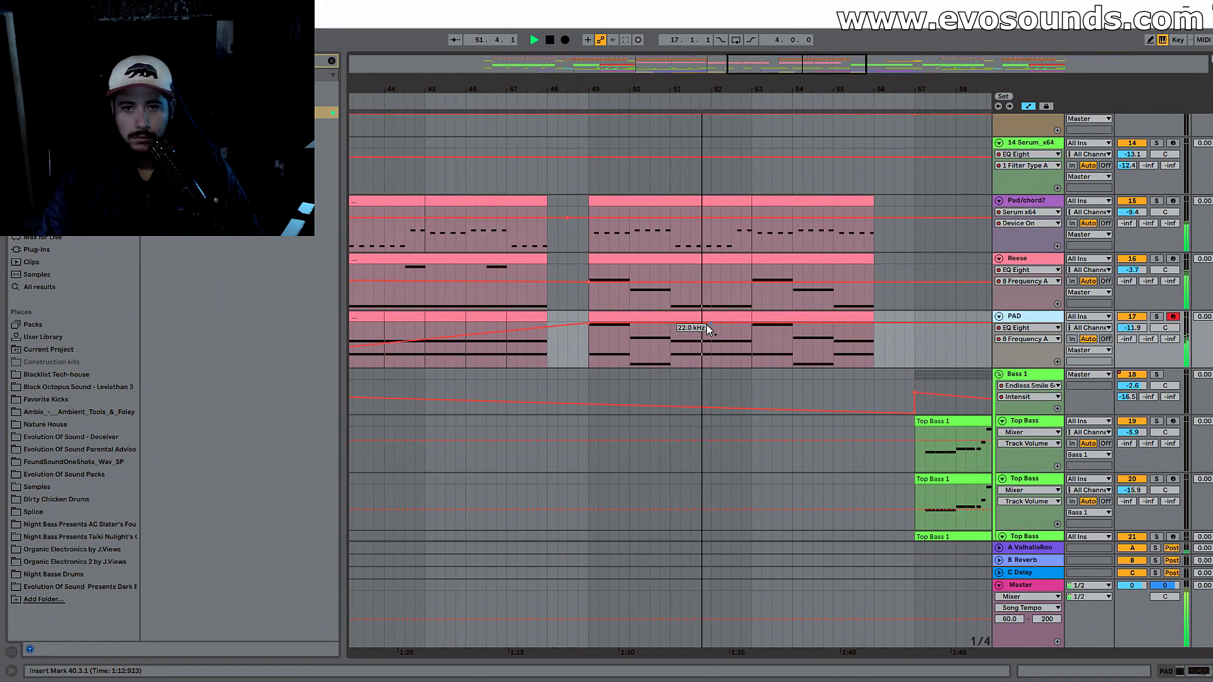
double_click(724, 318)
key(s)
key(space)
key(space)
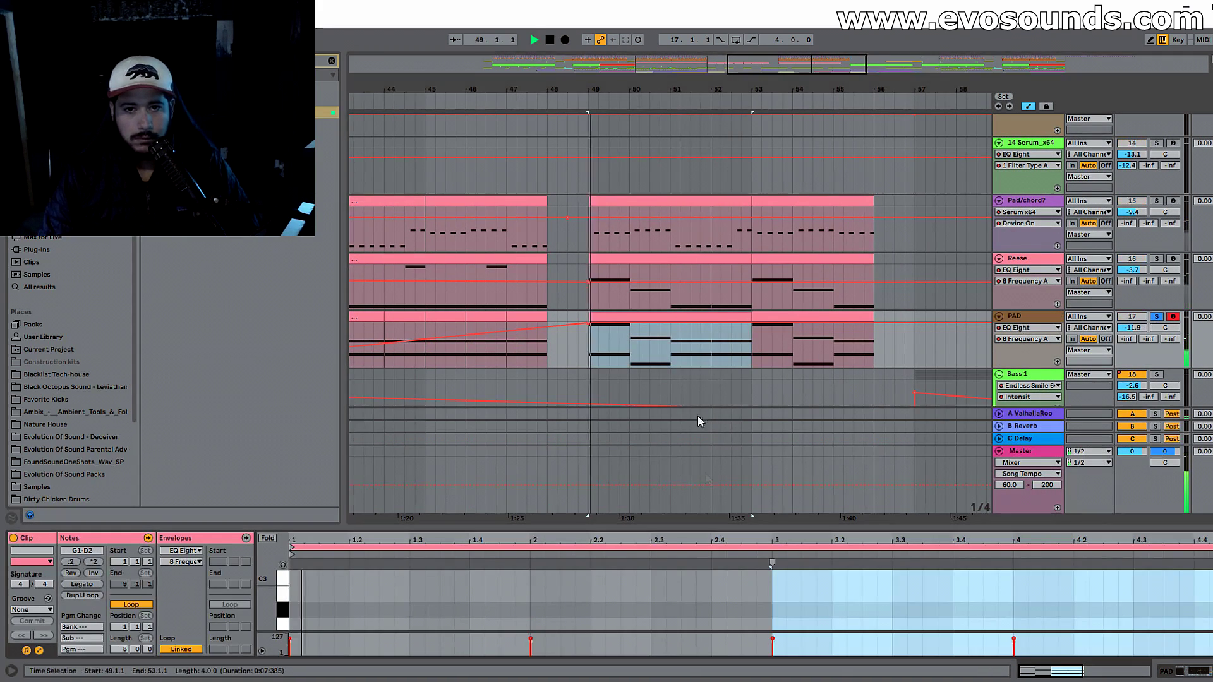
drag(709, 525, 708, 215)
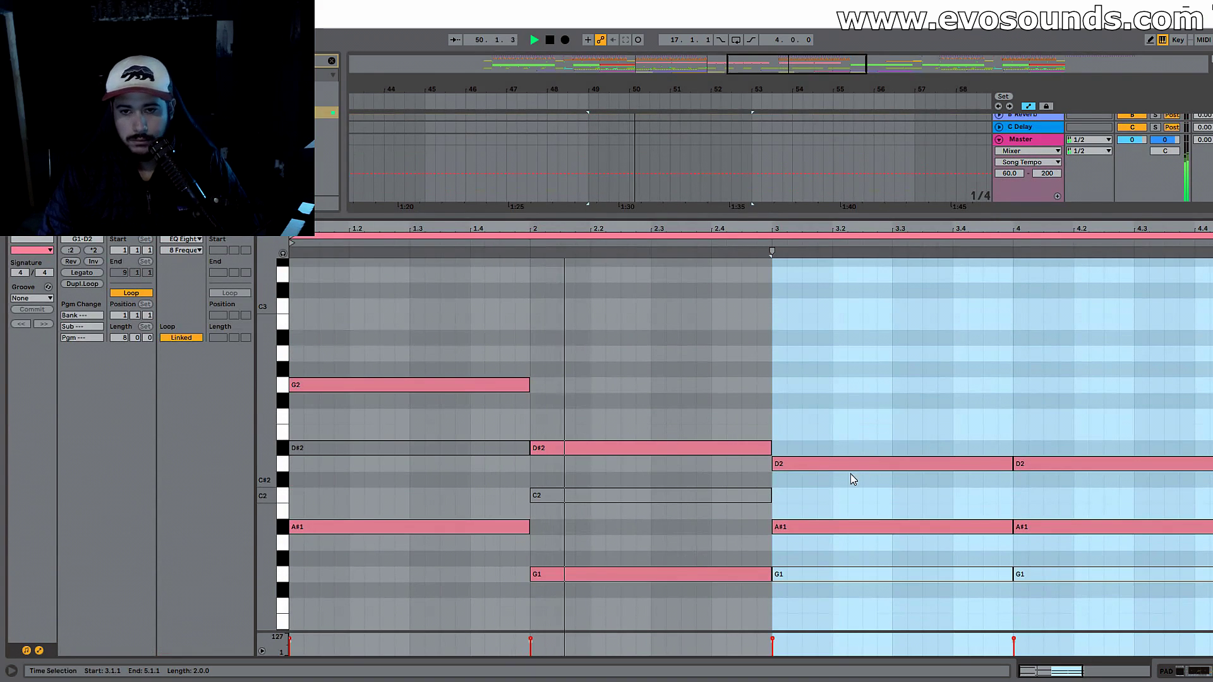
Step: Raise the A#1 note in the PAD clip's fourth bar to B1
click(894, 471)
click(1036, 525)
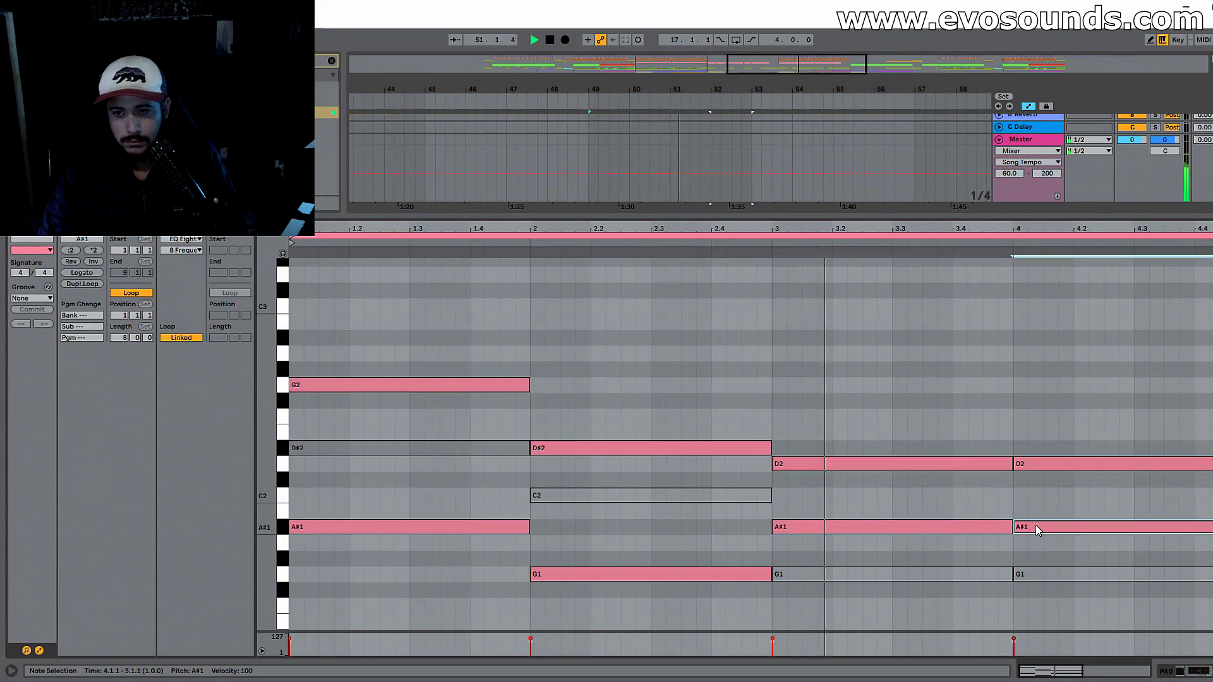
drag(1034, 527, 1029, 518)
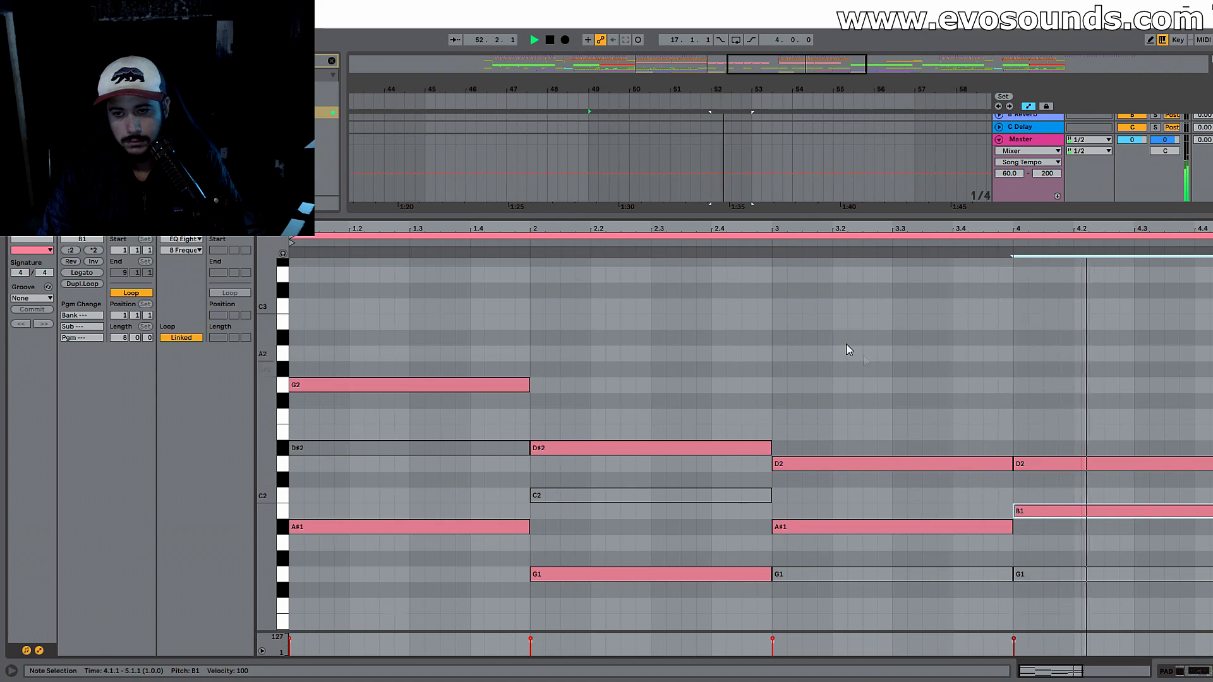
Step: Close the note editor, stop playback, and duplicate the PAD clip from bars 49–53 onto bars 53–57
key(ctrl+alt+l)
key(space)
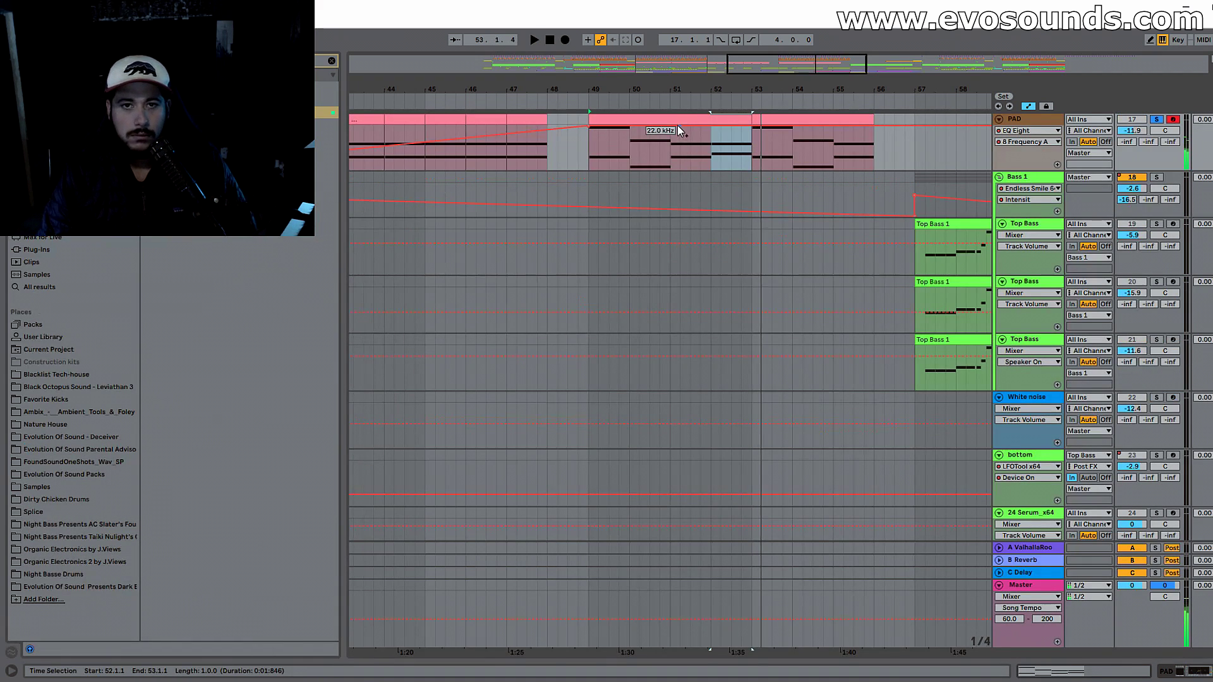
click(680, 120)
key(ctrl+d)
scroll(860, 185, up, 2)
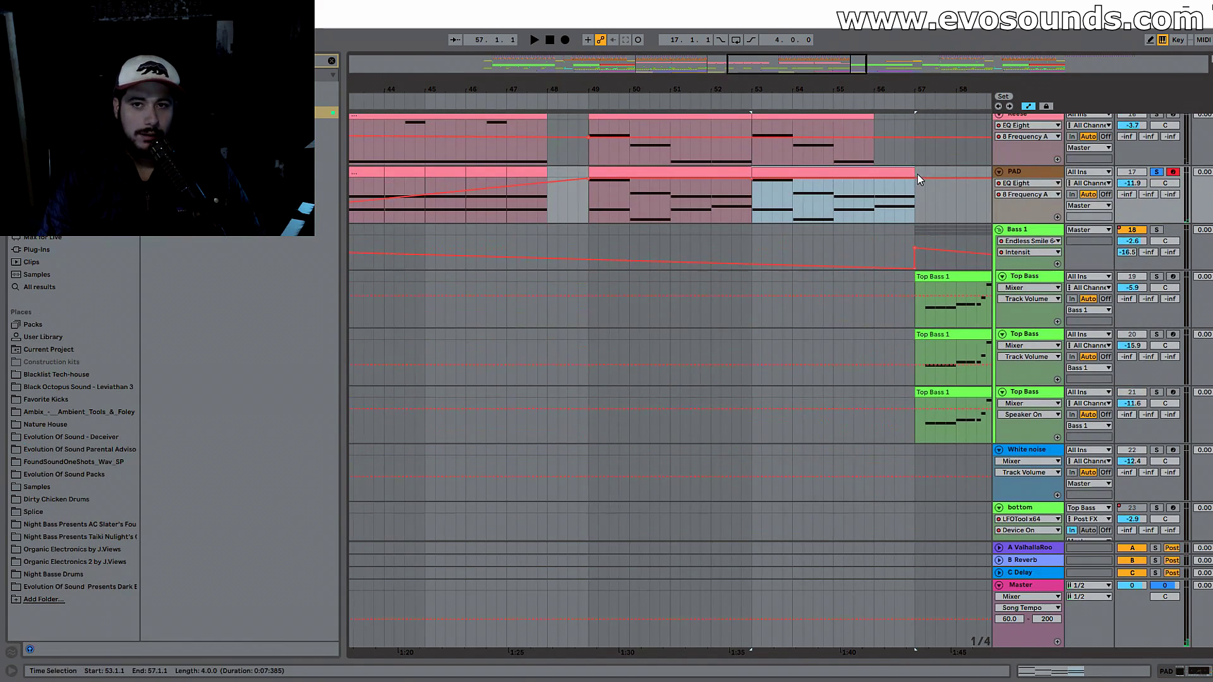
Step: Play from 50.4, select the PAD clip at bar 49, and undo its duplication and the preceding B1 note change
click(661, 206)
key(space)
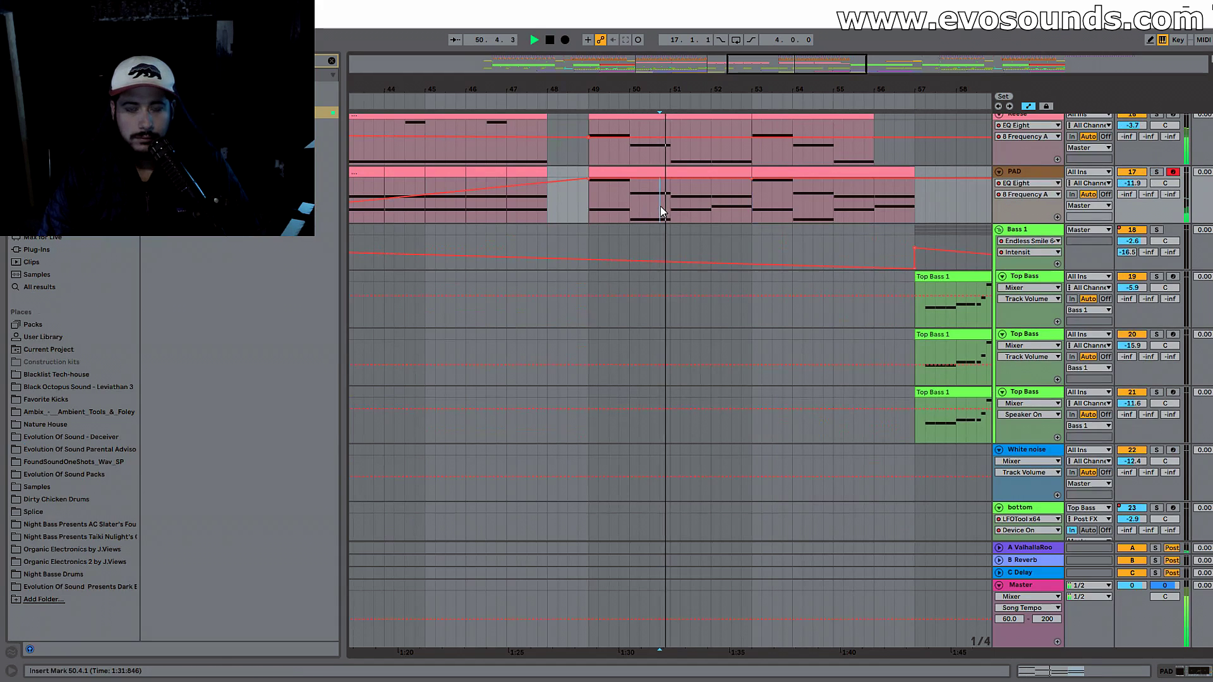
click(727, 172)
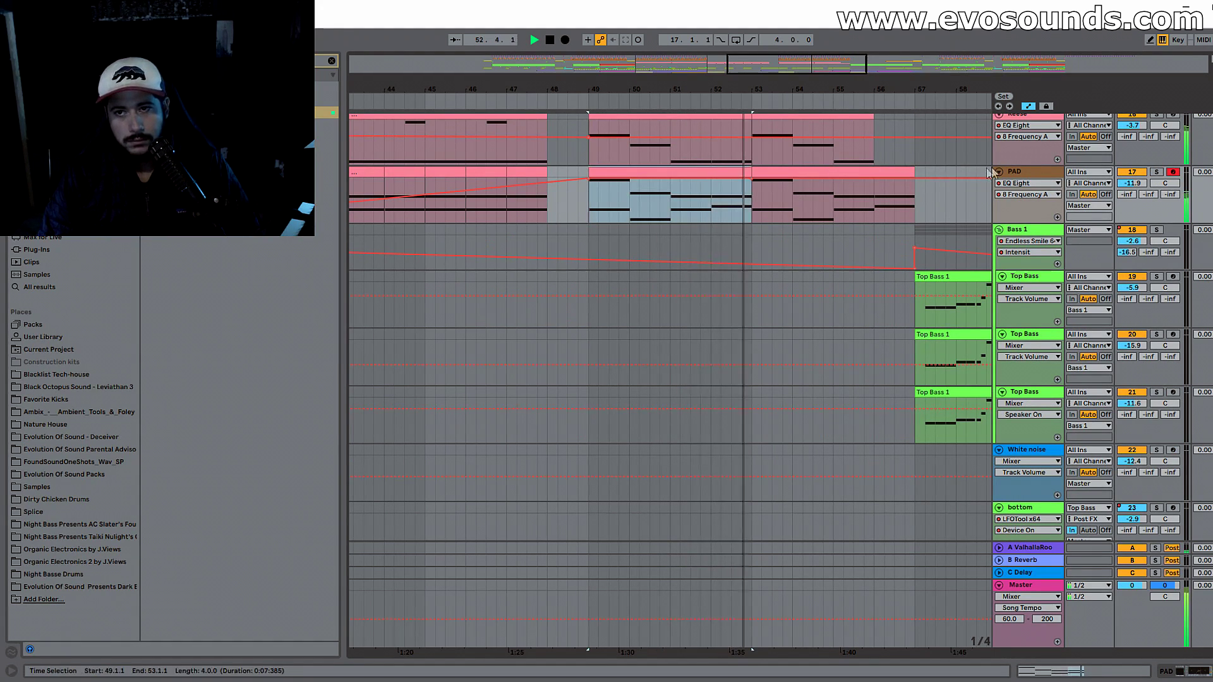
key(ctrl+z)
key(ctrl+z)
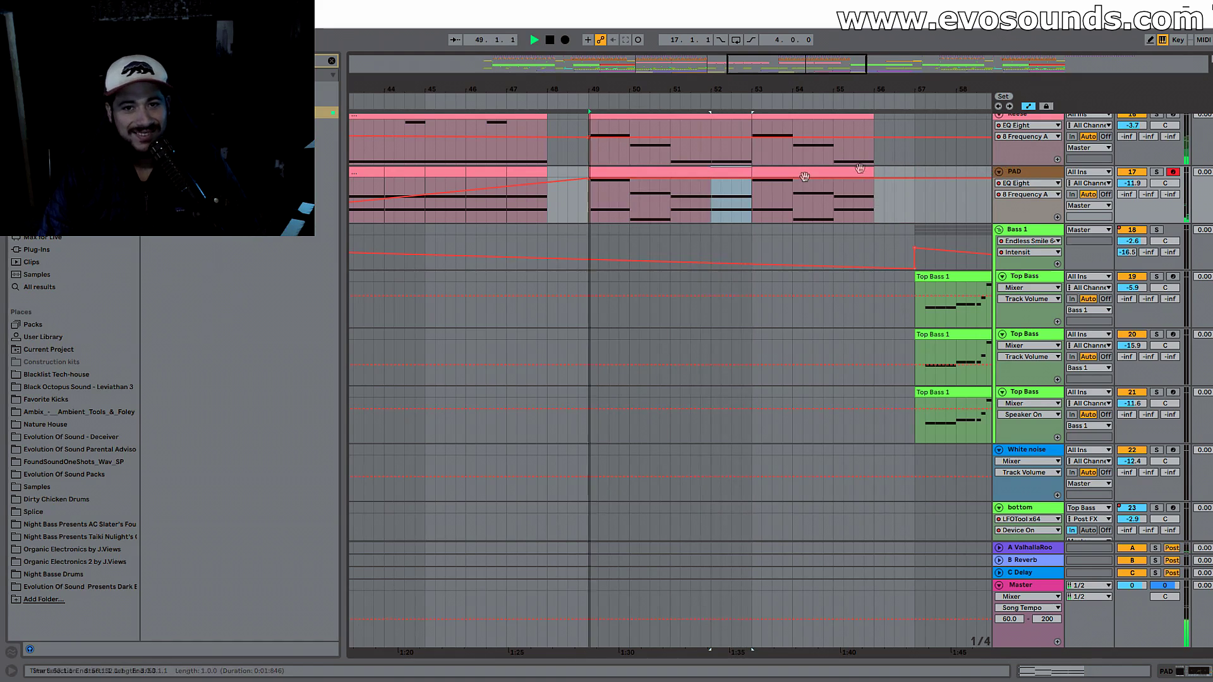
Step: Play from bar 32 into the bridge and review the tracks from Pad/chord? down to the vocal shots
scroll(603, 266, up, 3)
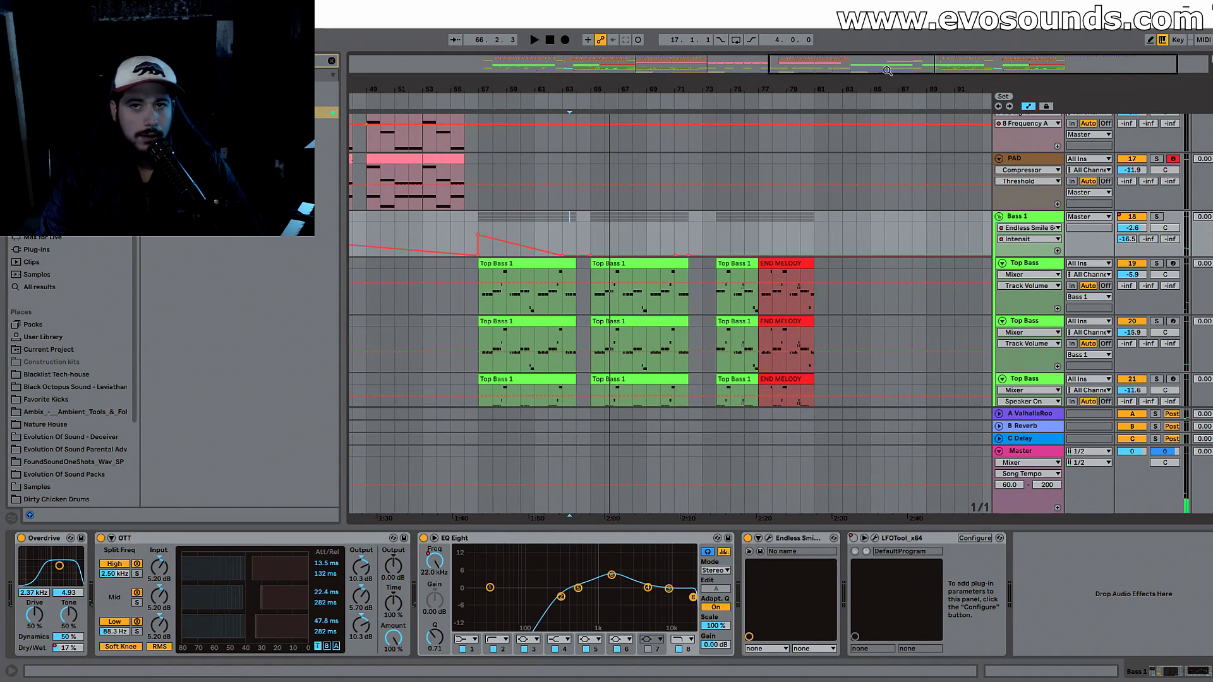
drag(888, 71, 616, 111)
scroll(551, 223, up, 6)
click(521, 295)
key(space)
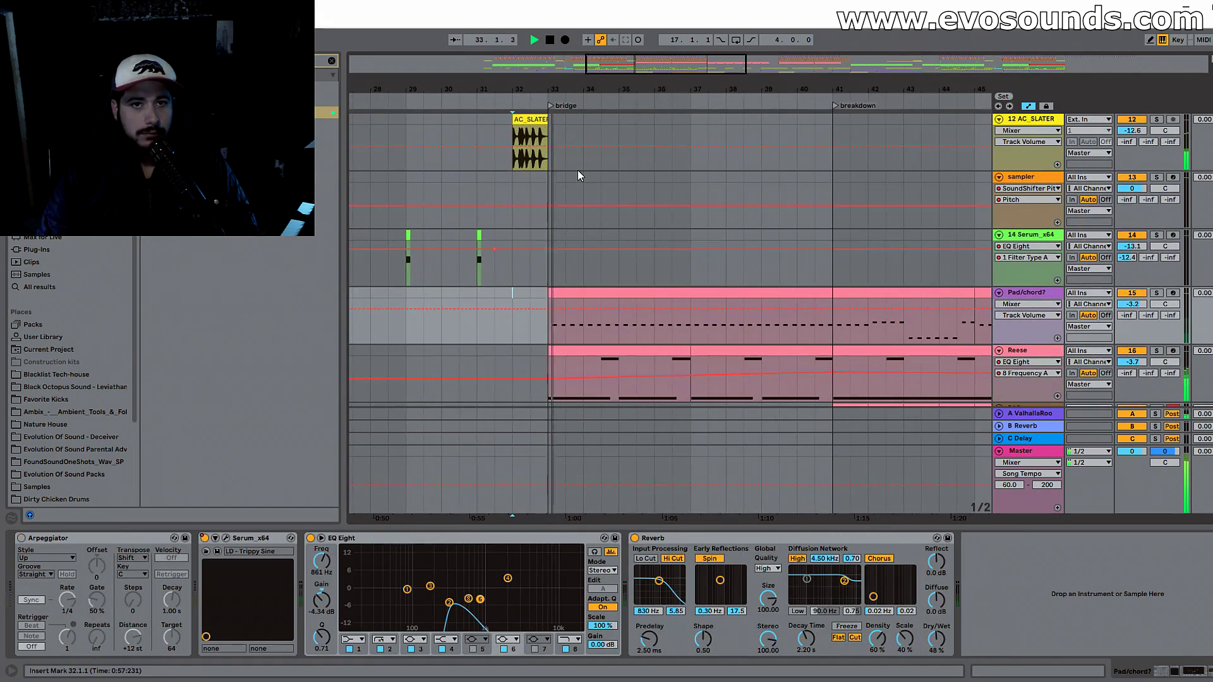
scroll(577, 170, down, 5)
scroll(578, 170, up, 3)
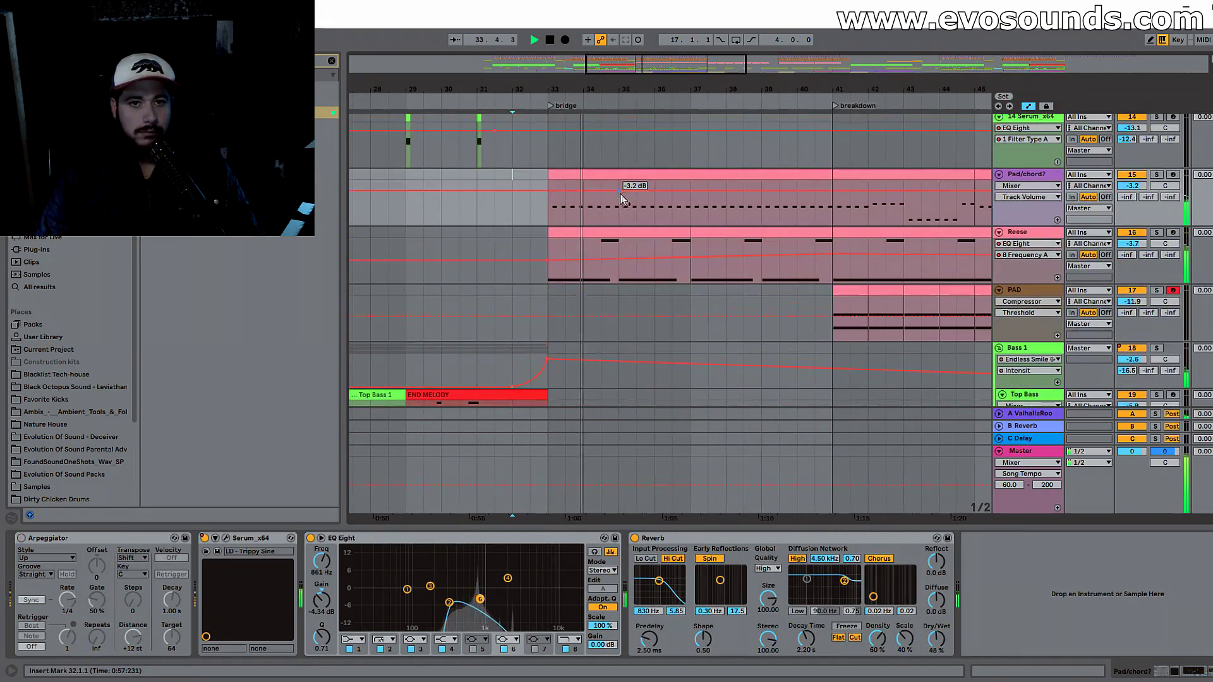
click(633, 232)
scroll(689, 222, down, 10)
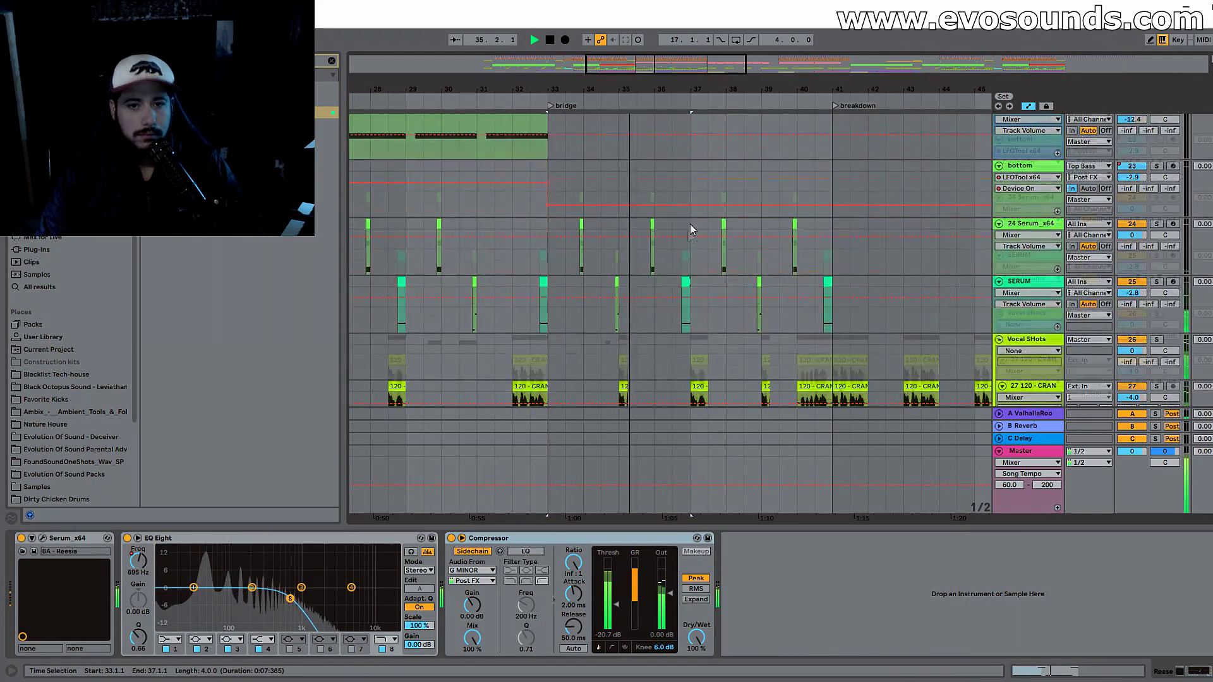
scroll(690, 224, down, 5)
key(space)
scroll(663, 260, up, 4)
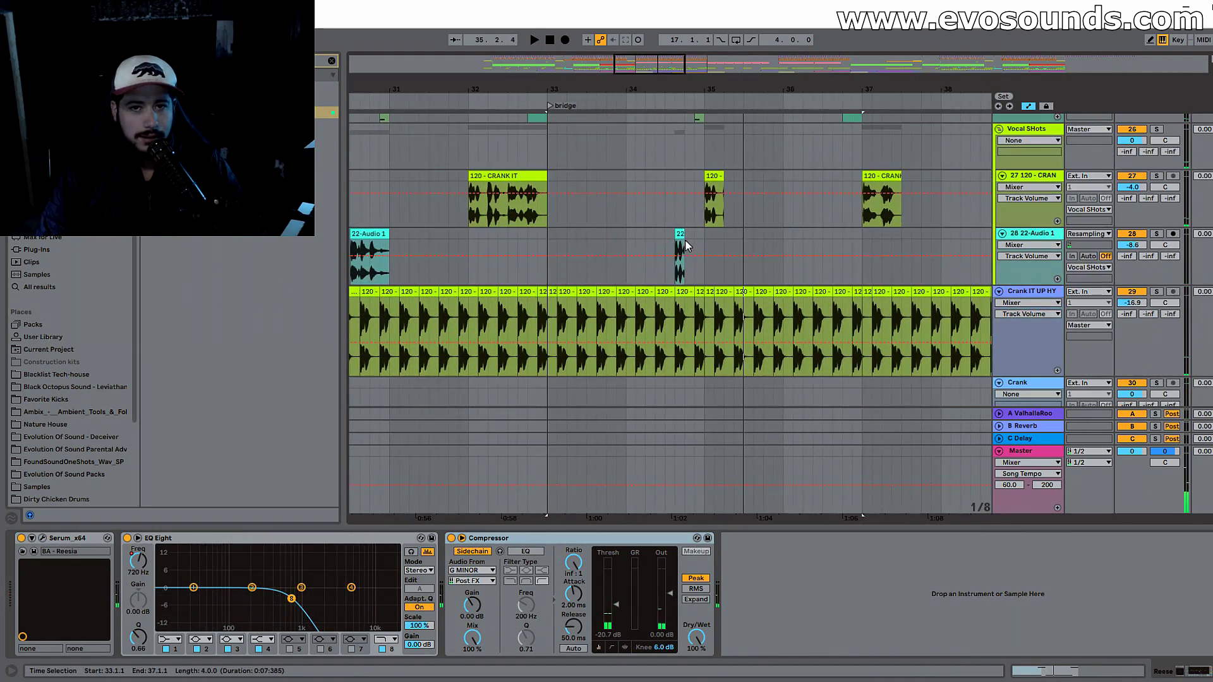
Step: Extend the end of the 22-Audio 1 clip before bar 35 to 34.4.3 and listen to it from 32.2
click(675, 238)
key(space)
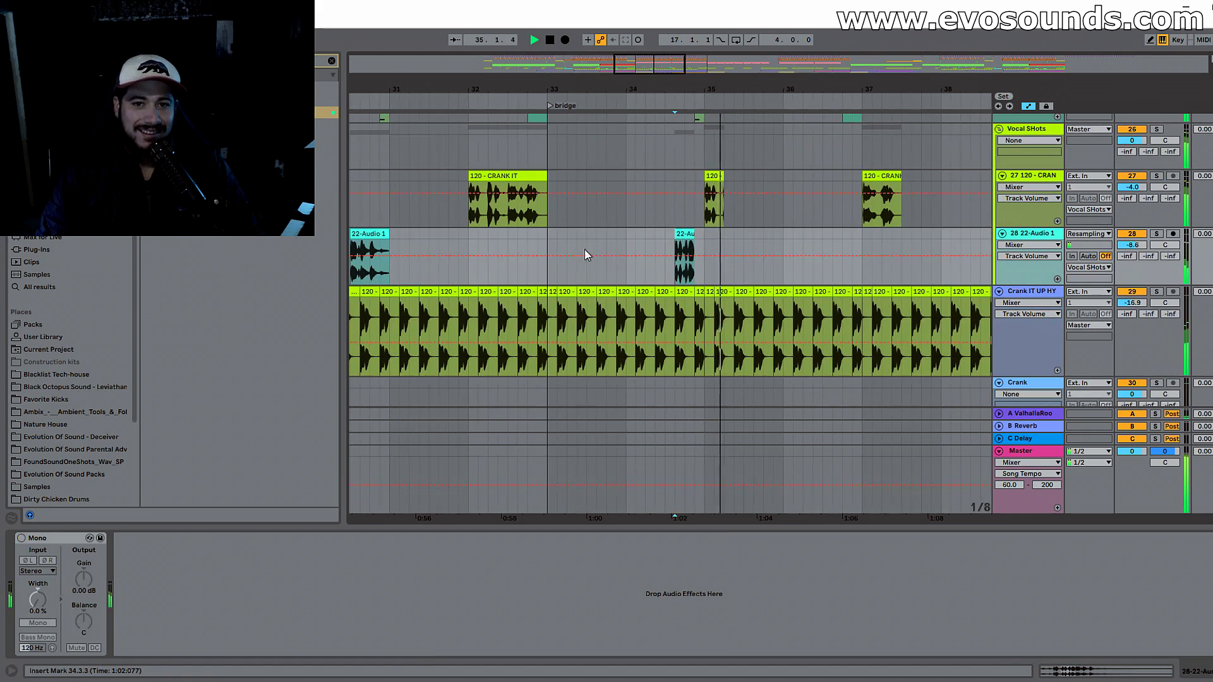
click(488, 196)
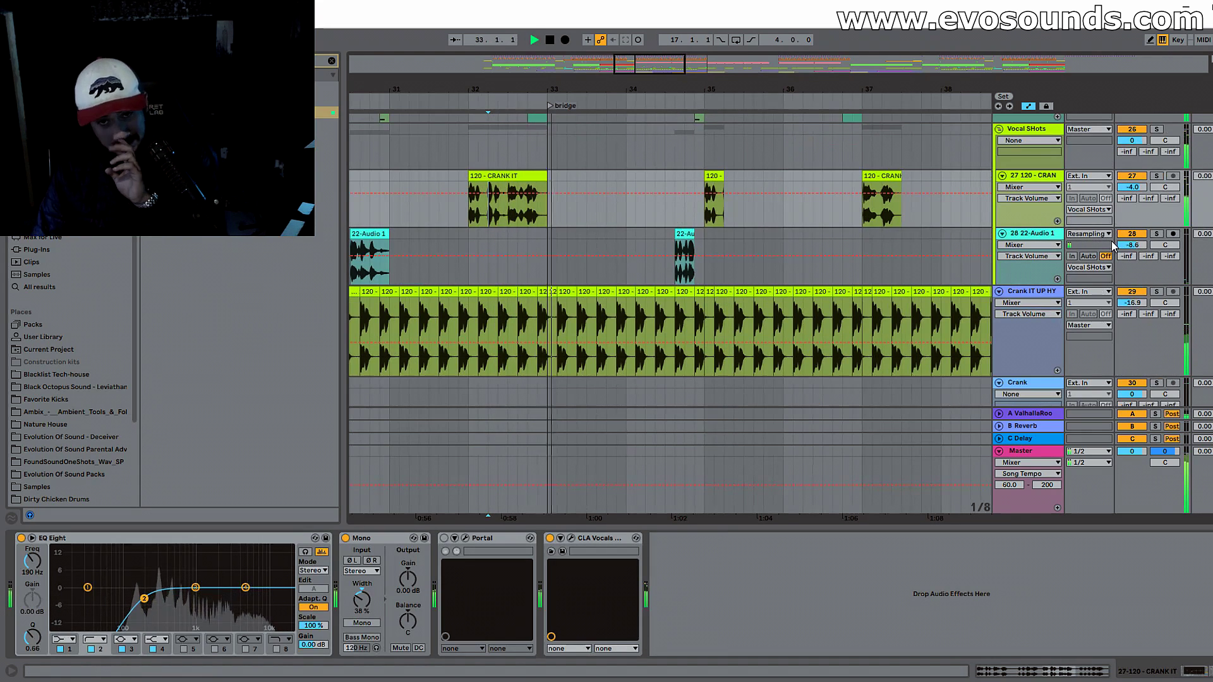
click(673, 246)
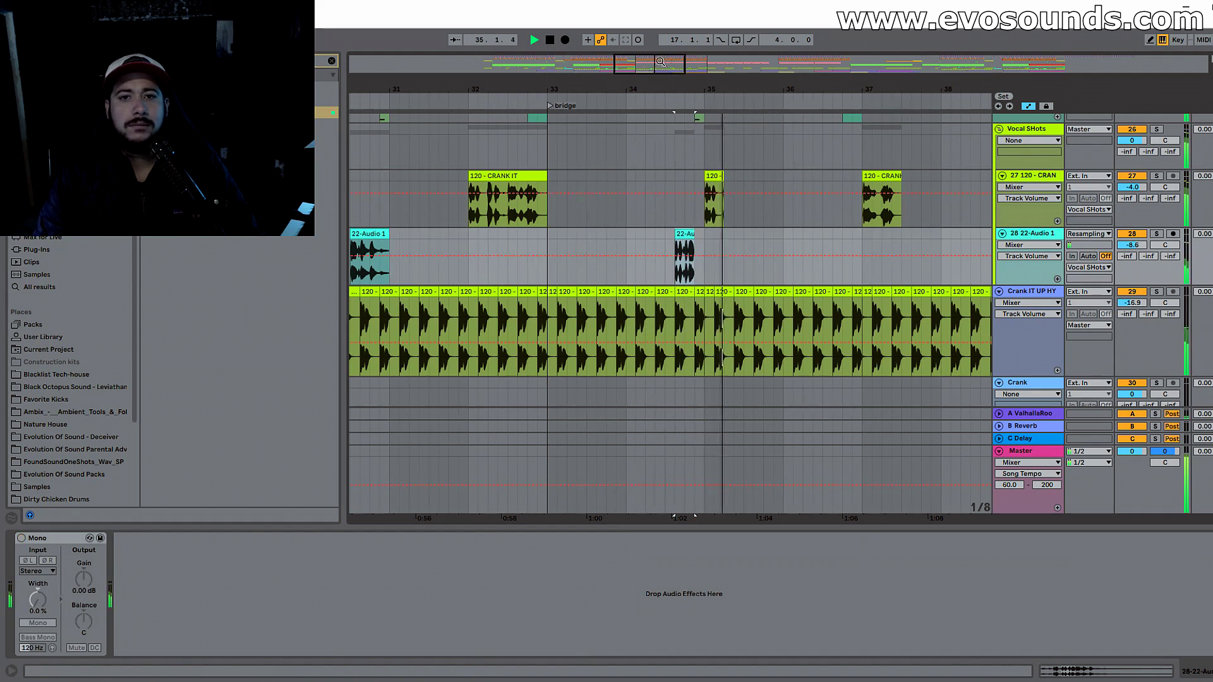
Step: Try the short CRANK IT clip at bar 35 at 34.4.3 instead, play the passage, and undo the move
drag(660, 62, 658, 75)
key(space)
drag(711, 176, 695, 178)
key(space)
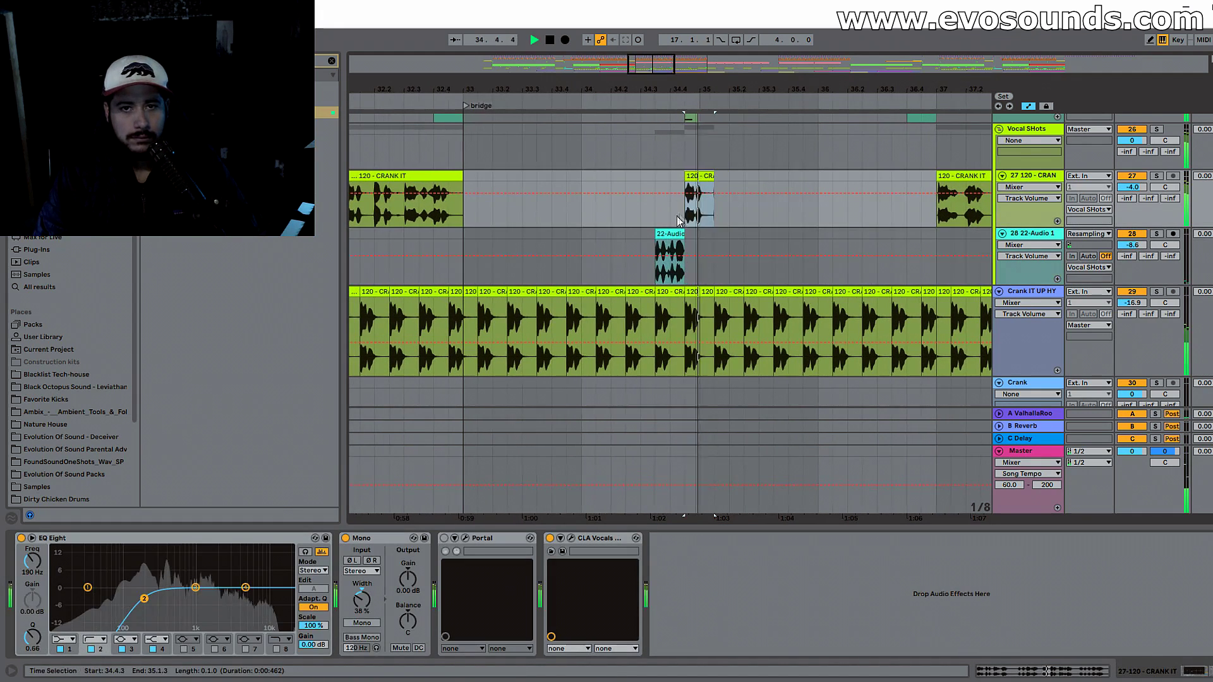
click(658, 211)
click(706, 175)
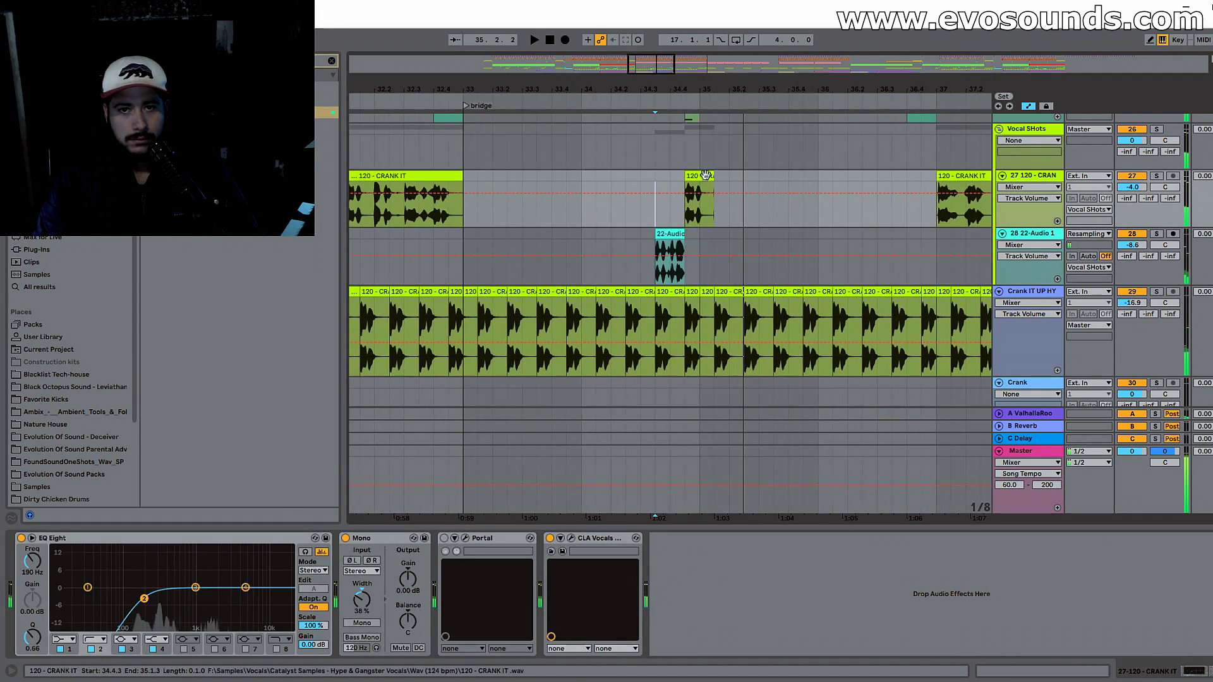
key(ctrl+z)
Step: Lengthen the 22-Audio 1 clip starting at 34.3.3 past bar 35 until it ends at 35.1.3, auditioning it along the way
drag(604, 65, 605, 74)
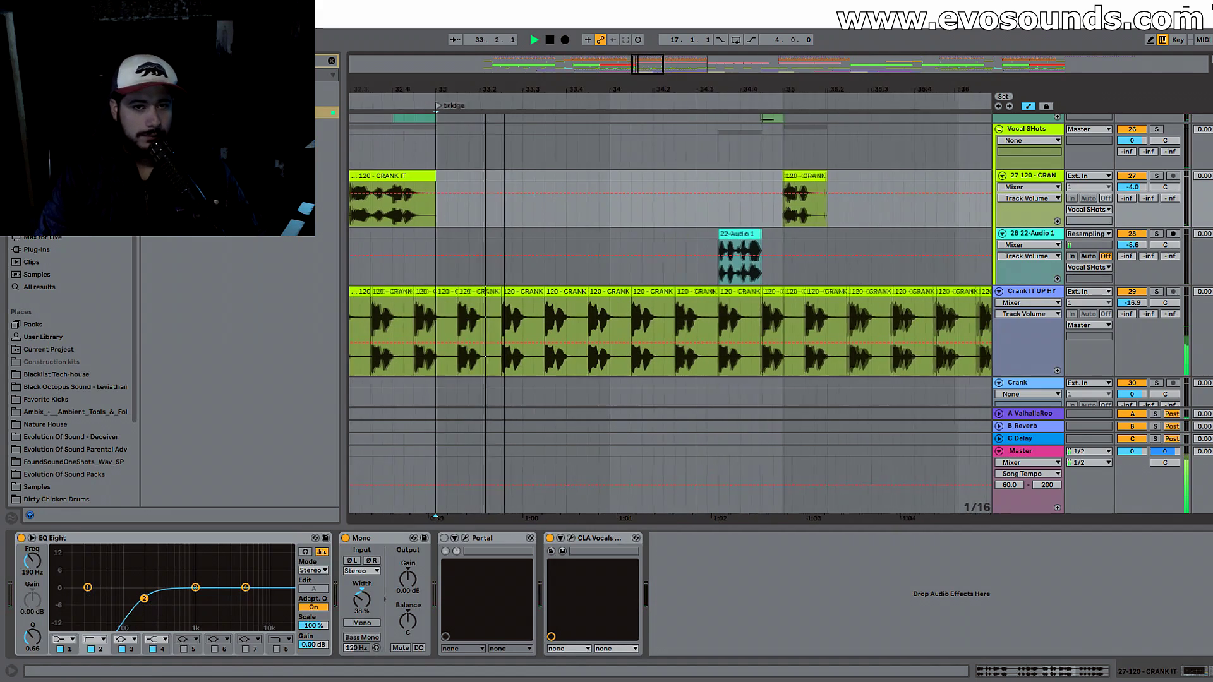
click(733, 237)
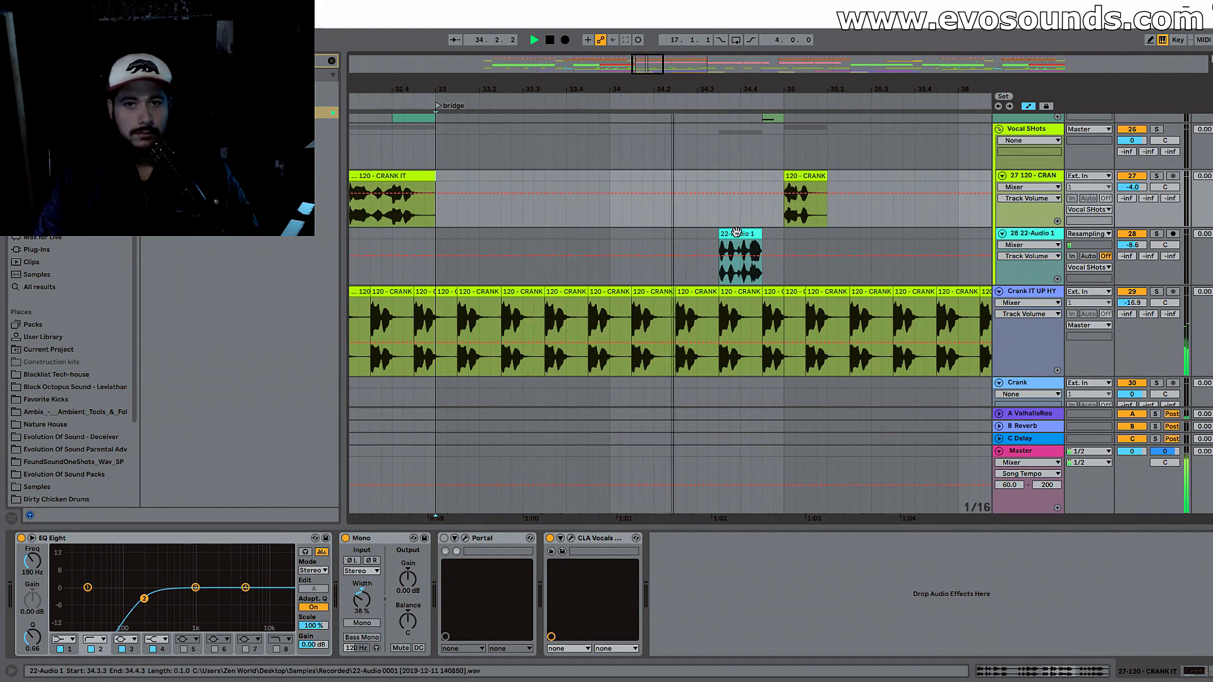
drag(761, 234, 784, 236)
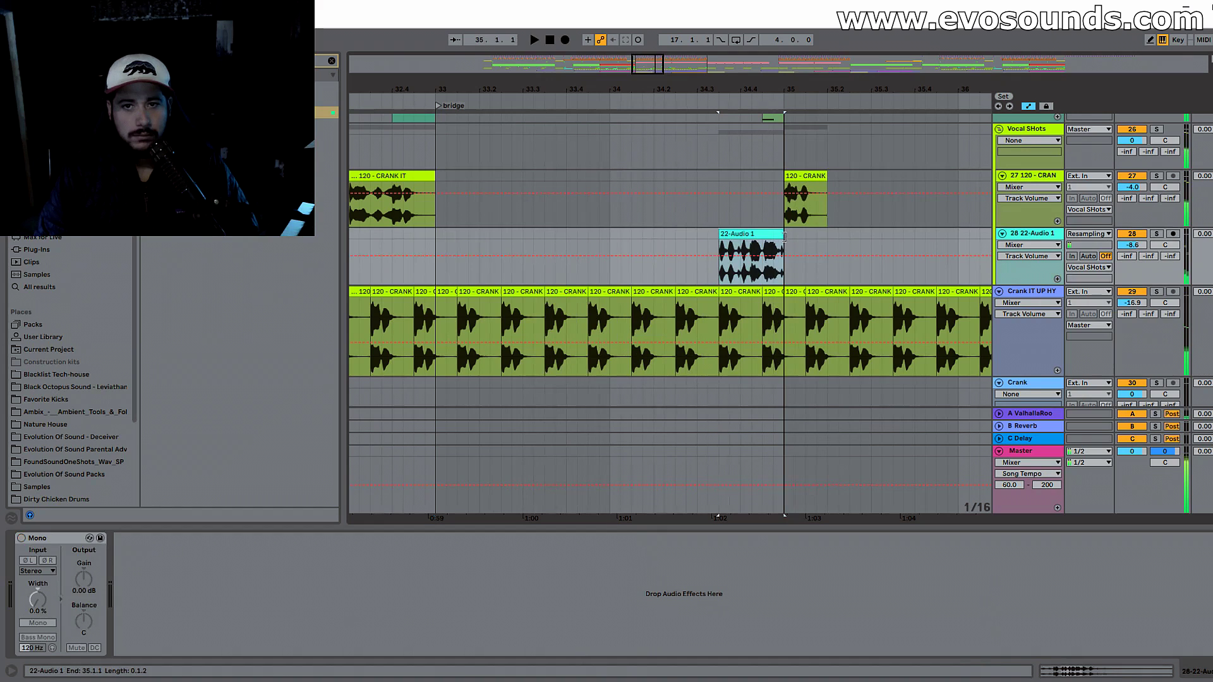
key(space)
key(space)
key(space)
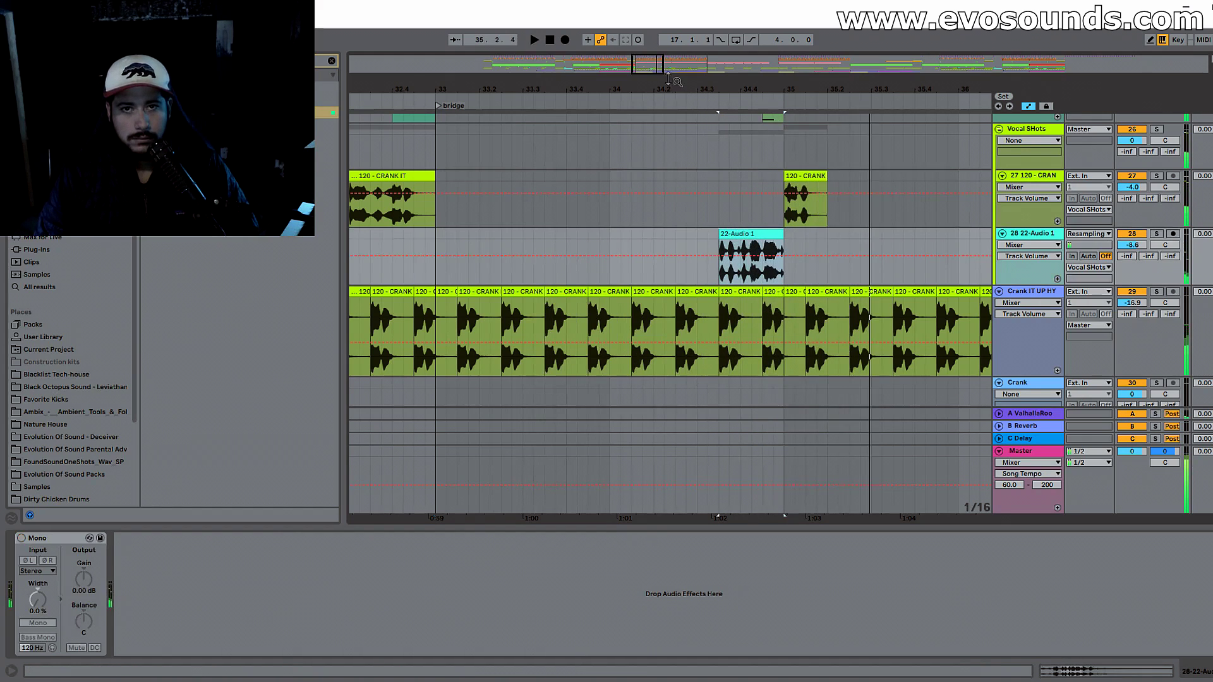
key(space)
key(space)
click(783, 243)
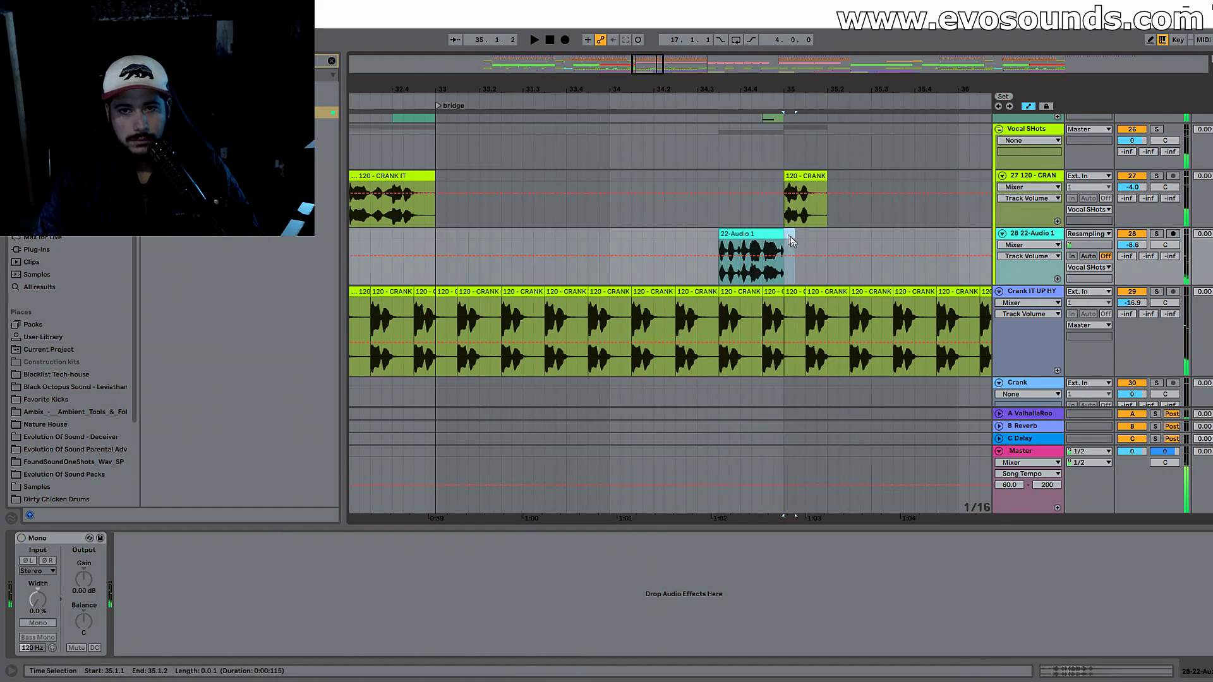
Step: Move the short CRANK IT clip from bar 35 to 35.2.4, play it there, and delete the clip
drag(822, 187, 899, 183)
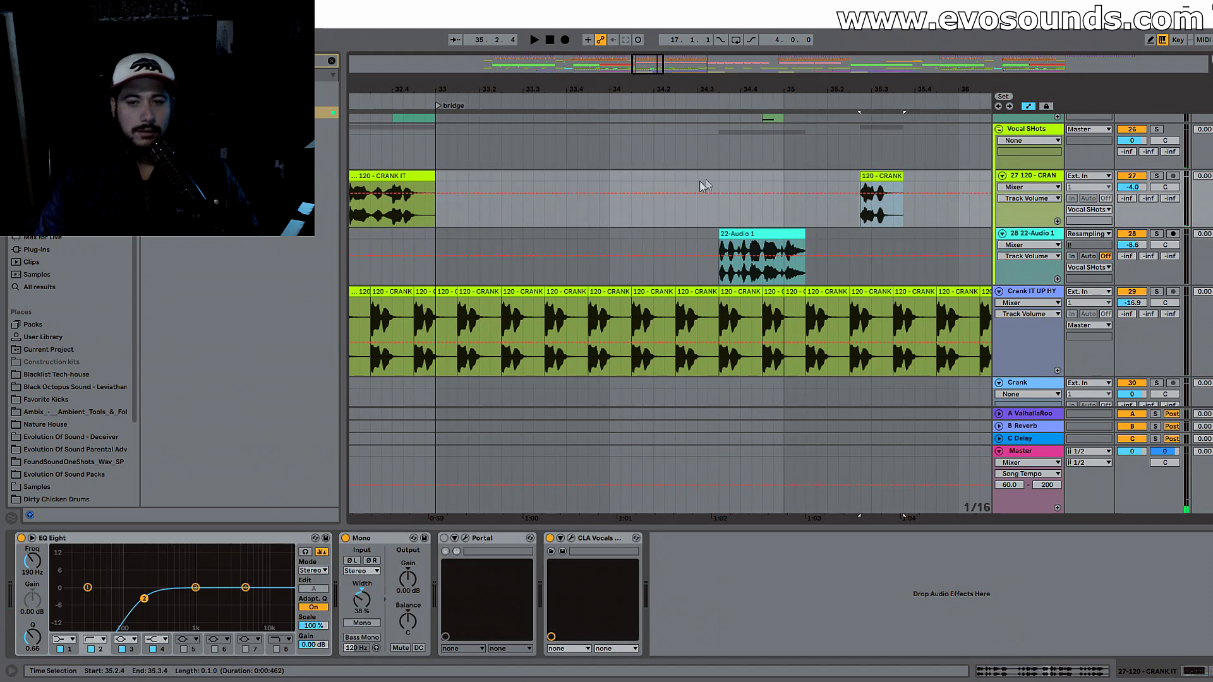
key(space)
key(Delete)
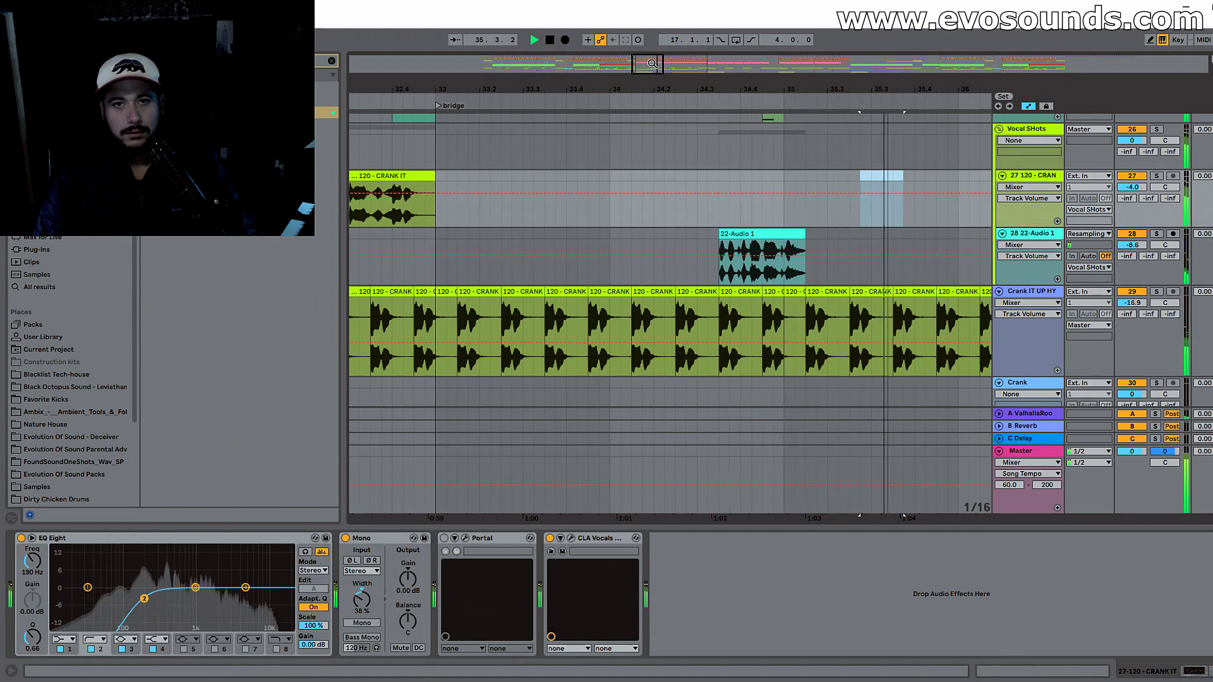
key(minus)
key(space)
Step: Audition the 22-Audio 1 clip and its tail up to 35.1.3, and lower that track's volume to -10.1 dB
click(629, 249)
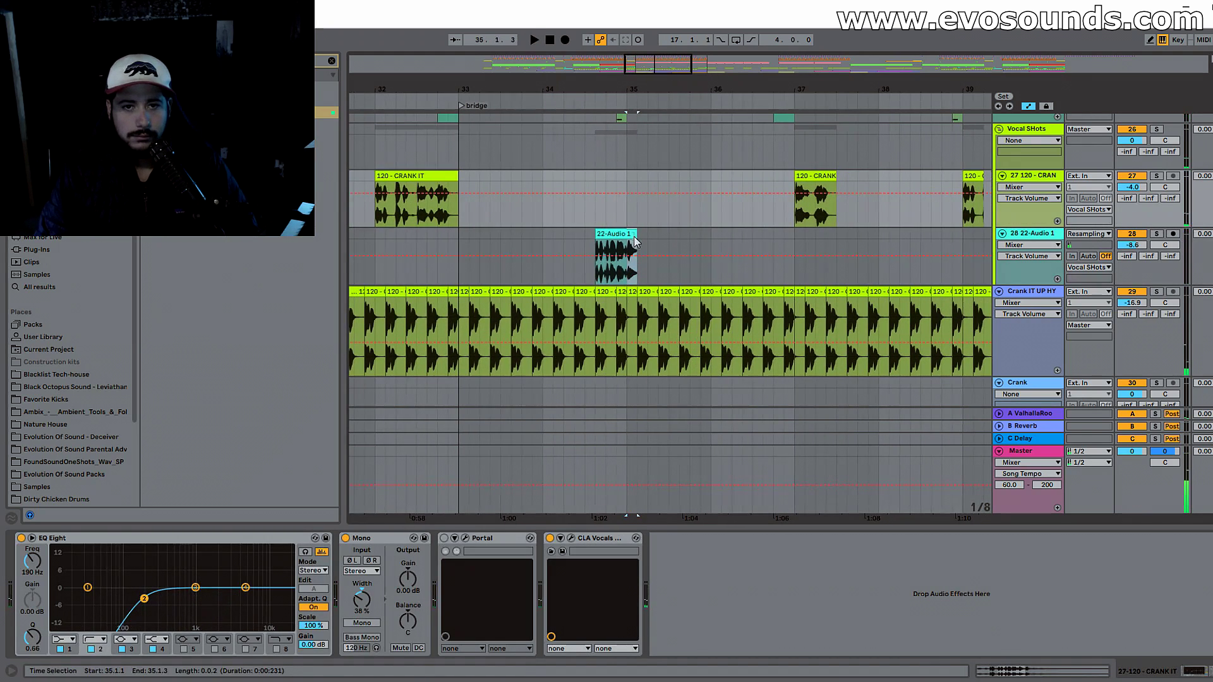
click(593, 238)
drag(637, 89, 538, 135)
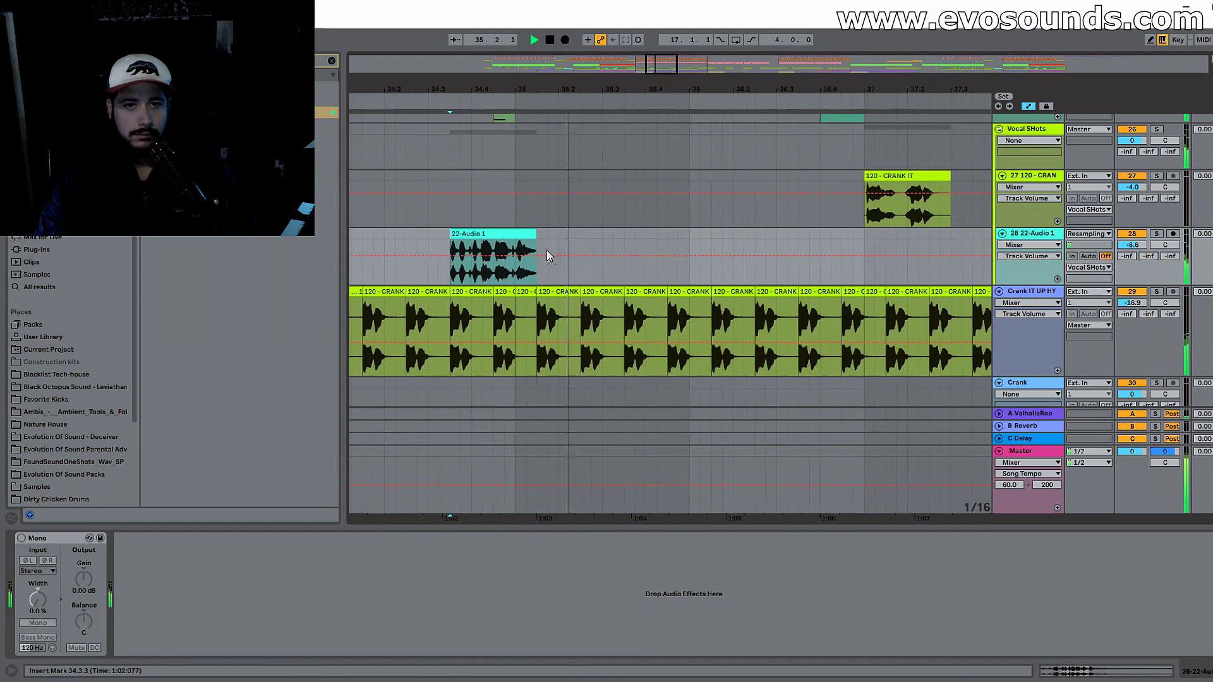
drag(538, 250, 515, 250)
mouse_move(658, 75)
mouse_down()
mouse_move(660, 52)
mouse_move(643, 62)
mouse_up()
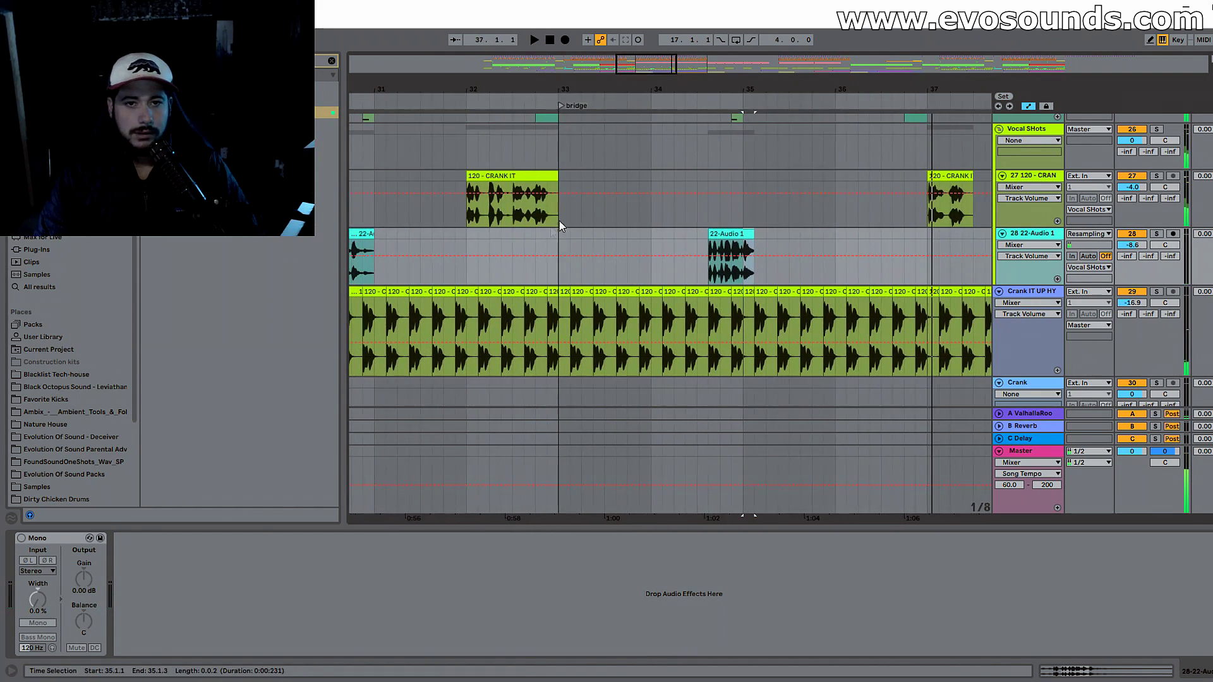
click(496, 230)
key(space)
key(space)
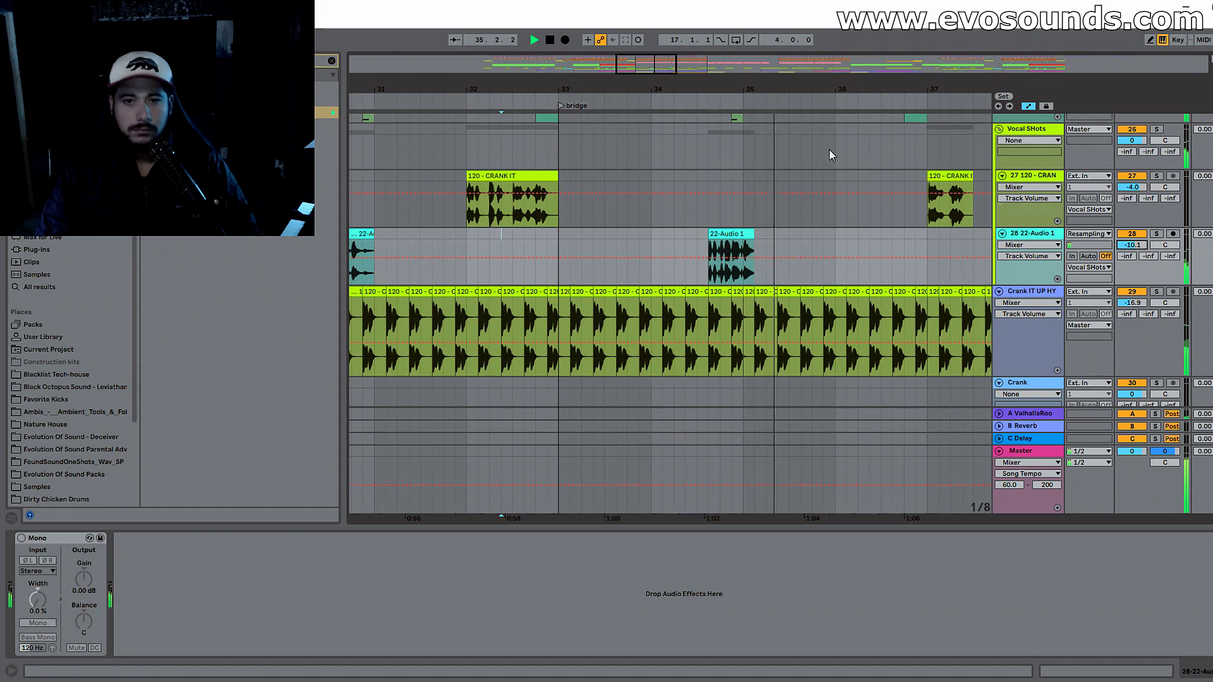
Step: Duplicate bars 33–37 of the 22-Audio 1 track onto bars 37–41 so the vocal shot repeats before the breakdown
drag(646, 67, 666, 127)
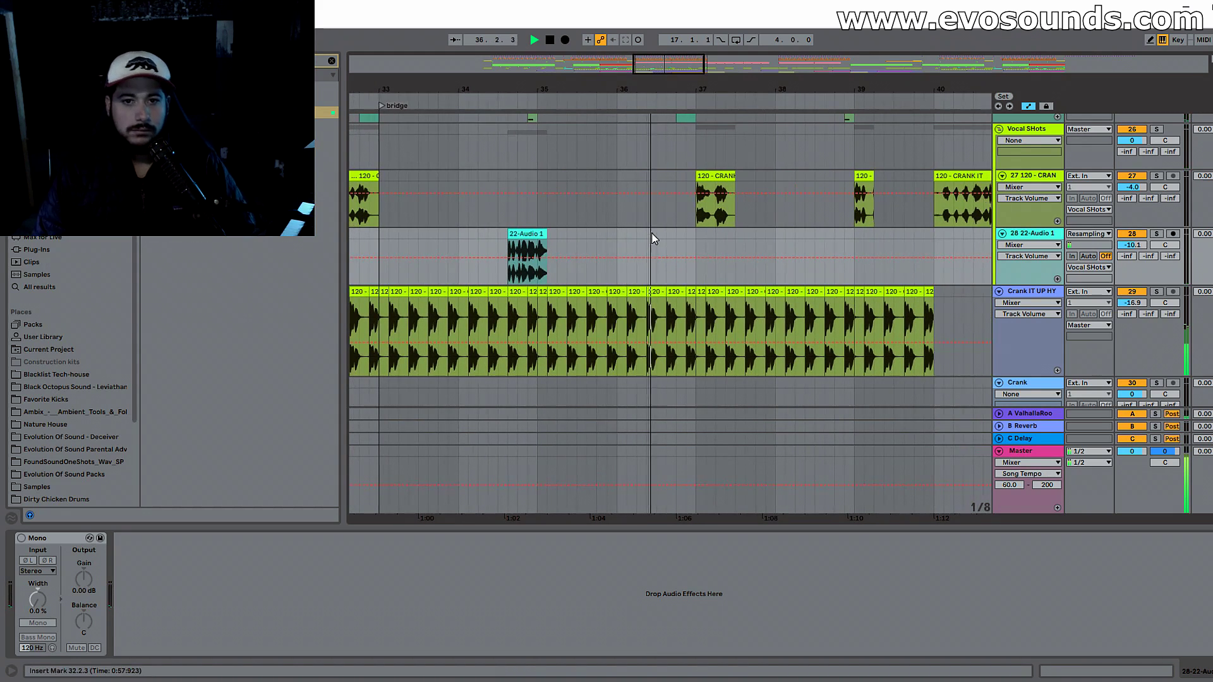
scroll(695, 242, up, 3)
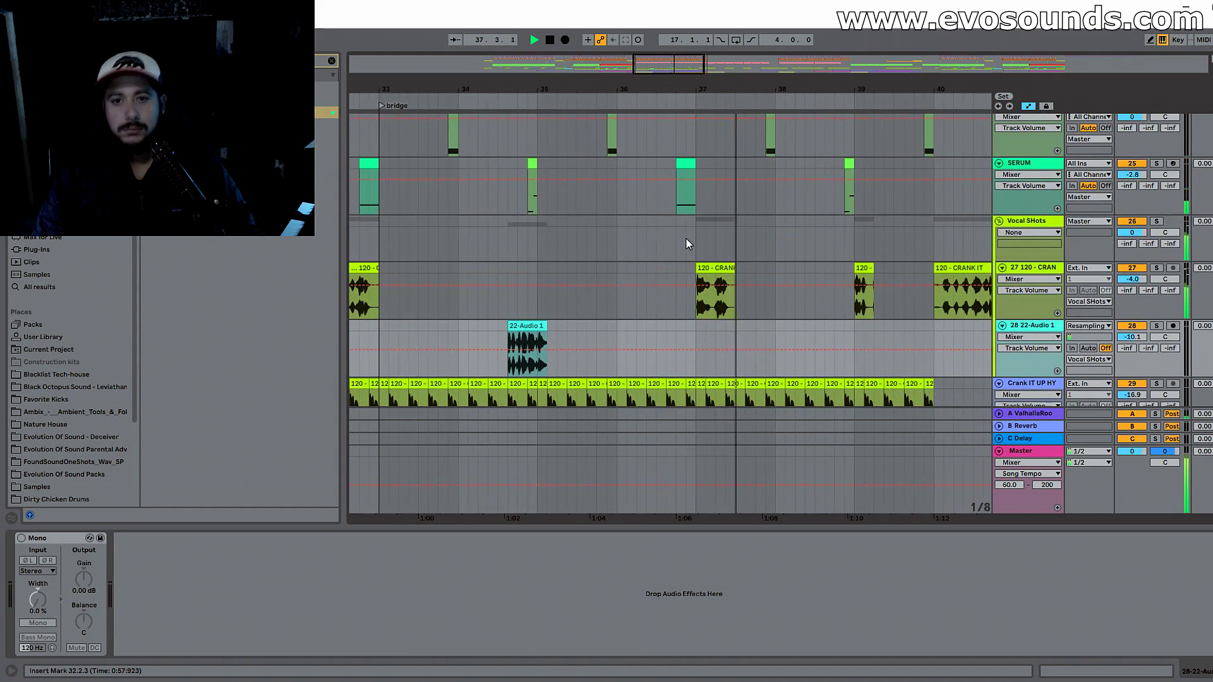
scroll(691, 240, down, 2)
key(space)
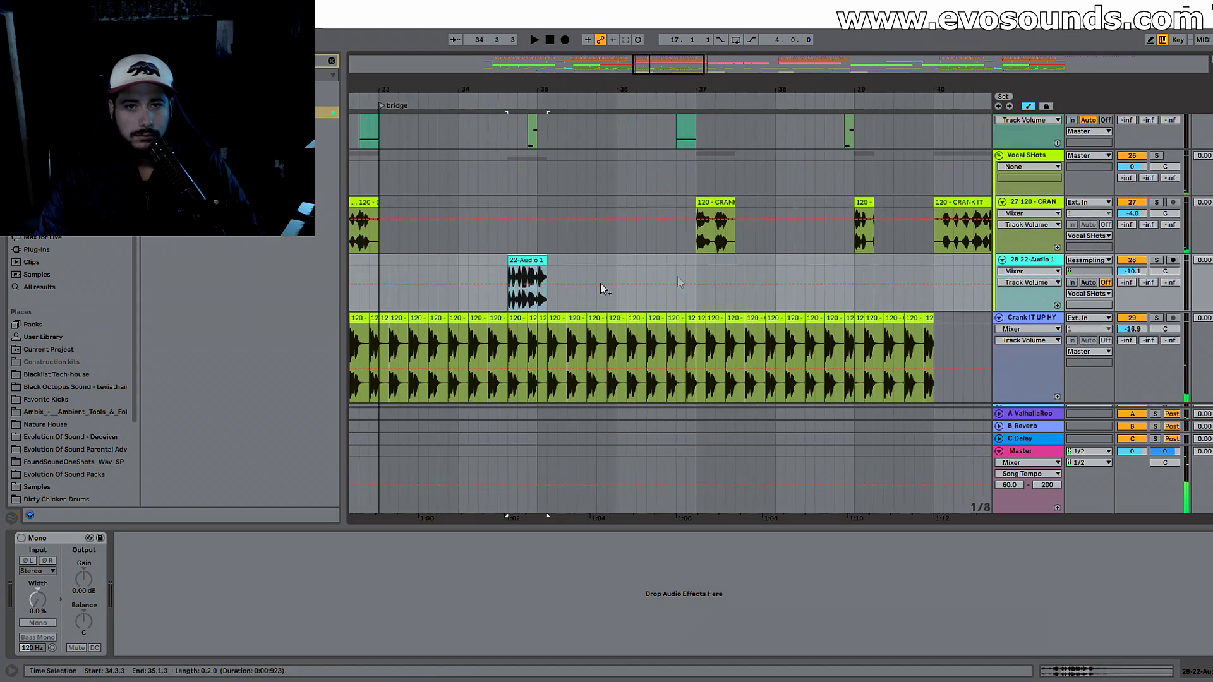
drag(702, 269, 432, 282)
key(ctrl+d)
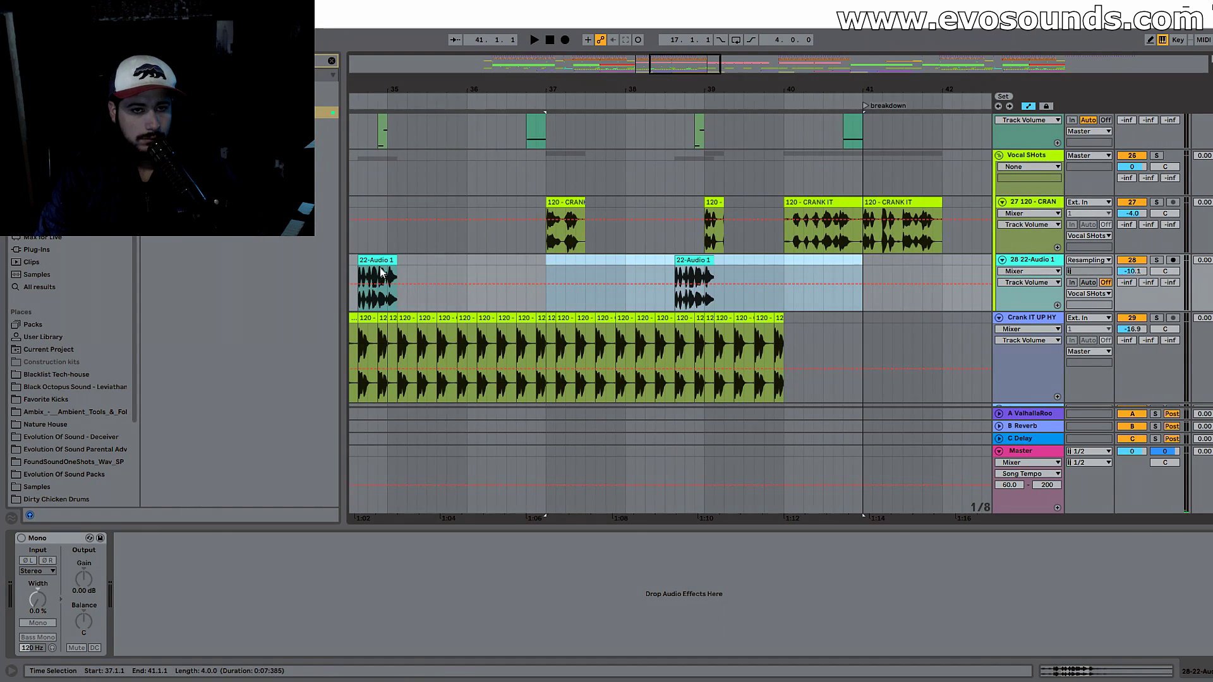
Step: Play the bridge from 32.4.1 with the repeated vocal shots, and select the tail of the first 22-Audio 1 clip
scroll(534, 273, left, 3)
scroll(534, 273, down, 1)
click(523, 262)
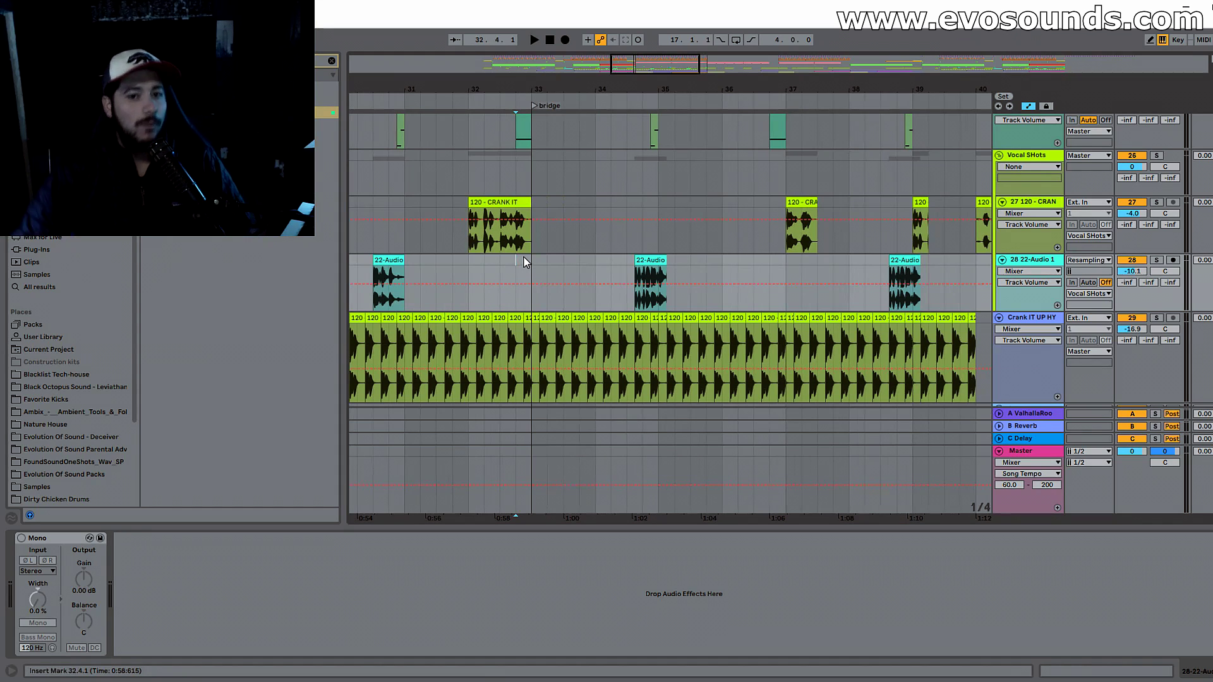
key(space)
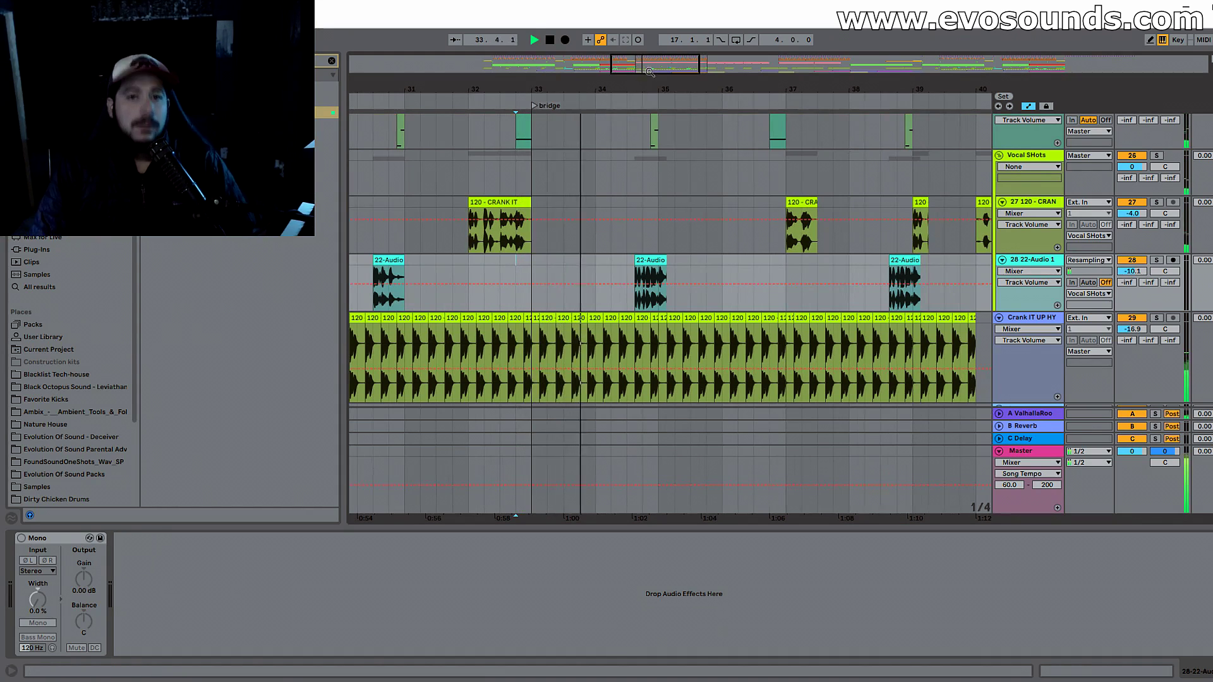
drag(650, 71, 649, 69)
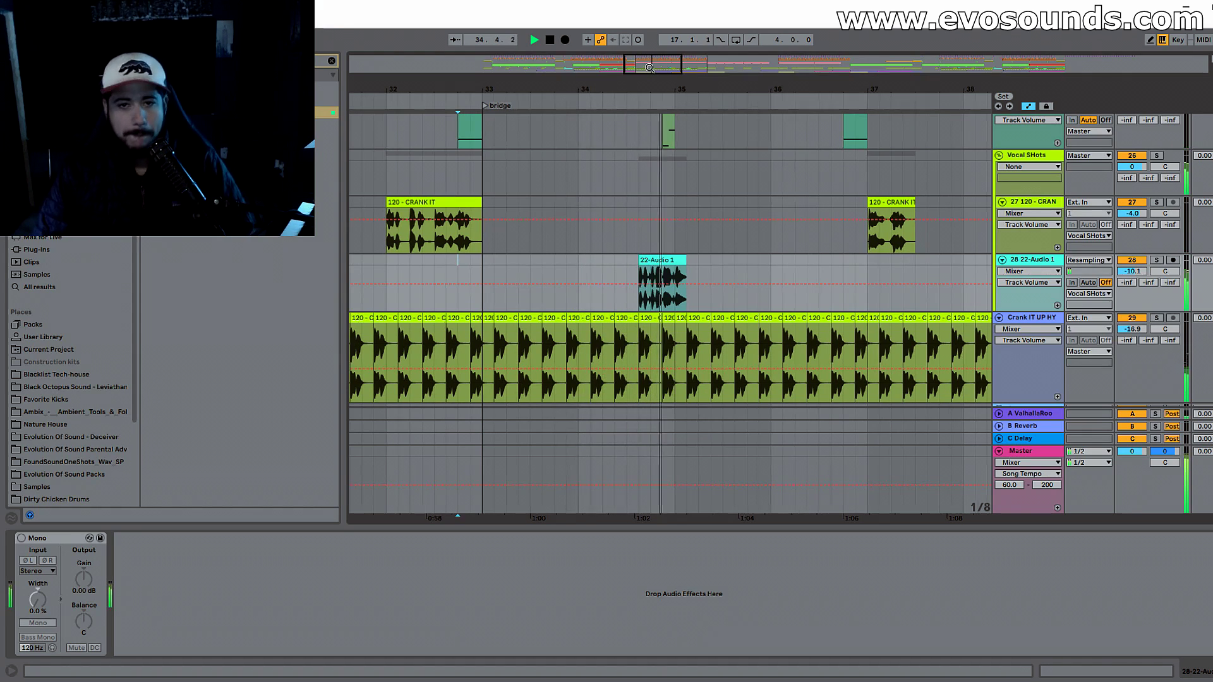
drag(649, 67, 662, 69)
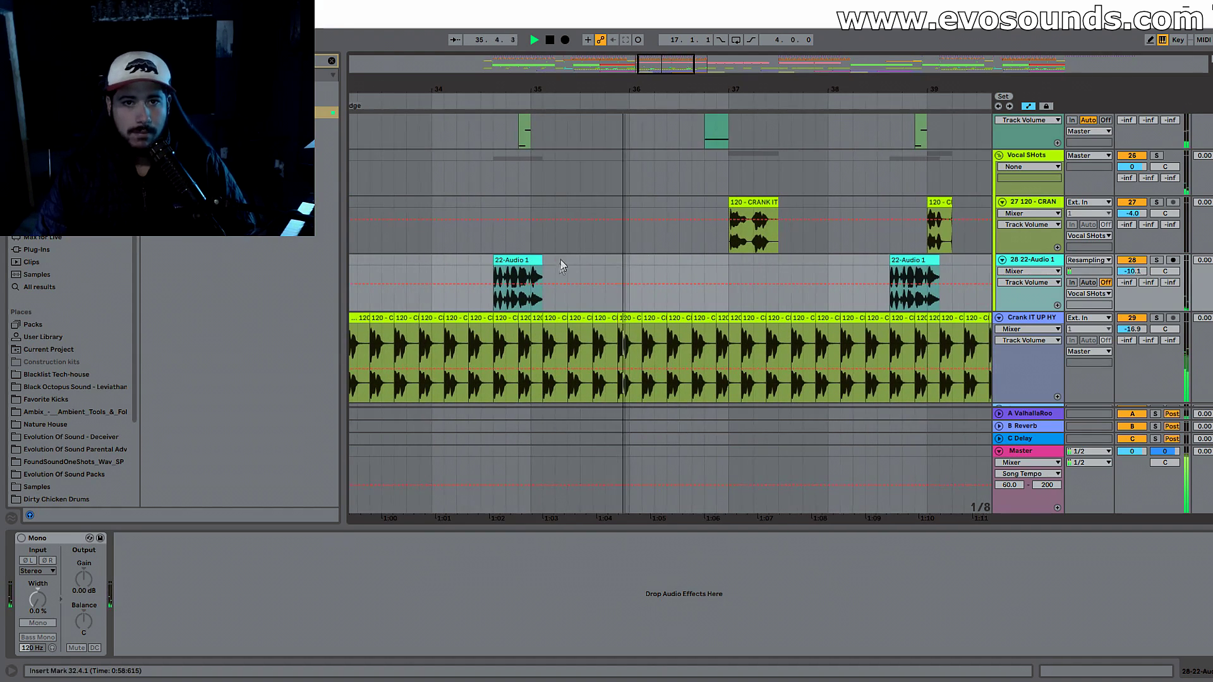
click(537, 273)
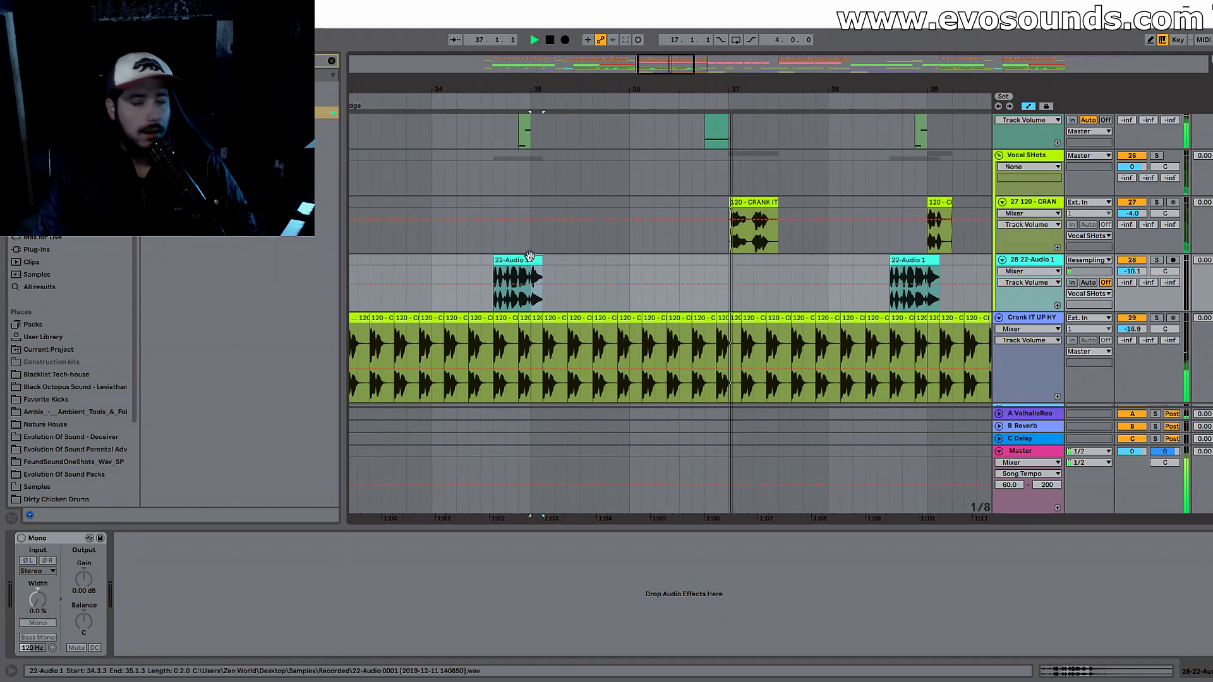
Step: Copy the tail of the first 22-Audio 1 clip, 35.1.1 to 35.1.3, to 36.4.1 and play from 35.1.1
mouse_move(537, 273)
mouse_down()
mouse_move(533, 251)
mouse_move(544, 266)
mouse_up()
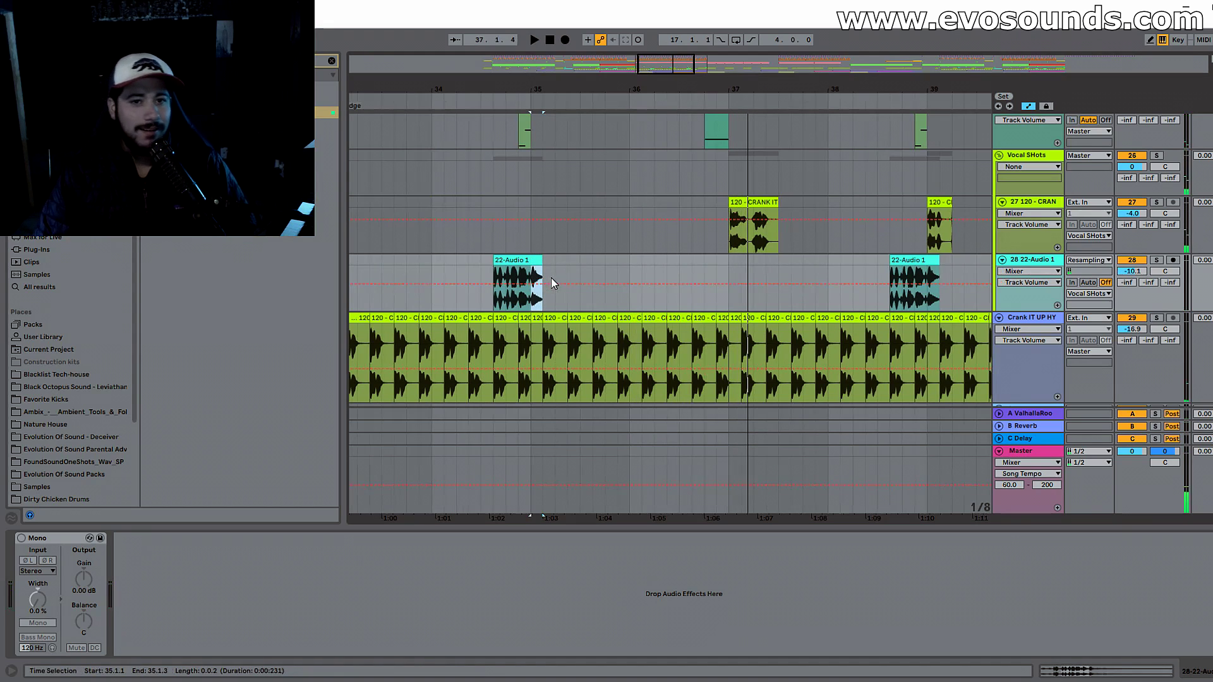
click(703, 260)
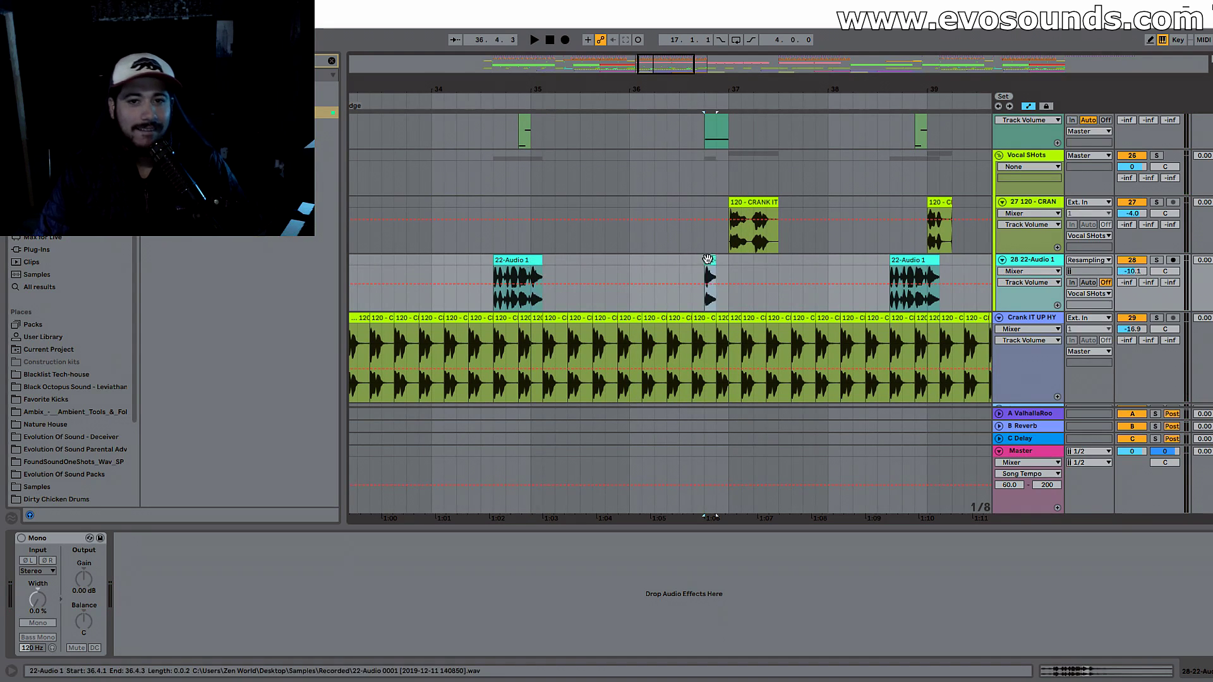
key(ctrl+v)
click(526, 251)
key(space)
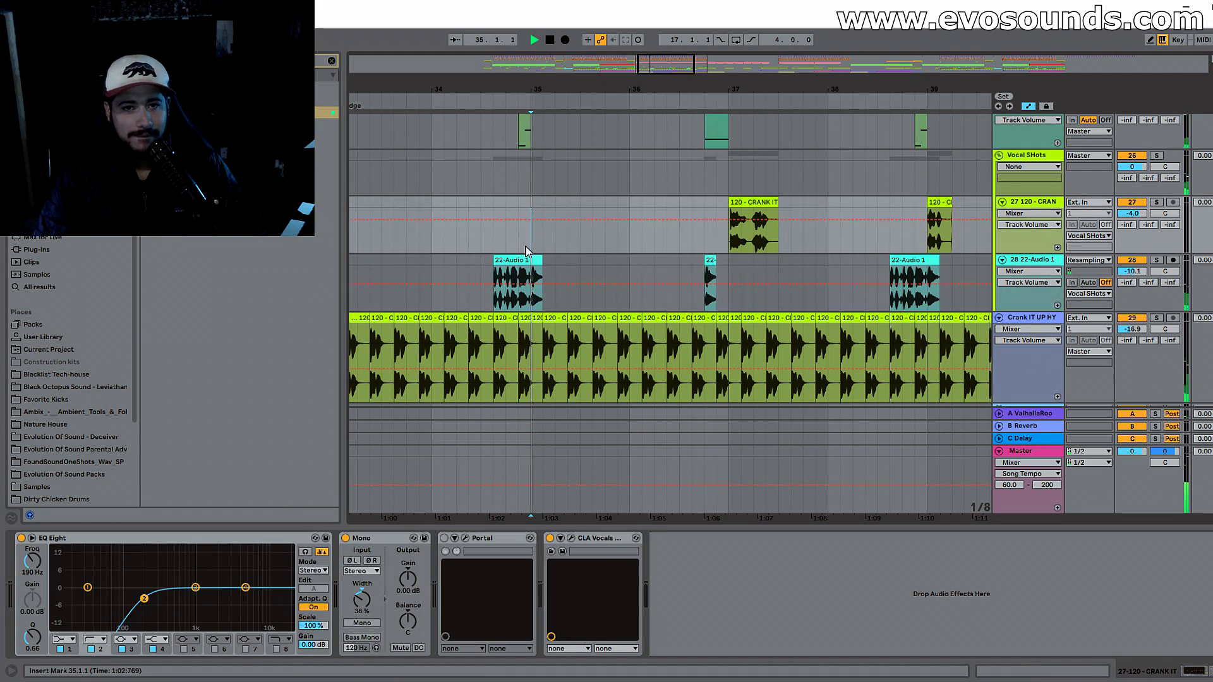
Step: Repeat the short 22-Audio 1 shot at 36.4.3 and 37.1.1, and delete the CRANK IT clip at bar 37
click(710, 260)
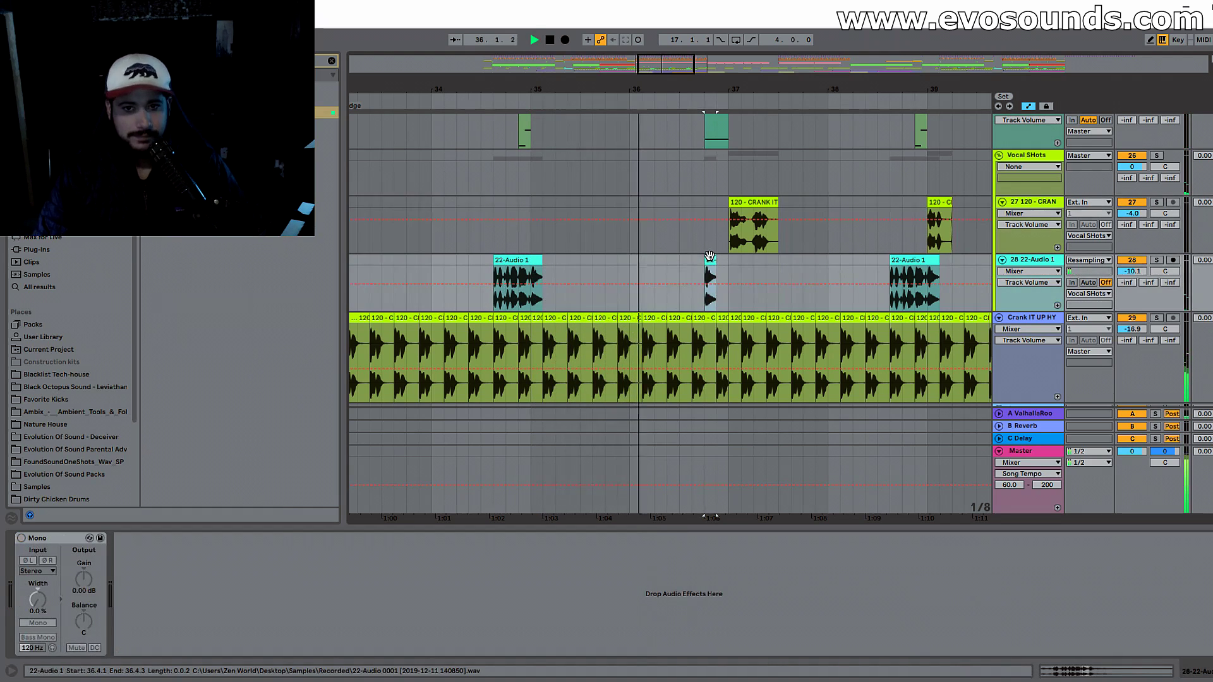
key(ctrl+d)
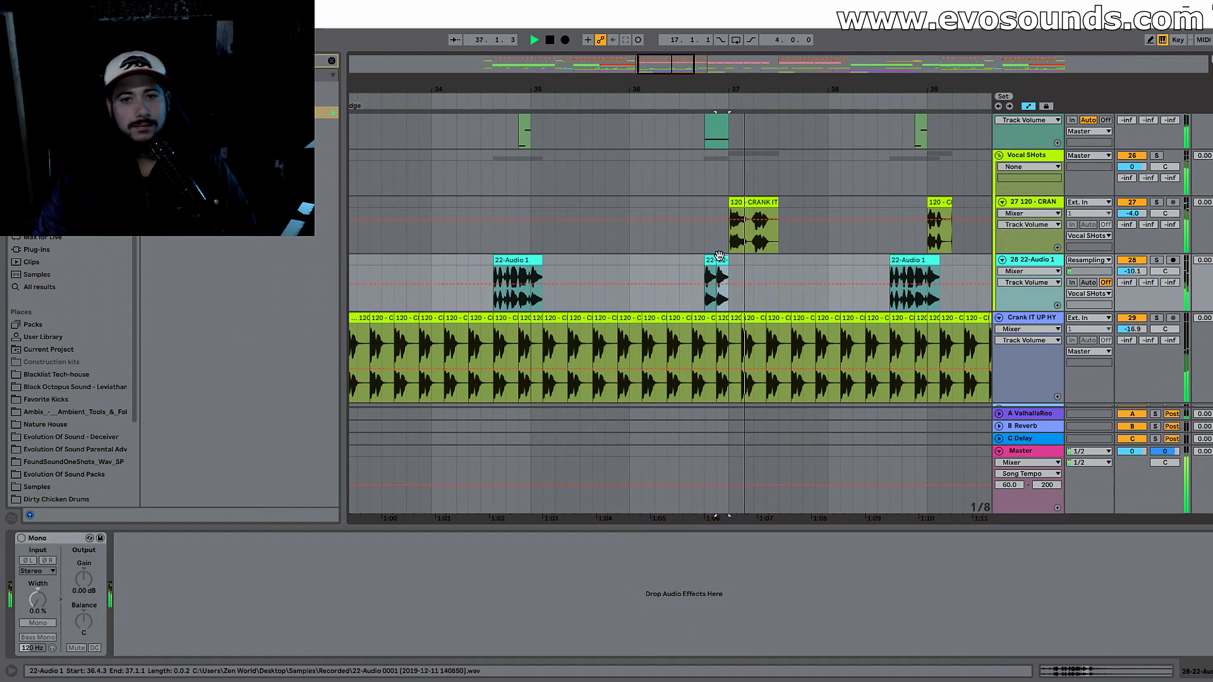
click(746, 199)
key(Delete)
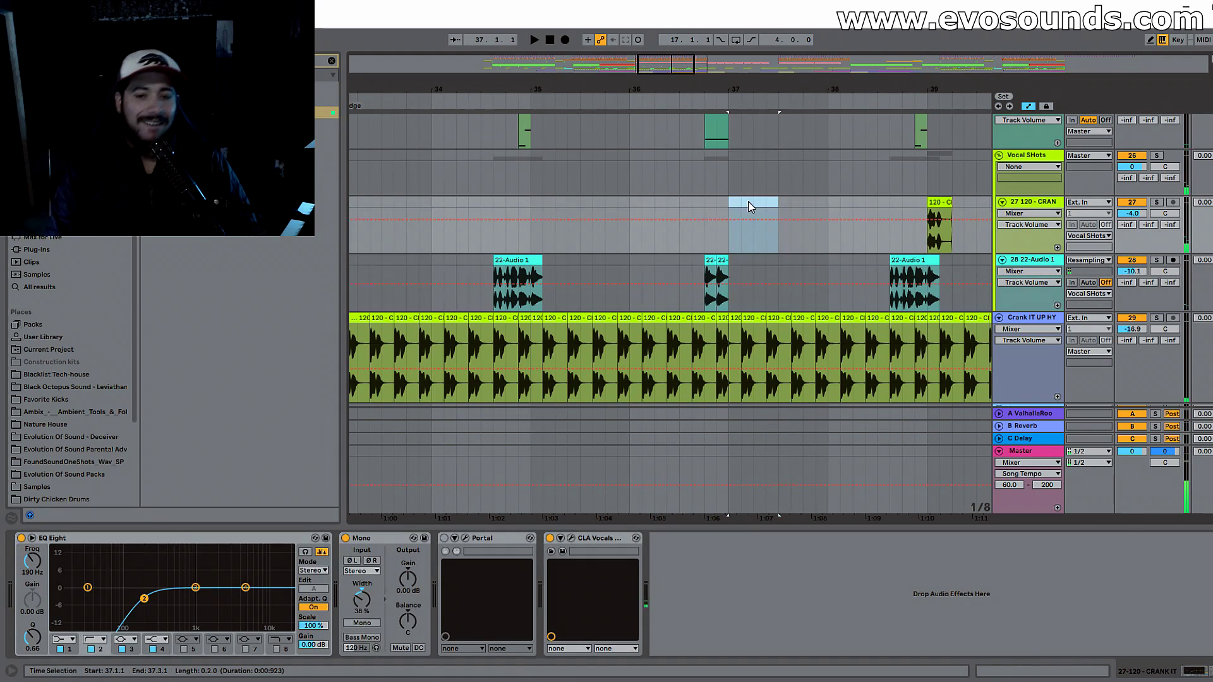
click(722, 260)
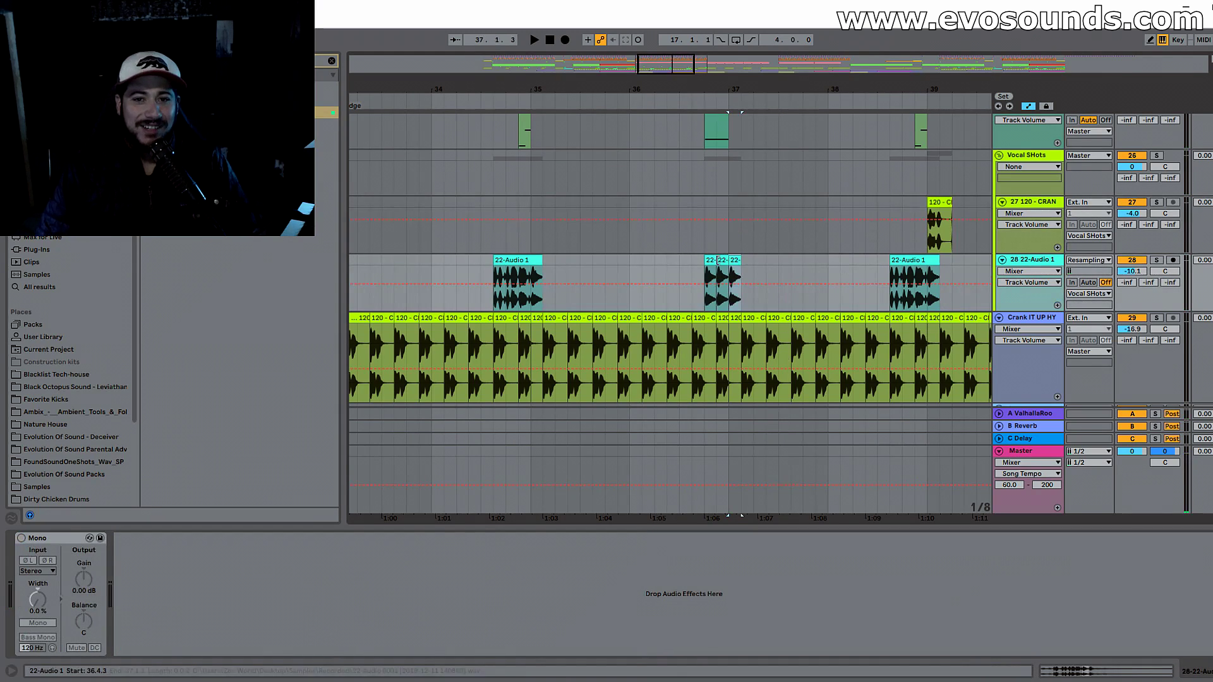
click(692, 259)
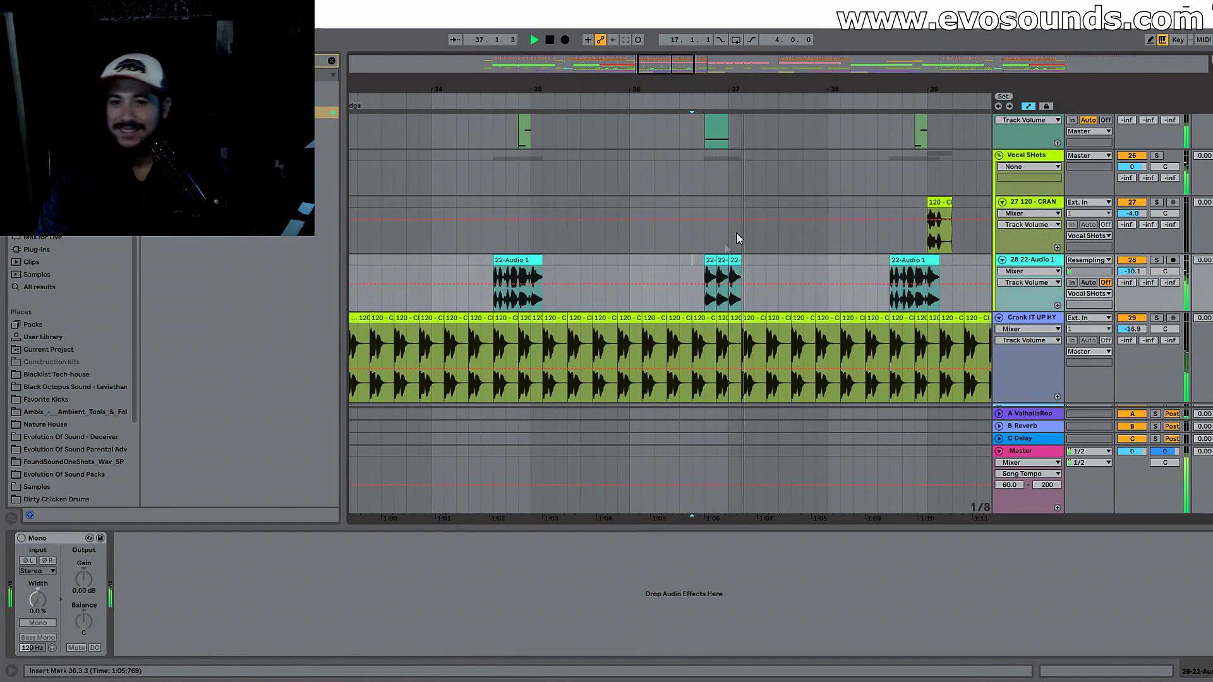
Step: Trim the 22-Audio 1 clip at 38.3.3 to end at 39.1.1 and play from 38.4.1
drag(800, 89, 686, 70)
click(767, 259)
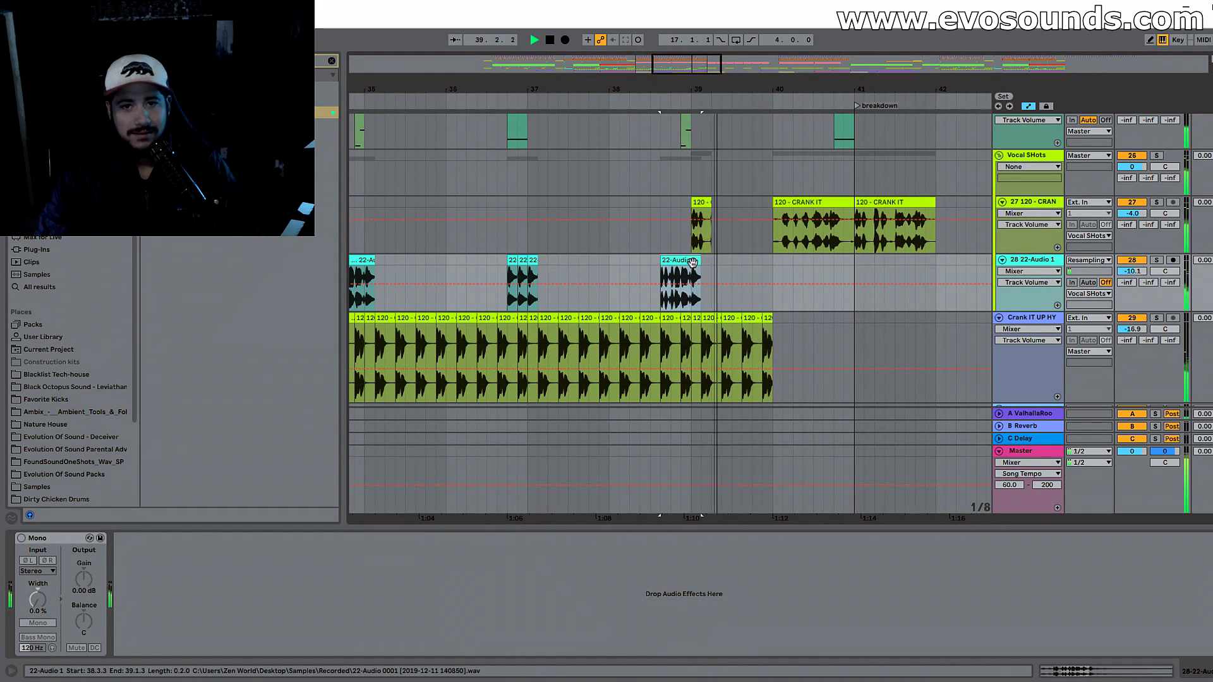
drag(696, 260, 689, 260)
click(673, 251)
key(space)
key(space)
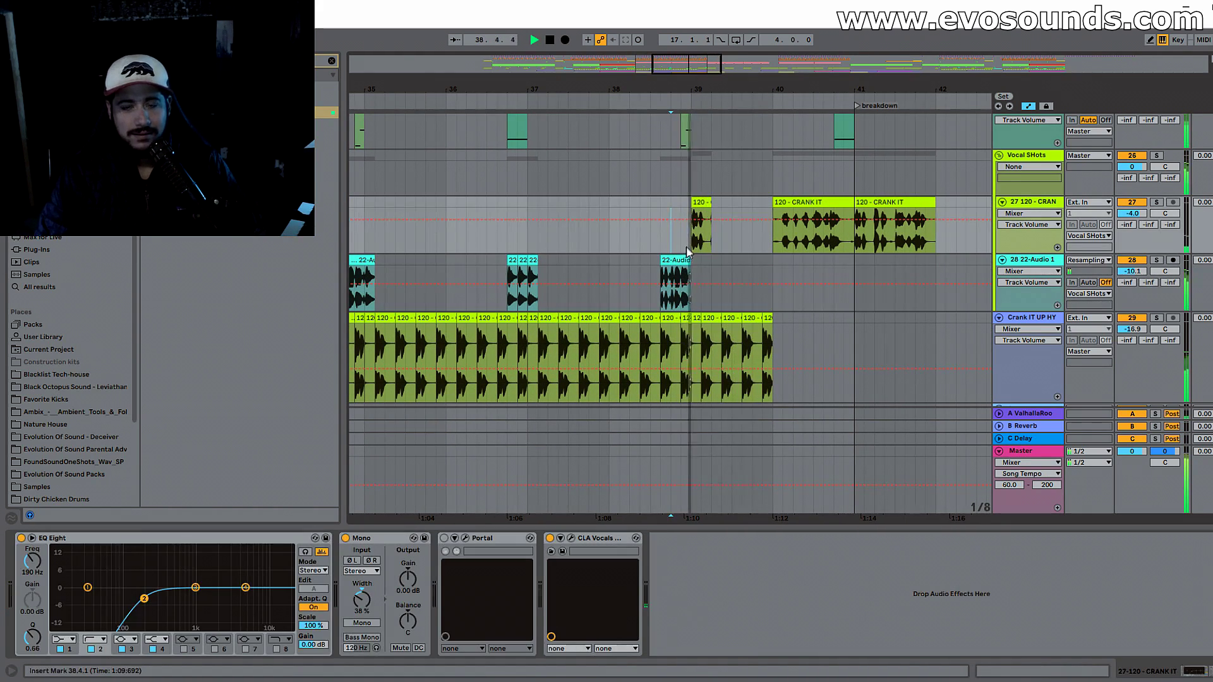
Step: Play the bridge from 32.4.1 through to the breakdown to check the tripled and trimmed vocal shots
click(700, 203)
key(space)
drag(690, 89, 774, 72)
click(412, 257)
key(space)
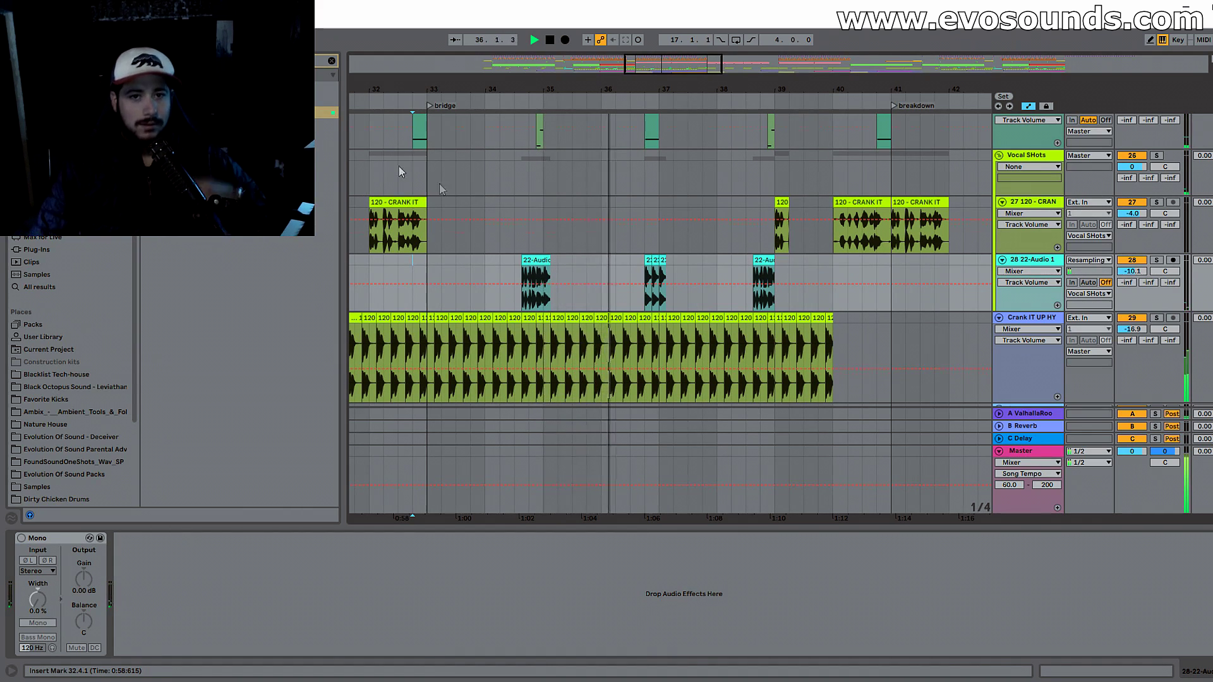
scroll(573, 248, up, 3)
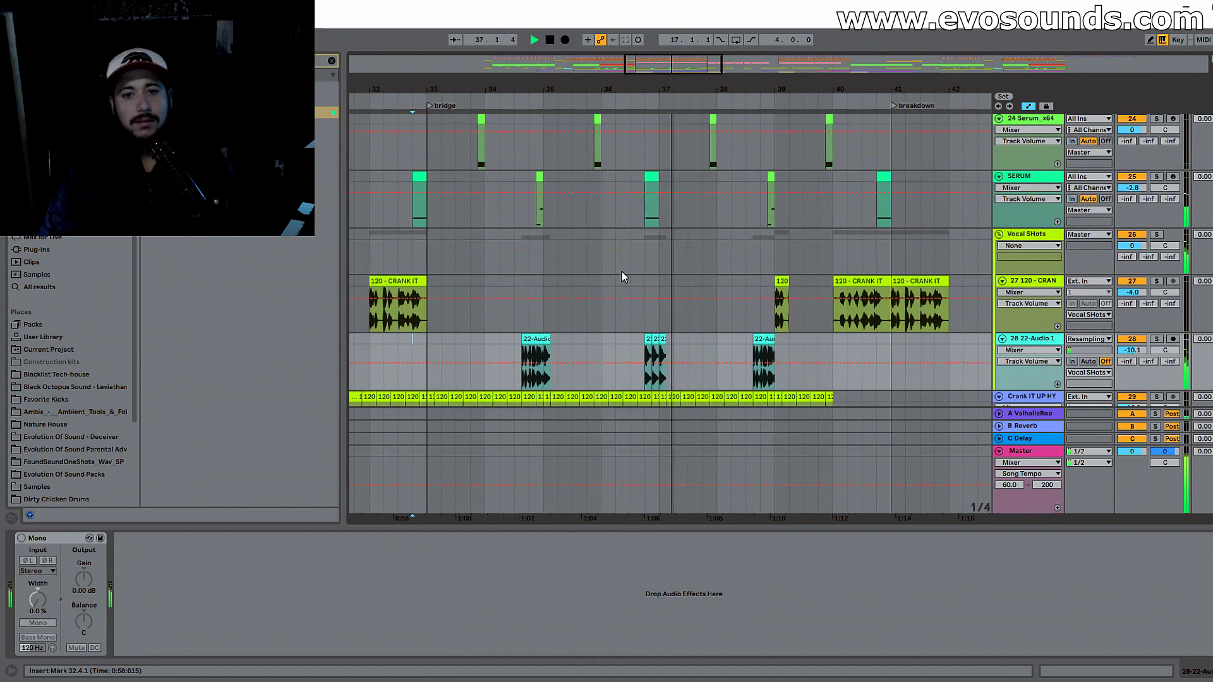
drag(752, 90, 662, 113)
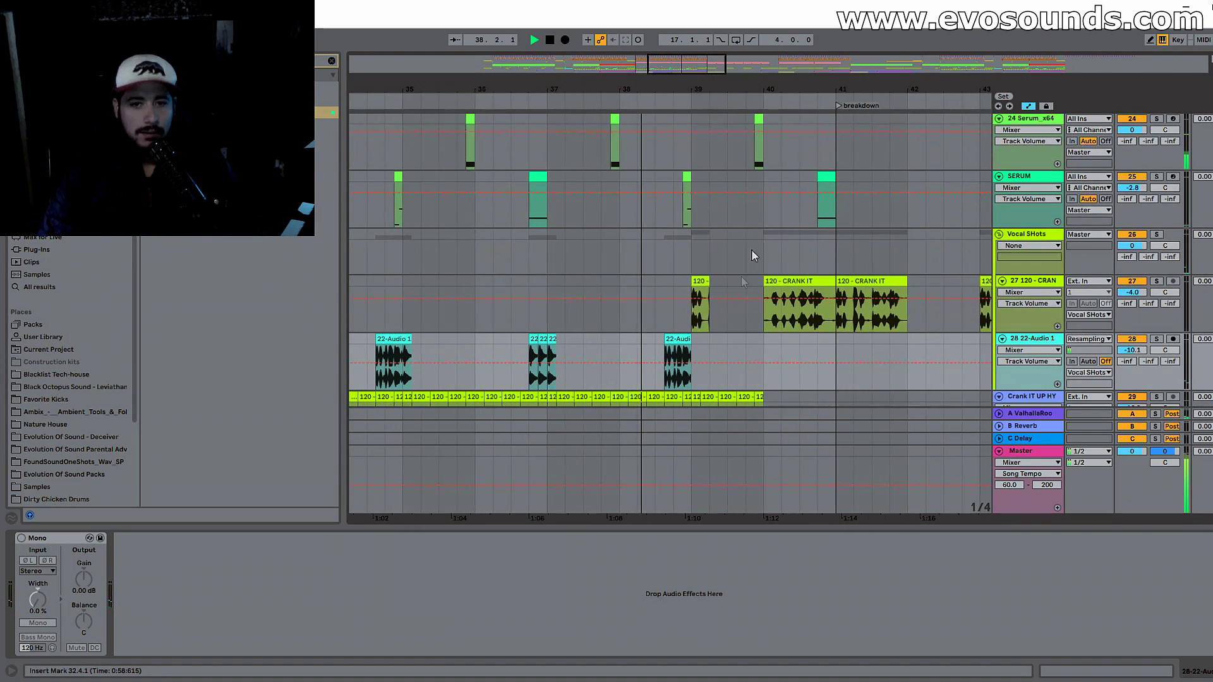
scroll(709, 311, down, 2)
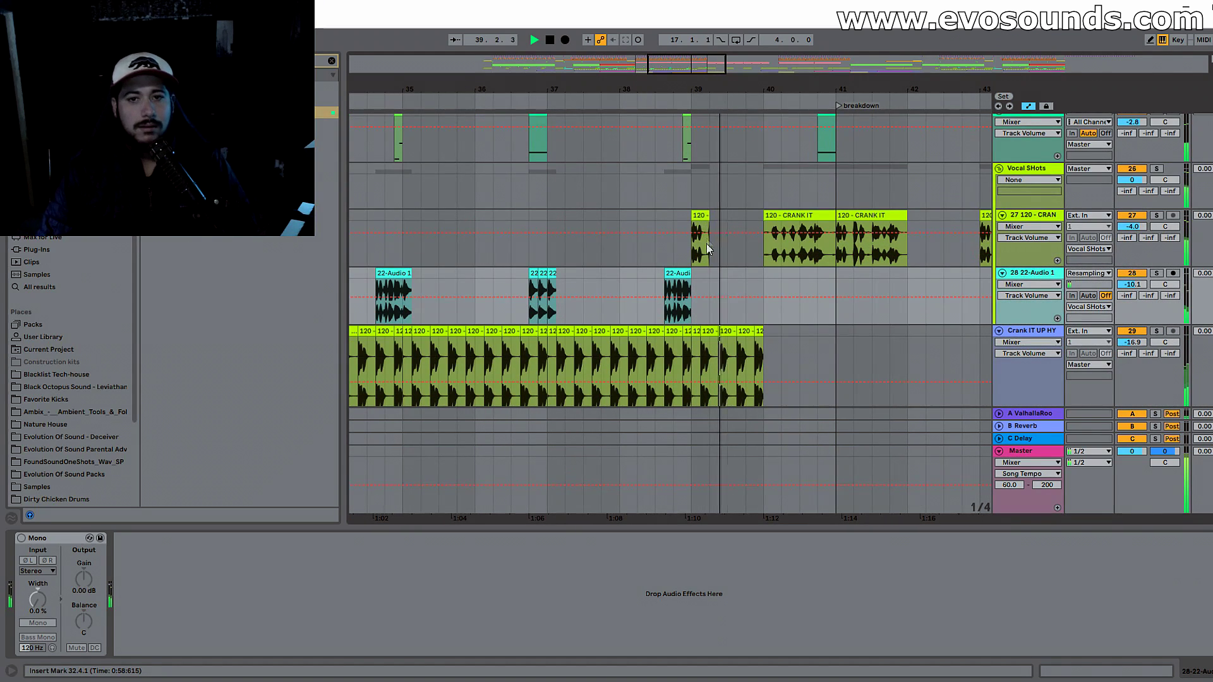
Step: Delete the short CRANK IT clip at bar 39 and replay the end of the bridge
click(702, 214)
key(Delete)
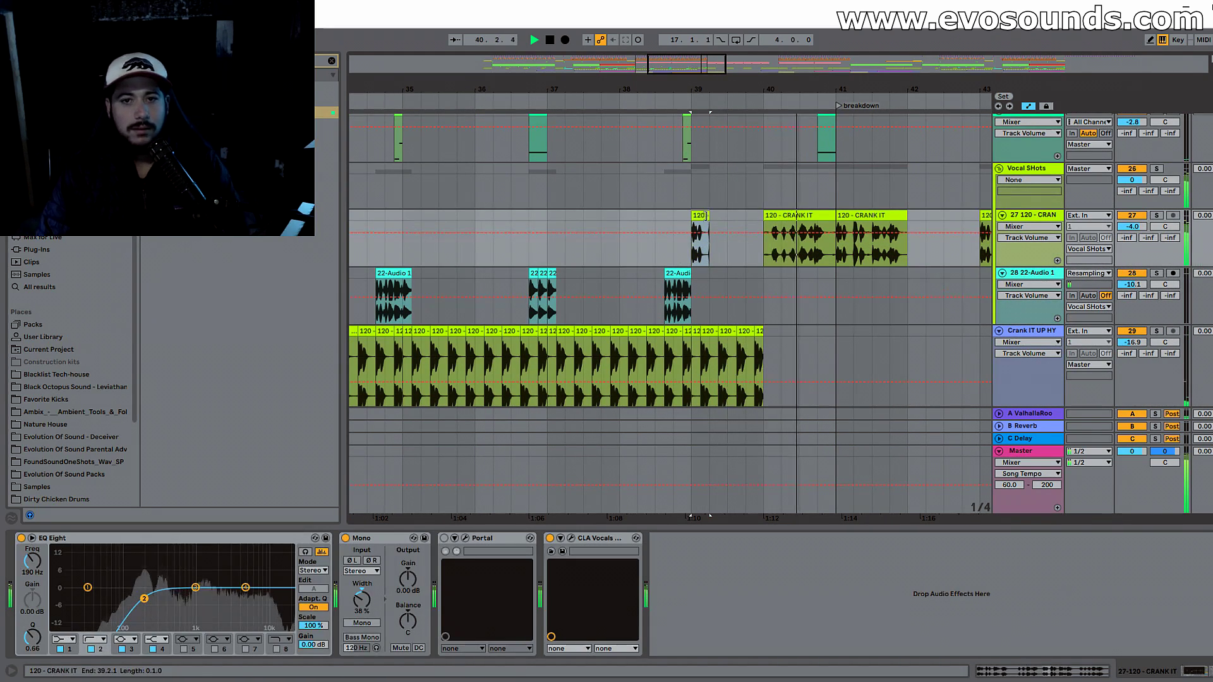
click(655, 253)
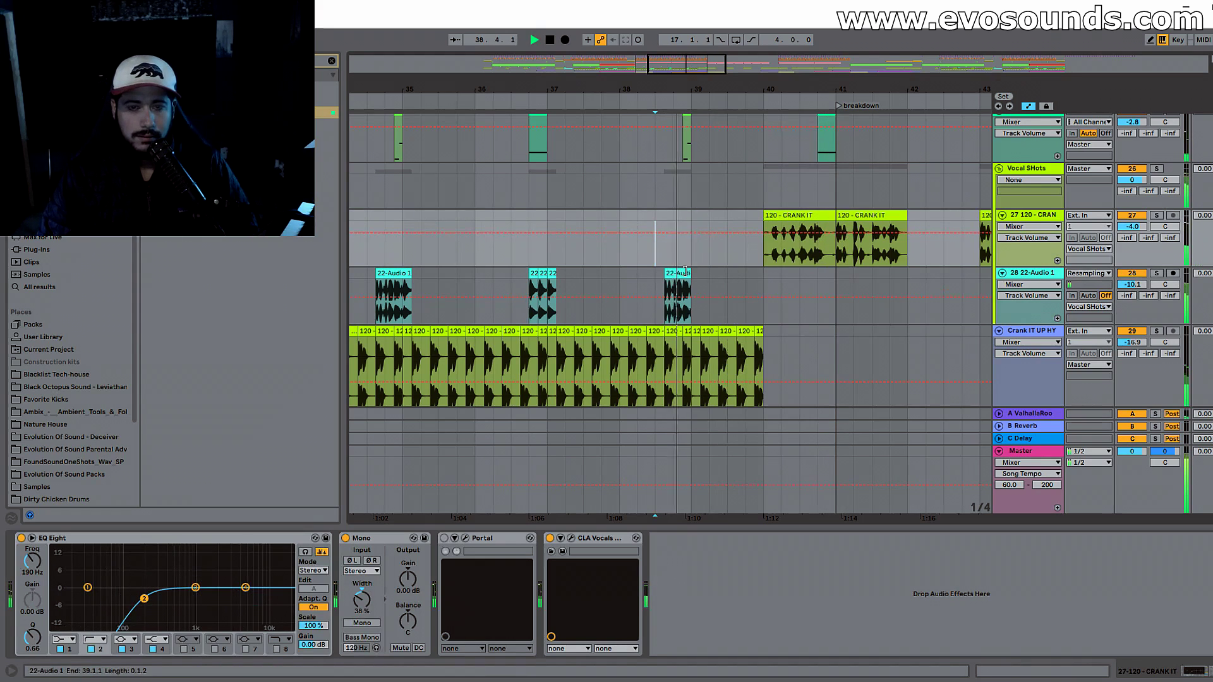
Step: Replace the two CRANK IT clips from bar 40 with a single clip ending at bar 41, and delete the clip in bar 43
drag(765, 216, 788, 222)
key(space)
key(space)
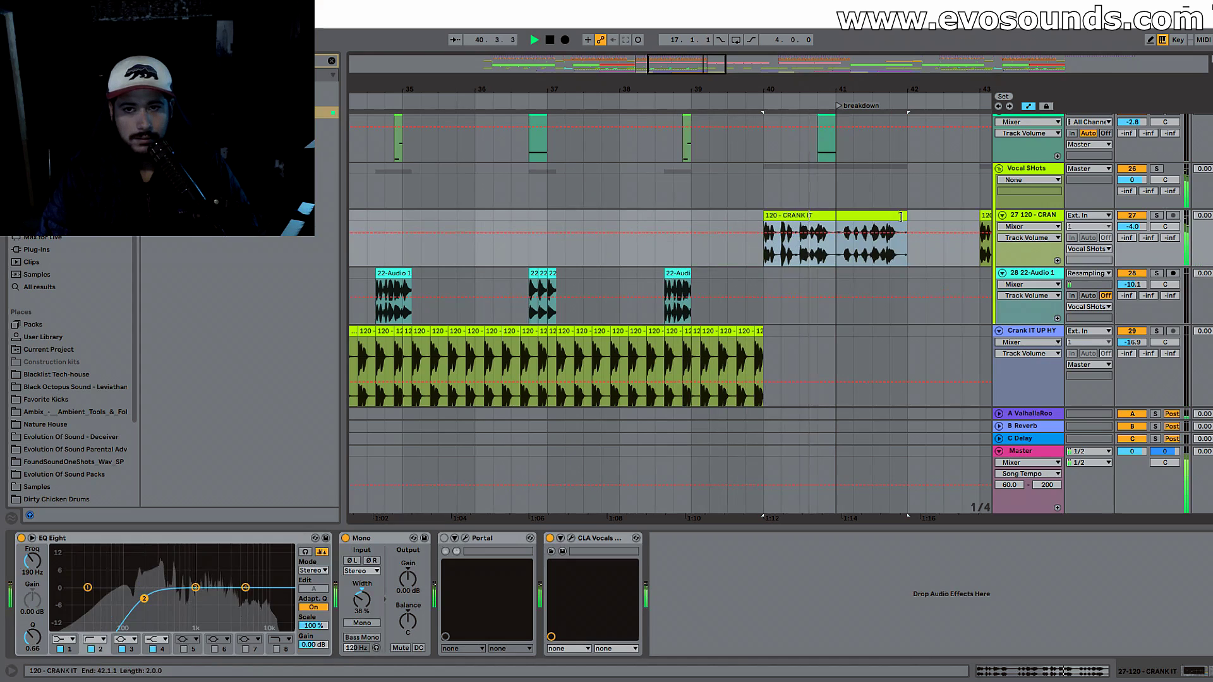
drag(907, 218, 840, 220)
drag(699, 92, 451, 66)
click(666, 215)
key(Delete)
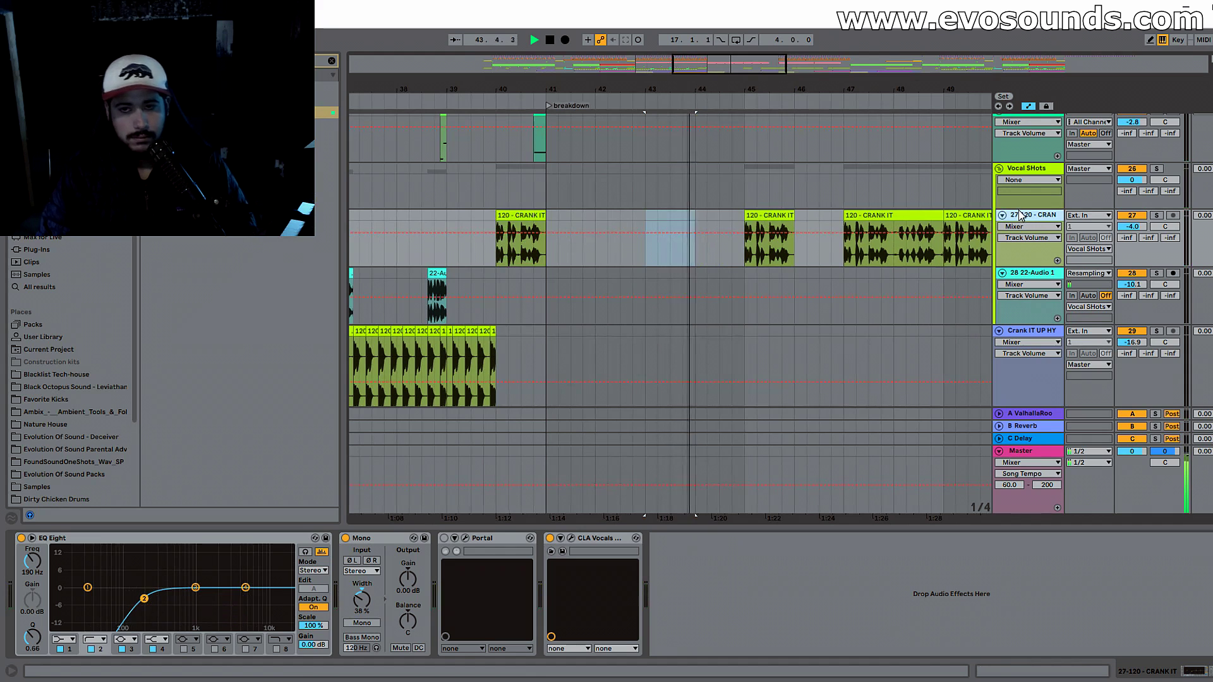
Step: Insert an audio track named SWAMPED VOCAL below 27 120 - CRANK IT and play the CRANK IT vocal leading into the breakdown
key(ctrl+t)
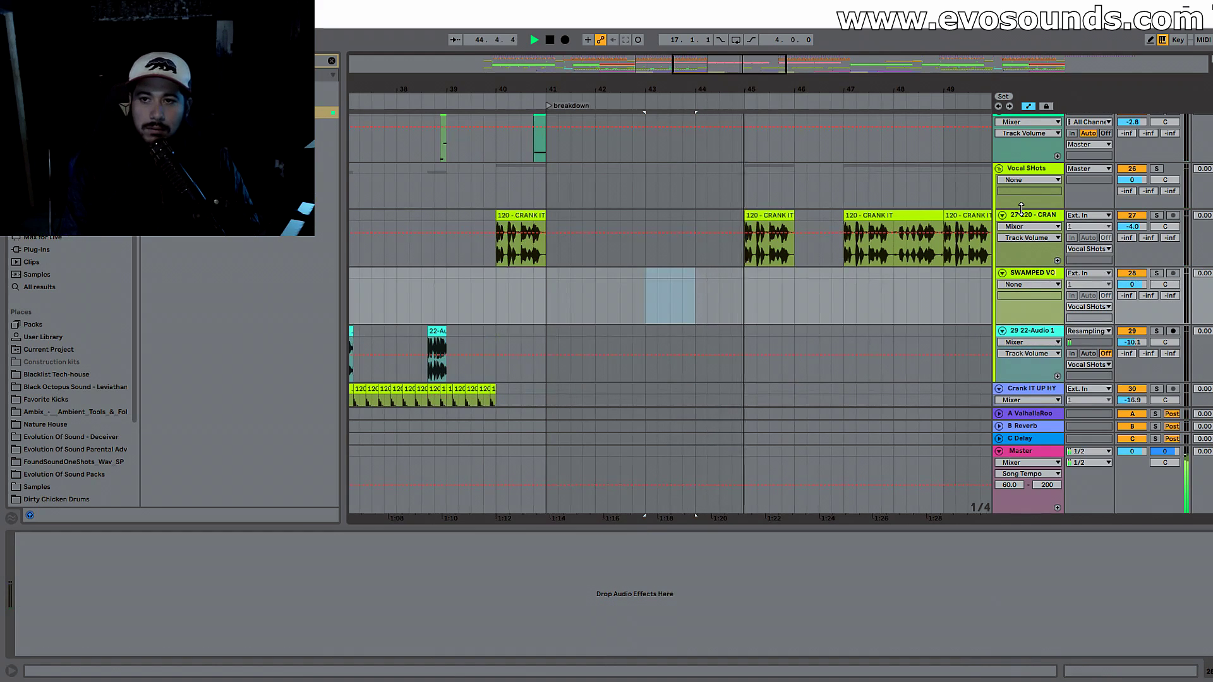
click(496, 242)
key(space)
scroll(576, 235, up, 4)
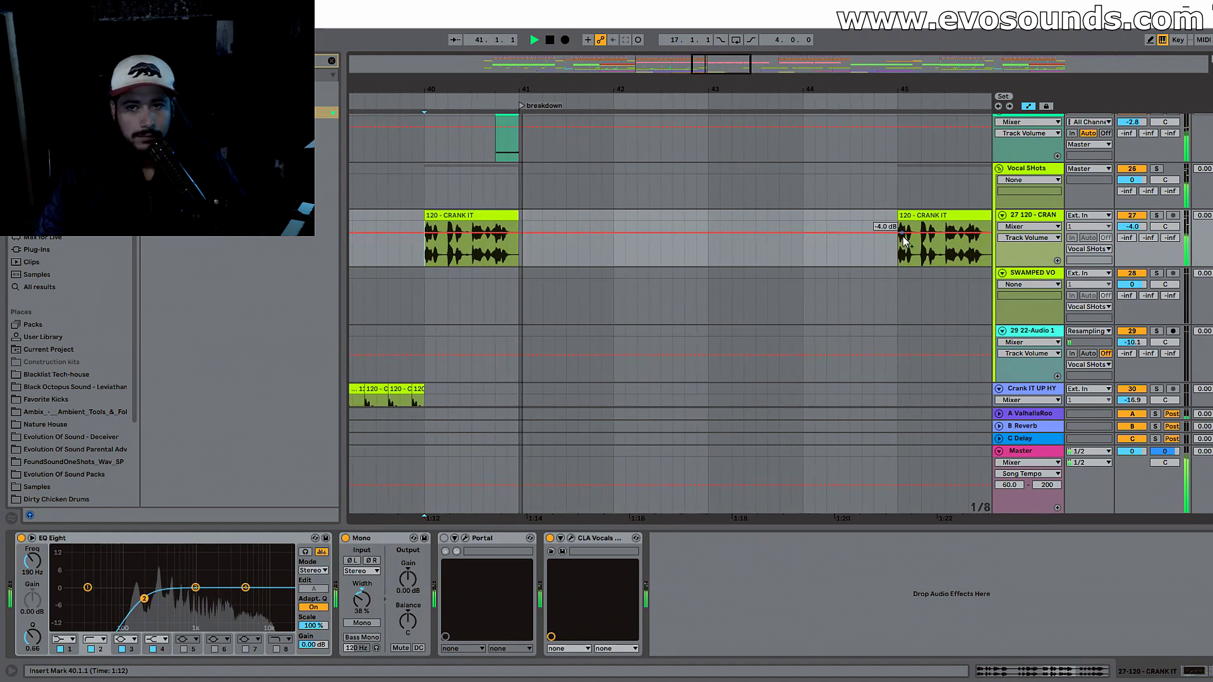
drag(901, 256, 921, 255)
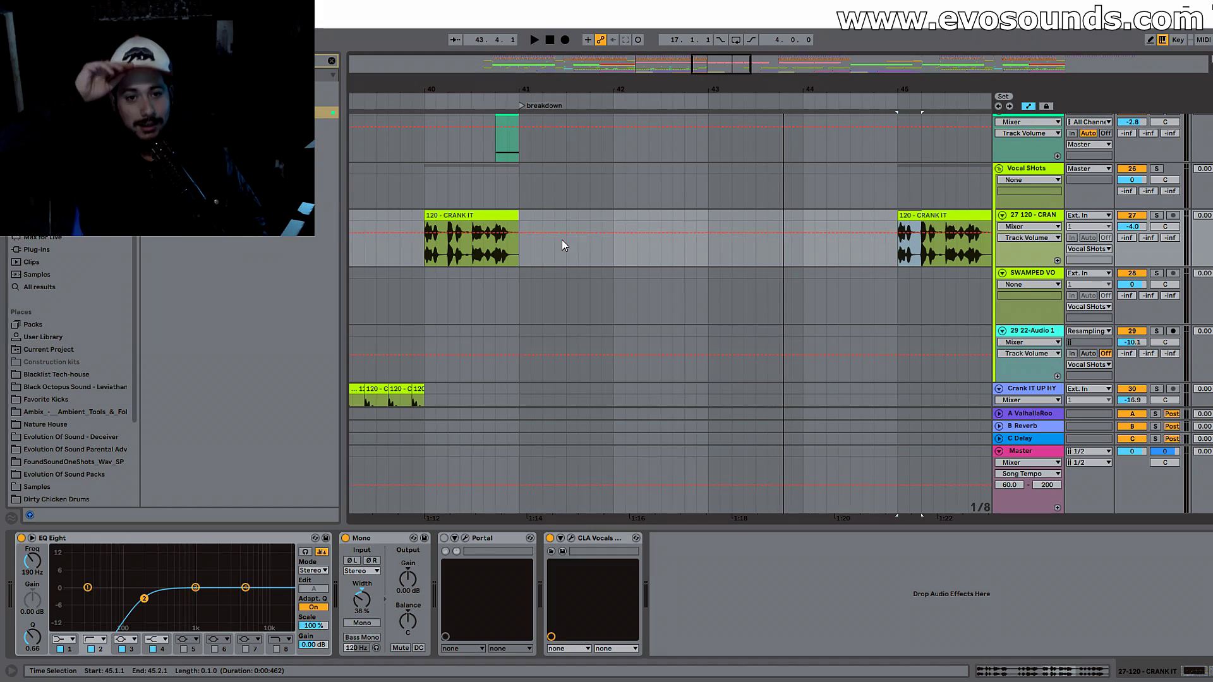
click(417, 249)
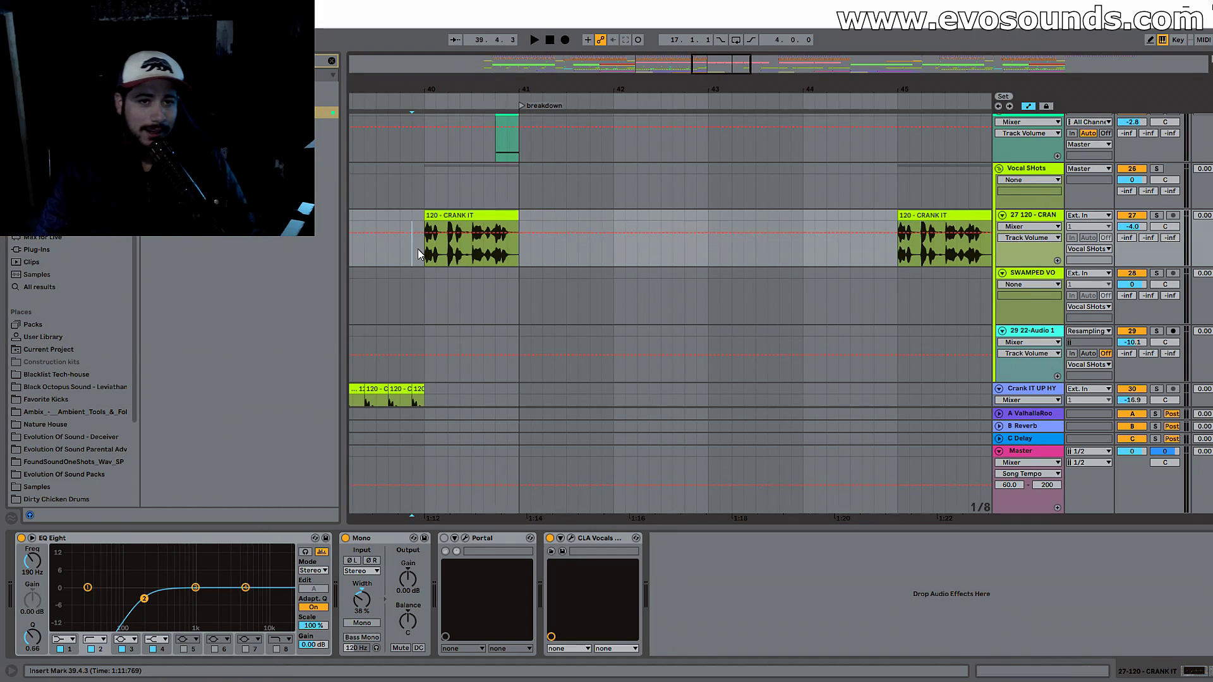
key(space)
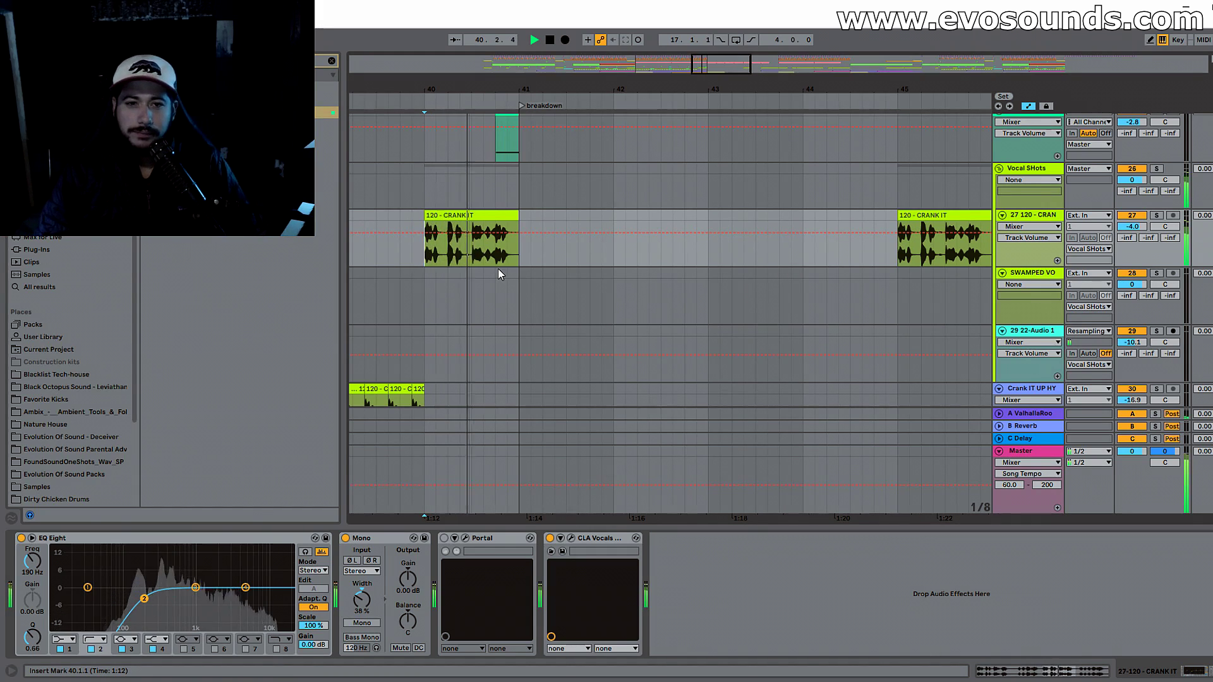
Step: Copy the CRANK IT phrase from 40.3.1 to 41.1.1 onto the SWAMPED VOCAL track at 42.3.1
drag(471, 247, 518, 248)
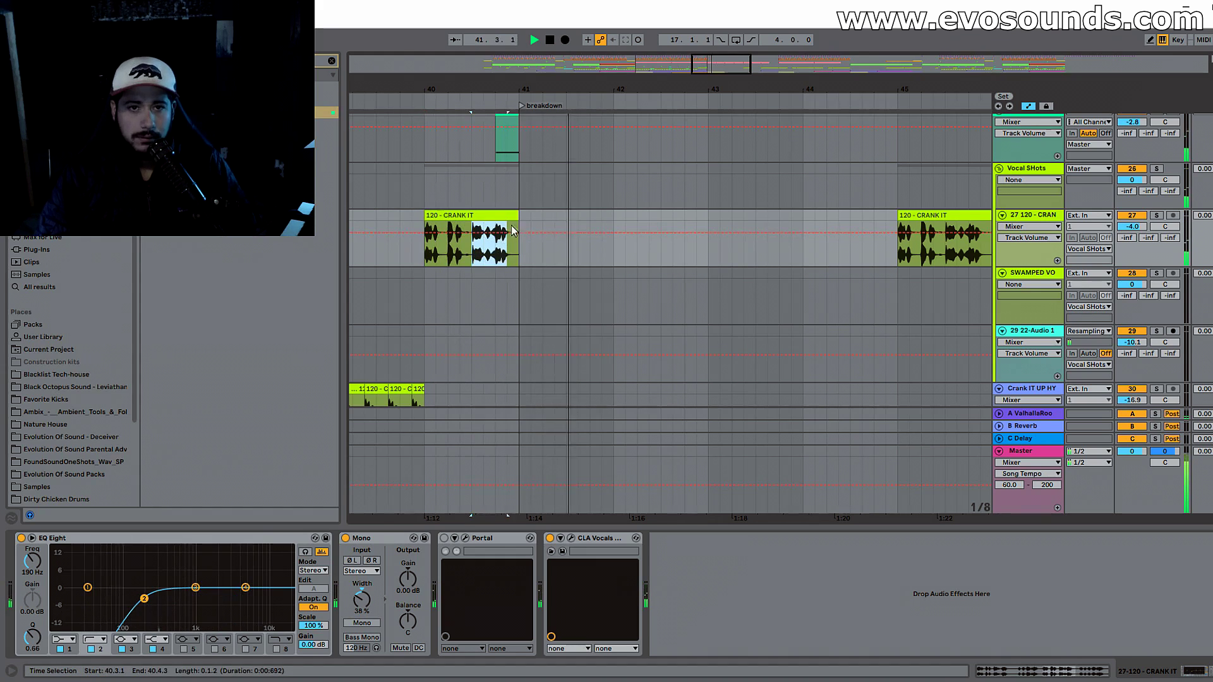
key(ctrl+c)
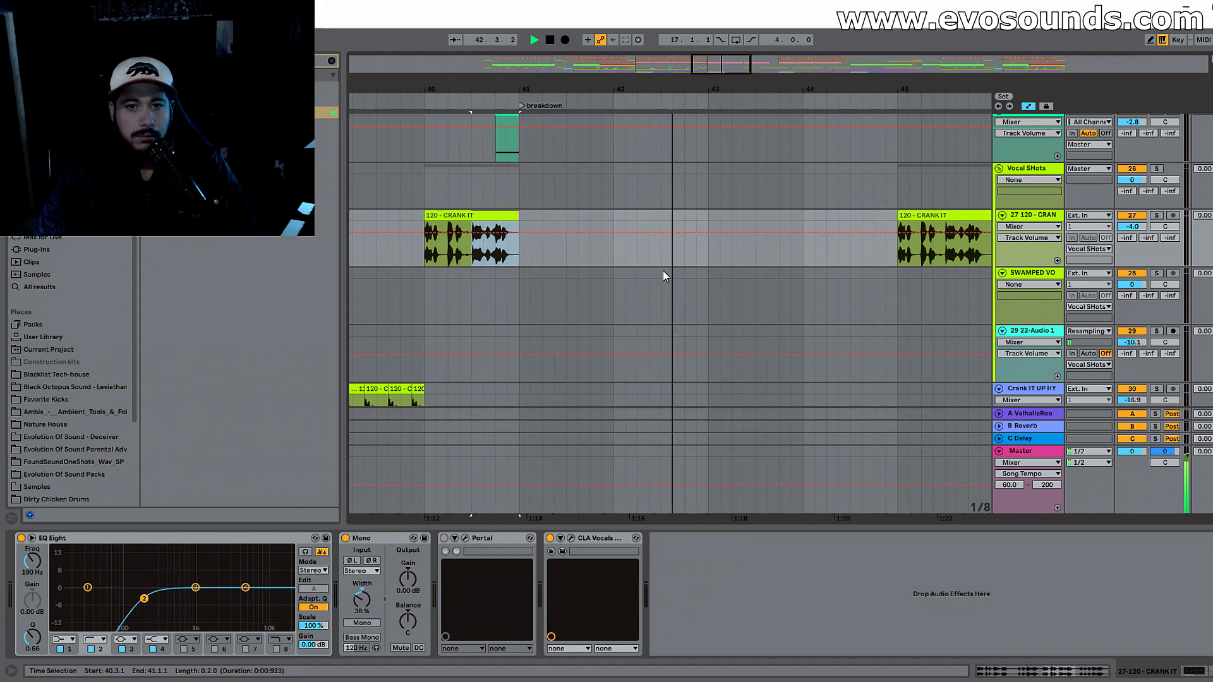
click(663, 273)
key(ctrl+v)
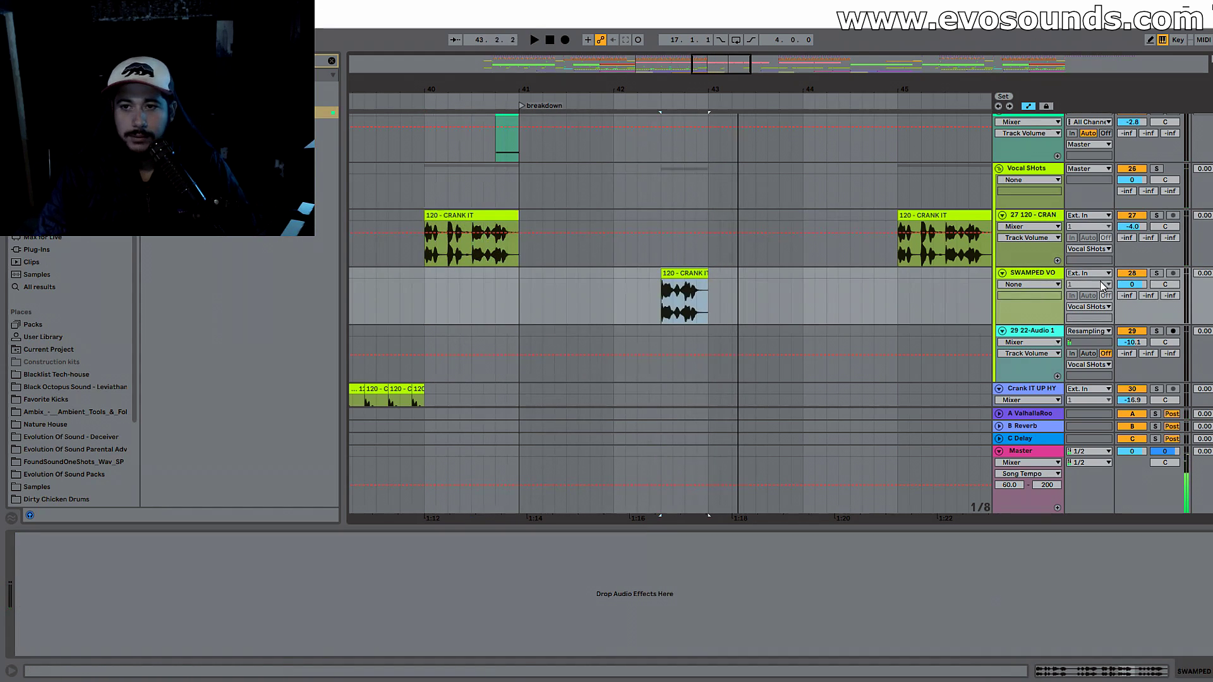
Step: Lower the SWAMPED VOCAL track to -8.8 dB and copy the CLA Vocals plug-in onto it from the CRANK IT track
click(926, 248)
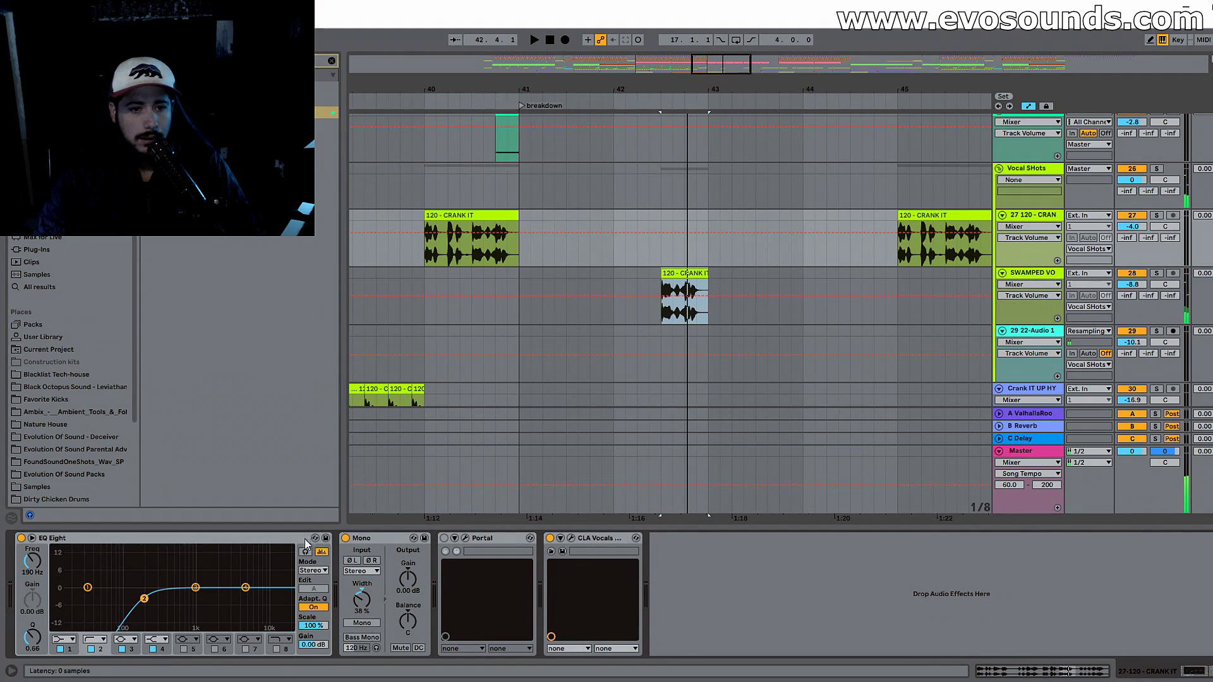
click(1027, 279)
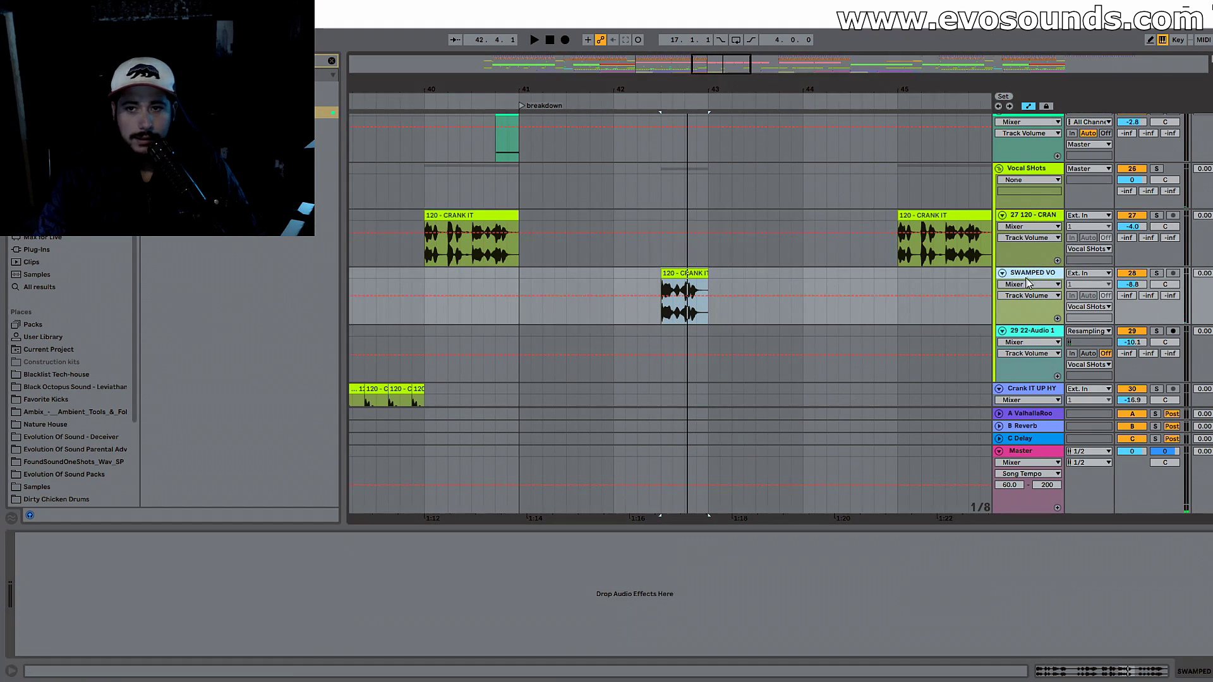
right_click(597, 566)
key(space)
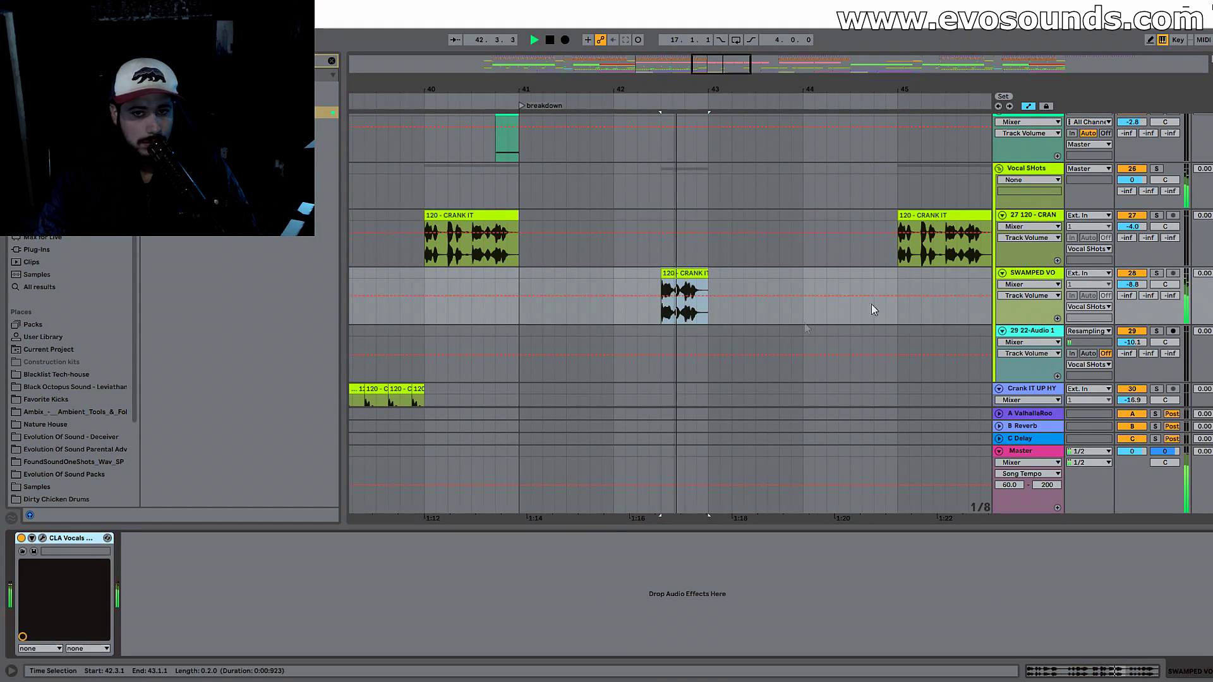
Step: Copy the CRANK IT track's EQ Eight onto SWAMPED VOCAL, place it before CLA Vocals, and play the phrase
click(1022, 223)
click(939, 276)
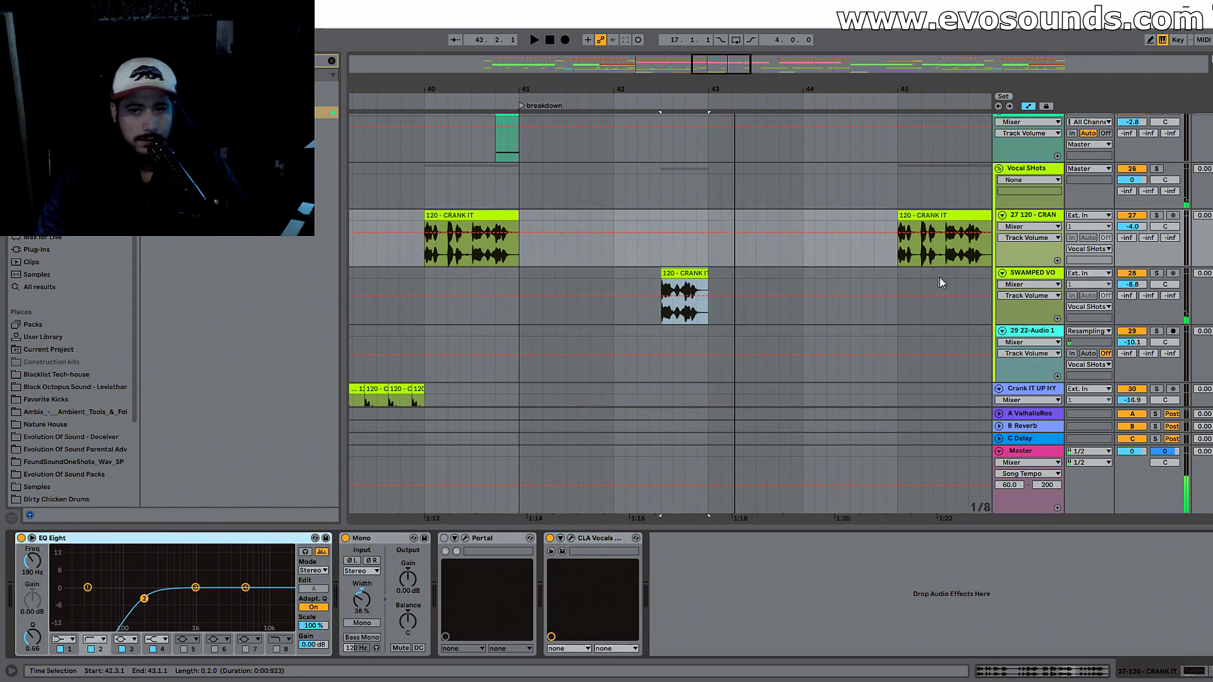
right_click(654, 545)
click(670, 554)
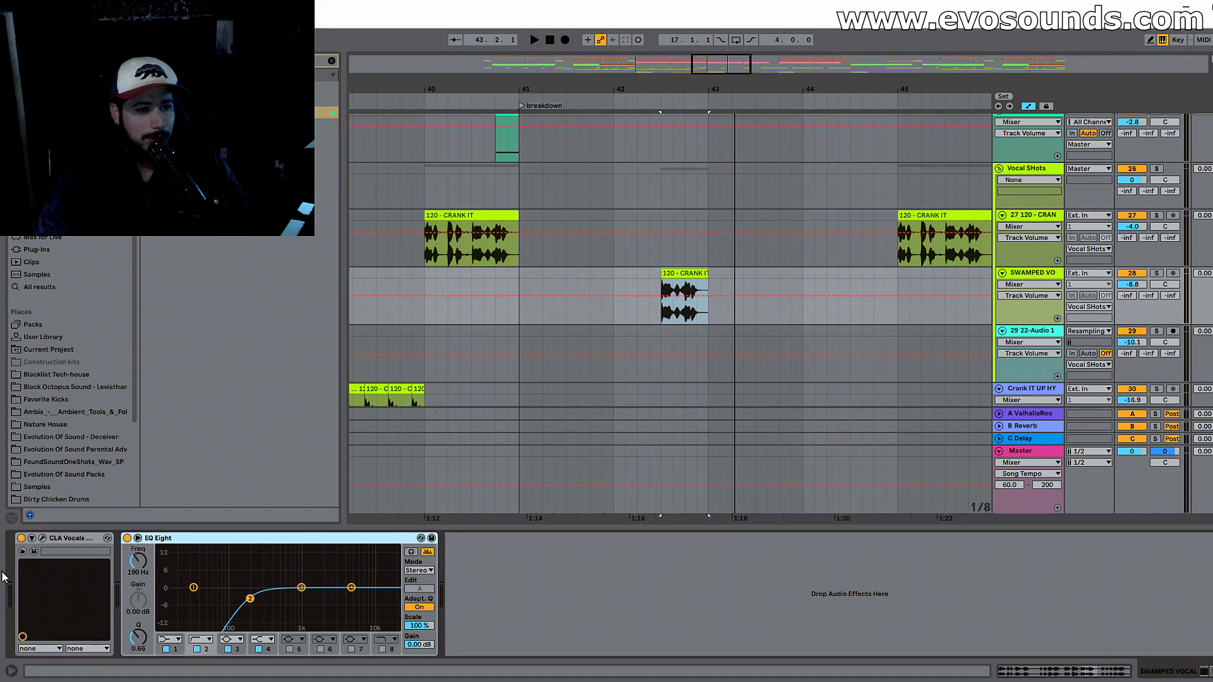
drag(228, 542, 10, 564)
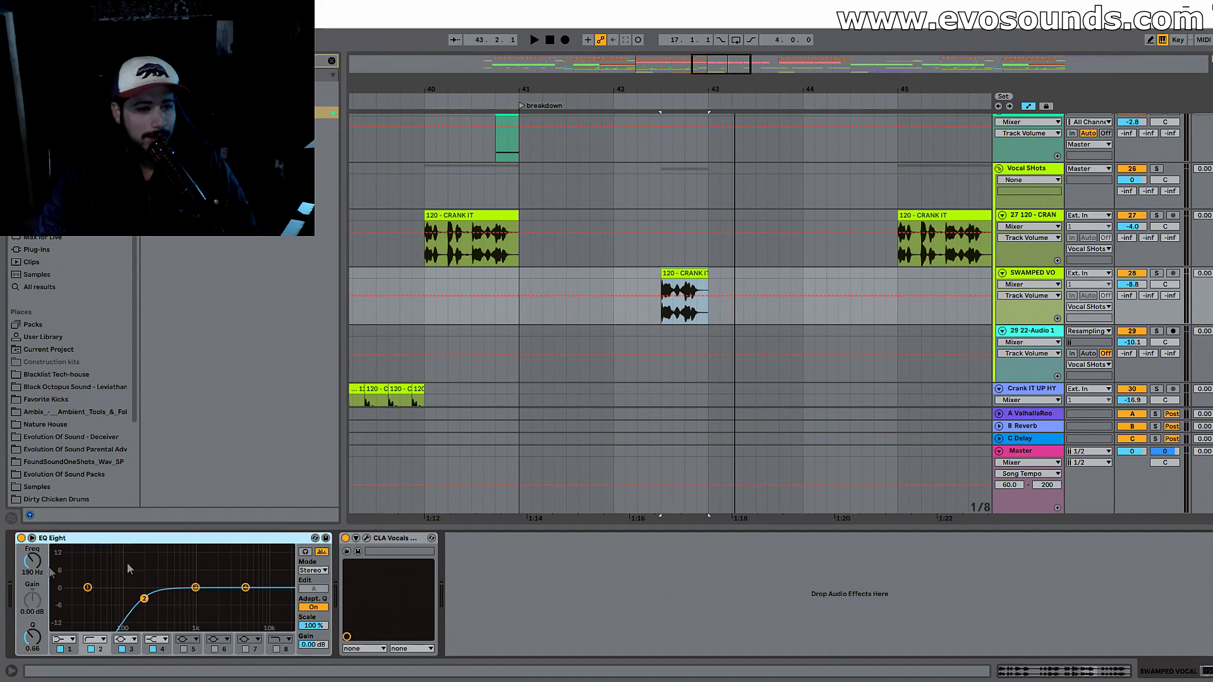
key(space)
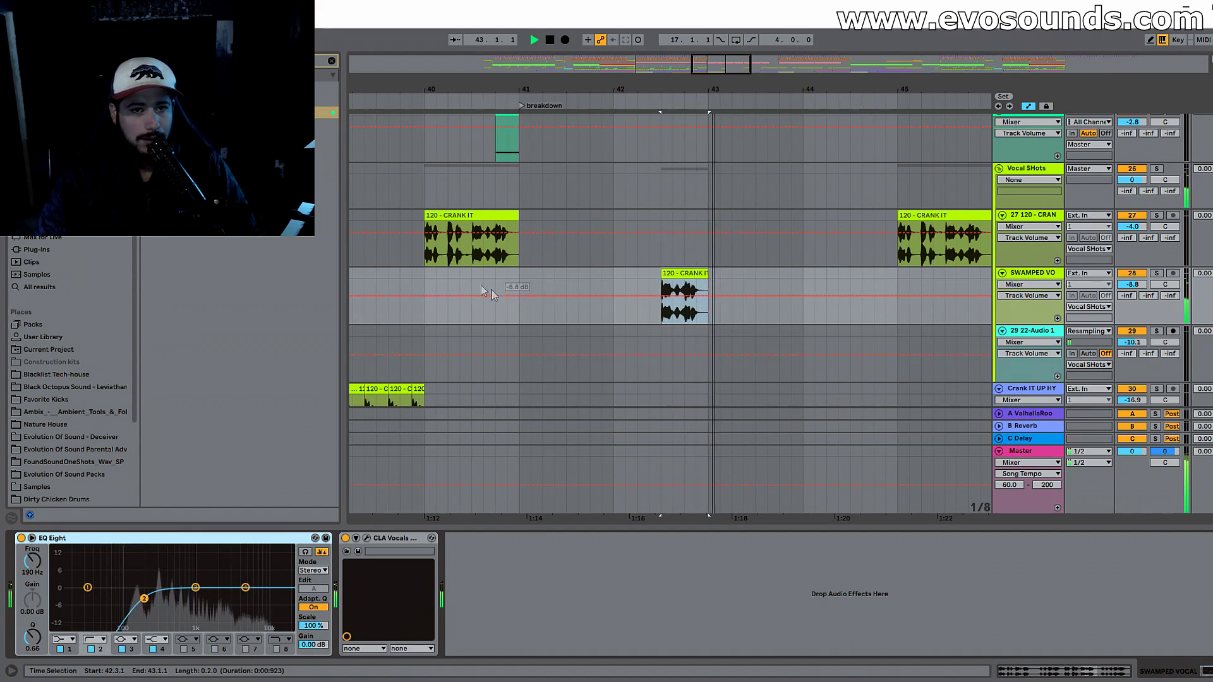
Step: Copy the Mono device from the CRANK IT track onto SWAMPED VOCAL and place it between EQ Eight and CLA Vocals
click(464, 273)
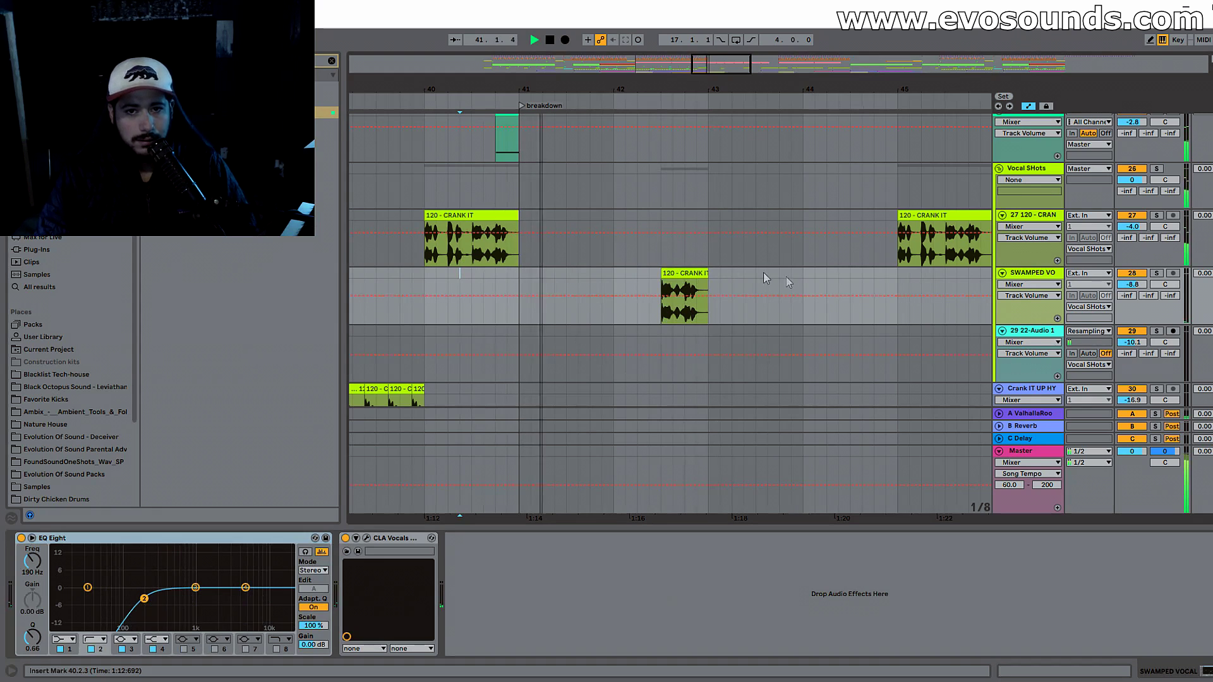
click(1025, 216)
click(383, 539)
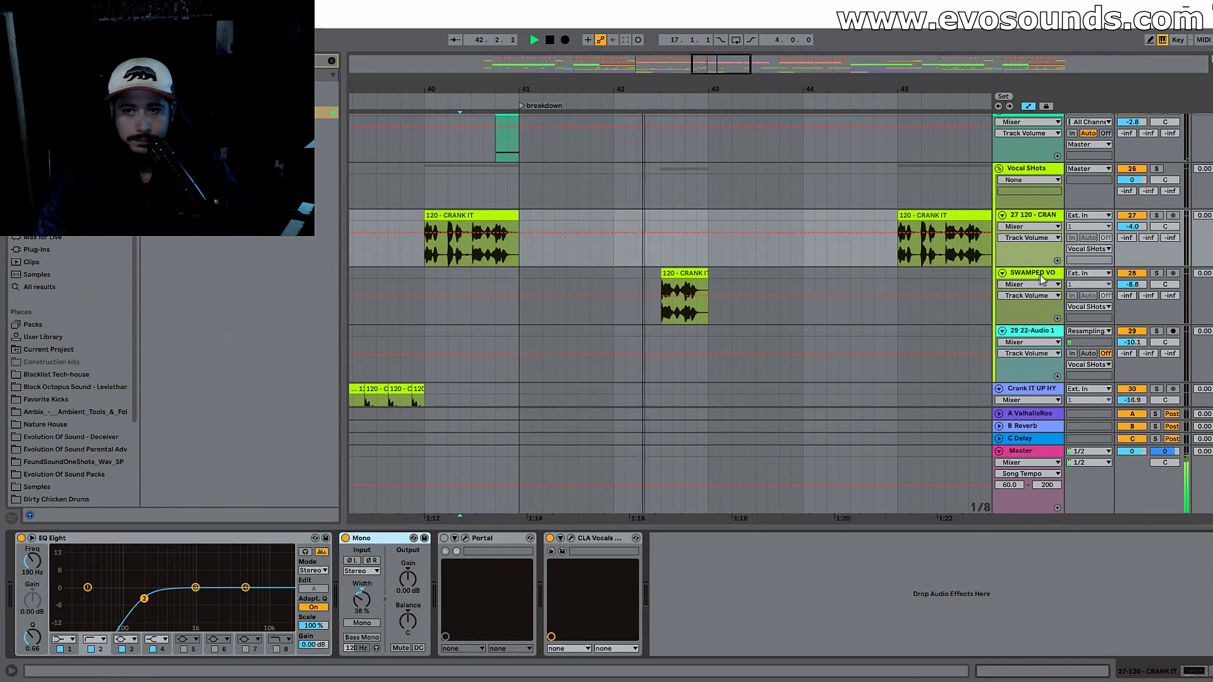
click(1041, 273)
click(478, 564)
key(ctrl+v)
key(space)
drag(482, 540, 350, 552)
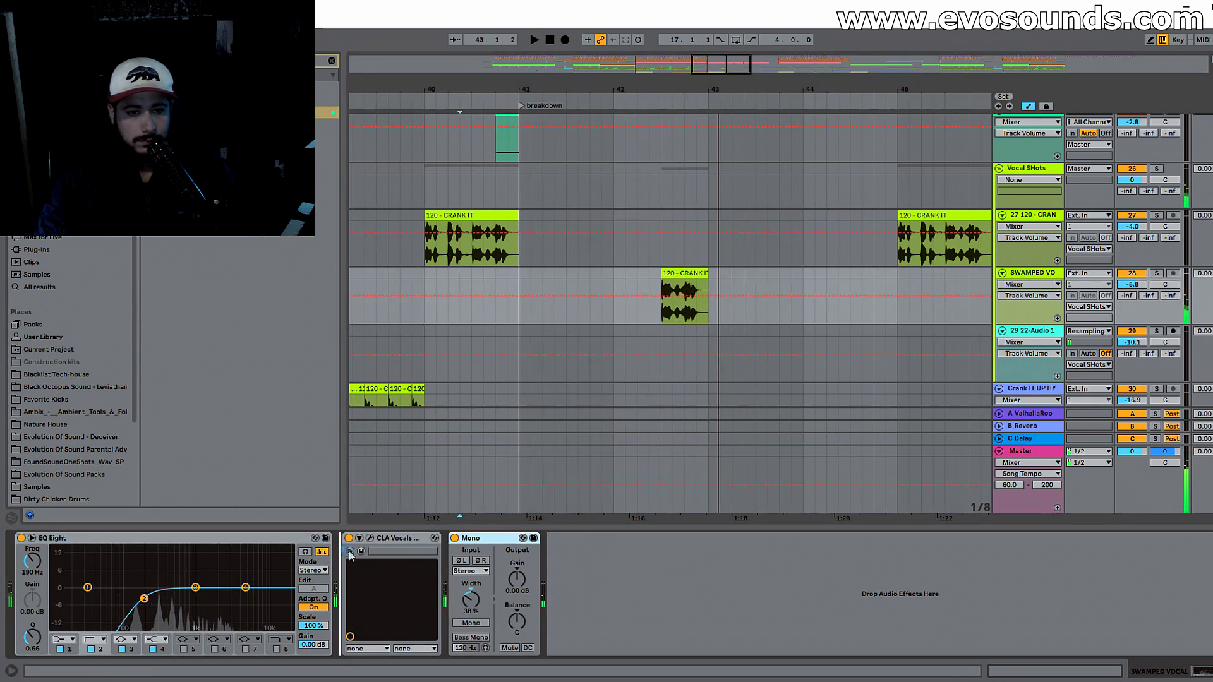
Step: Play the SWAMPED VOCAL phrase from 42.3.1 and solo the track to check its sound
key(space)
click(663, 308)
key(space)
key(space)
click(1158, 274)
key(space)
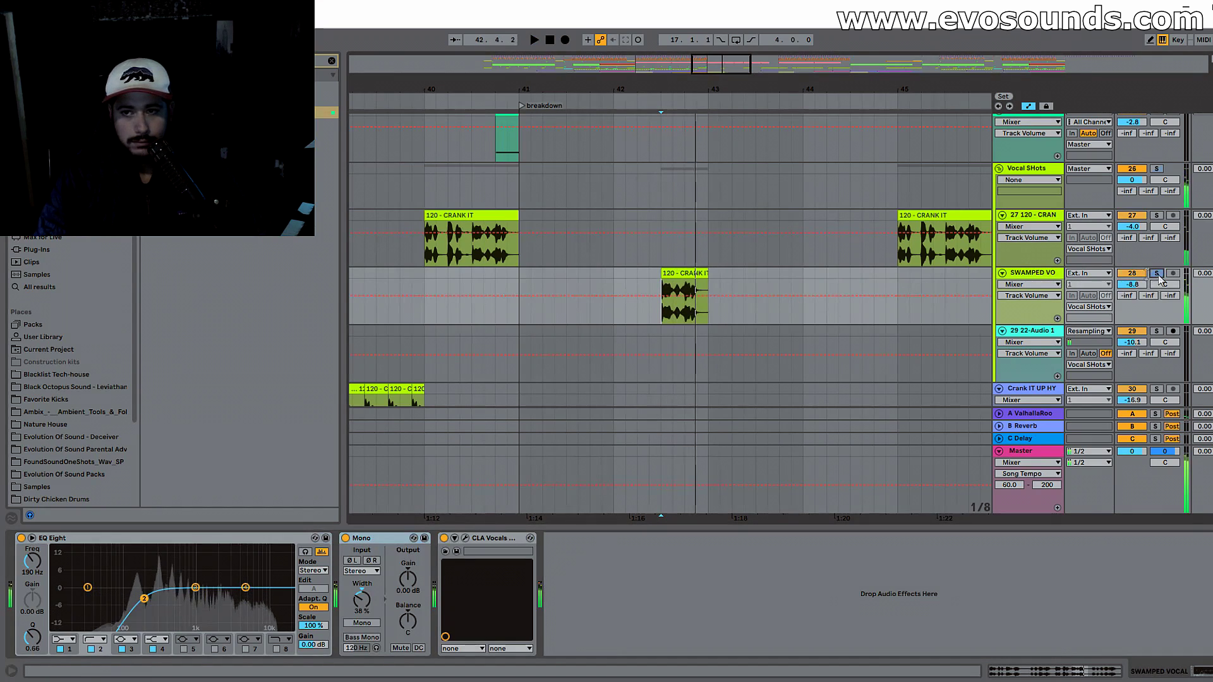
key(space)
click(1039, 277)
key(space)
Step: Add Sennheiser AMBEO Orbit after CLA Vocals, set its azimuth to -178°, and unsolo the SWAMPED VOCAL track
click(331, 60)
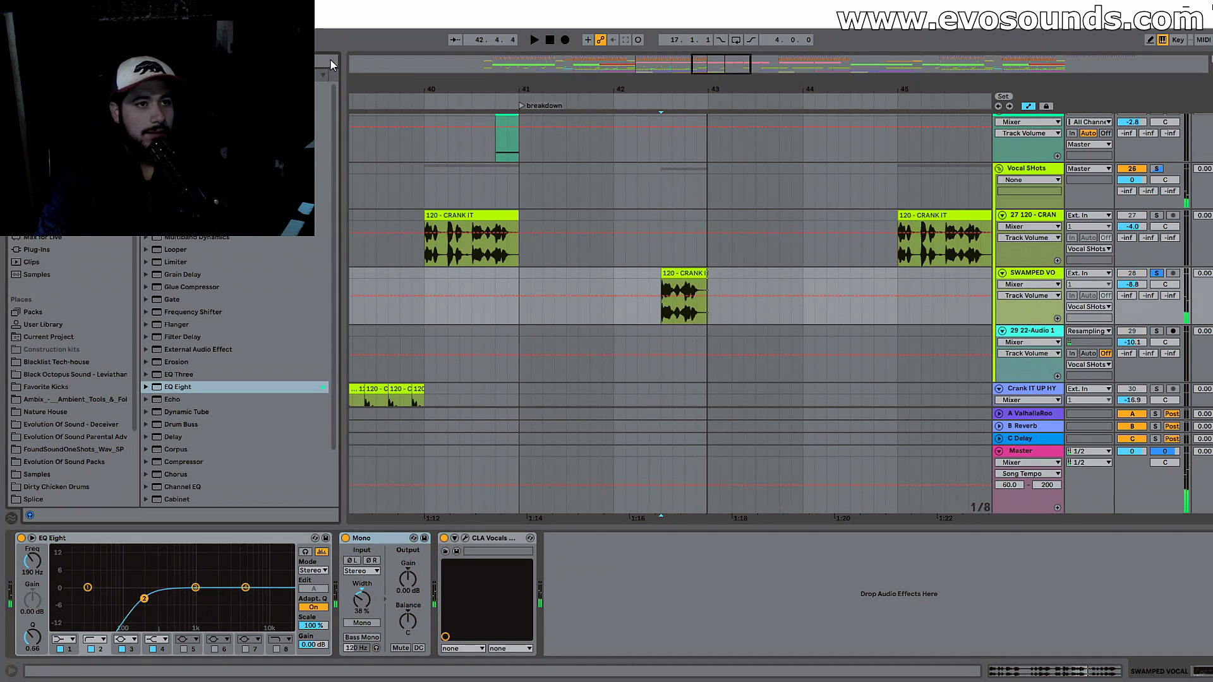
click(331, 61)
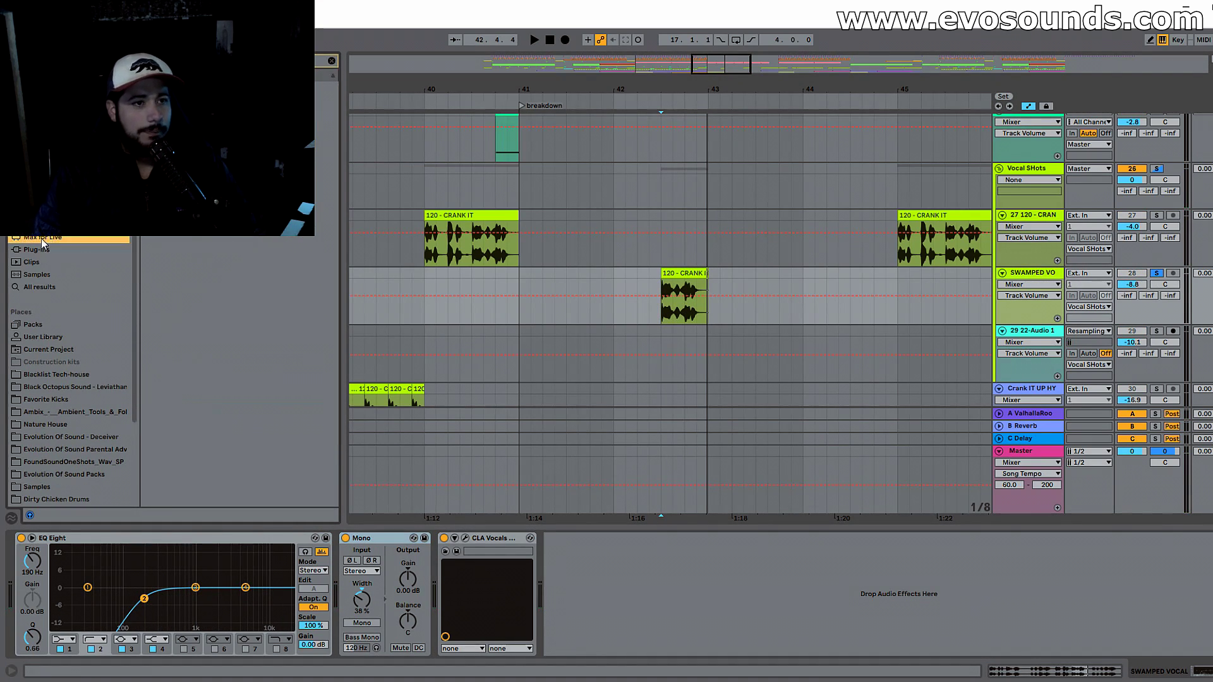
key(Down)
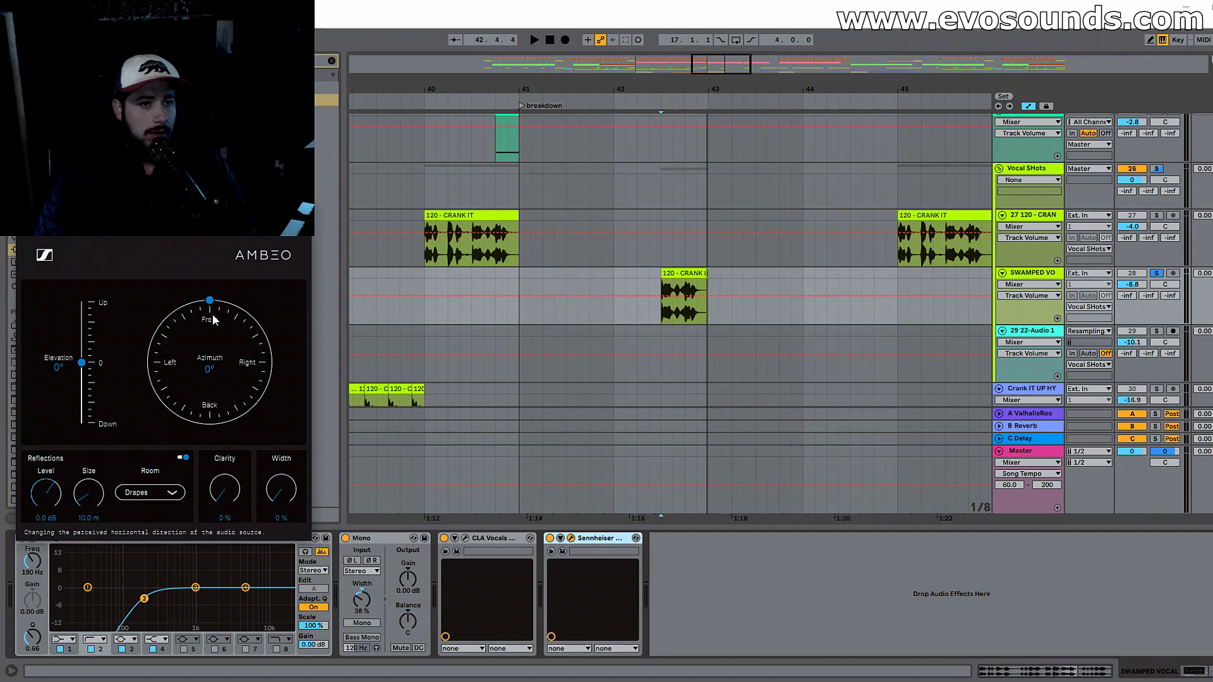
drag(187, 427, 209, 426)
key(space)
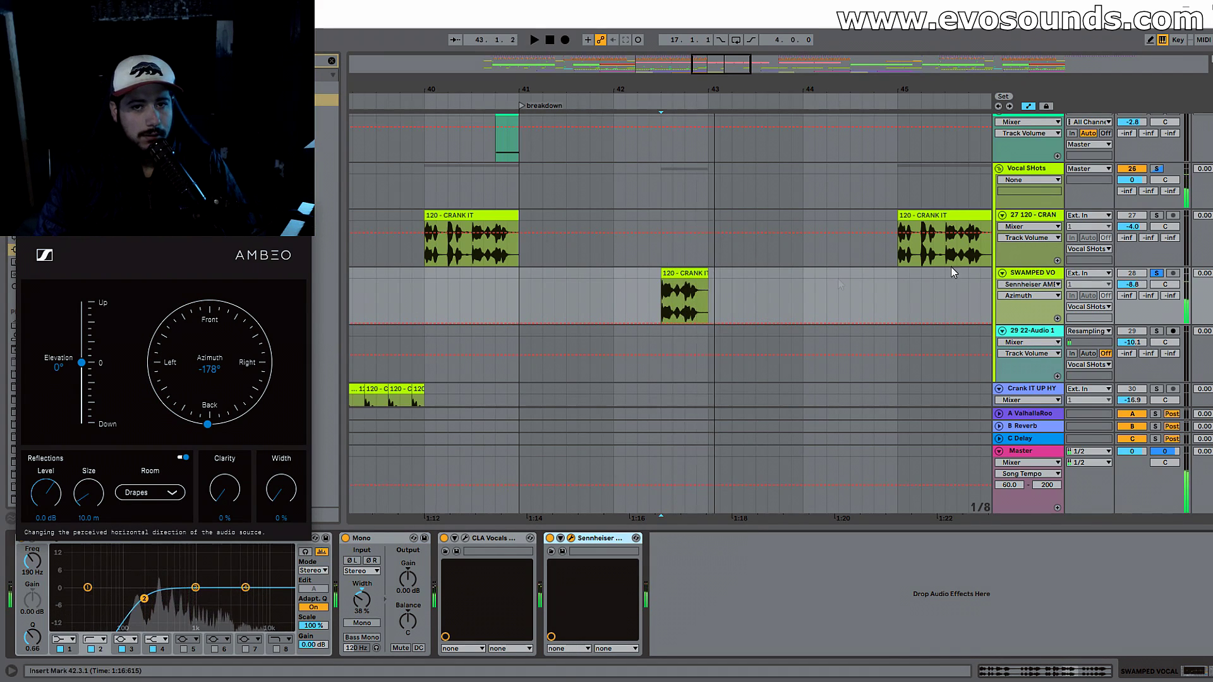
click(1163, 272)
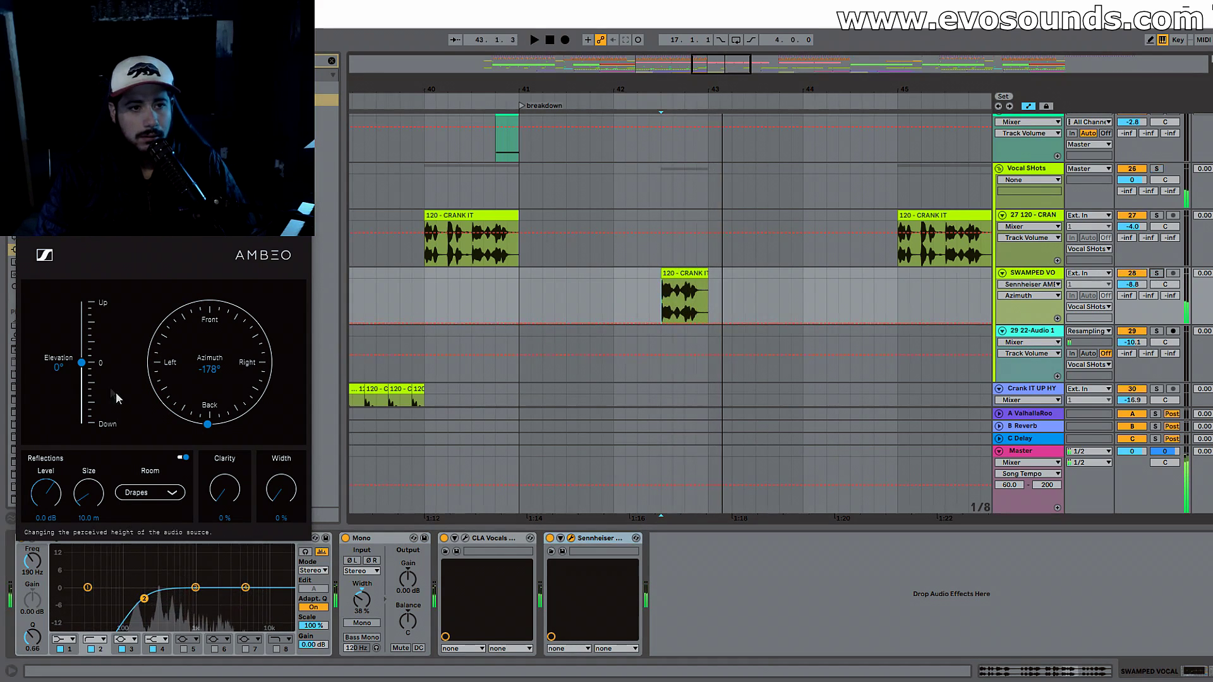
Step: Set AMBEO Orbit's elevation to 7° and its reflections size to 16.0 m while playing the phrase
key(space)
mouse_move(84, 368)
mouse_down()
mouse_move(83, 422)
mouse_move(74, 267)
mouse_move(87, 378)
mouse_move(88, 363)
mouse_up()
key(space)
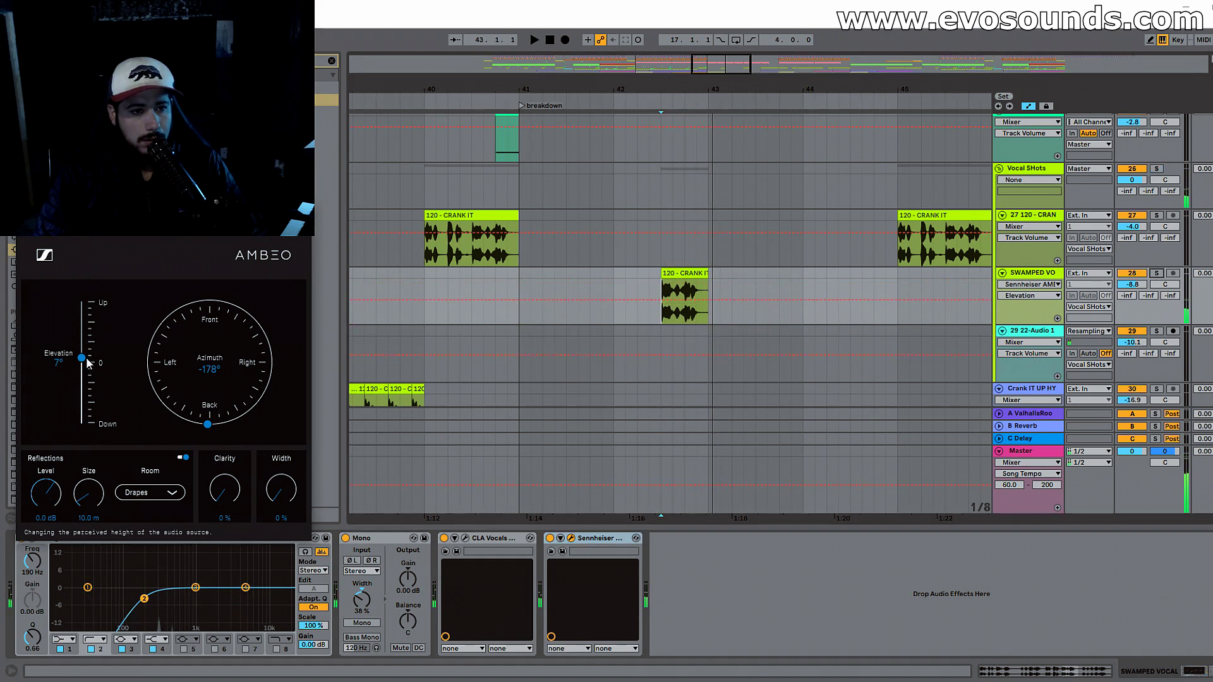
mouse_move(91, 474)
mouse_down()
mouse_move(105, 441)
mouse_move(101, 471)
mouse_up()
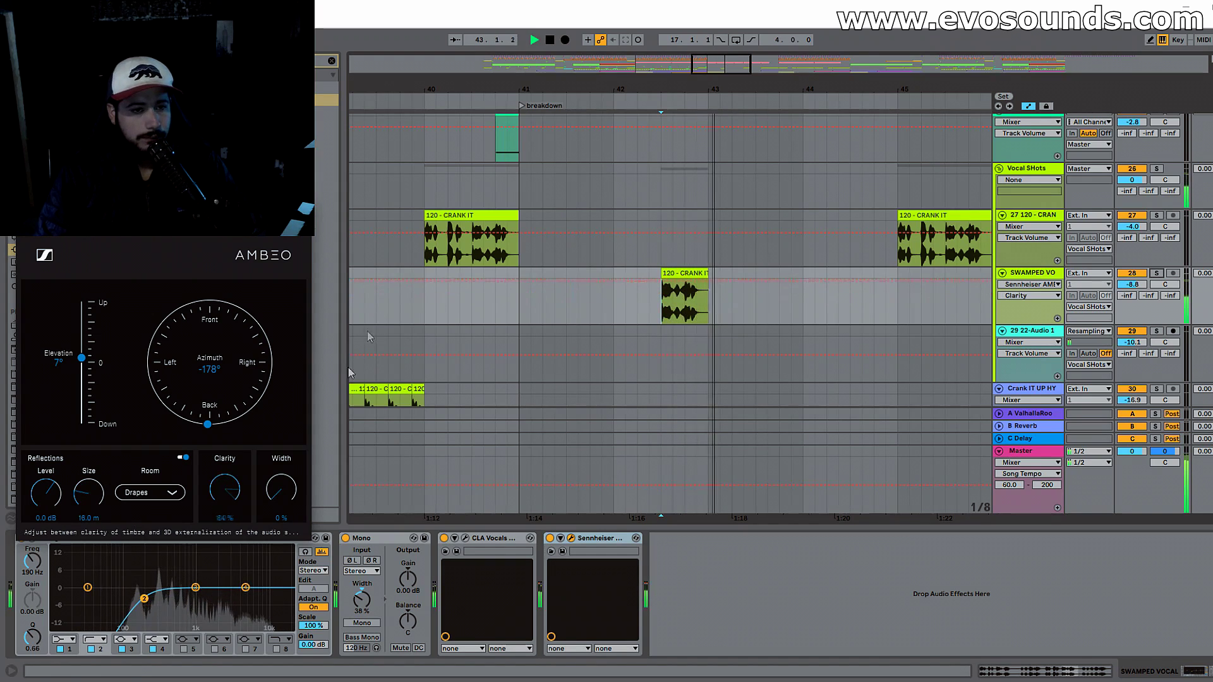
key(space)
Step: Try the Glass room type for AMBEO Orbit's reflections and play the phrase
click(151, 492)
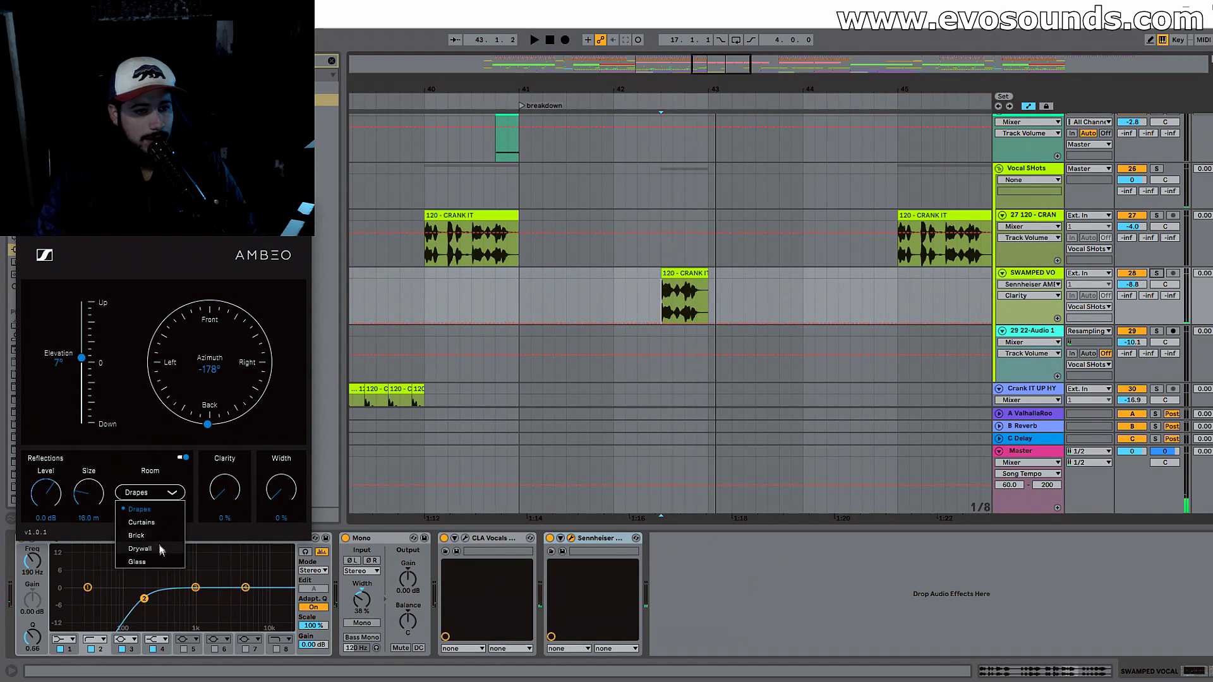
click(161, 560)
key(space)
key(space)
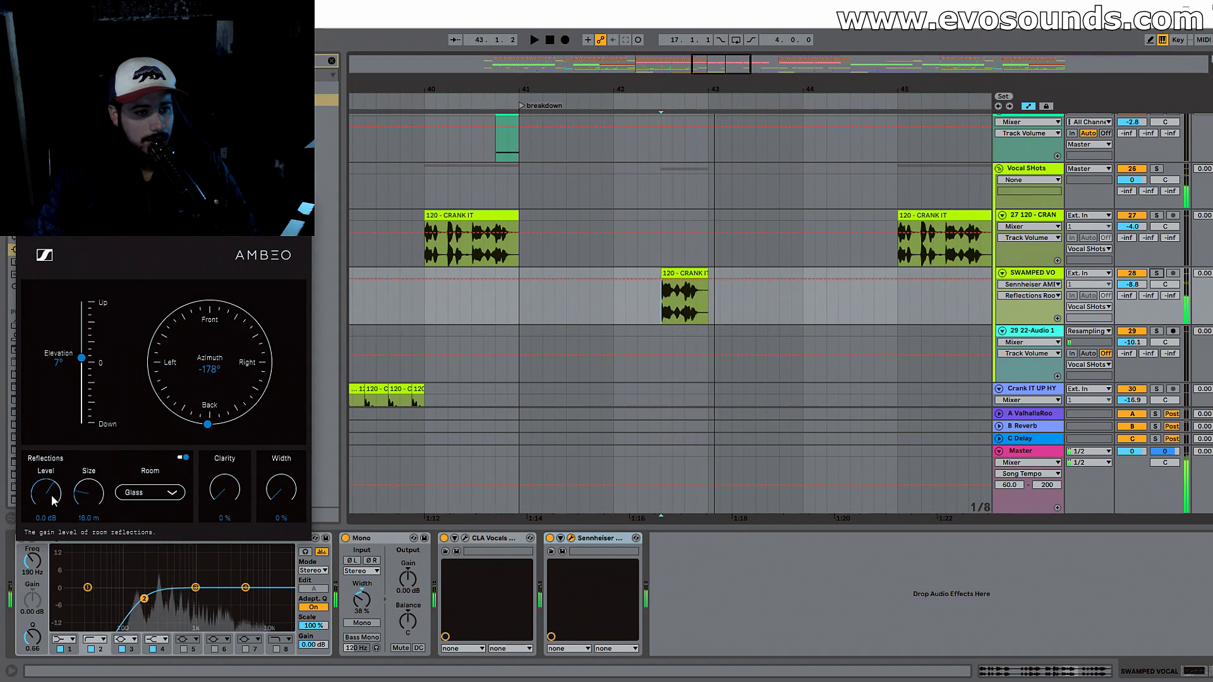
key(space)
key(space)
Step: Increase AMBEO Orbit's reflections size to 38.1 m and switch the room to Curtains after trying Drapes
drag(84, 502, 109, 453)
key(space)
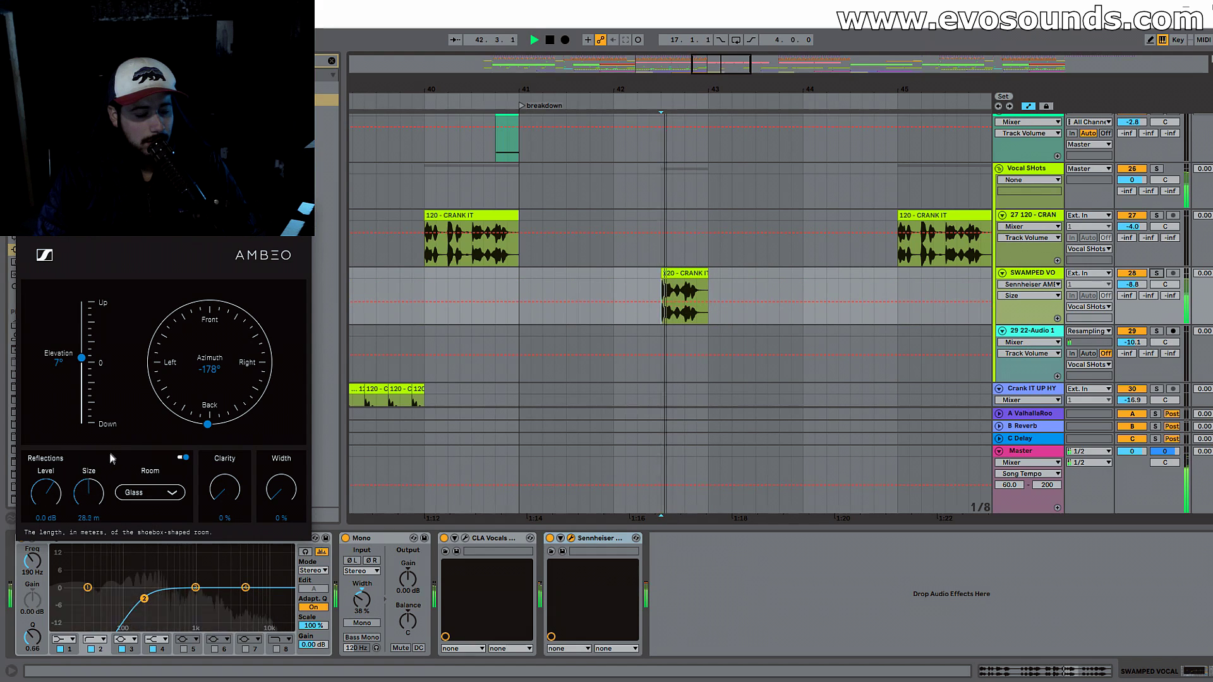
key(space)
click(149, 492)
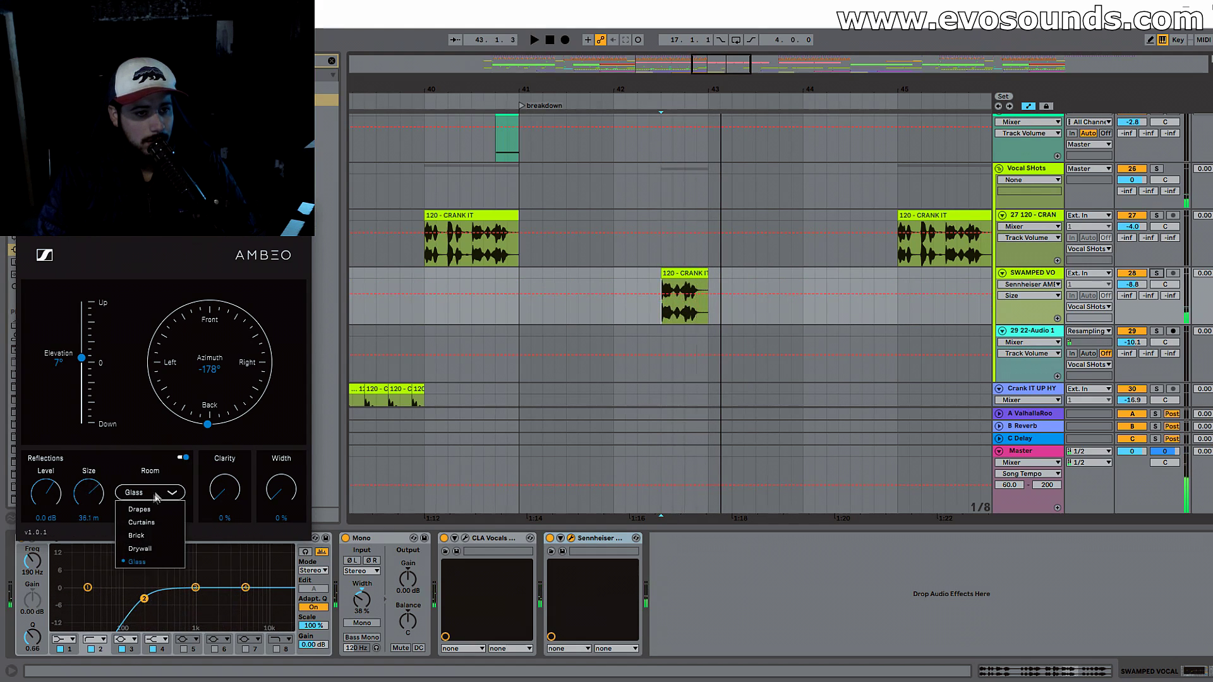
click(151, 511)
key(space)
drag(145, 216, 510, 224)
key(space)
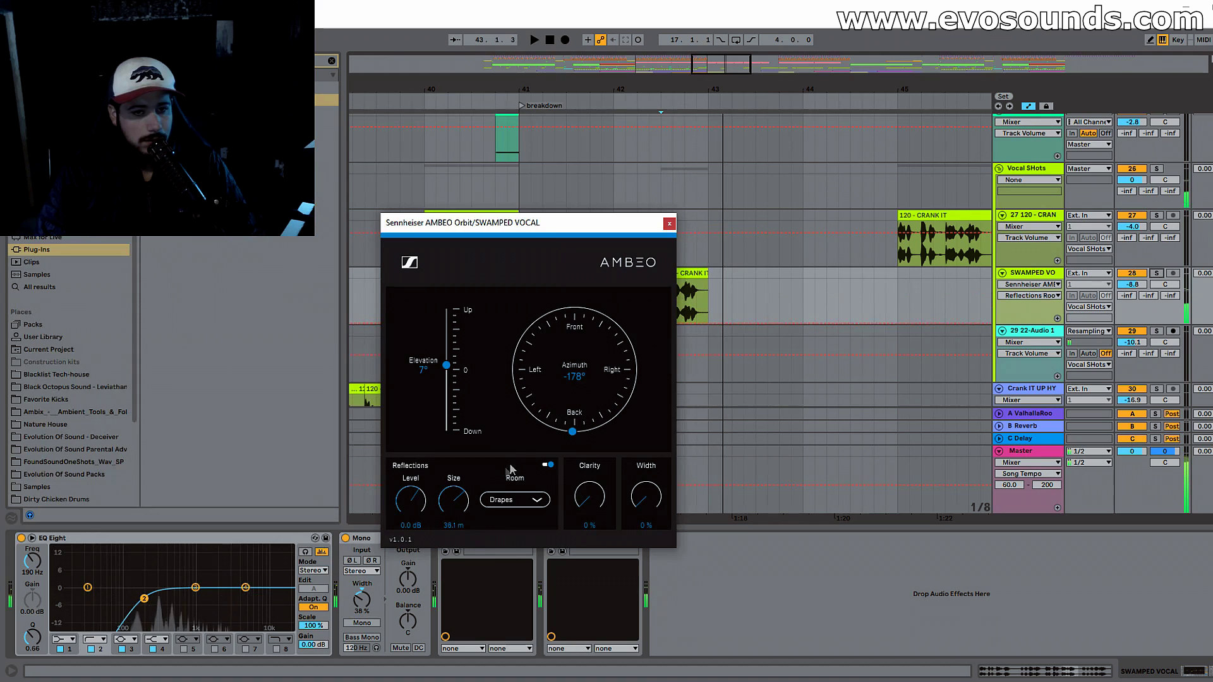
click(513, 500)
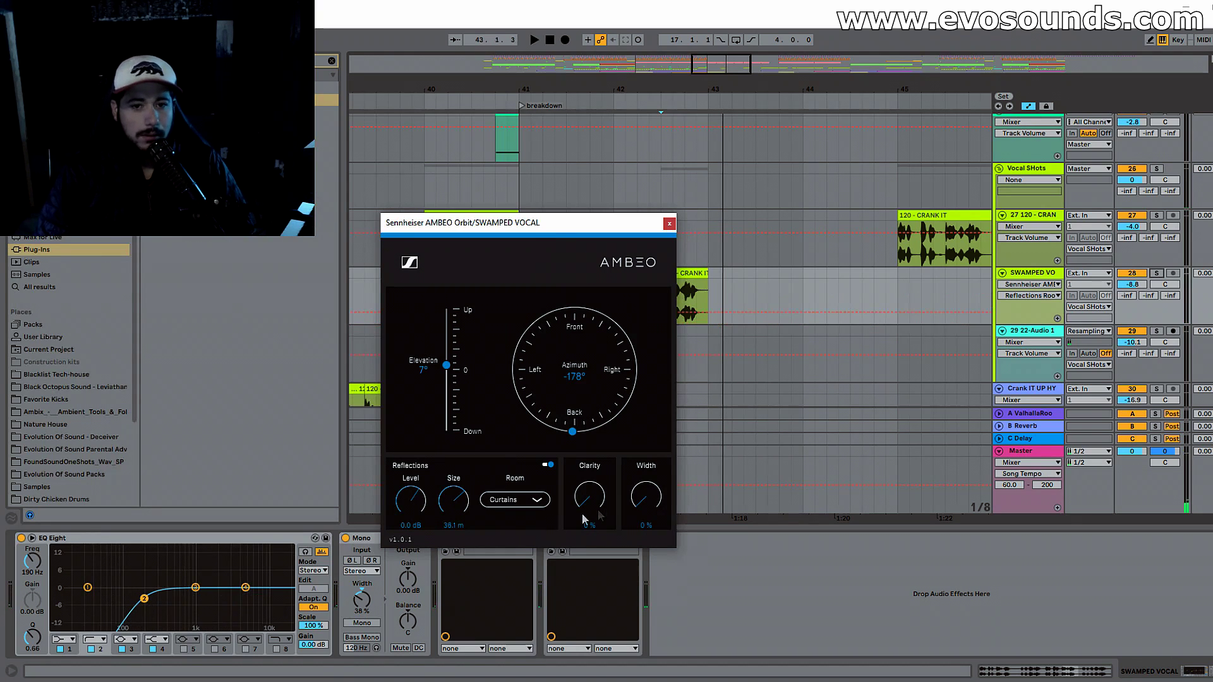
Step: Rotate AMBEO Orbit's azimuth from the back toward the right and play the phrase
key(space)
drag(572, 431, 677, 411)
key(space)
key(space)
key(space)
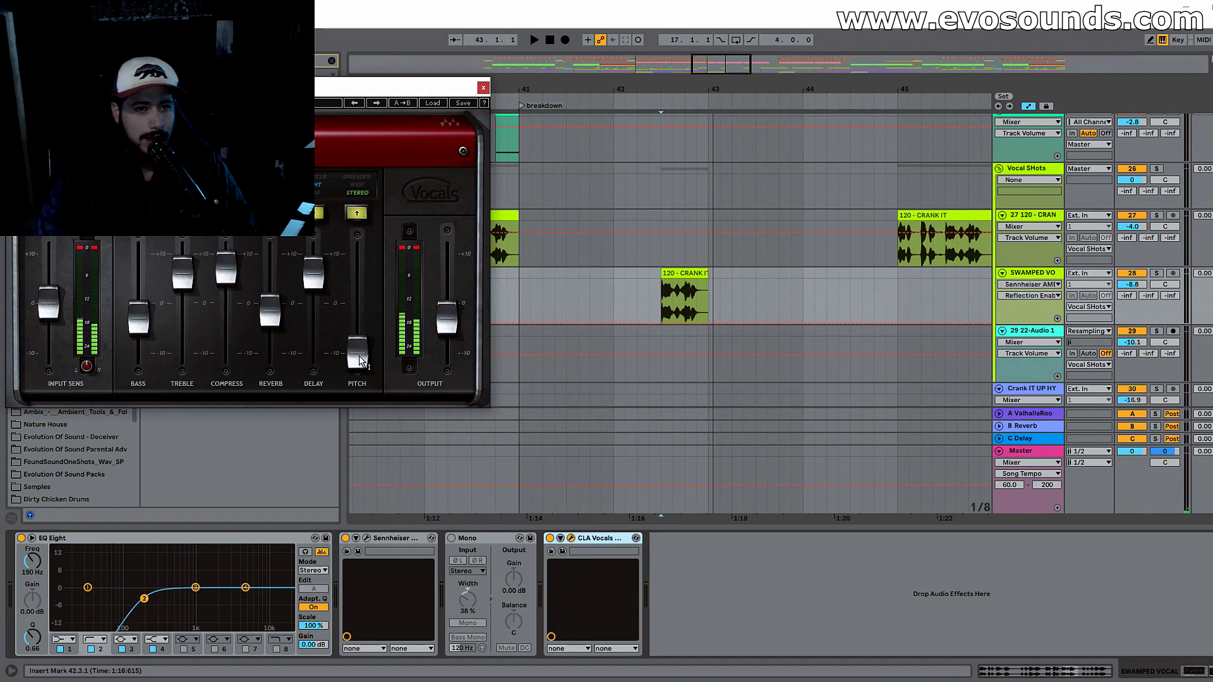
Step: Raise the Pitch fader in CLA Vocals to about 0, play the phrase, and close the plug-in window
drag(358, 358, 364, 312)
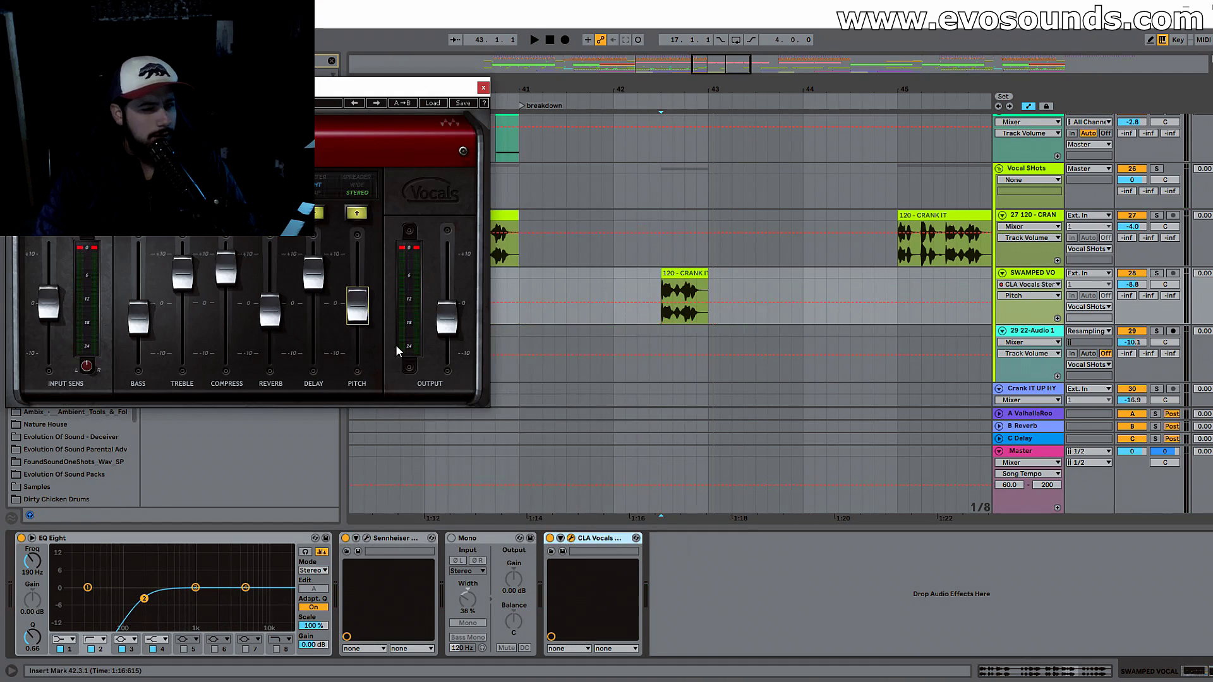
key(space)
key(space)
click(483, 87)
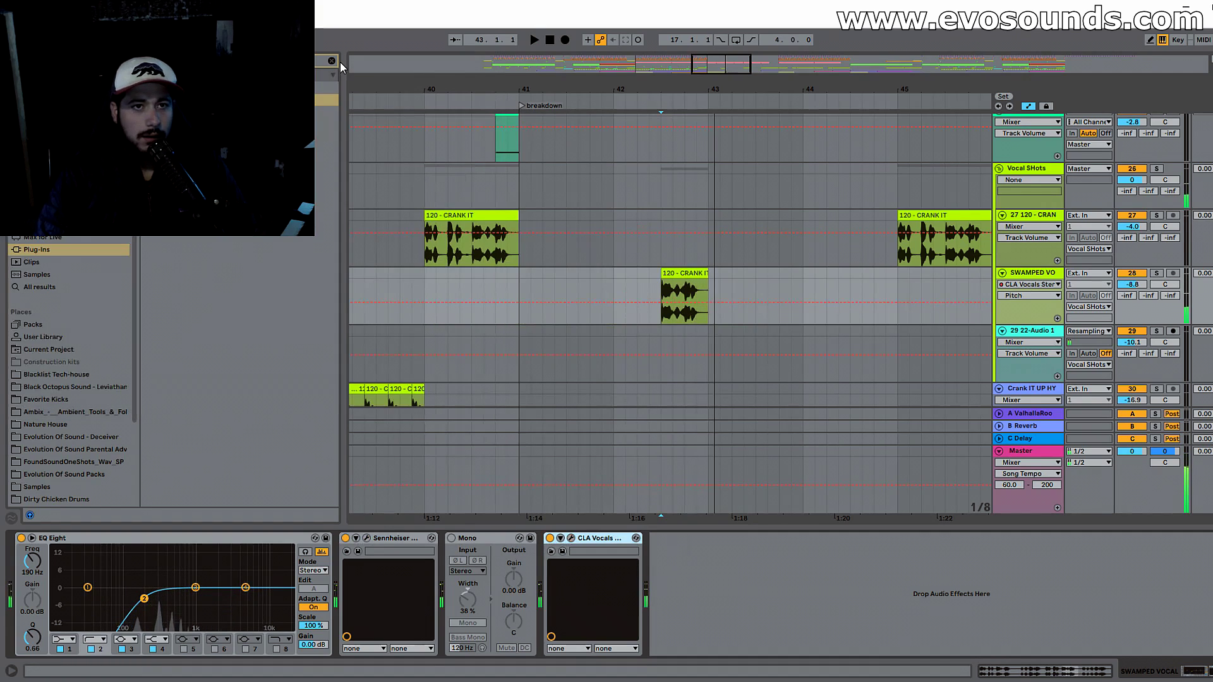
Step: Enable band 8 as a high cut in SWAMPED VOCAL's EQ Eight, set it to 1.98 kHz, and play the phrase
click(332, 61)
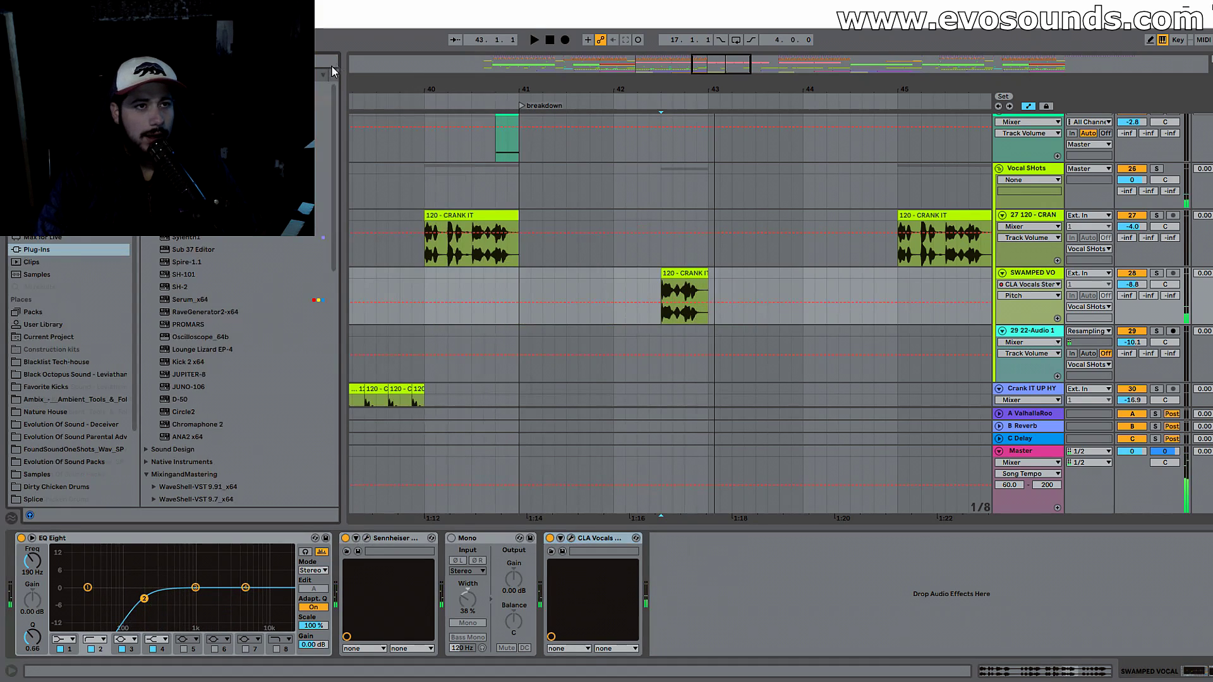
click(276, 649)
key(space)
drag(270, 597, 217, 598)
key(space)
key(space)
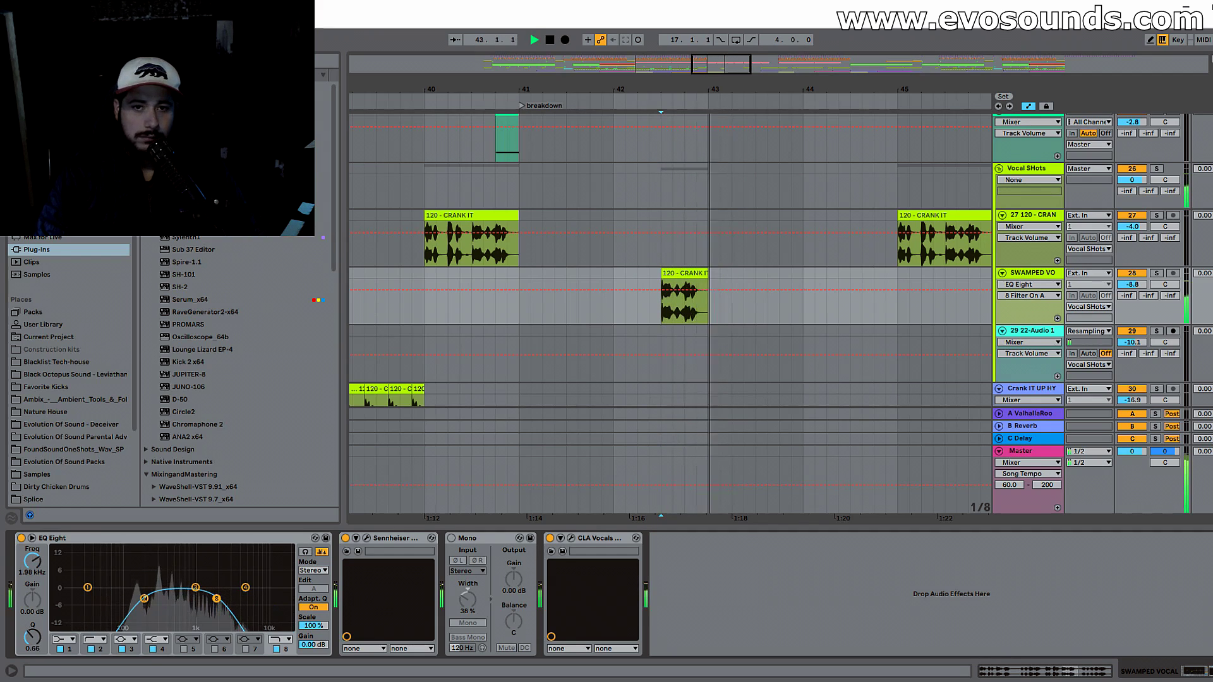
key(space)
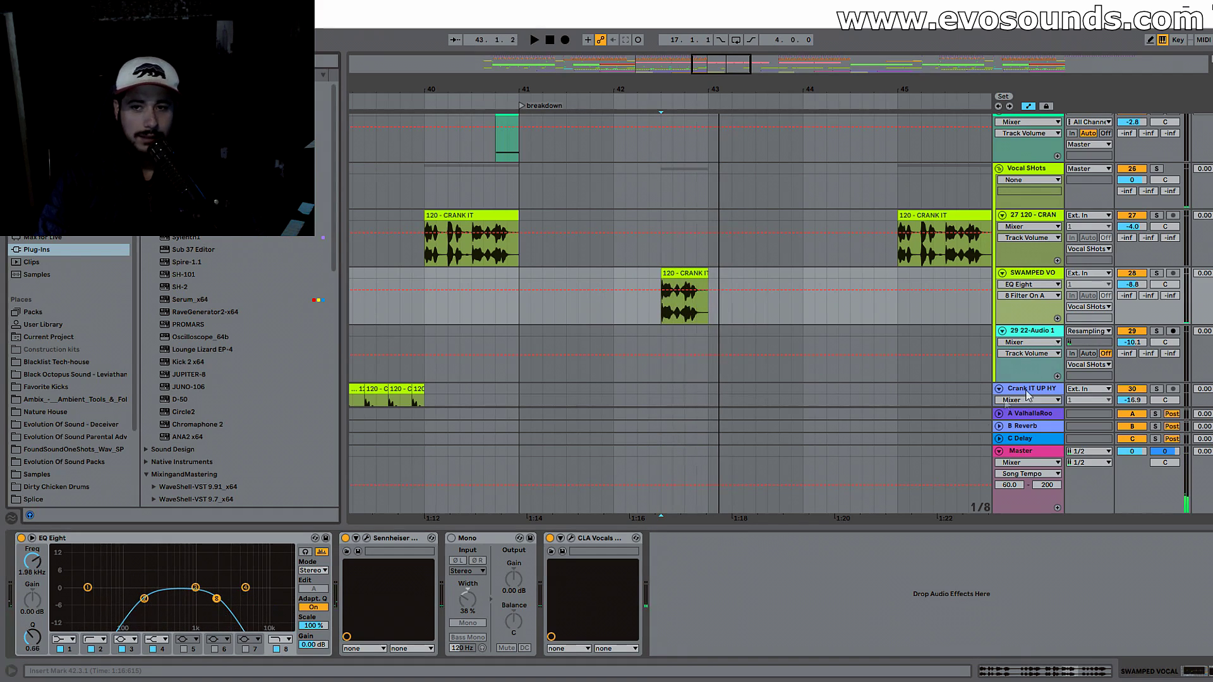
Step: Add ValhallaVintageVerb after the Sennheiser plug-in, set its decay to 0.53 s, and close its window
text(s)
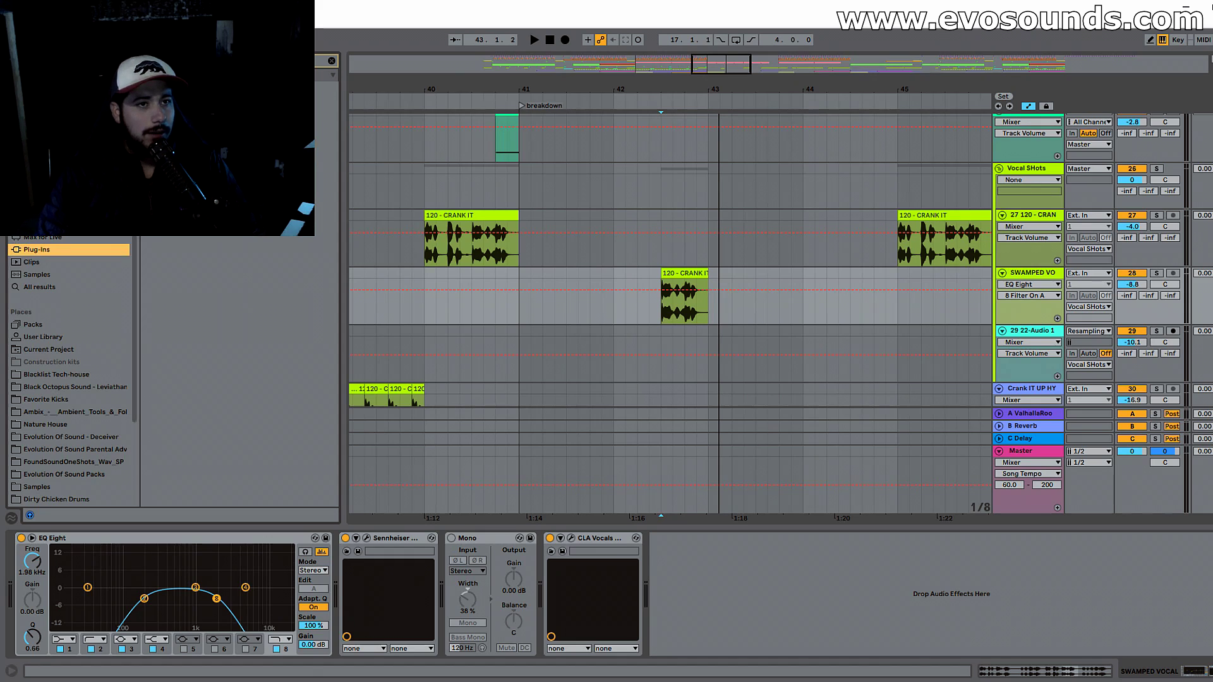
click(333, 62)
text(s)
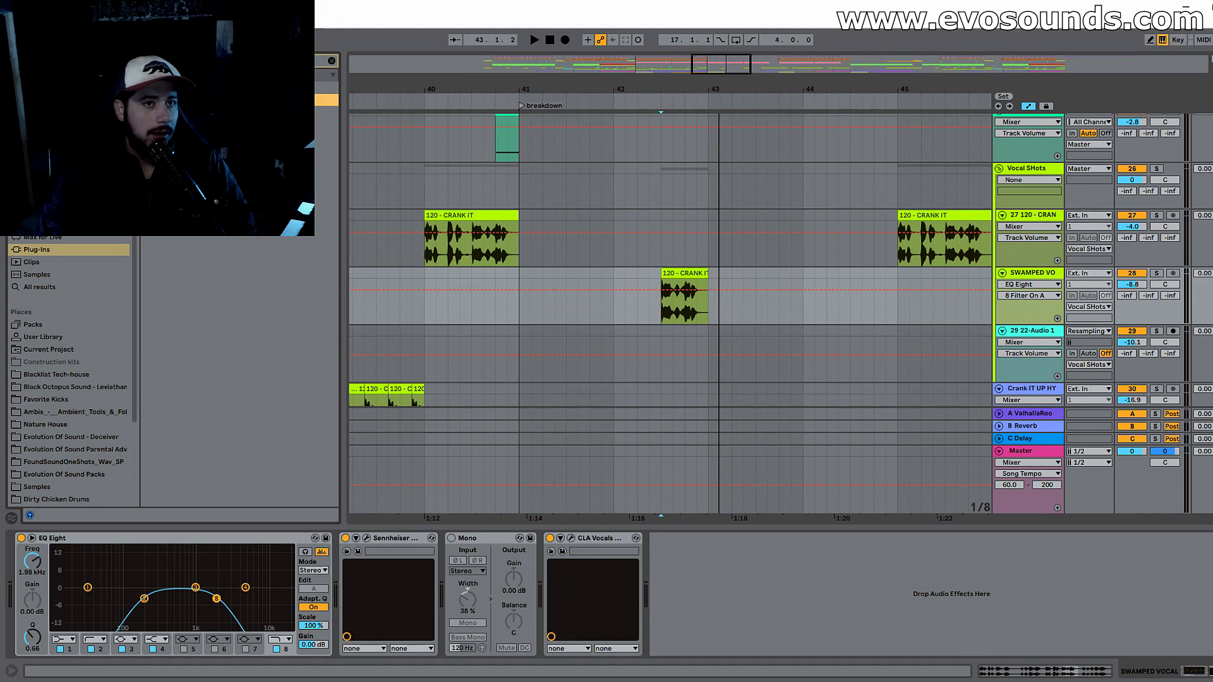
key(Return)
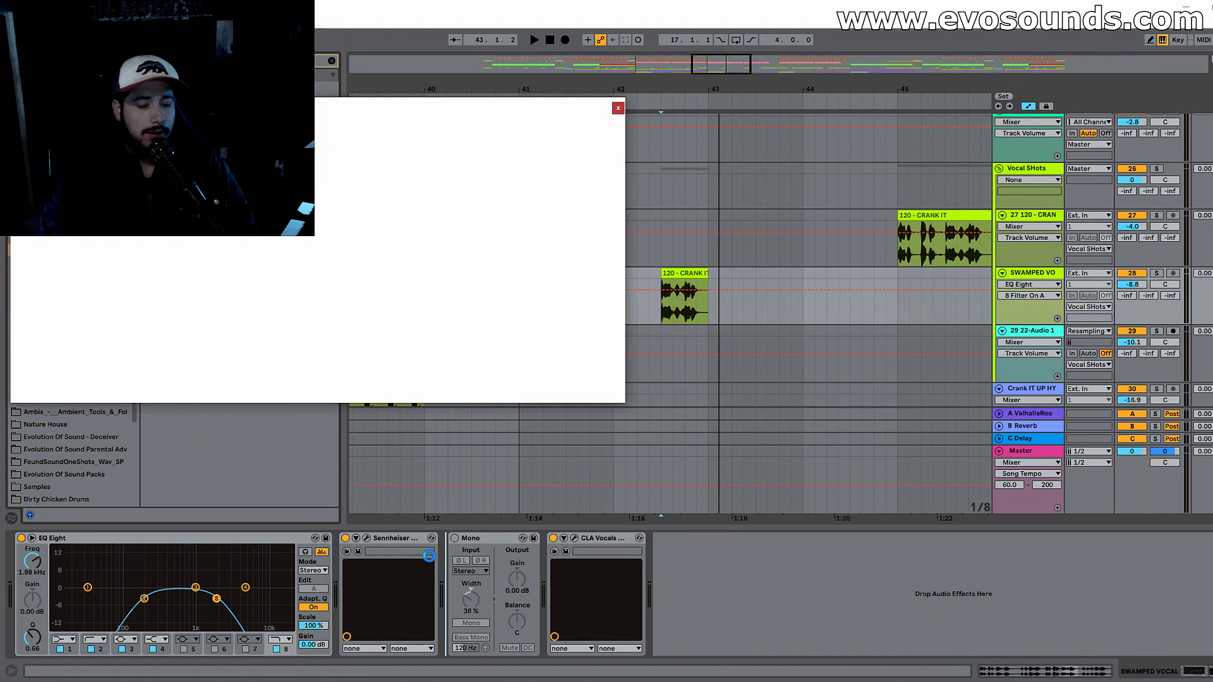
key(space)
drag(139, 264, 125, 282)
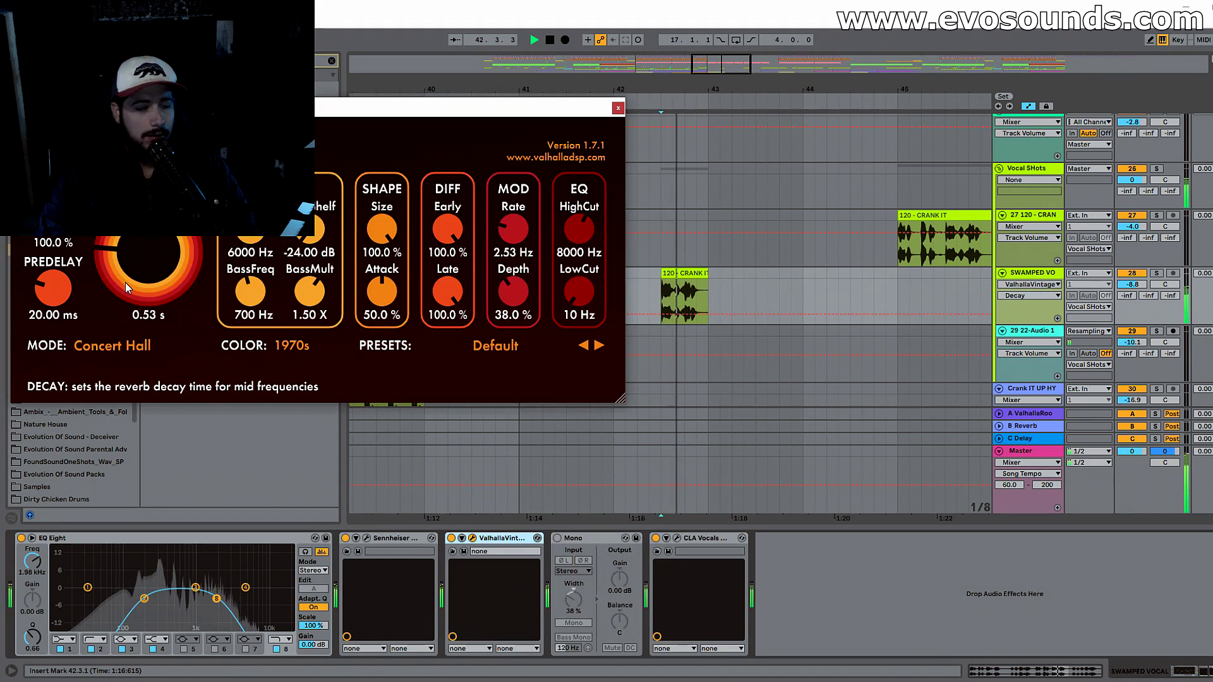
click(618, 107)
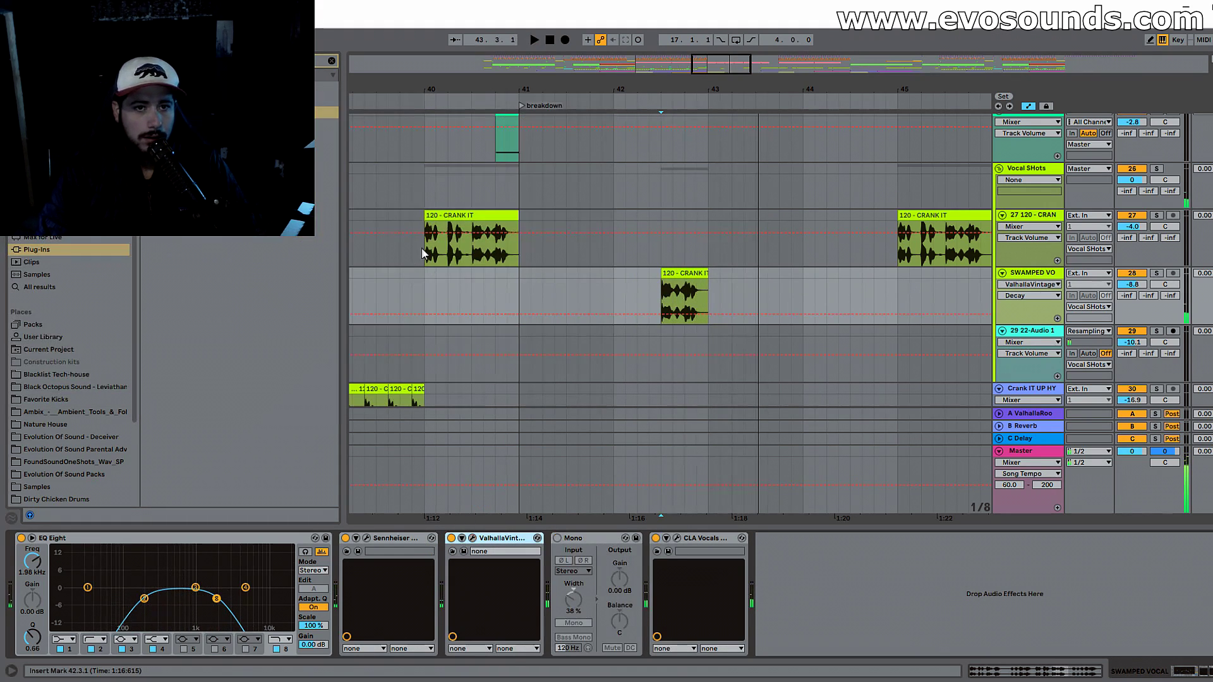
Step: Play the vocals through the breakdown and lower the SWAMPED VOCAL track to -9.6 dB
click(515, 256)
scroll(503, 243, up, 3)
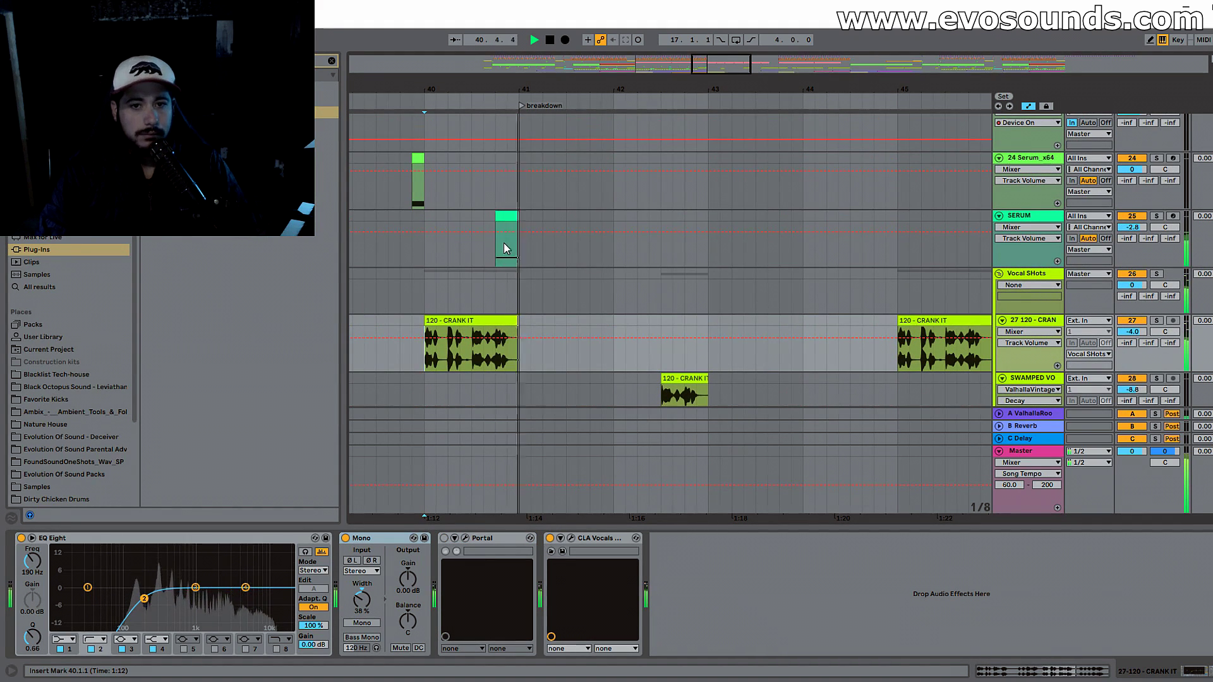
scroll(503, 242, down, 4)
click(683, 260)
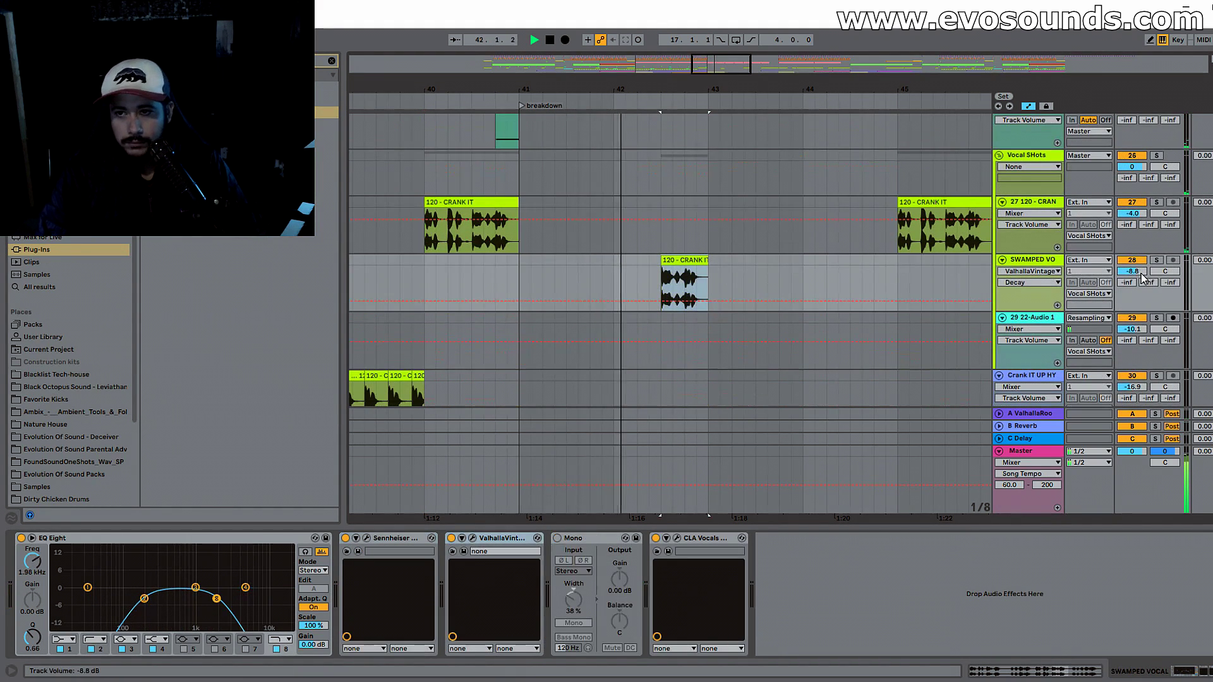
mouse_move(1133, 271)
mouse_down()
mouse_move(1133, 286)
mouse_move(1133, 276)
mouse_up()
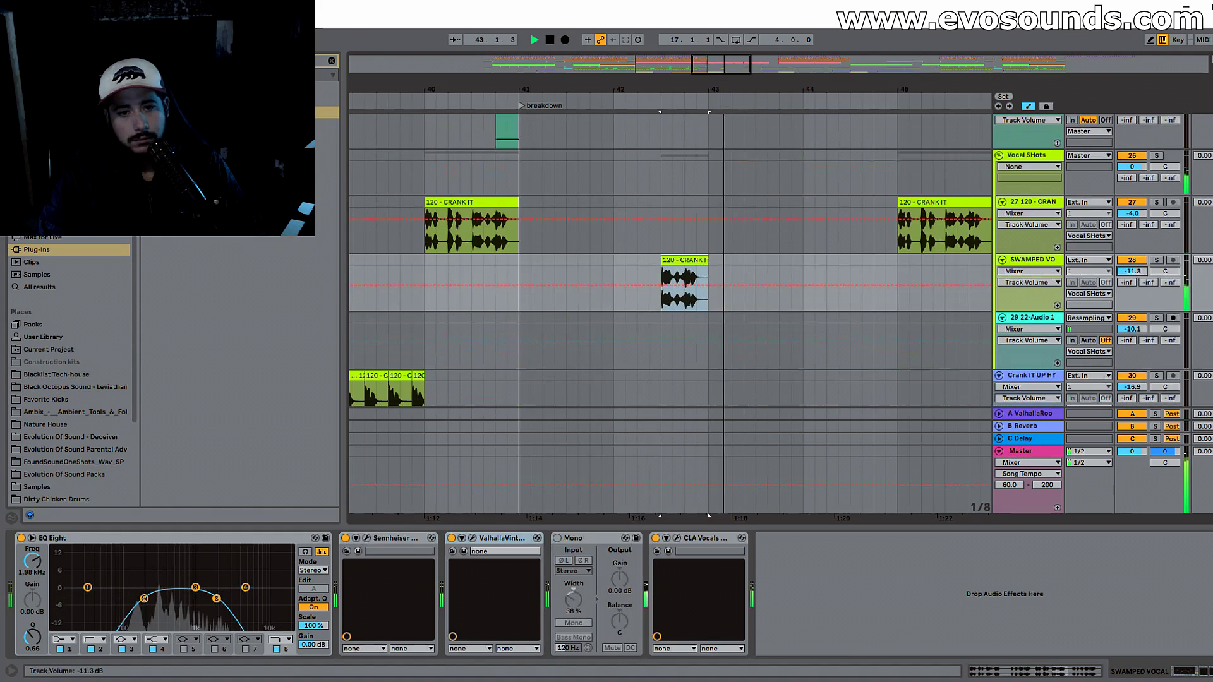
key(space)
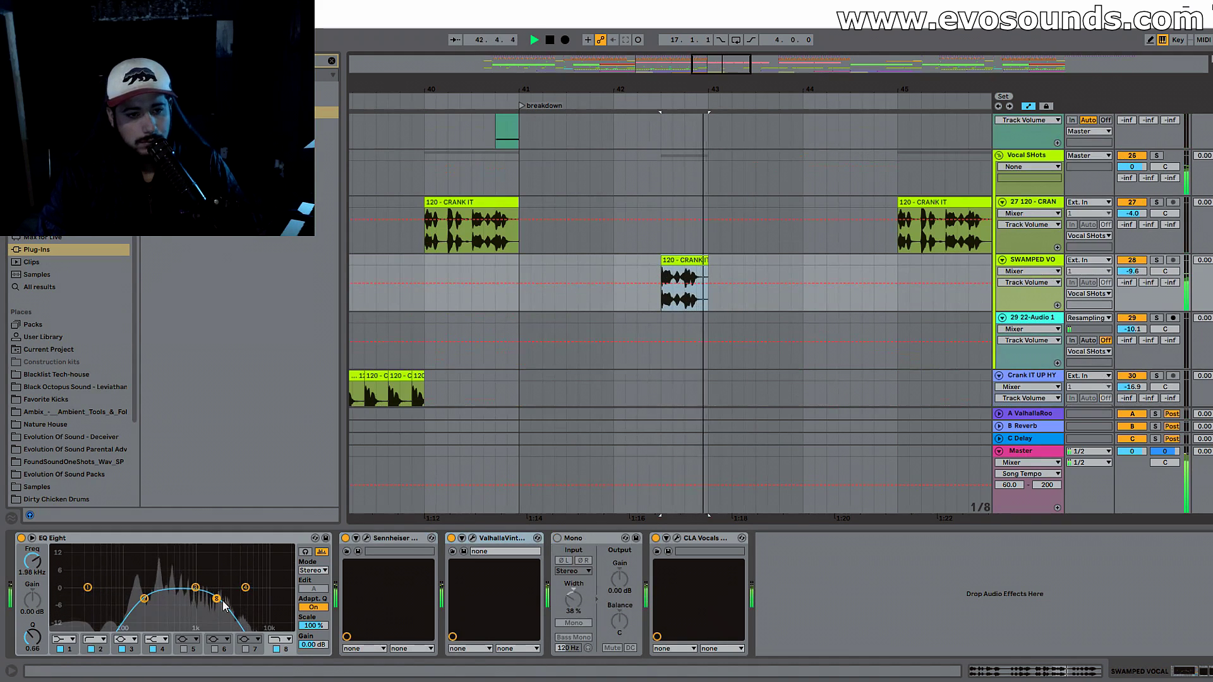
Step: Raise EQ Eight's band 8 high cut to 9.79 kHz, and switch off the Sennheiser plug-in with ValhallaVintageVerb open
drag(216, 599, 264, 605)
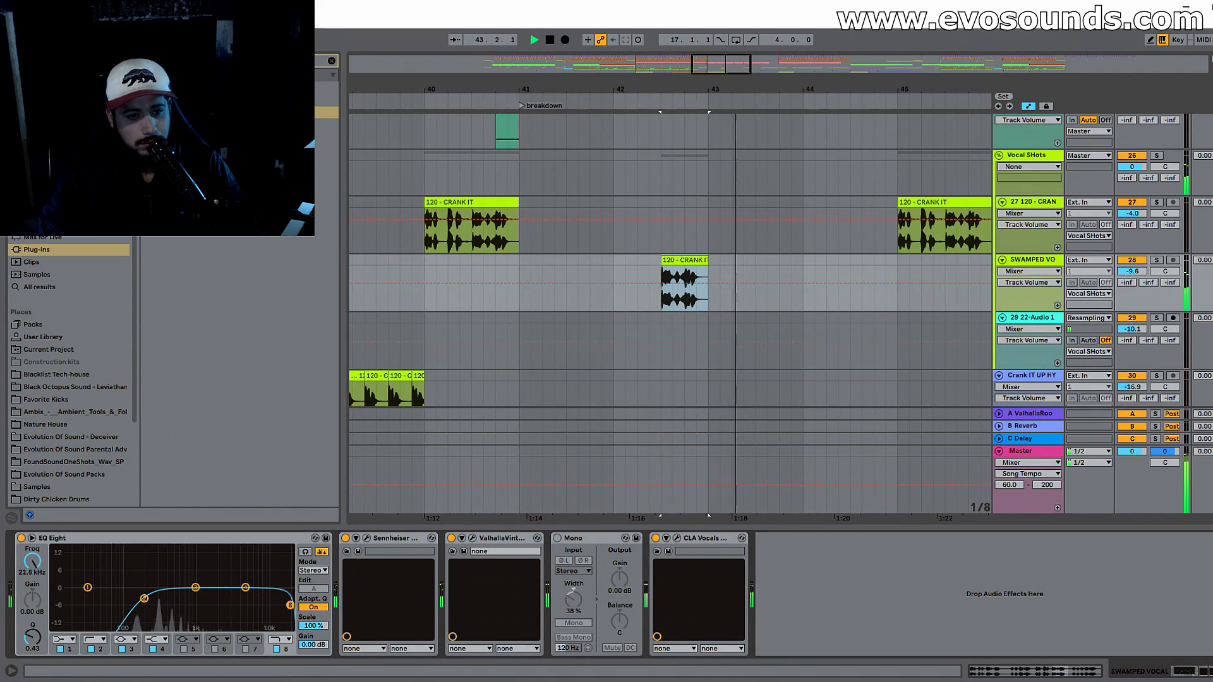
click(473, 540)
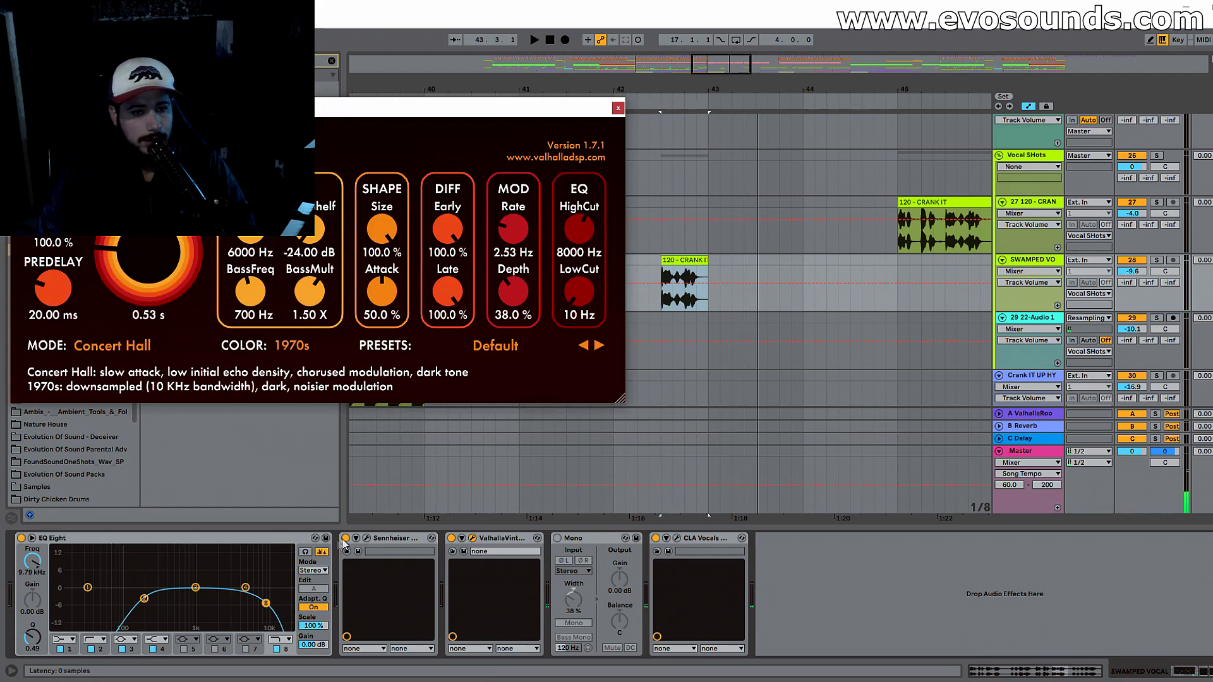
click(346, 539)
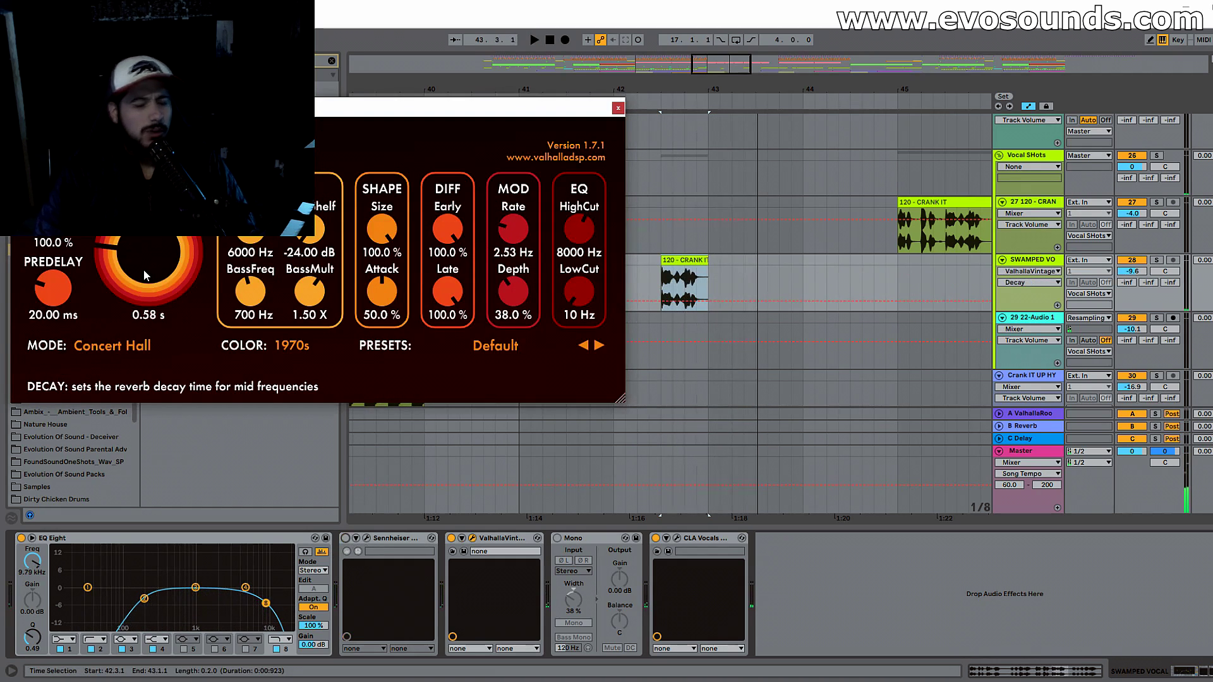
Step: Close the ValhallaVintageVerb window and add EchoBoy after the reverb on SWAMPED VOCAL
scroll(142, 270, up, 2)
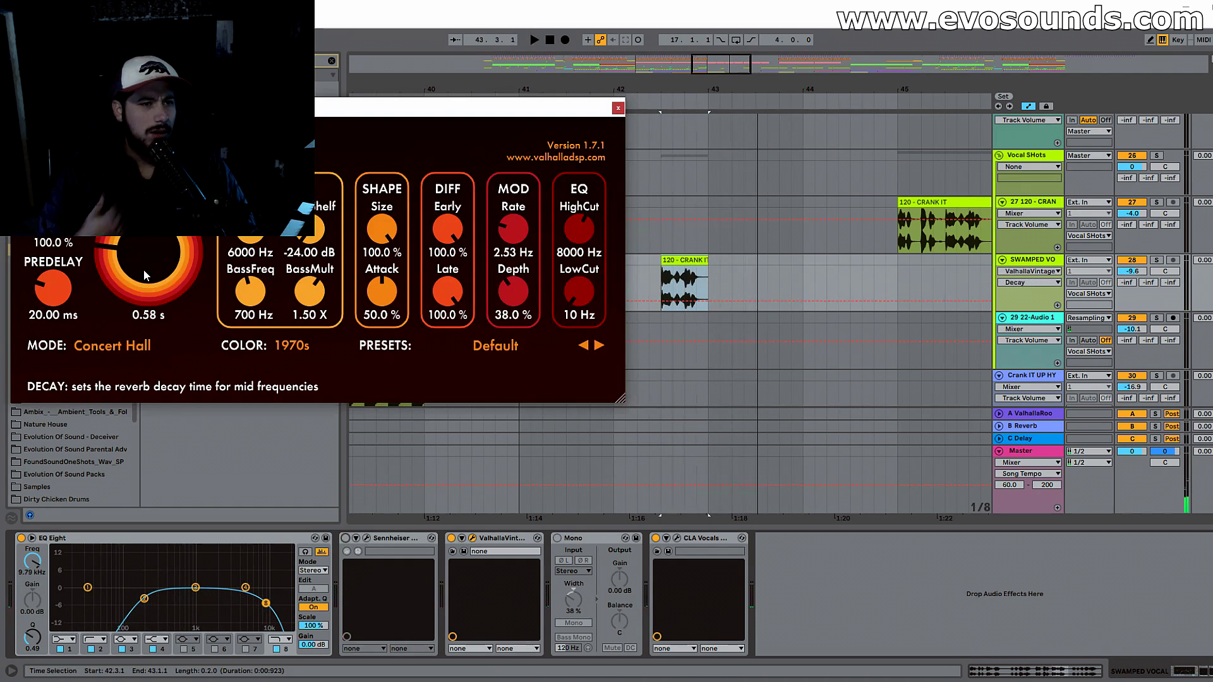
click(618, 108)
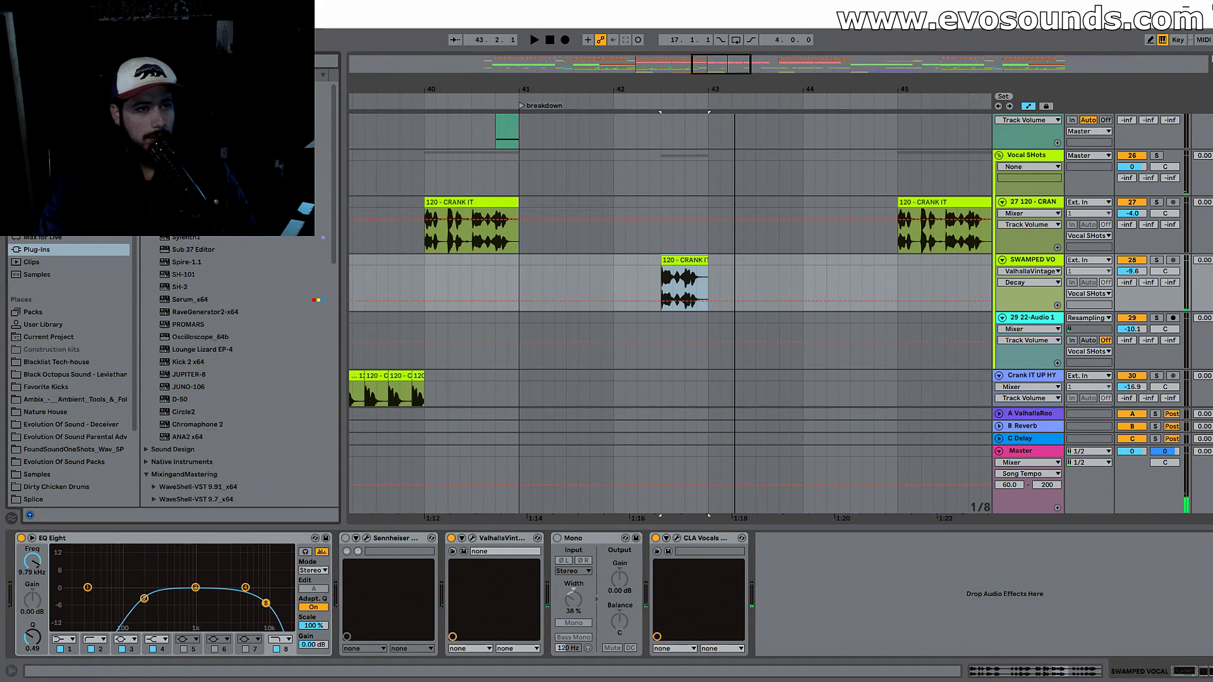
click(41, 212)
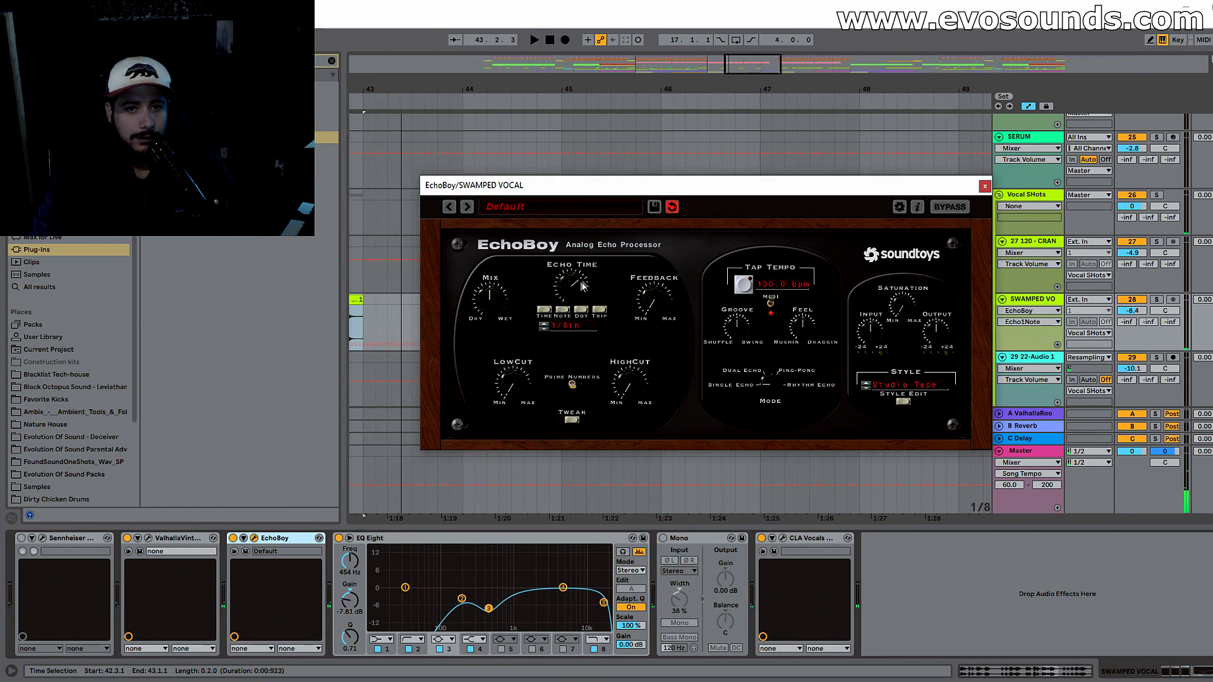
Step: Audition EchoBoy with a 1/4 note echo time, then switch its mode to Ping-Pong and play the vocal
drag(583, 286, 584, 278)
key(space)
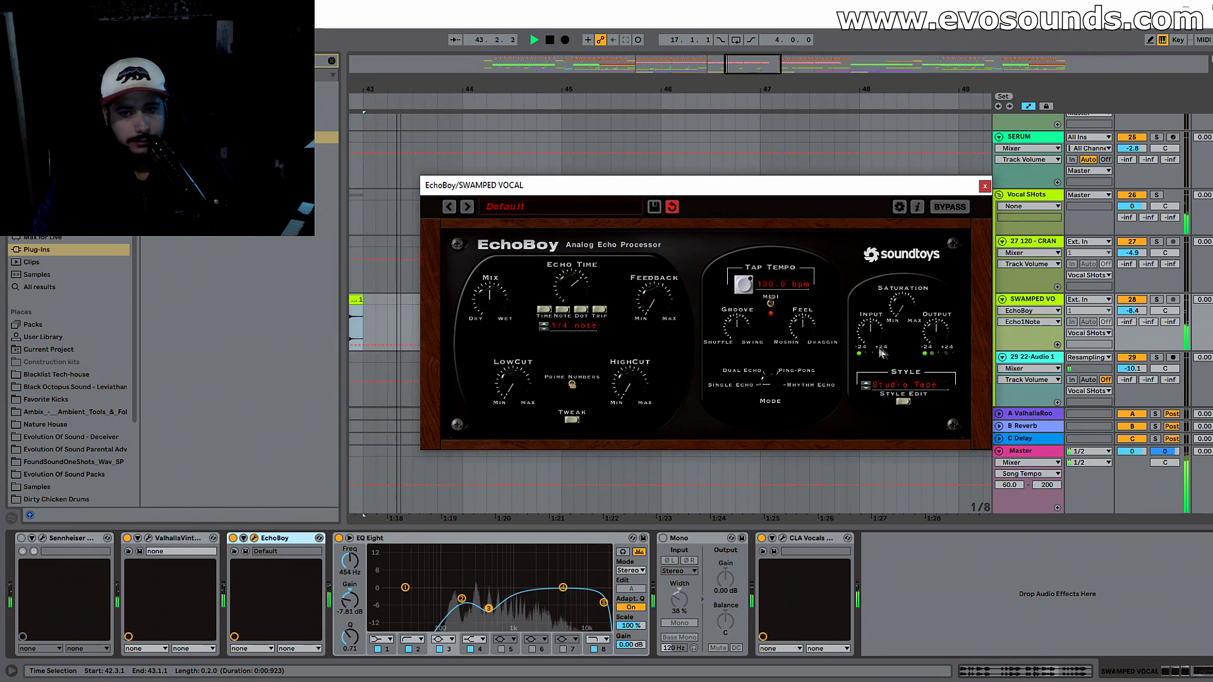
key(space)
click(905, 385)
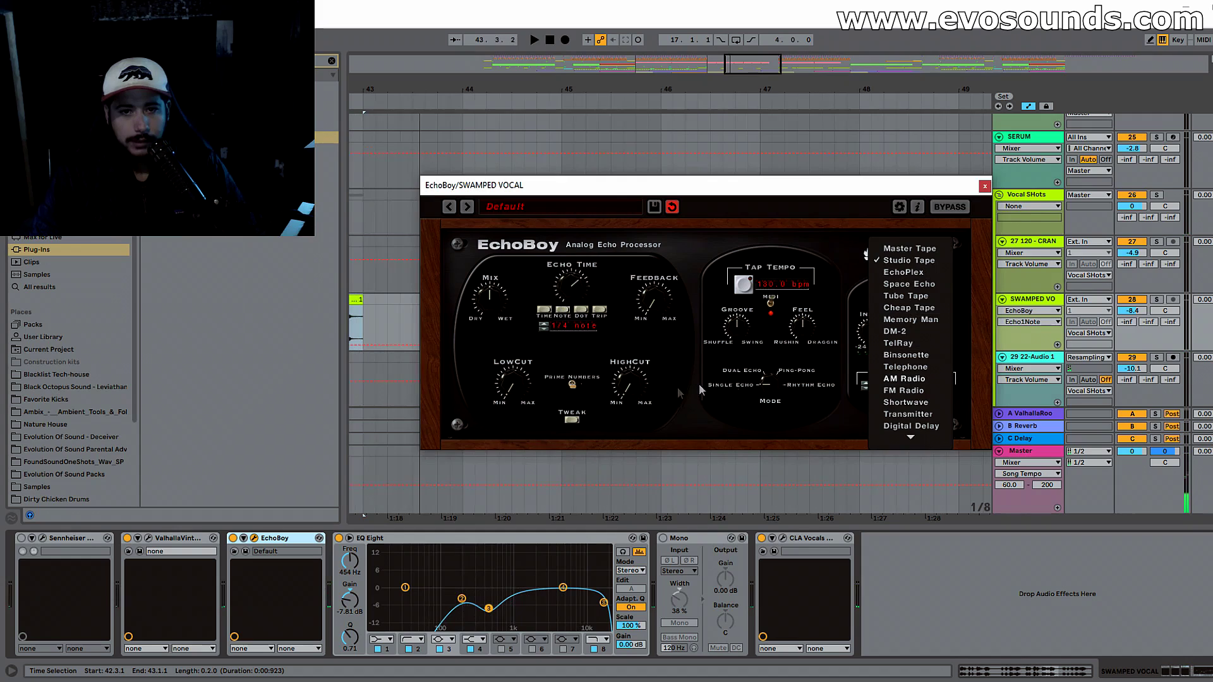
click(741, 405)
drag(766, 386, 795, 355)
key(space)
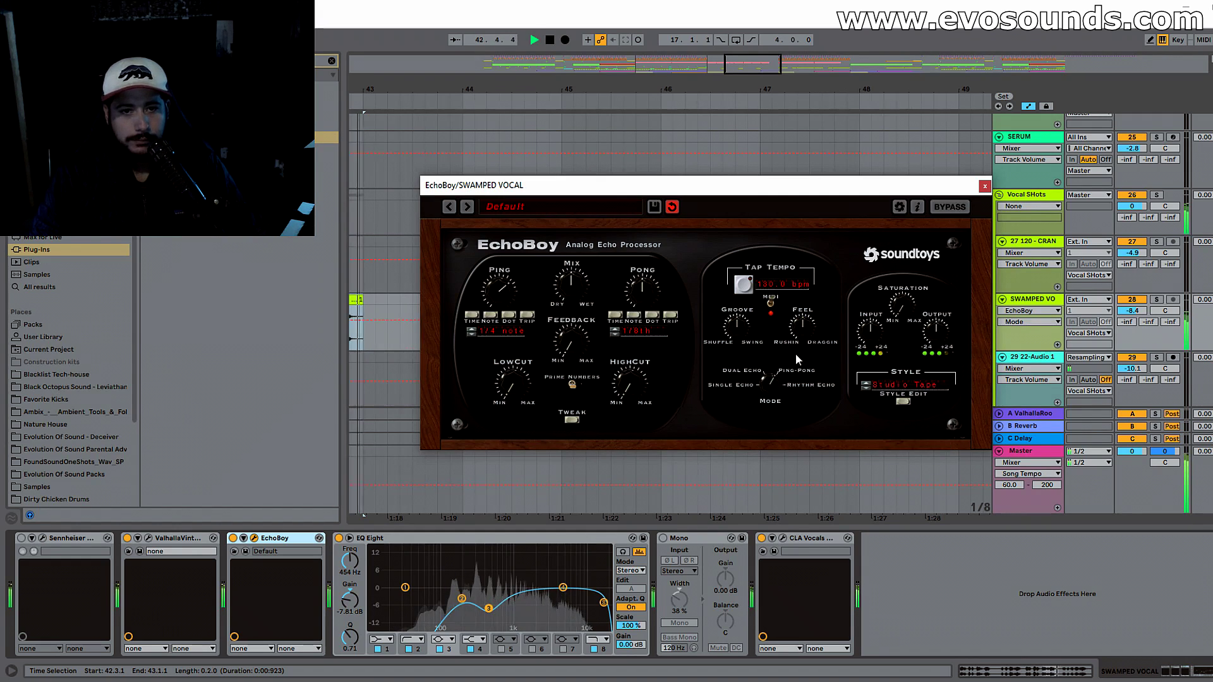
key(space)
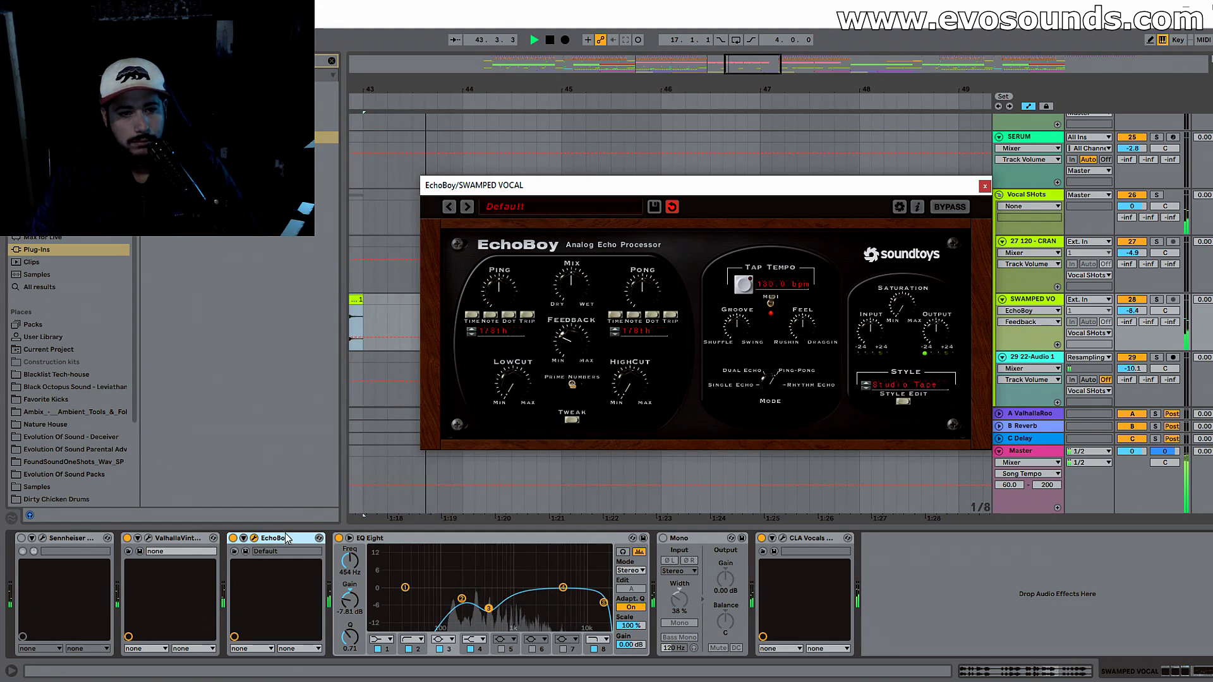
Step: Move EchoBoy ahead of ValhallaVintageVerb in the SWAMPED VOCAL chain and play the phrase
click(156, 538)
key(space)
drag(157, 539, 246, 507)
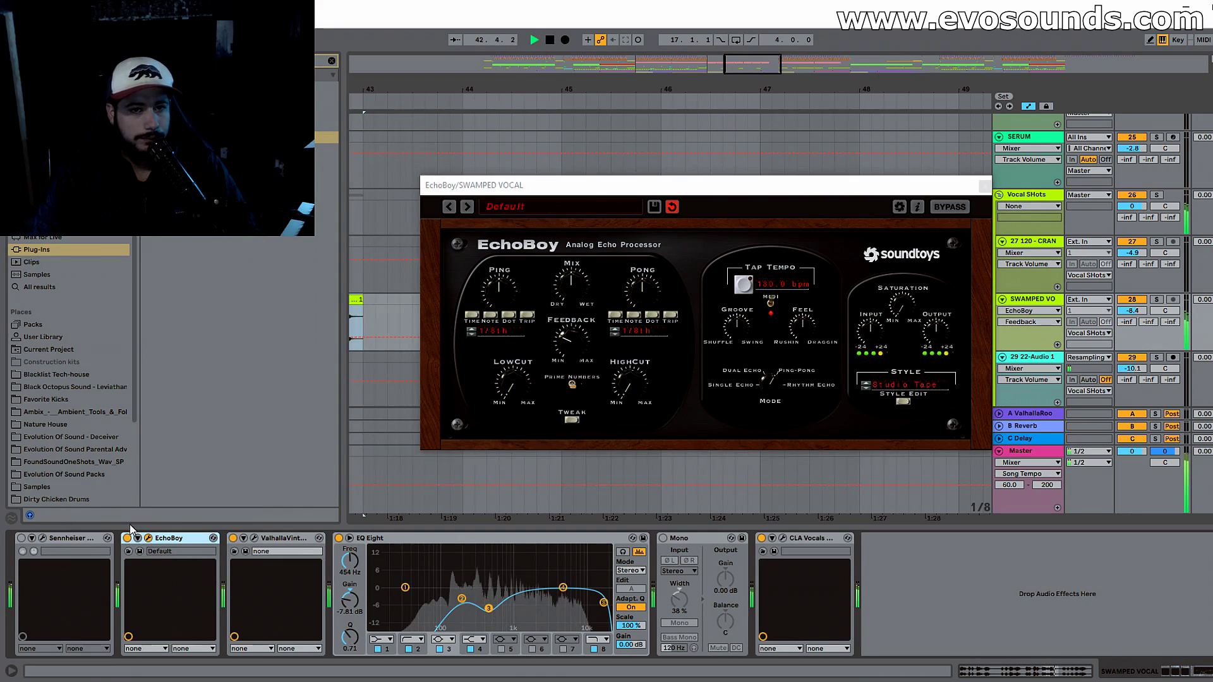
key(space)
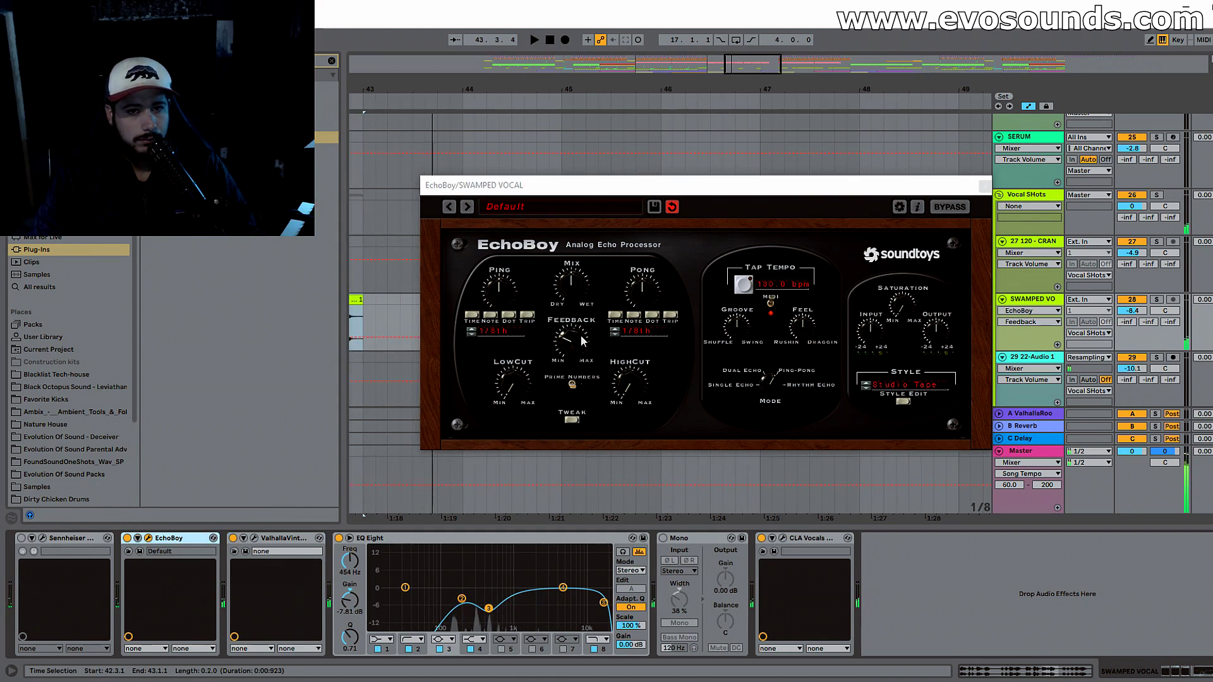
Step: Adjust EchoBoy's high cut, lower EQ Eight's band 8 high cut to 5.27 kHz, and audition the vocal
click(636, 390)
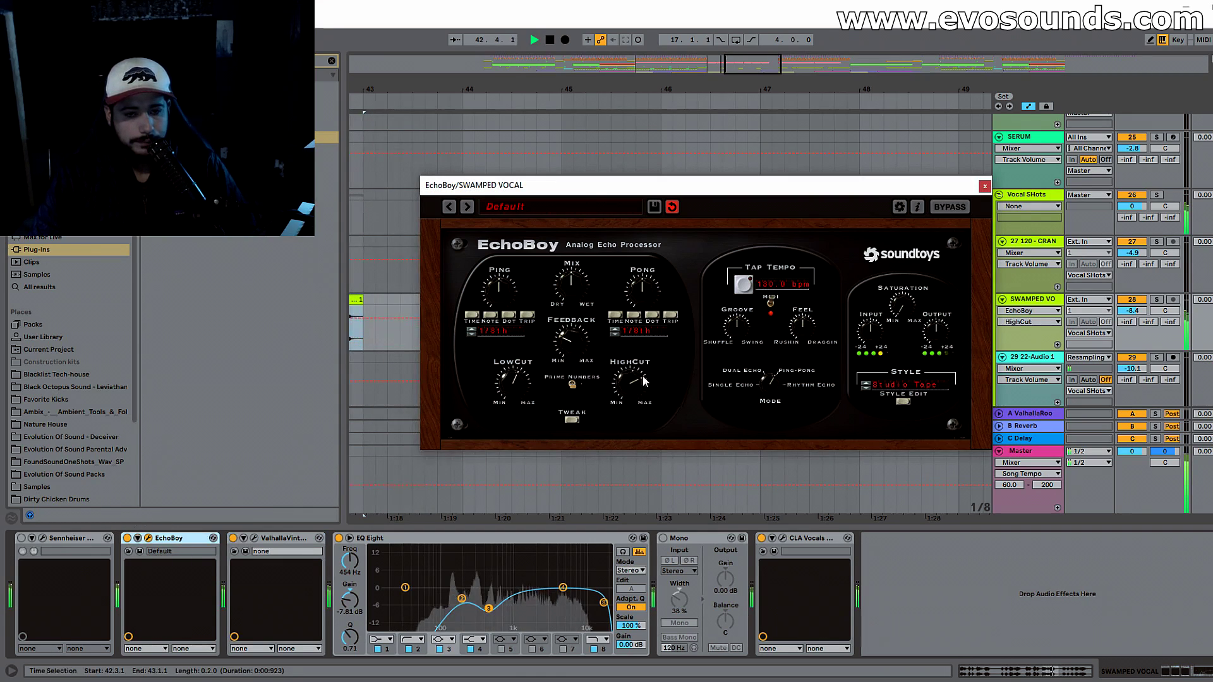
key(space)
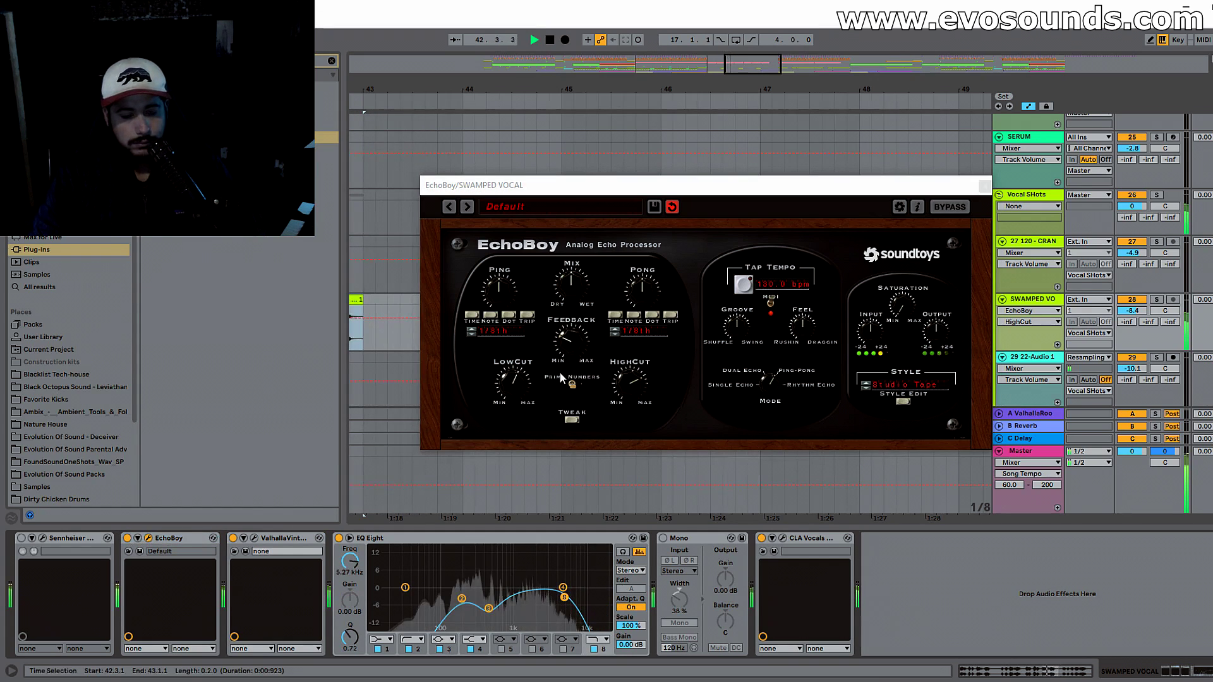
key(space)
Step: Set EchoBoy's style to Space Echo, fine-tune its feedback during playback, and close its window
click(573, 340)
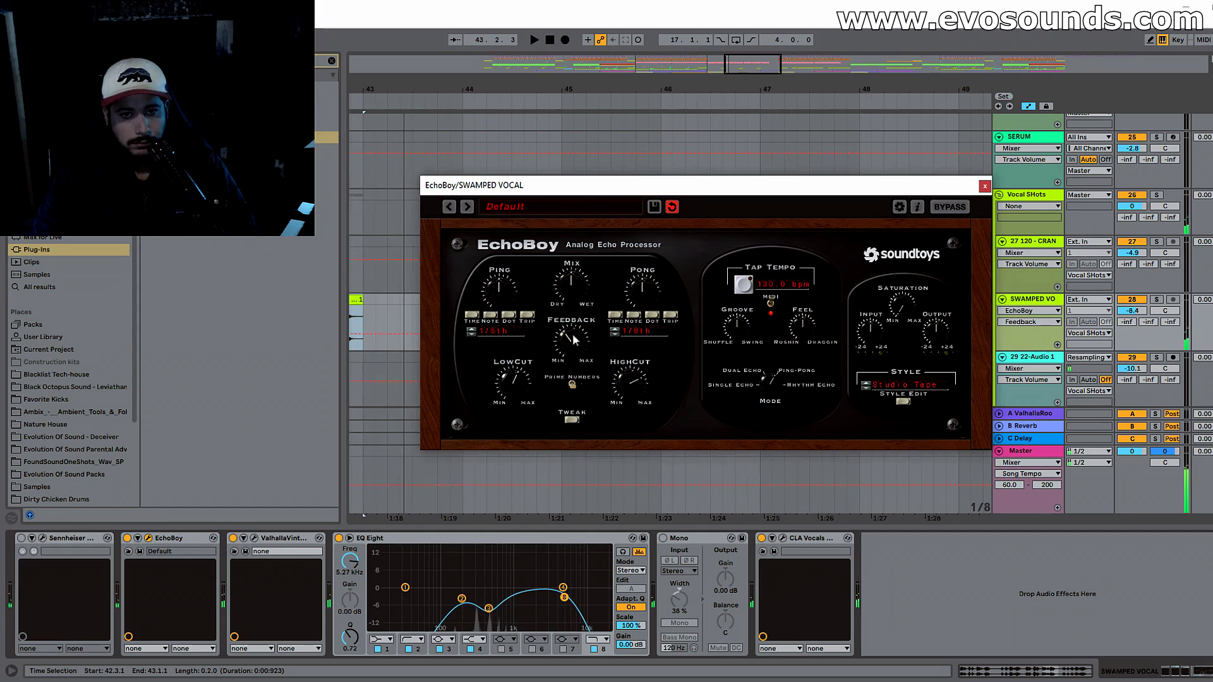
key(space)
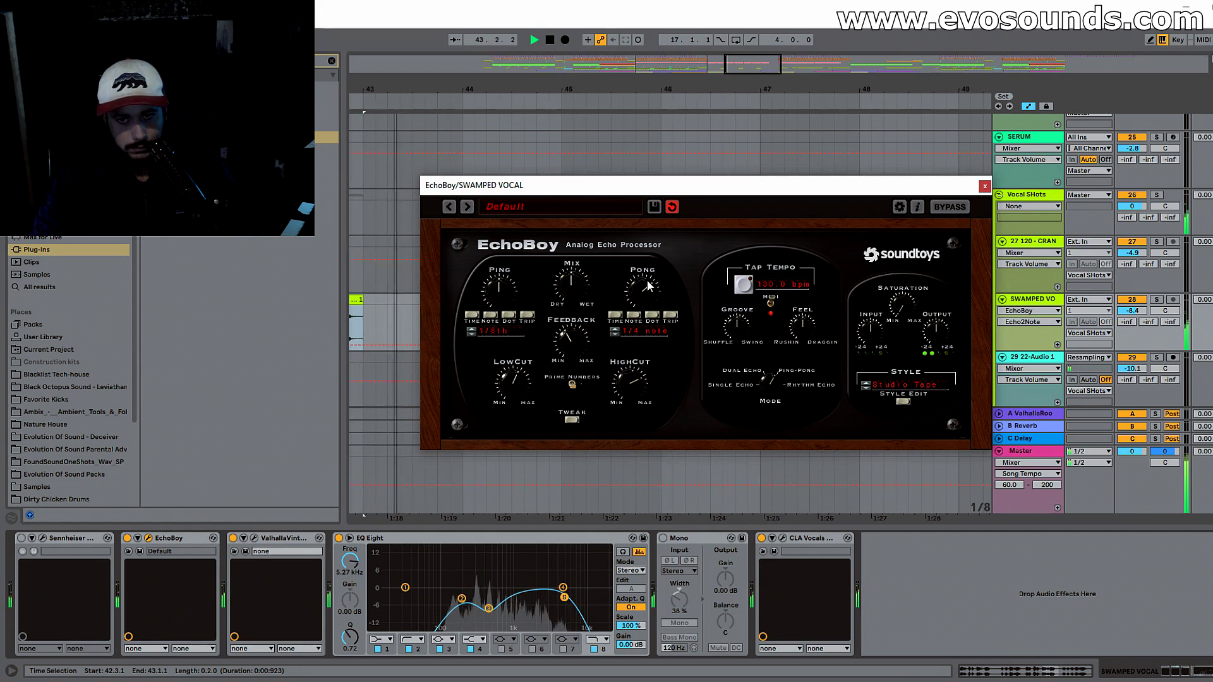
key(space)
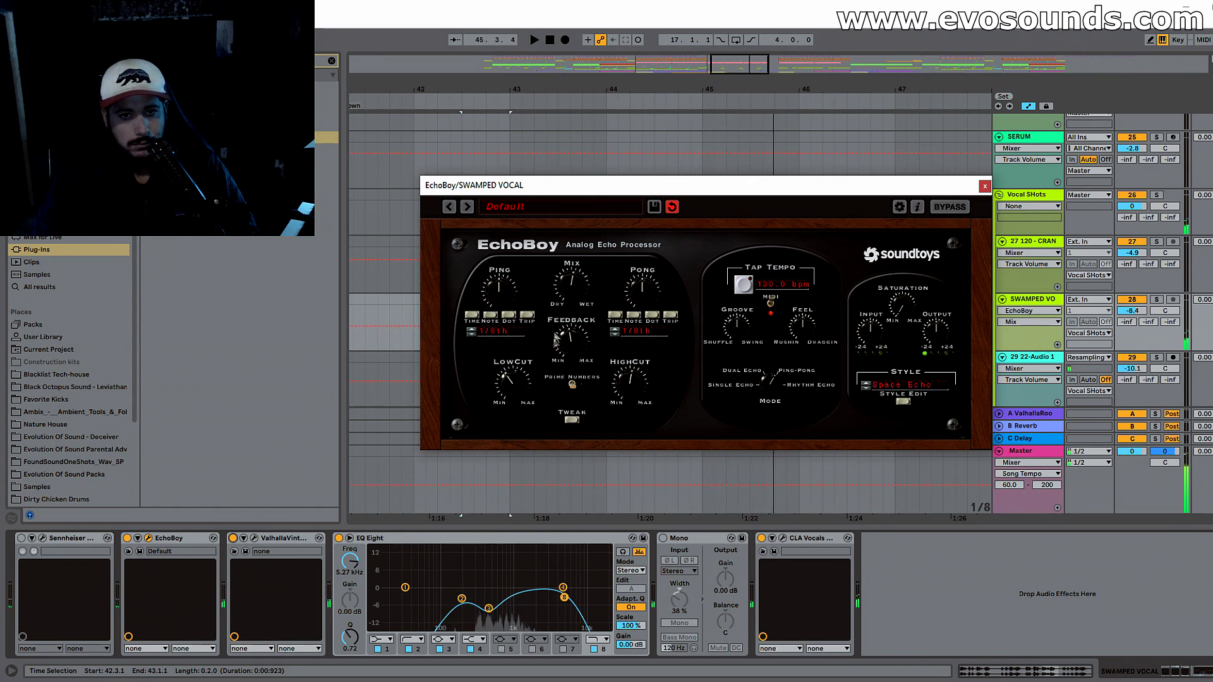
key(space)
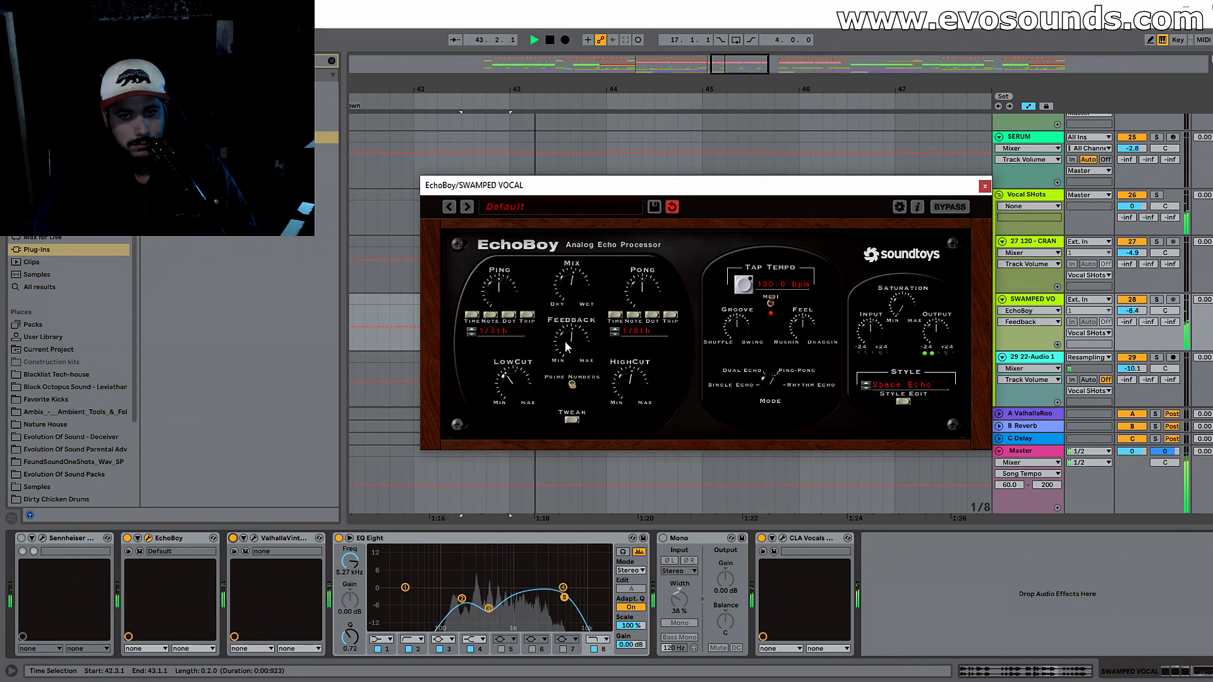
click(743, 320)
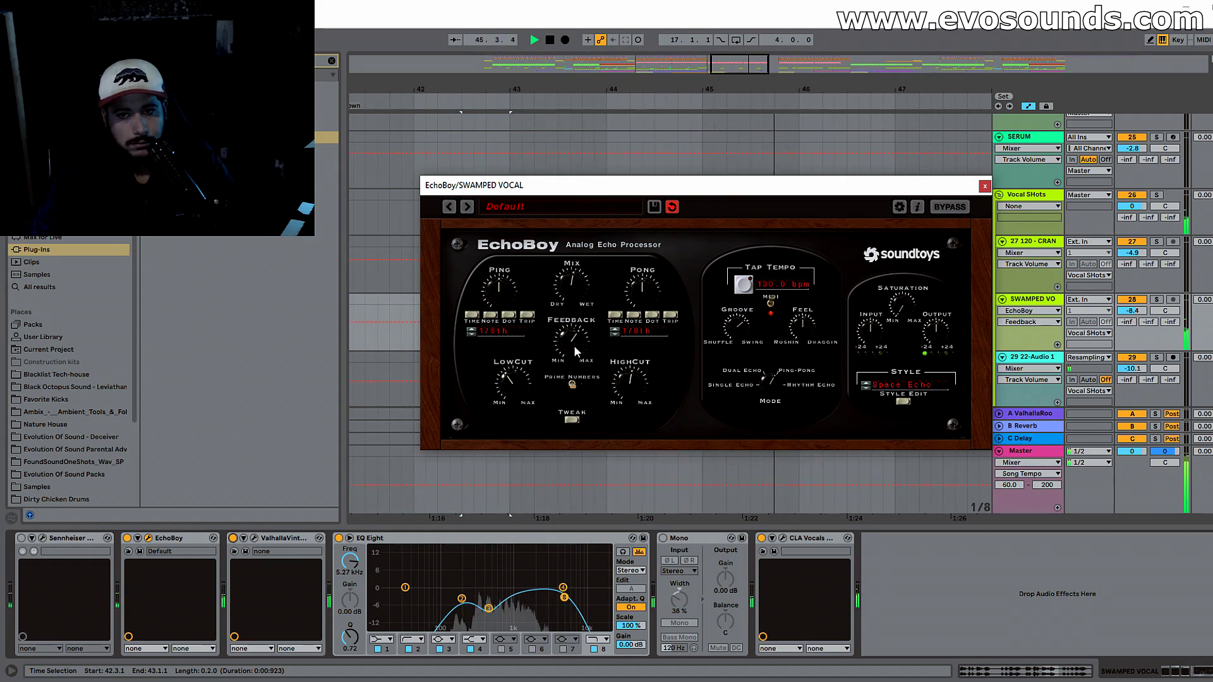
click(984, 187)
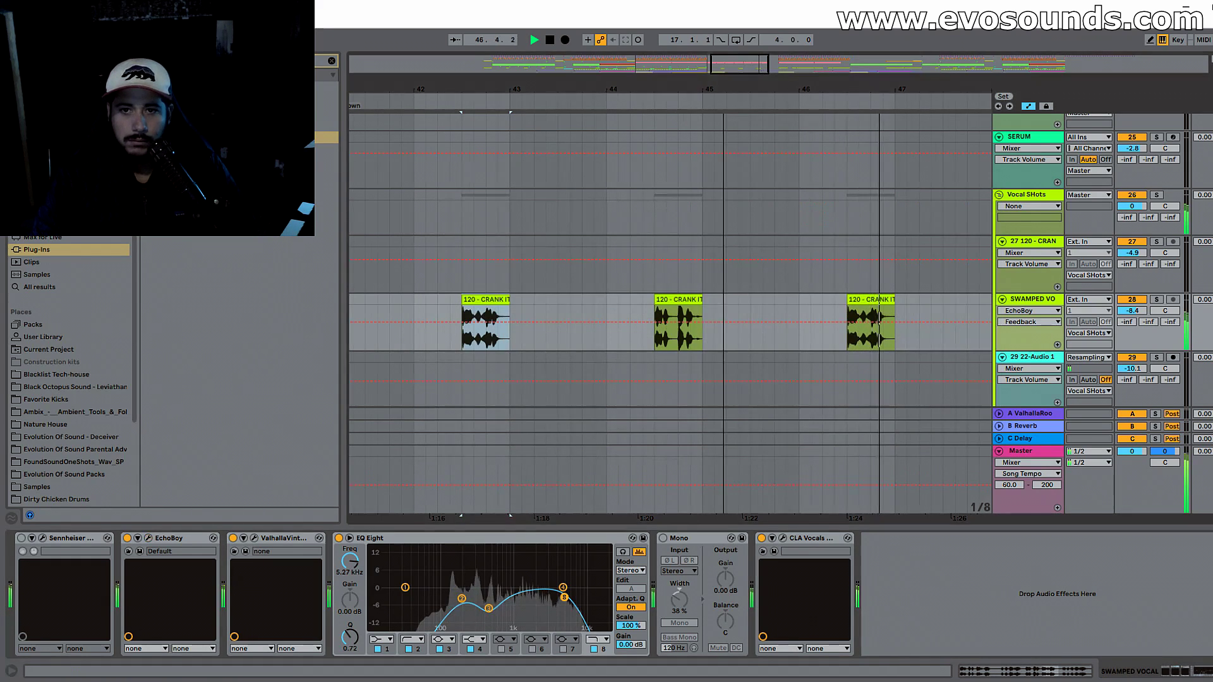
Step: Try a copy of the bar 49 CRANK IT clip at bar 48 on track 27, and delete it after listening
key(minus)
key(minus)
click(1031, 243)
click(1031, 300)
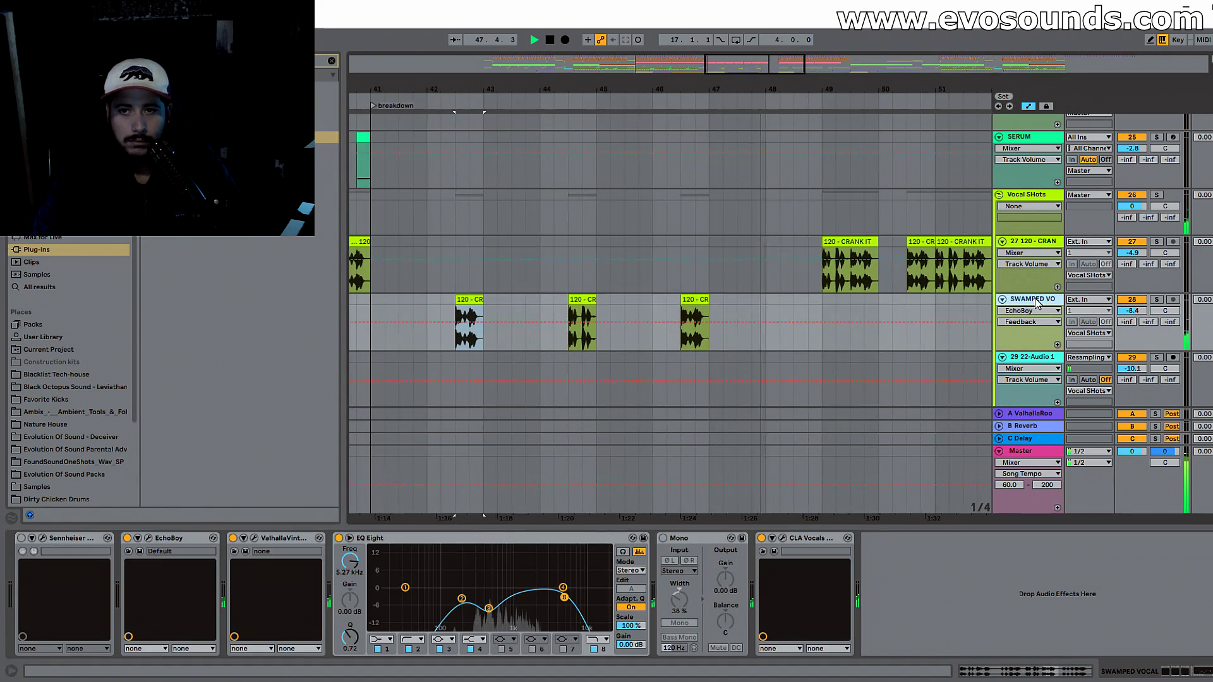
click(582, 300)
click(841, 242)
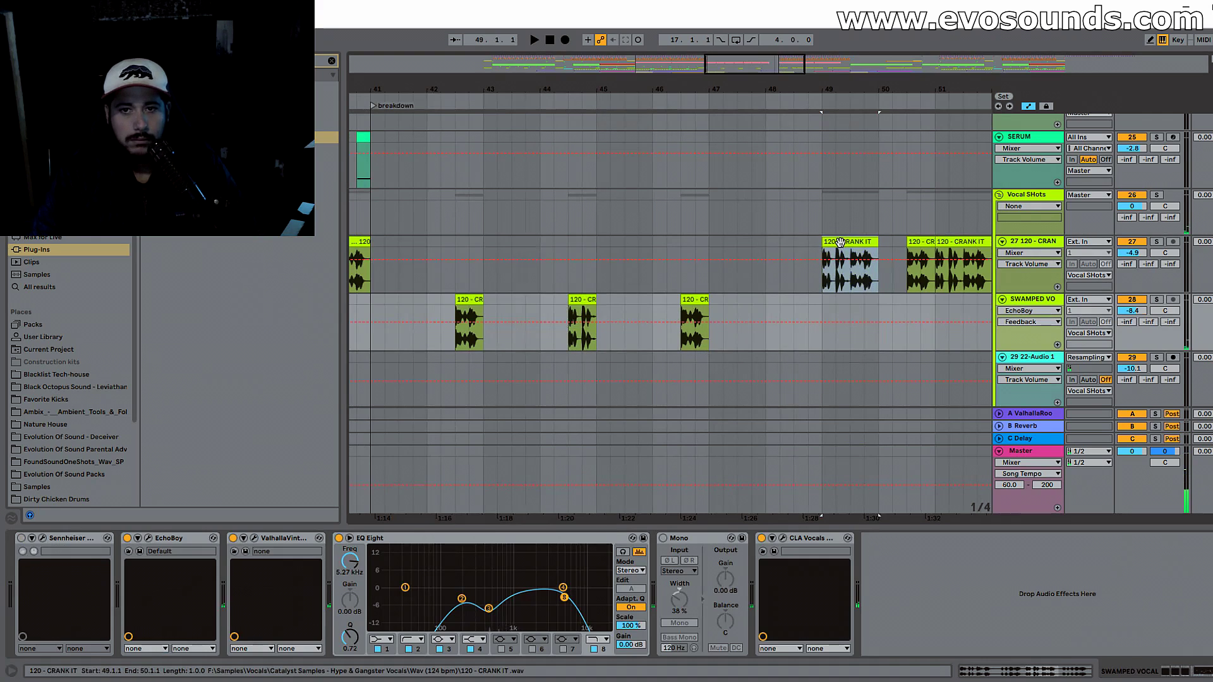
key(ctrl+c)
click(778, 246)
key(ctrl+v)
key(space)
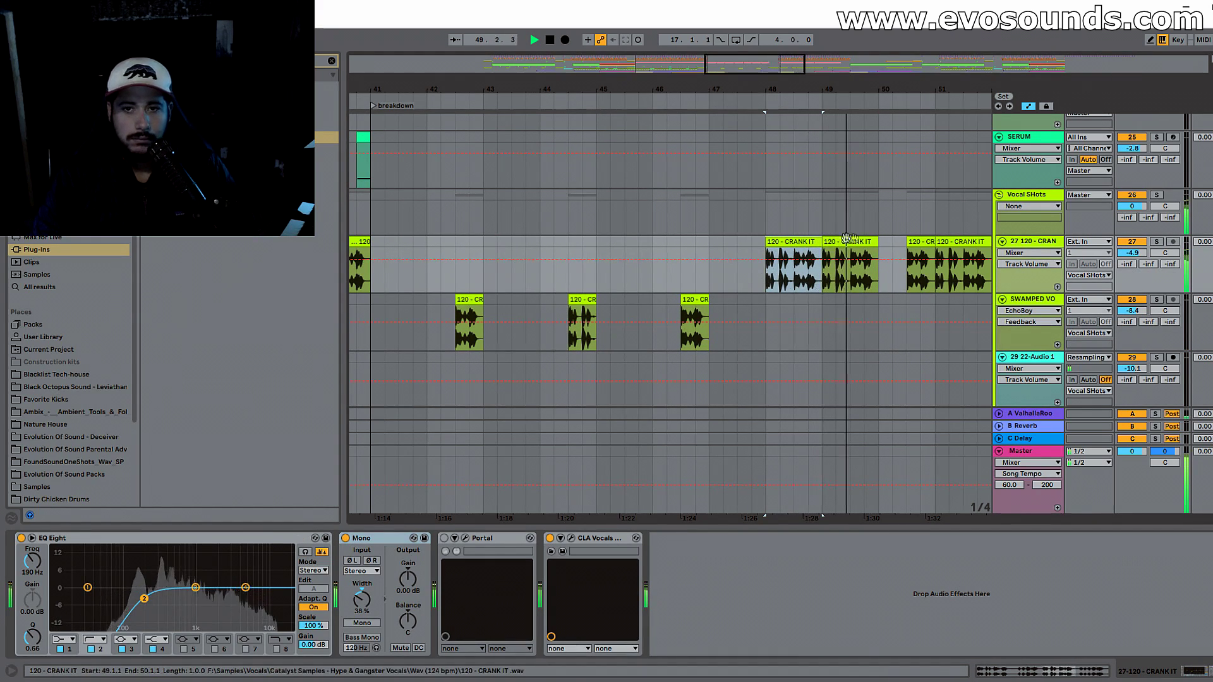
key(space)
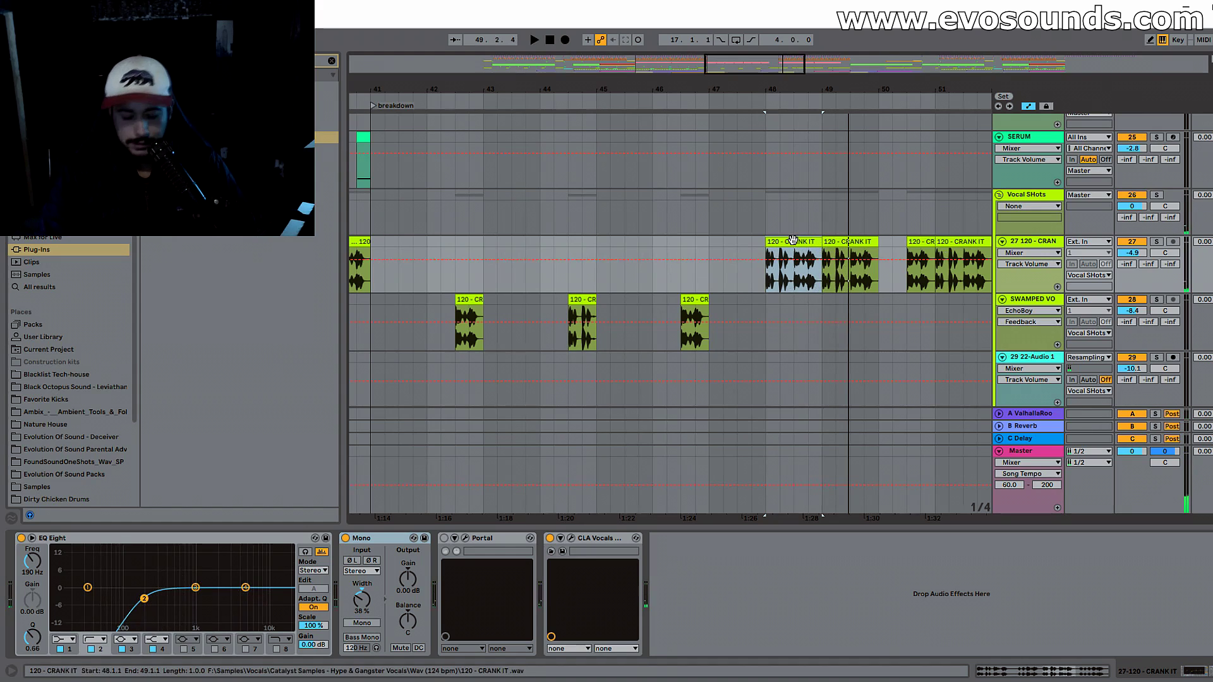
key(Delete)
Step: Play from bar 46.3 and lower the SWAMPED VOCAL track to -9.3 dB
click(681, 243)
key(space)
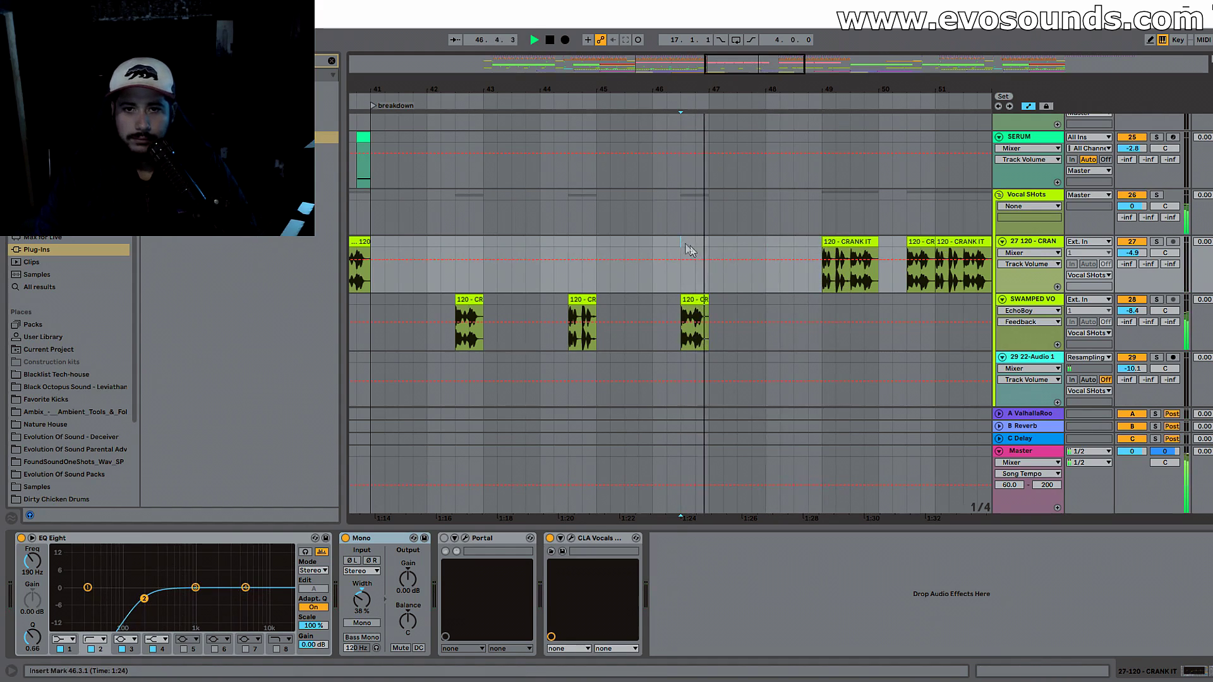
click(1054, 302)
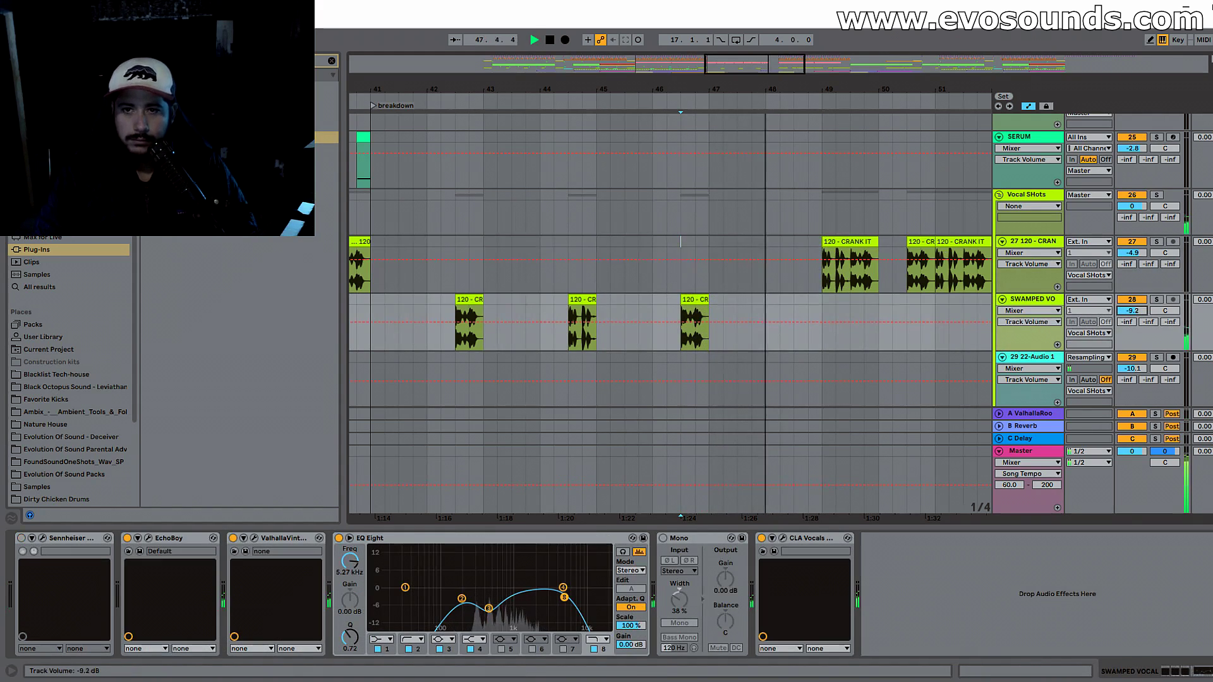
Step: Copy the one-bar CRANK IT clip from bar 40 to bar 48 on track 27
drag(751, 88, 712, 70)
click(421, 242)
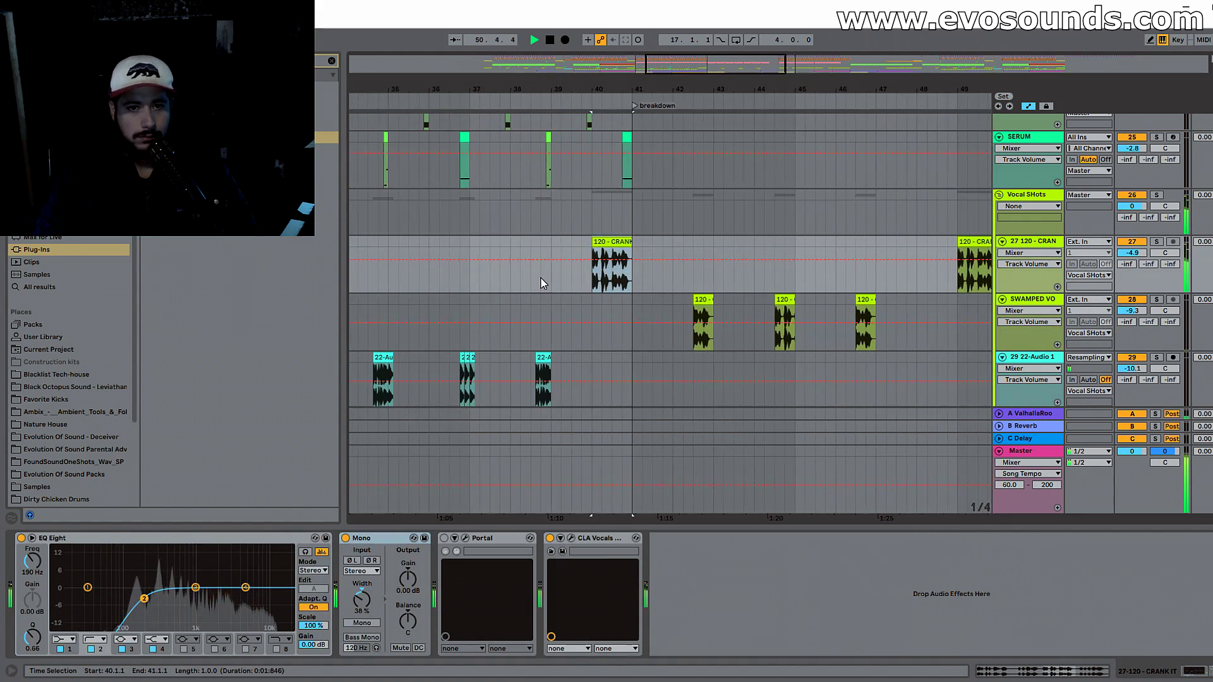
click(542, 358)
key(space)
scroll(560, 333, down, 4)
scroll(524, 303, up, 2)
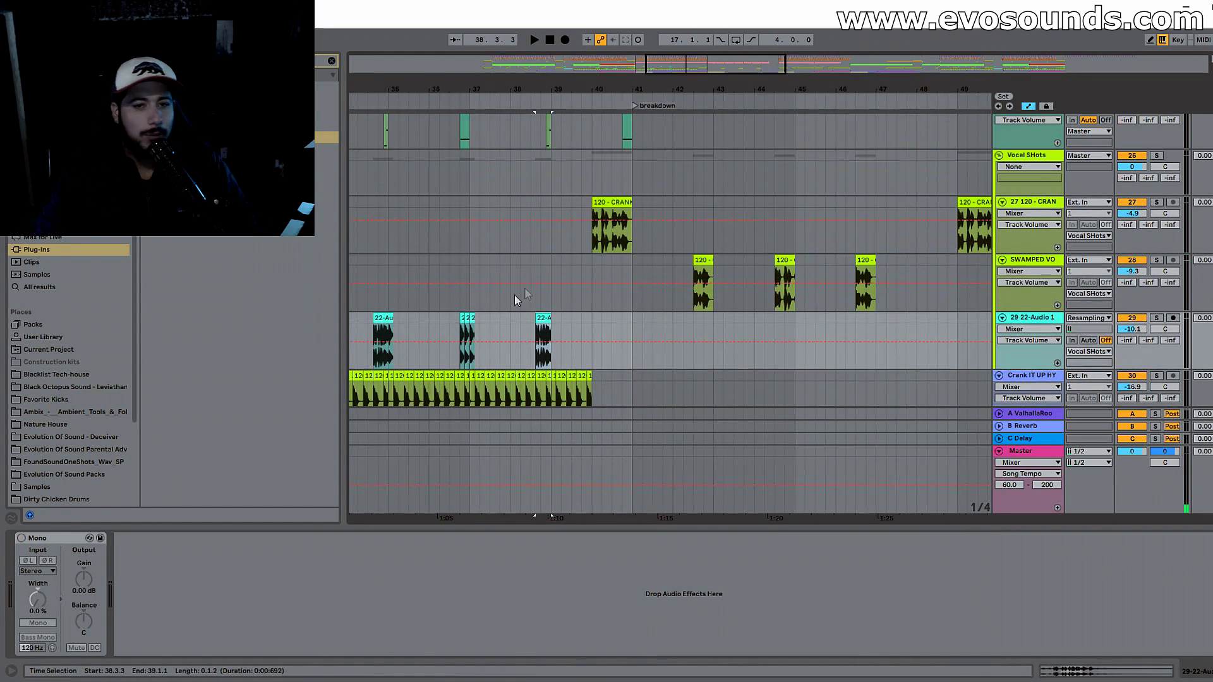
mouse_move(628, 202)
mouse_down()
mouse_move(665, 222)
mouse_move(673, 243)
mouse_move(631, 209)
mouse_up()
click(918, 239)
key(ctrl+v)
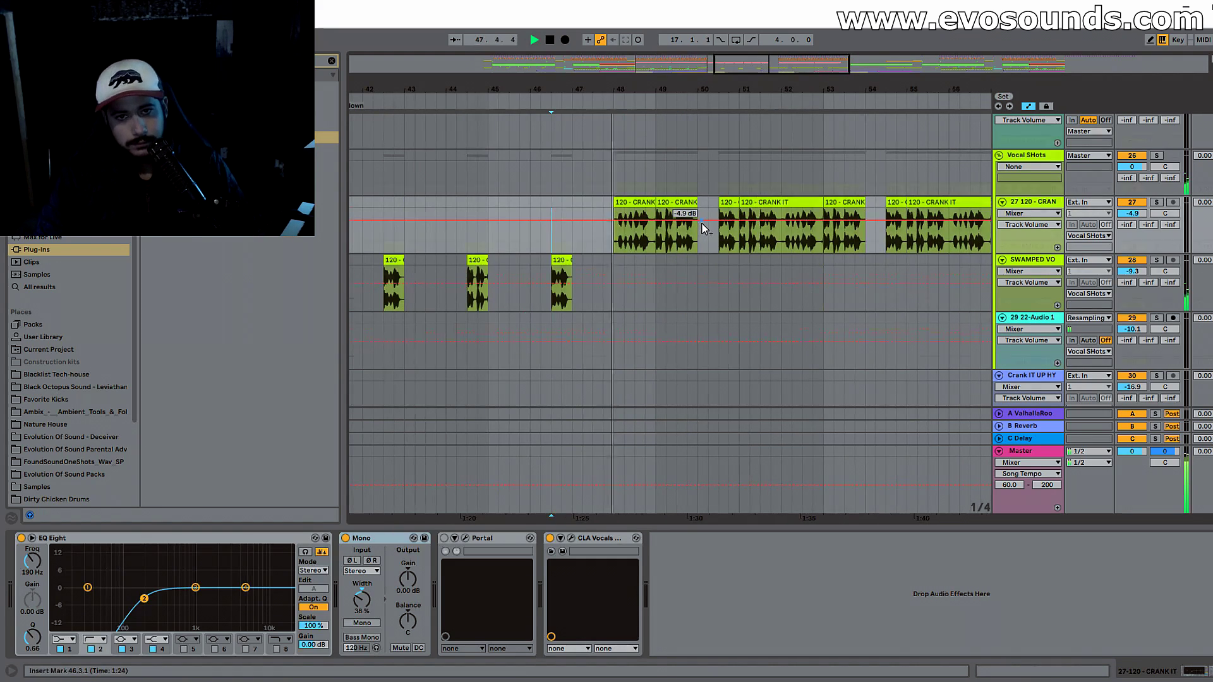
Step: Play through the breakdown's vocals and pads, and inspect the Pad/chord? track's EQ Eight band 8 frequency automation
scroll(703, 226, down, 1)
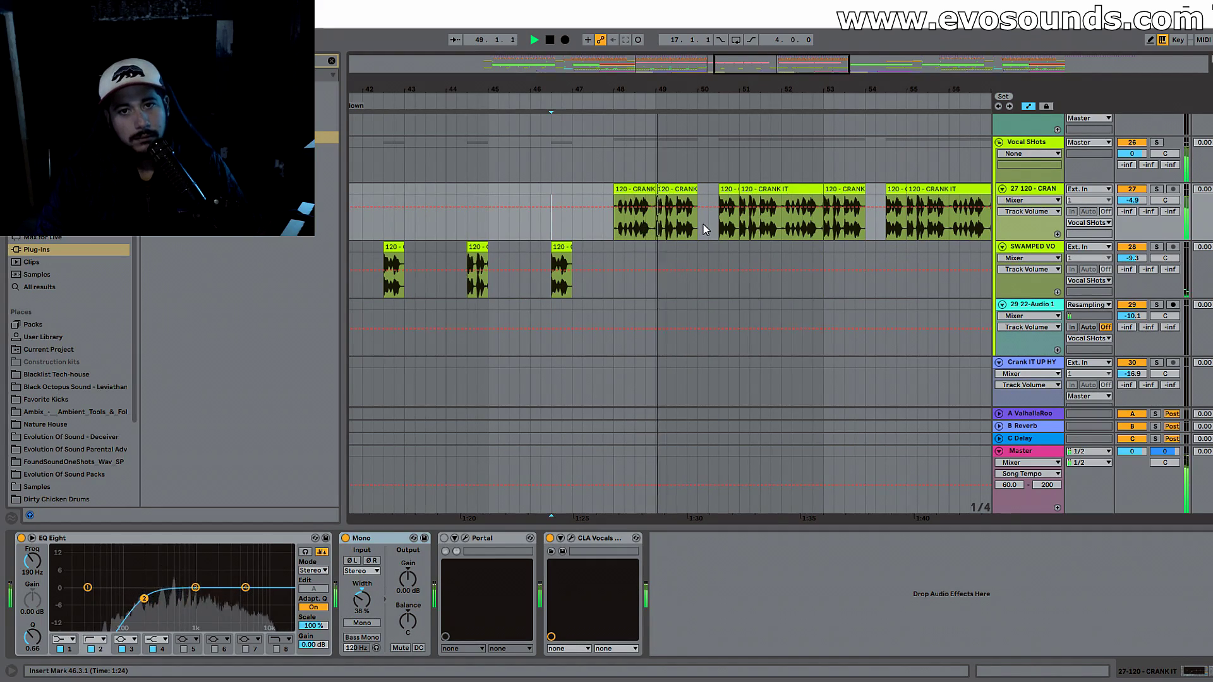
scroll(704, 225, up, 12)
scroll(742, 209, down, 13)
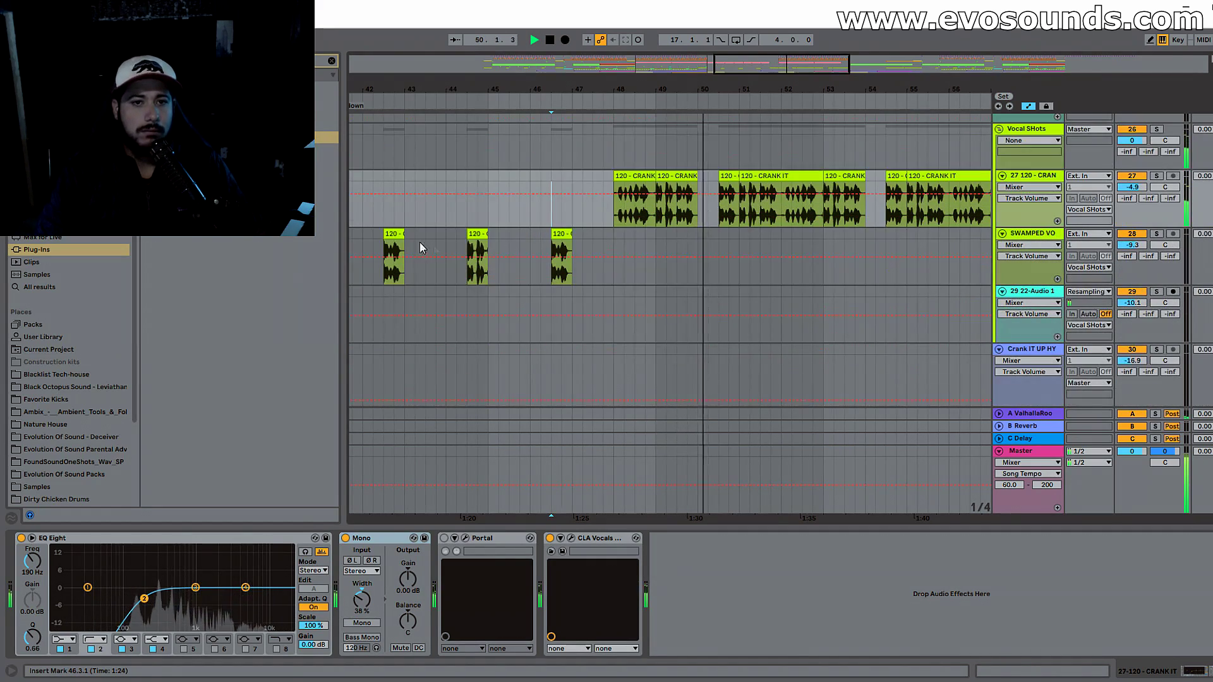
drag(771, 96, 791, 70)
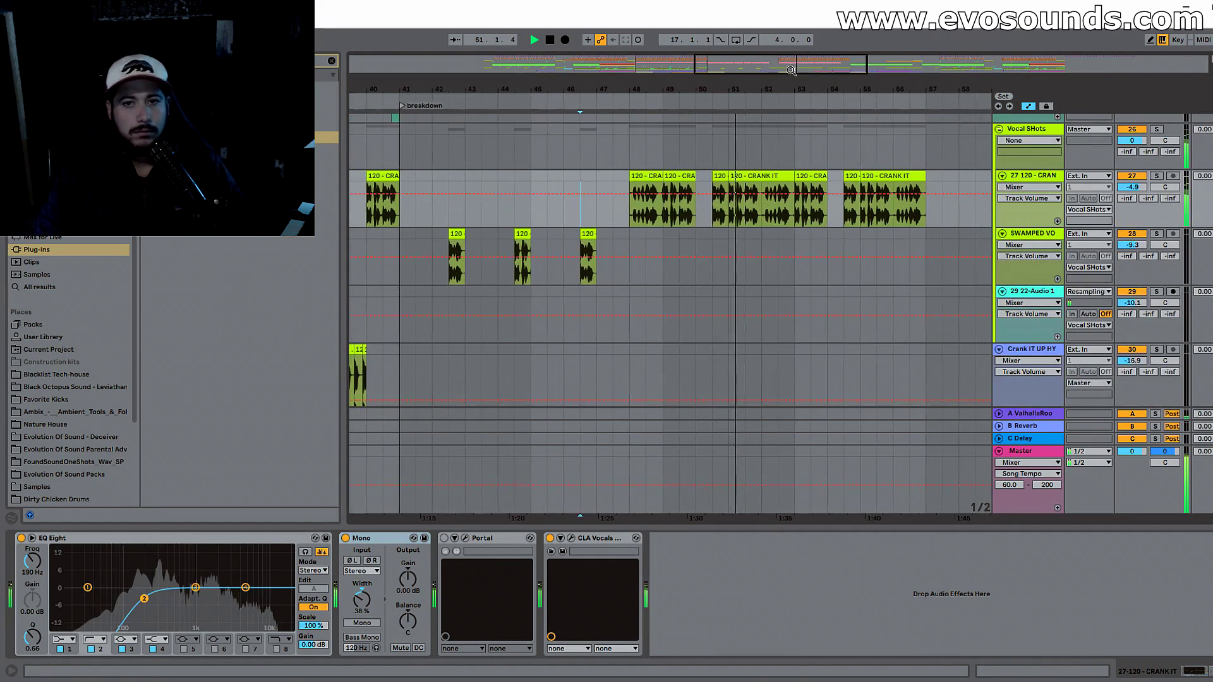
scroll(761, 254, up, 10)
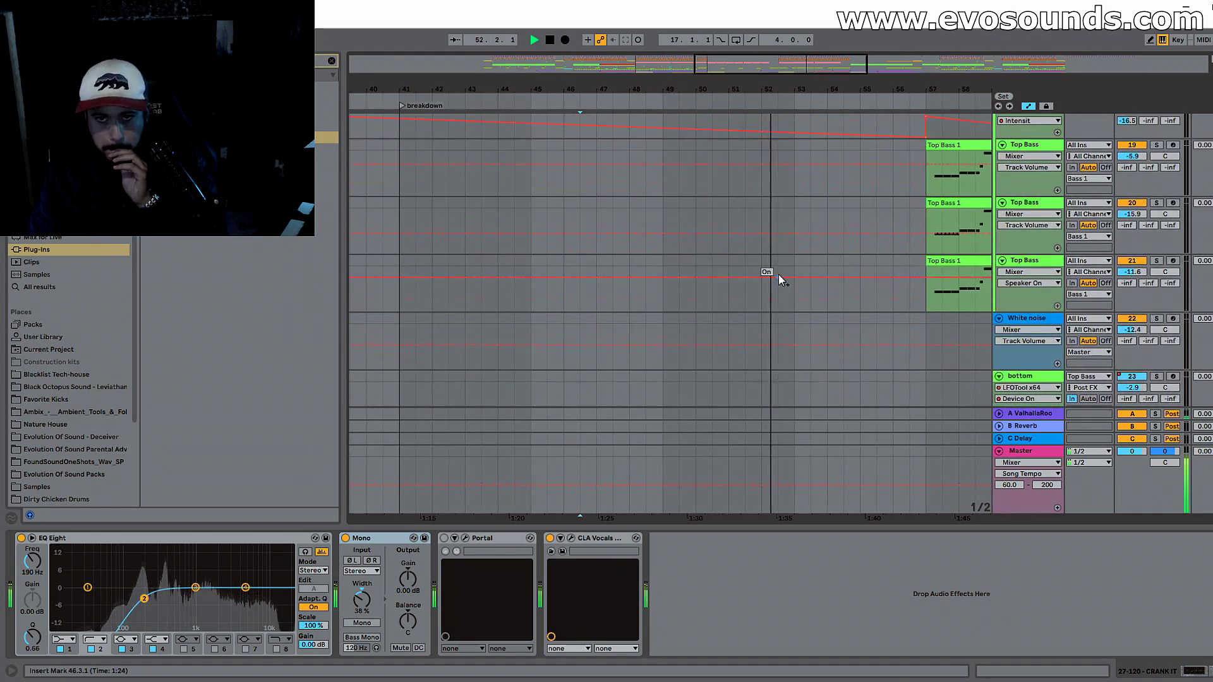
scroll(783, 279, up, 8)
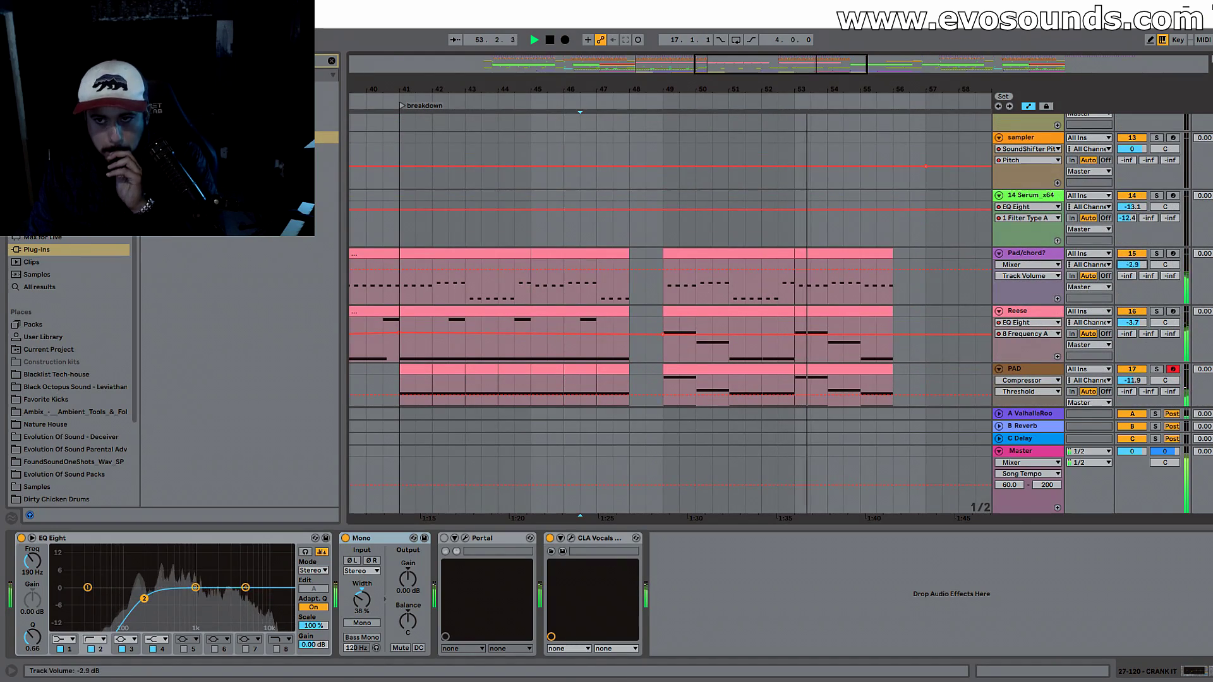
click(1042, 254)
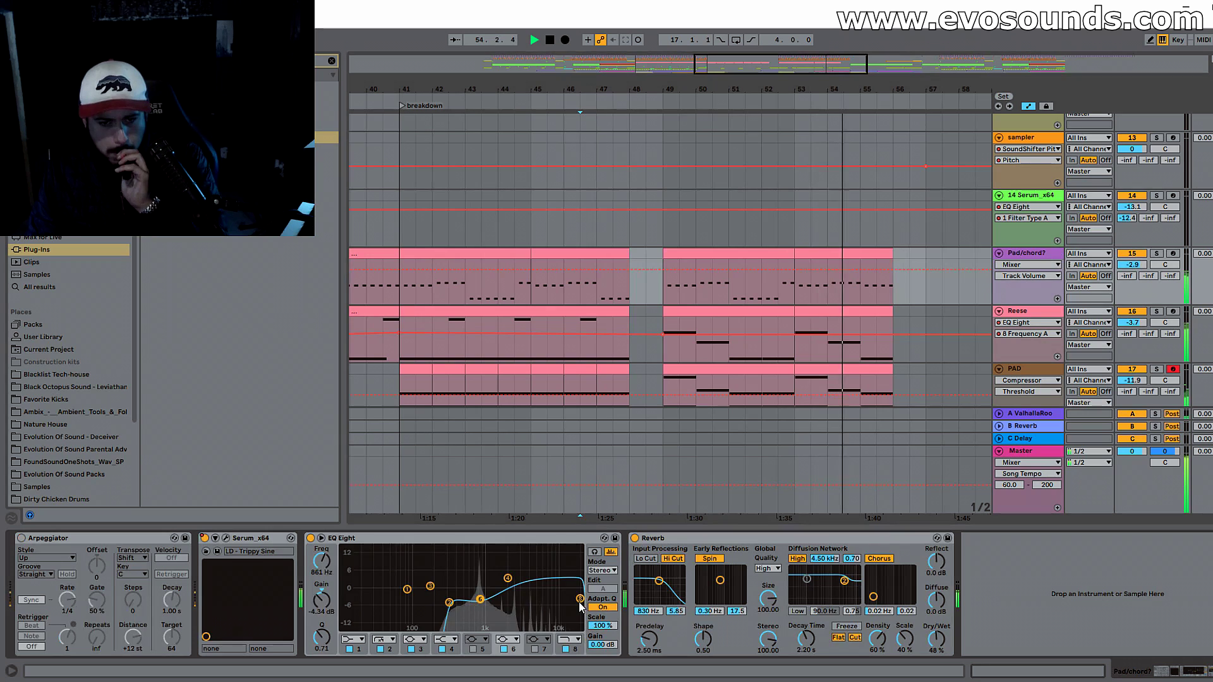
click(580, 599)
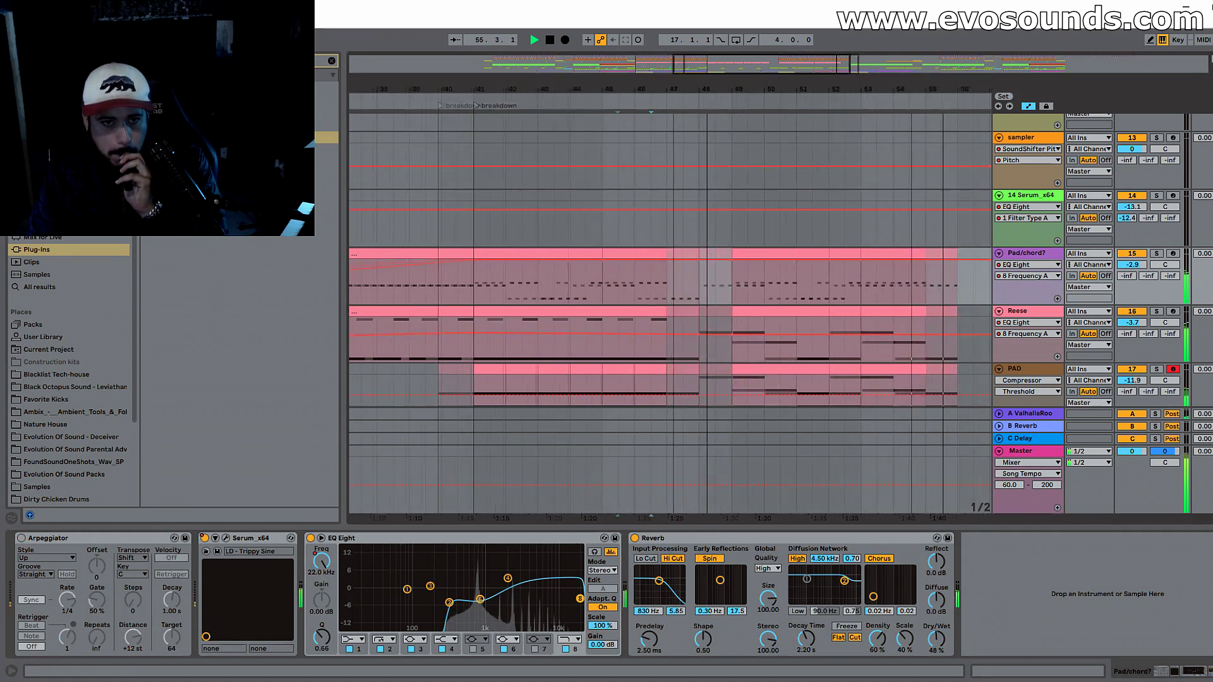
Step: Extend the Pad/chord? clip that starts at bar 53 by one bar so it ends at bar 57
drag(197, 153, 260, 142)
click(904, 254)
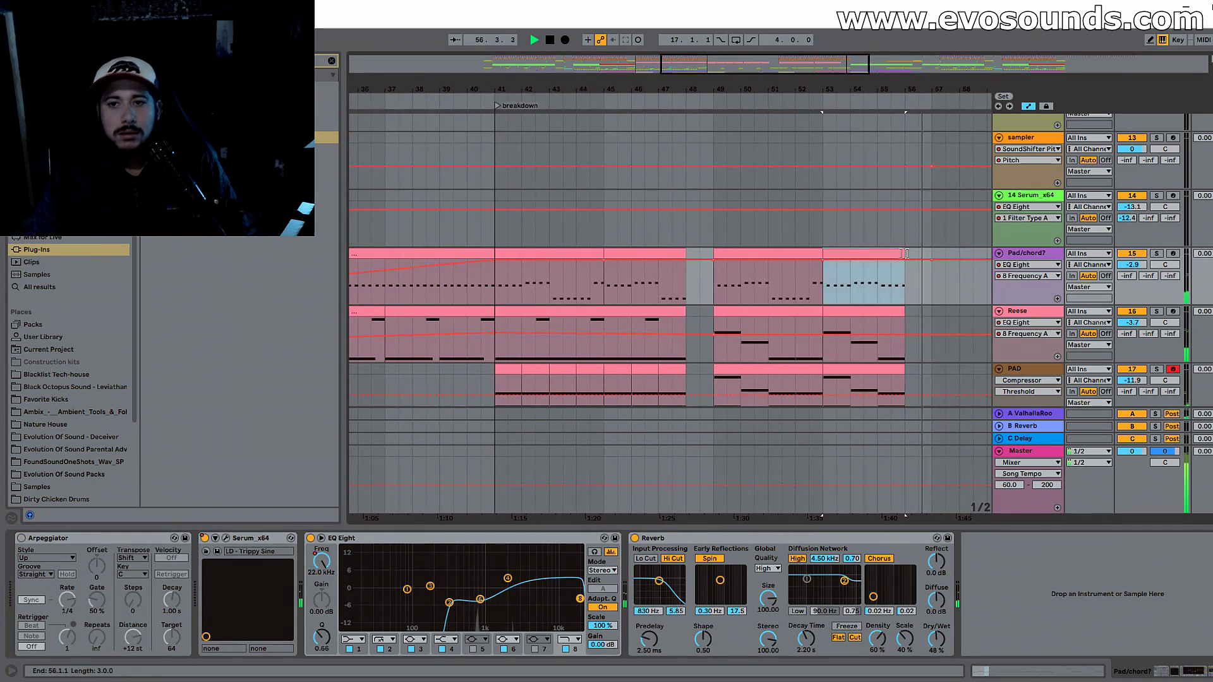
drag(906, 254, 932, 253)
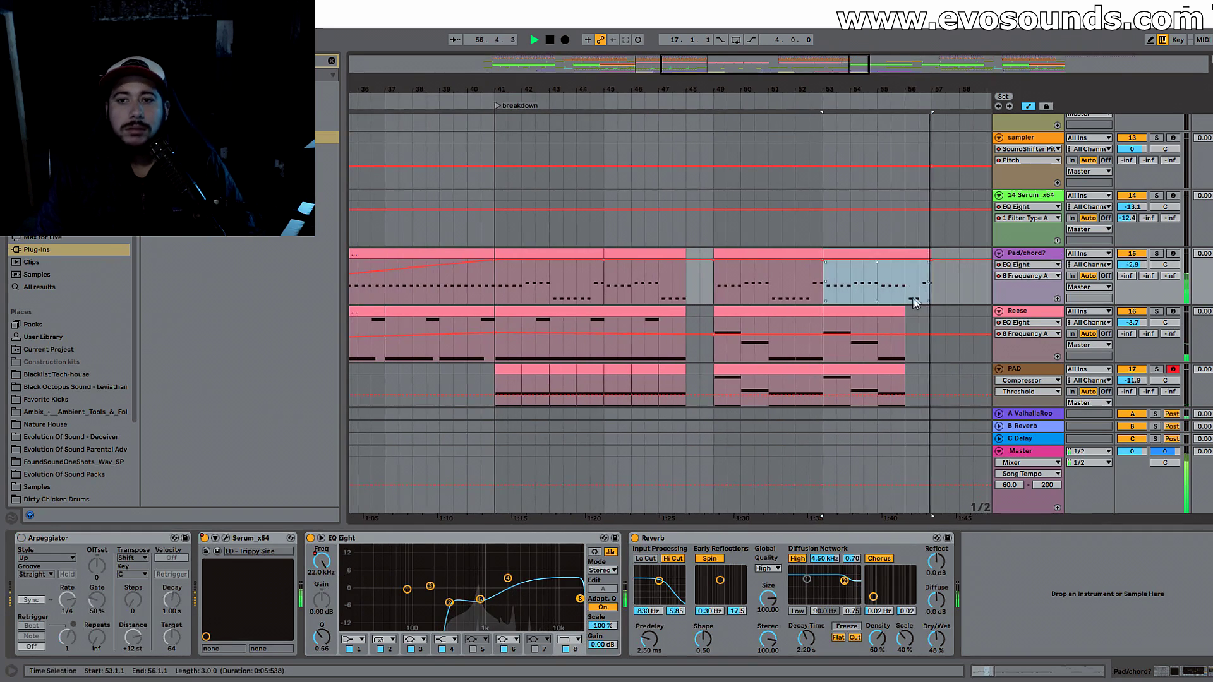
Step: Solo SWAMPED VOCAL and play the breakdown from its first clip at bar 42.3
double_click(912, 253)
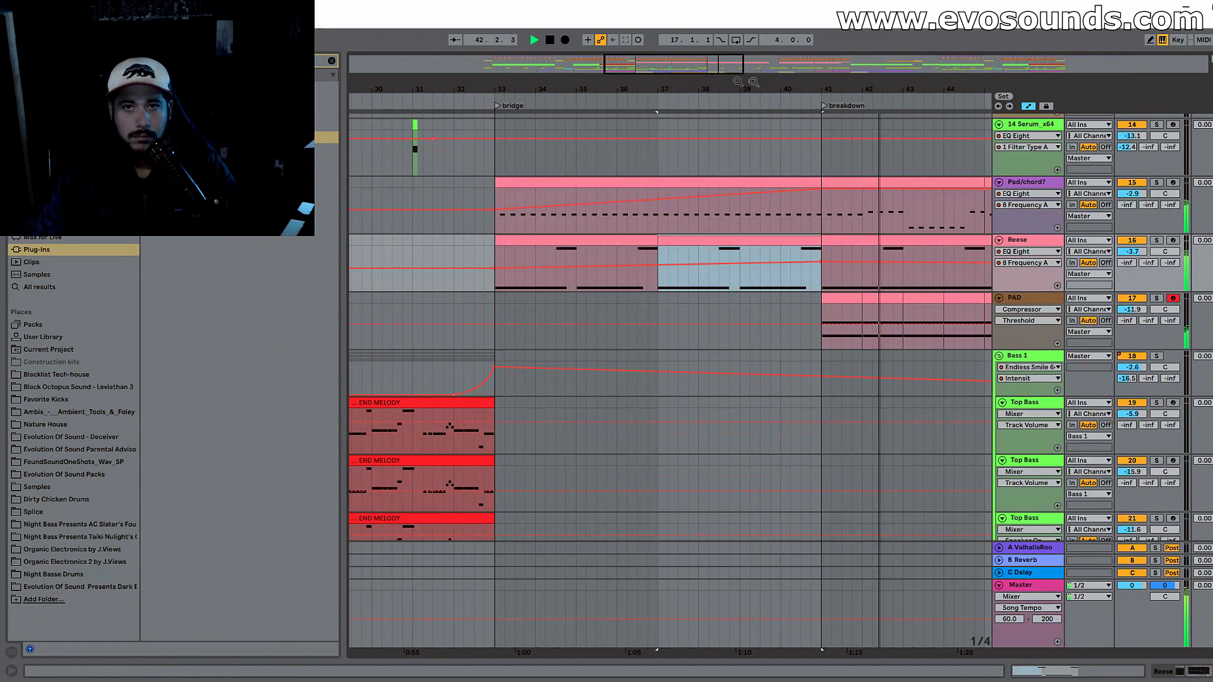
scroll(670, 379, left, 5)
scroll(875, 309, down, 10)
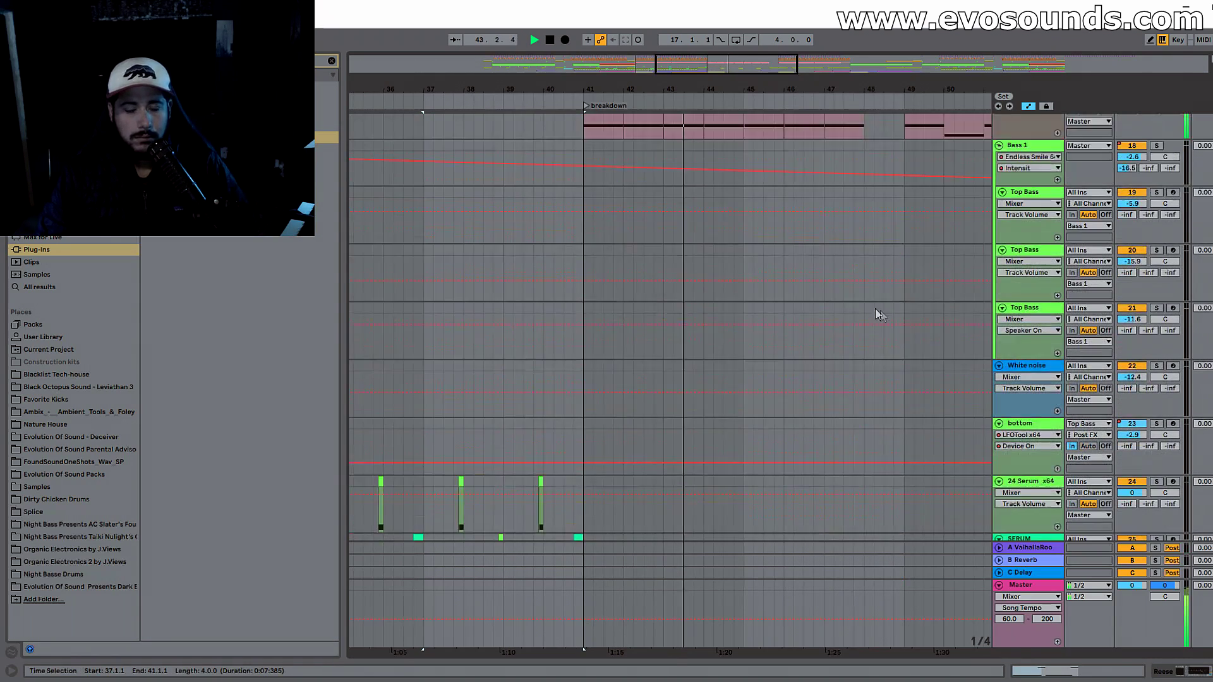
click(565, 385)
click(651, 386)
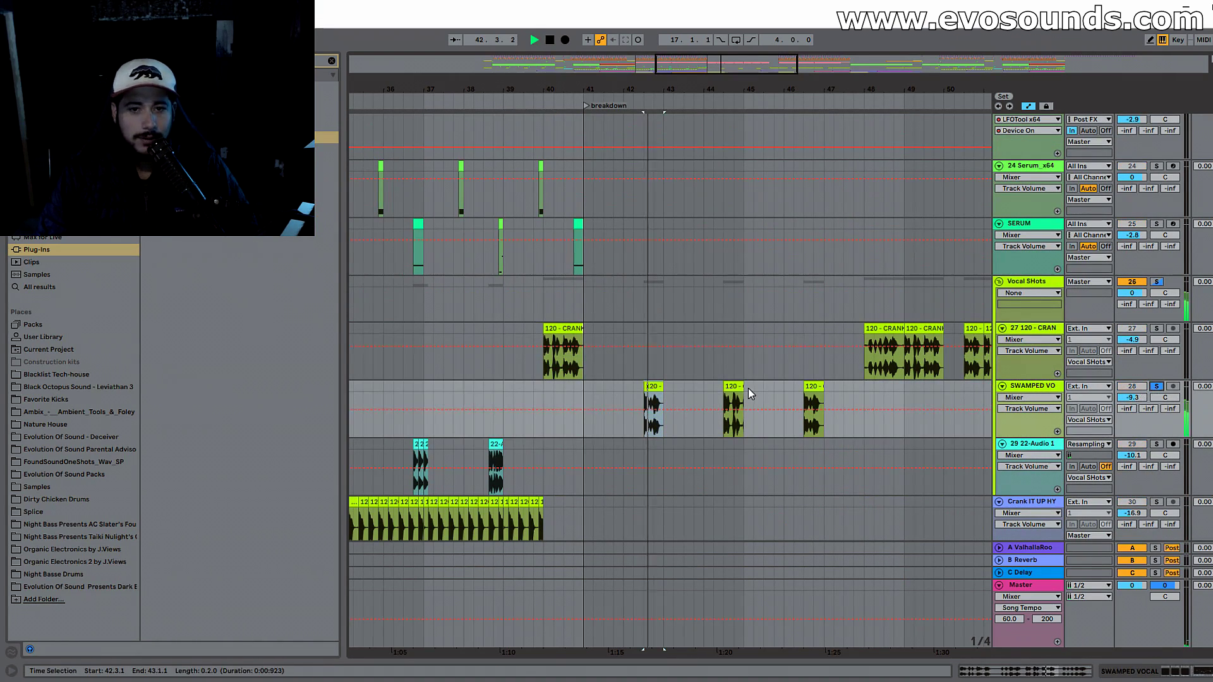
Step: Switch on the Sennheiser device on SWAMPED VOCAL while it plays and take the track out of solo
key(space)
double_click(1019, 386)
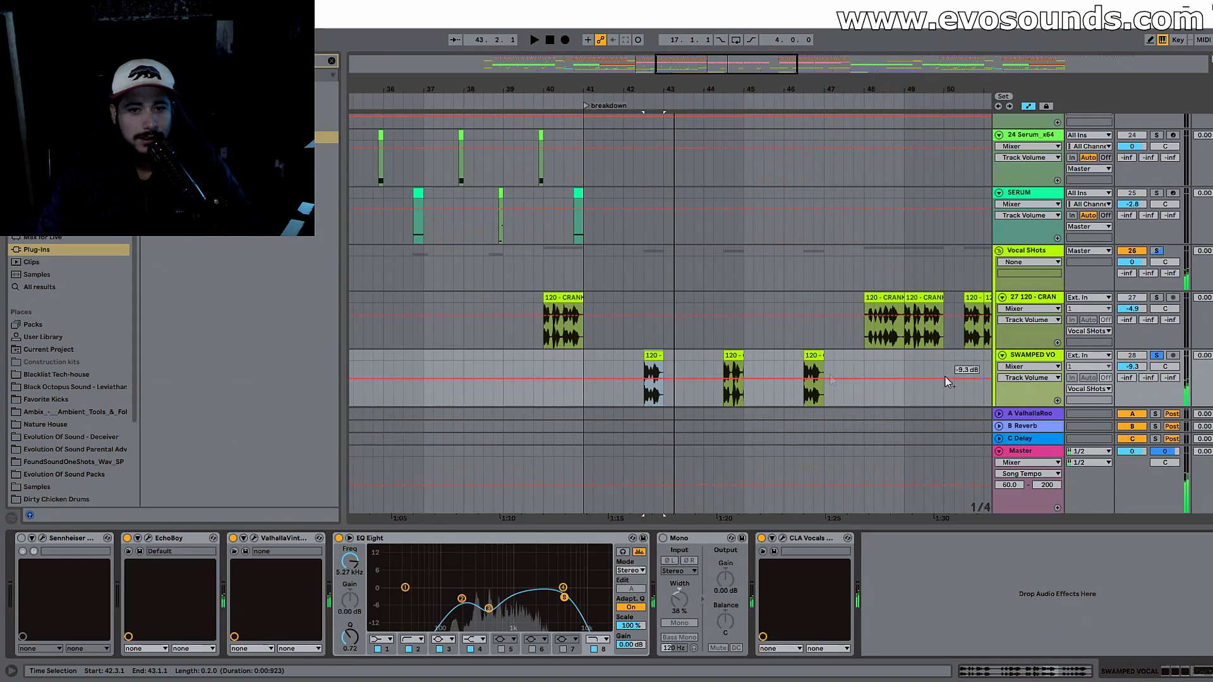
key(space)
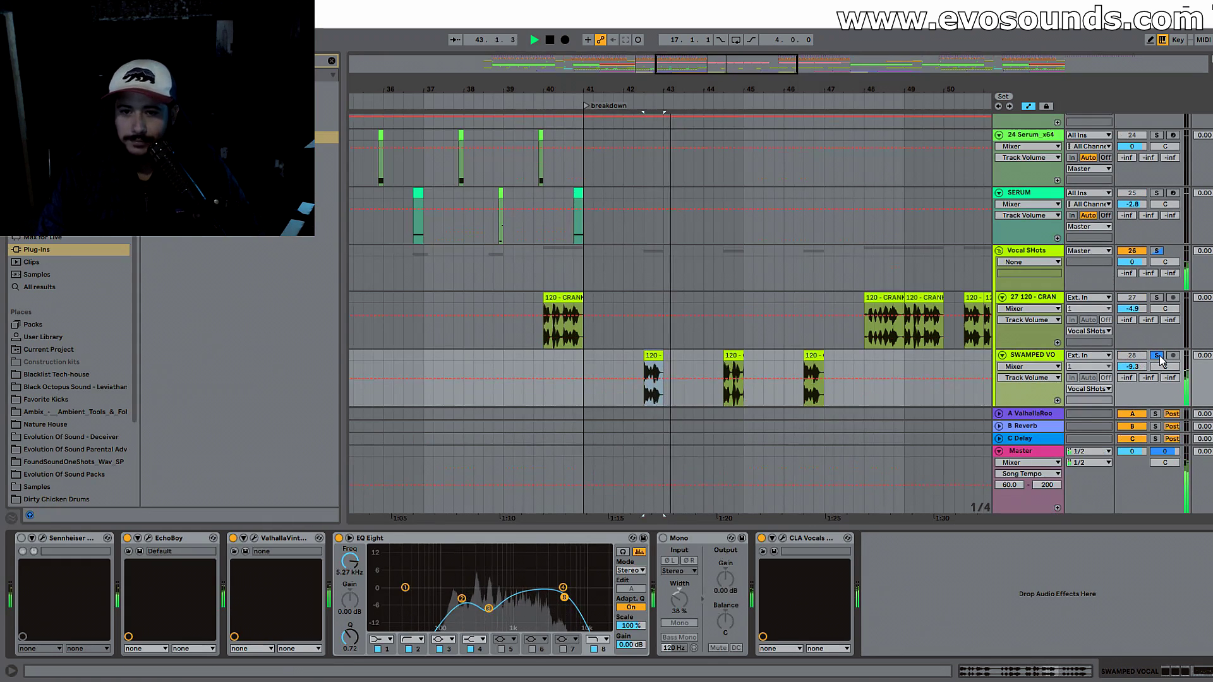
click(21, 537)
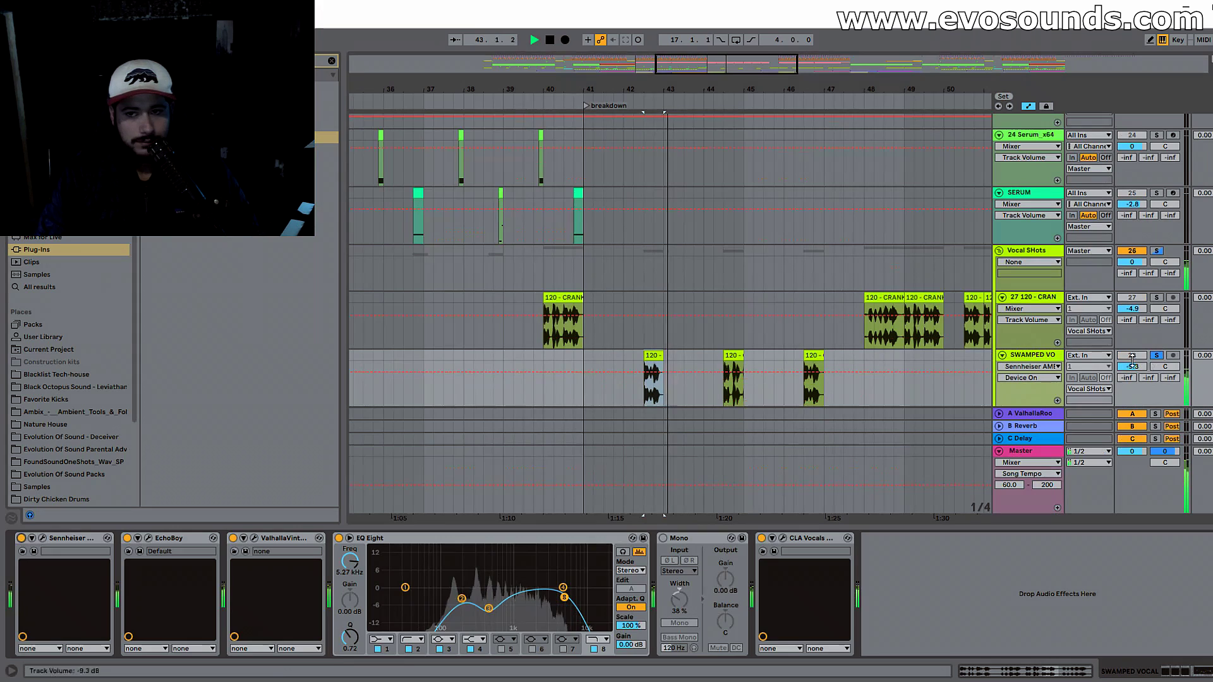
click(1157, 356)
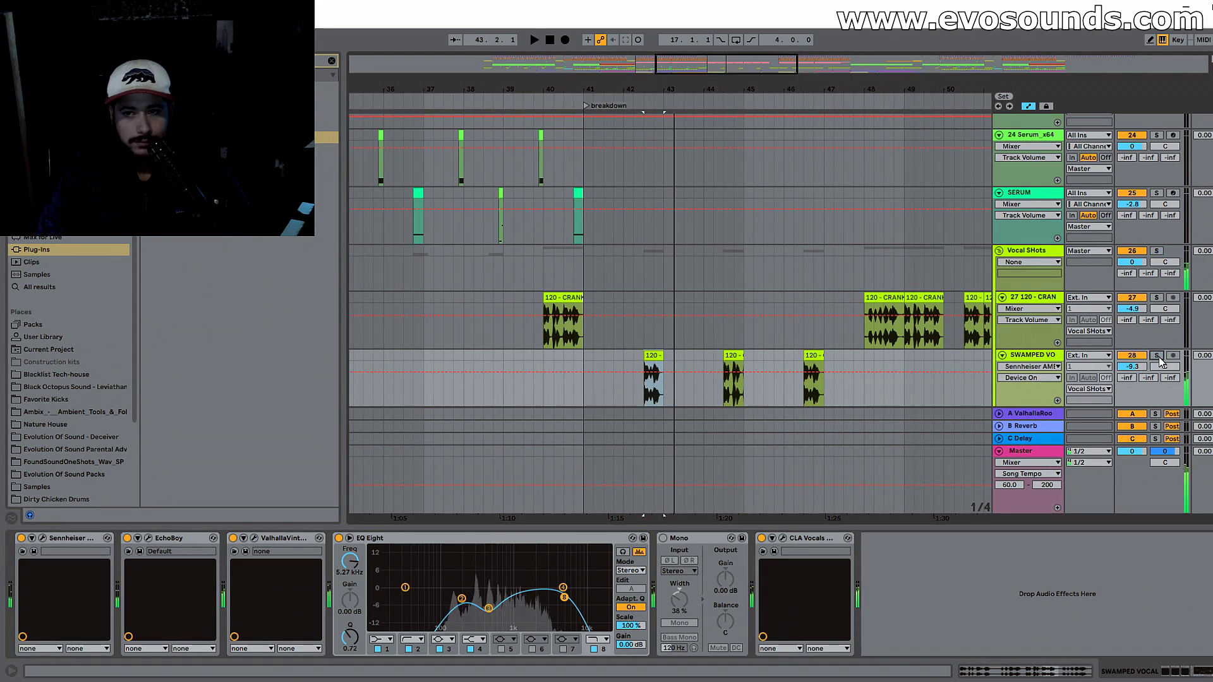
Step: Play from the CRANK IT clip at bar 40 and listen to the SWAMPED VOCAL clips in the full mix
click(543, 344)
click(1033, 359)
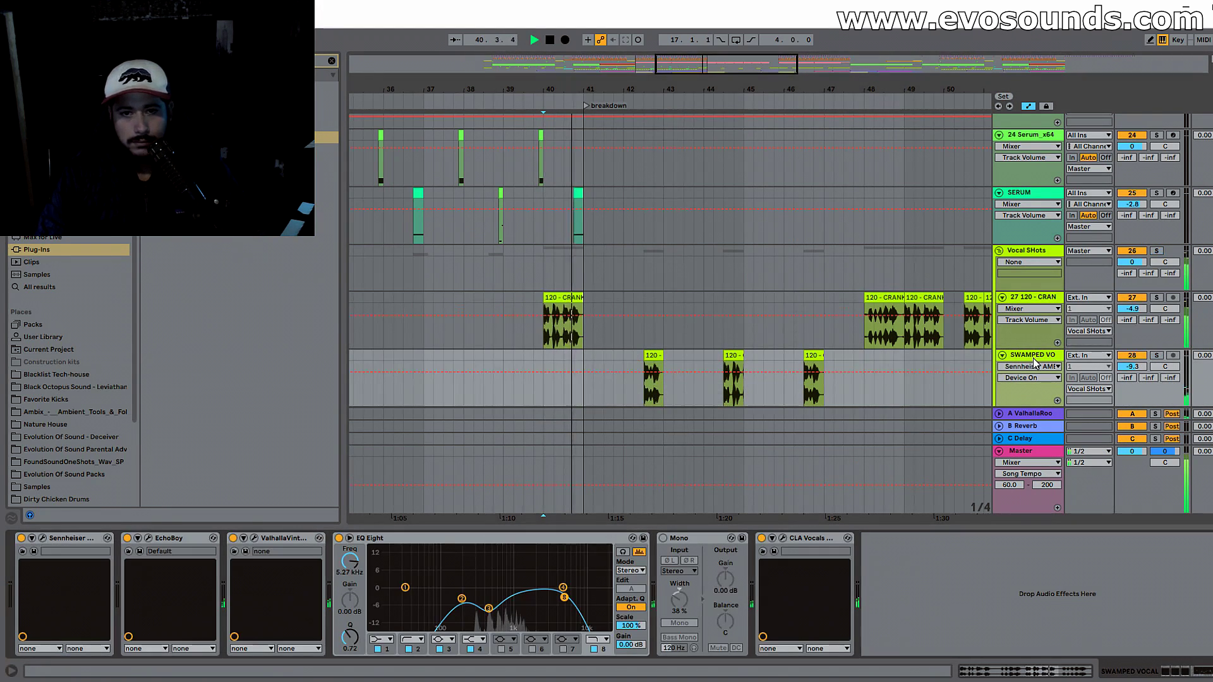
scroll(785, 518, down, 3)
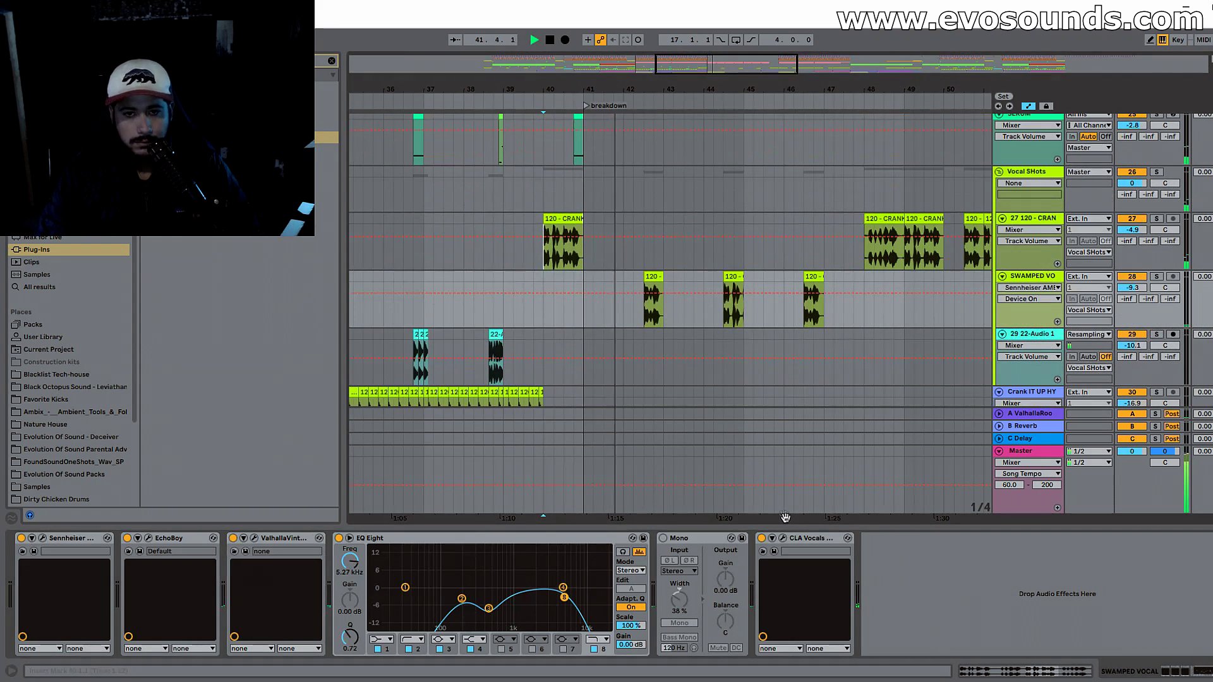
key(ctrl+alt+l)
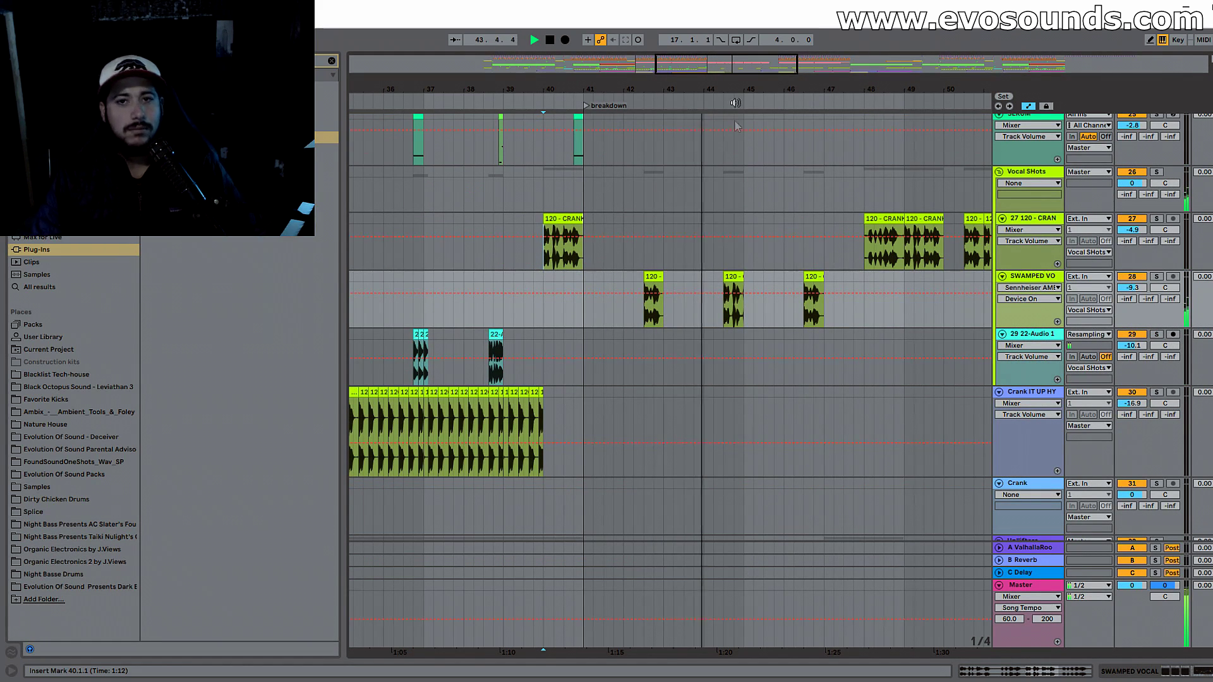
drag(767, 89, 683, 107)
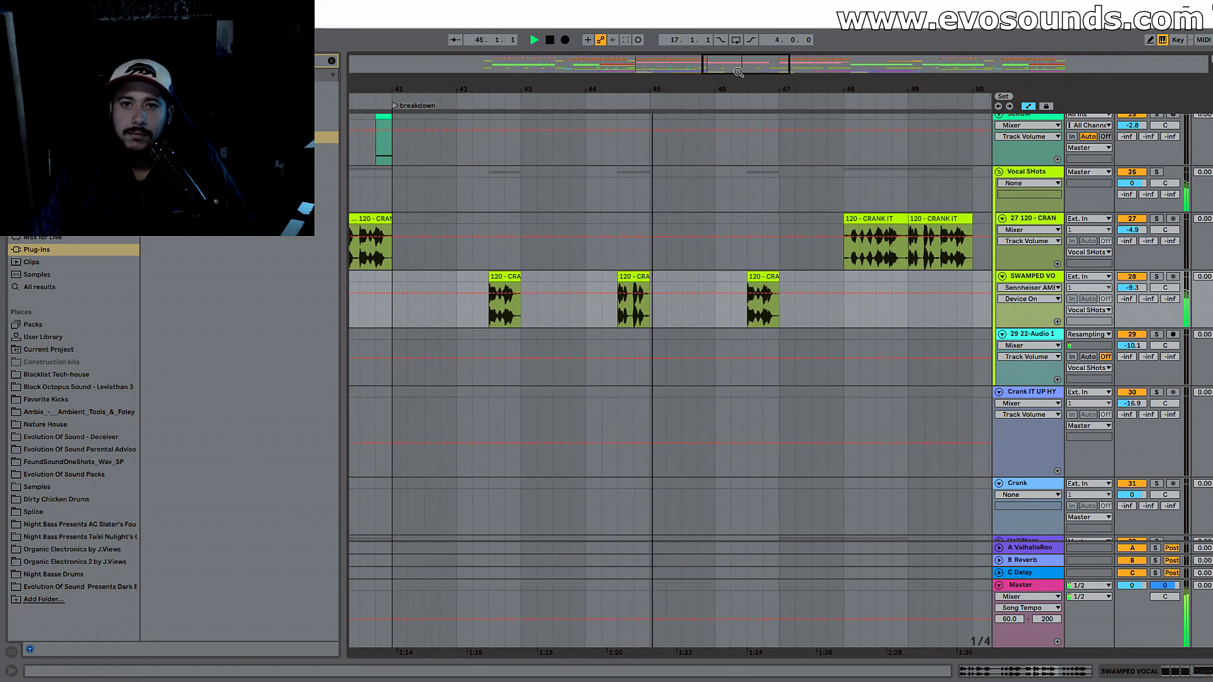
drag(739, 72, 750, 67)
Step: In SWAMPED VOCAL's EQ Eight, make the low-mid dip shallower and raise the band 8 high cut to about 8.25 kHz
double_click(1031, 278)
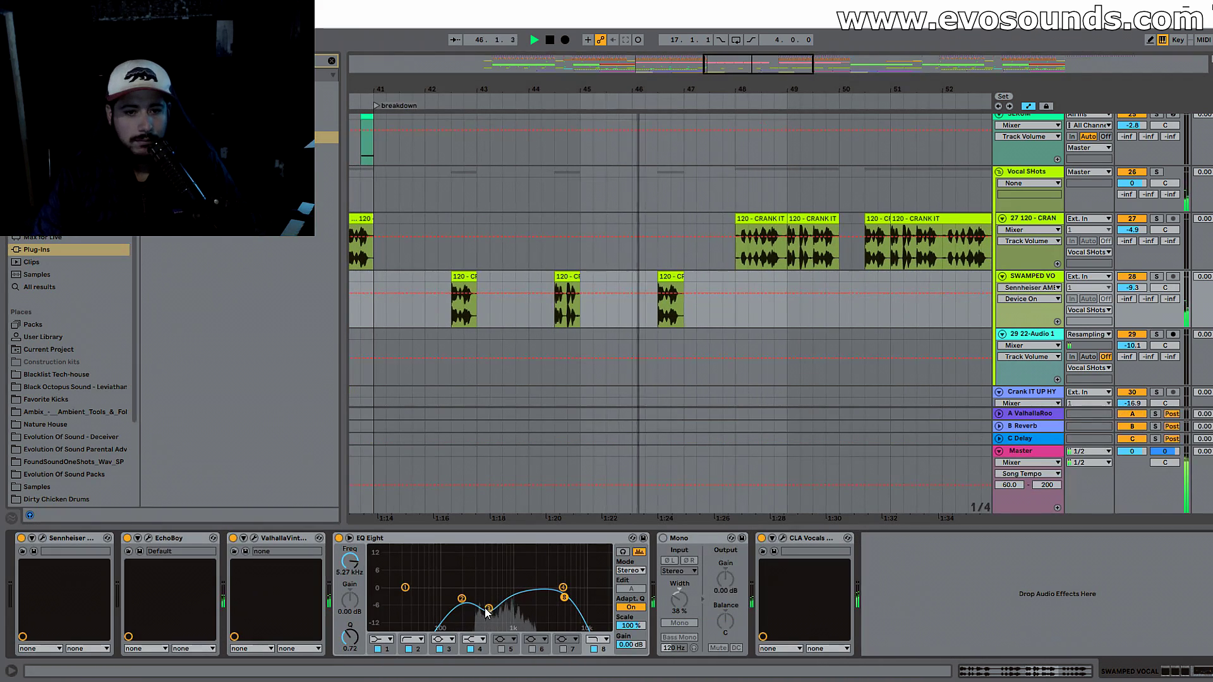
mouse_move(488, 608)
mouse_down()
mouse_move(489, 591)
mouse_move(484, 602)
mouse_up()
drag(564, 597, 575, 597)
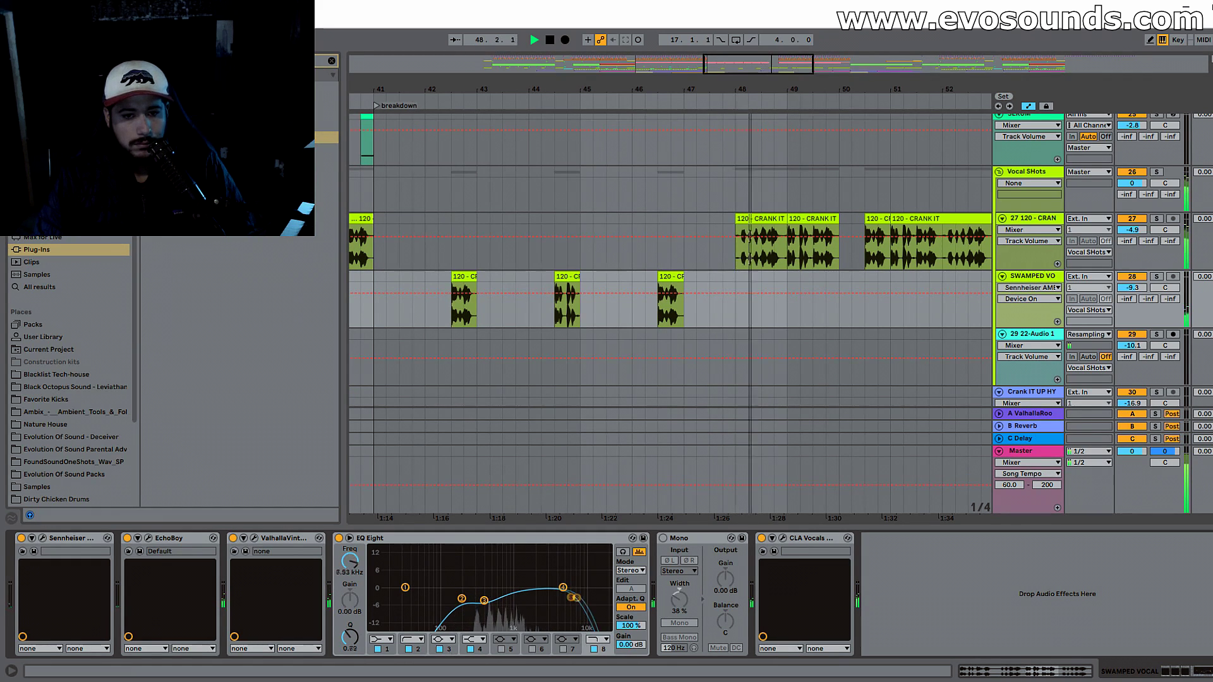
Step: Play on through the drums from bar 49 and lower the 10 Evolution track to -10.8 dB
drag(728, 89, 506, 113)
scroll(788, 231, up, 8)
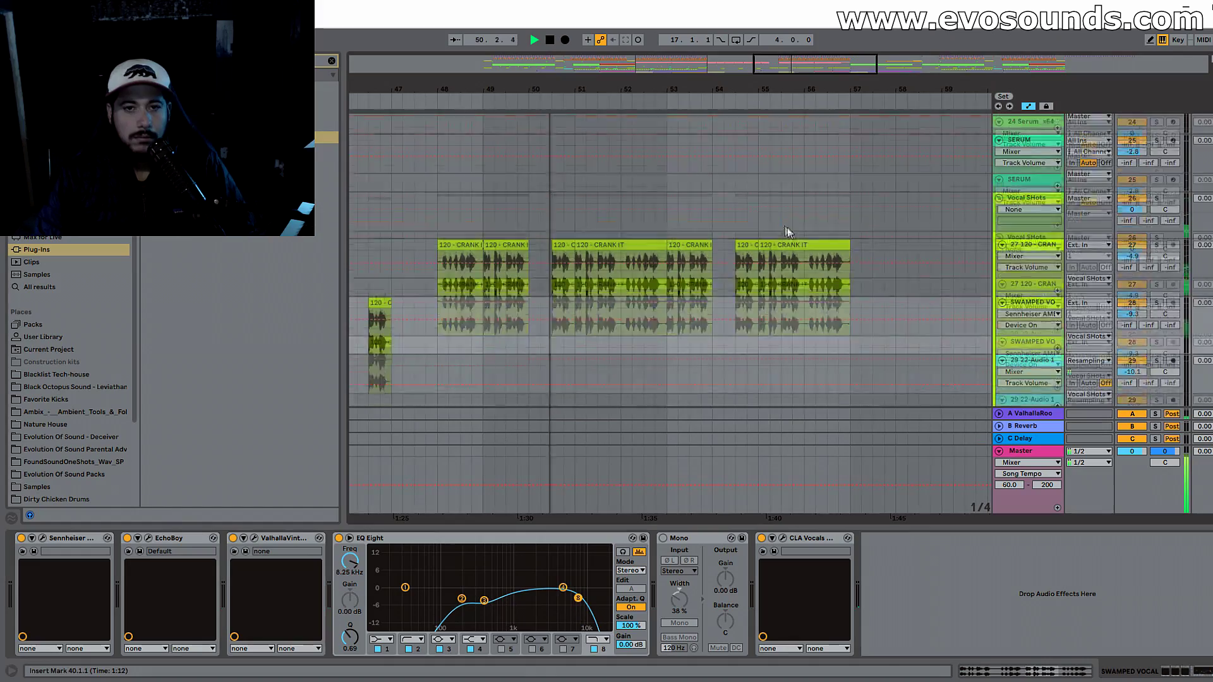
scroll(692, 220, up, 10)
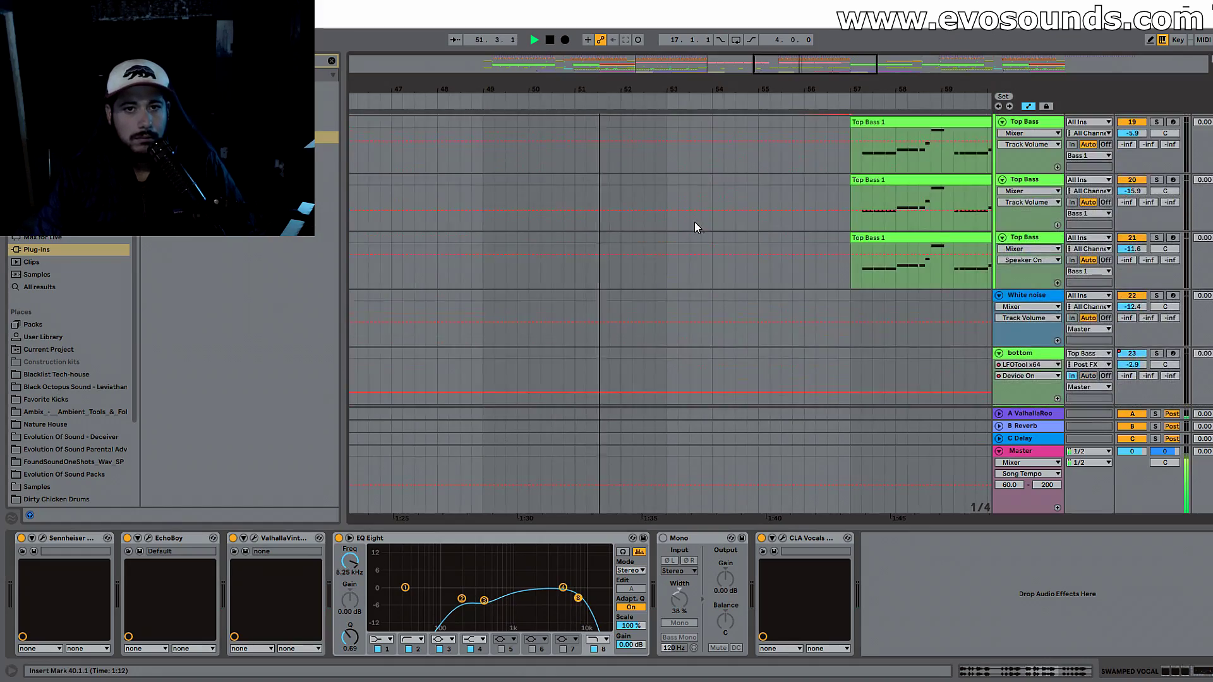
scroll(724, 230, up, 5)
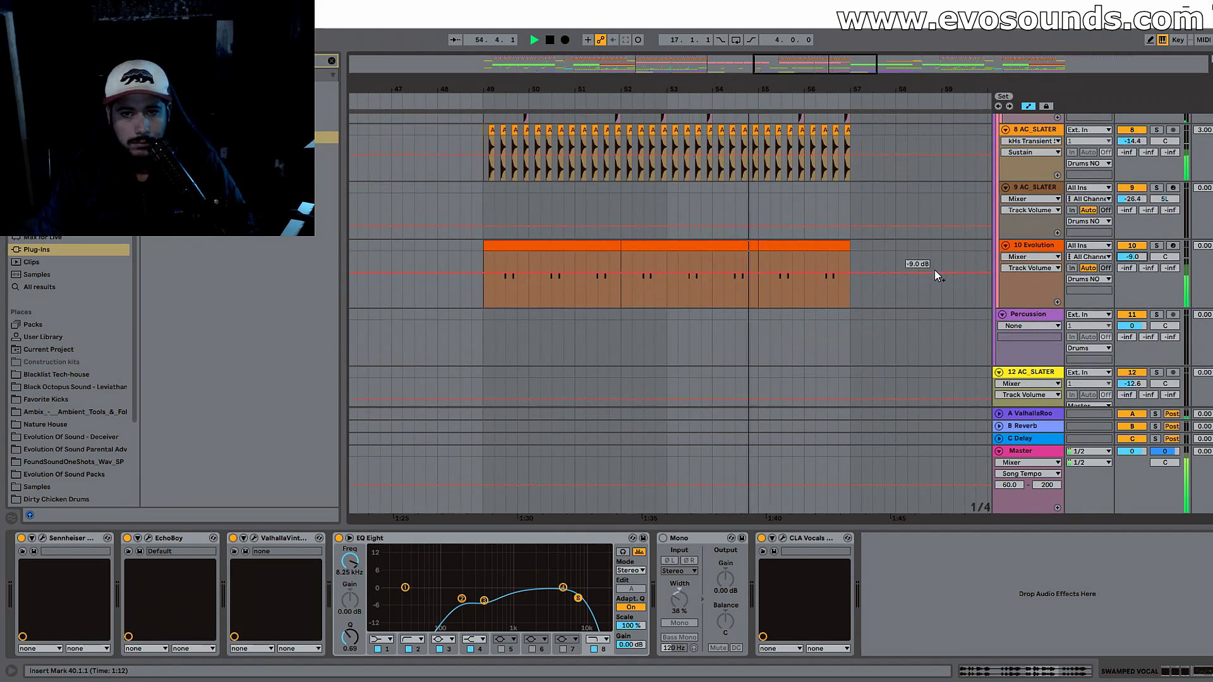
scroll(774, 127, right, 5)
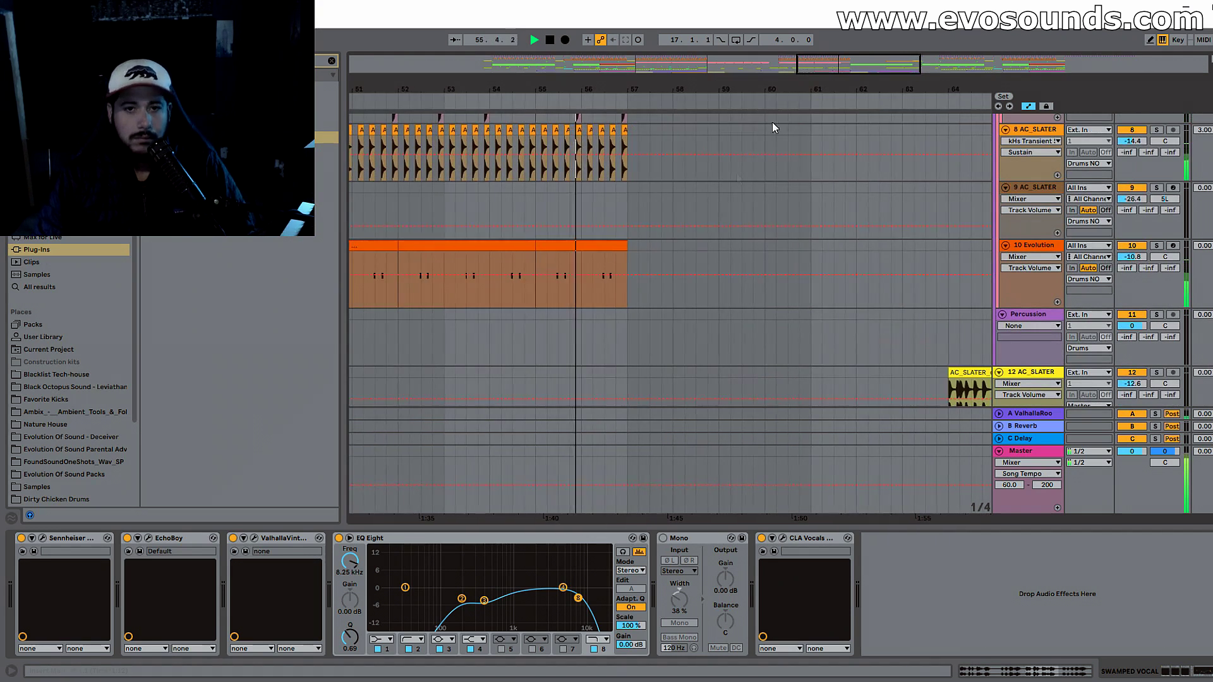
Step: Listen to the Top Bass entry at bar 57, check the bass tracks around it and stop playback
scroll(677, 240, down, 10)
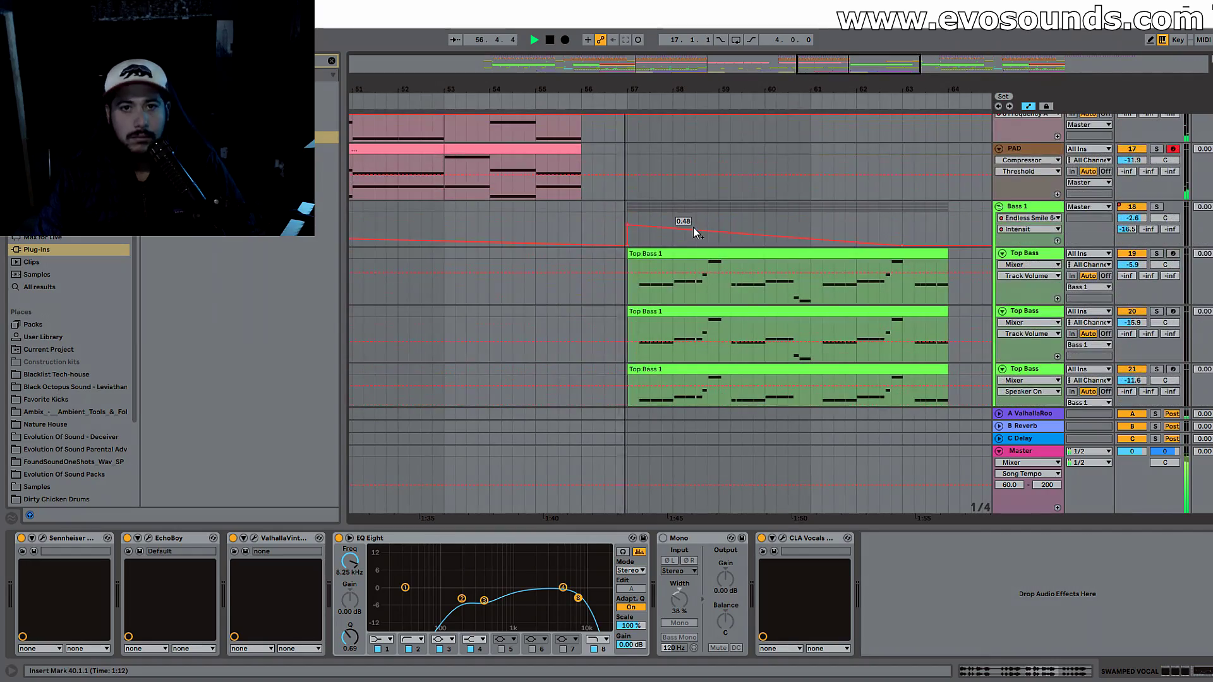
scroll(701, 303, down, 5)
scroll(752, 331, down, 8)
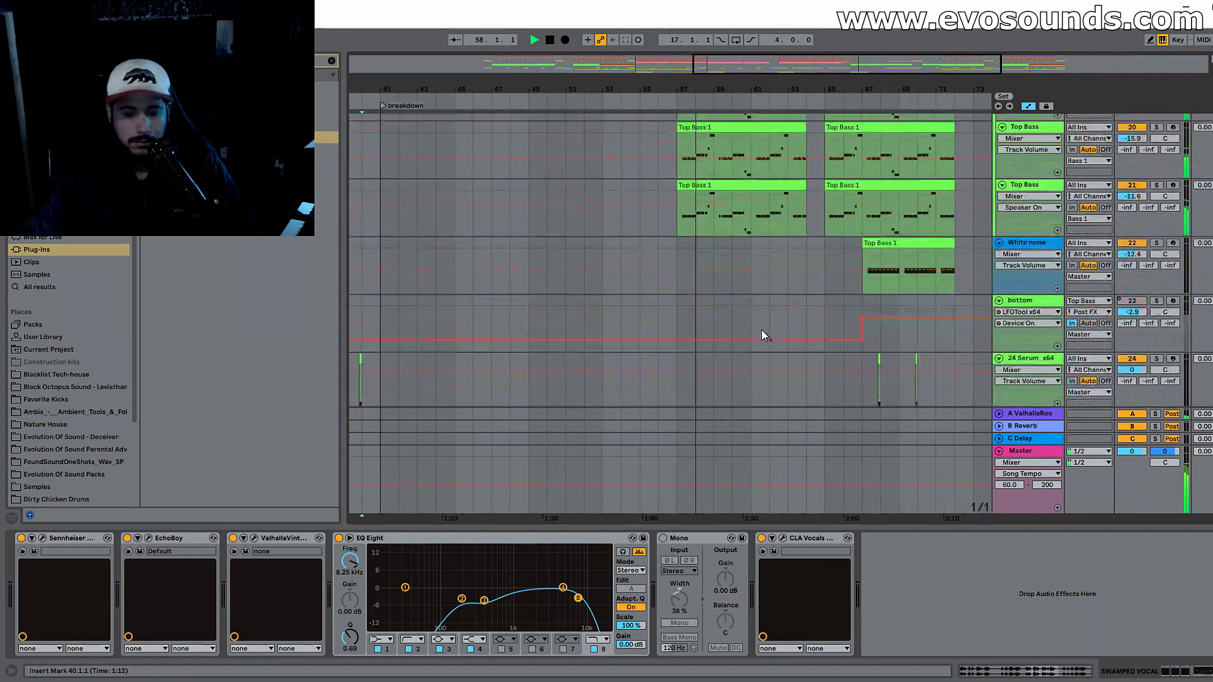
key(space)
Step: Play the bridge from the Reese clip at bar 33 and look over its drum, Serum and vocal tracks
scroll(762, 342, up, 10)
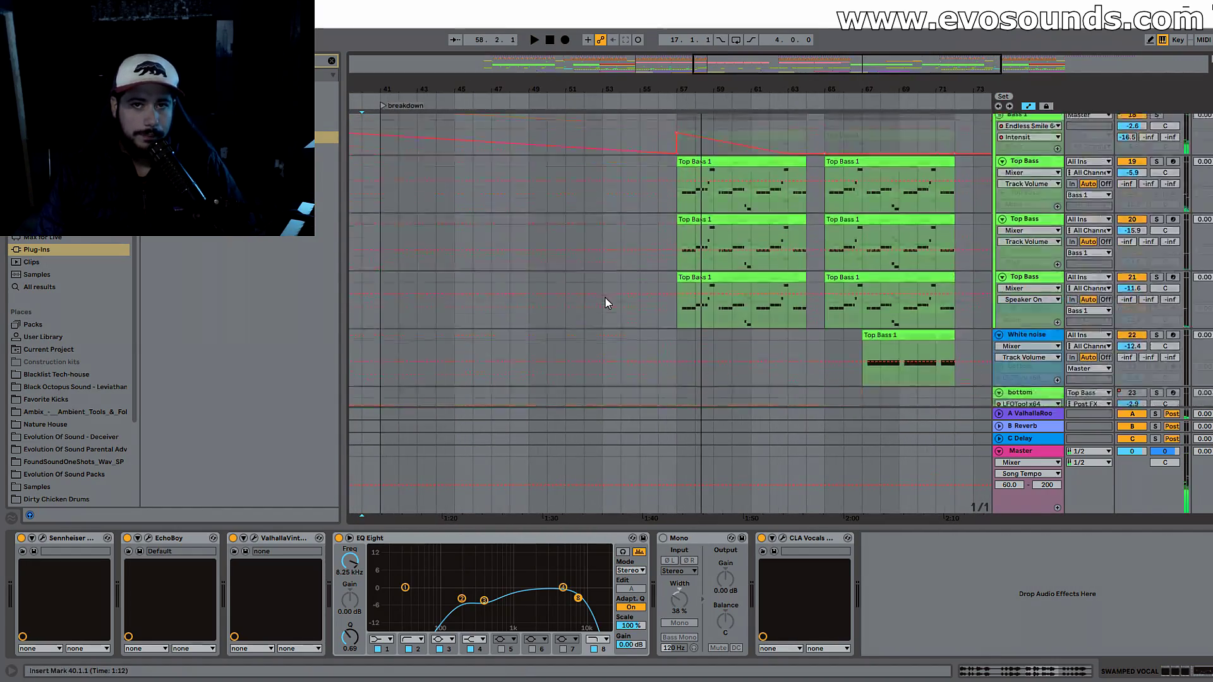
scroll(609, 289, up, 2)
scroll(609, 290, left, 5)
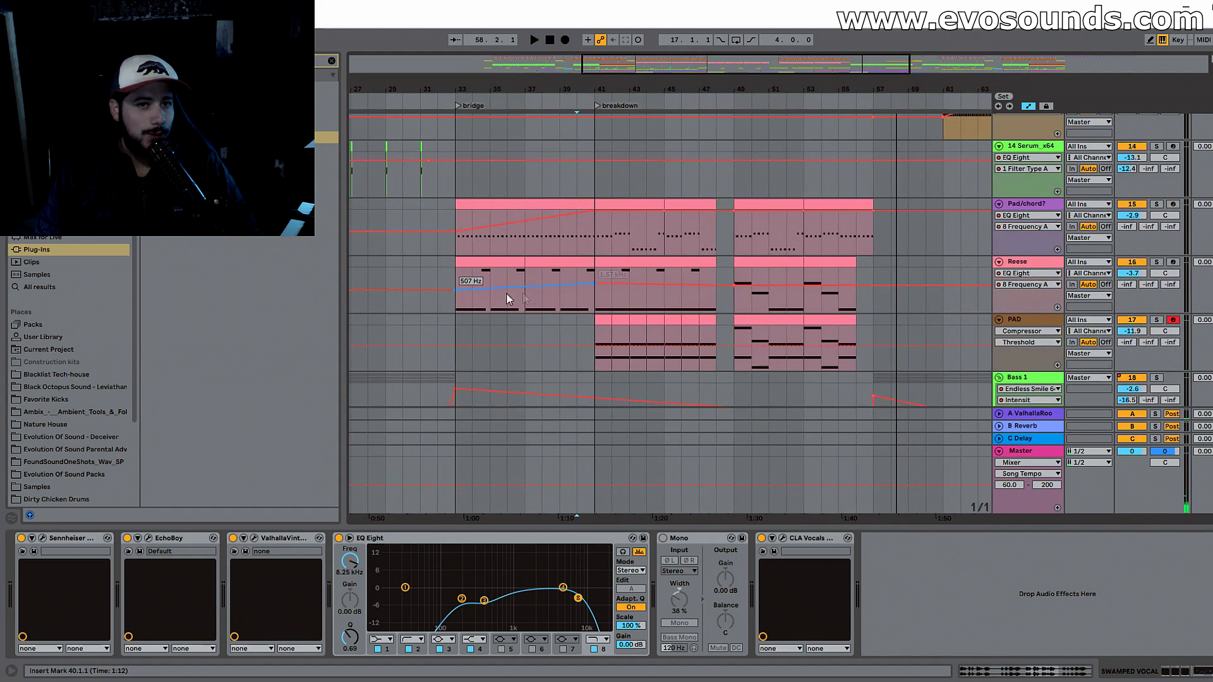
click(490, 262)
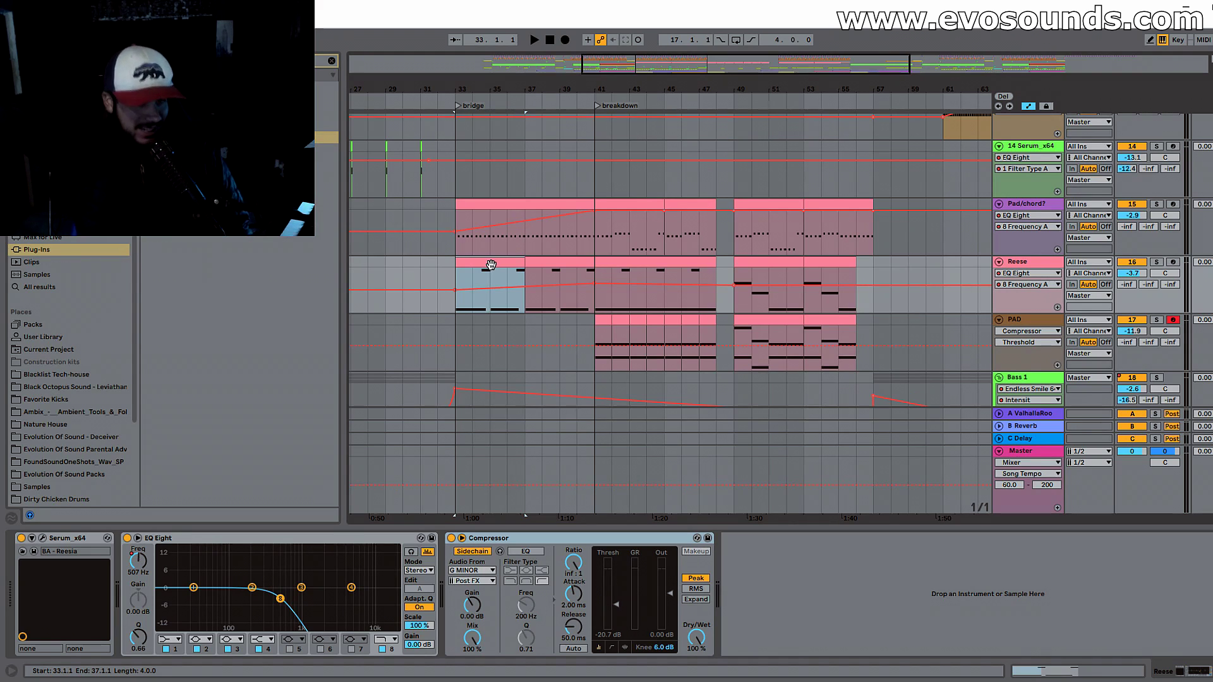
key(space)
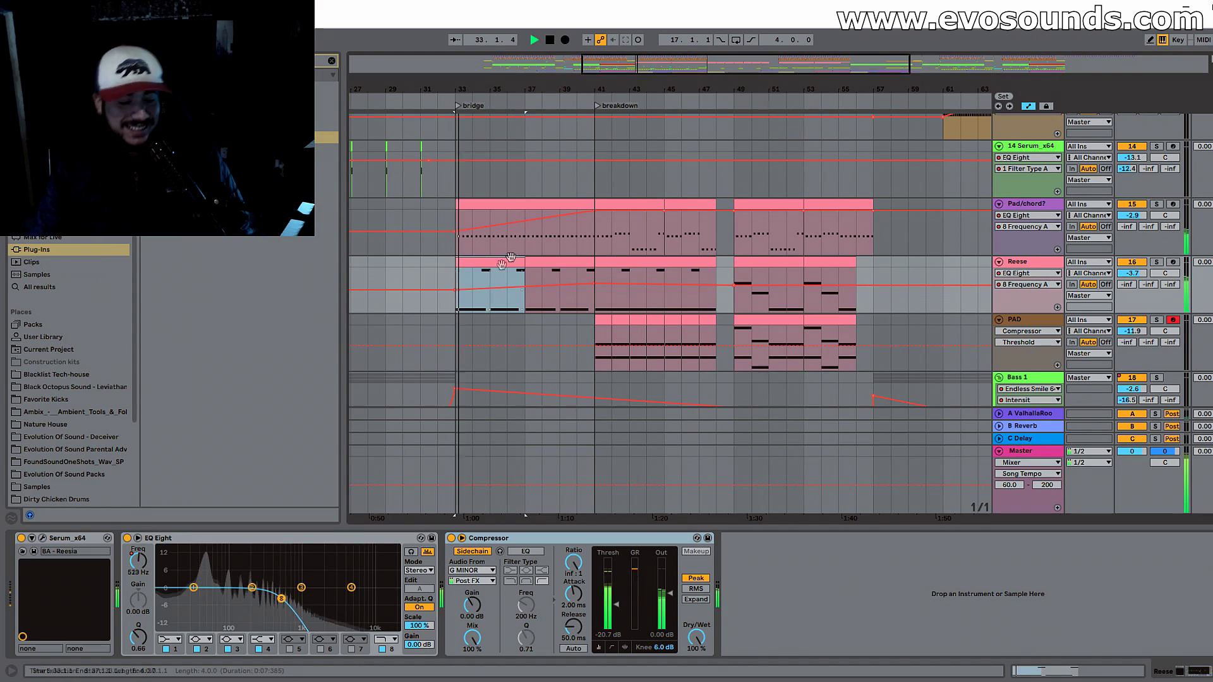
scroll(506, 297, down, 2)
scroll(500, 283, up, 1)
drag(537, 90, 647, 216)
scroll(647, 217, up, 3)
scroll(647, 213, up, 3)
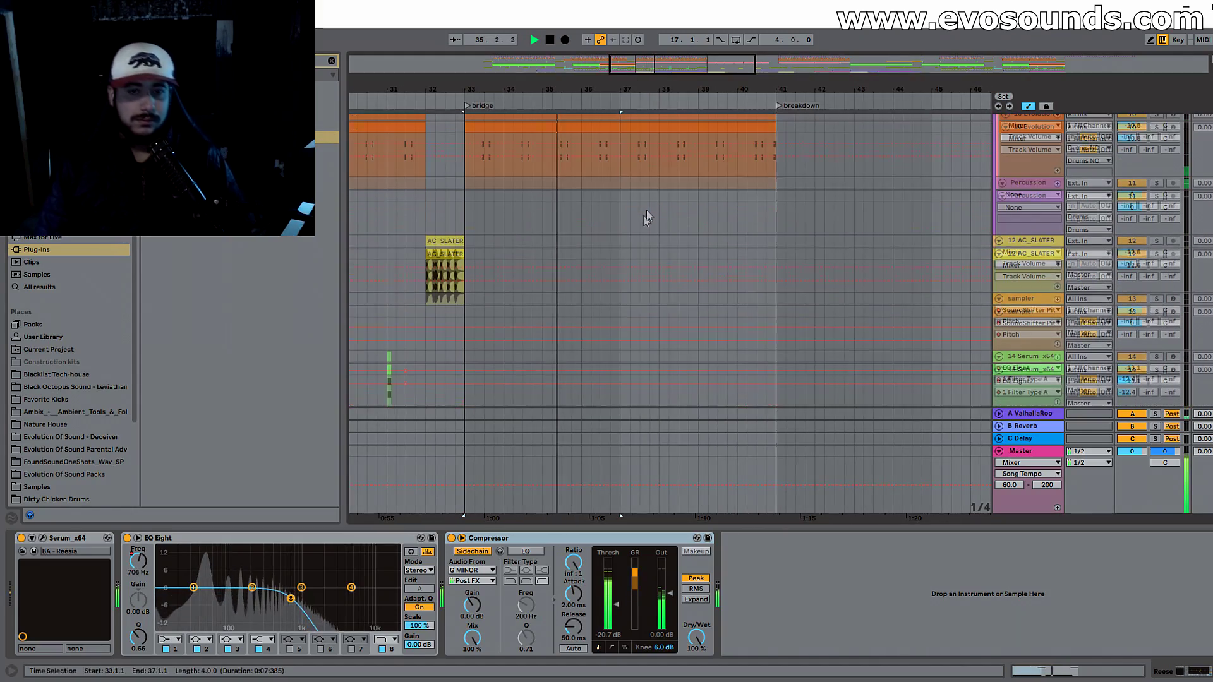
scroll(645, 224, down, 8)
scroll(643, 237, down, 10)
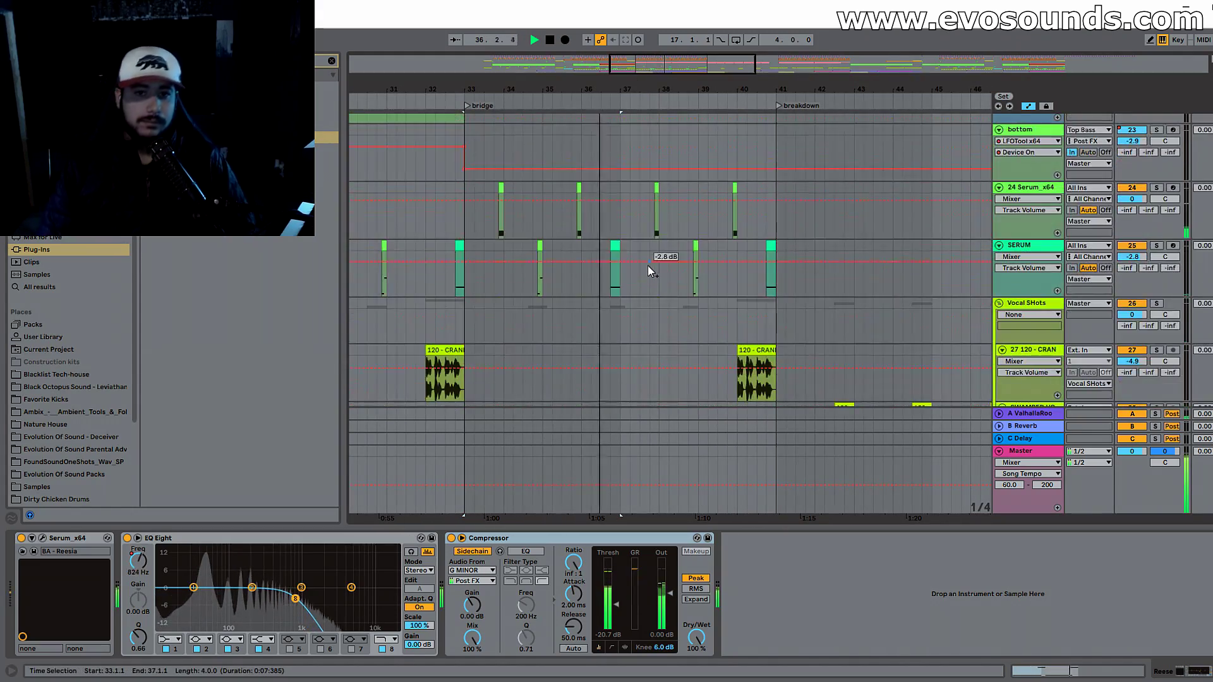
Step: Add an EQ Eight after Mono on track 29 22-Audio 1 and play from its clip just before bar 35
click(1022, 230)
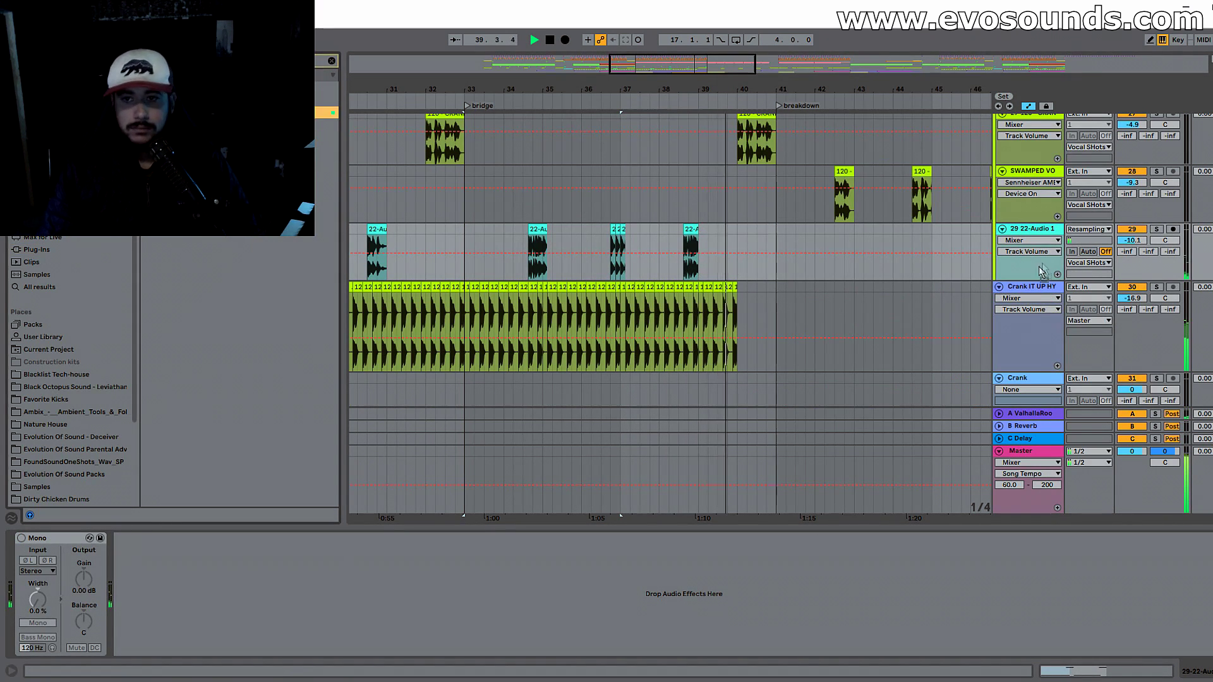
click(534, 229)
key(space)
key(space)
key(space)
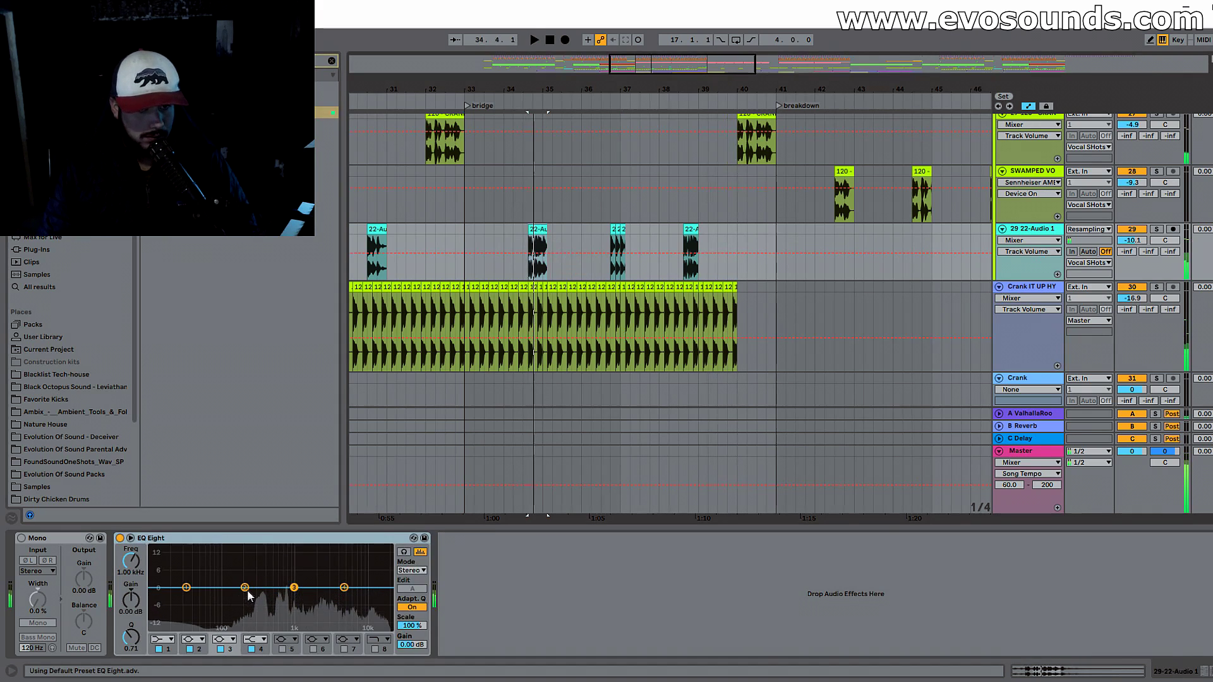
Step: Make EQ Eight band 2 on 22-Audio 1 a low cut at about 297 Hz with a Q of 0.78
click(246, 589)
click(198, 572)
key(space)
drag(245, 596, 257, 594)
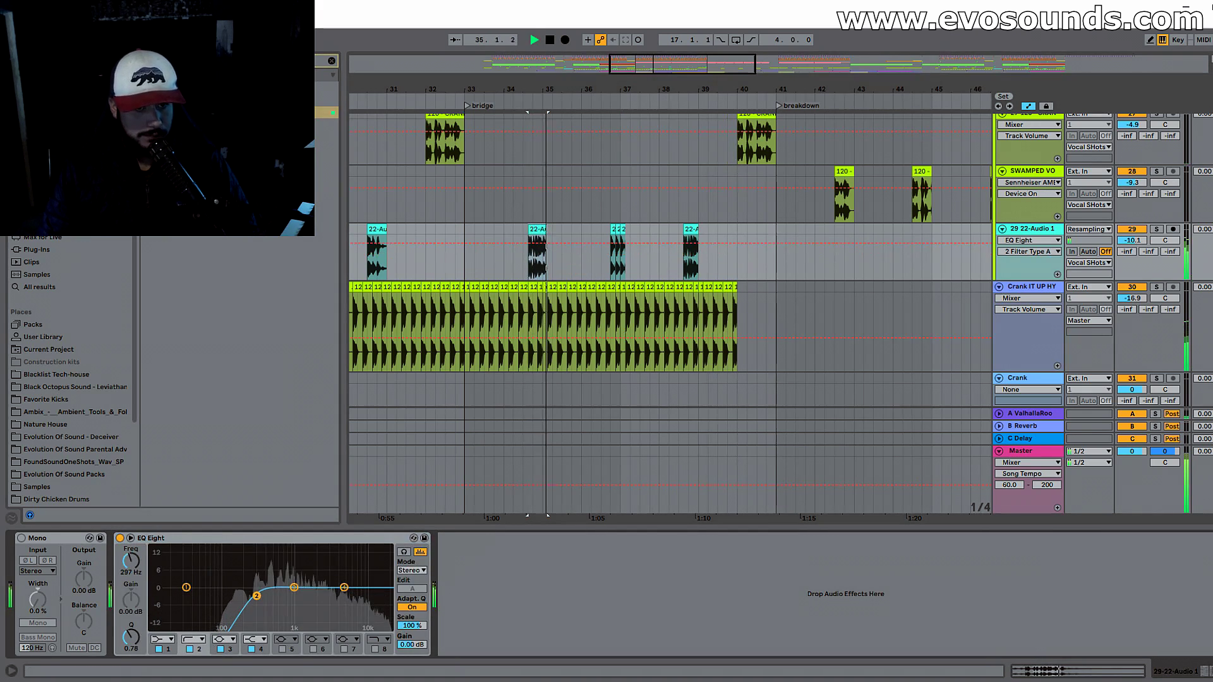
Step: Check track 27's device chain and shorten the 10 Evolution clip that starts at bar 37 to end at bar 40
scroll(1024, 240, up, 3)
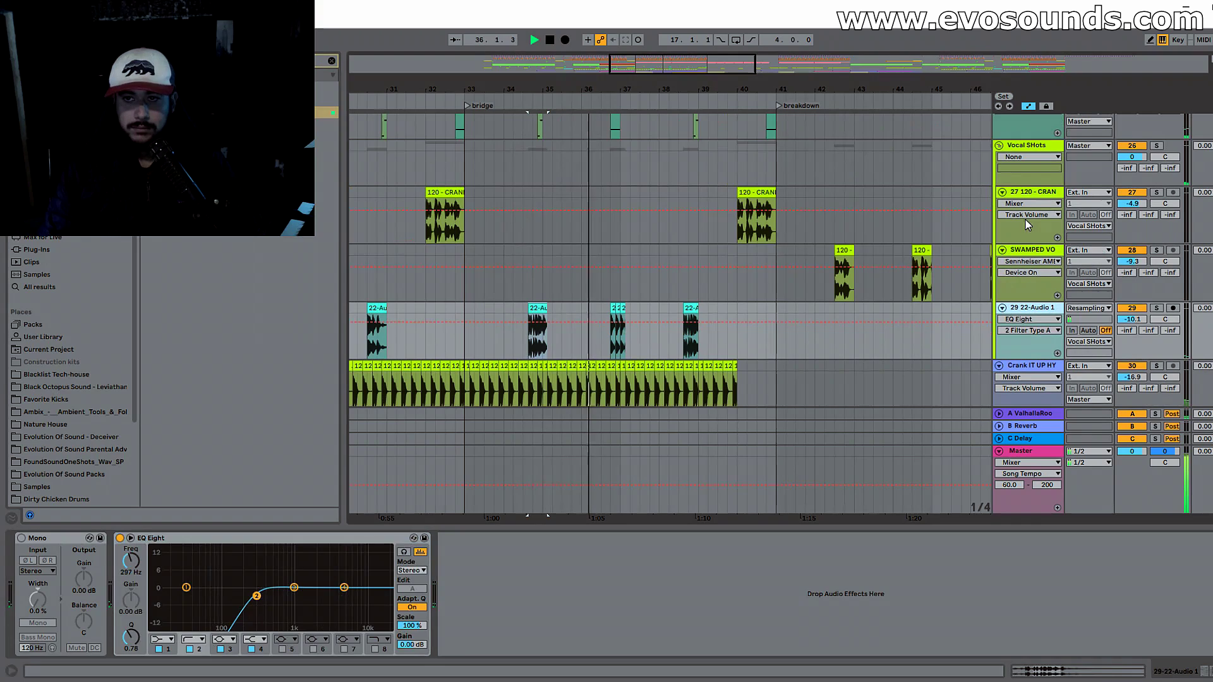
click(1043, 199)
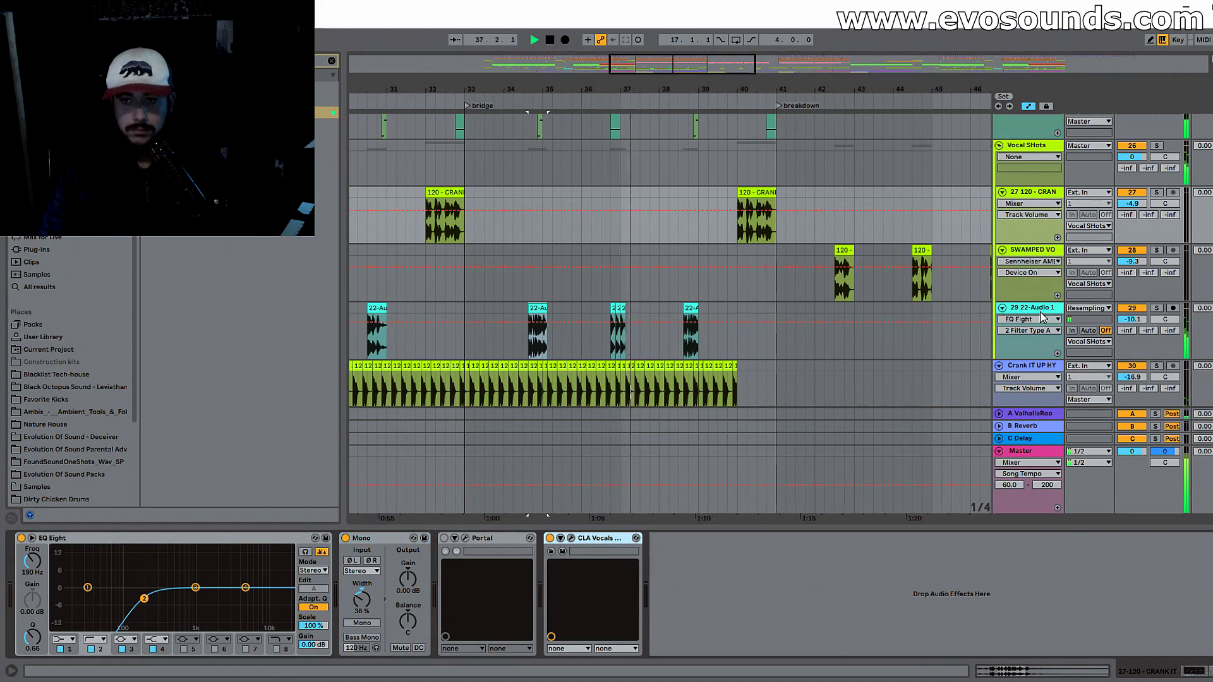
key(Down)
key(Down)
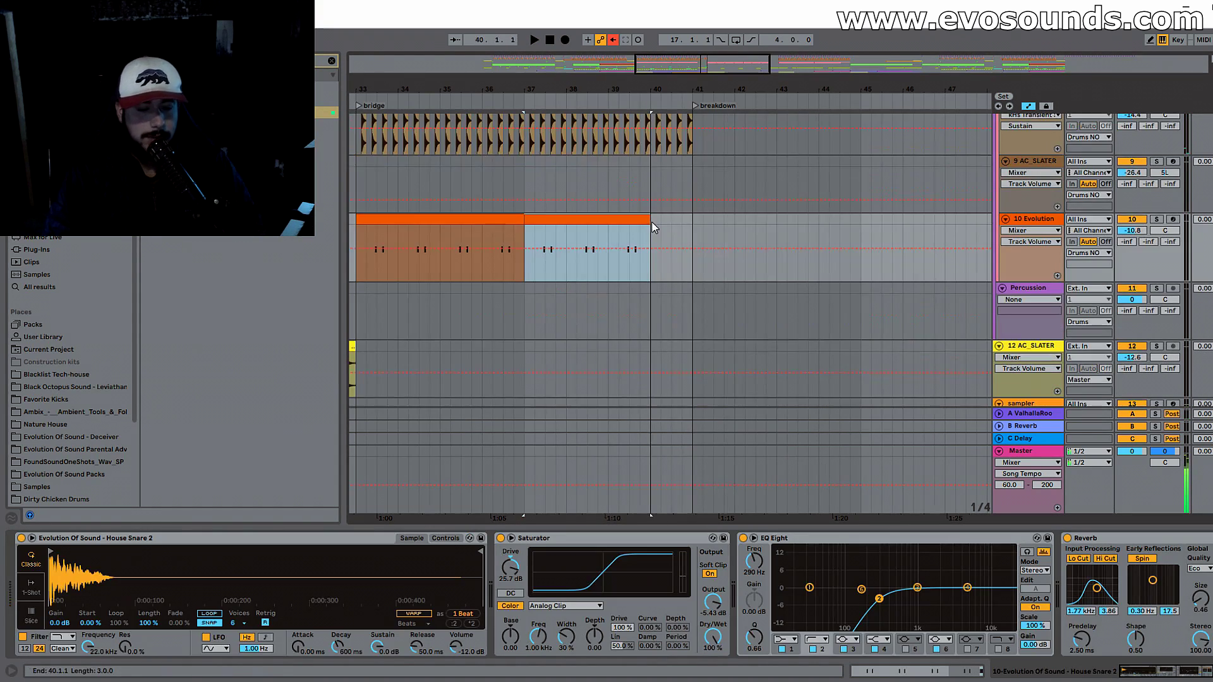
Step: Delete the clap, Clap 2 and hi-hat clips between bars 40 and 41, and play the transition into the breakdown
scroll(681, 225, up, 3)
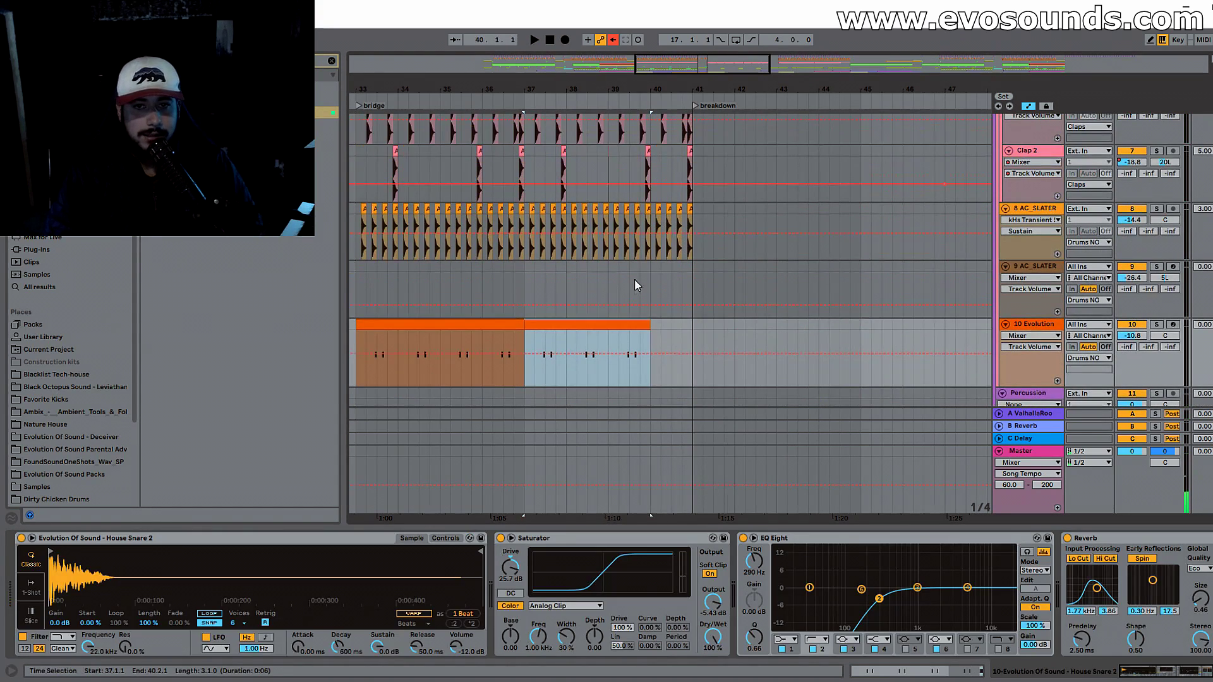
scroll(636, 284, up, 4)
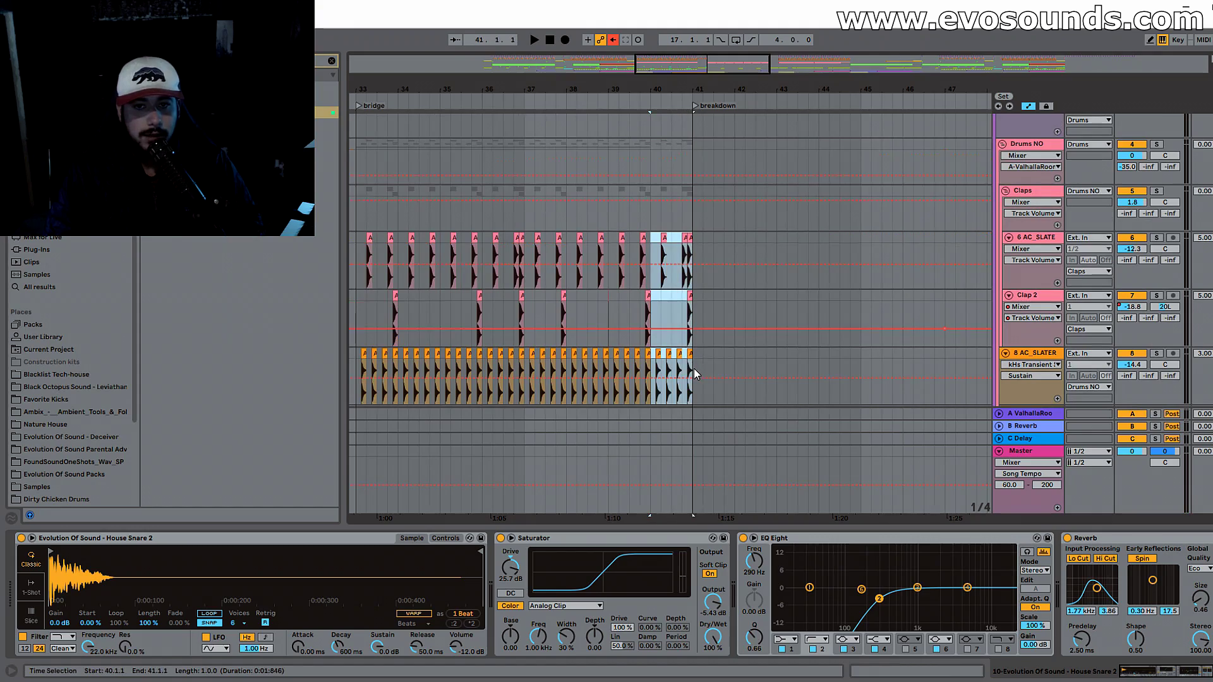
key(Delete)
key(space)
scroll(670, 325, down, 5)
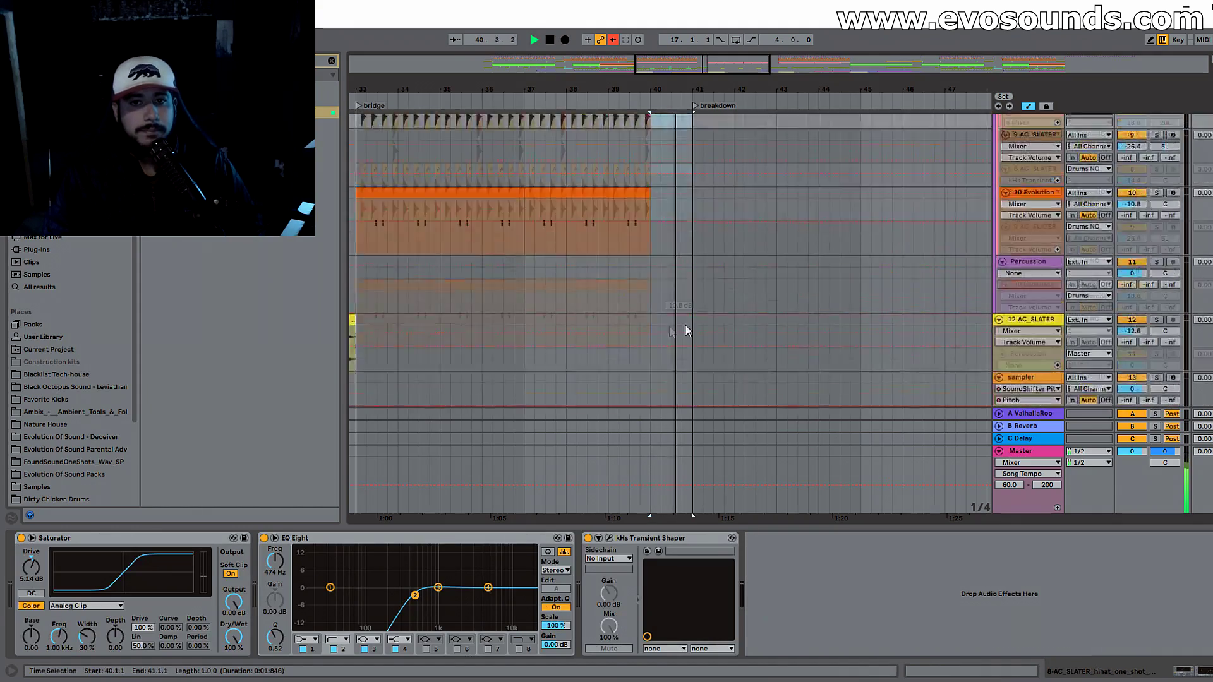
scroll(685, 324, down, 10)
key(space)
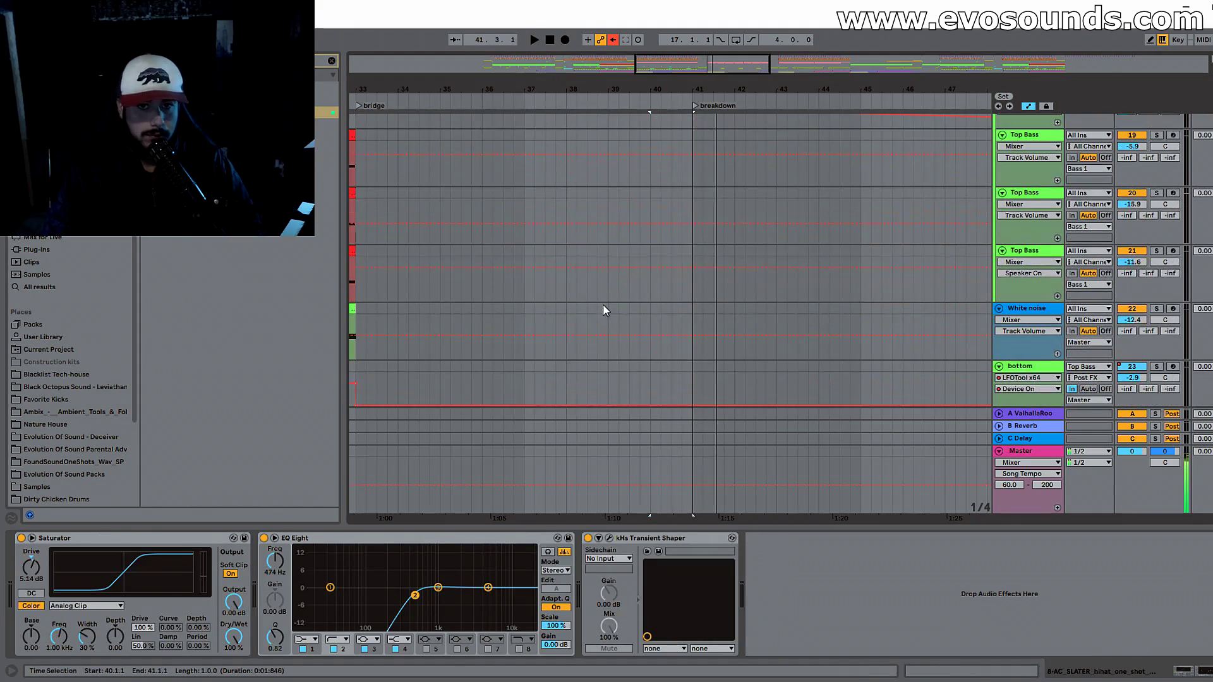
Step: Shorten the Uplifter 1 clip that starts in bar 34 to end at bar 40
click(603, 304)
key(space)
scroll(634, 301, down, 10)
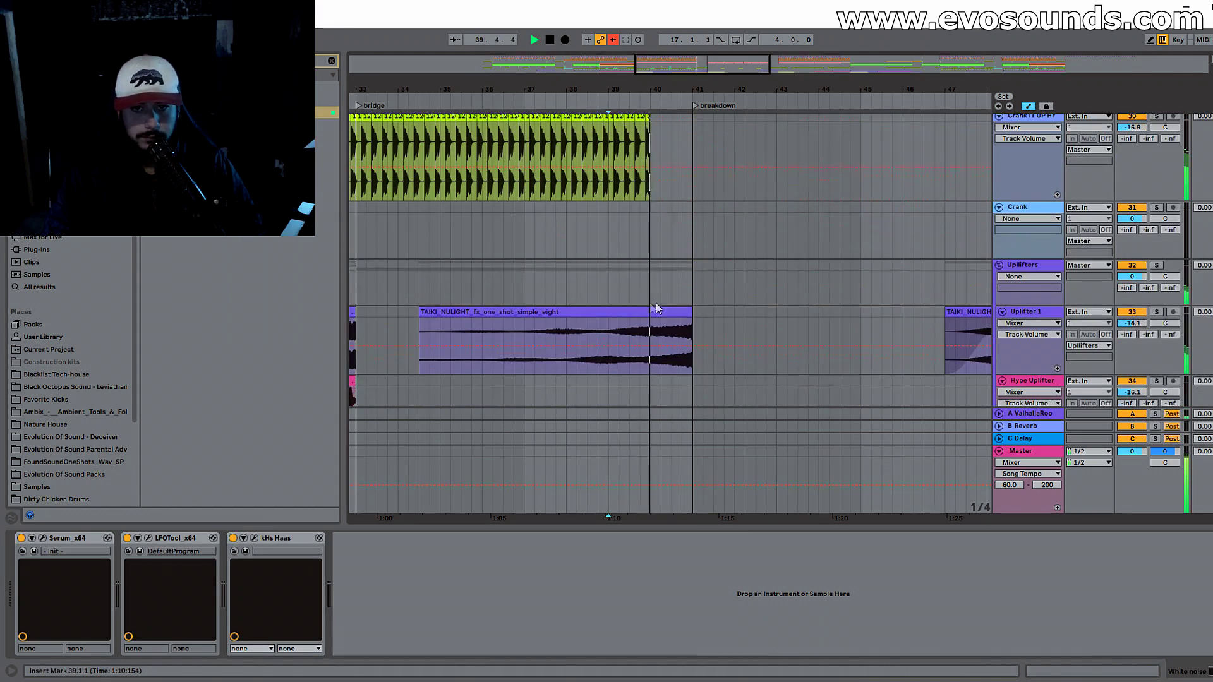
click(656, 310)
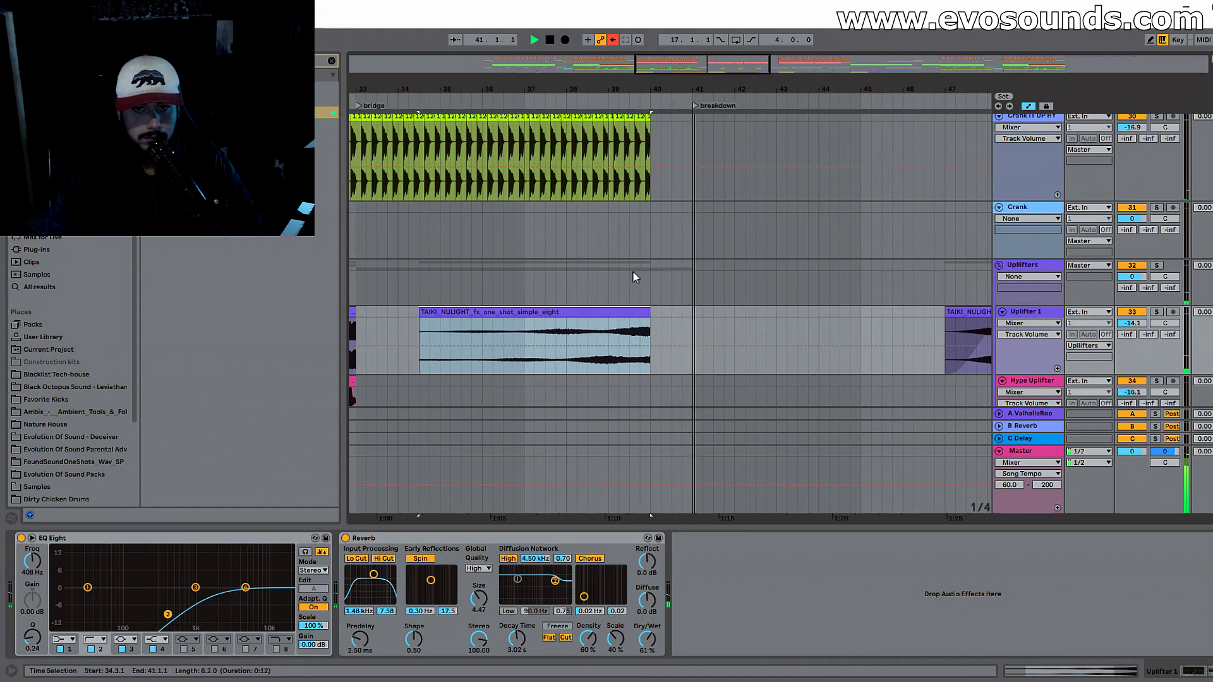
Step: Shorten the Uplifter 10 clip on track 37 to end at bar 40
scroll(631, 270, down, 5)
click(609, 270)
scroll(646, 303, down, 3)
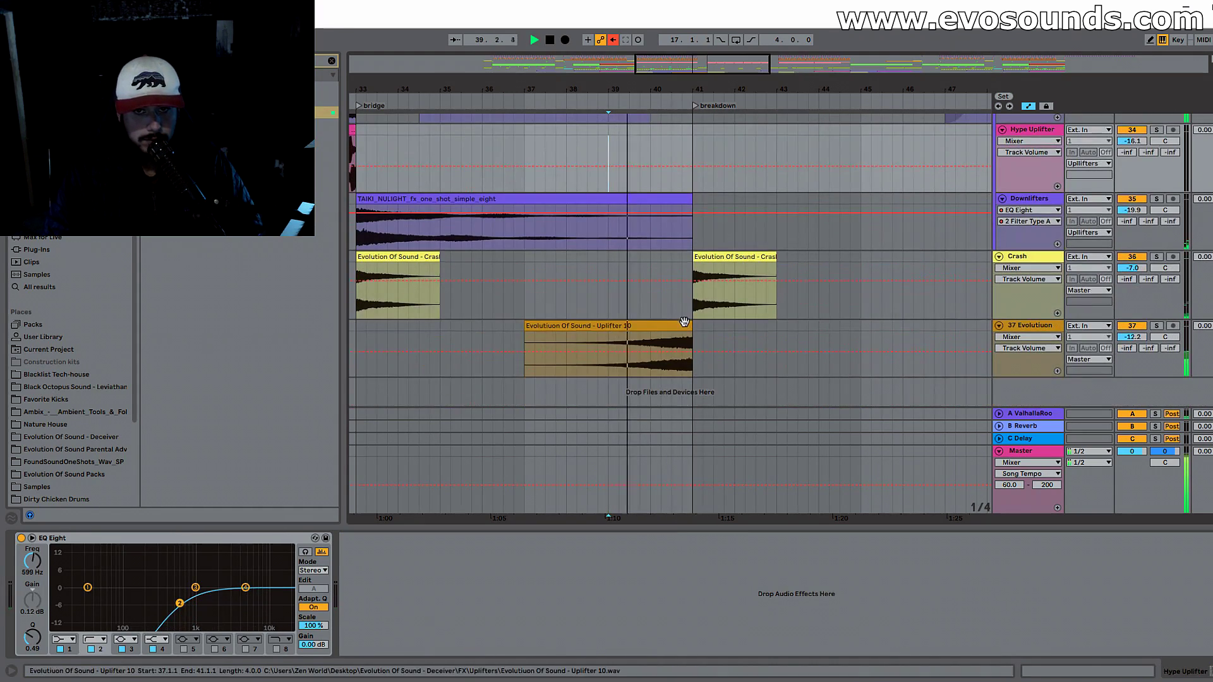
mouse_move(685, 322)
mouse_down()
mouse_move(652, 323)
mouse_move(679, 328)
mouse_up()
key(space)
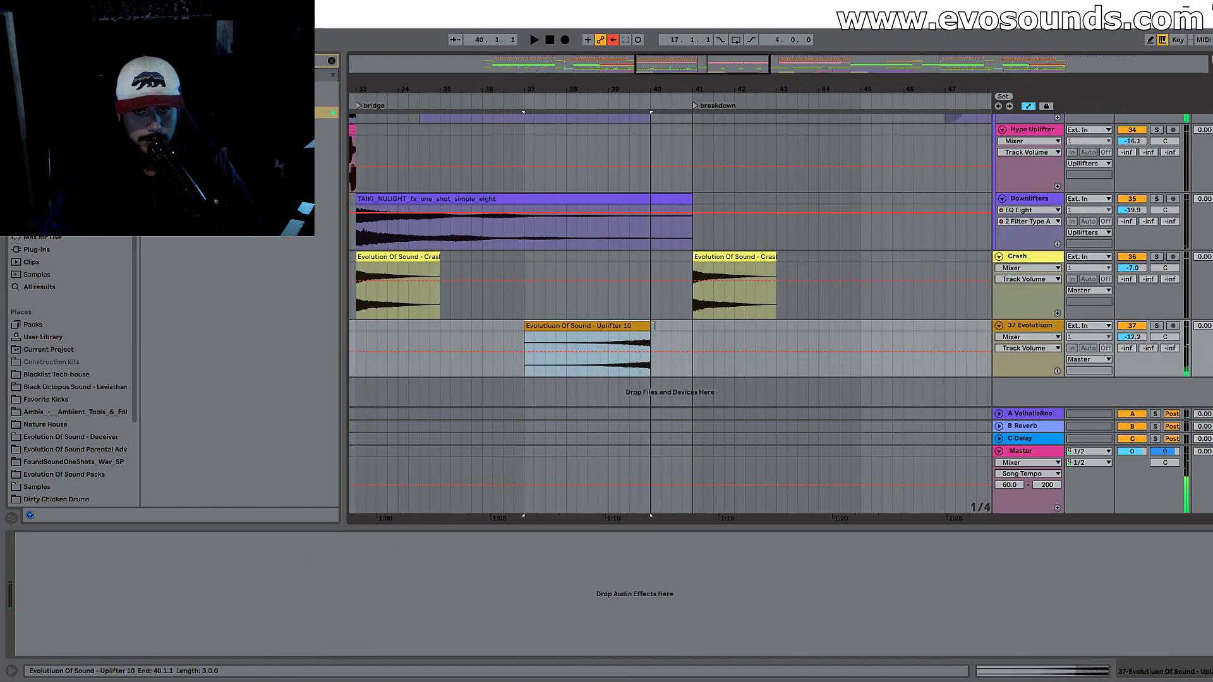
Step: Shorten the Downlifters clip that starts at bar 33 to end at bar 40 and play the transition into the breakdown
click(618, 304)
key(space)
mouse_move(692, 202)
mouse_down()
mouse_move(639, 202)
mouse_move(651, 203)
mouse_up()
scroll(692, 241, up, 3)
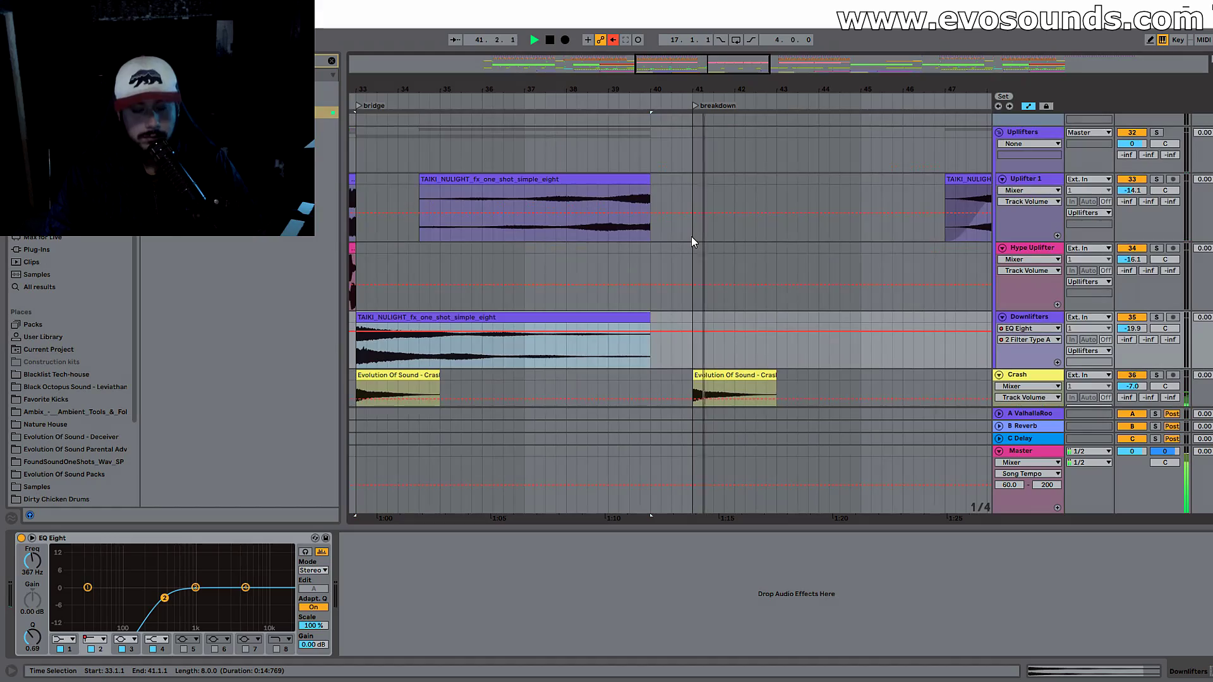
scroll(733, 245, down, 3)
scroll(916, 242, up, 8)
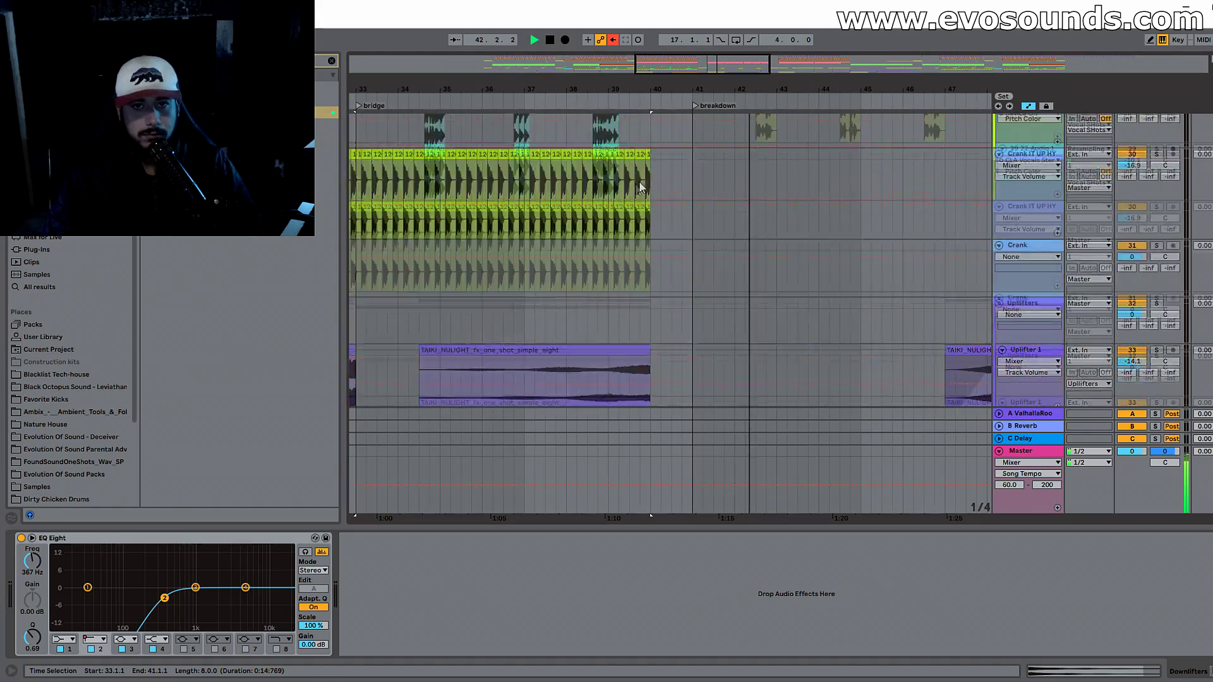
key(space)
Step: Lower the start of the Pad/chord? track's EQ Eight 8 Frequency A automation at bar 33 to 252 Hz
scroll(624, 192, up, 10)
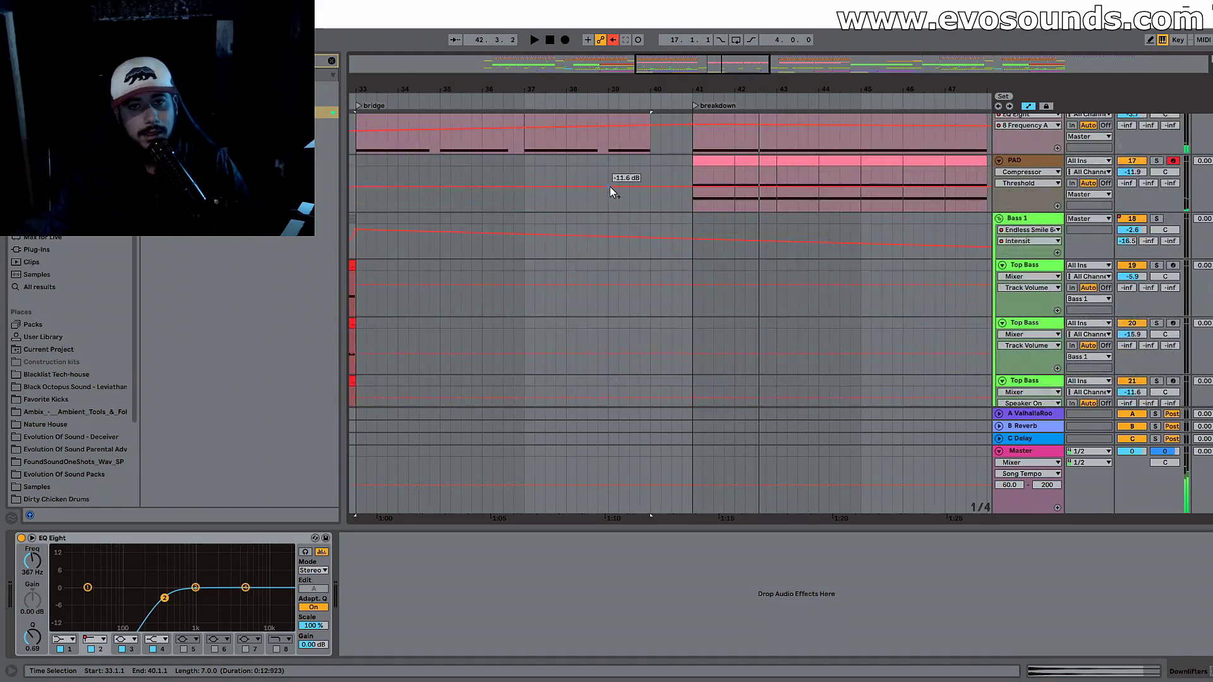
scroll(610, 187, up, 3)
click(618, 245)
click(627, 235)
click(637, 178)
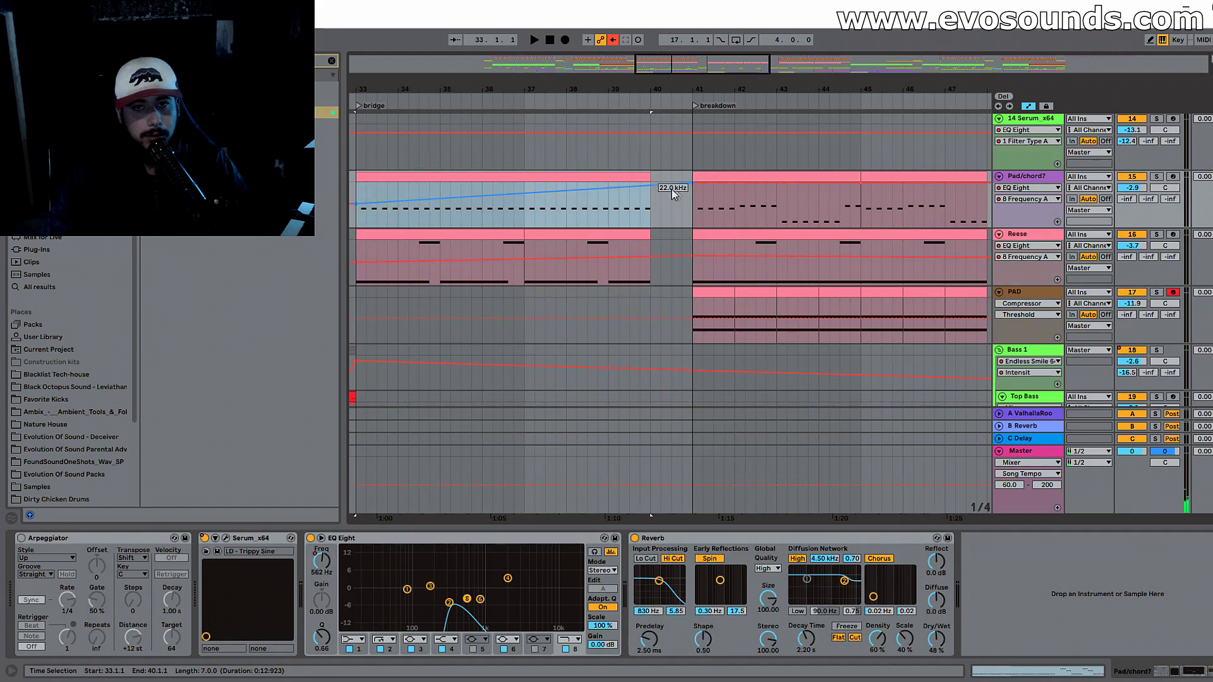
key(space)
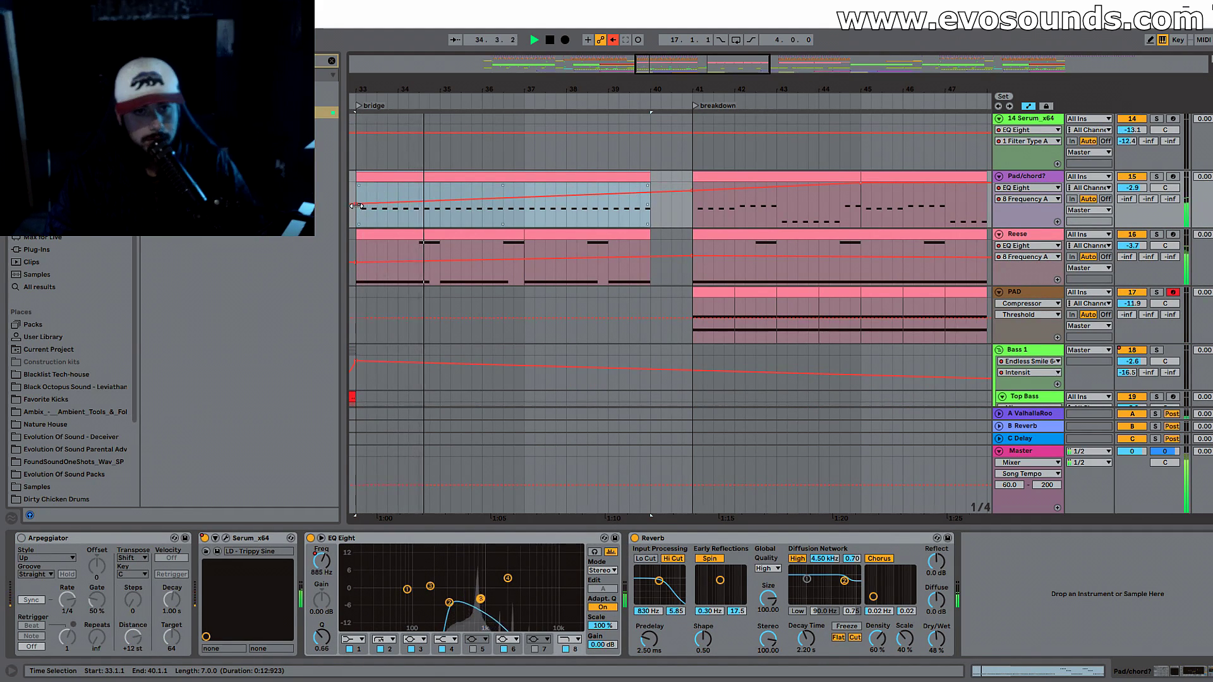
drag(354, 203, 357, 209)
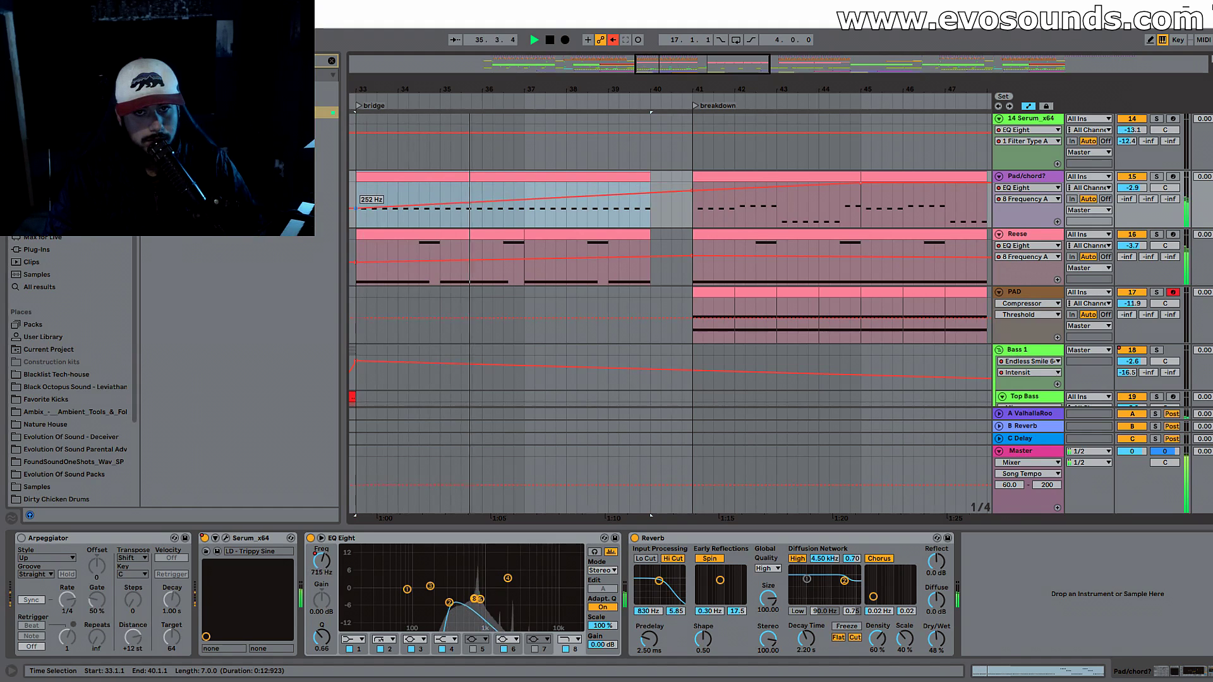
Step: Lower the Reese track's EQ Eight 8 Frequency A automation at bar 33 and shape it to about 1.05 kHz between bars 40 and 41
drag(678, 65, 635, 125)
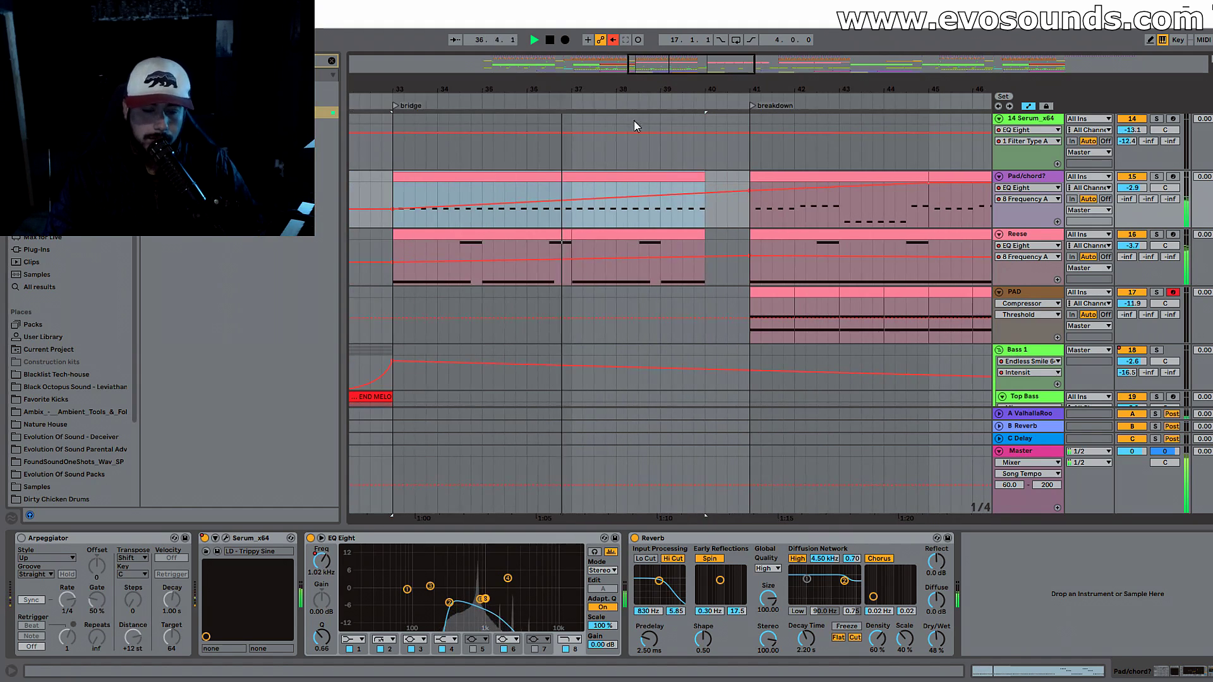
scroll(709, 201, down, 2)
click(1030, 144)
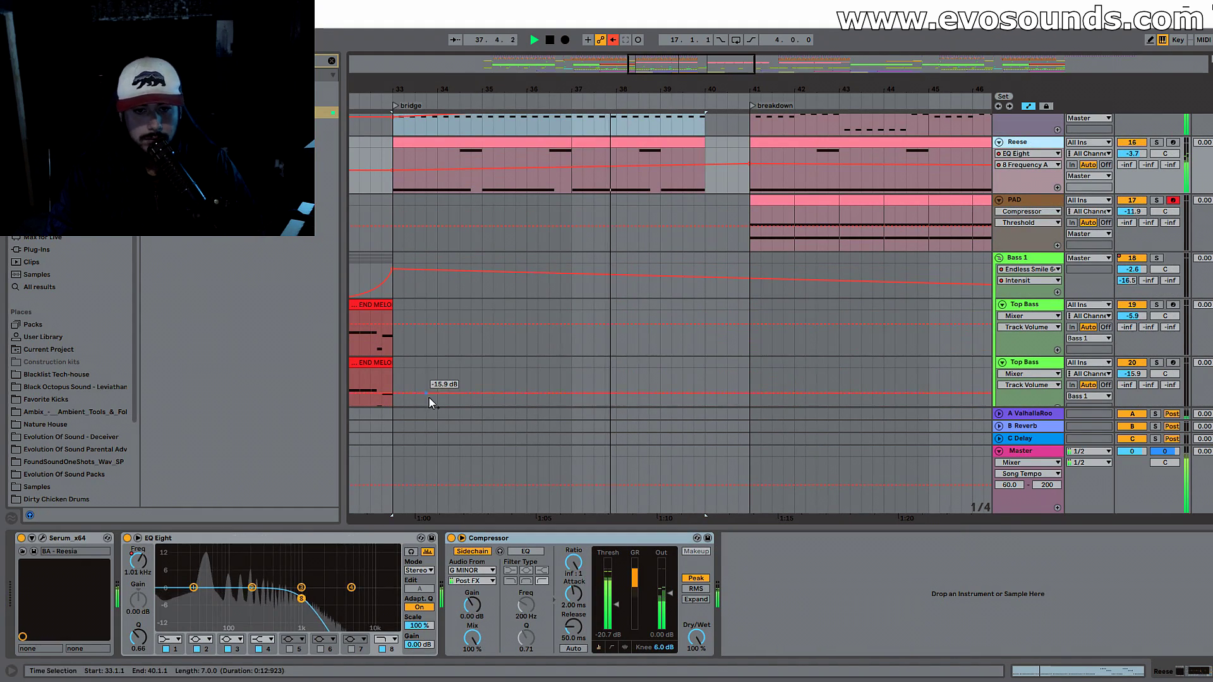
scroll(452, 352, up, 1)
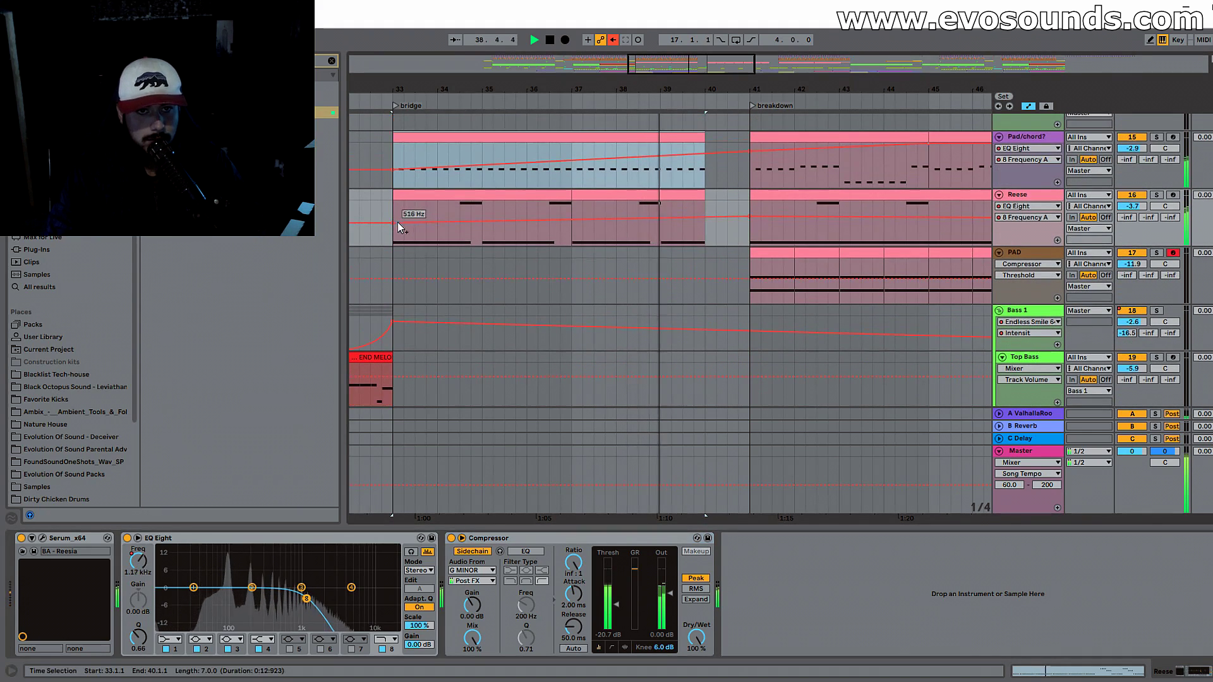
drag(693, 229, 728, 219)
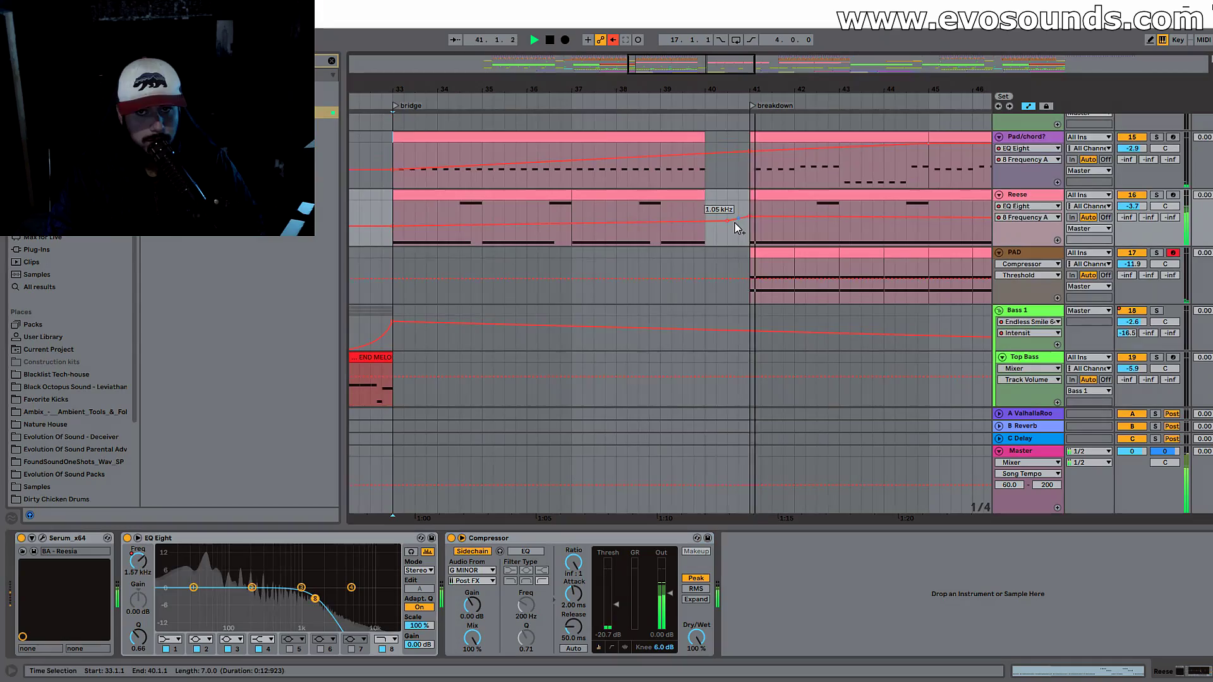
Step: Solo the PAD, Pad/chord? and Reese tracks and play the breakdown from bar 41
scroll(750, 222, down, 3)
scroll(750, 218, up, 3)
scroll(769, 411, down, 5)
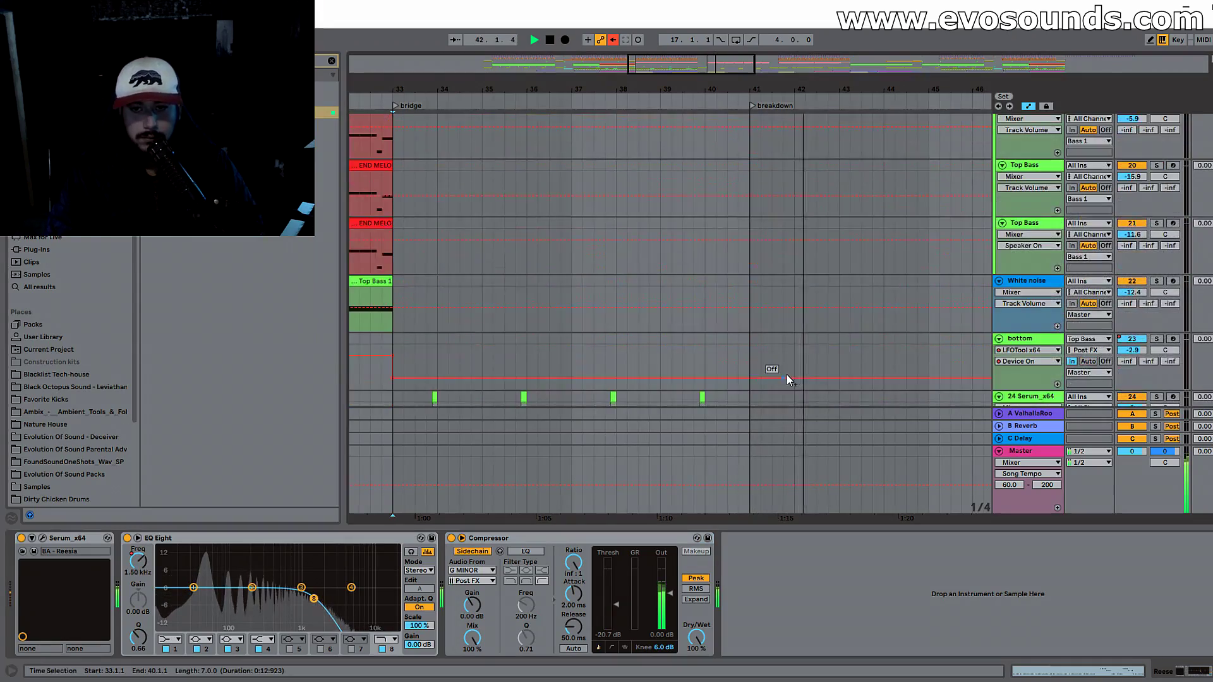
scroll(787, 374, down, 5)
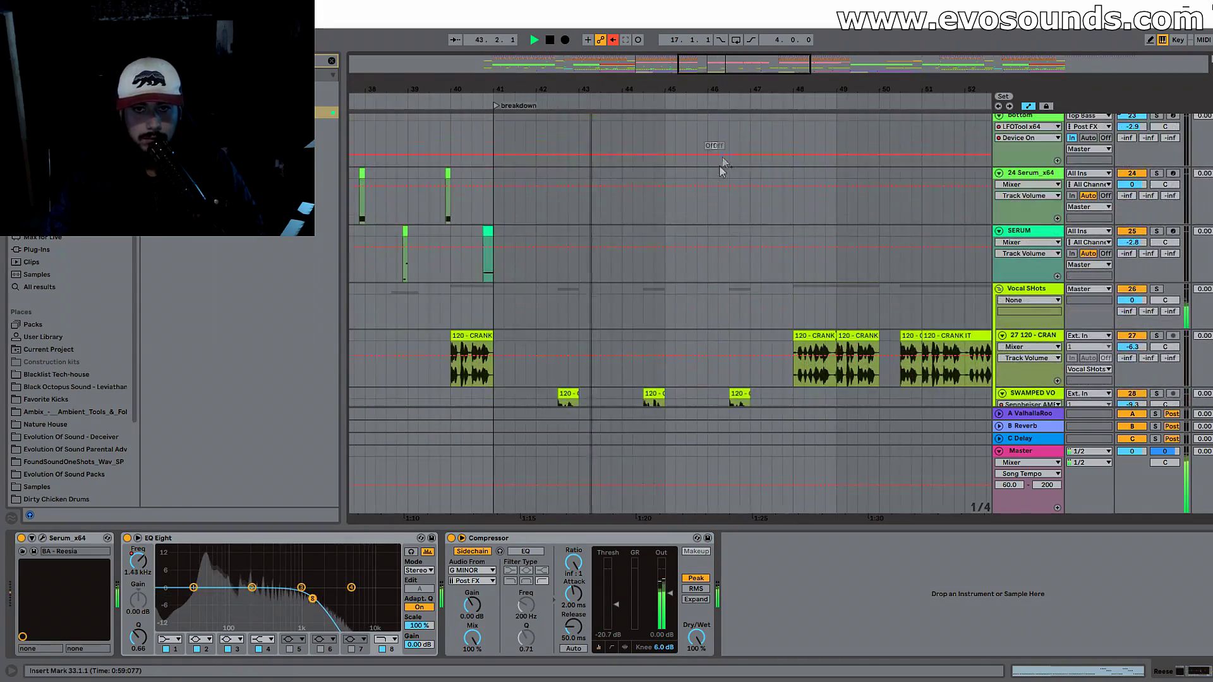
scroll(695, 202, up, 10)
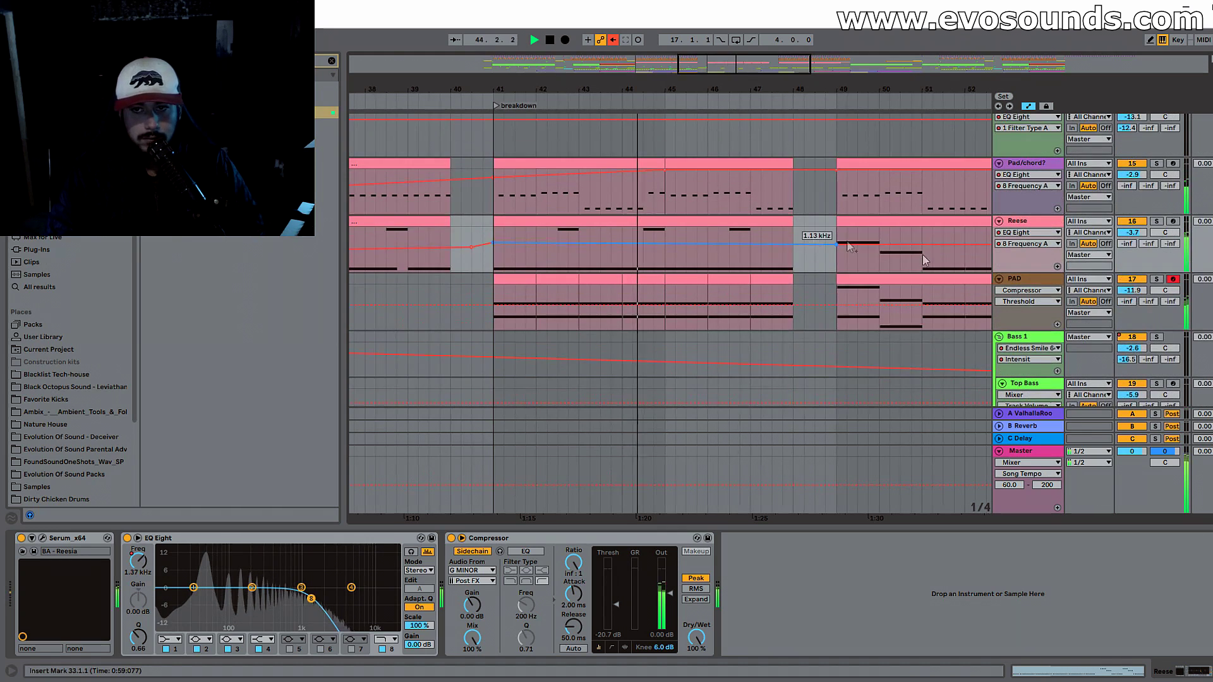
click(1159, 286)
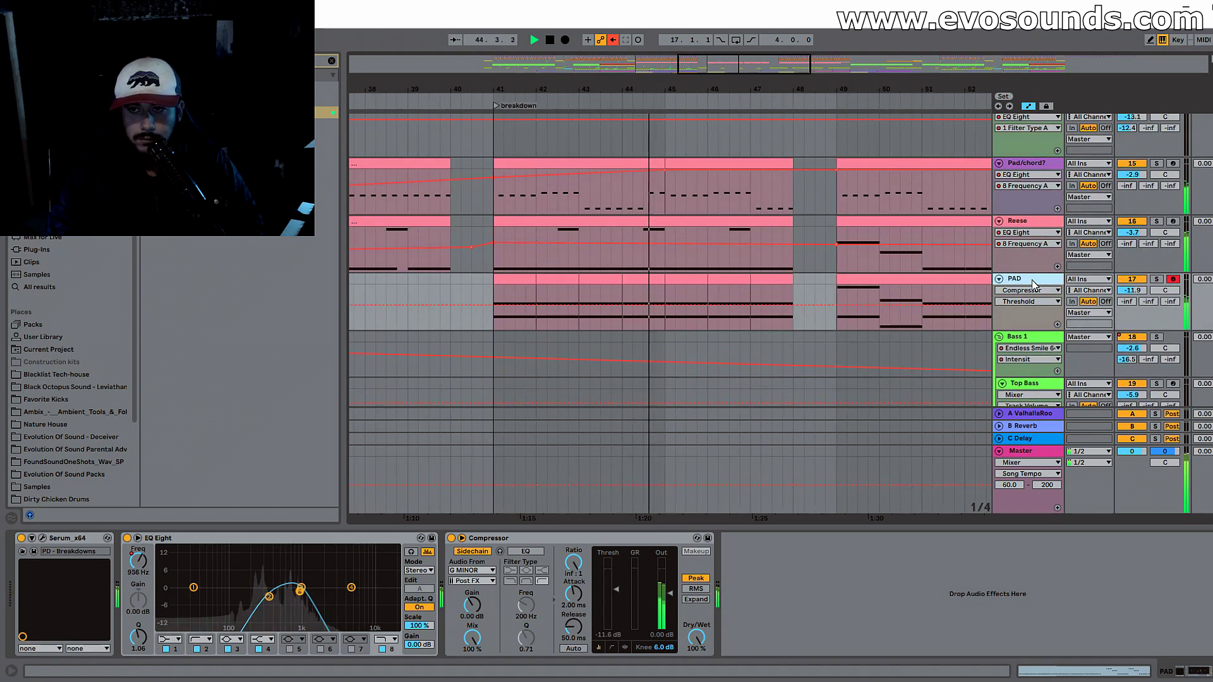
click(1157, 280)
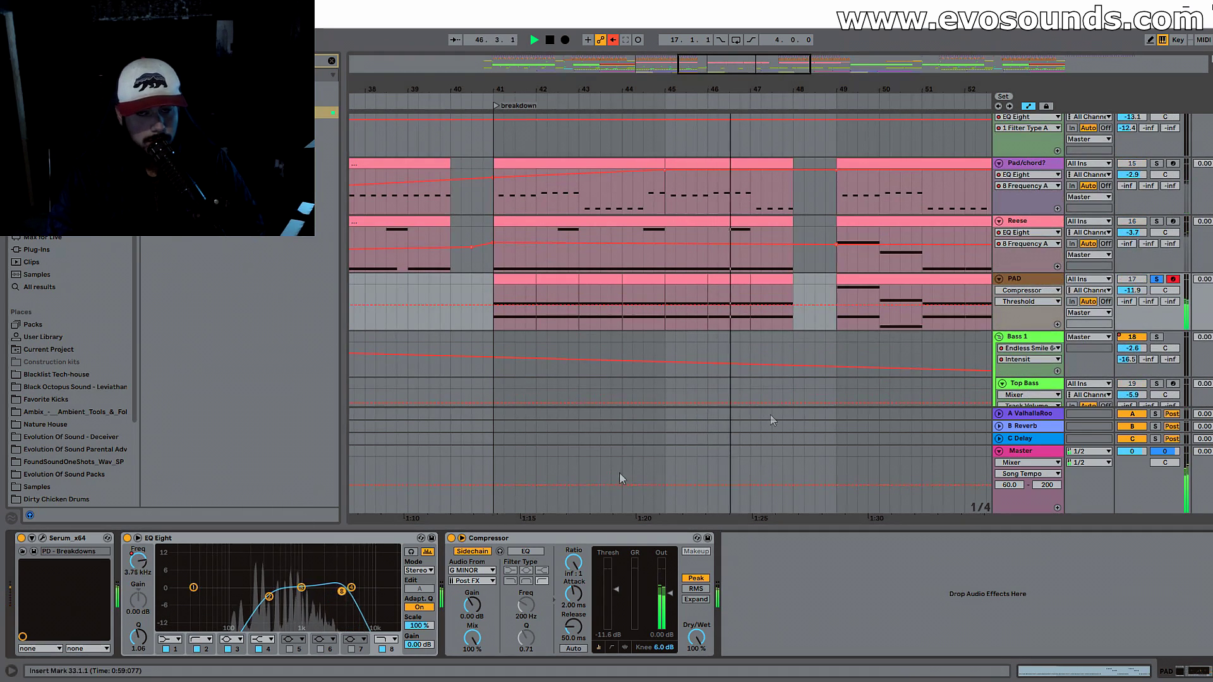
click(1156, 163)
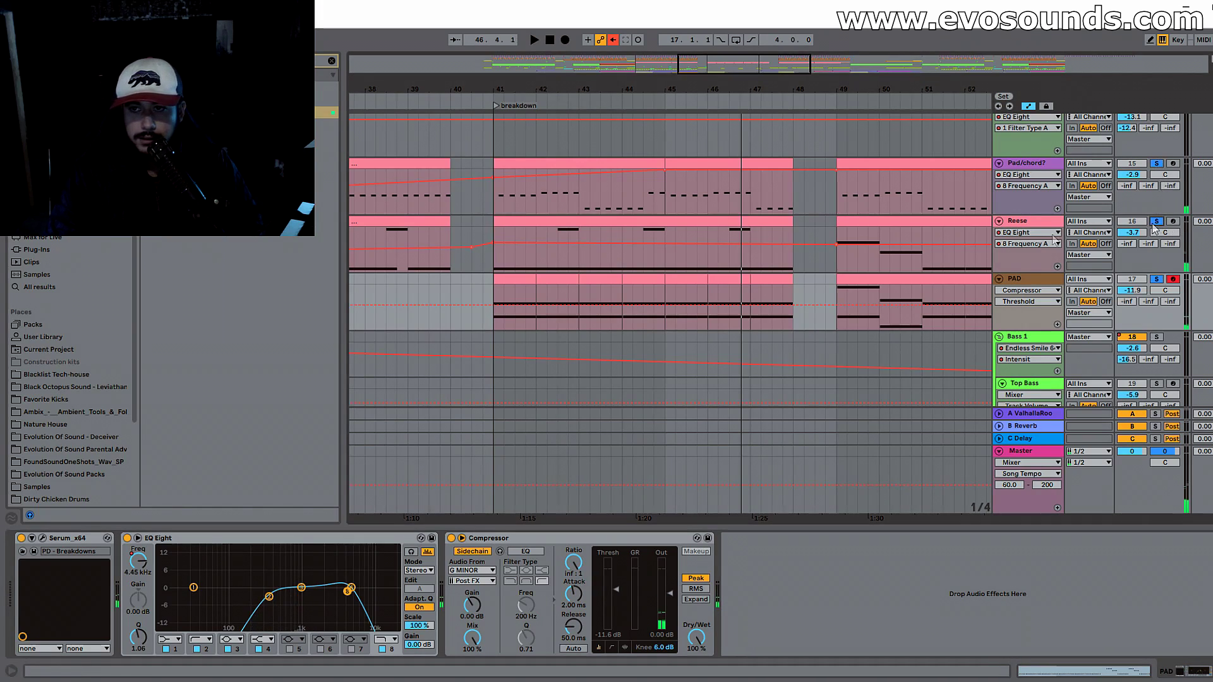
click(499, 288)
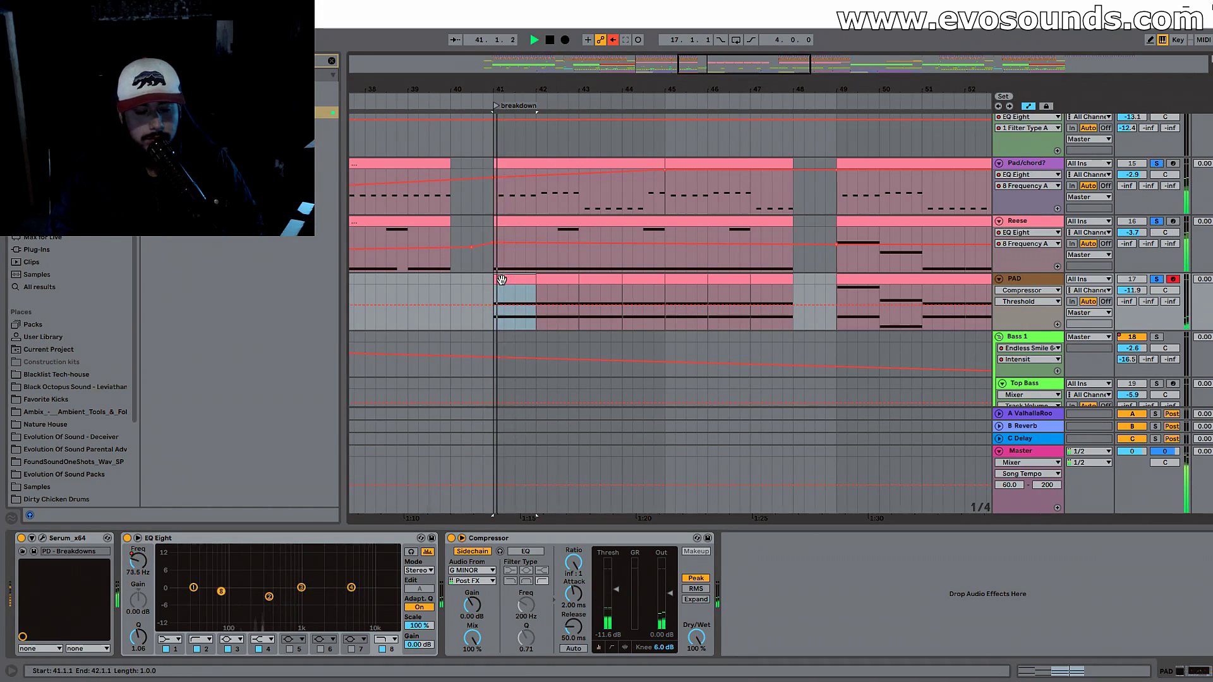
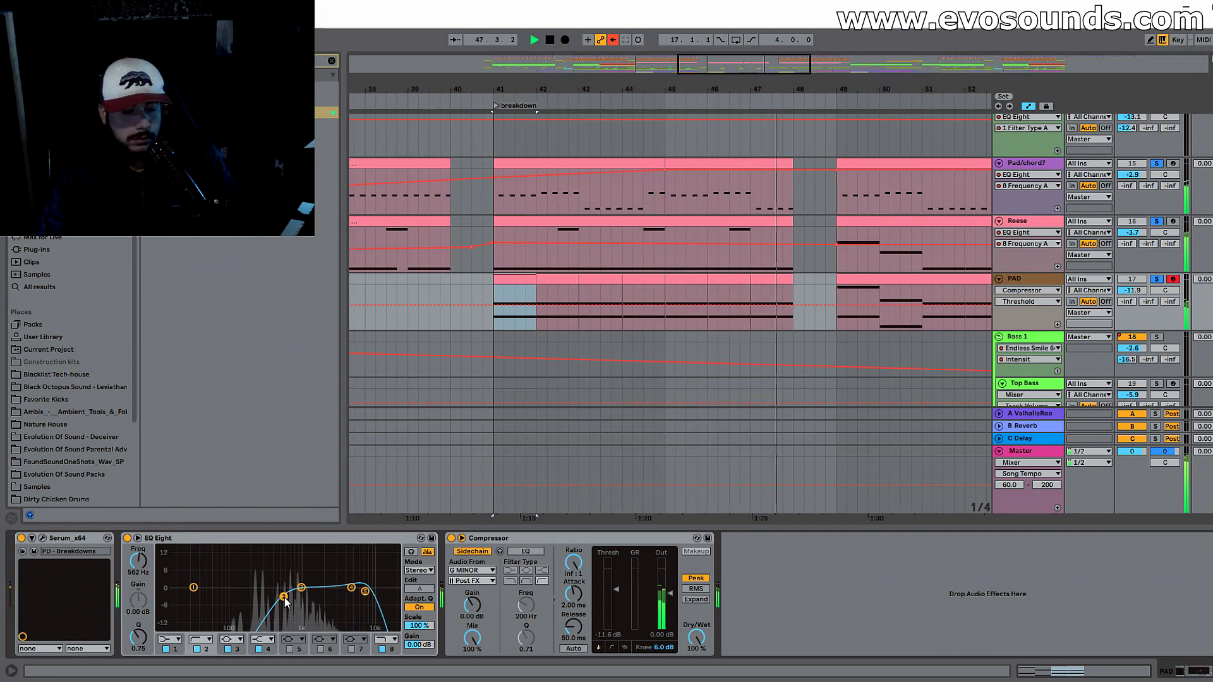
Step: Play from bar 49 and set the unison of both oscillators in the Reese track's Serum to 1
drag(548, 90, 452, 104)
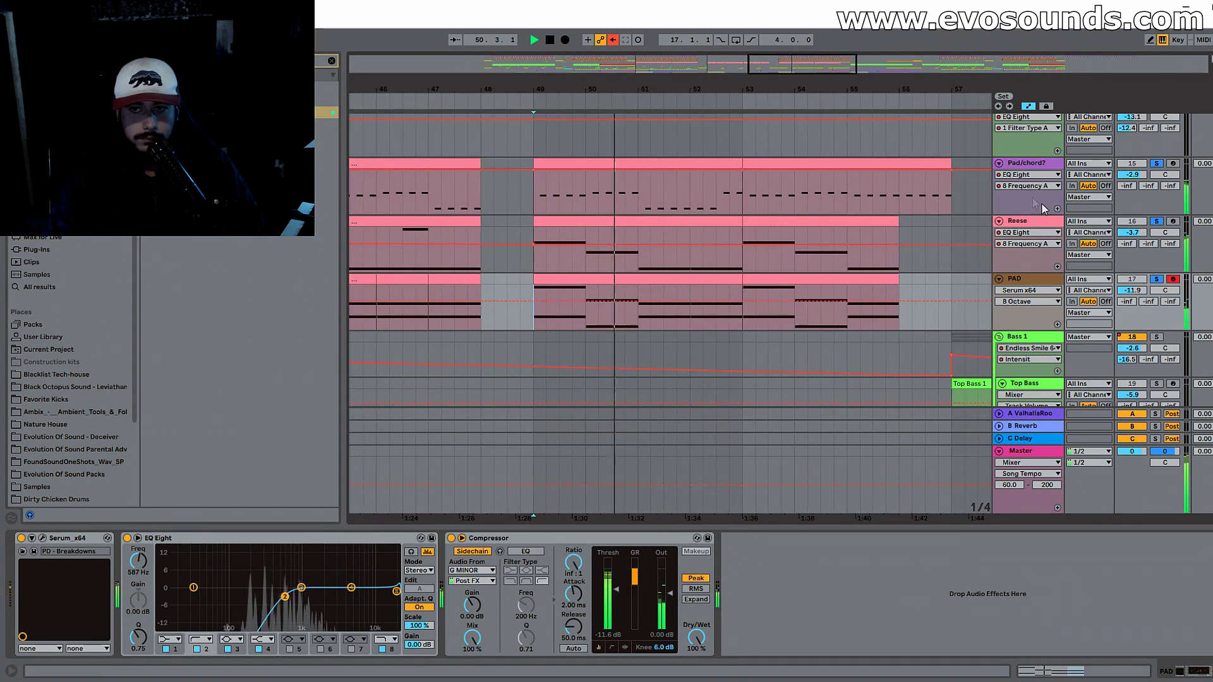
click(1134, 230)
click(1156, 222)
key(space)
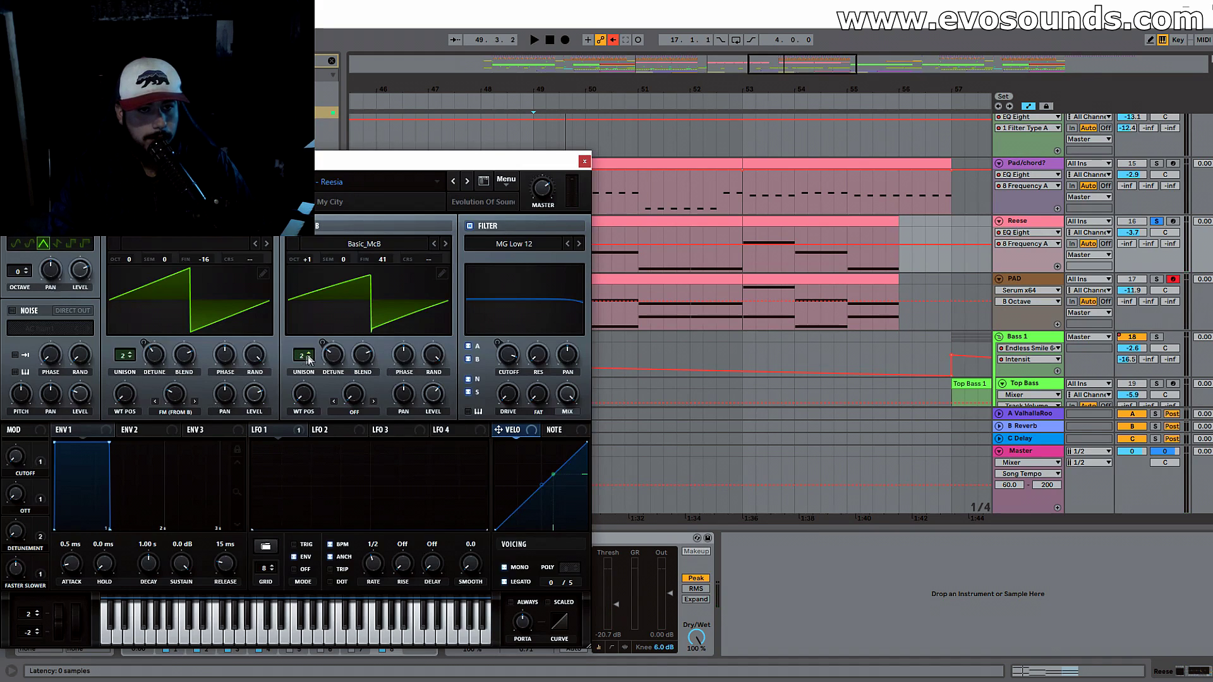
click(309, 359)
key(space)
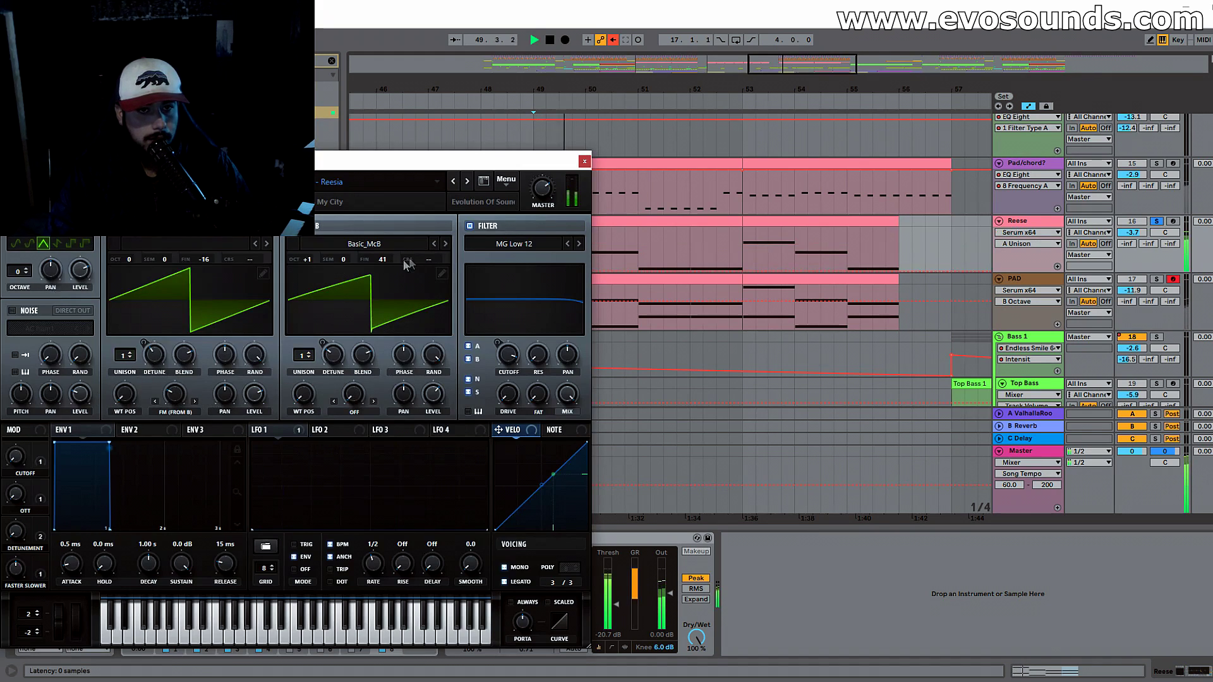
click(585, 161)
Step: Play Reese with the soloed pads and set its EQ Eight 8 Frequency A automation at bar 49 to 507 Hz
click(1157, 222)
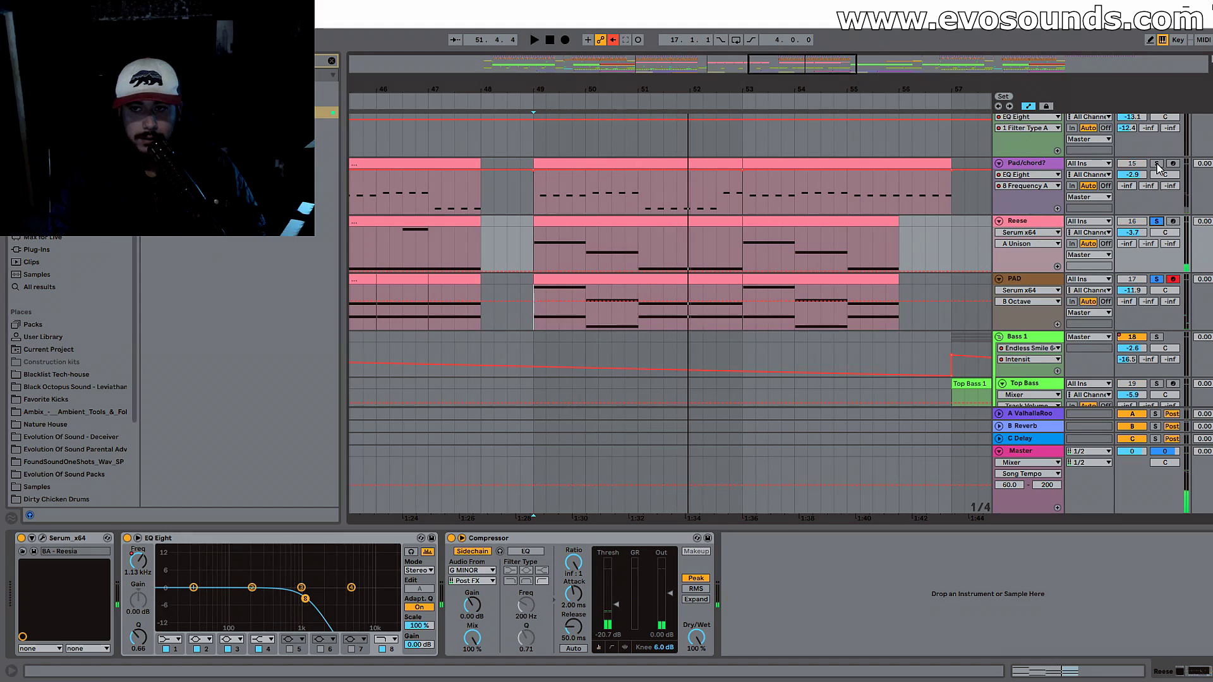
key(space)
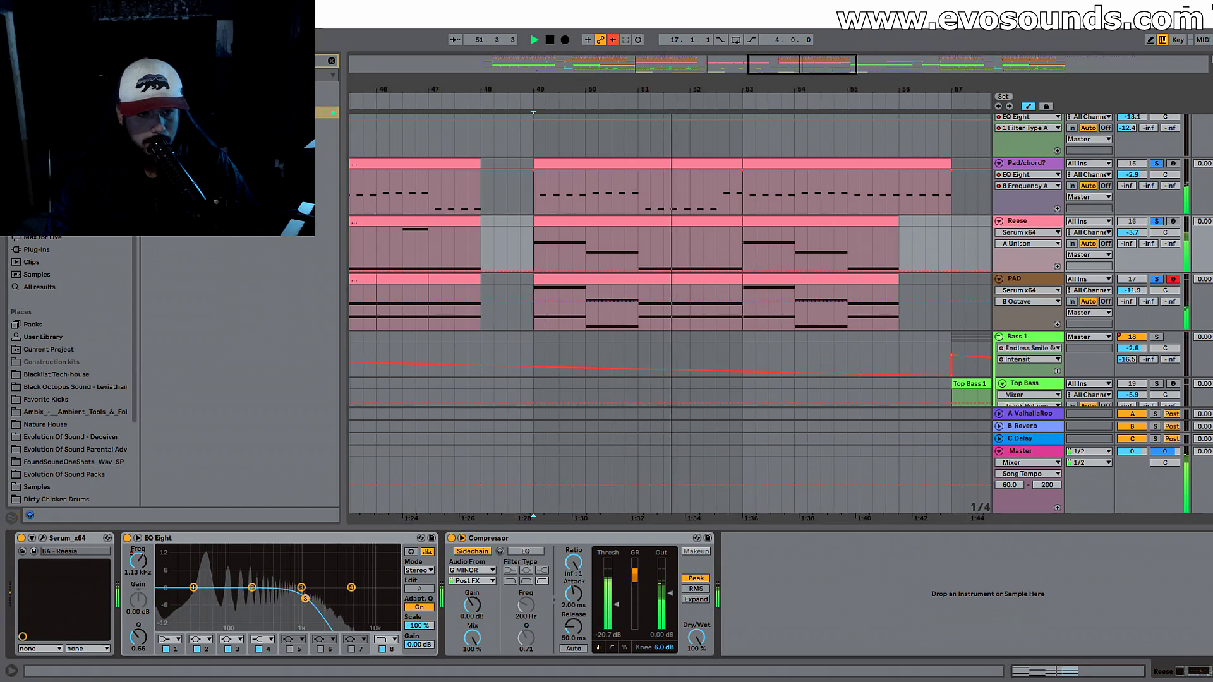
click(135, 565)
drag(535, 244, 534, 249)
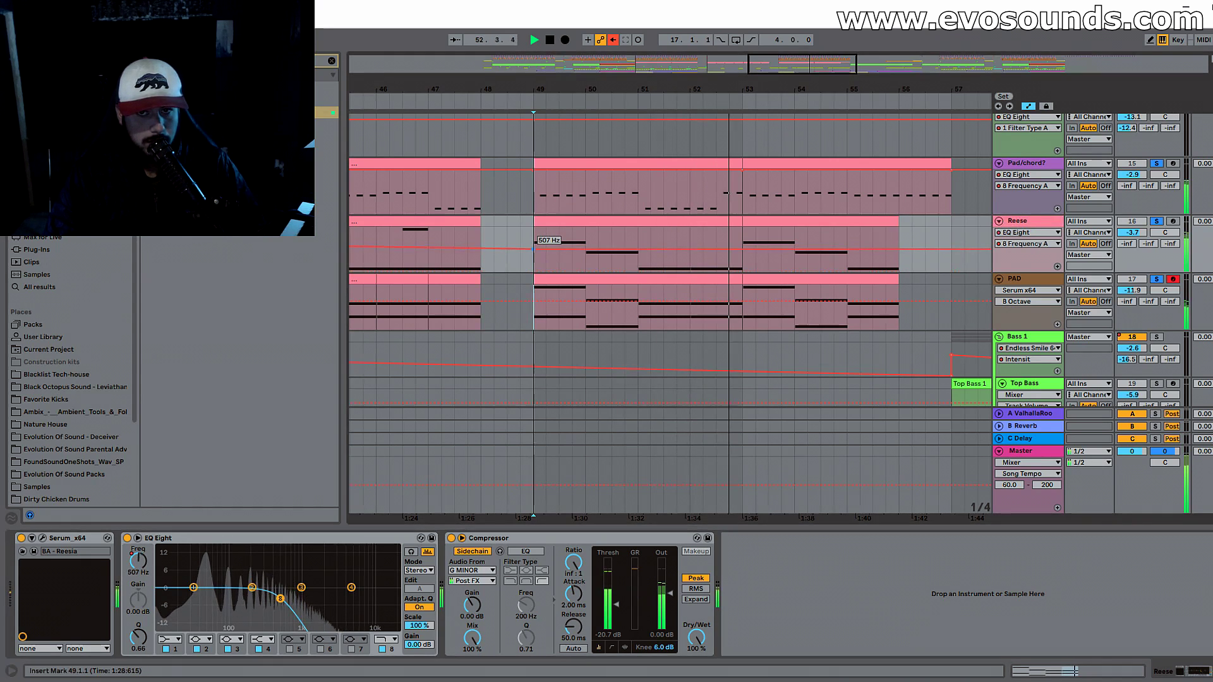
key(minus)
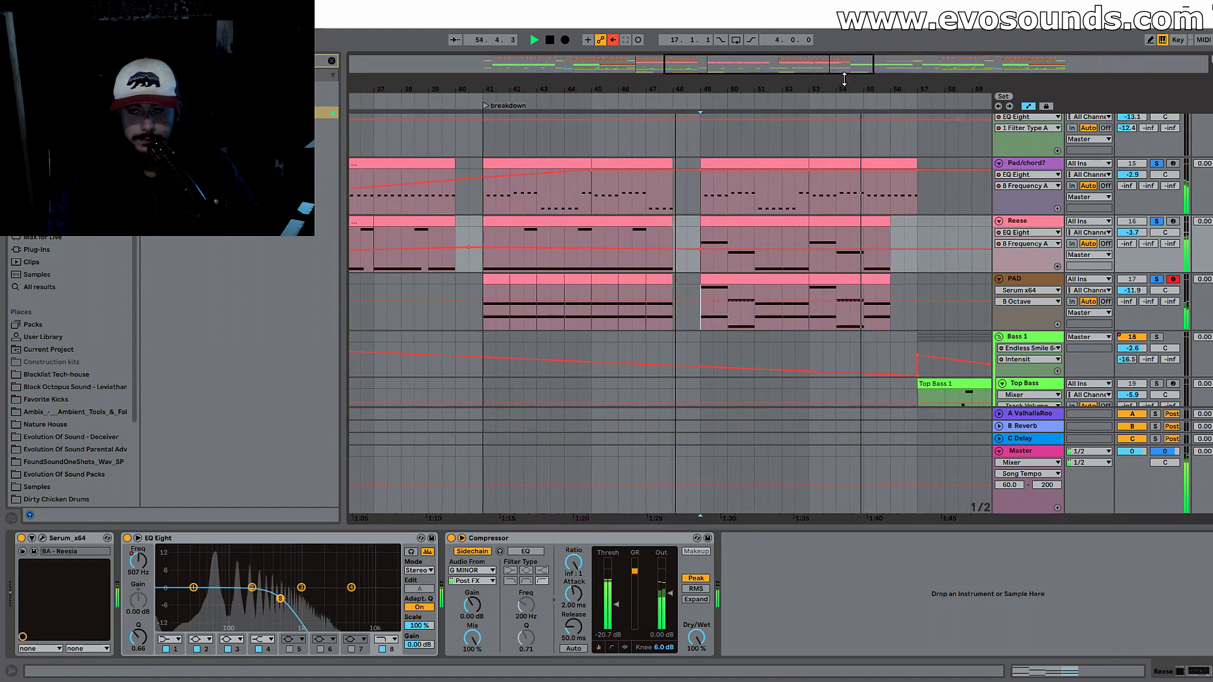
Step: Play the PAD clip from bar 49 and check the effects and oscillator settings in its Serum
click(734, 279)
key(space)
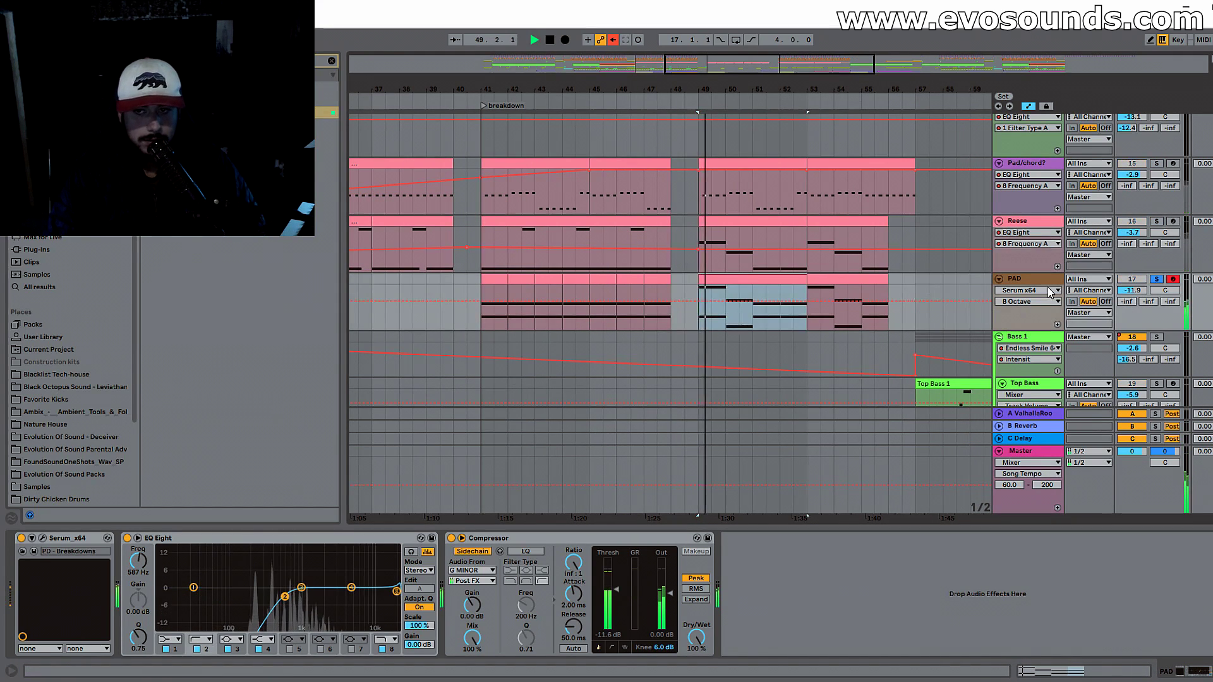
click(43, 538)
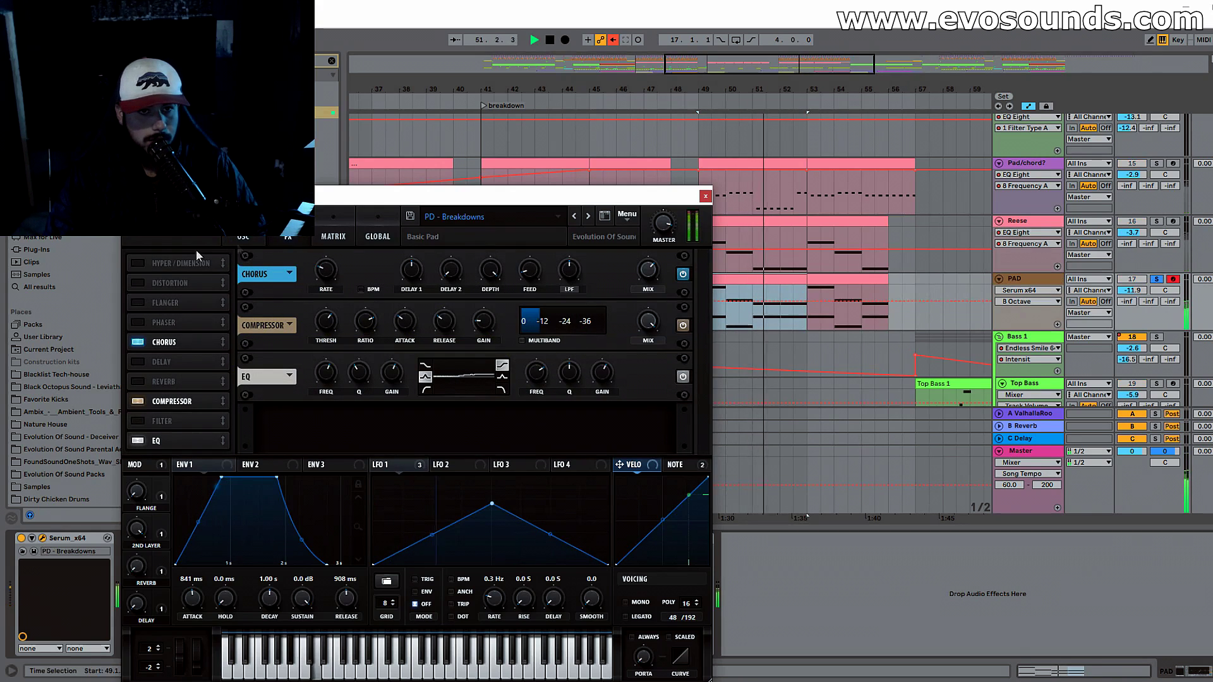
click(287, 238)
click(243, 237)
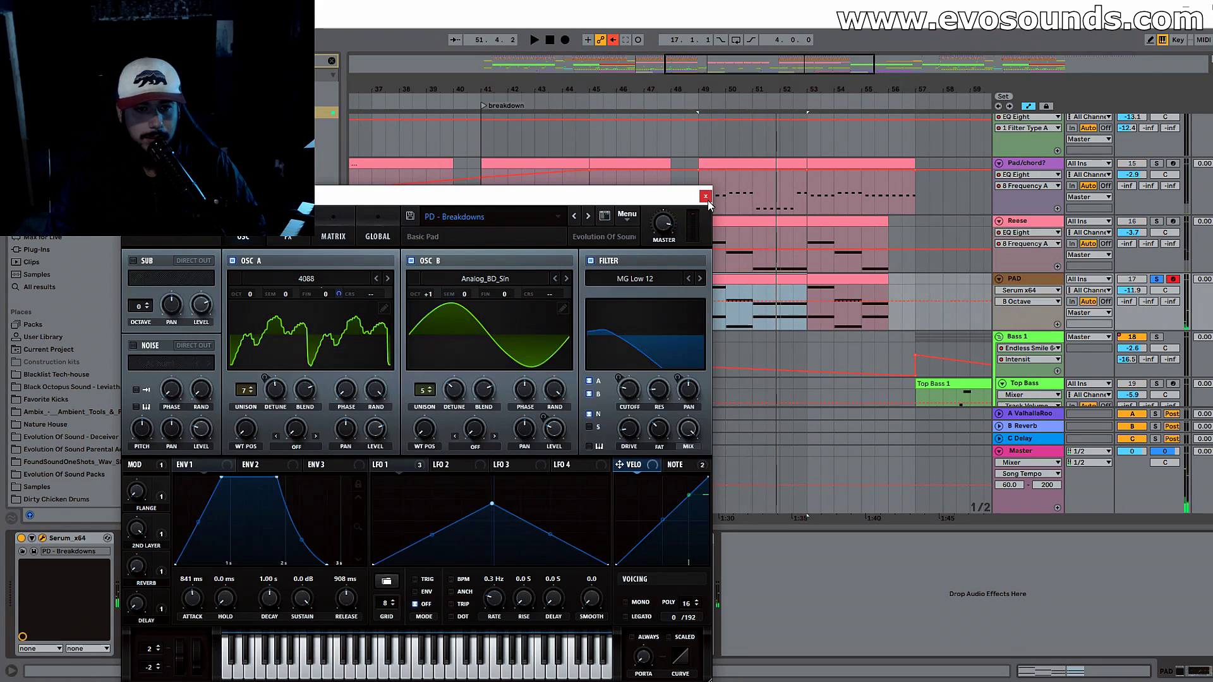
click(705, 197)
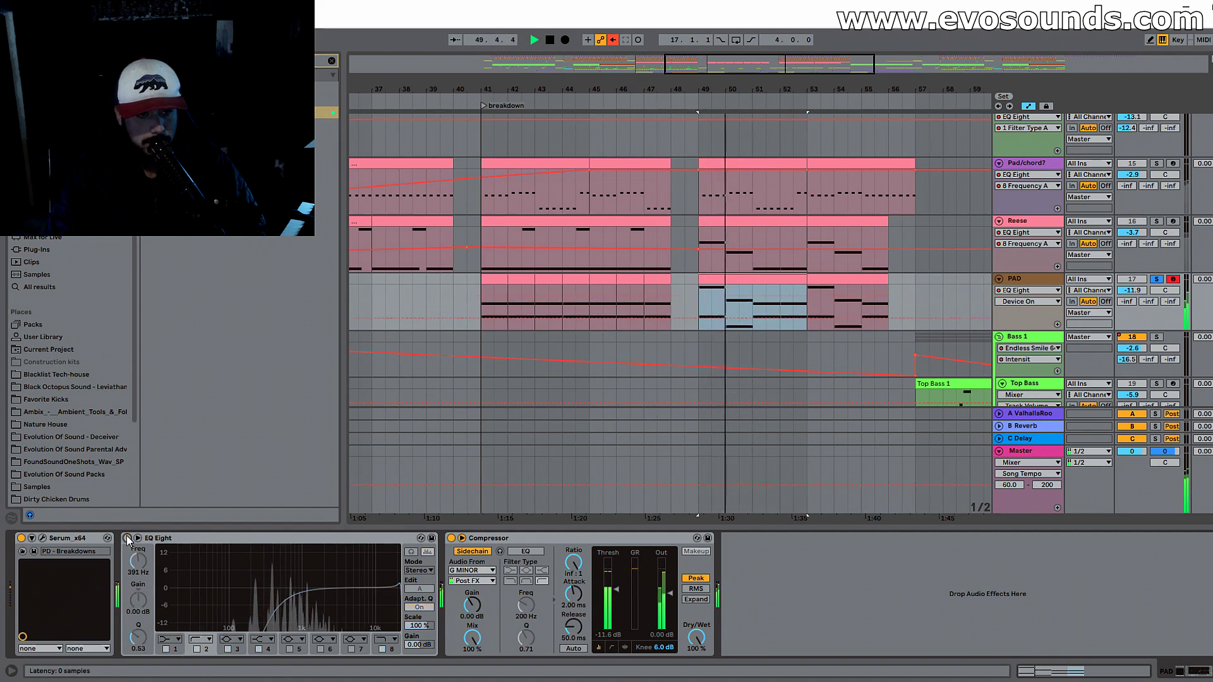
Step: Boost EQ Eight band 4 on PAD by 4.09 dB at 1.47 kHz and set the track's volume to -9.2 dB
drag(351, 588, 346, 570)
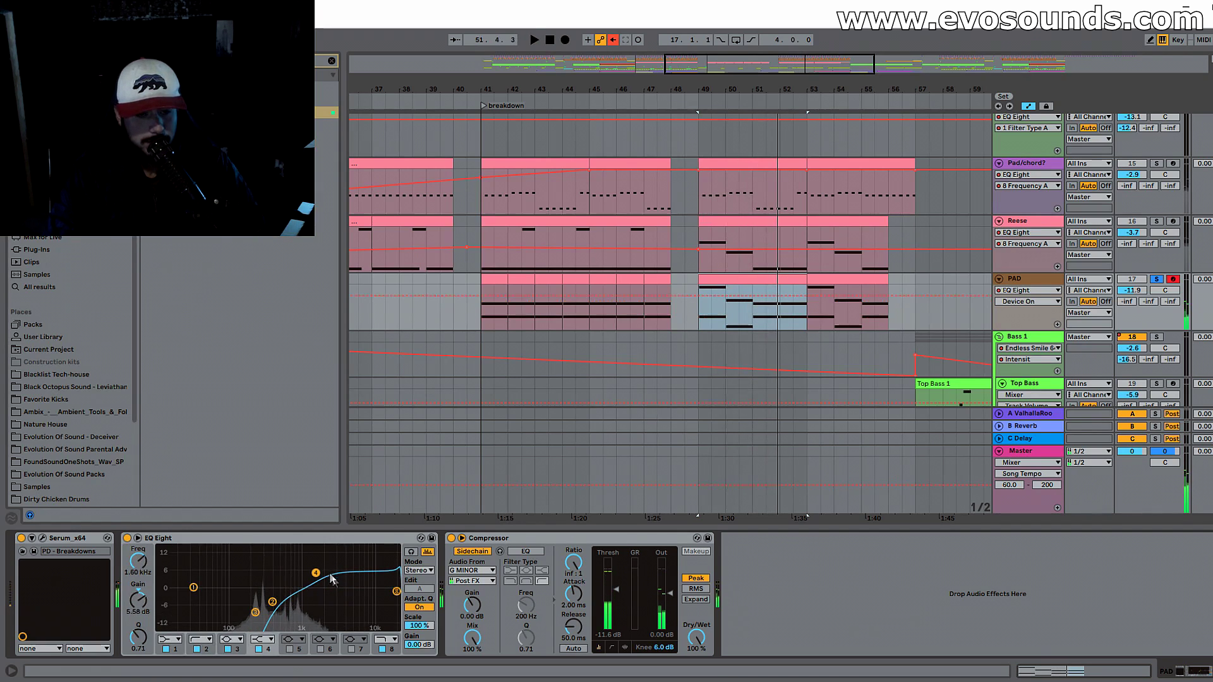
drag(308, 576, 309, 588)
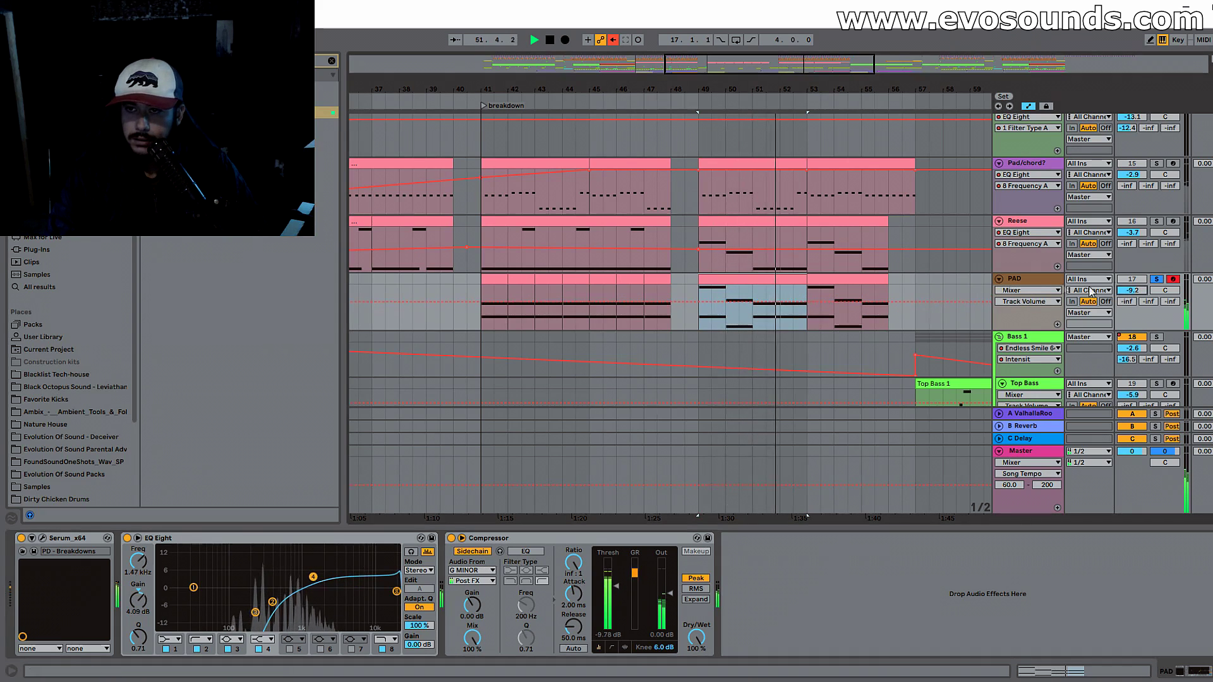
click(1031, 279)
key(space)
click(43, 537)
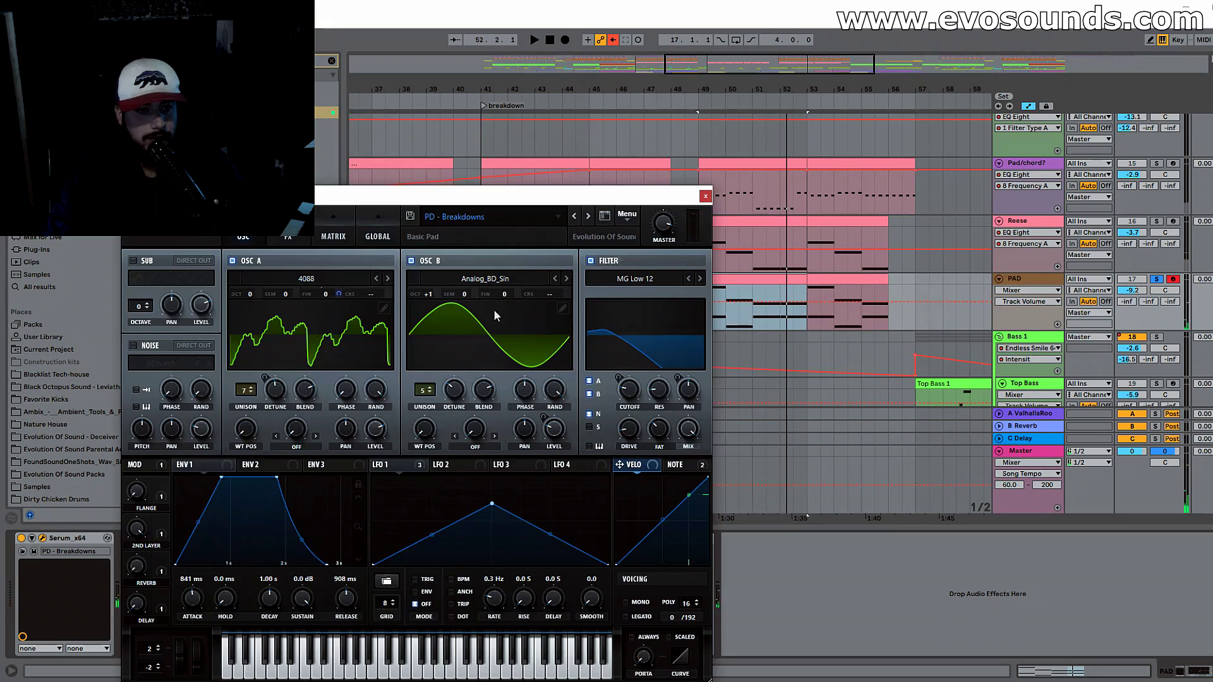
click(706, 196)
Step: Switch to the Session View mixer, set PAD's volume to -7.8 dB during playback, and select the Pad/chord? track
key(Tab)
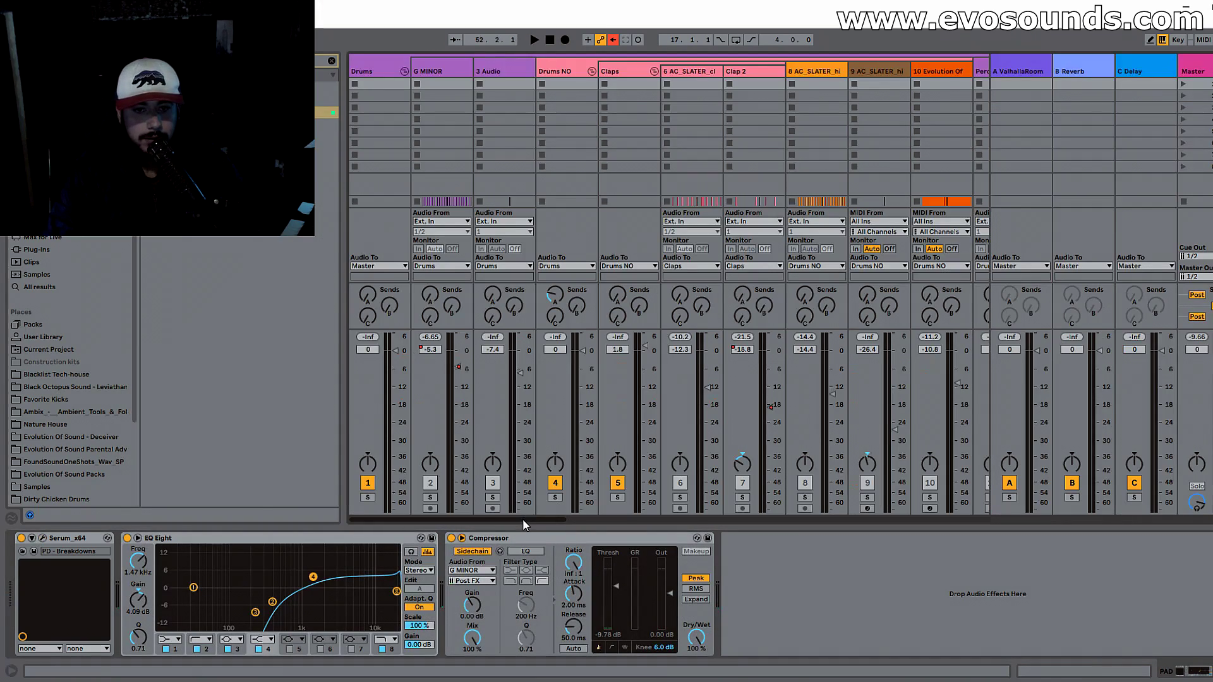
drag(523, 520, 705, 514)
key(space)
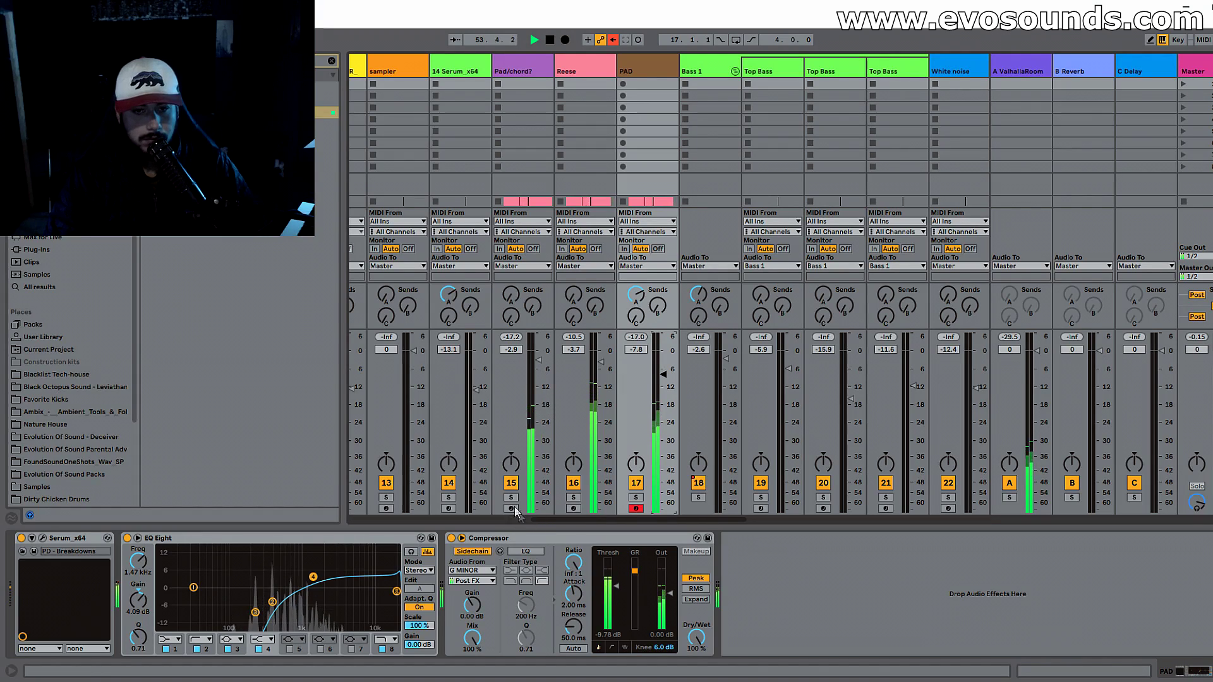
click(538, 185)
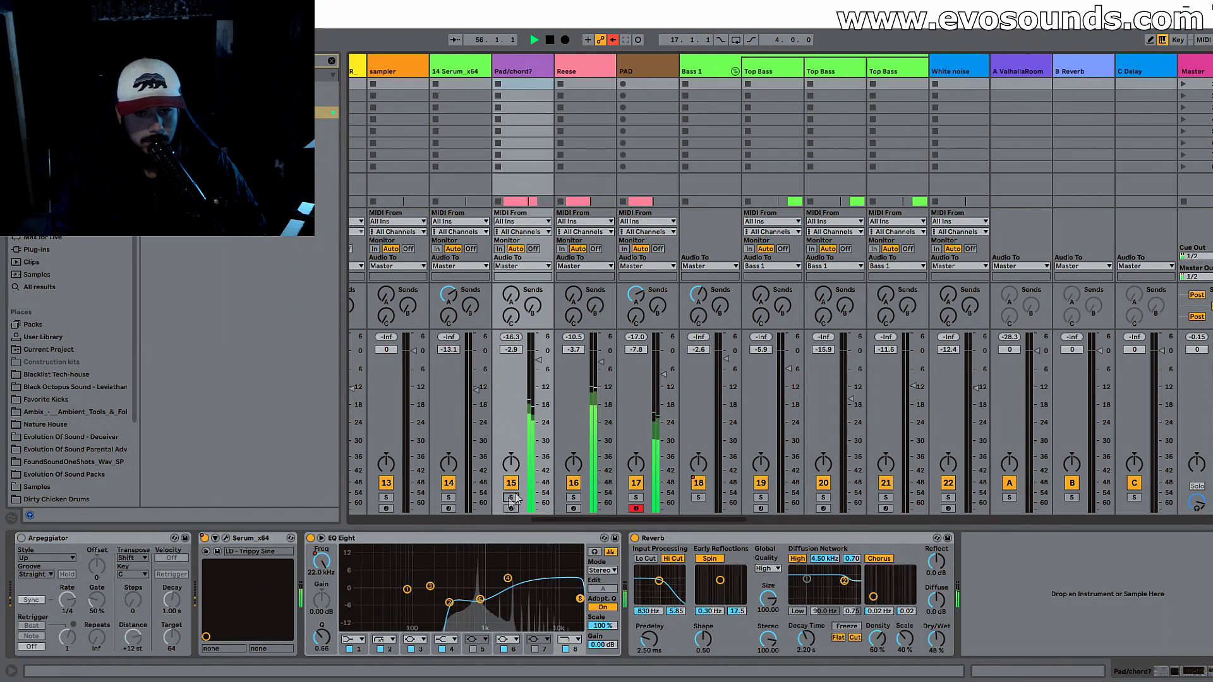
Step: Play the song from the breakdown in the arrangement and look through the tracks down to the vocal shots
key(Tab)
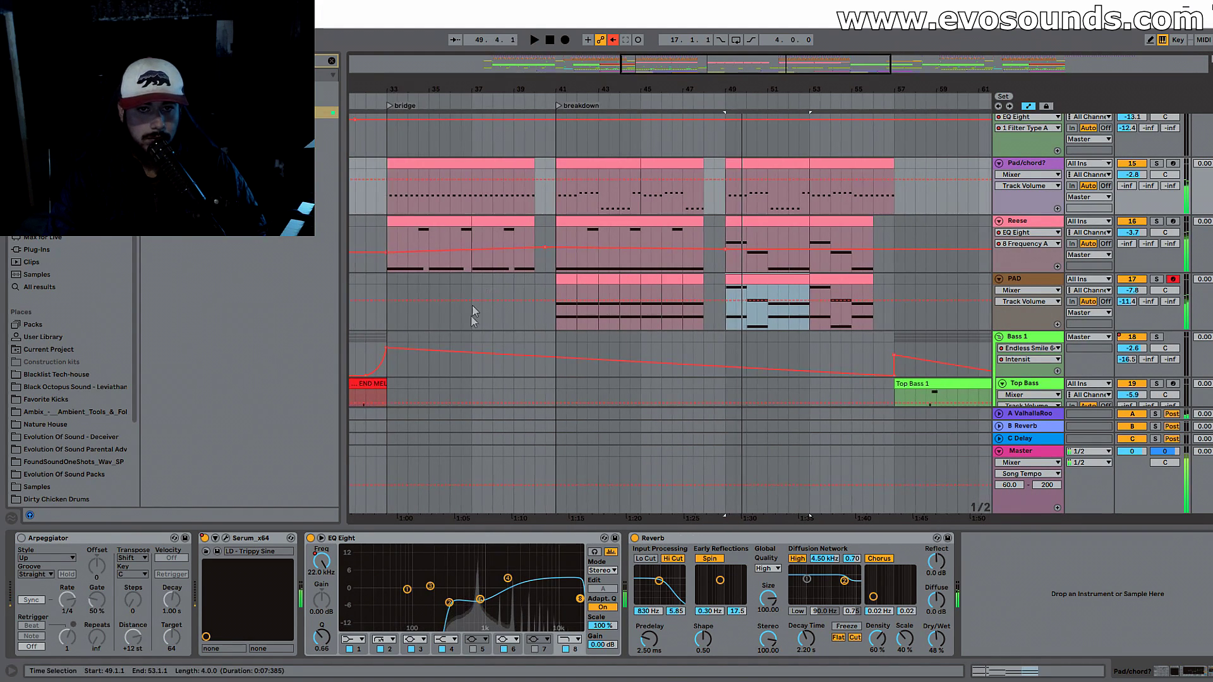
click(506, 278)
scroll(536, 290, up, 5)
drag(614, 63, 612, 95)
scroll(709, 287, down, 6)
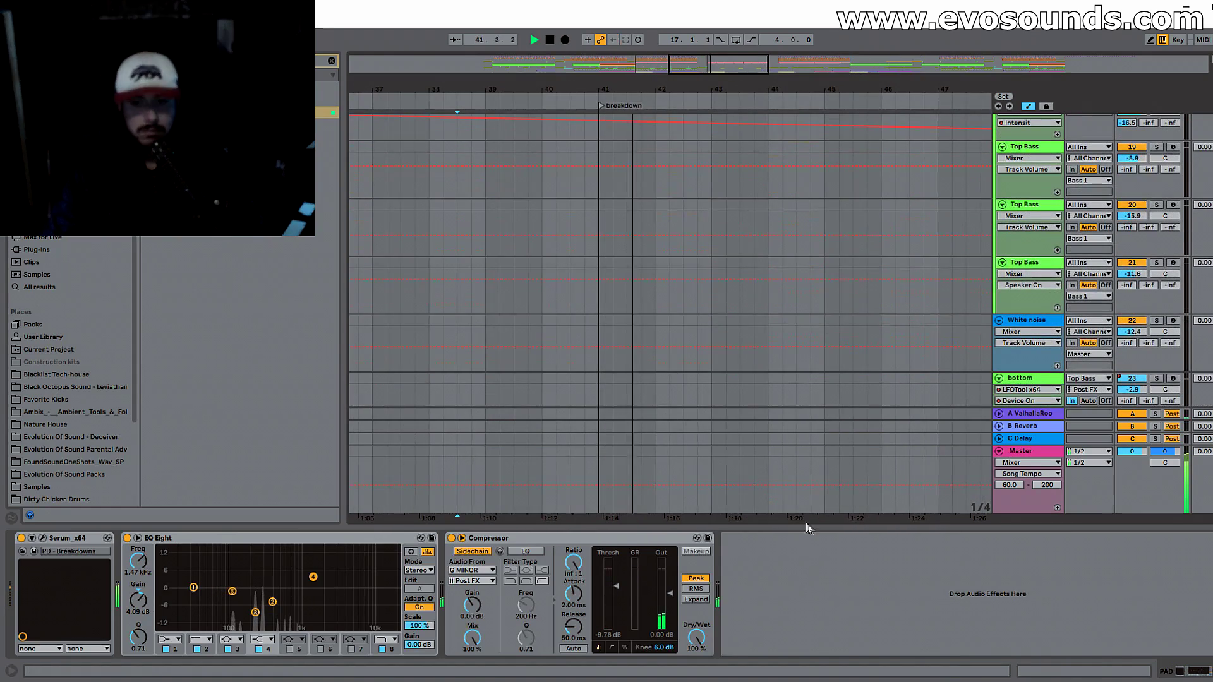
drag(811, 528, 821, 607)
scroll(899, 261, down, 3)
scroll(899, 261, down, 2)
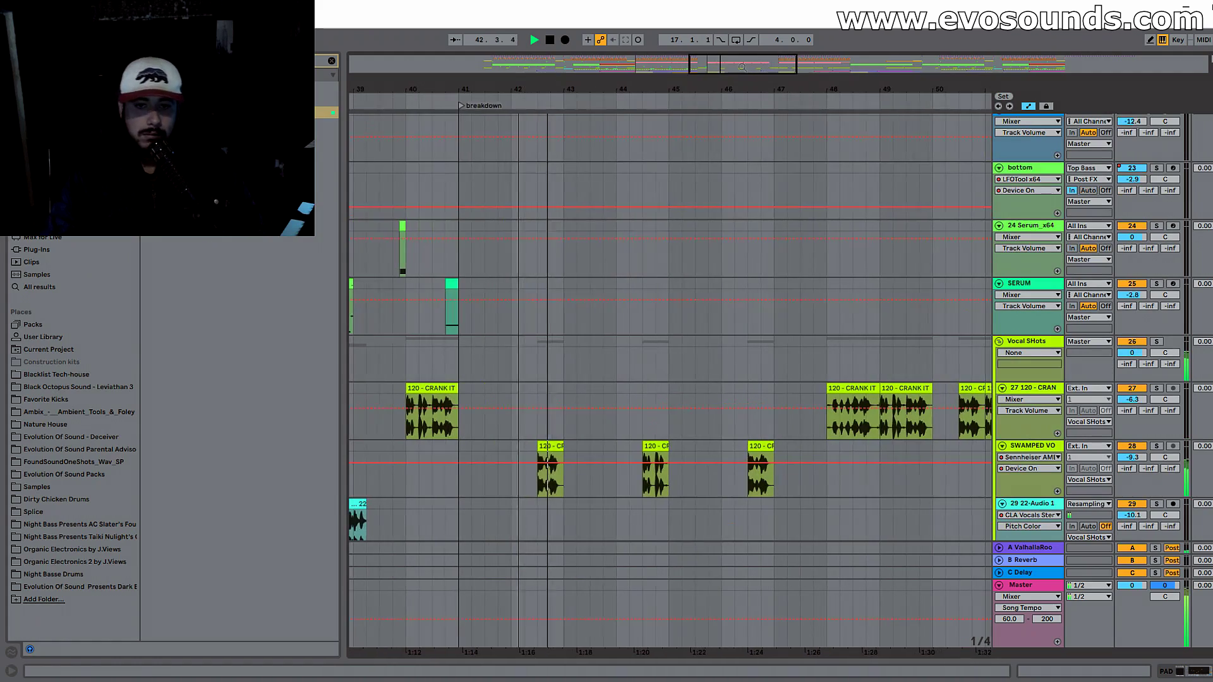
scroll(619, 290, up, 5)
scroll(632, 310, down, 6)
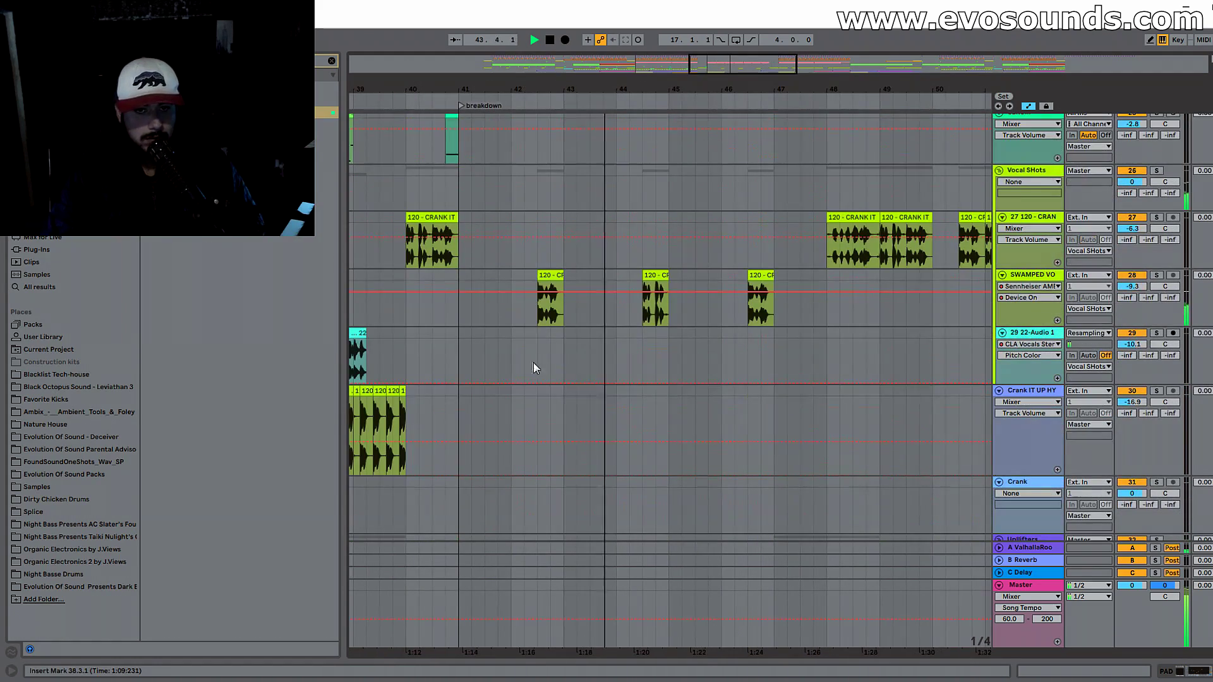
Step: Try duplicating the eight-bar section of SWAMPED VOCAL clips from bar 41 to bars 49–57, and undo it
click(538, 303)
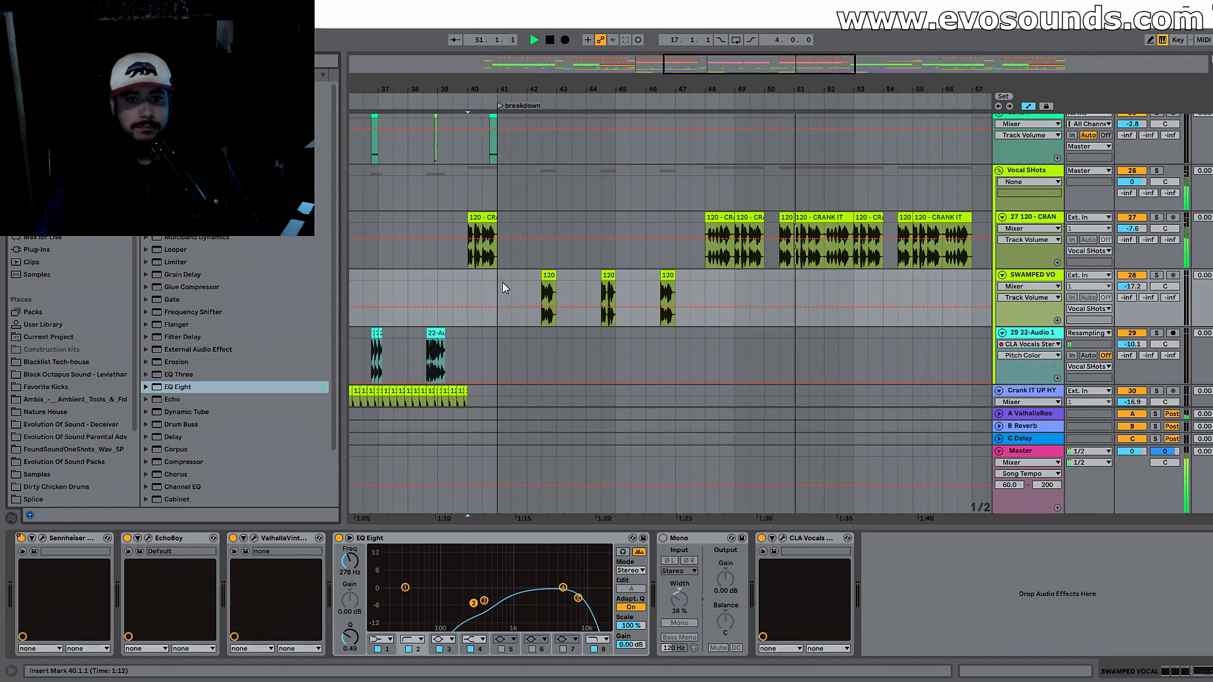
drag(499, 282, 733, 283)
key(ctrl+d)
drag(820, 62, 841, 74)
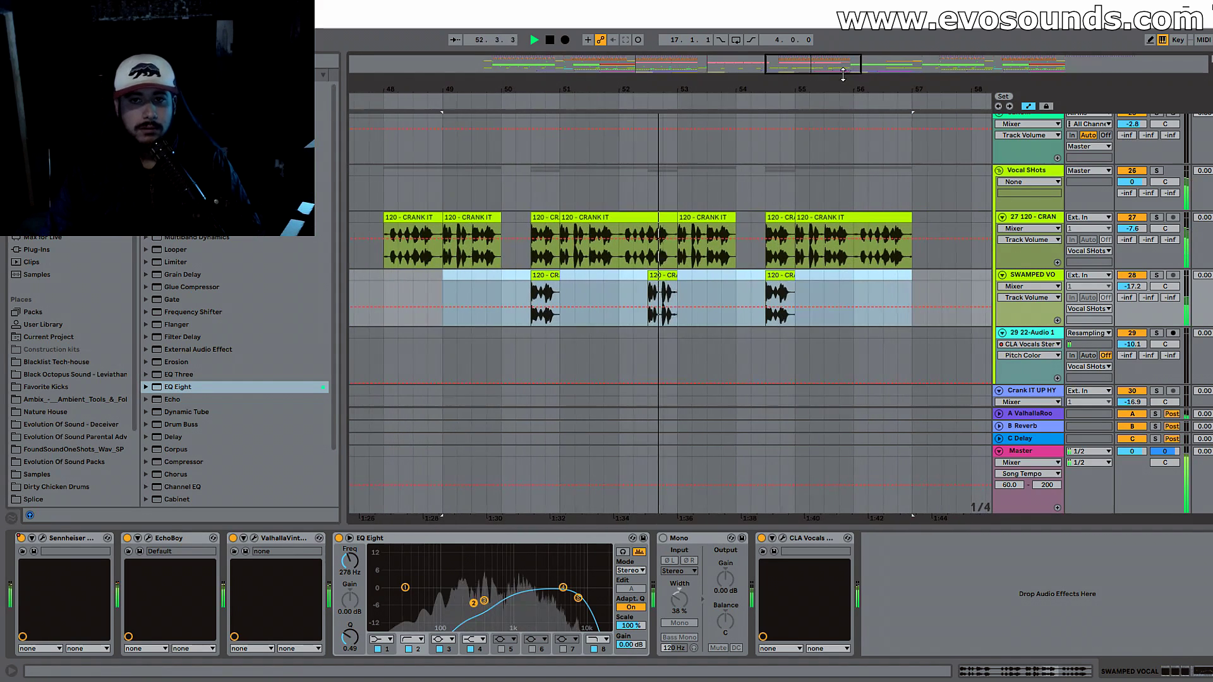
key(ctrl+z)
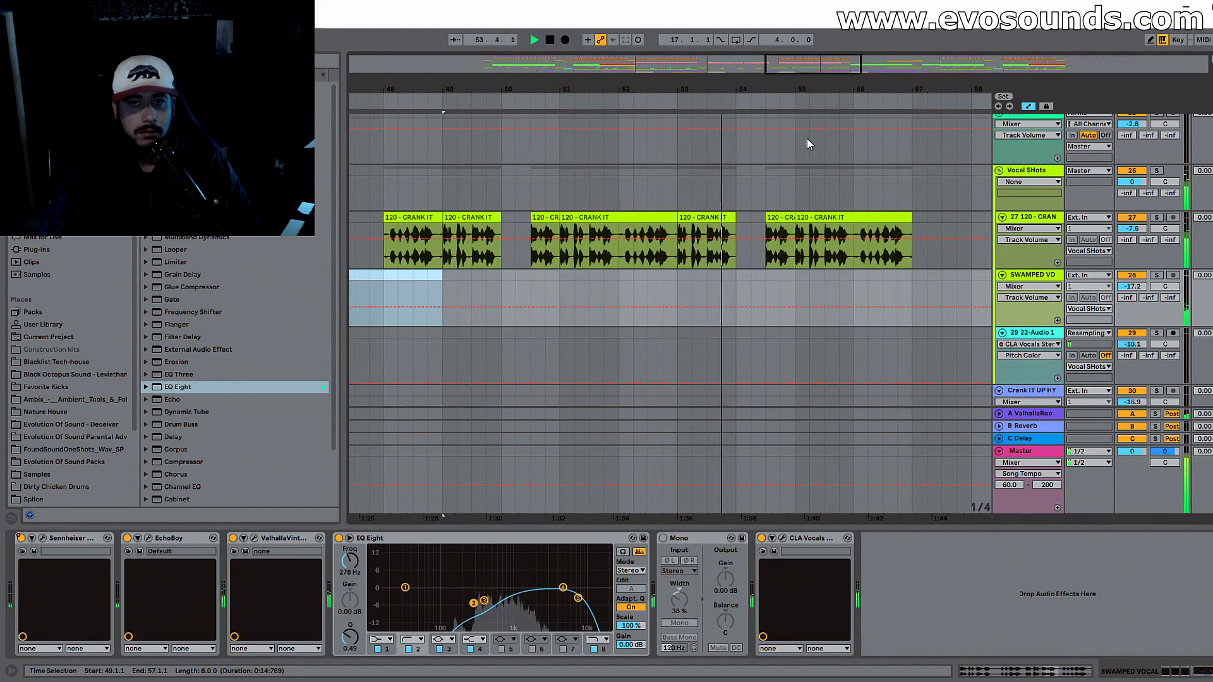
Step: Copy the last half bar of the CRANK IT vocal (49.3.1–50.1.1) onto the SWAMPED VOCAL track at 50.1.1
drag(812, 75, 770, 81)
click(583, 257)
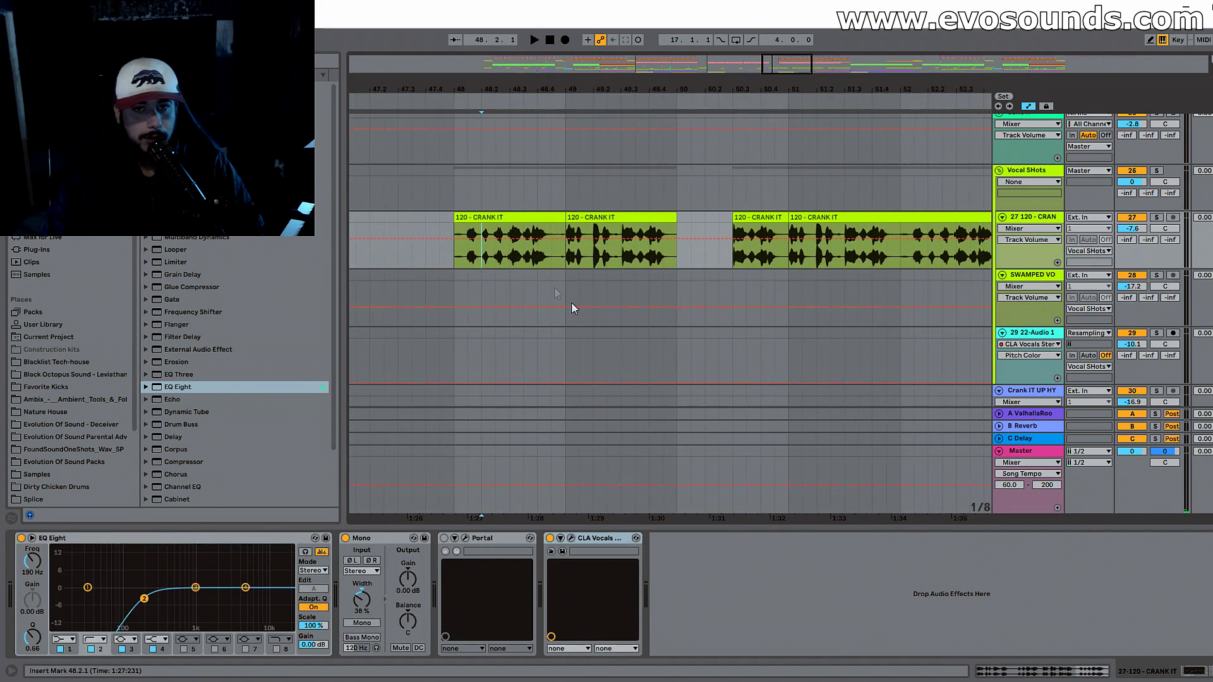
key(space)
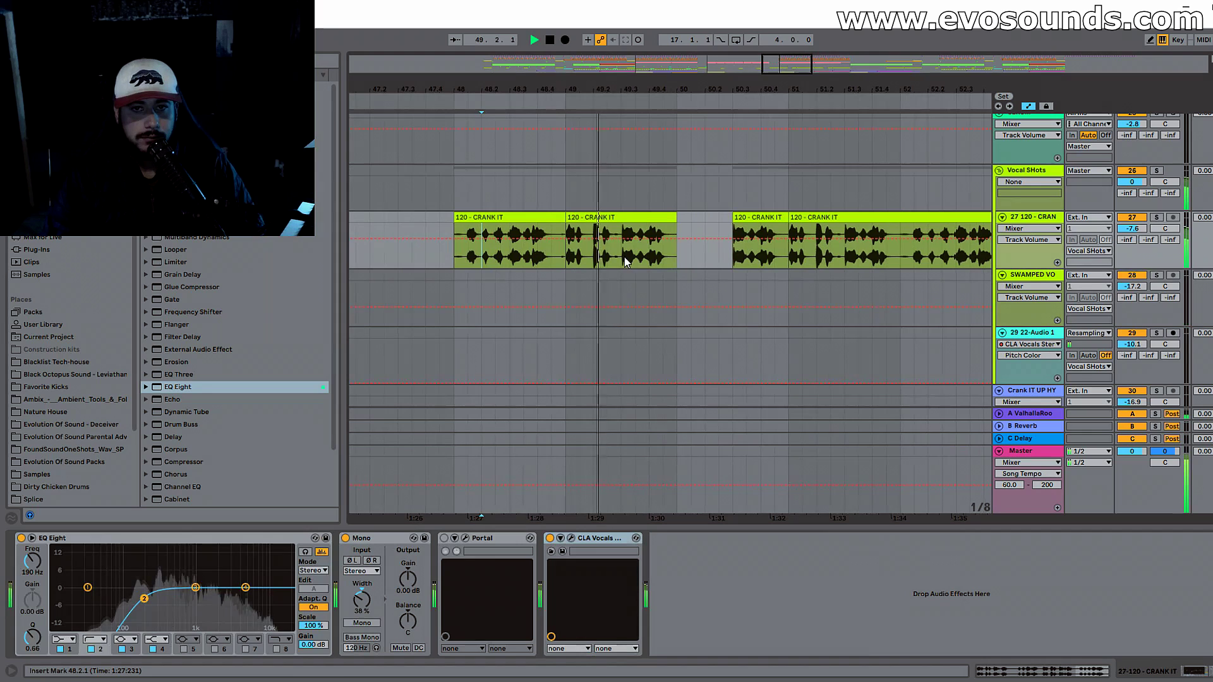
drag(624, 261, 677, 278)
key(space)
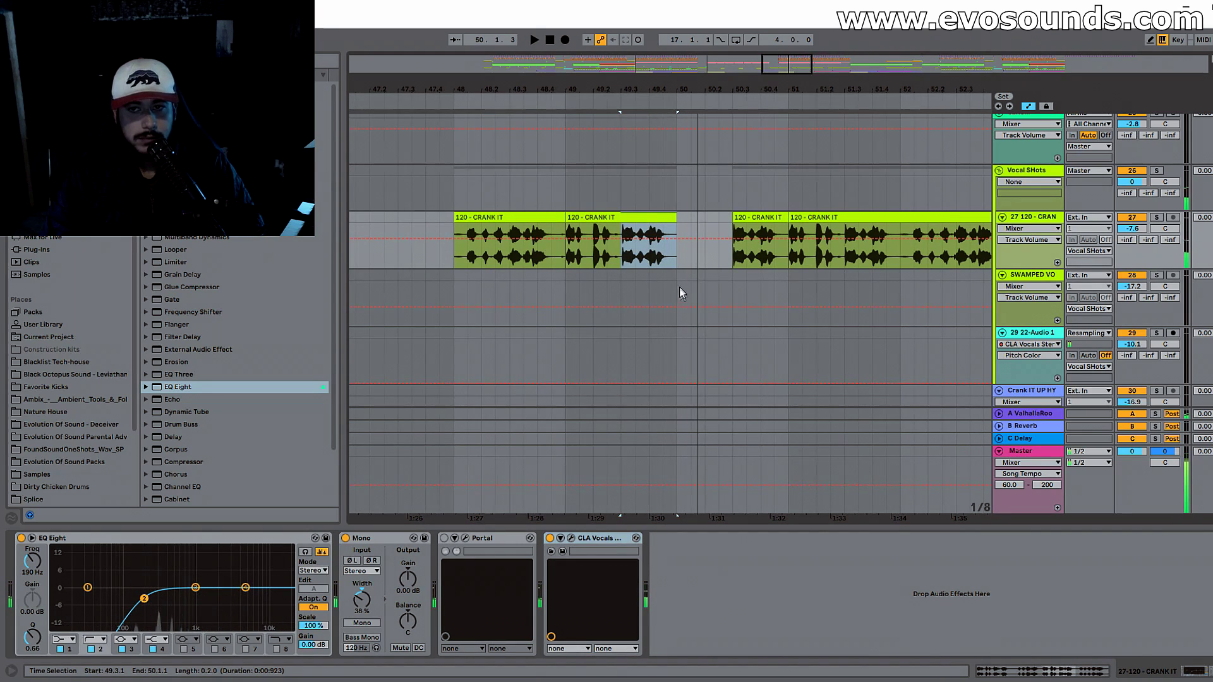
click(681, 294)
key(ctrl+v)
key(space)
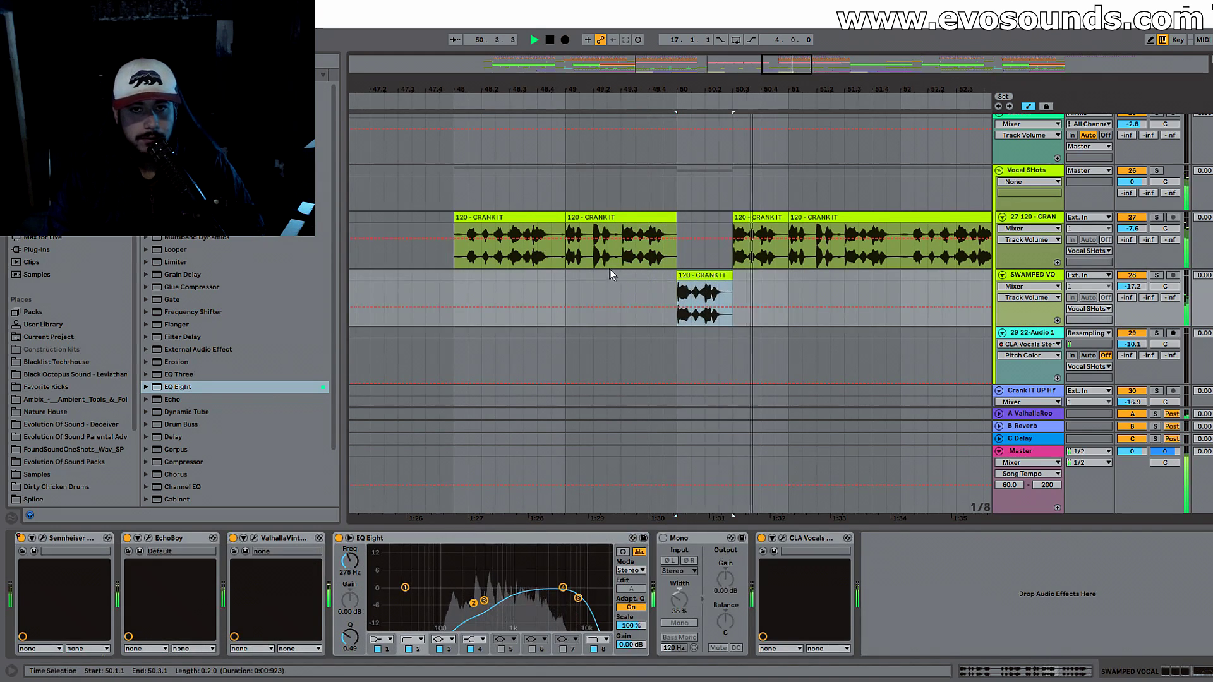
Step: Play the vocal phrase again and move the copied half-bar clip on SWAMPED VOCAL to 50.3.1
key(space)
click(487, 261)
key(space)
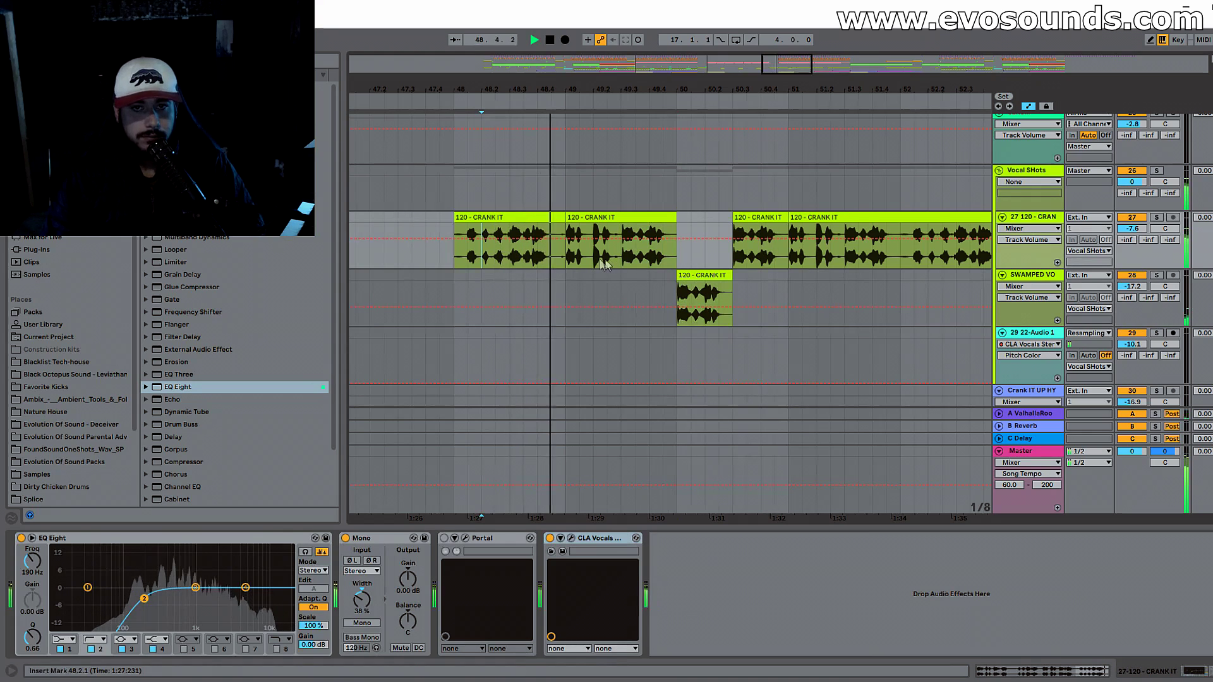
click(720, 296)
key(ctrl+v)
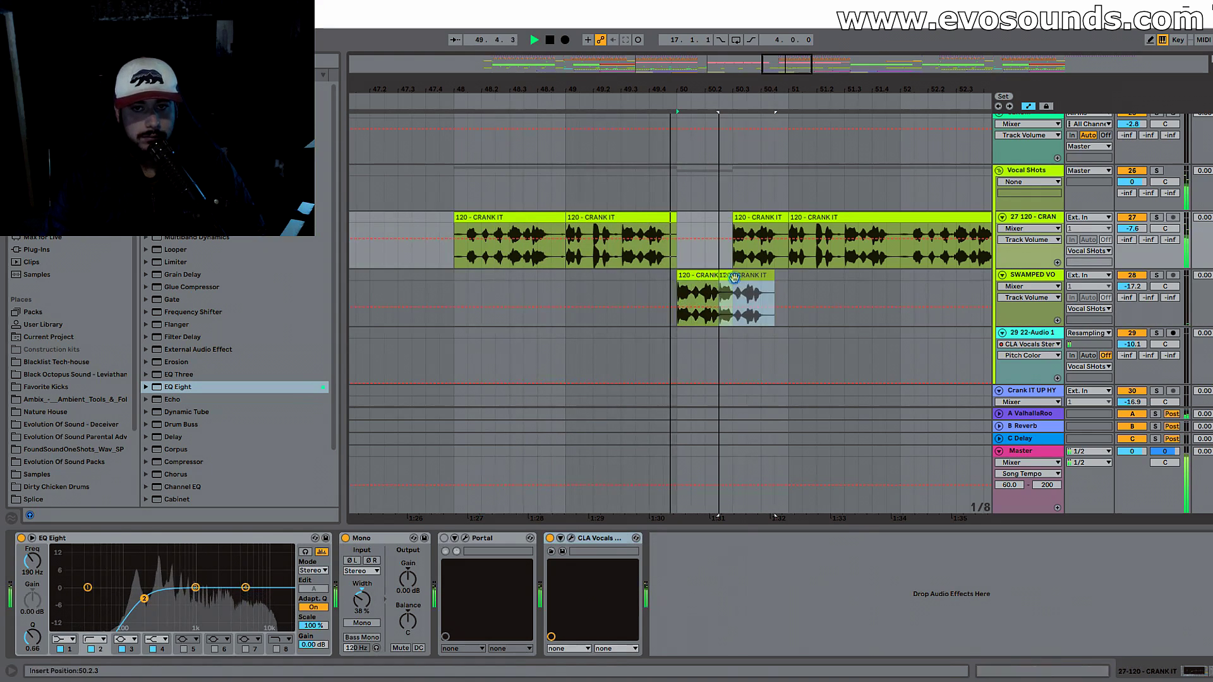
drag(734, 278, 735, 278)
drag(735, 278, 749, 277)
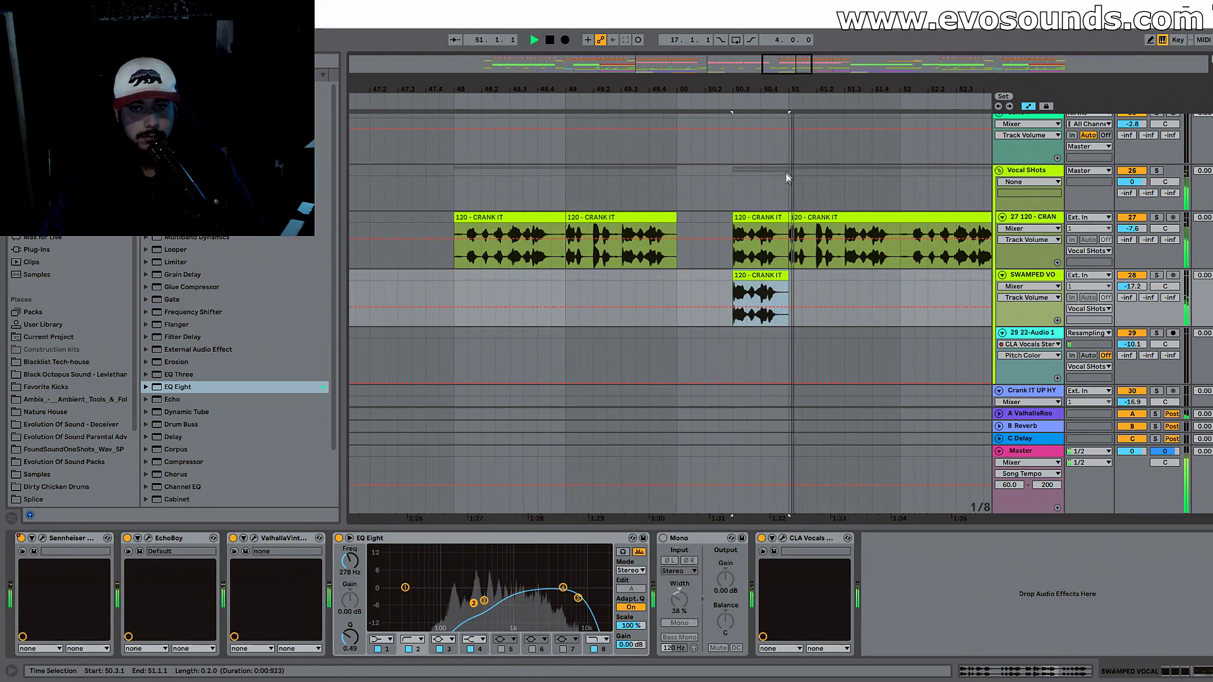
Step: Place another half-bar vocal copy on the SWAMPED VOCAL track at 52.3.1, ending at bar 53
drag(788, 90, 606, 69)
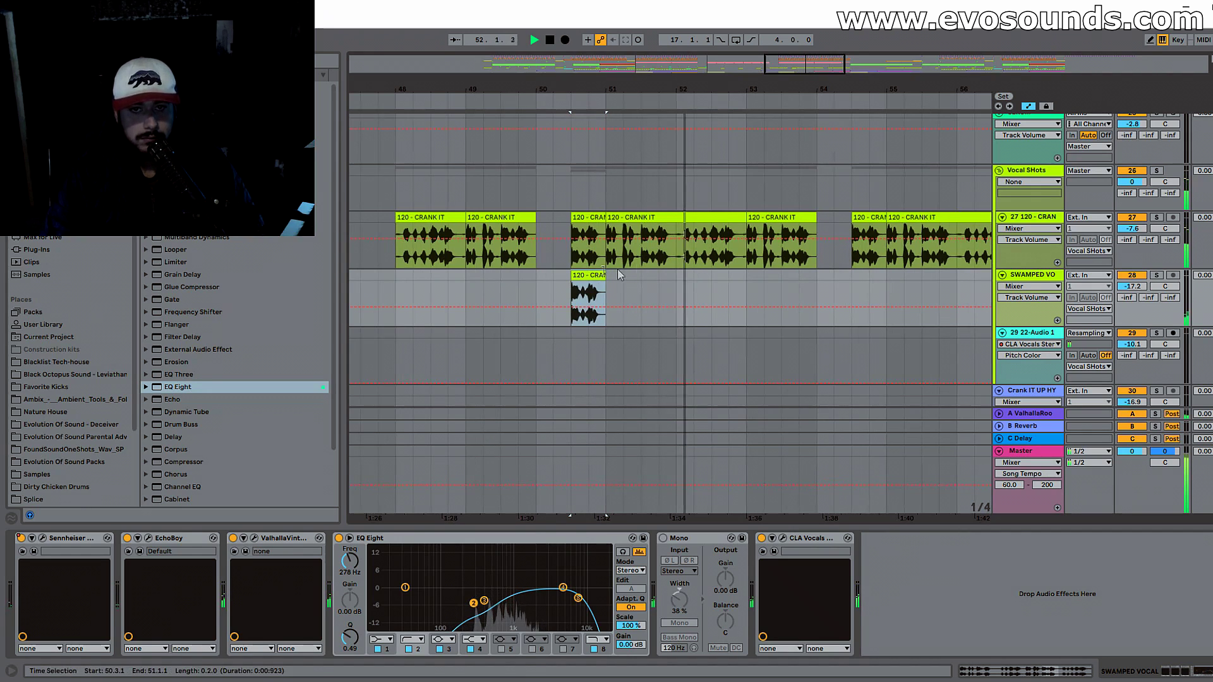
key(space)
drag(746, 264, 718, 276)
key(space)
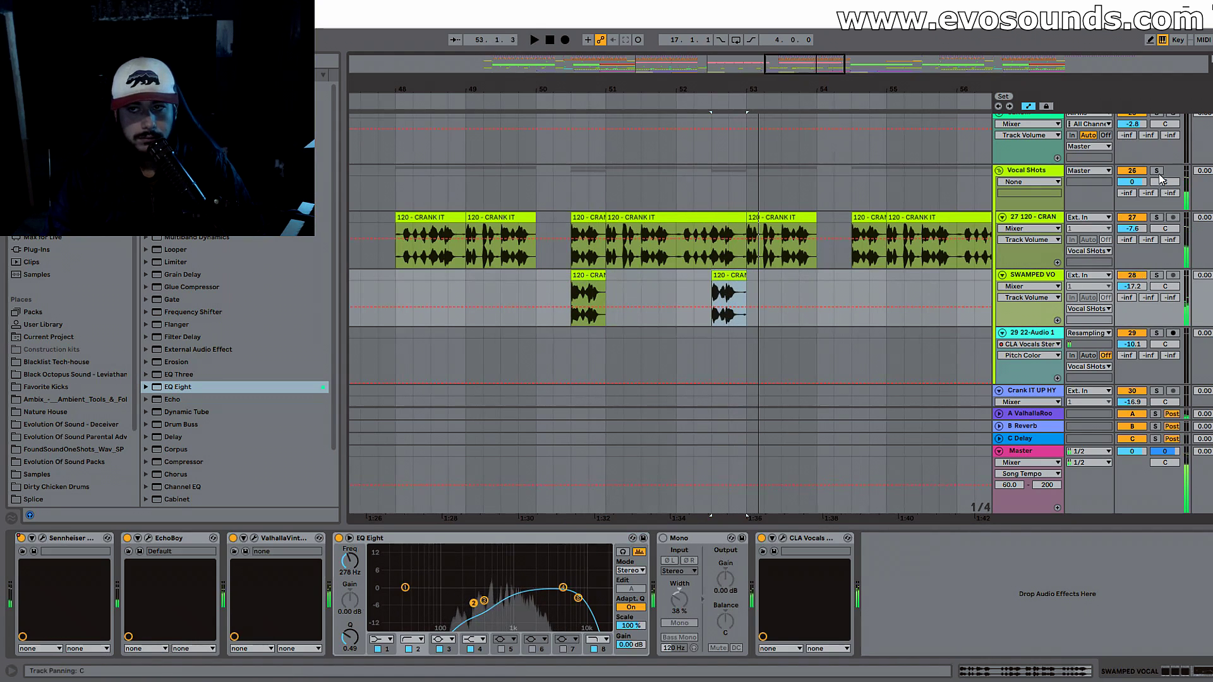
Step: Solo the Vocal Shots group and listen to how the swamped clips answer the CRANK IT vocals through bar 55
click(1157, 171)
click(571, 261)
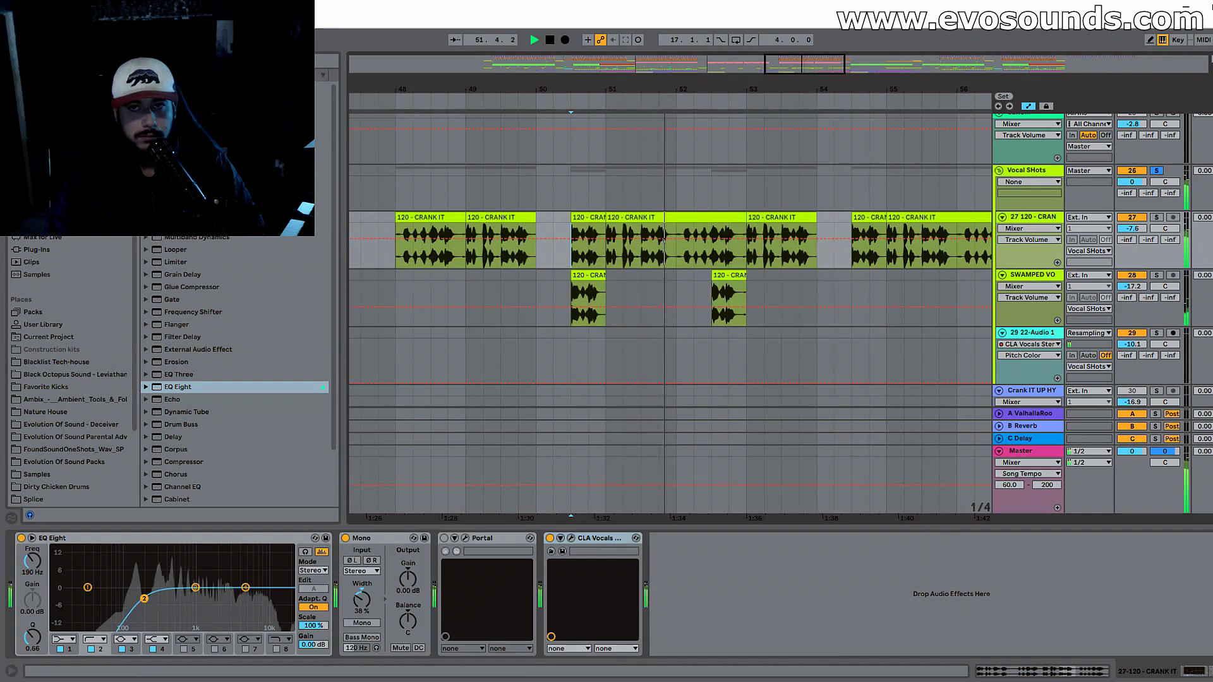
drag(664, 89, 409, 91)
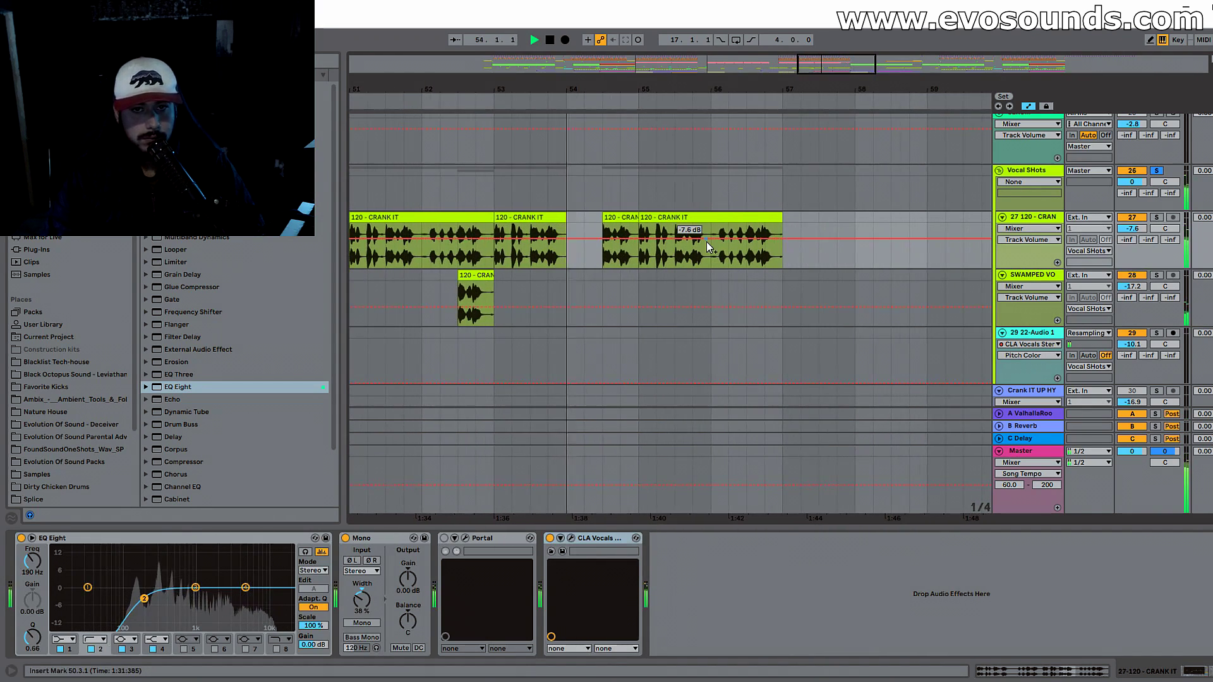
drag(678, 194, 898, 194)
key(space)
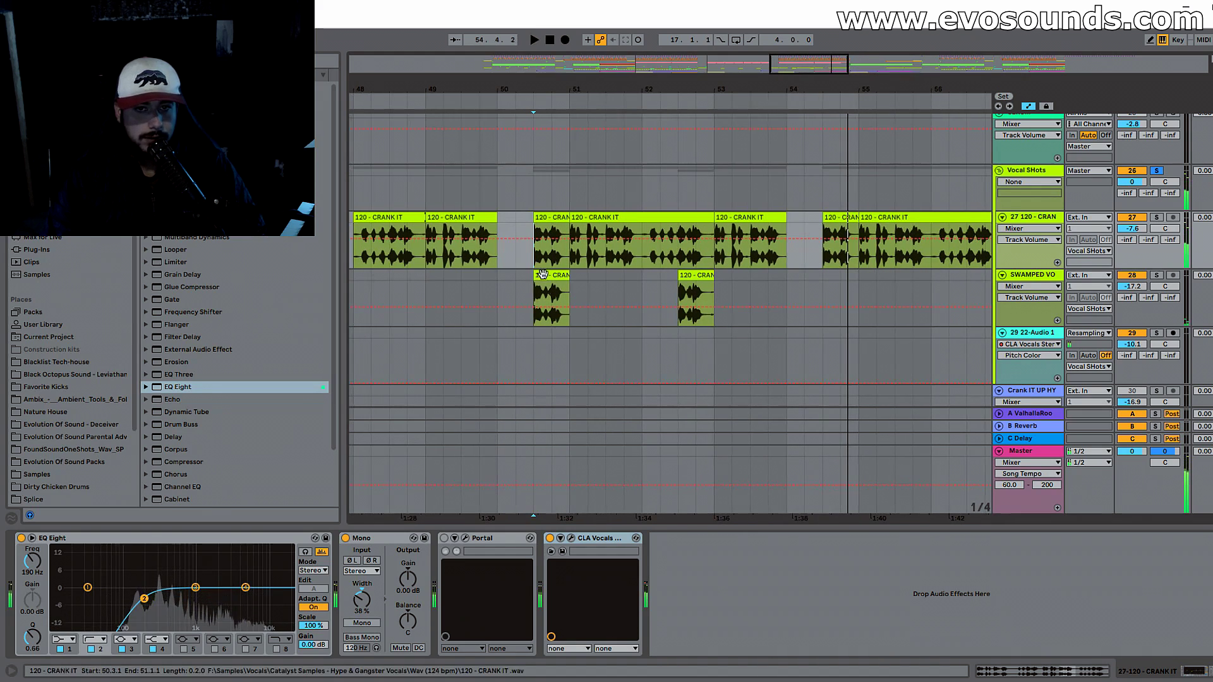
drag(825, 67, 783, 84)
key(space)
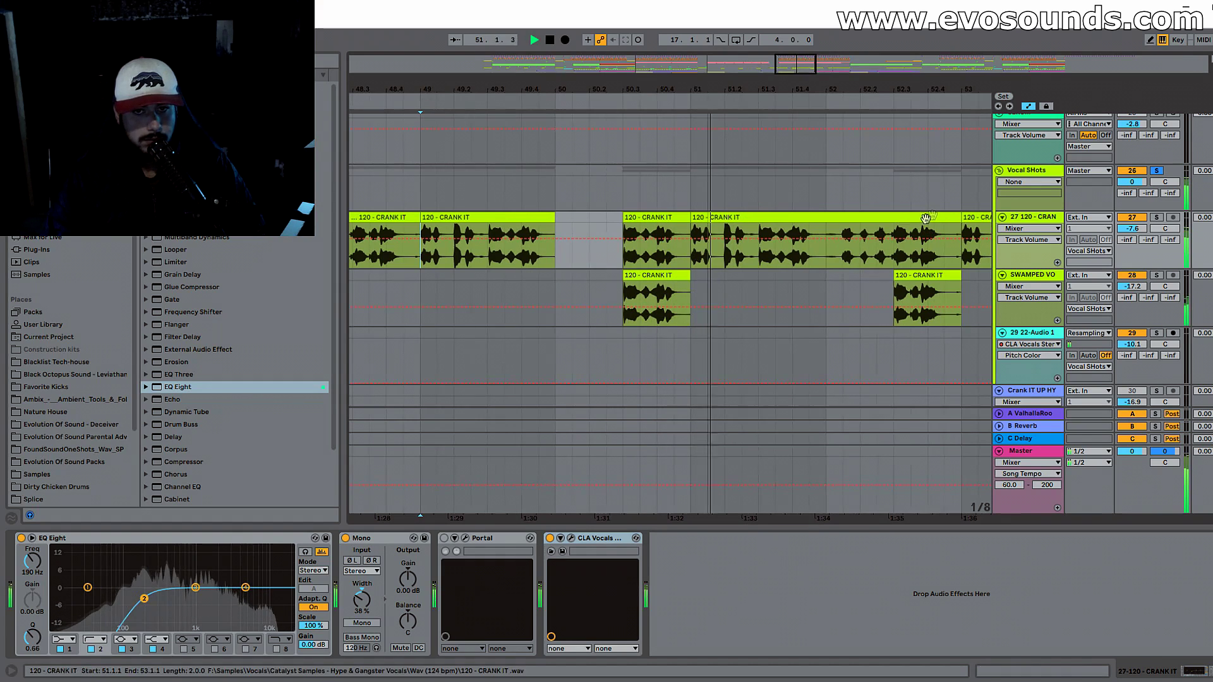
click(1049, 277)
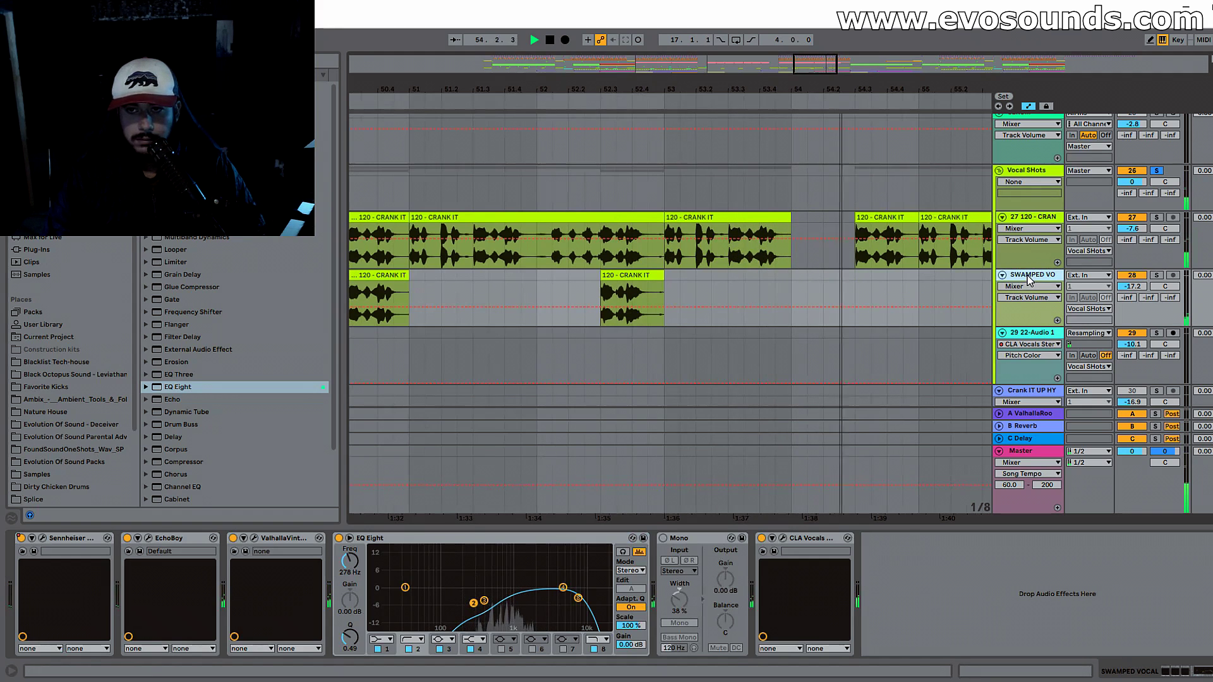
scroll(831, 209, down, 4)
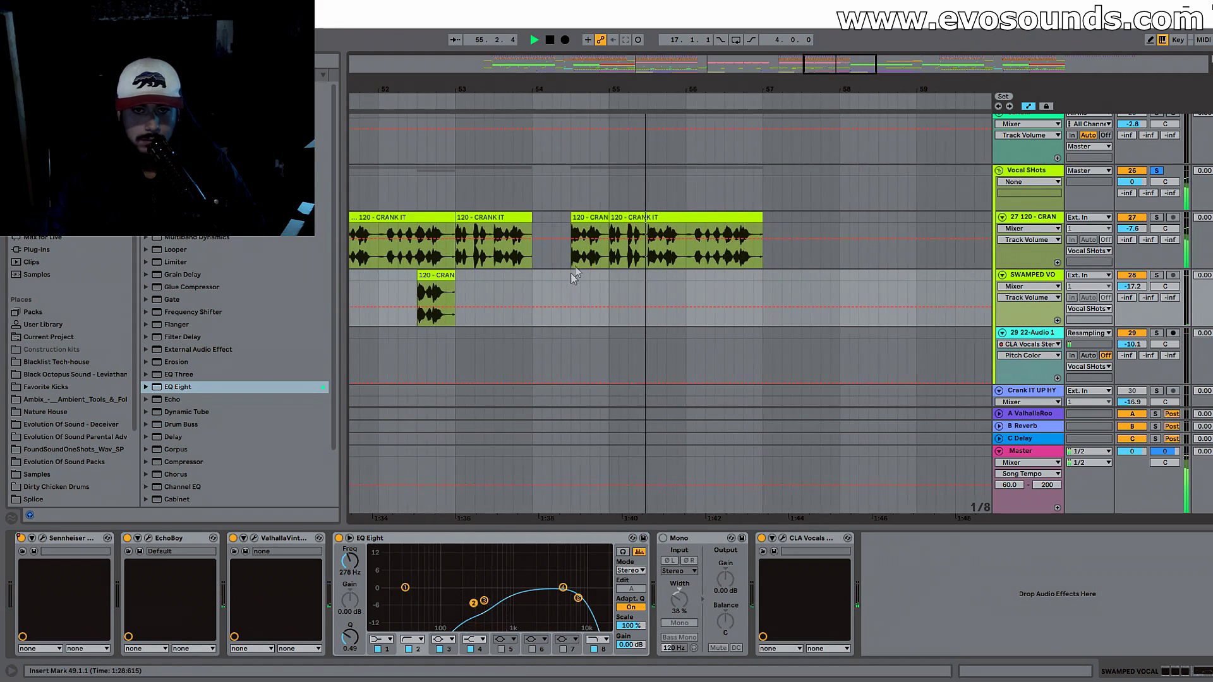
Step: Duplicate the three-bar SWAMPED VOCAL section before bar 53 into bars 53–56
key(space)
click(444, 276)
scroll(443, 277, down, 2)
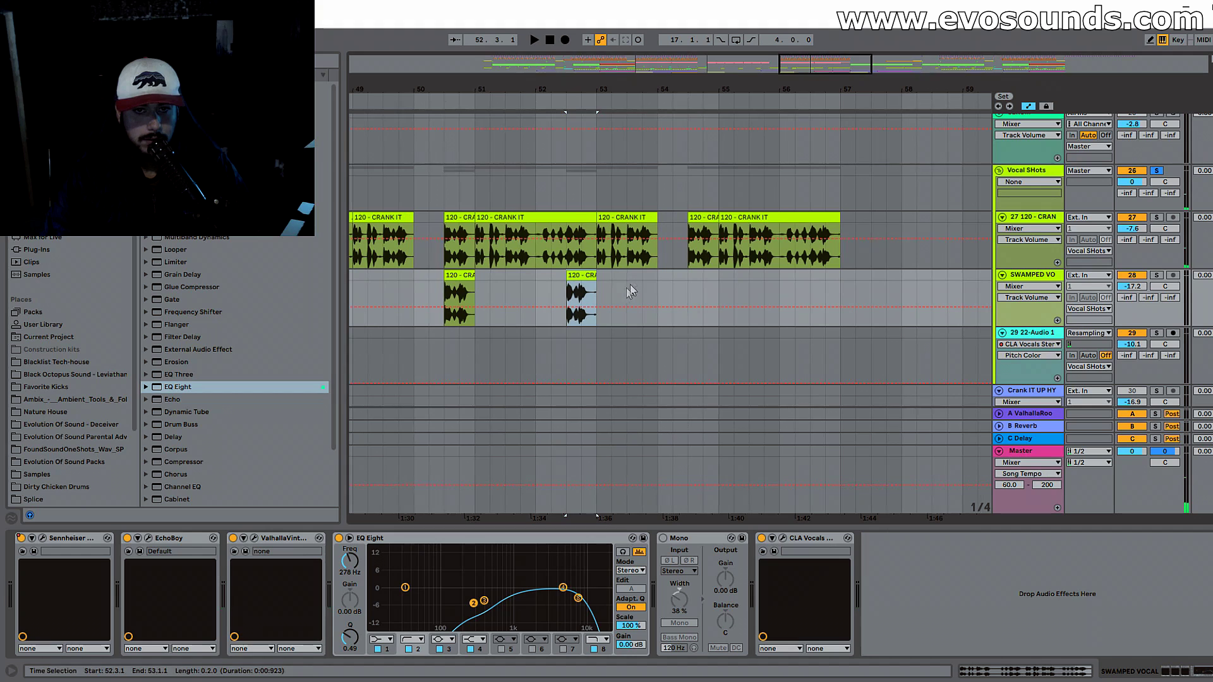
drag(597, 291, 417, 284)
key(ctrl+d)
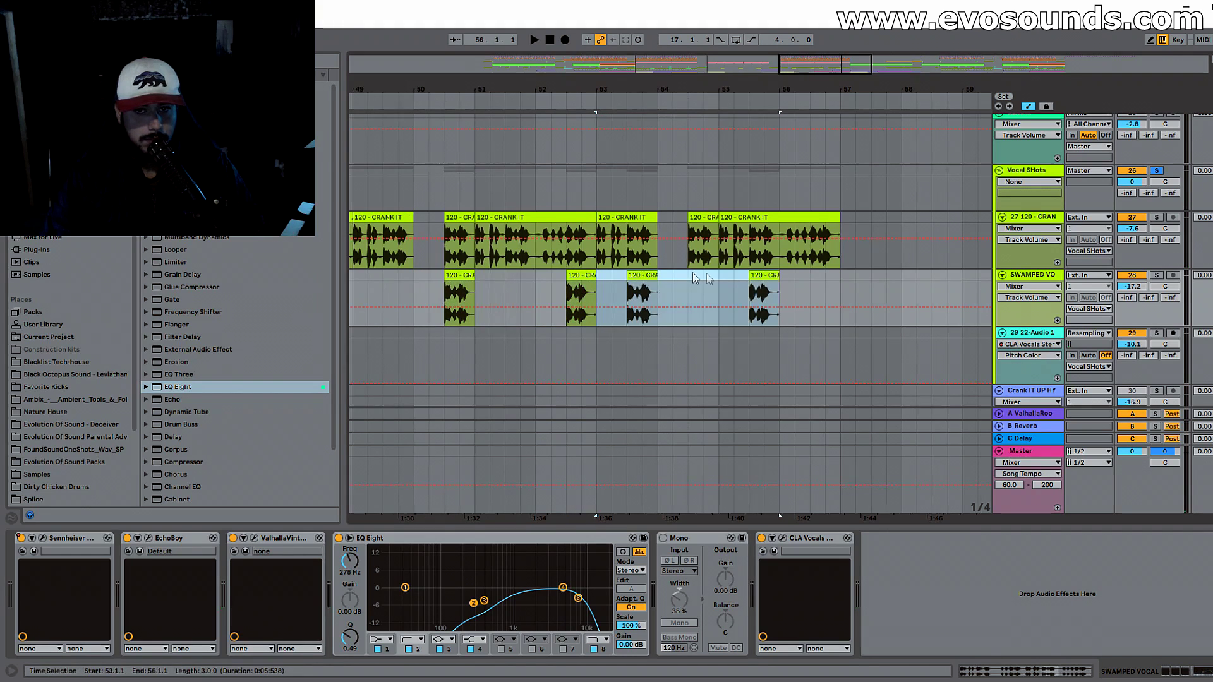
Step: Audition the duplicated clips and move the last SWAMPED VOCAL clip from 55.3.1 to 56.3.1
click(647, 274)
key(space)
click(758, 274)
click(757, 268)
key(space)
key(space)
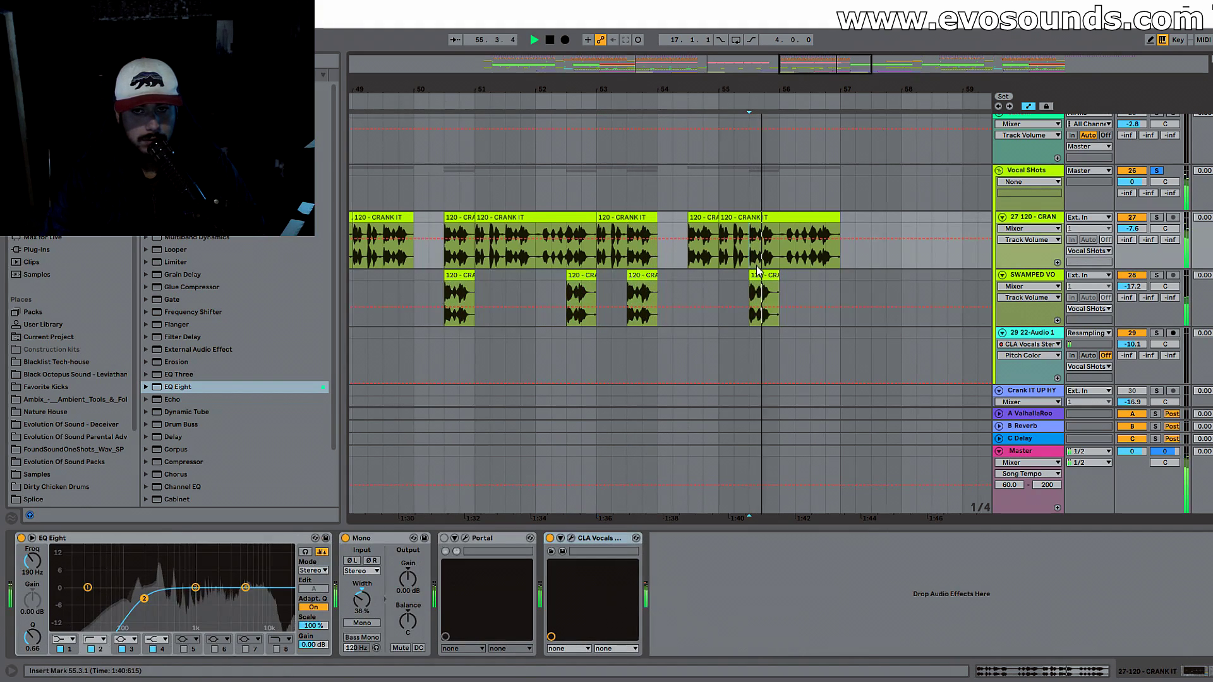
drag(758, 276, 822, 281)
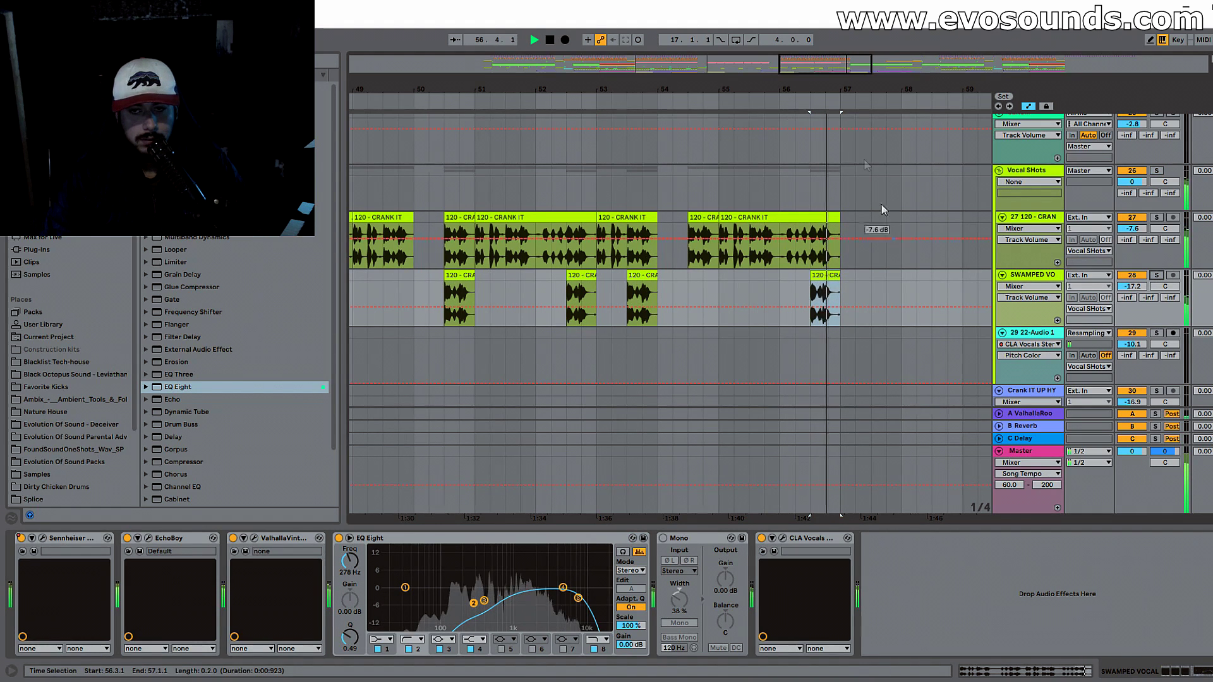
Step: Review the Valhalla reverb and EchoBoy delay settings on the SWAMPED VOCAL track, closing their windows
drag(831, 64, 833, 25)
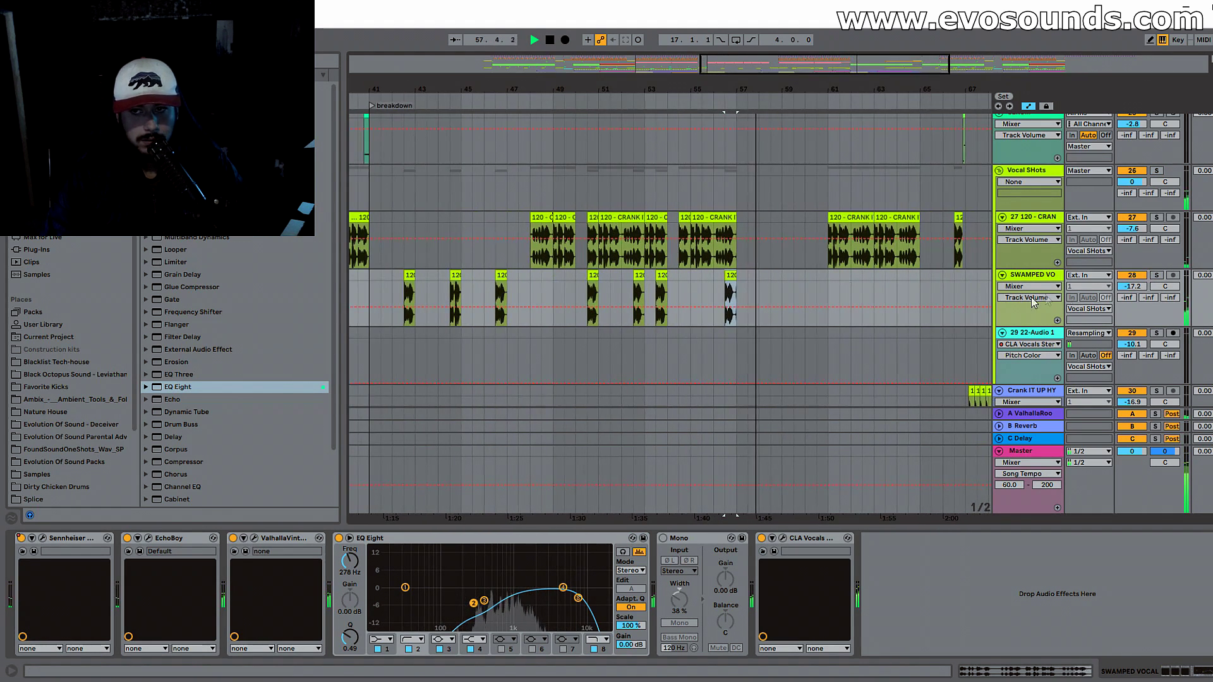
click(259, 537)
click(618, 109)
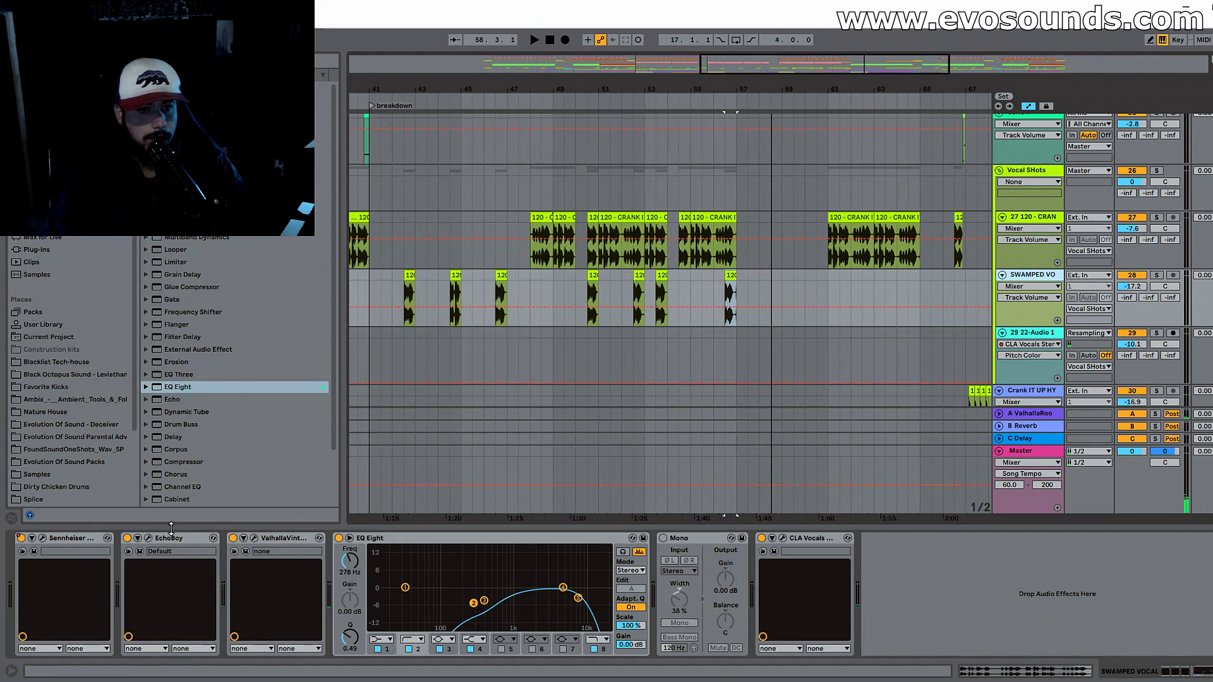
click(149, 538)
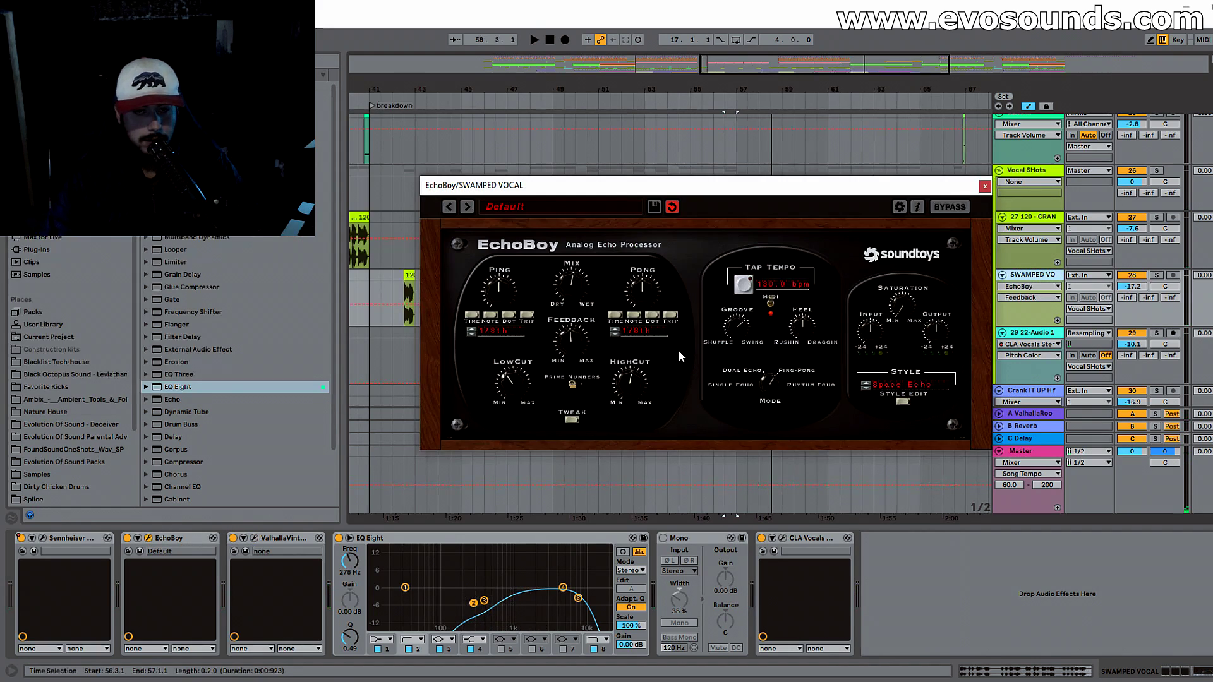
click(985, 187)
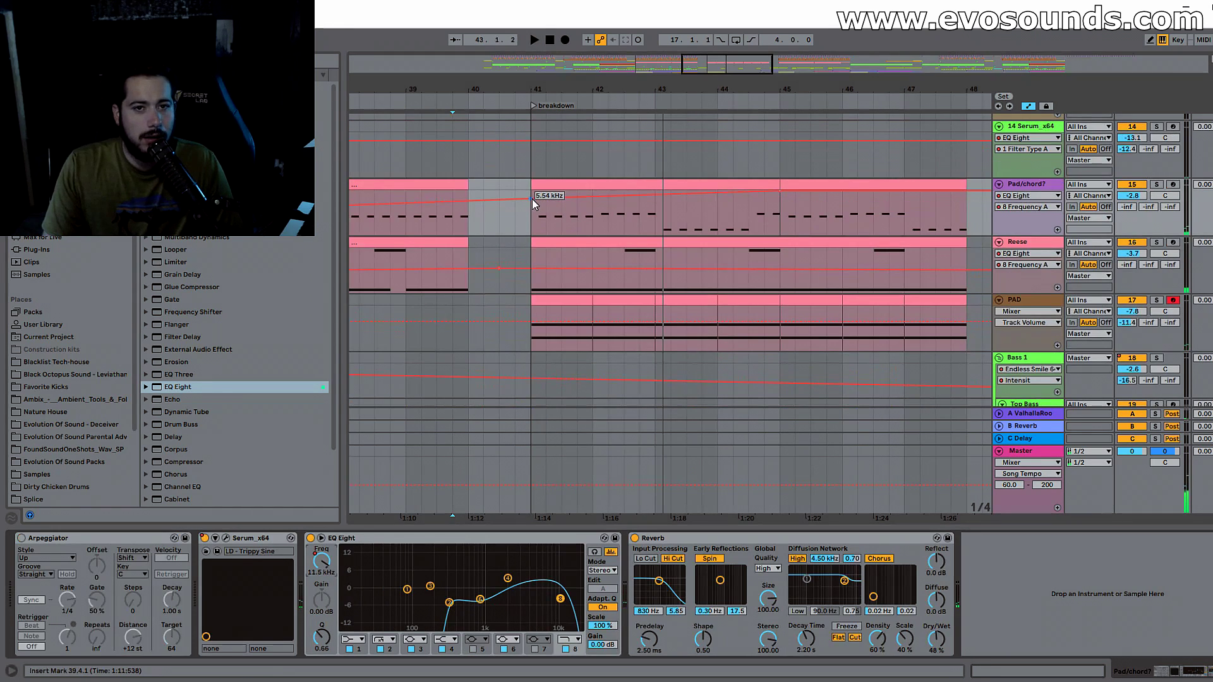
Step: Lower the Pad/chord? EQ Eight frequency automation at bar 41 to about 852 Hz and remove the breakpoint at bar 45
drag(533, 199, 532, 212)
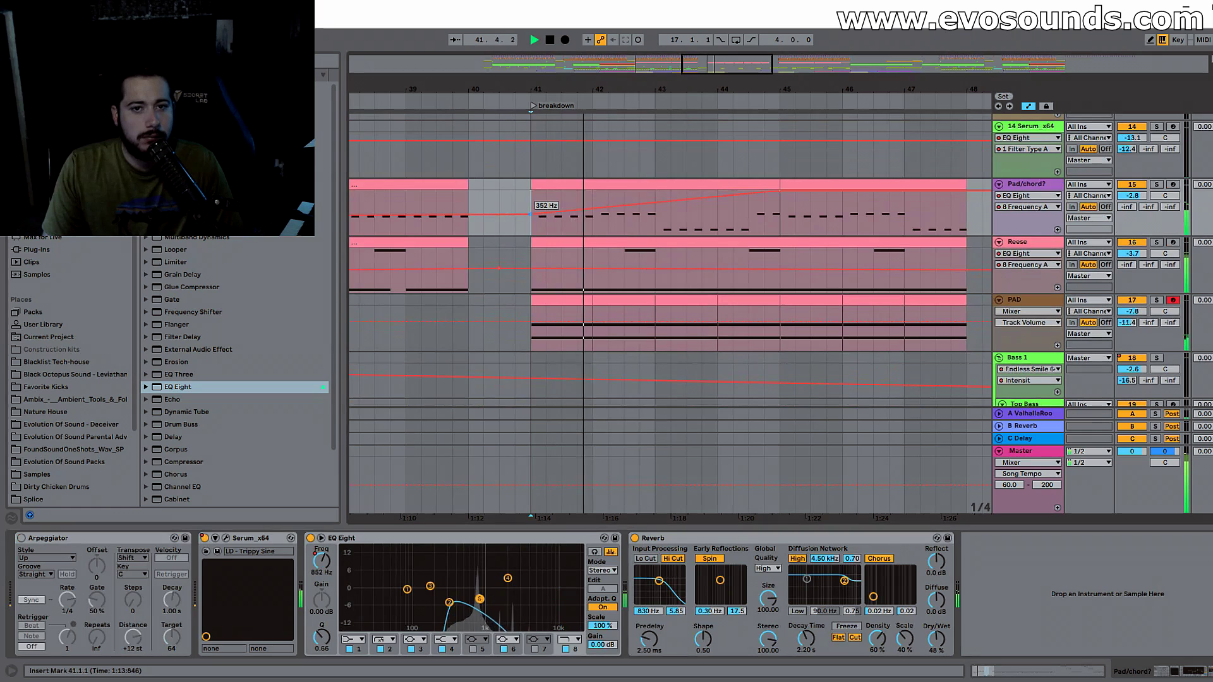
click(780, 191)
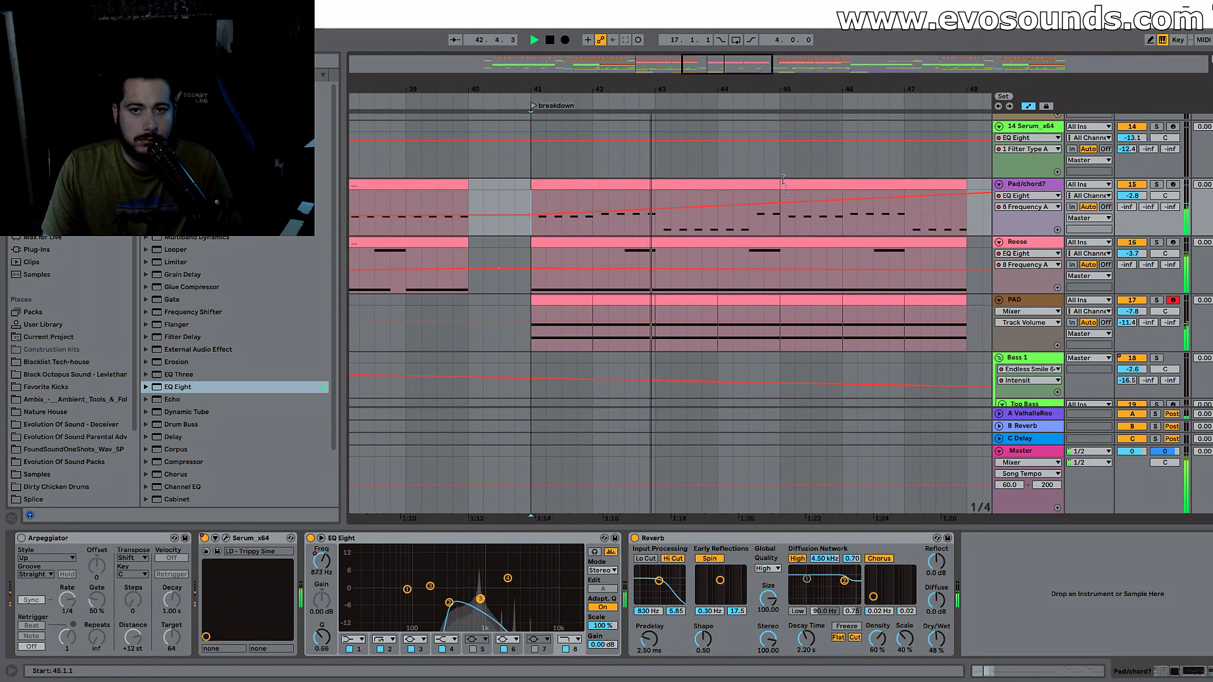
Step: Listen to the filter sweep through the breakdown and show the Master track's effects chain
scroll(741, 196, down, 3)
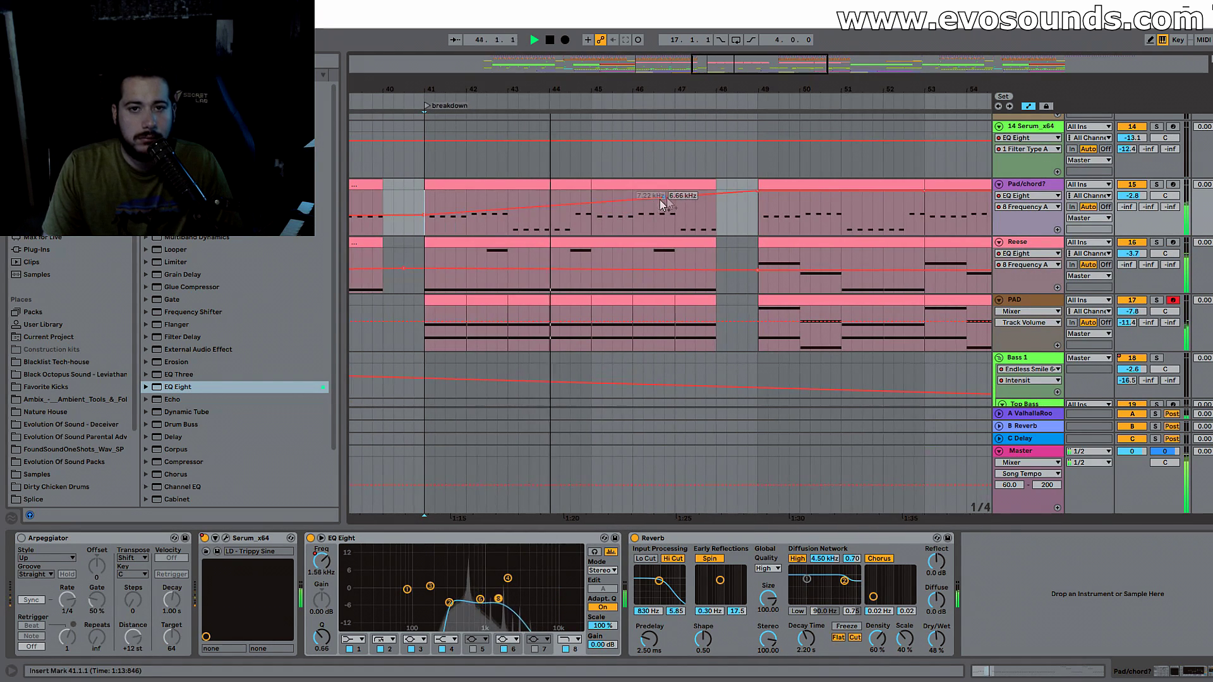
scroll(1041, 223, down, 3)
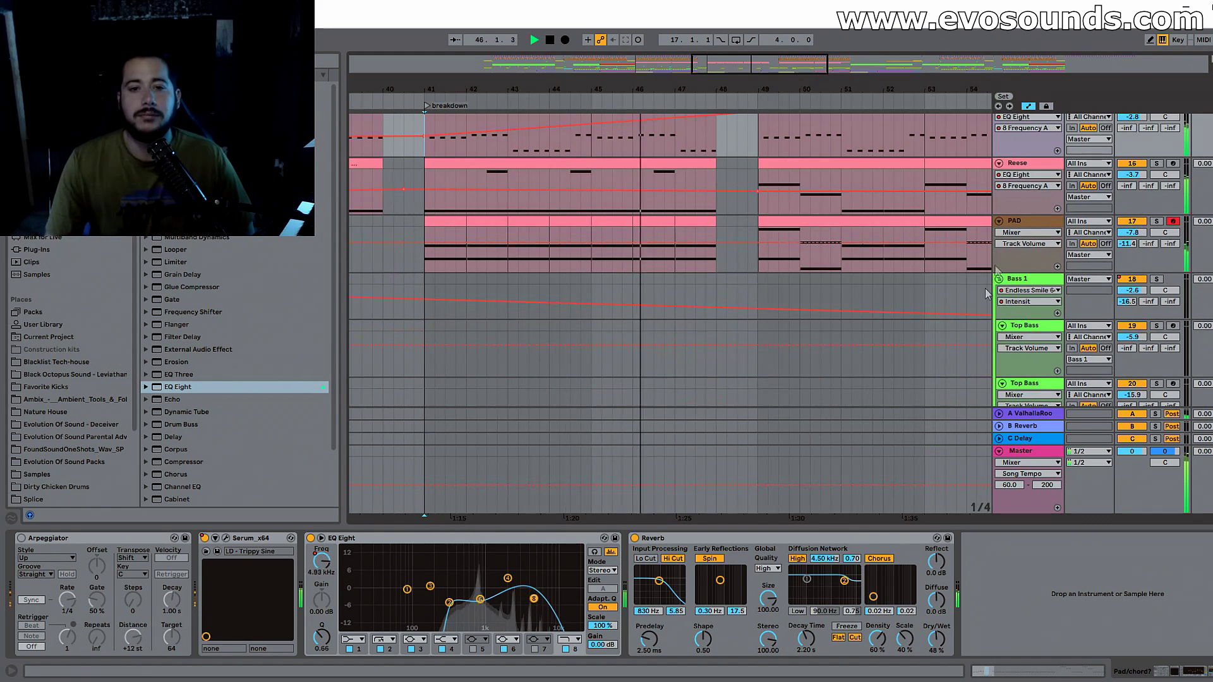
click(1032, 451)
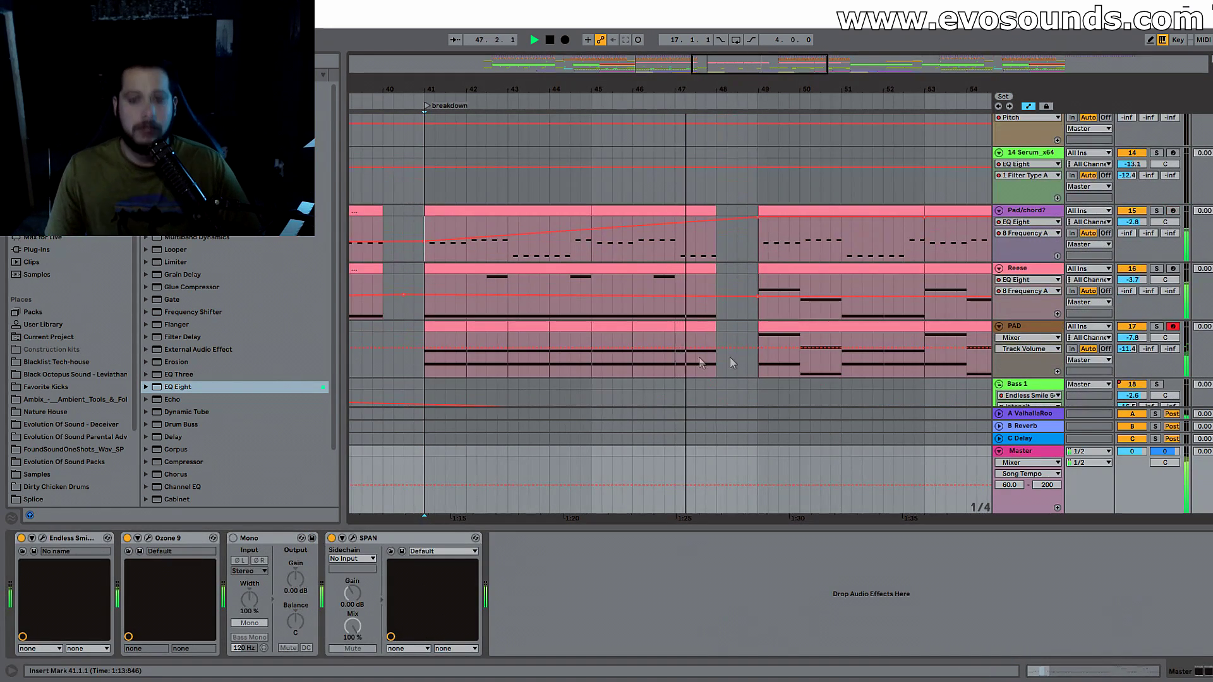
Step: Shift the Uplifter 1 clip in the breakdown one bar earlier to 46.1.1 and replay the section from 47.2.1
key(ctrl+alt+l)
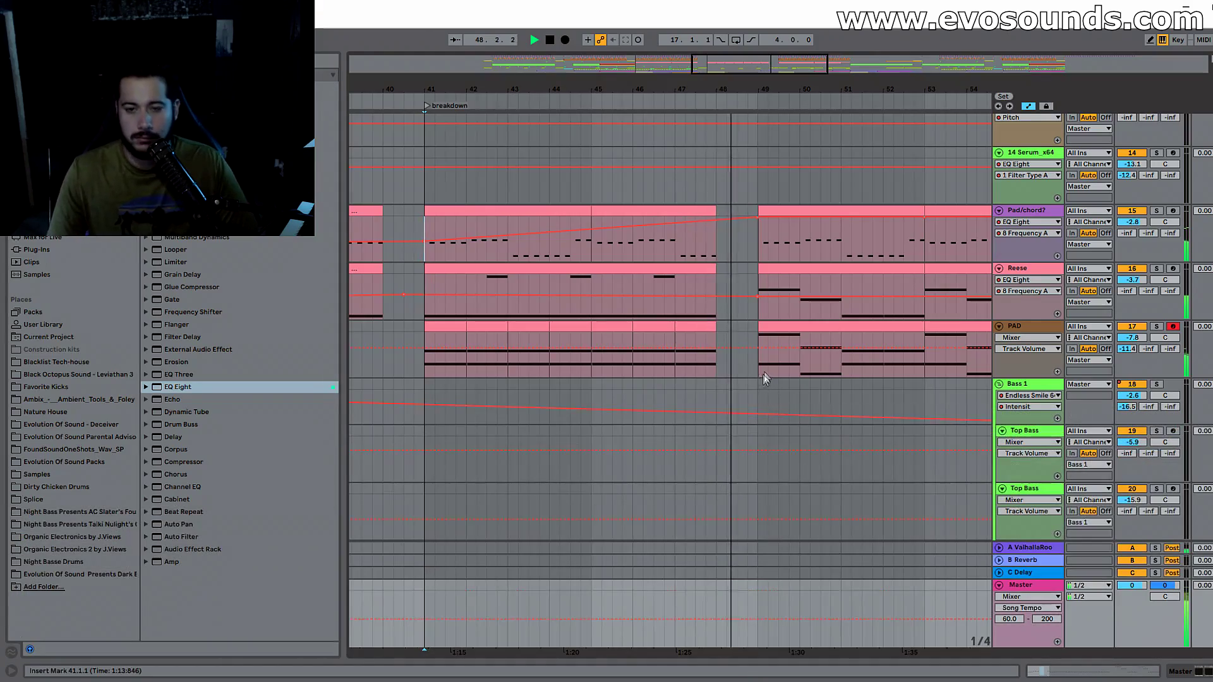
scroll(765, 378, down, 10)
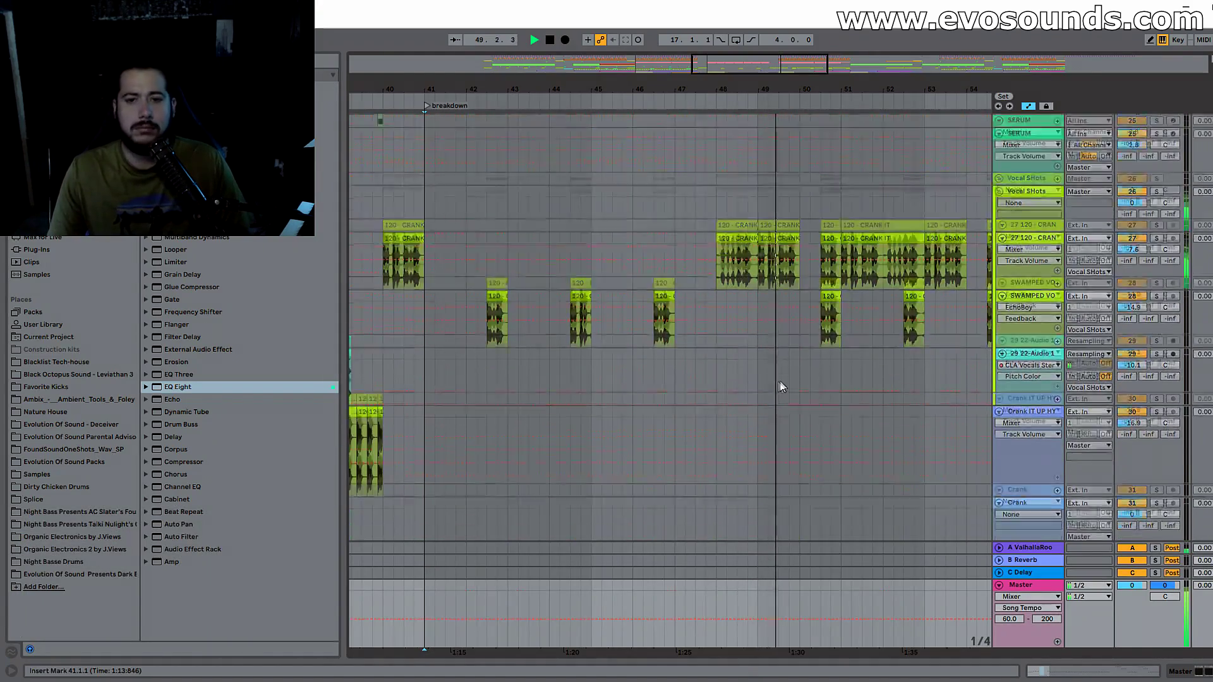
scroll(781, 386, up, 10)
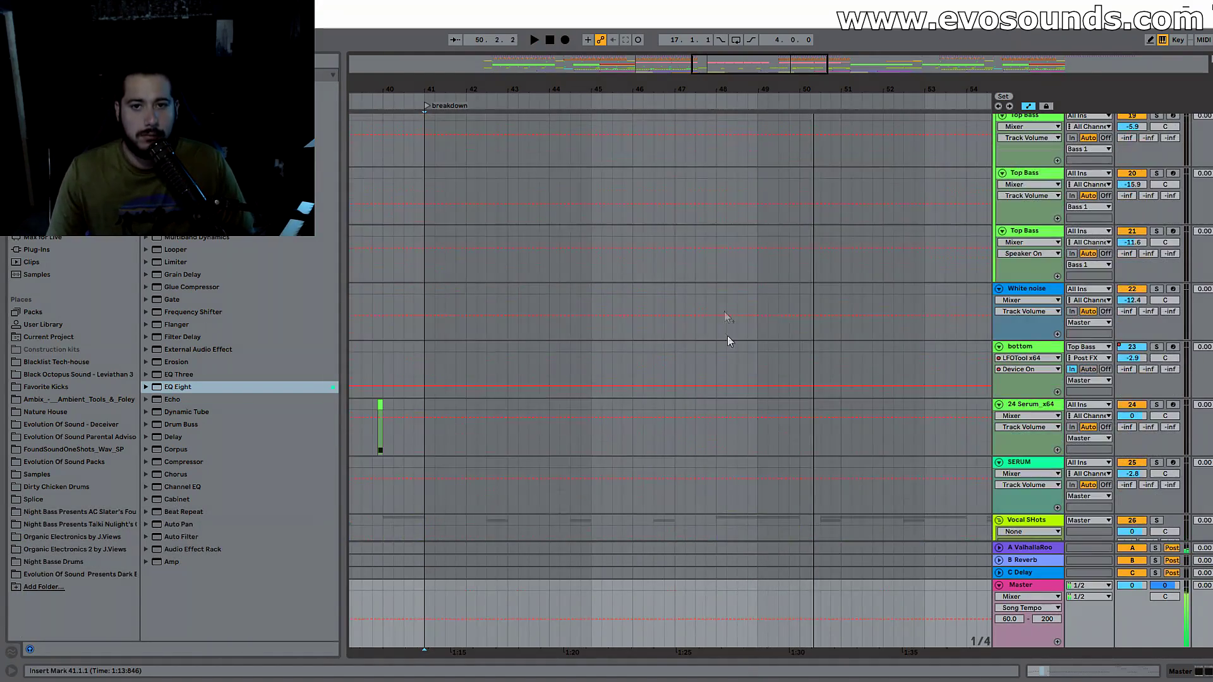
click(682, 232)
scroll(731, 379, down, 12)
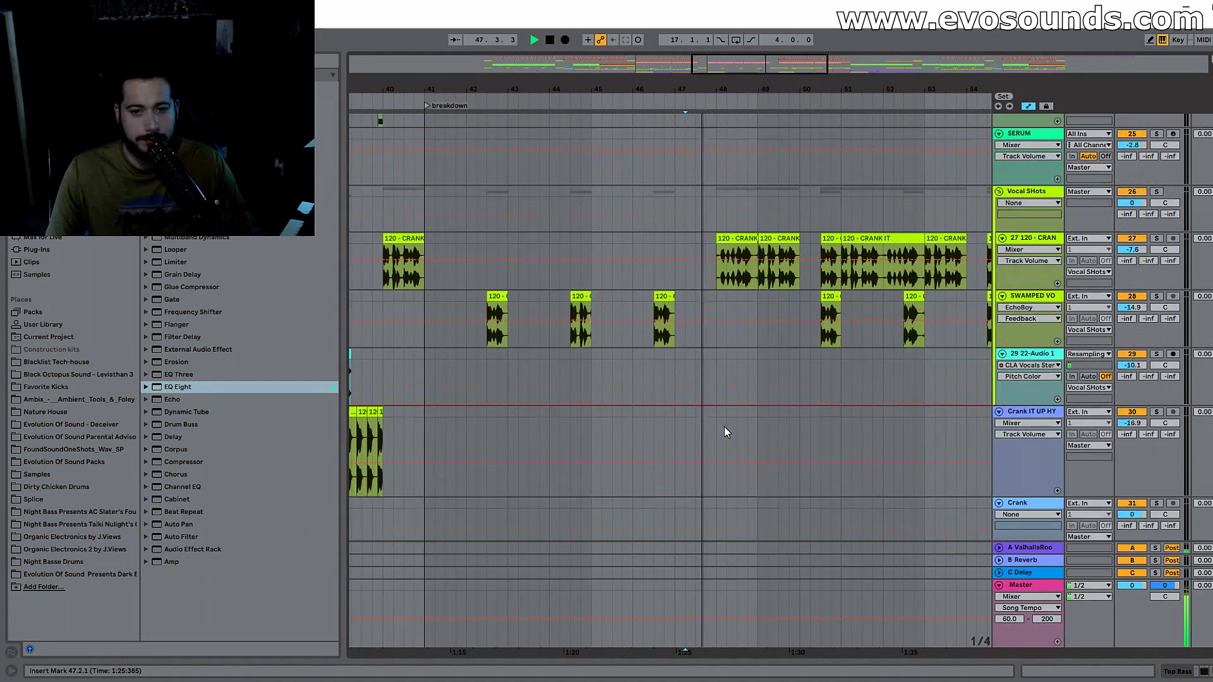
drag(744, 351, 700, 354)
key(space)
click(685, 324)
scroll(942, 376, down, 2)
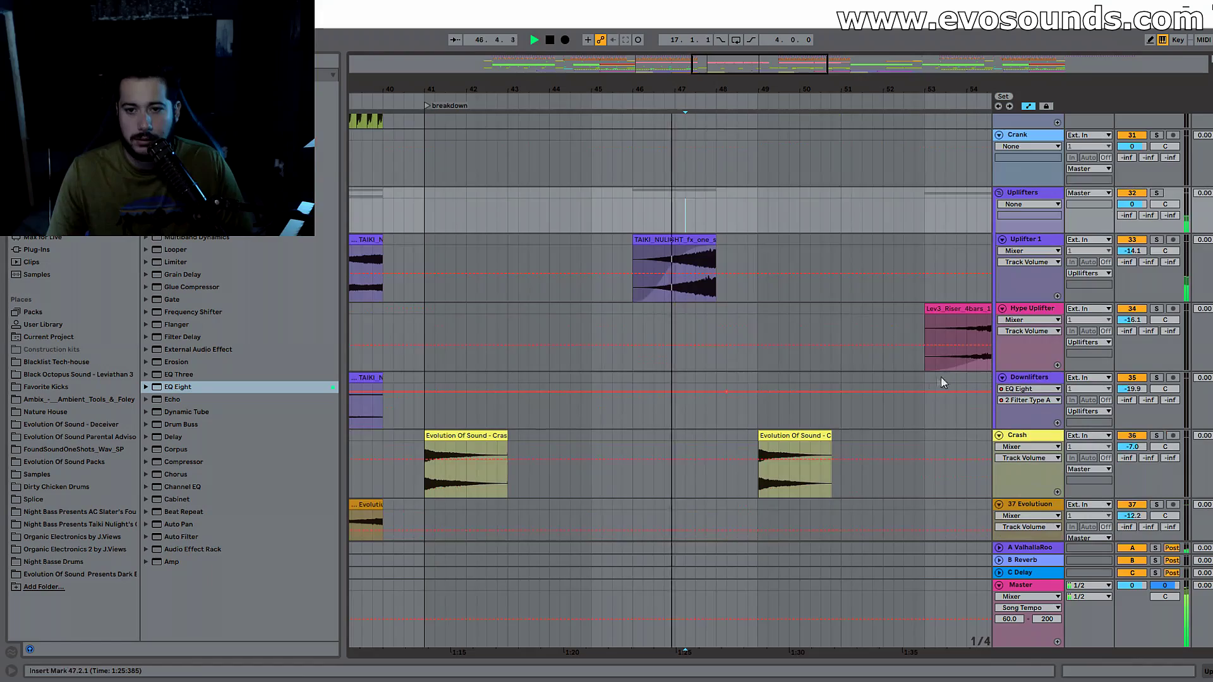
Step: Shorten the envelope 1 release of the PAD track's Serum to 215 ms and close the plug-in window
click(799, 431)
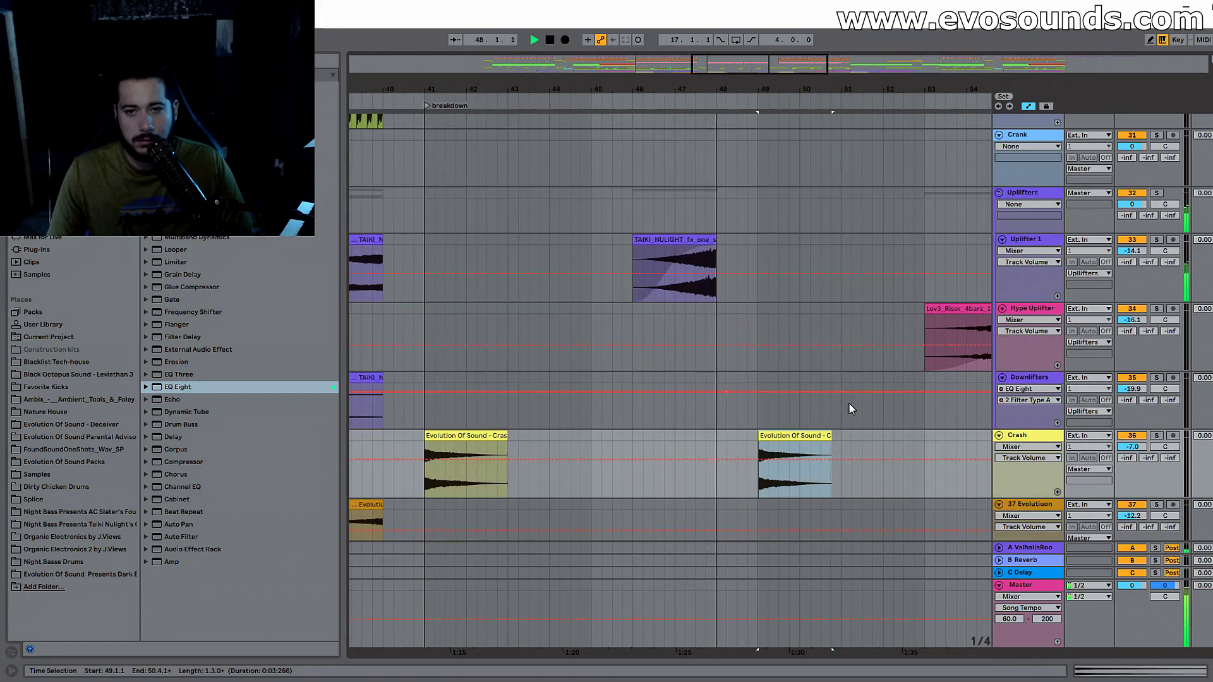
scroll(846, 391, up, 8)
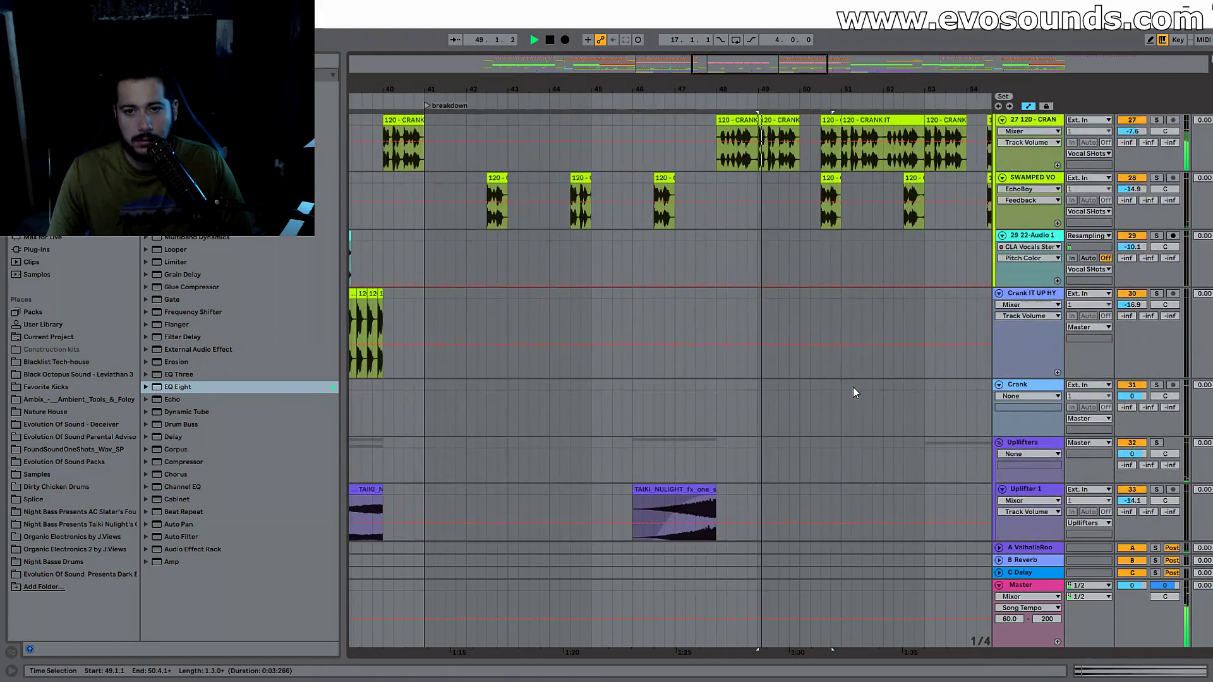
scroll(738, 343, up, 6)
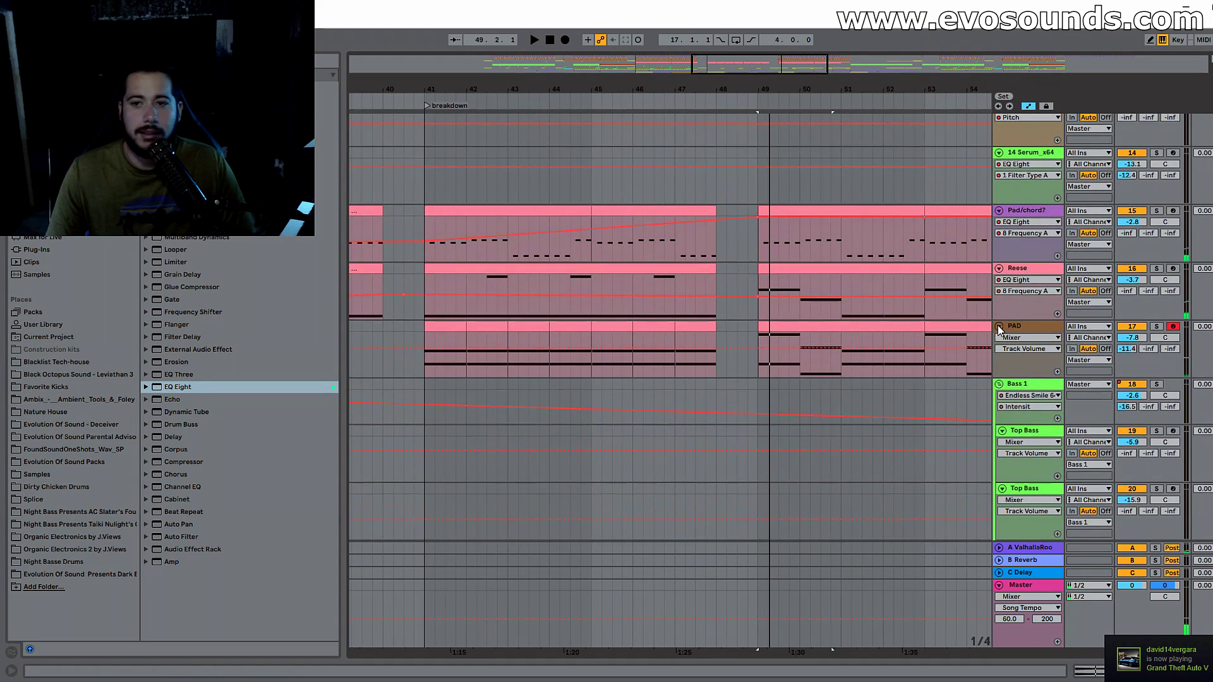
double_click(1007, 327)
click(42, 538)
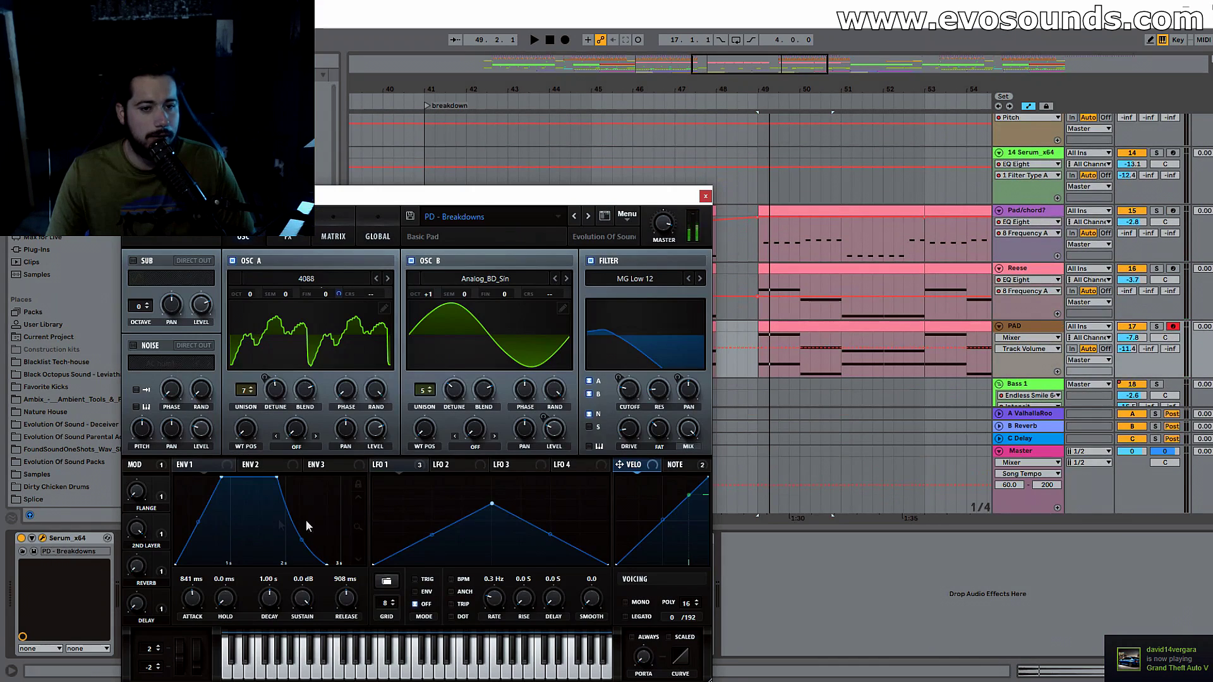
key(space)
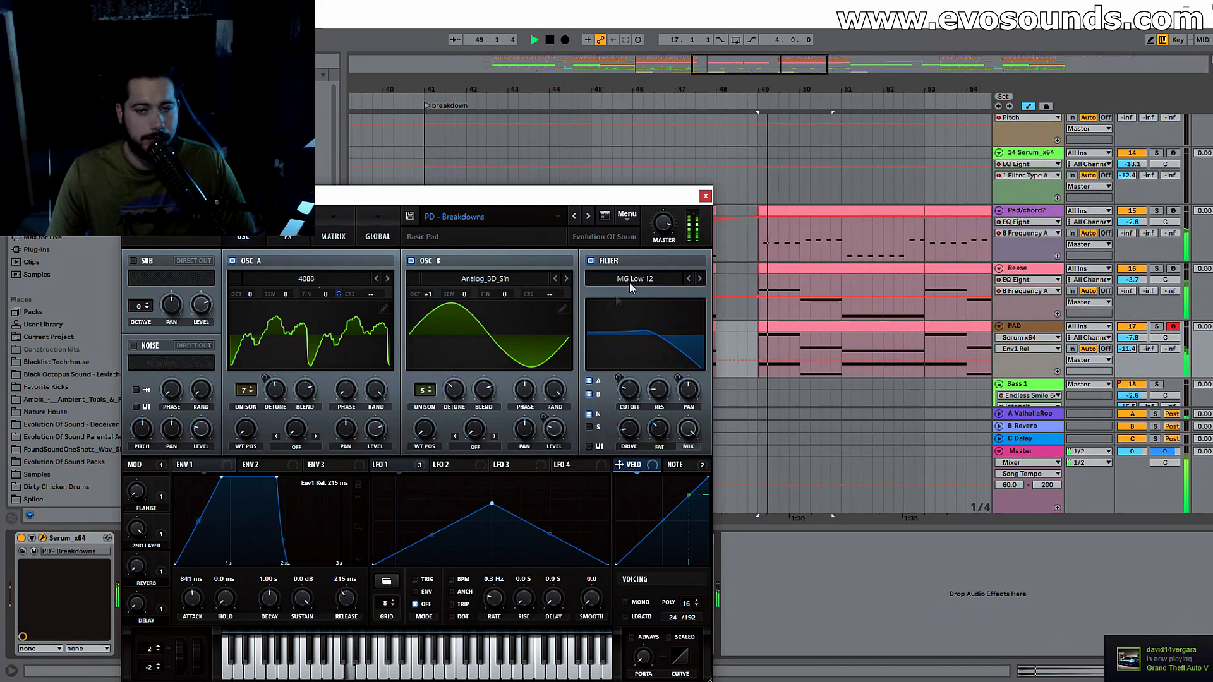
click(706, 196)
Step: Play the breakdown from 47.1.1 and raise the PAD track's volume to -6.2 dB
click(681, 374)
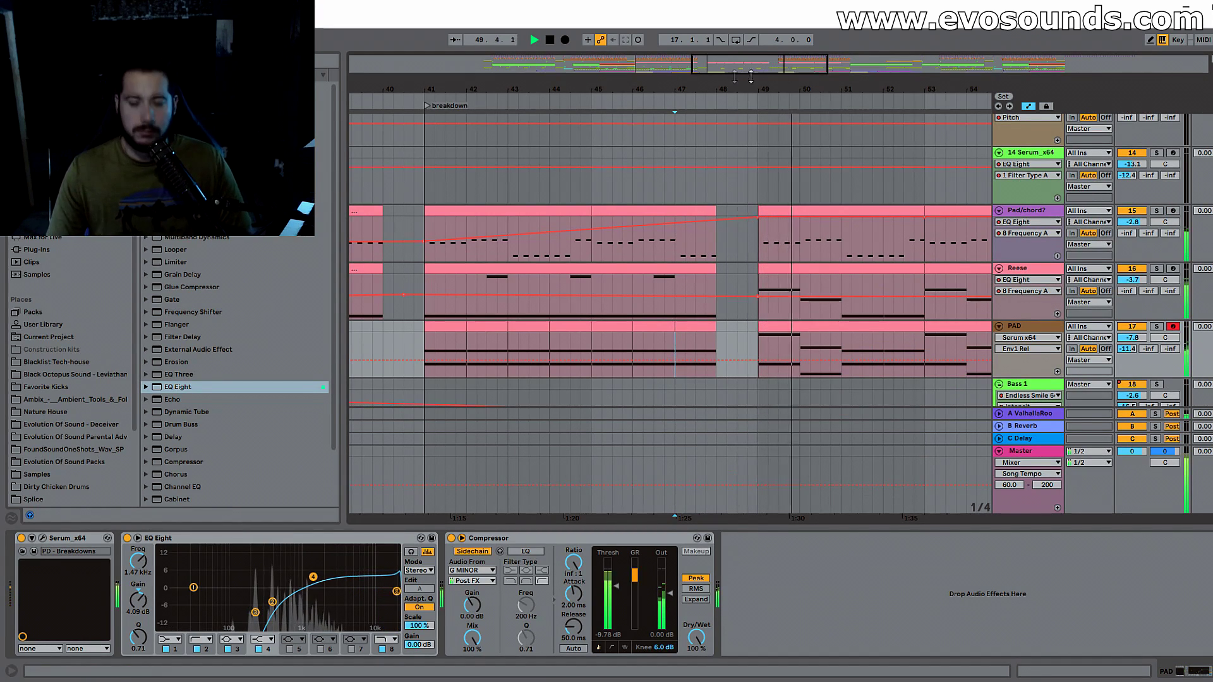
drag(750, 76, 796, 78)
scroll(750, 244, down, 4)
scroll(708, 304, up, 2)
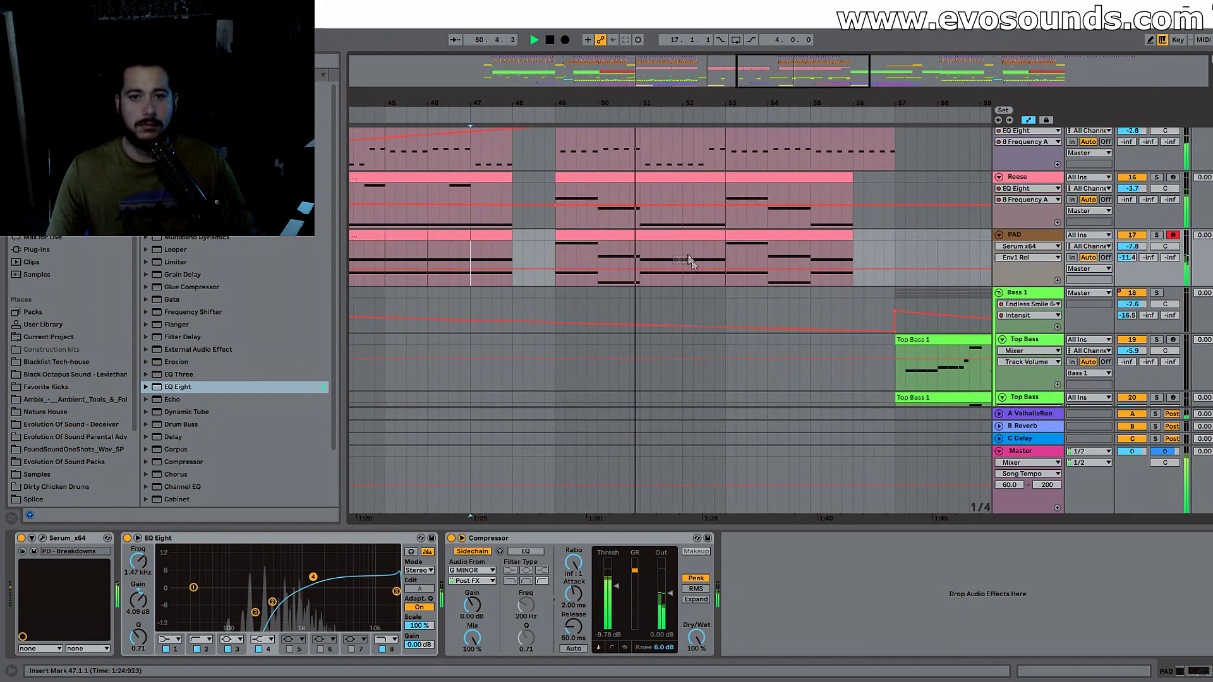
click(679, 237)
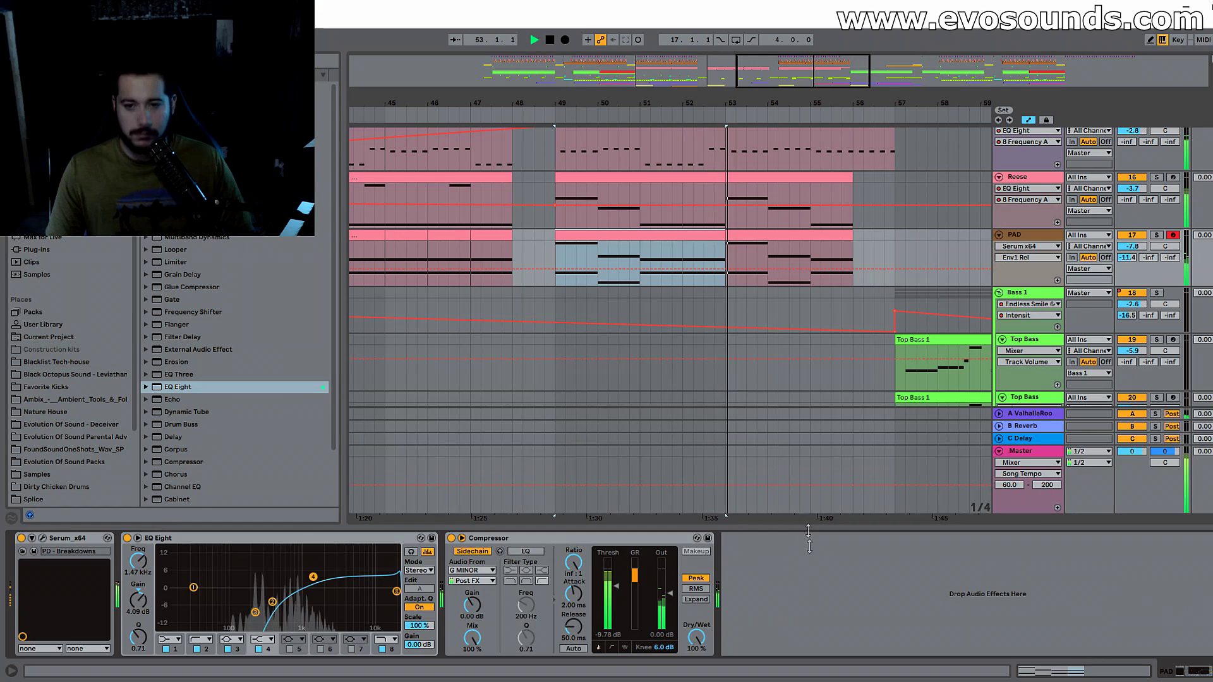
drag(809, 537, 809, 657)
scroll(892, 165, up, 2)
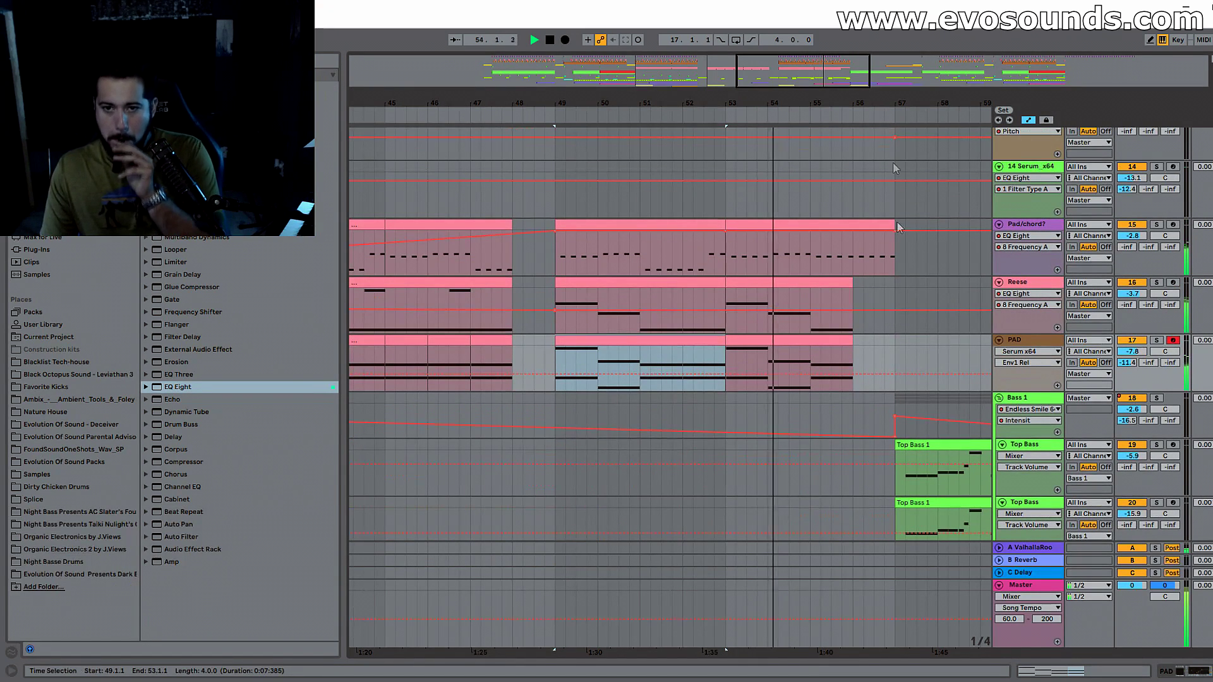
drag(892, 103, 803, 99)
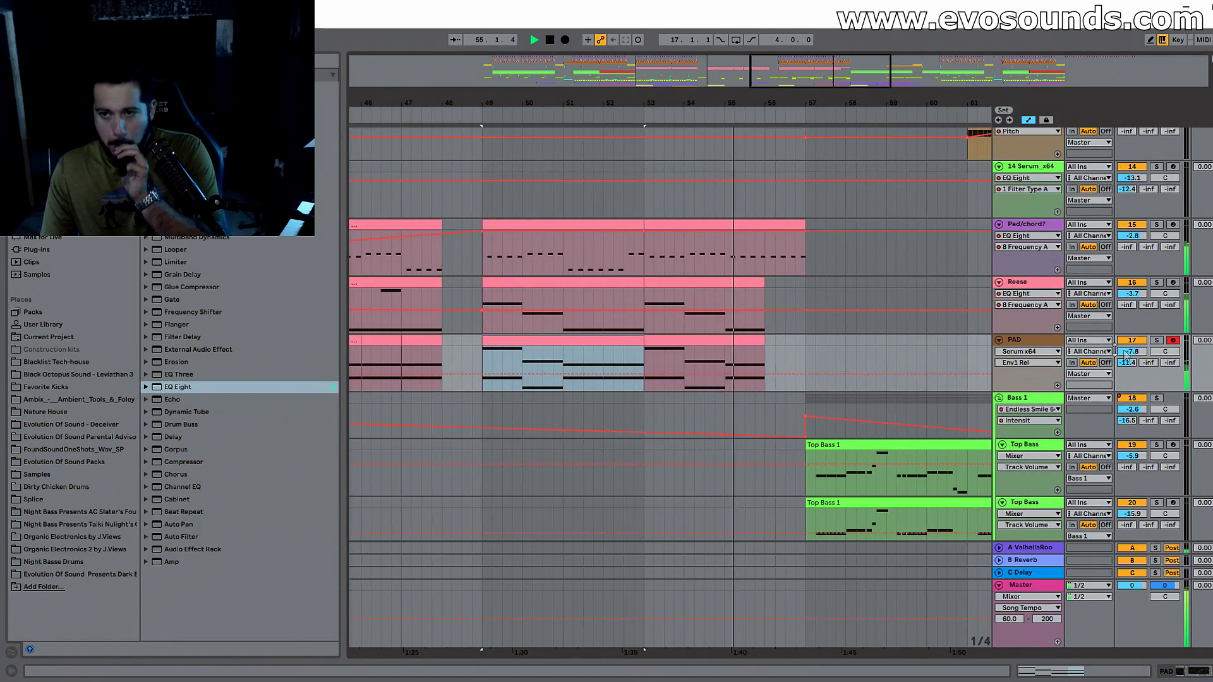
drag(1125, 355, 1125, 344)
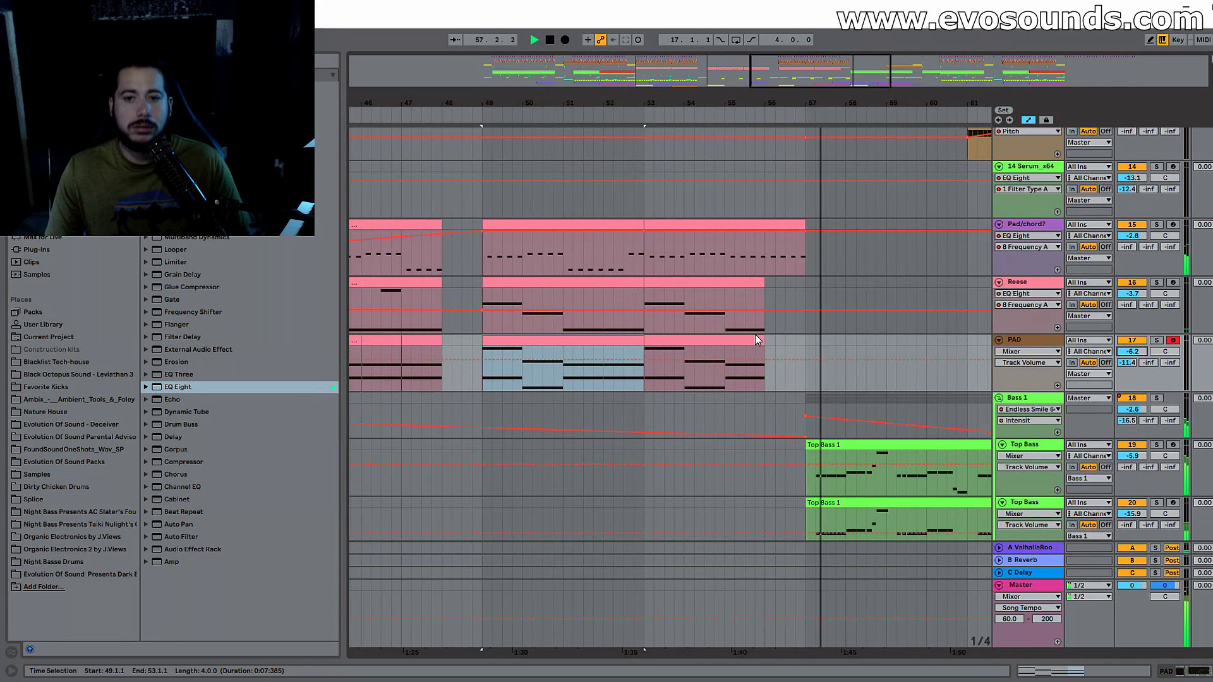
Step: Extend the last PAD and Reese clips of the breakdown so both end at bar 57
key(space)
click(737, 264)
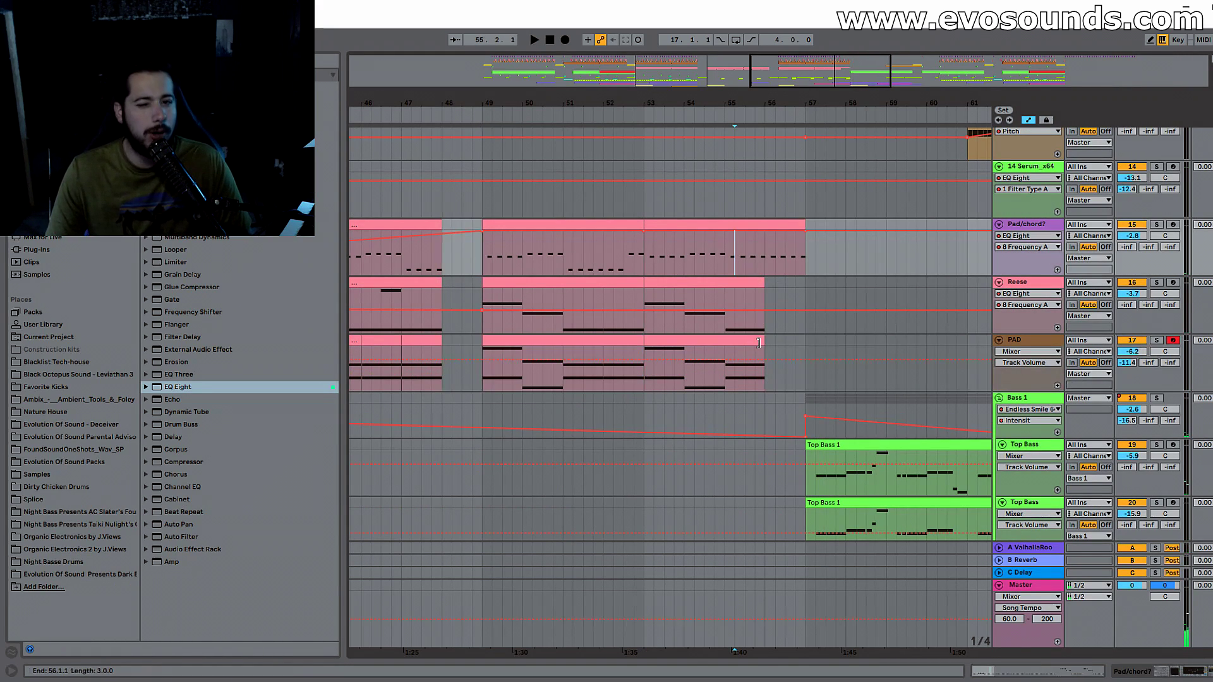
drag(759, 342, 805, 352)
key(space)
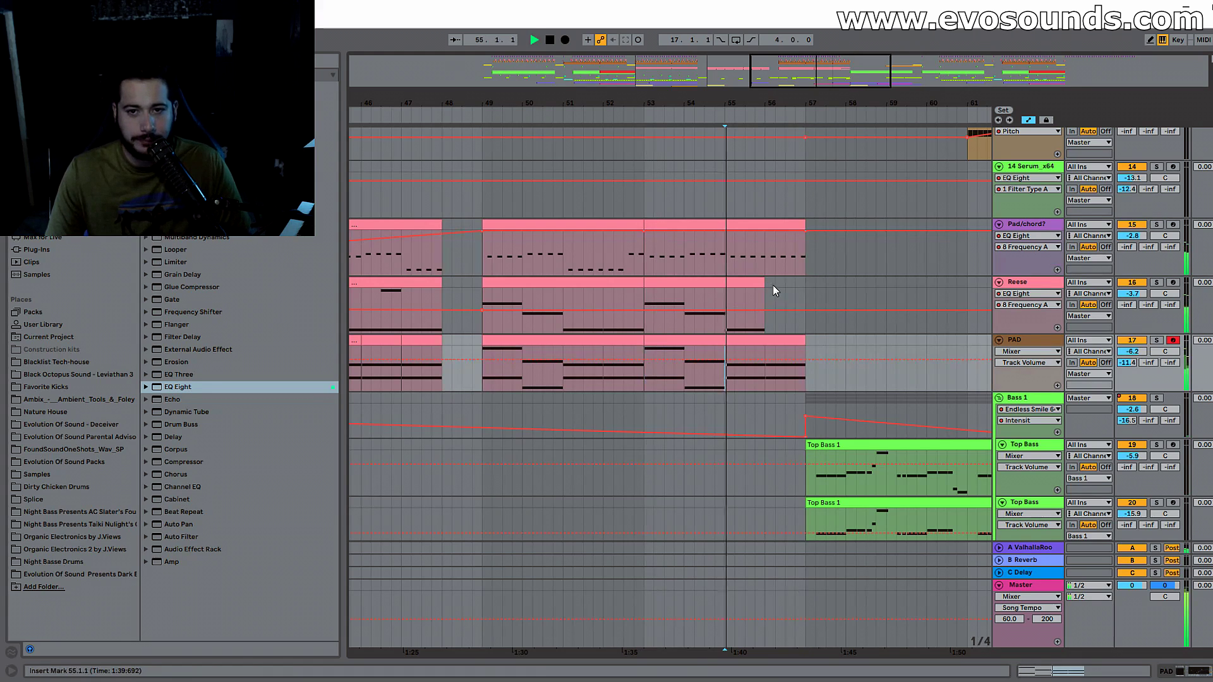
drag(765, 286, 802, 289)
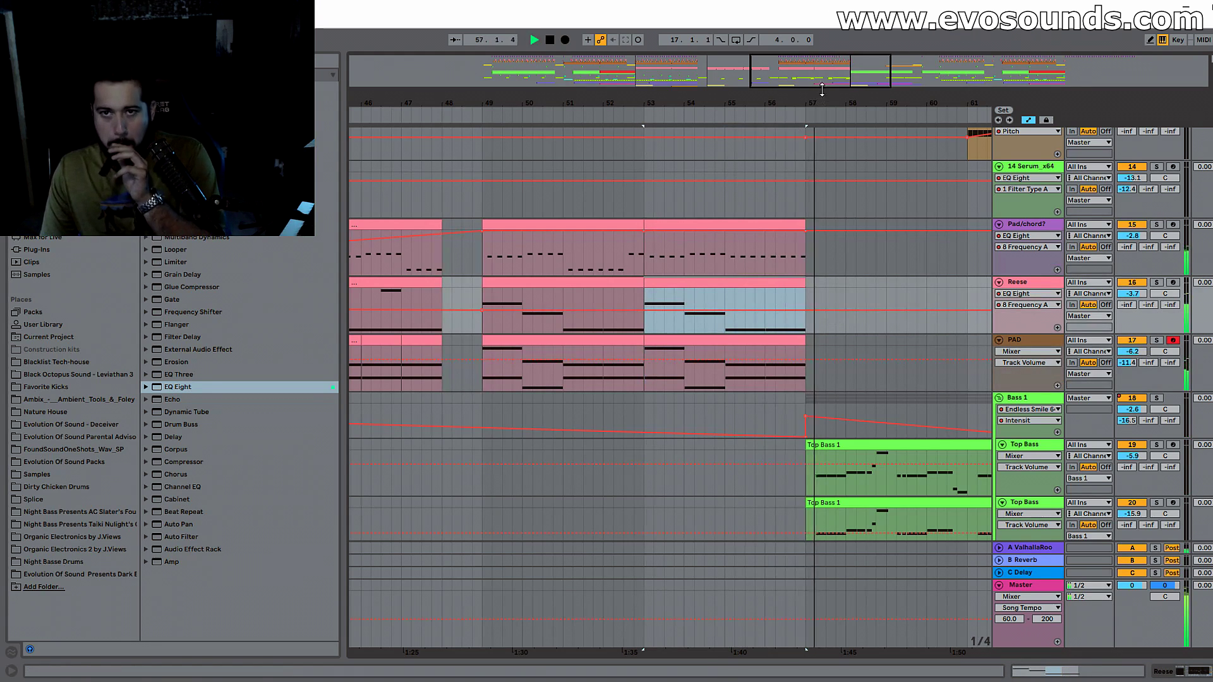
Step: Play the start of the breakdown and check the AC_SLATER drum fill clip at bar 48
drag(777, 103, 659, 92)
scroll(597, 294, up, 3)
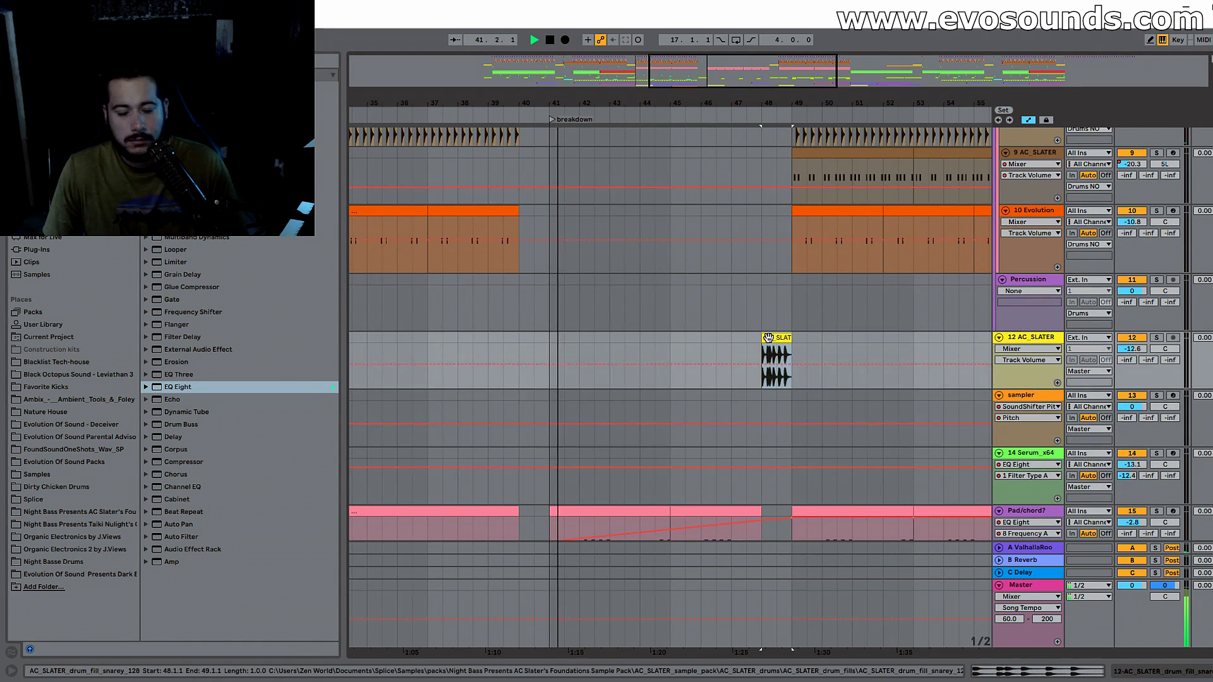
scroll(736, 318, down, 3)
click(766, 260)
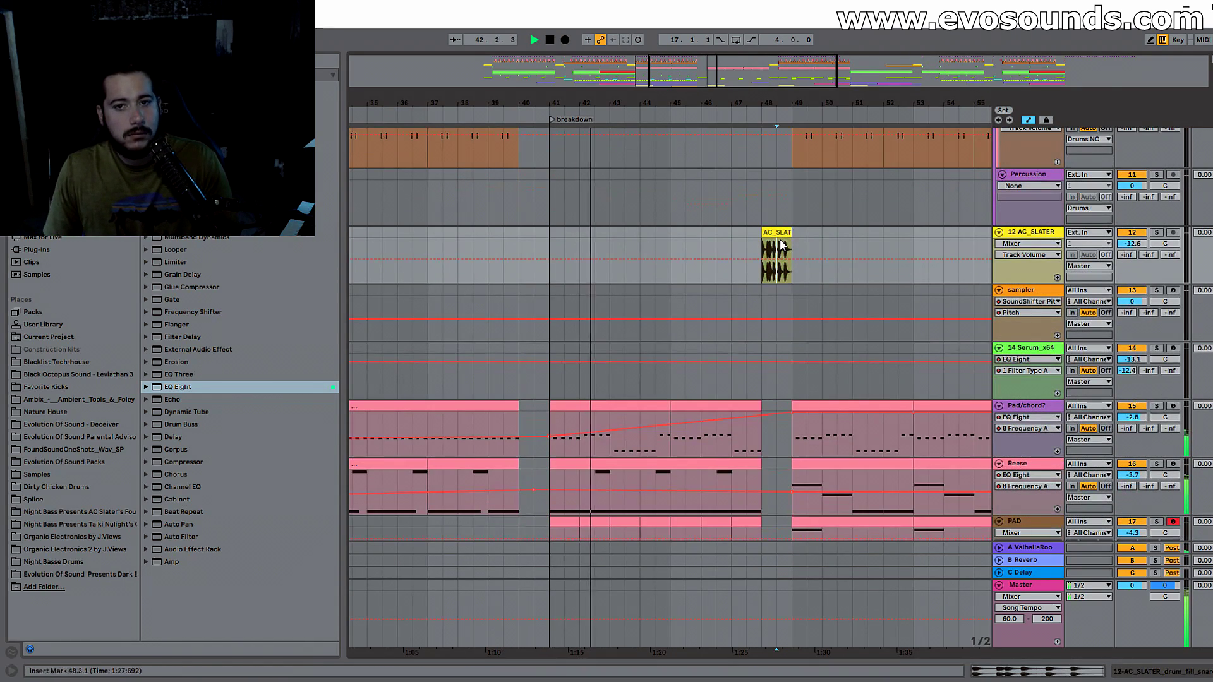
Step: Move the Uplifter 1 clip in the breakdown from 46.1.1 to bar 47 so it ends at bar 49
scroll(720, 379, down, 3)
scroll(722, 376, down, 15)
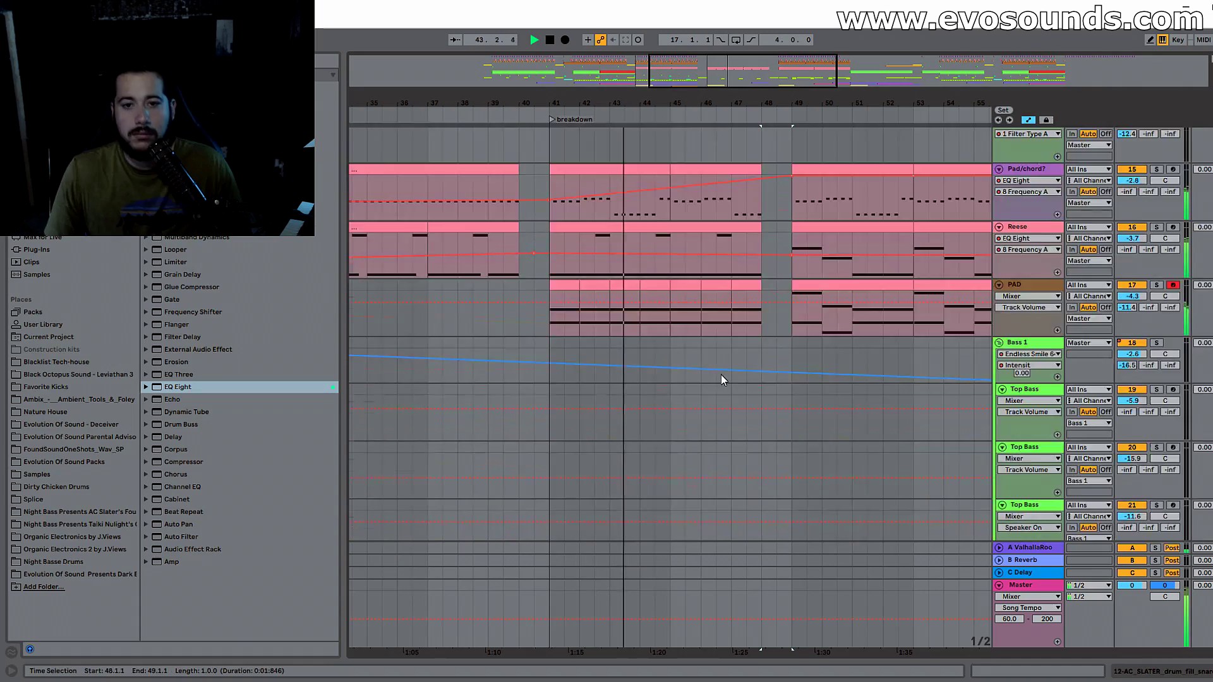
scroll(789, 325, down, 6)
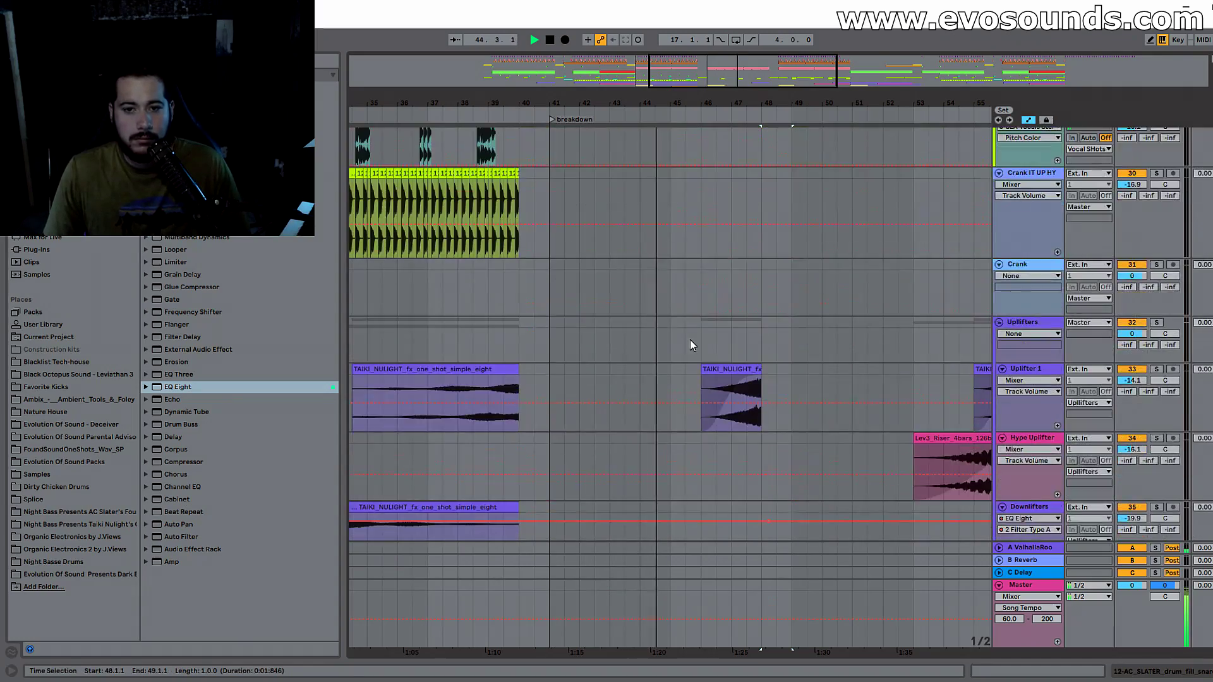
click(755, 308)
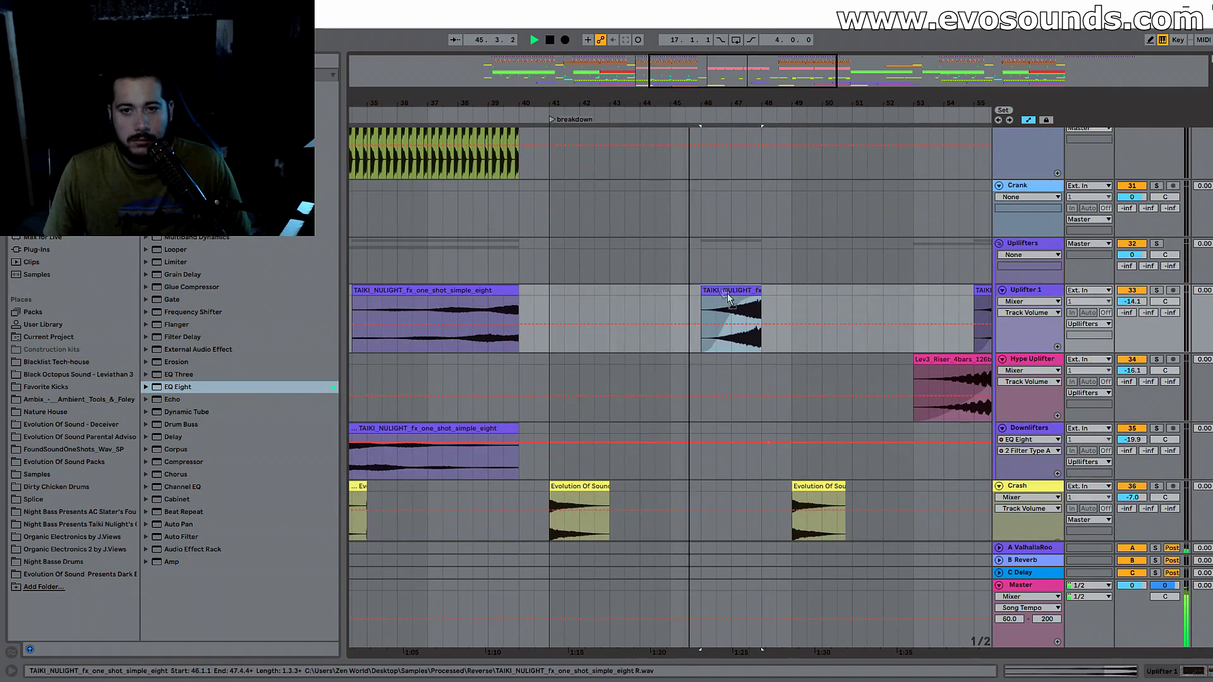
drag(714, 302, 744, 302)
Step: Copy the Evolution Of Sound uplifter clip at bar 37 on track 37 into the breakdown and shift the copy one bar earlier
scroll(717, 366, down, 3)
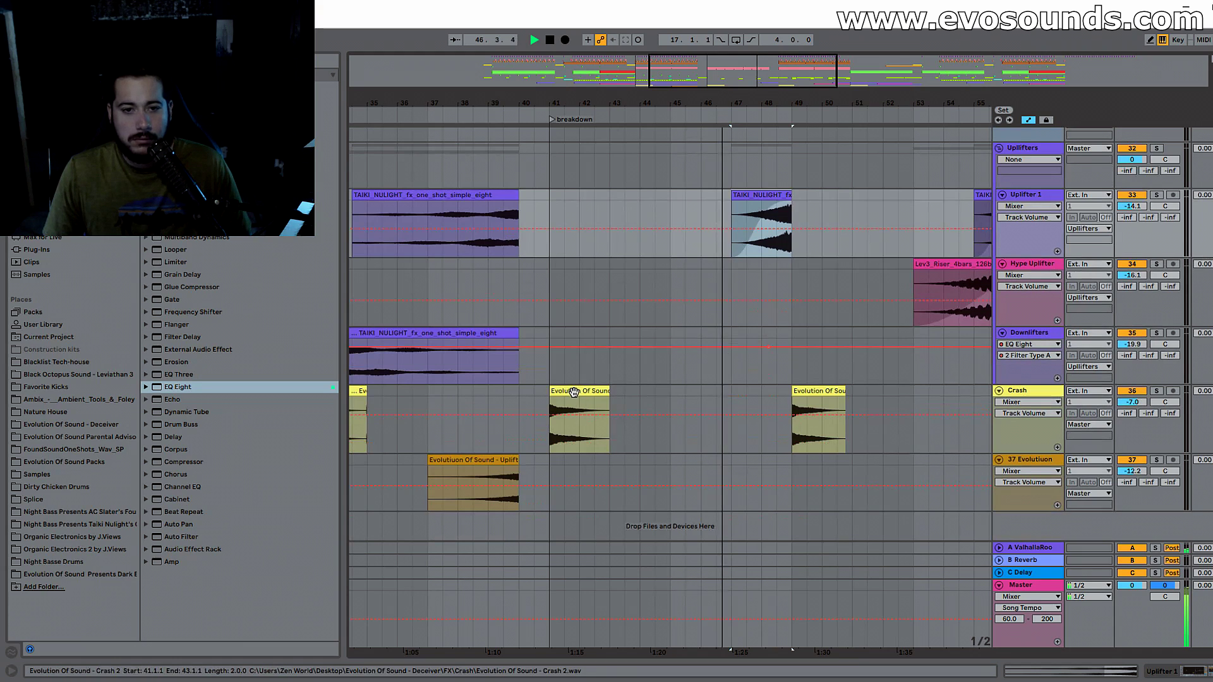
click(503, 460)
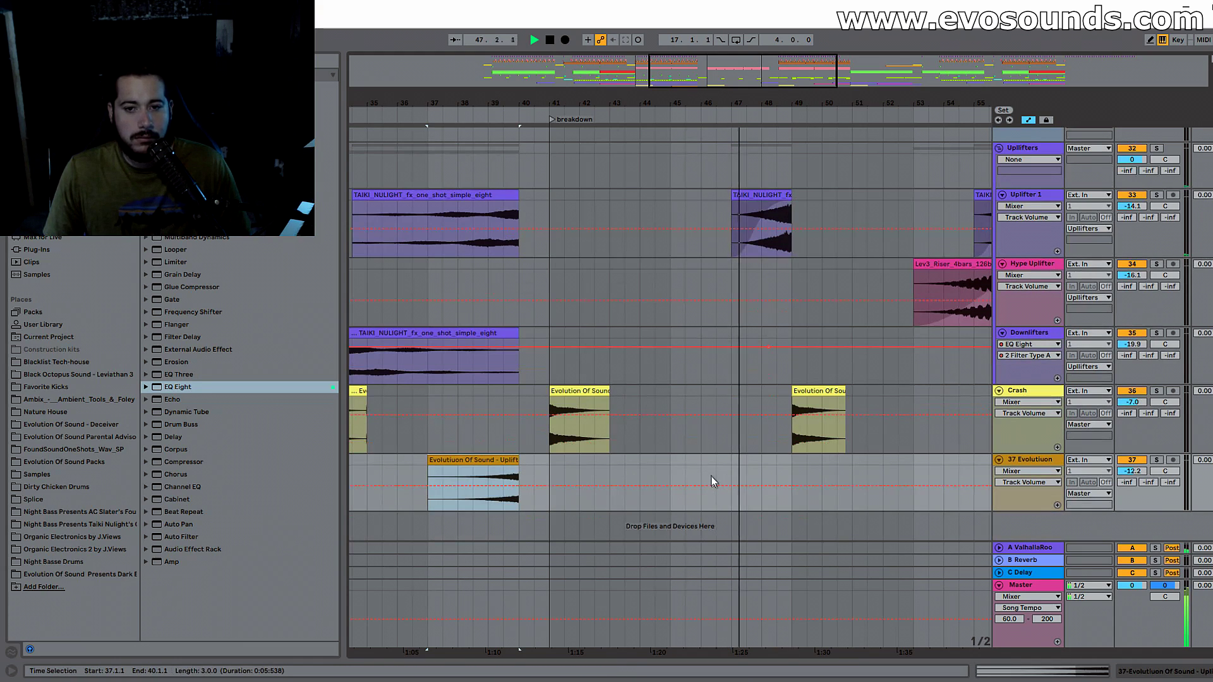
click(788, 194)
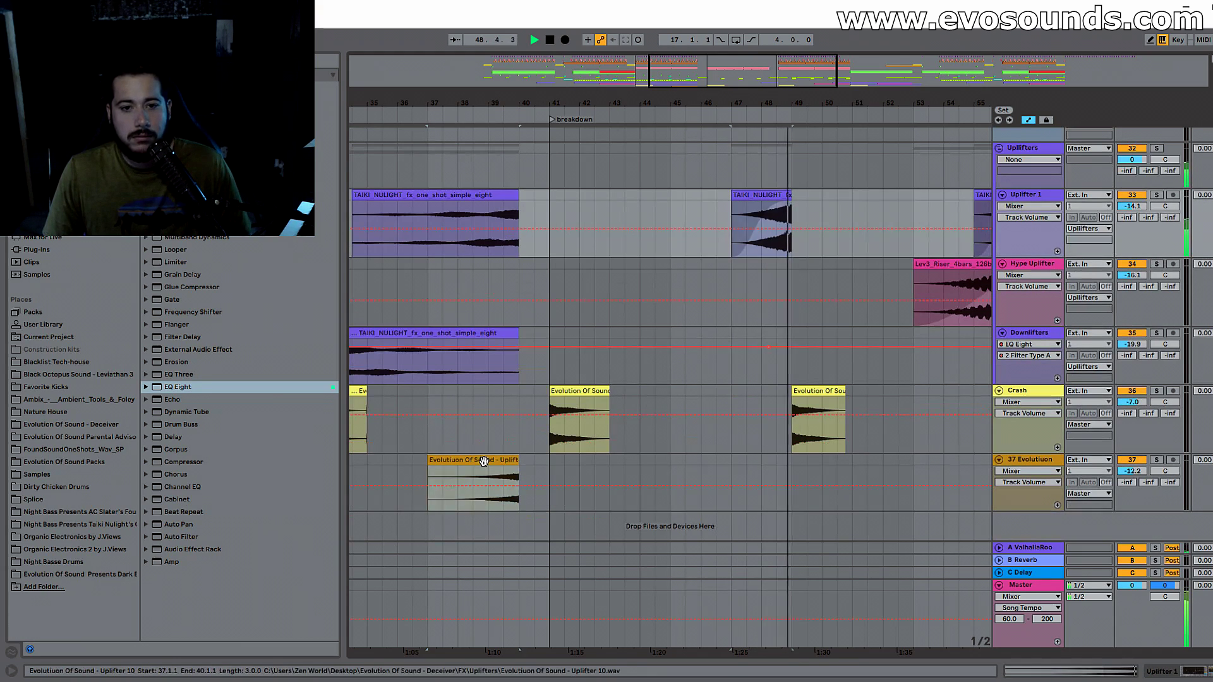
click(726, 464)
key(ctrl+v)
drag(783, 461, 752, 464)
Step: Listen to the uplifter transition from 47.1.1 and review the vocal, pad and bass tracks around it
scroll(751, 465, up, 5)
key(space)
click(757, 336)
key(space)
scroll(758, 339, up, 10)
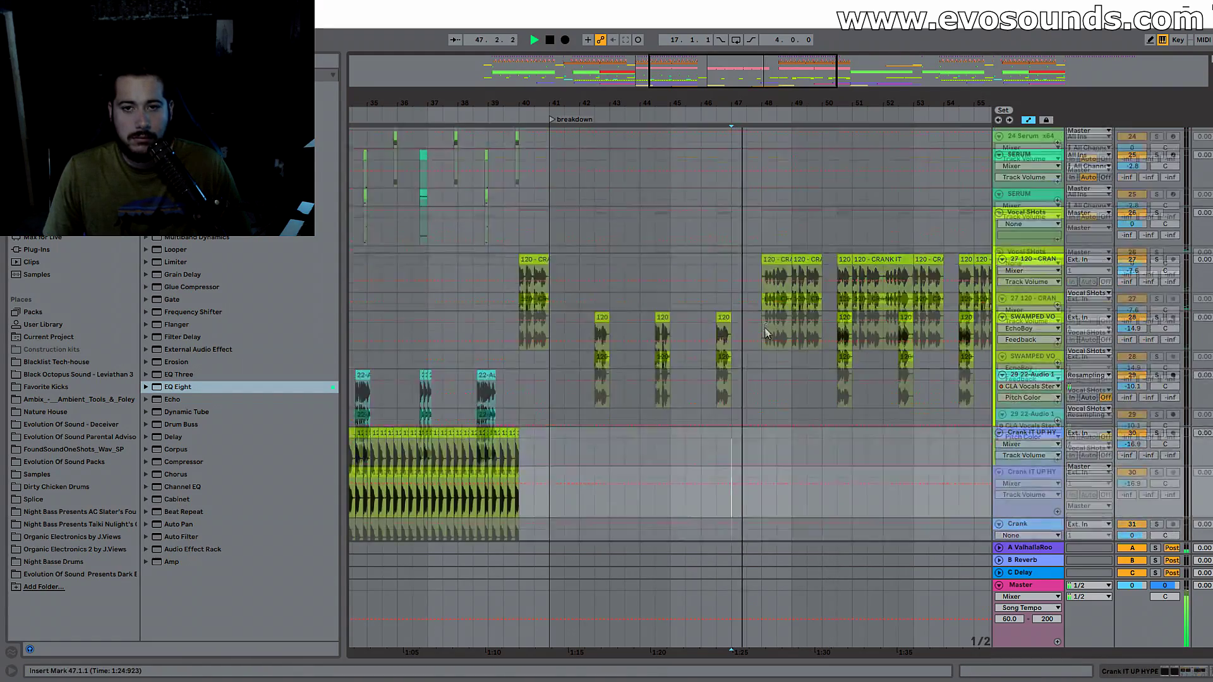
scroll(775, 338, up, 6)
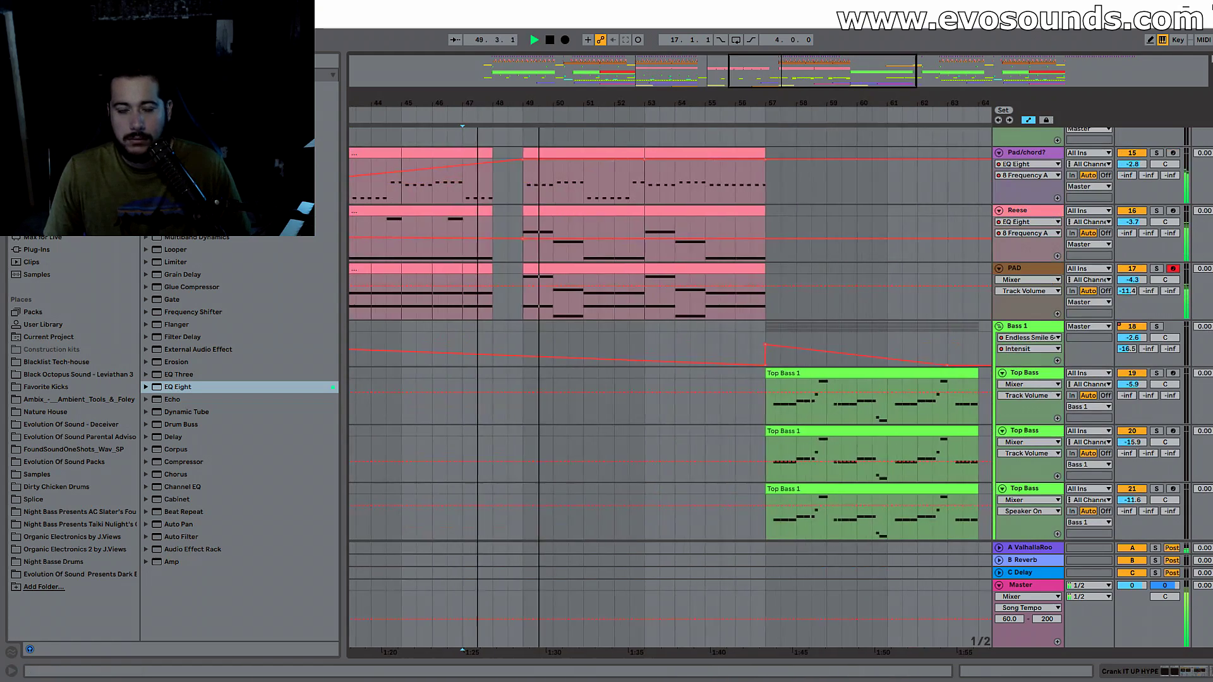
scroll(756, 209, up, 2)
drag(483, 103, 765, 103)
Step: Play from 39.1.1 and review the pad, Reese and bass tracks leading into the breakdown
click(525, 198)
key(space)
key(space)
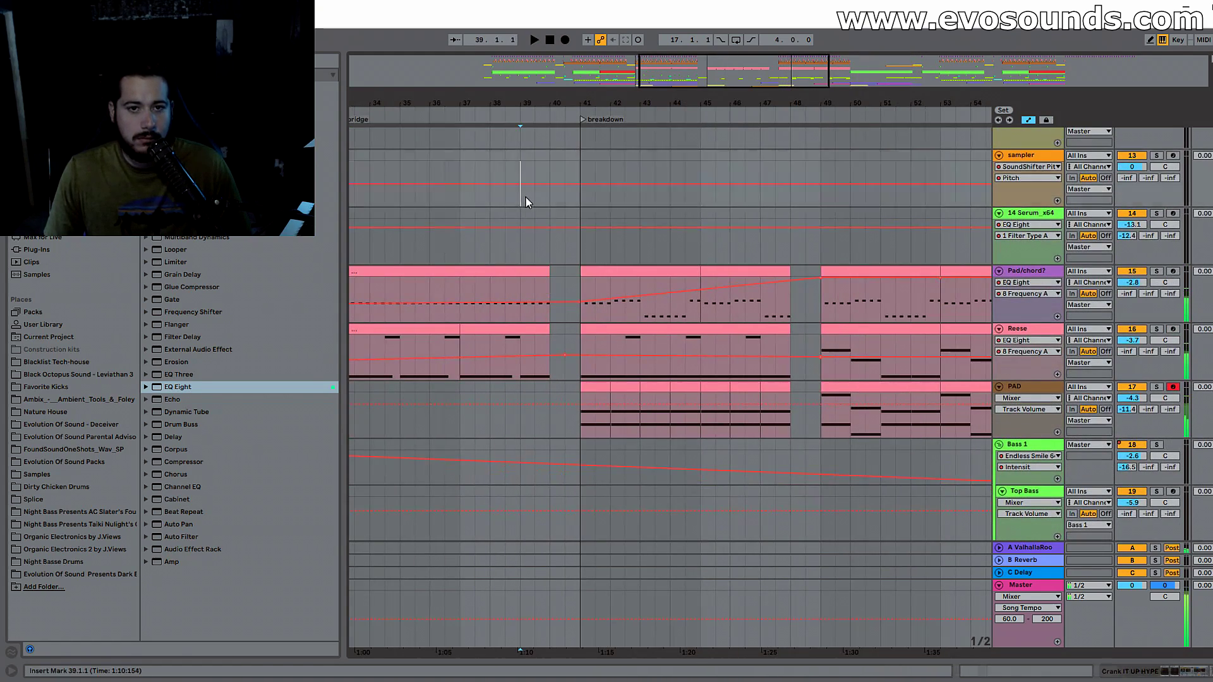
scroll(594, 261, down, 4)
scroll(598, 297, down, 2)
scroll(596, 313, up, 4)
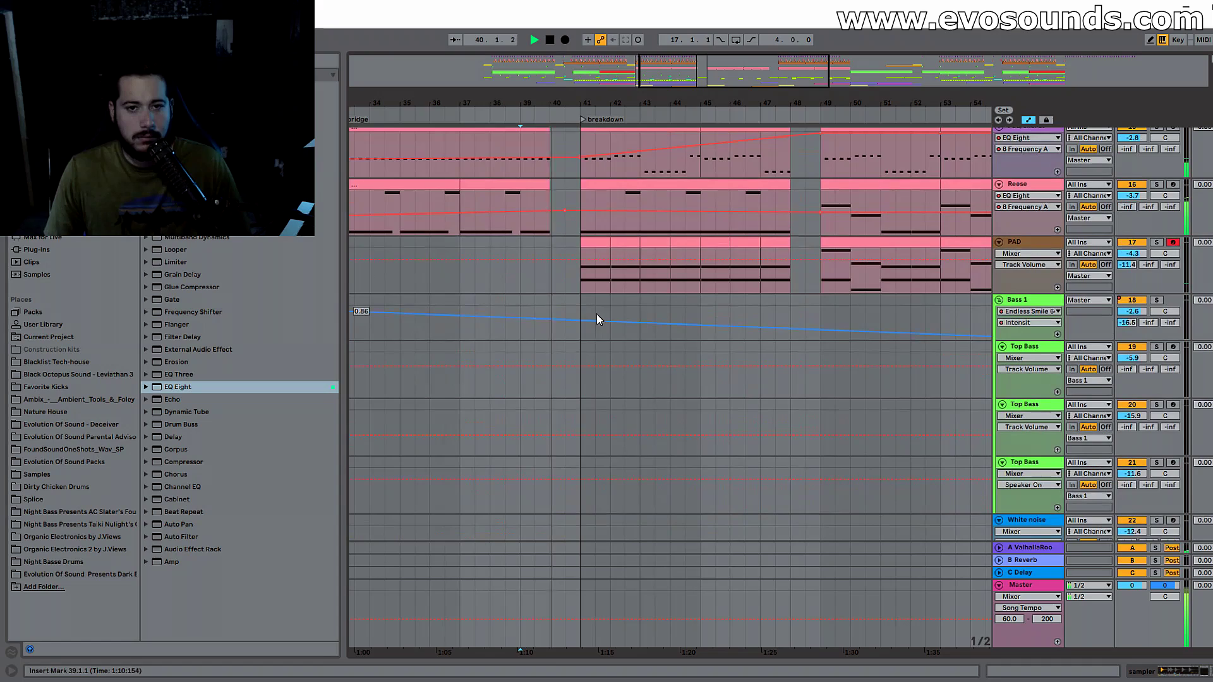
scroll(596, 313, down, 2)
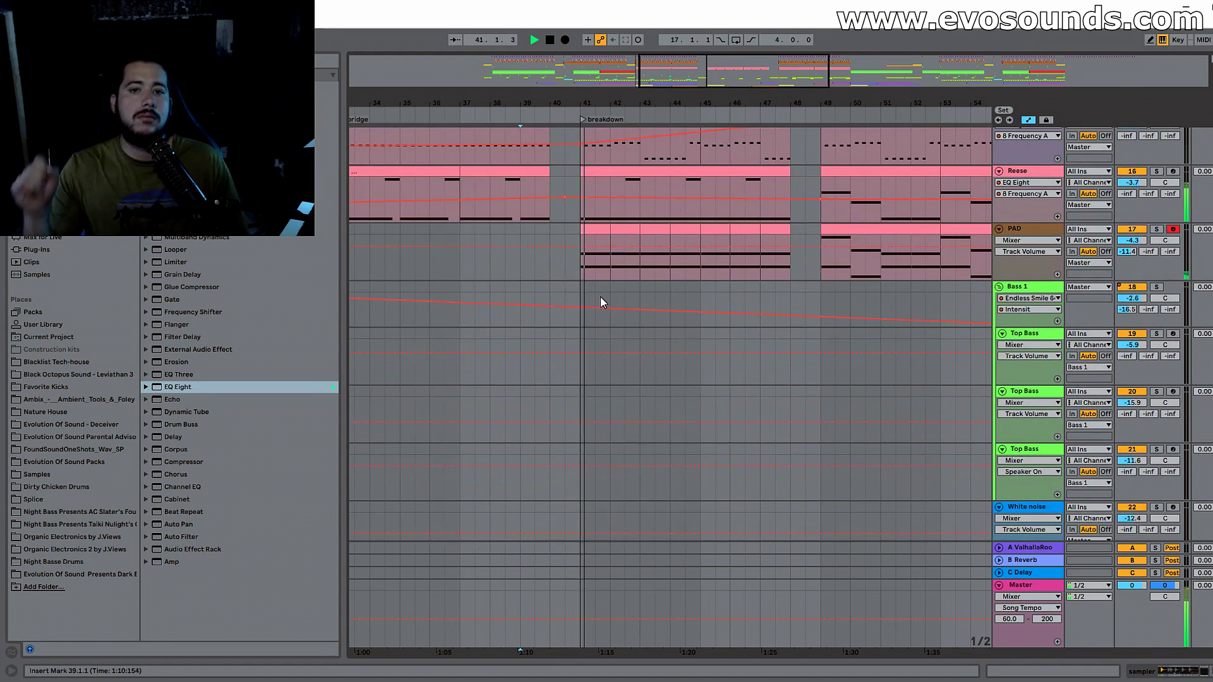
scroll(602, 296, up, 2)
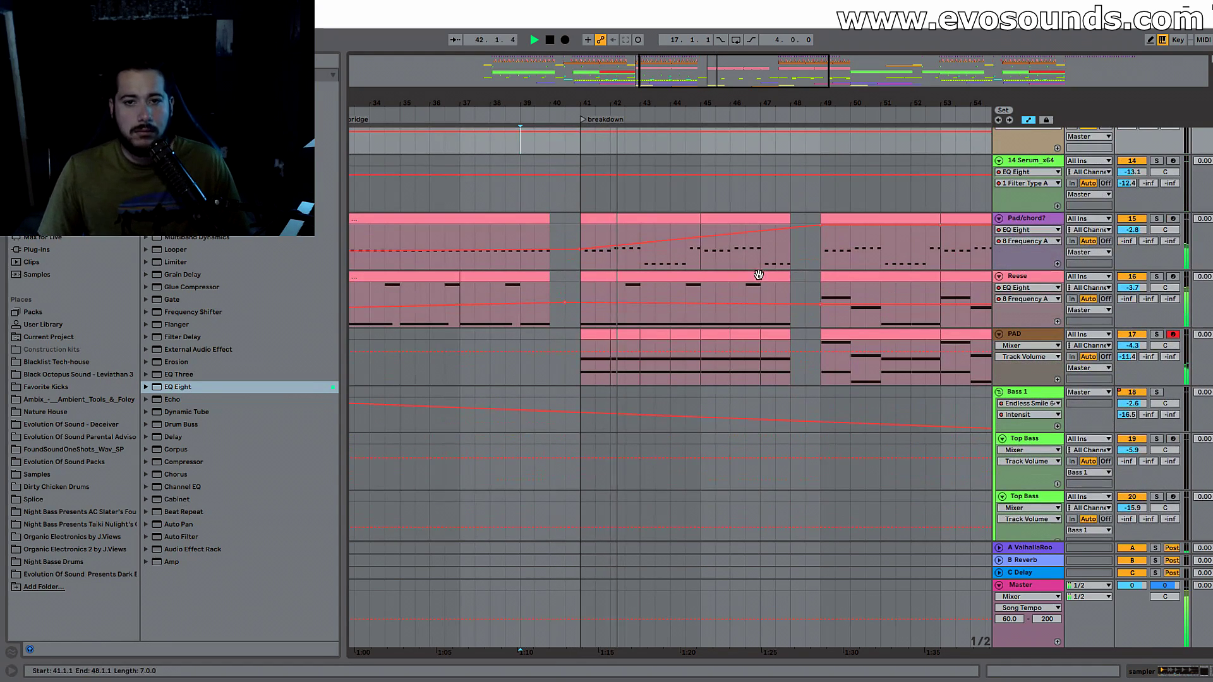
Step: Shorten the Reese clip at bar 41 to two bars and duplicate it to 45.1.1
drag(788, 278, 589, 290)
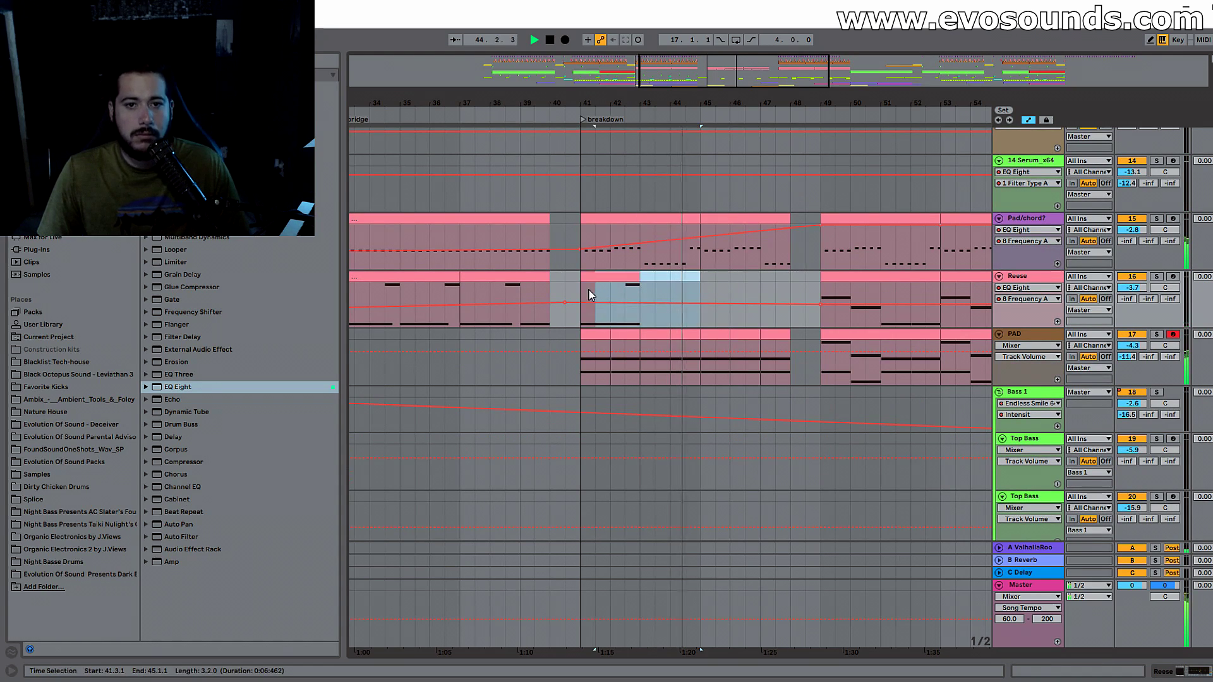
key(ctrl+d)
click(716, 273)
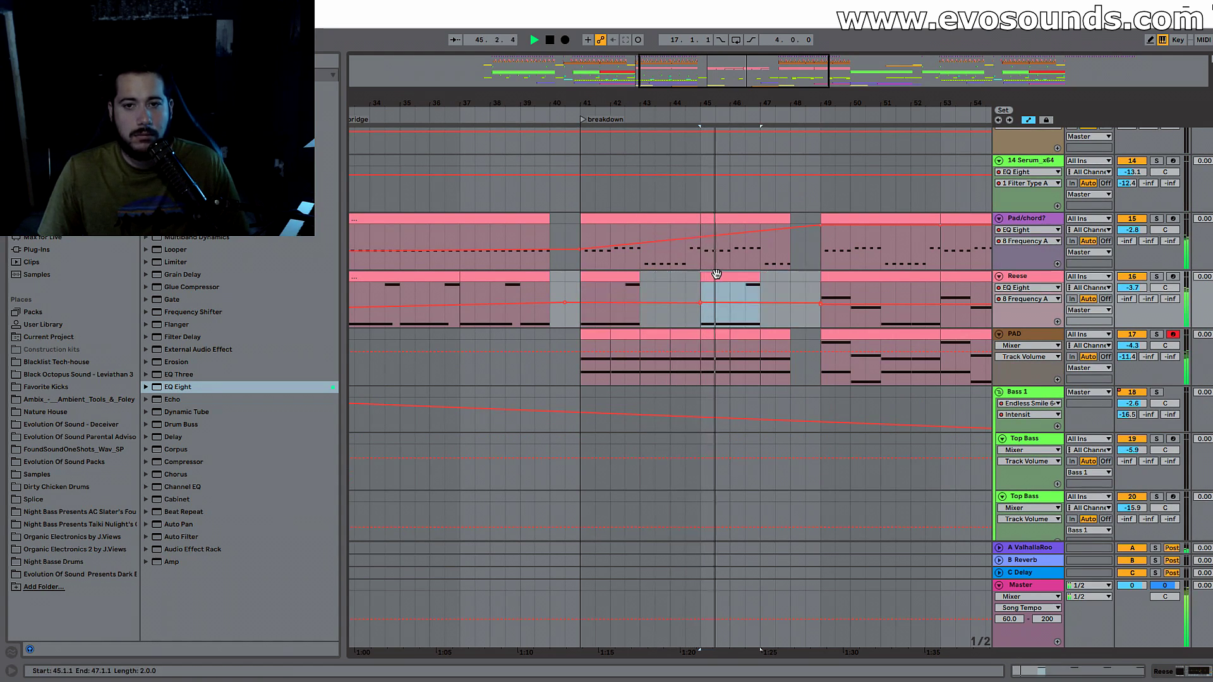
Step: Delete the Reese clips at bars 41 and 45 and play the transition into the breakdown from 39.1.1
scroll(858, 270, down, 3)
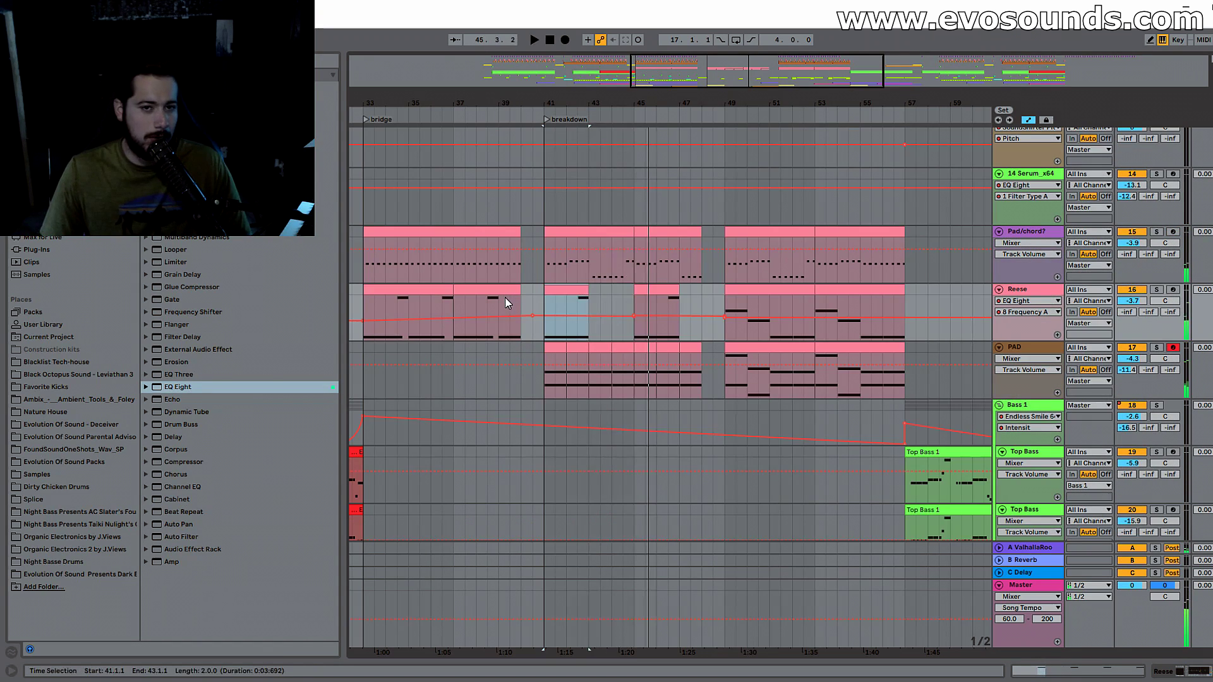
click(508, 299)
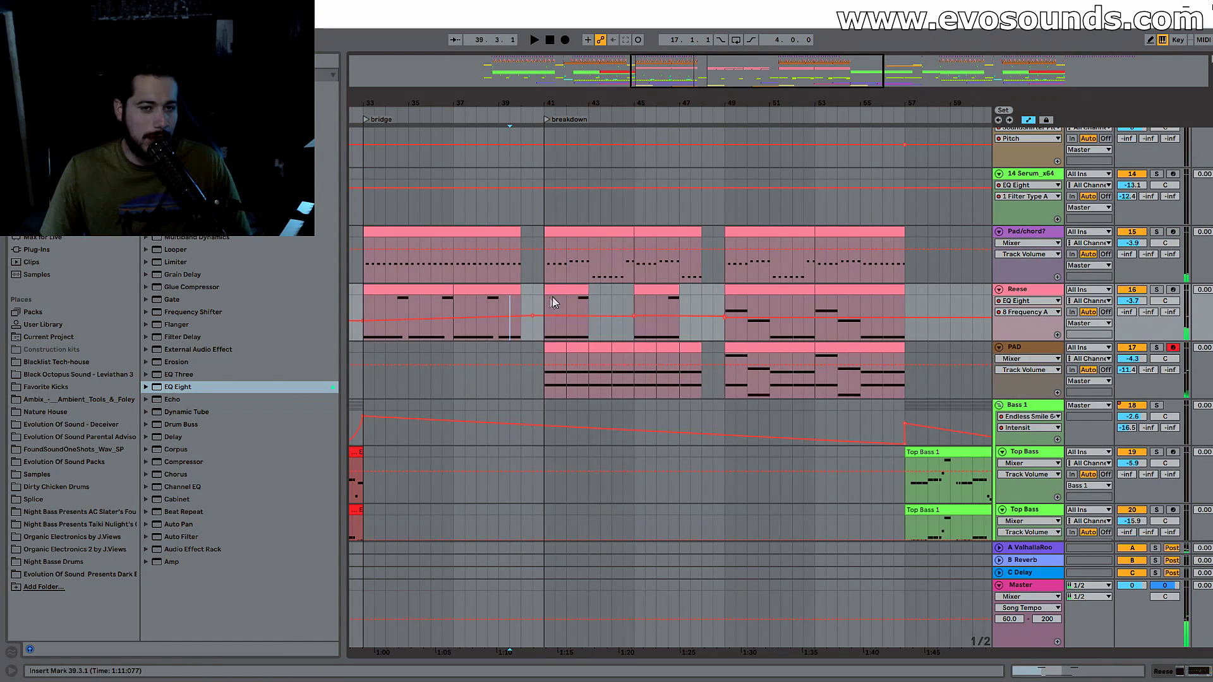
click(568, 291)
key(Delete)
click(498, 307)
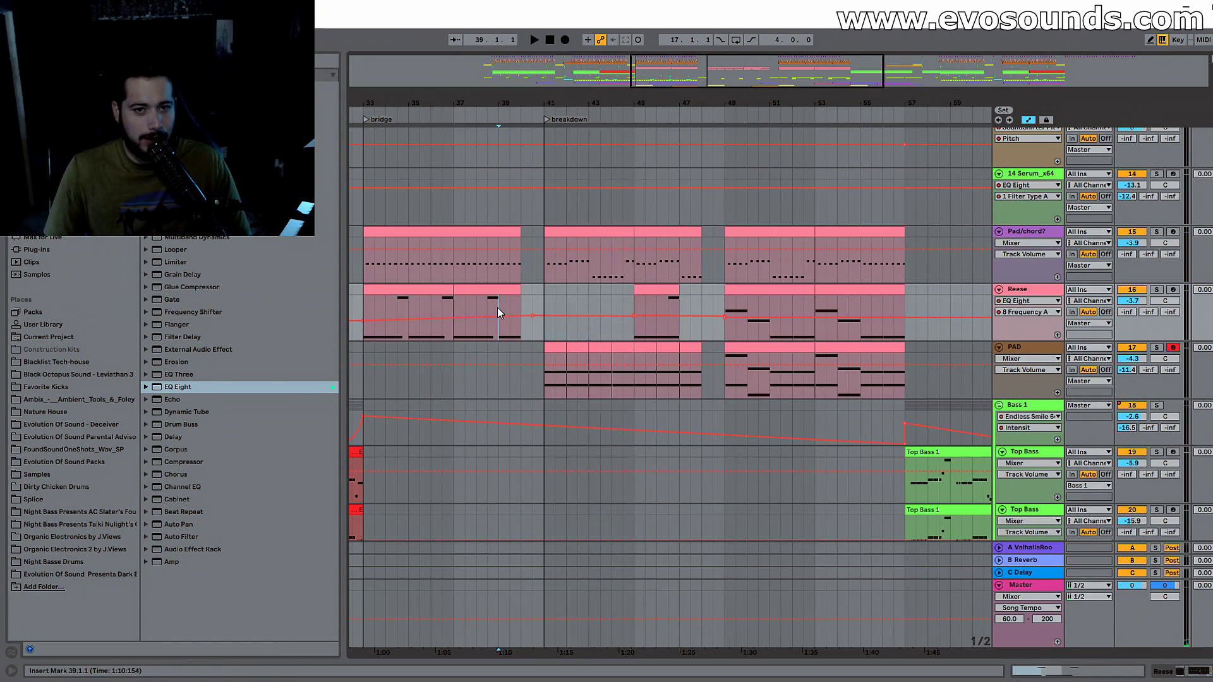
key(space)
click(660, 300)
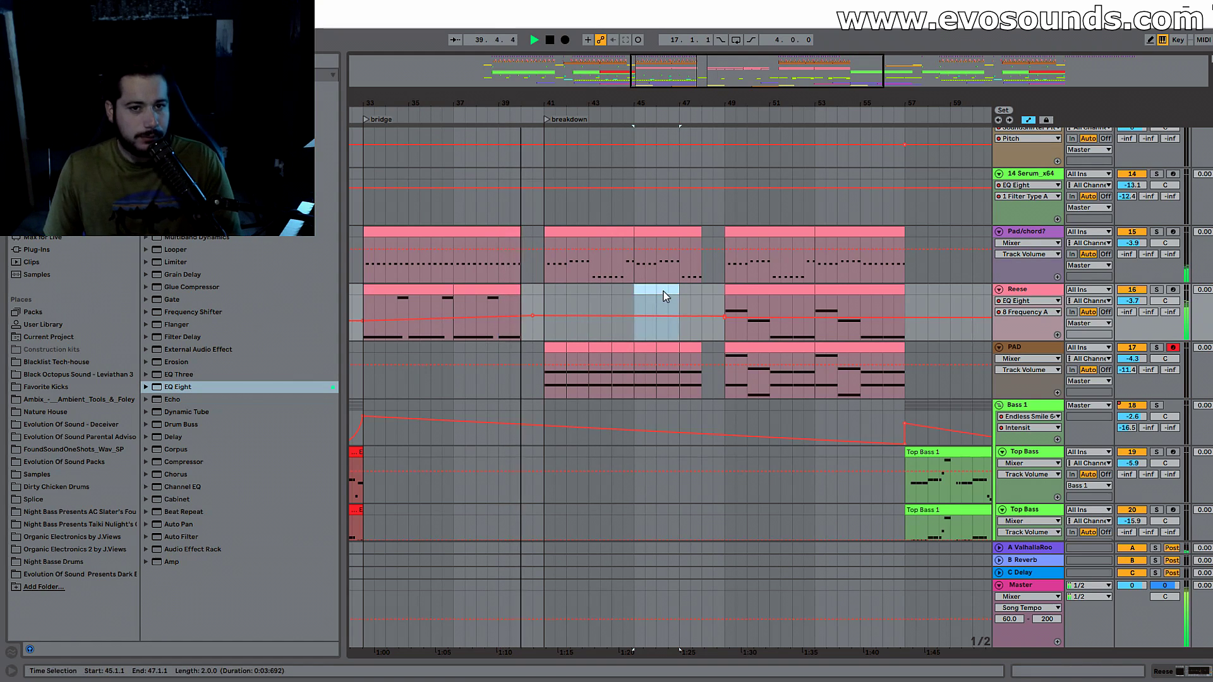
scroll(1004, 353, down, 1)
Step: Lower the low-cut band of the PAD track's EQ Eight to 316 Hz while the breakdown plays
double_click(1005, 352)
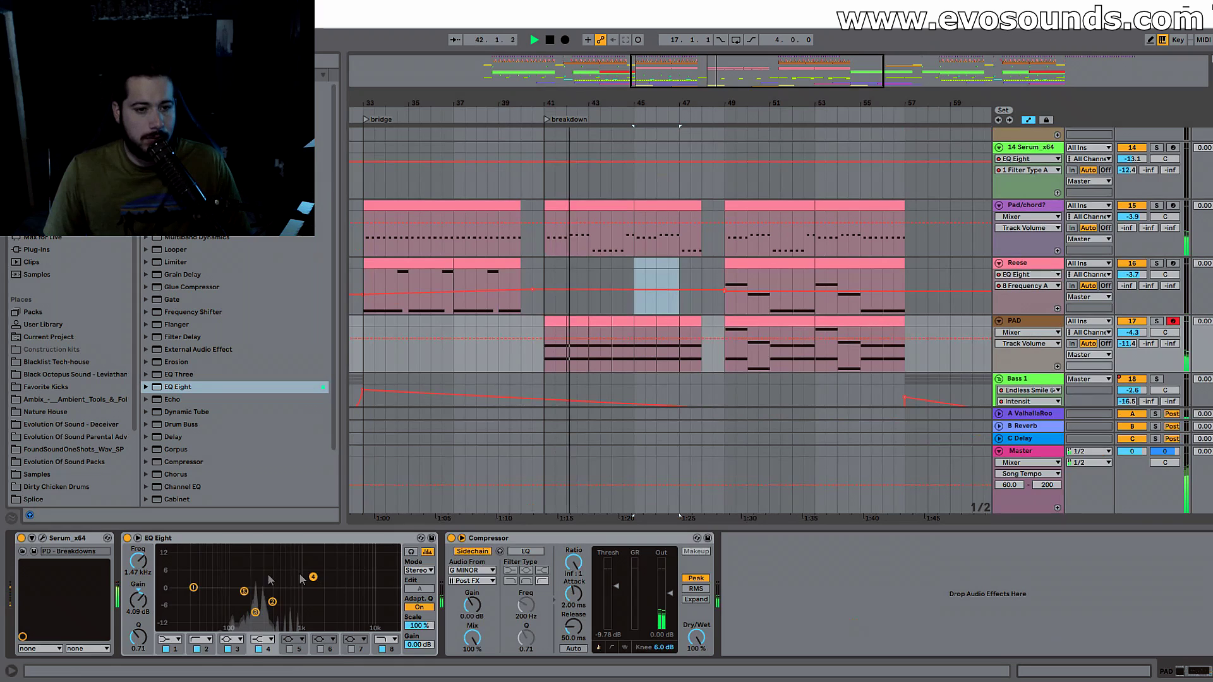
scroll(596, 372, down, 4)
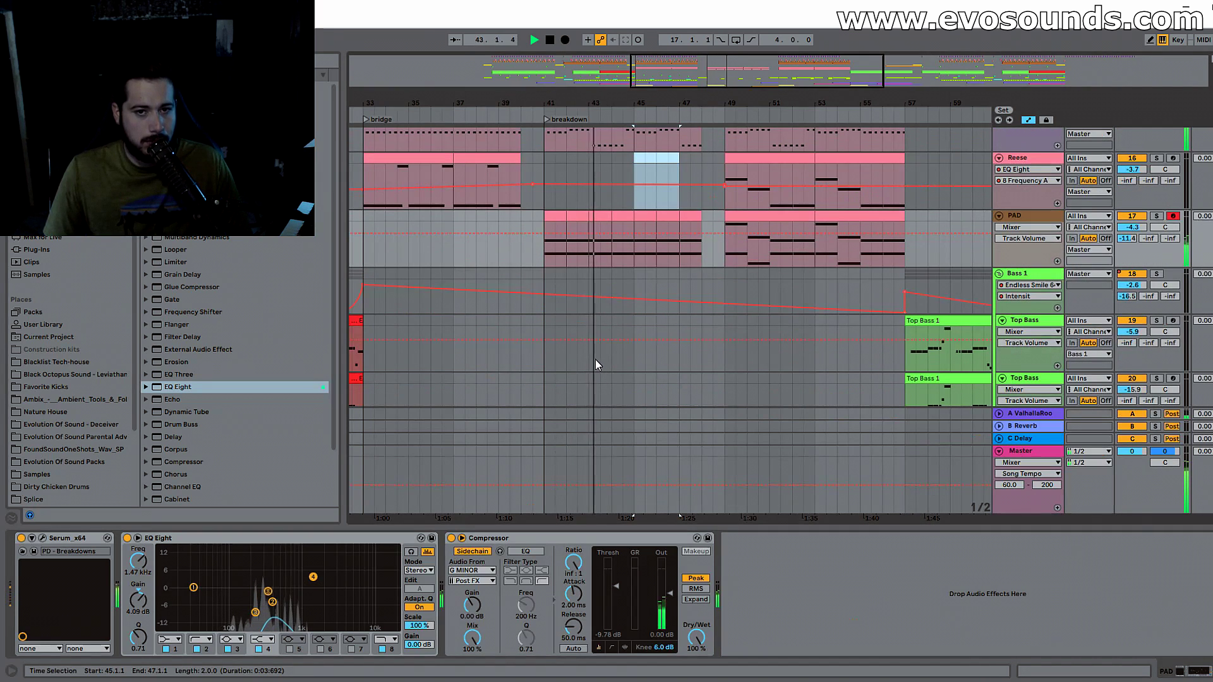
click(272, 602)
click(255, 614)
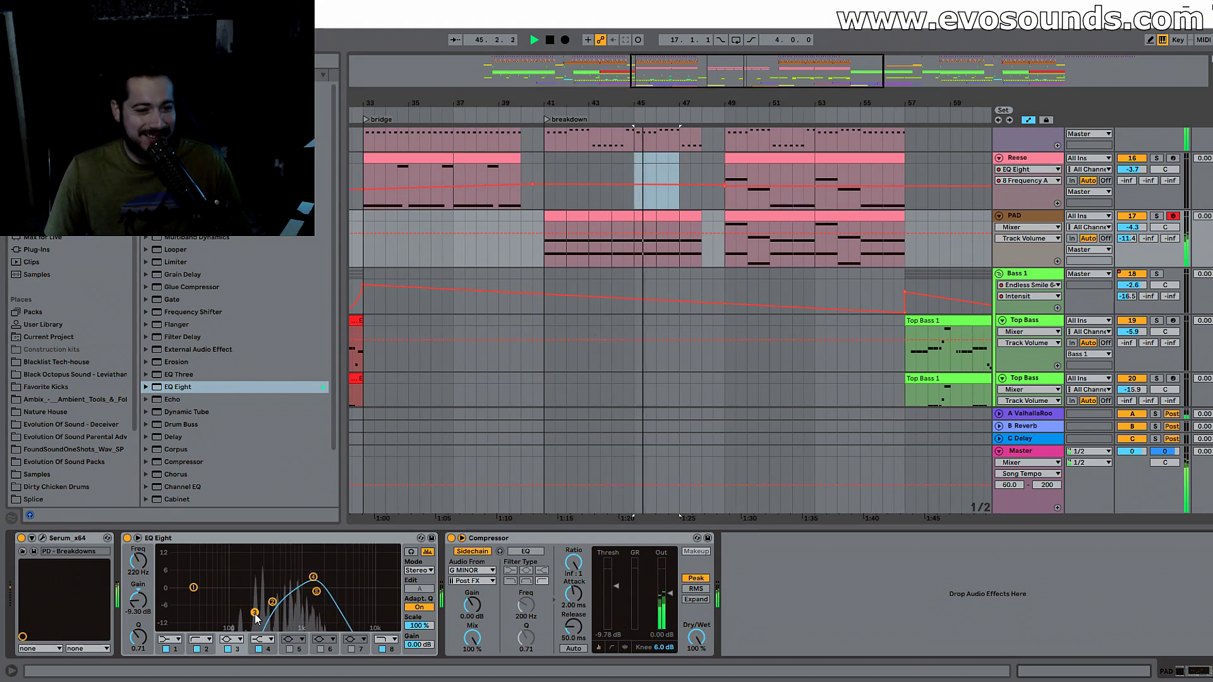
mouse_move(272, 602)
mouse_down()
mouse_move(235, 601)
mouse_move(262, 599)
mouse_up()
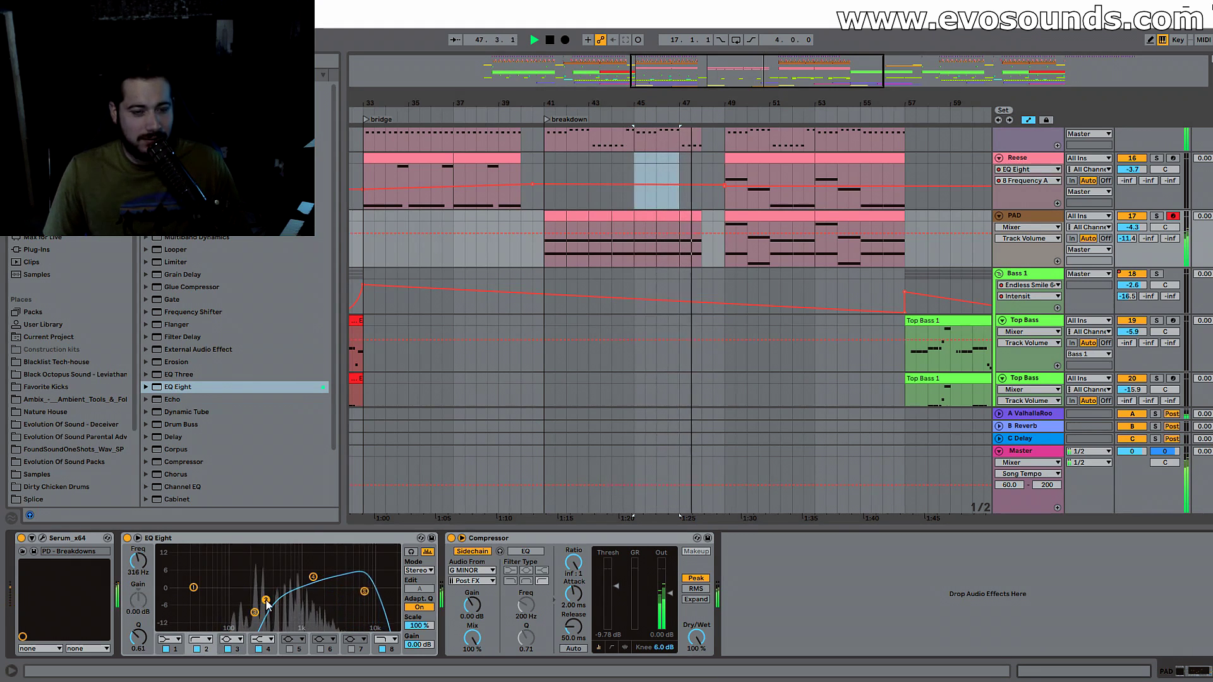
Step: Extend the Pad/chord? and PAD clips through bar 48 to close the gap before bar 49
scroll(846, 68, up, 3)
drag(845, 68, 740, 70)
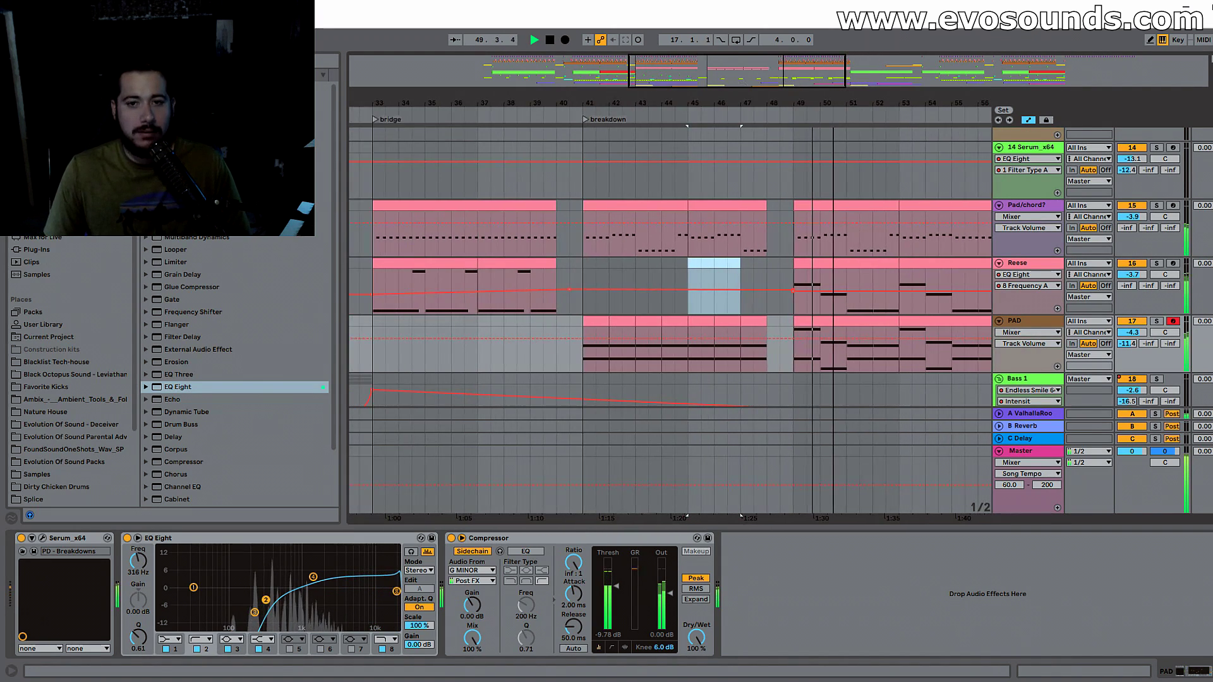
key(space)
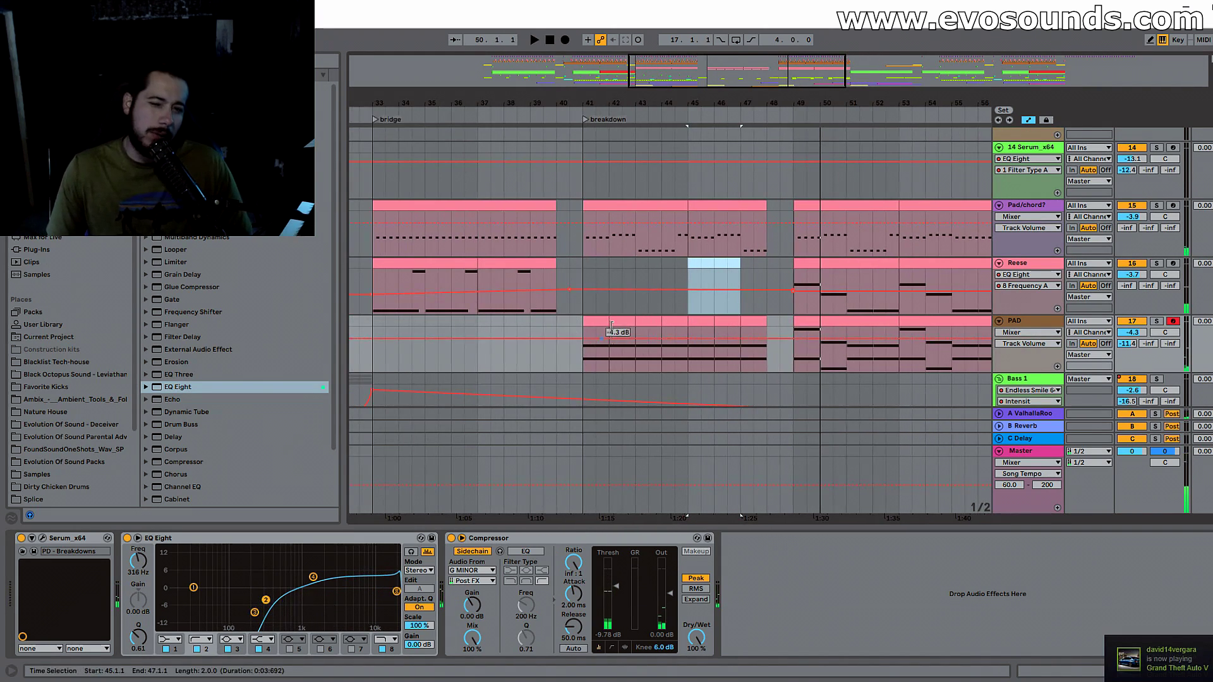
click(589, 319)
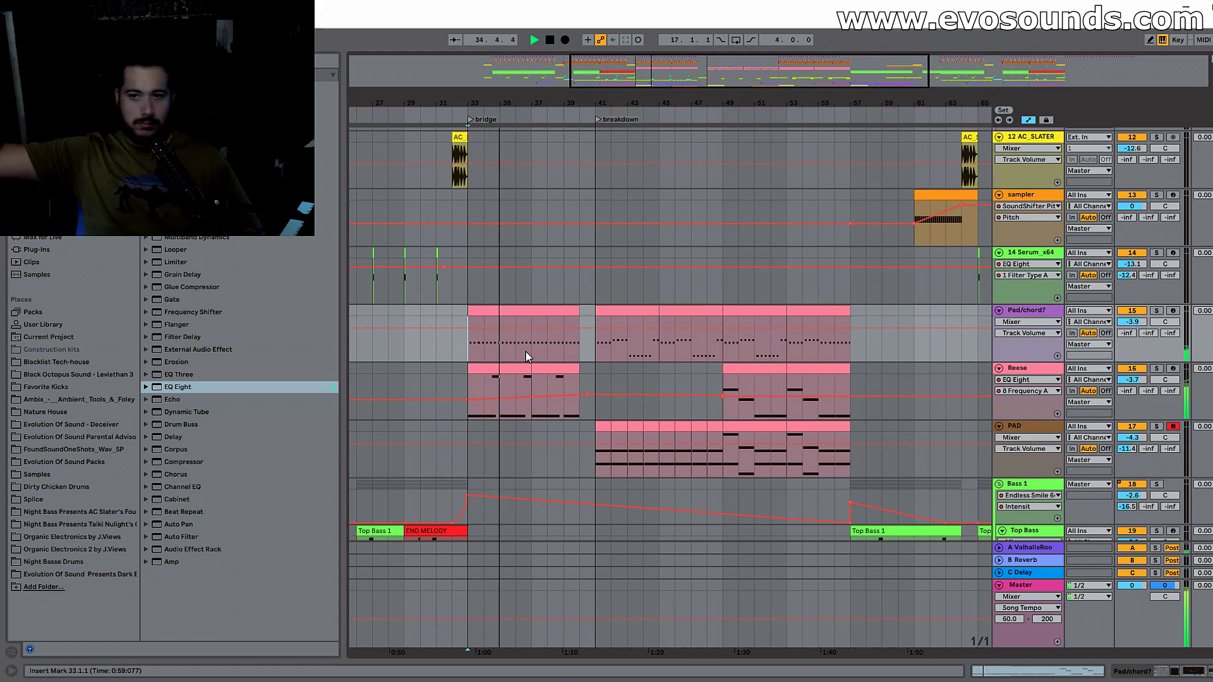
Step: Play the bridge from 33.1.1 and review the pad, bass, Serum and vocal shot tracks leading into the breakdown
scroll(497, 327, down, 3)
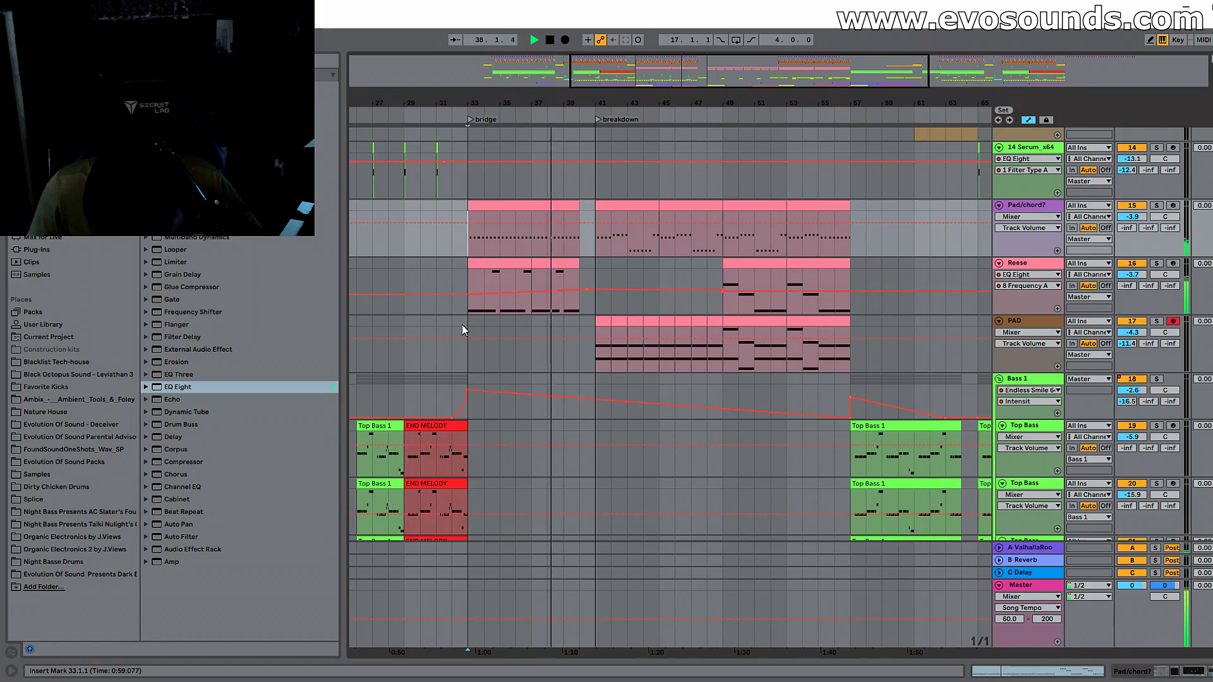
scroll(580, 300, down, 3)
scroll(580, 301, down, 15)
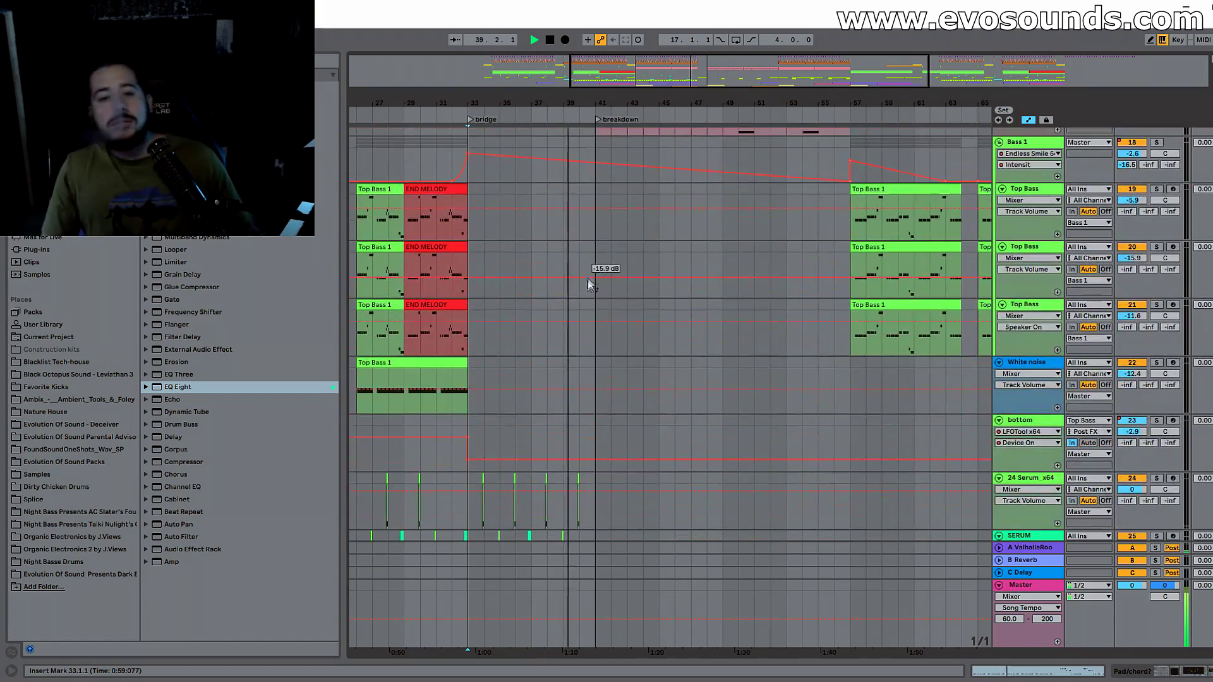
drag(584, 101, 623, 252)
drag(597, 298, 591, 302)
key(space)
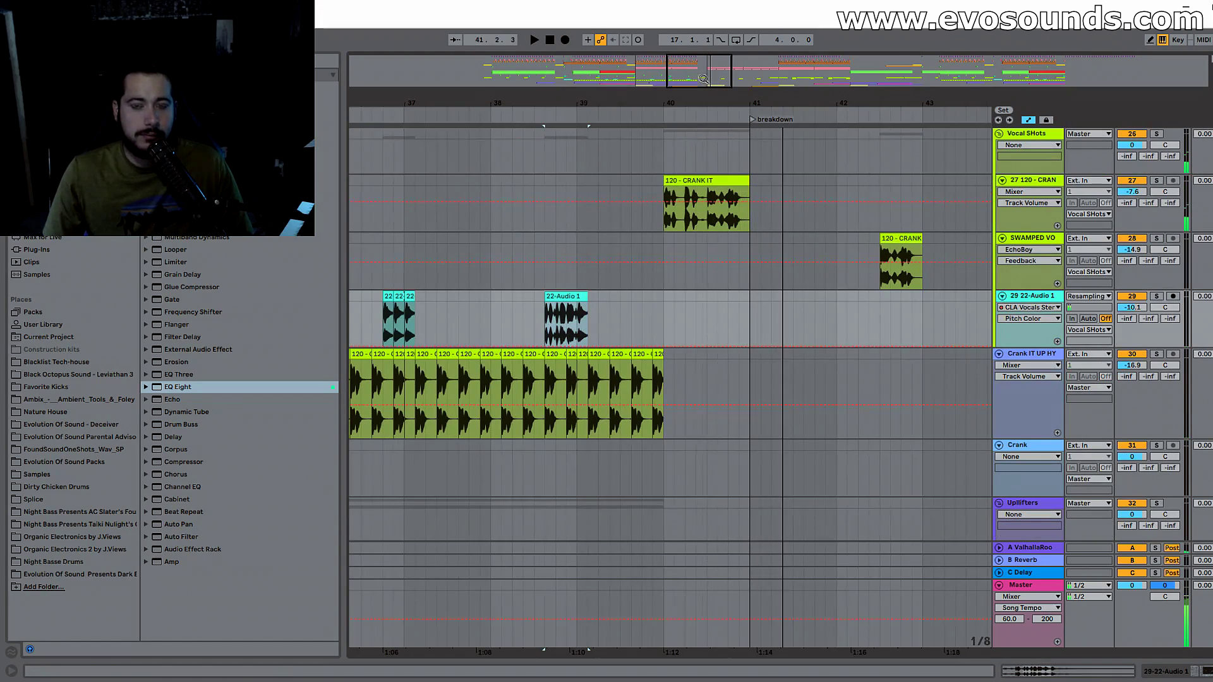
key(minus)
key(minus)
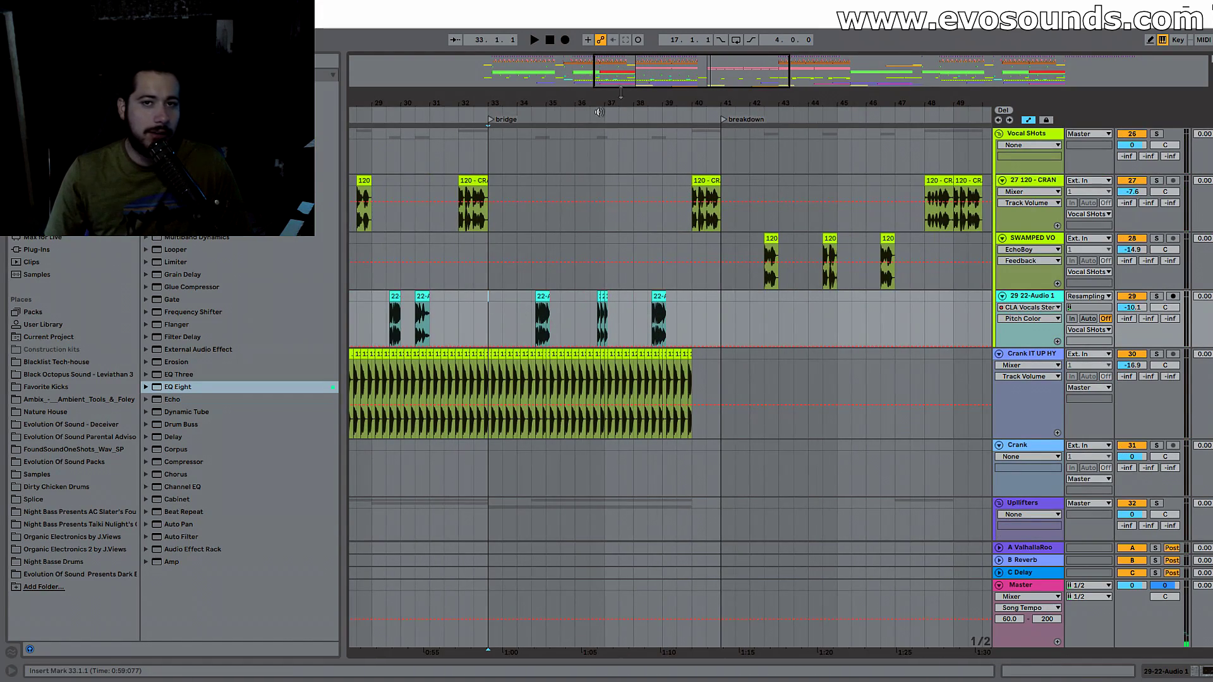
scroll(641, 152, left, 4)
scroll(577, 306, up, 3)
click(571, 299)
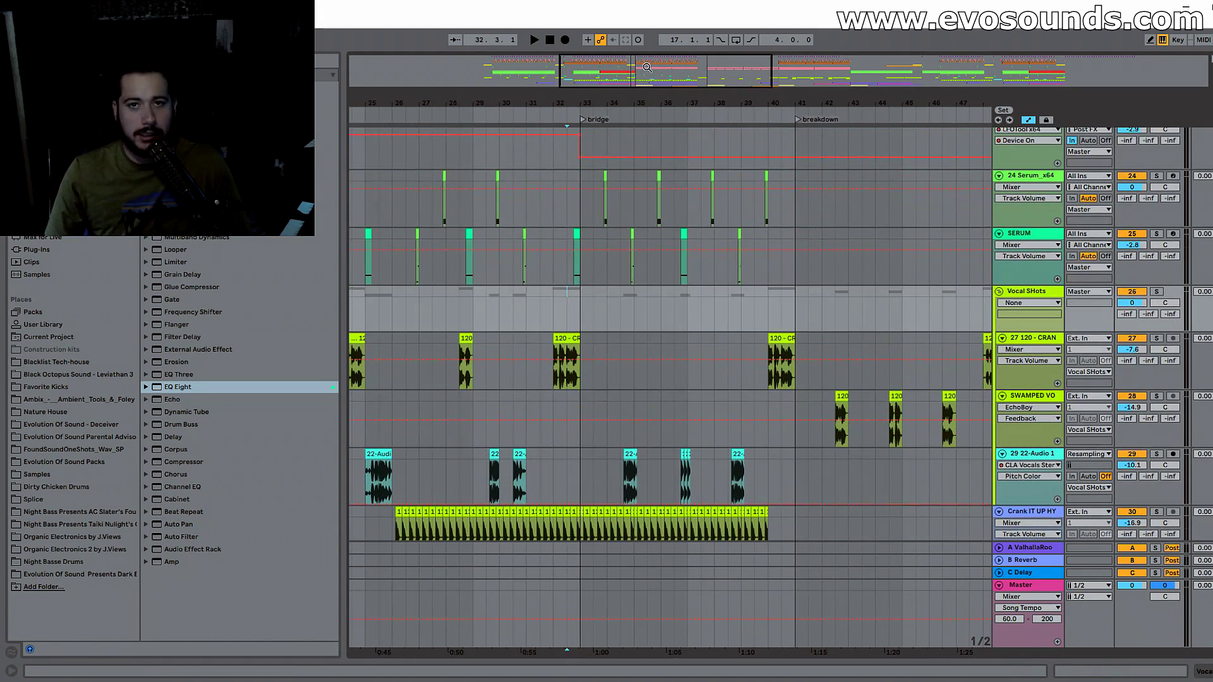
drag(647, 68, 656, 67)
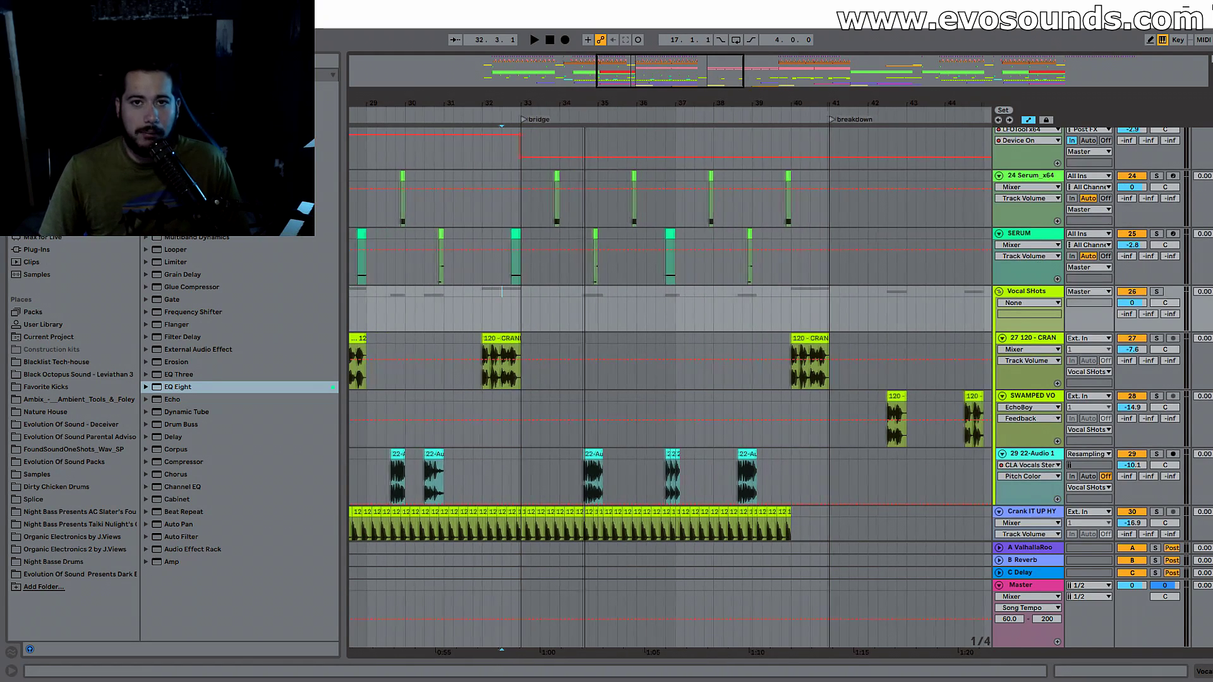
scroll(714, 285, right, 4)
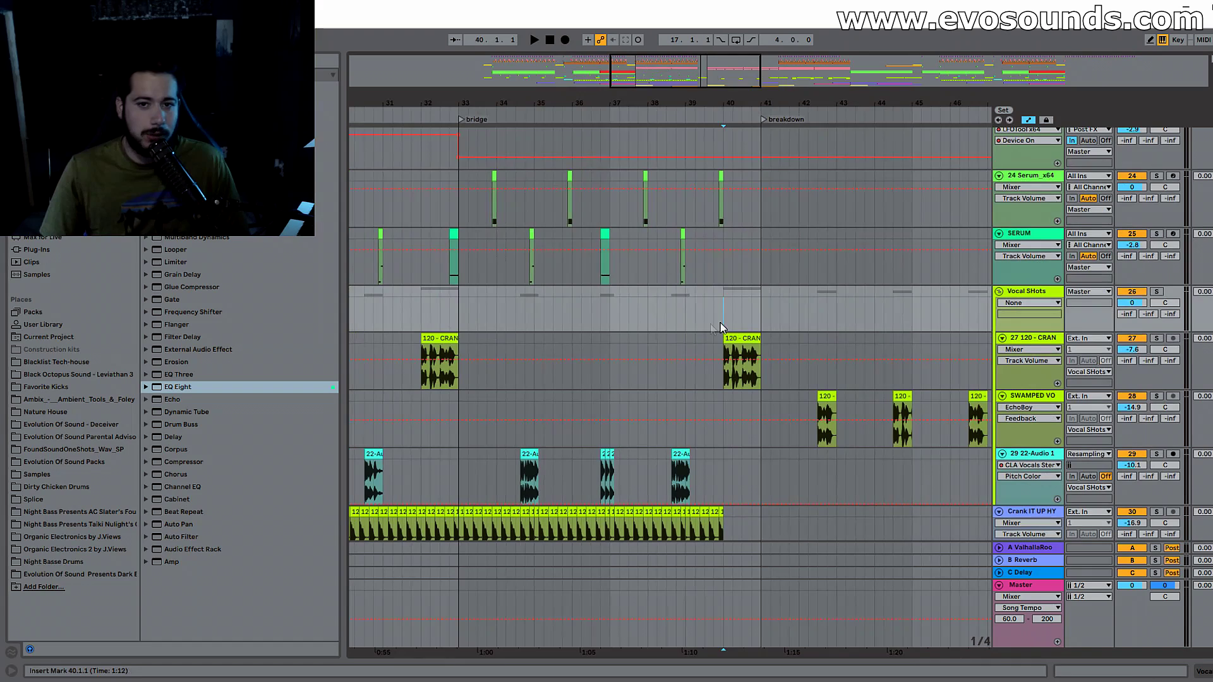
Step: Listen to the 22-Audio 1 vocal clips from 34.3.3 and the CRANK IT clip from 40.1.1
click(524, 471)
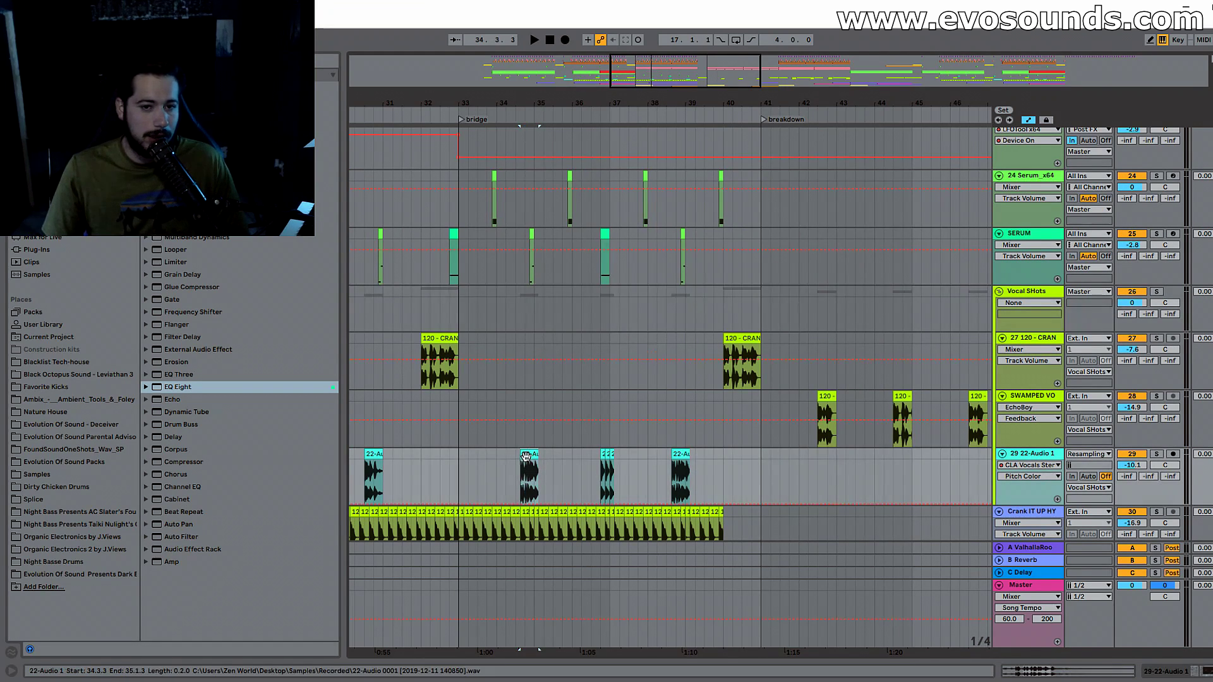
key(space)
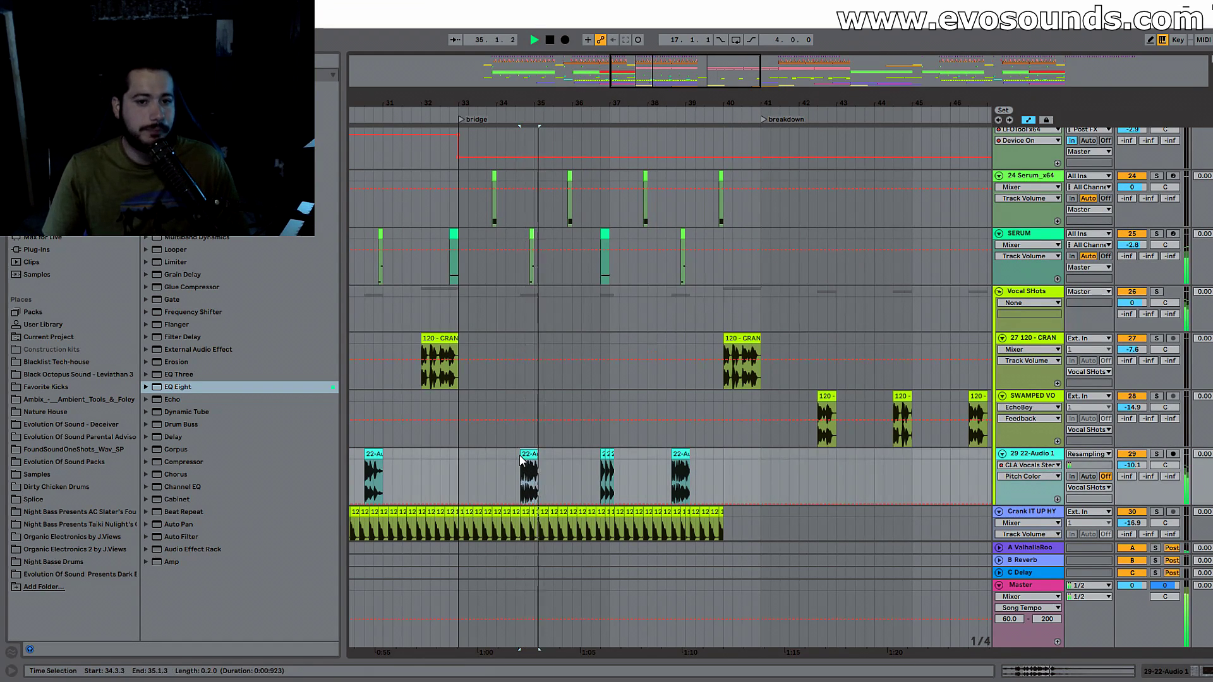
click(600, 460)
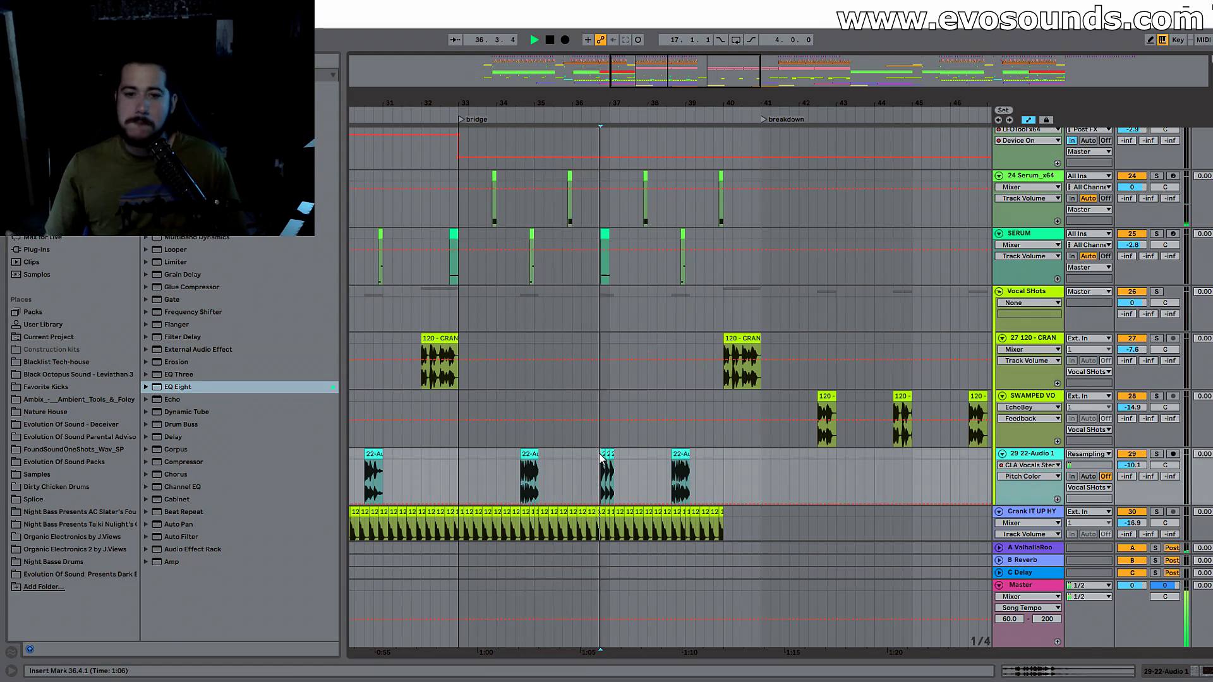
key(space)
click(722, 393)
click(722, 381)
key(space)
drag(728, 85, 745, 86)
key(space)
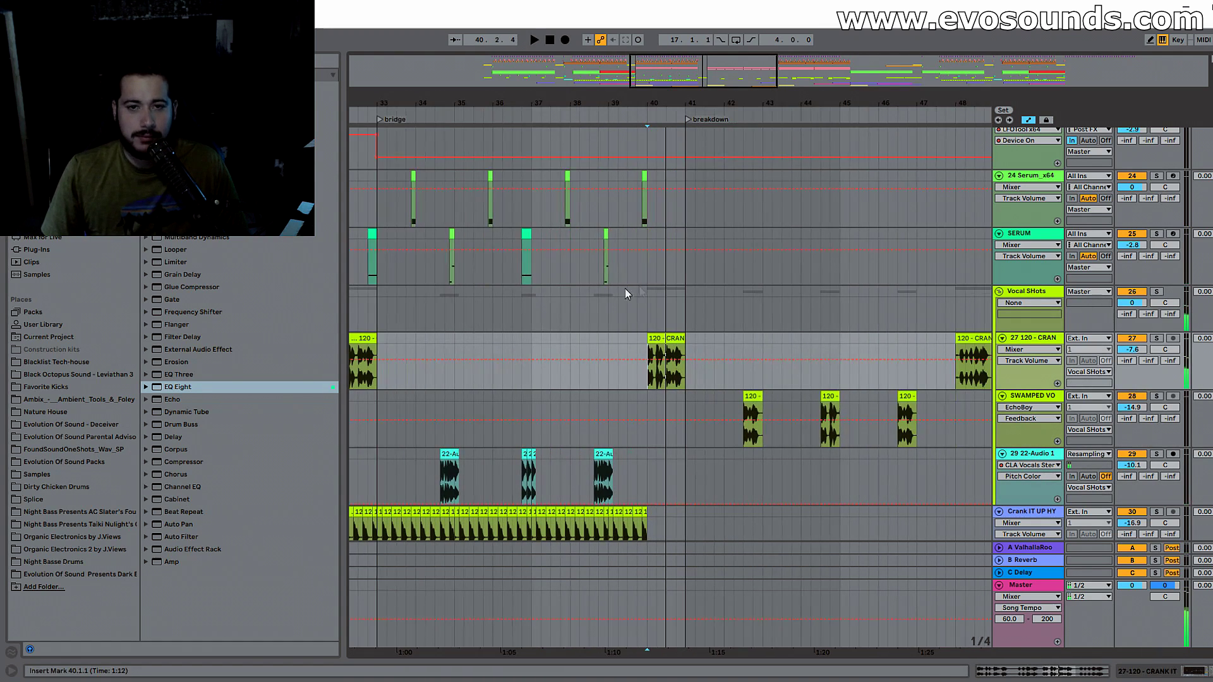
Step: Play from 39.2.1 into the breakdown and review the tracks from bass down to the uplifters and crash
click(615, 265)
key(space)
scroll(658, 287, down, 2)
scroll(658, 287, up, 1)
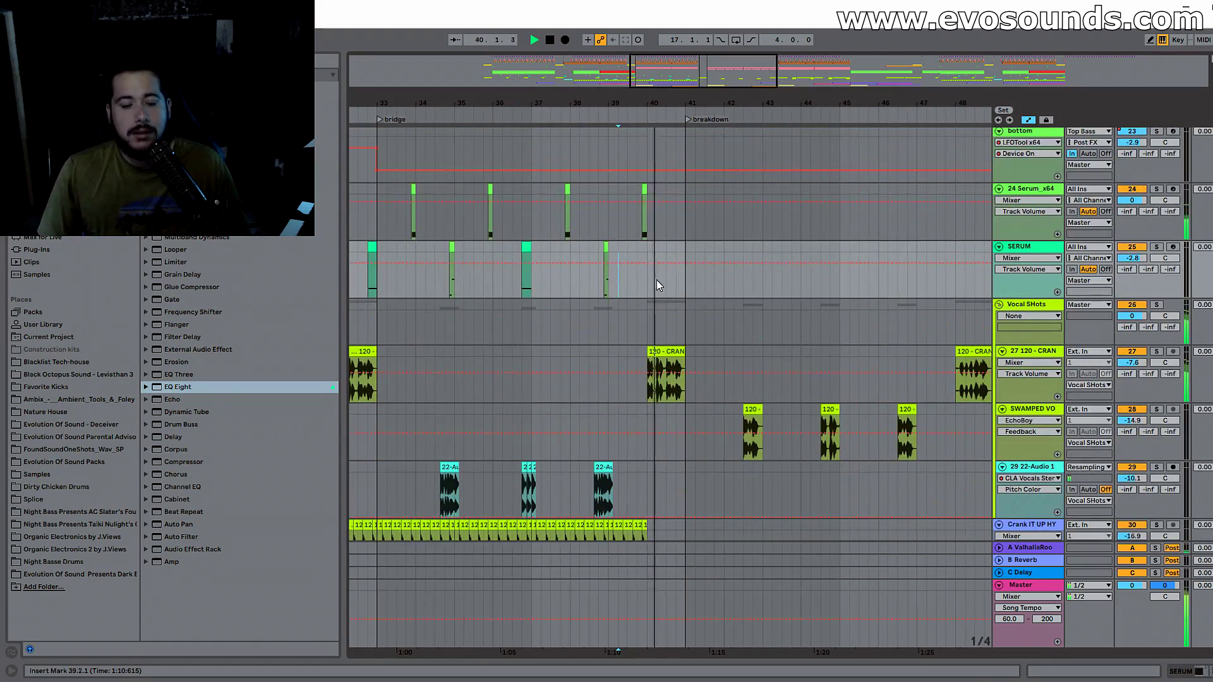
key(minus)
scroll(649, 230, up, 2)
scroll(664, 248, up, 3)
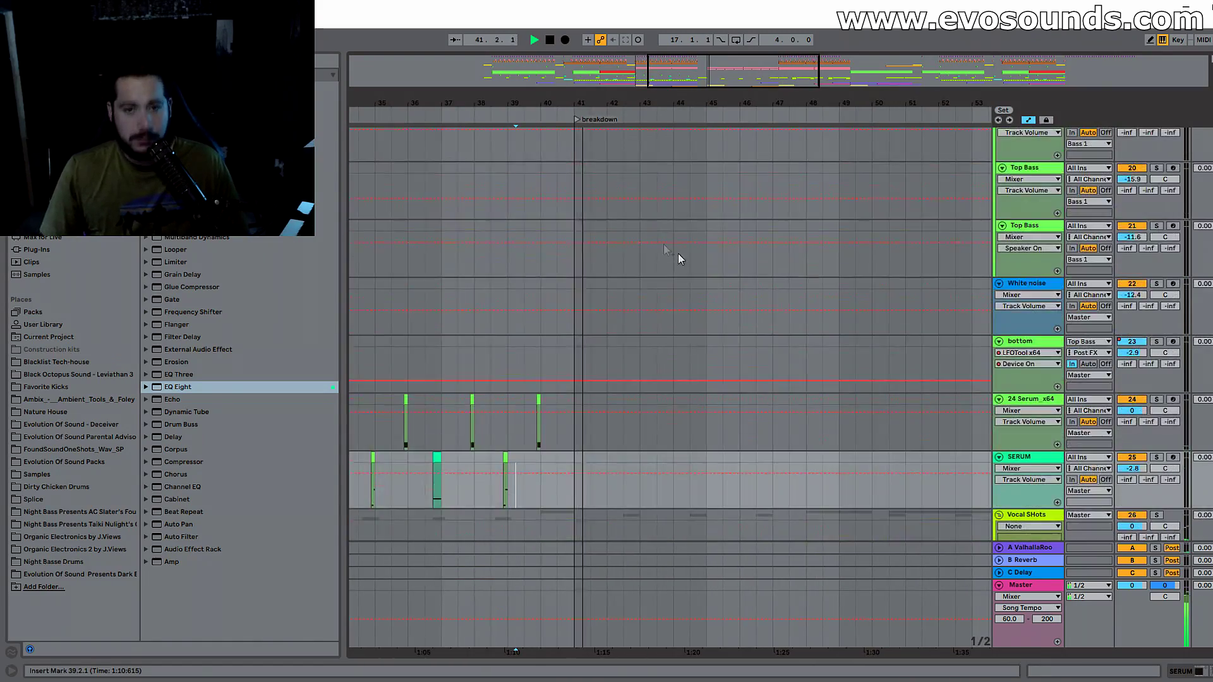
scroll(695, 272, down, 7)
scroll(757, 293, down, 5)
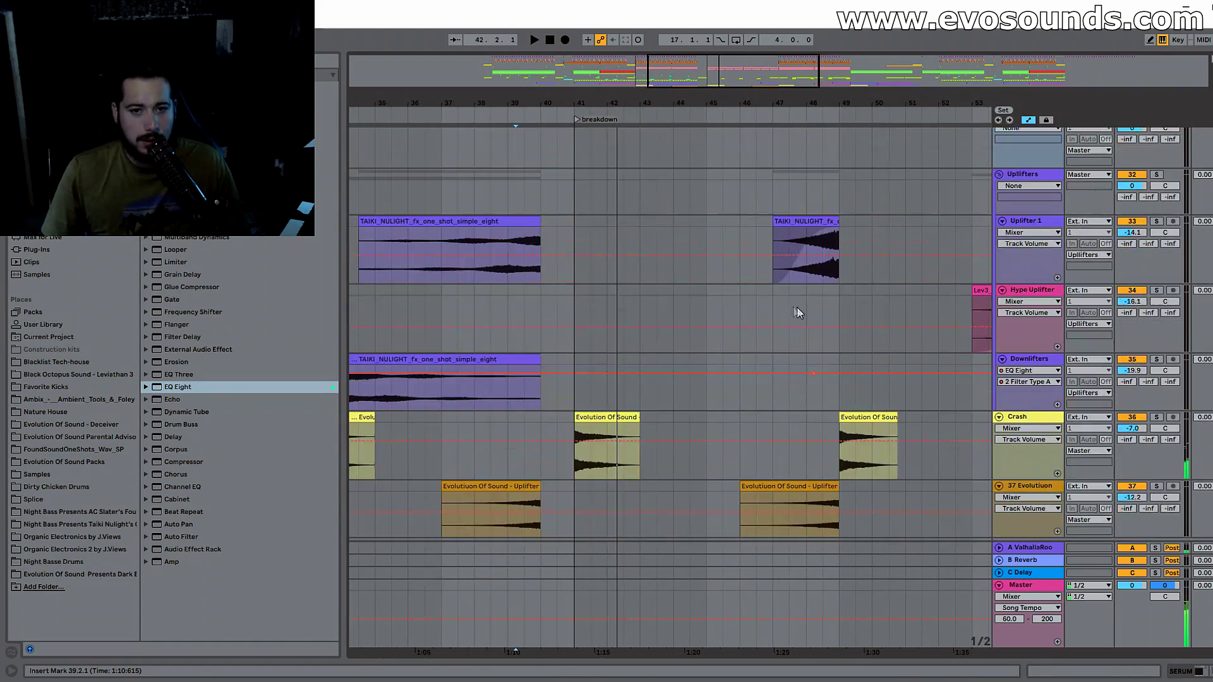
Step: Insert an audio track below the Evolution Of Sound uplifter track and rename it IMPACT
click(1022, 461)
key(ctrl+t)
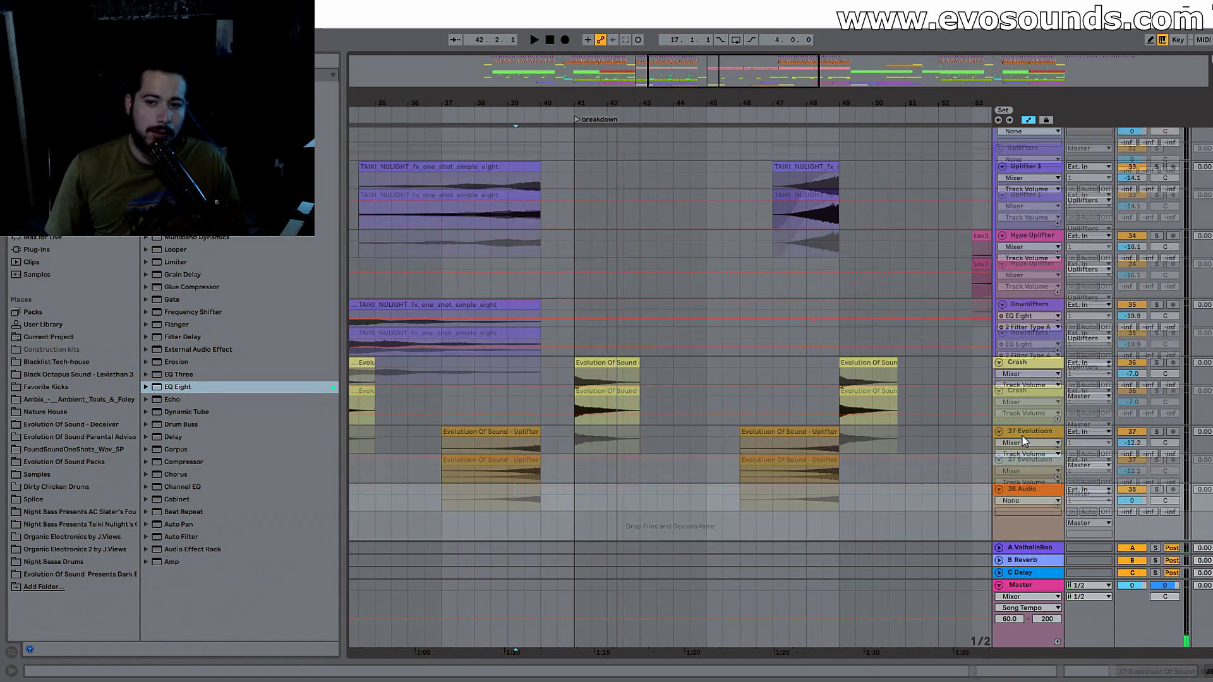
key(ctrl+r)
text(IMPACT)
key(Return)
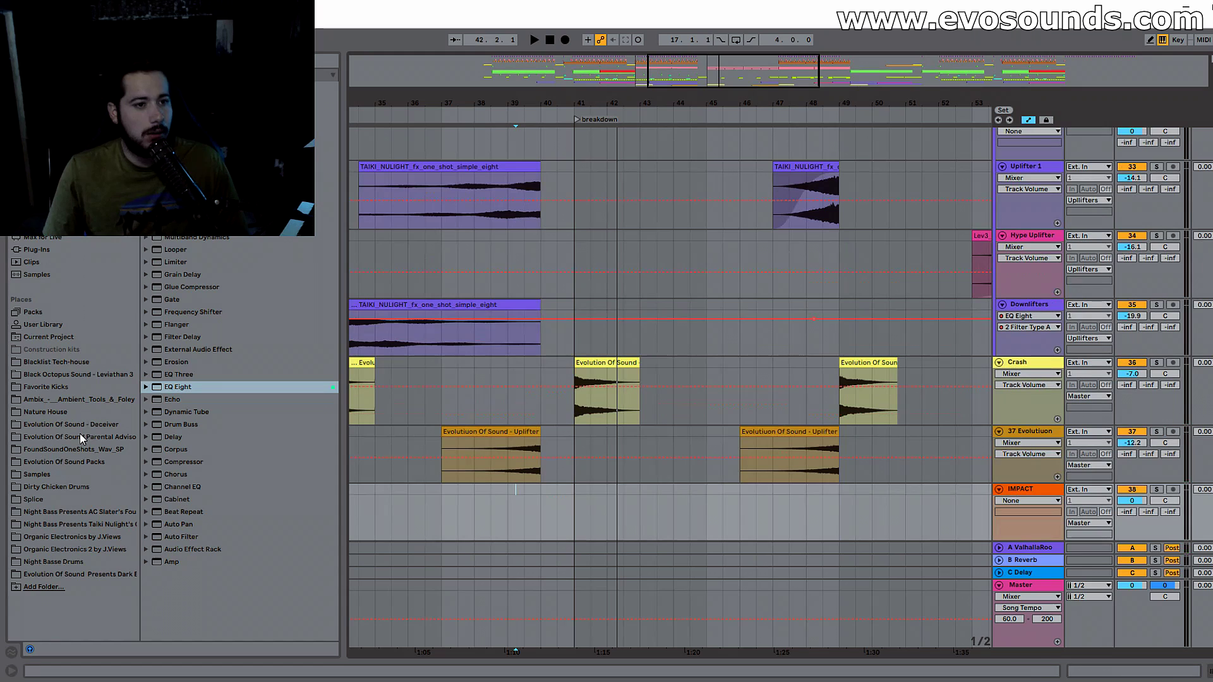
Step: Search the Night Bass Taiki Nulight, Evolution Of Sound Deceiver and Parental Advisory sample packs for an impact sound
click(51, 525)
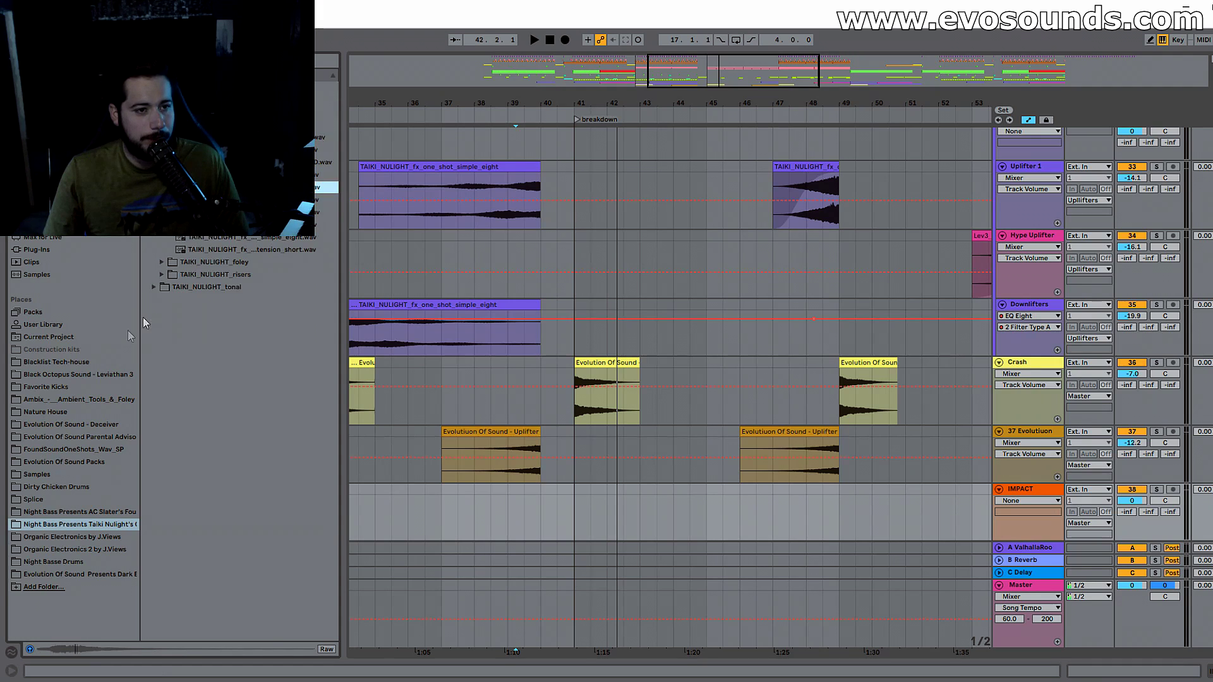
click(71, 426)
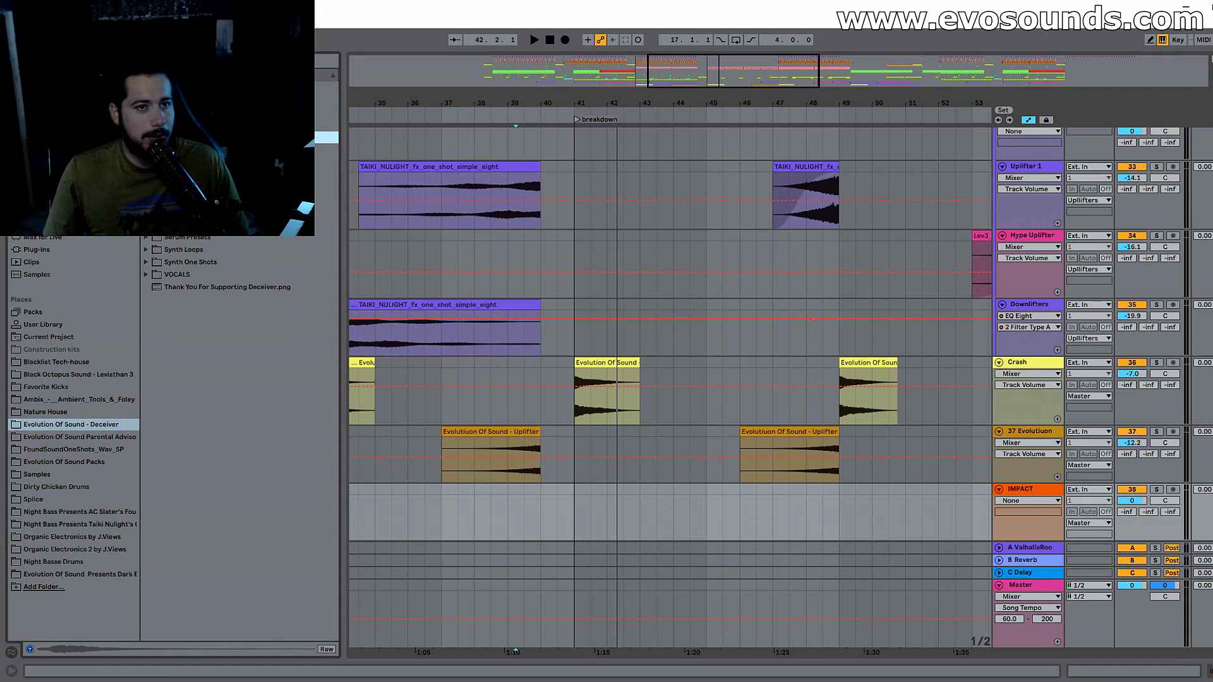
click(57, 437)
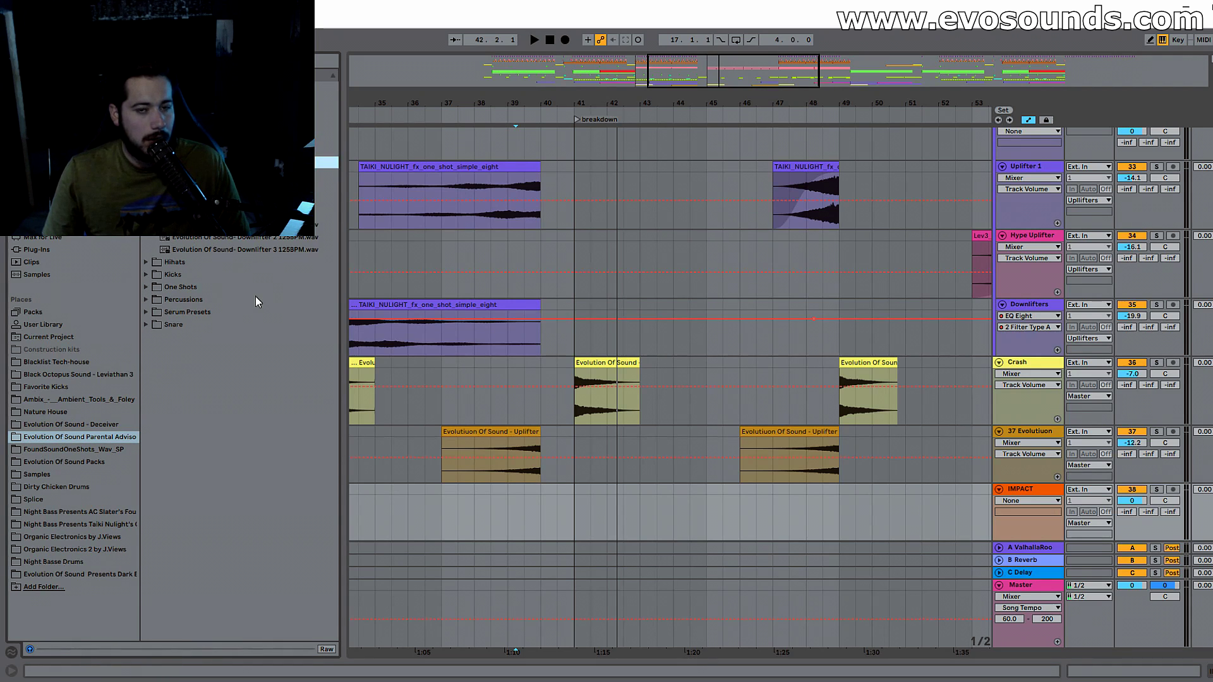
scroll(476, 317, up, 10)
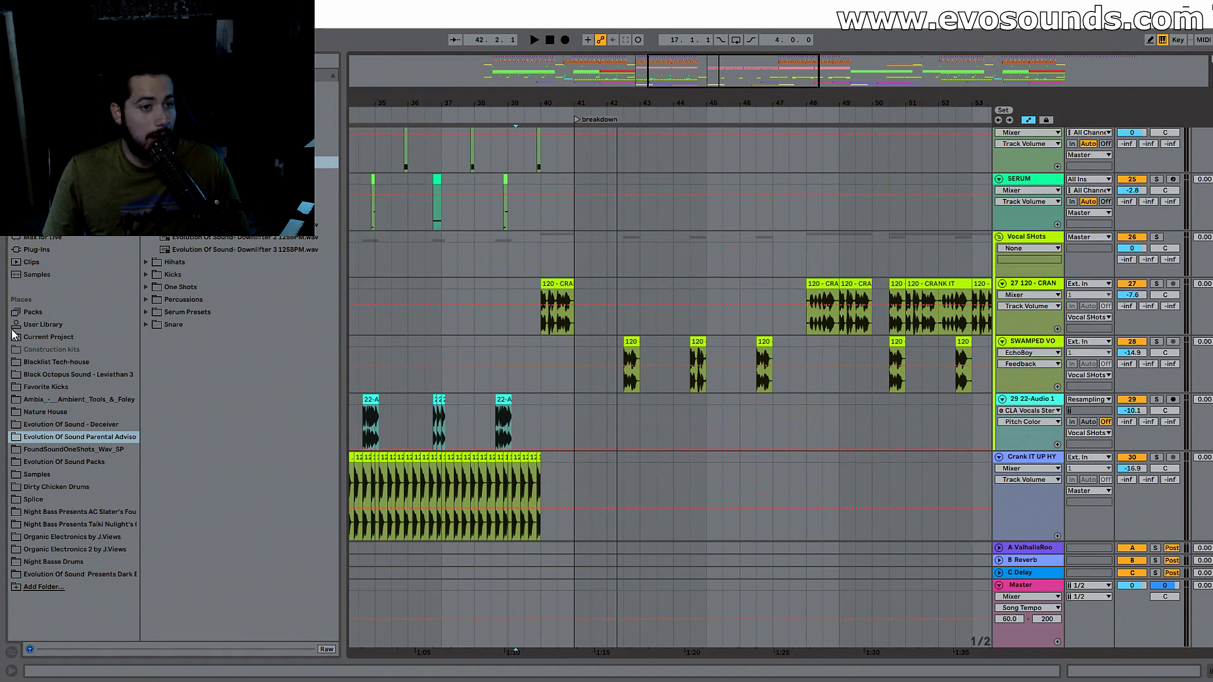
Step: Find Lev3_Impact_Blackhole.wav in the FX - Impacts folder of Black Octopus Sound - Leviathan 3 and place it on the IMPACT track at 41.1.1
click(44, 373)
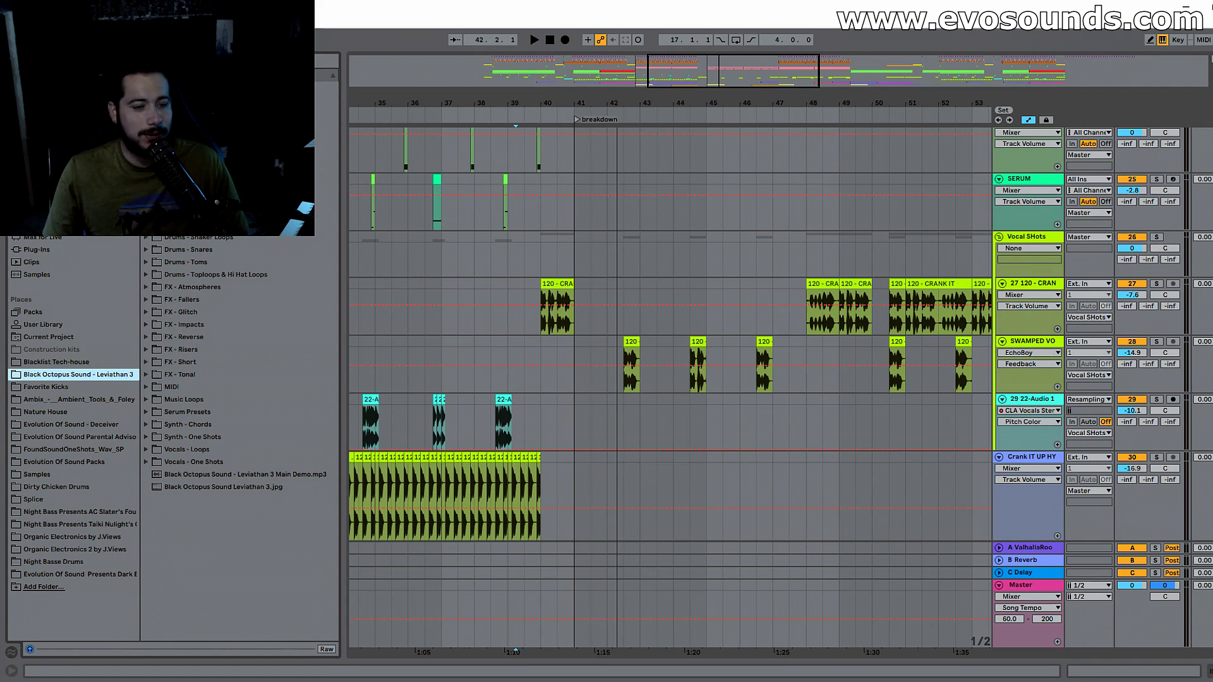
click(147, 325)
scroll(206, 408, down, 3)
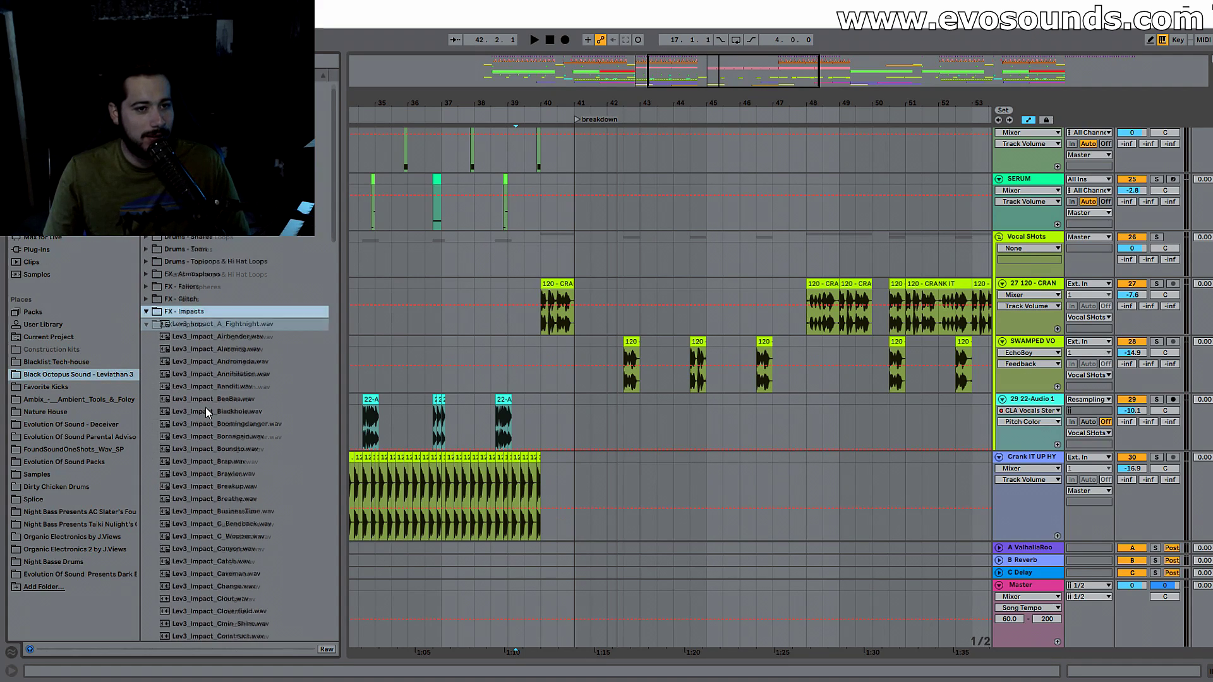
click(226, 373)
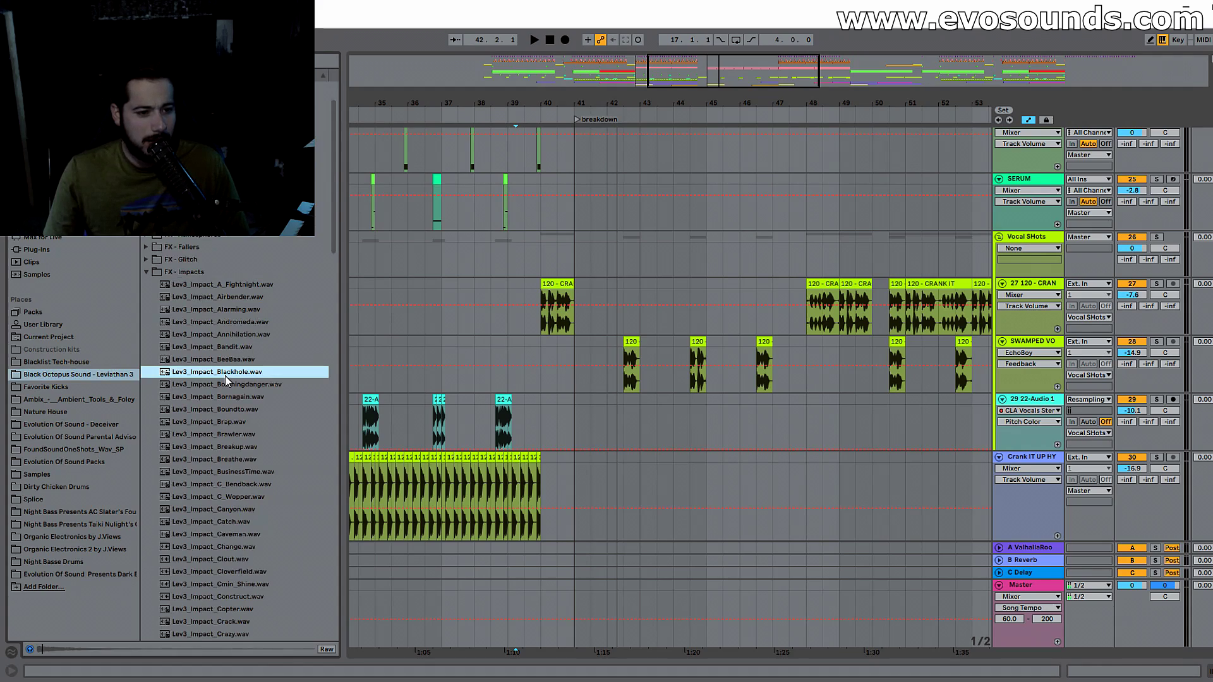
scroll(624, 398, down, 5)
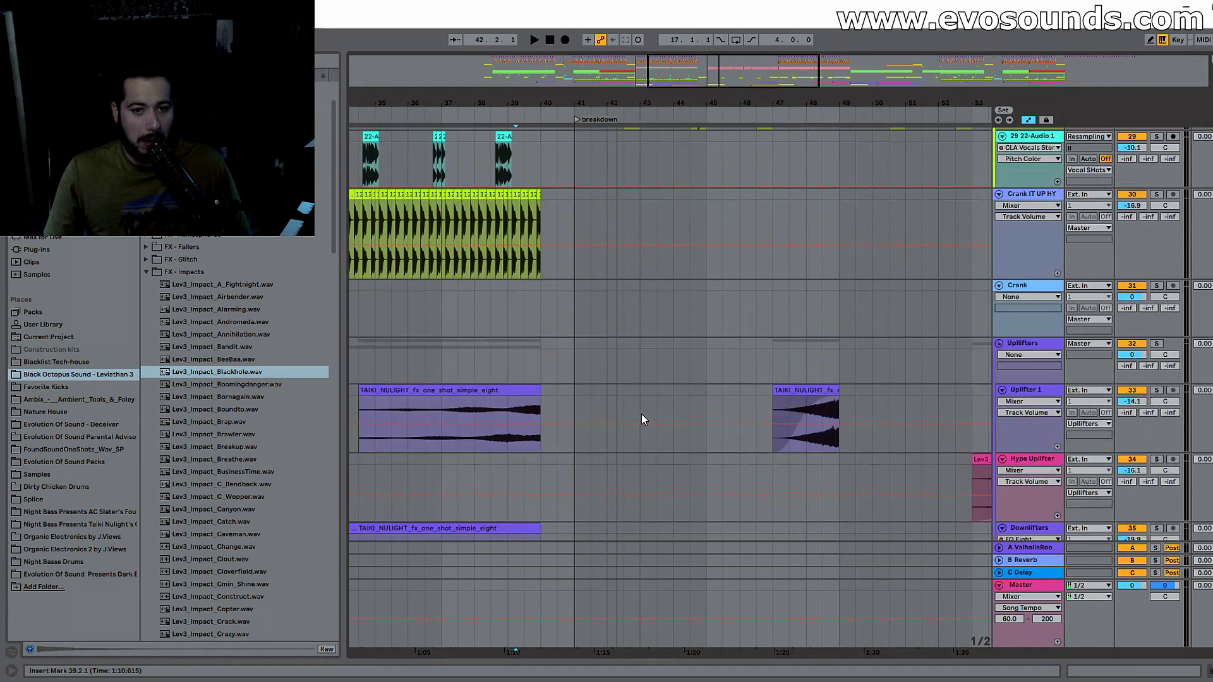
scroll(642, 414, down, 4)
drag(237, 374, 598, 479)
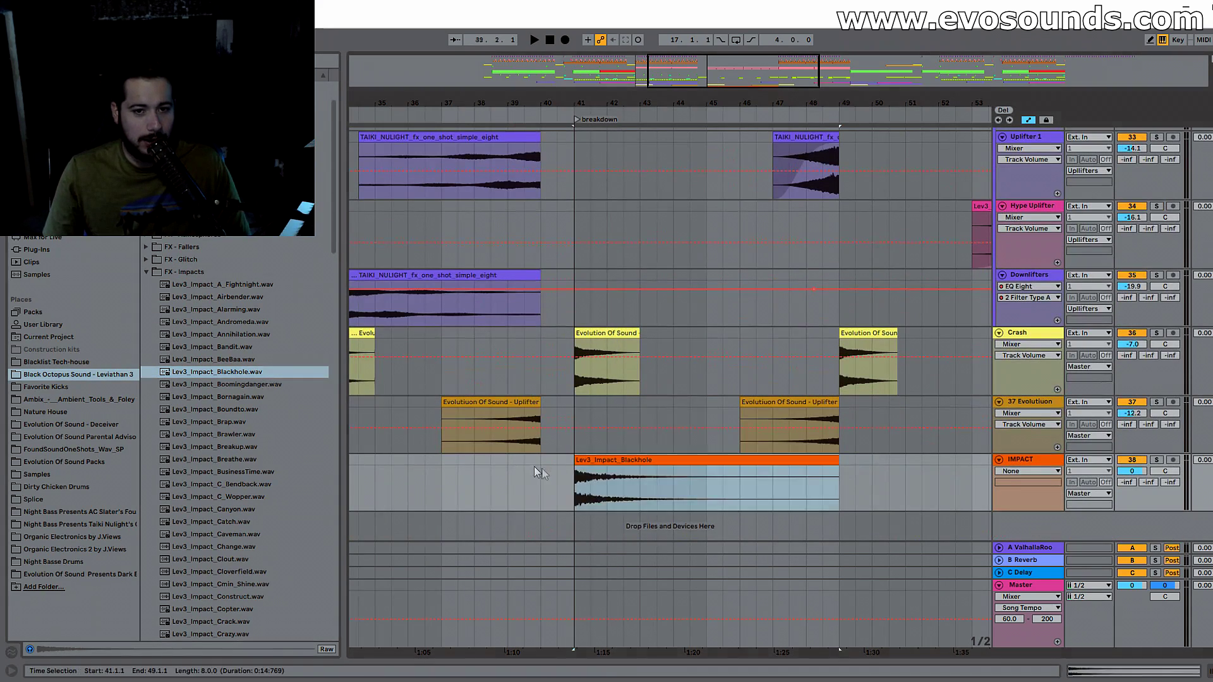
Step: Lower the IMPACT track volume to -12.1 dB during playback and shorten the Blackhole clip to end at 45.1.1
click(533, 467)
key(space)
click(588, 459)
mouse_move(1132, 471)
mouse_down()
mouse_move(1132, 495)
mouse_move(1132, 474)
mouse_up()
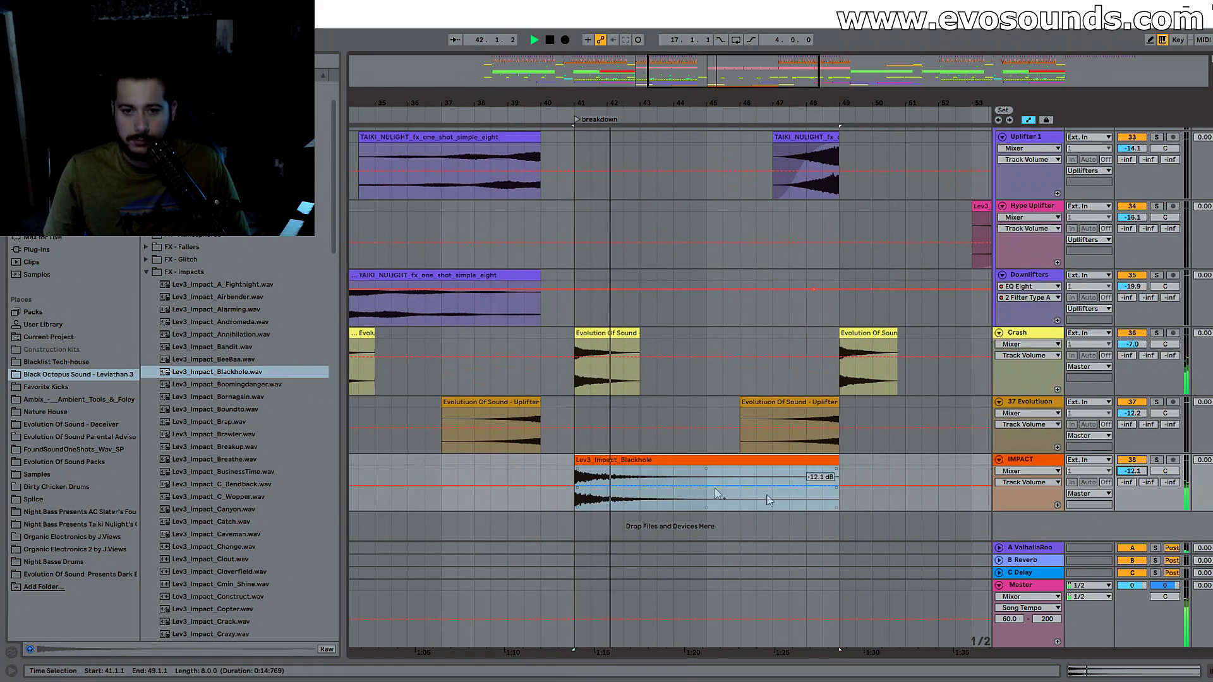
drag(838, 473, 706, 474)
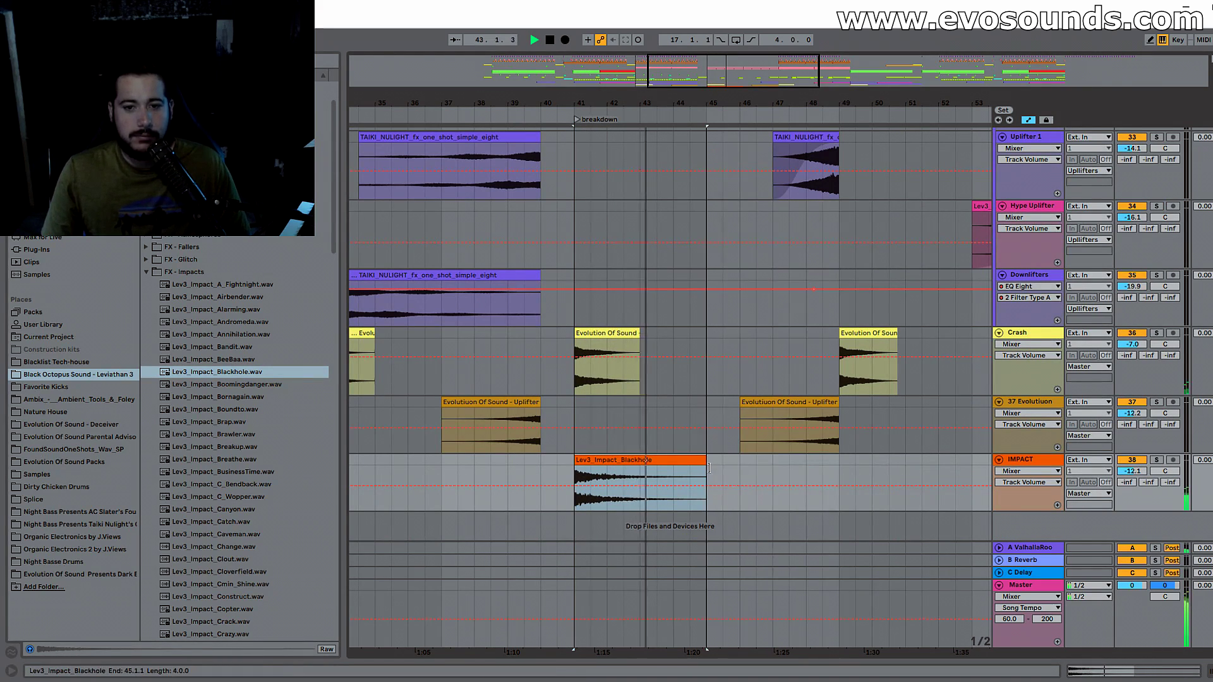
Step: Listen to the rest of the breakdown while reviewing its vocal, pad, Reese, uplifter and drum tracks
scroll(722, 445, up, 10)
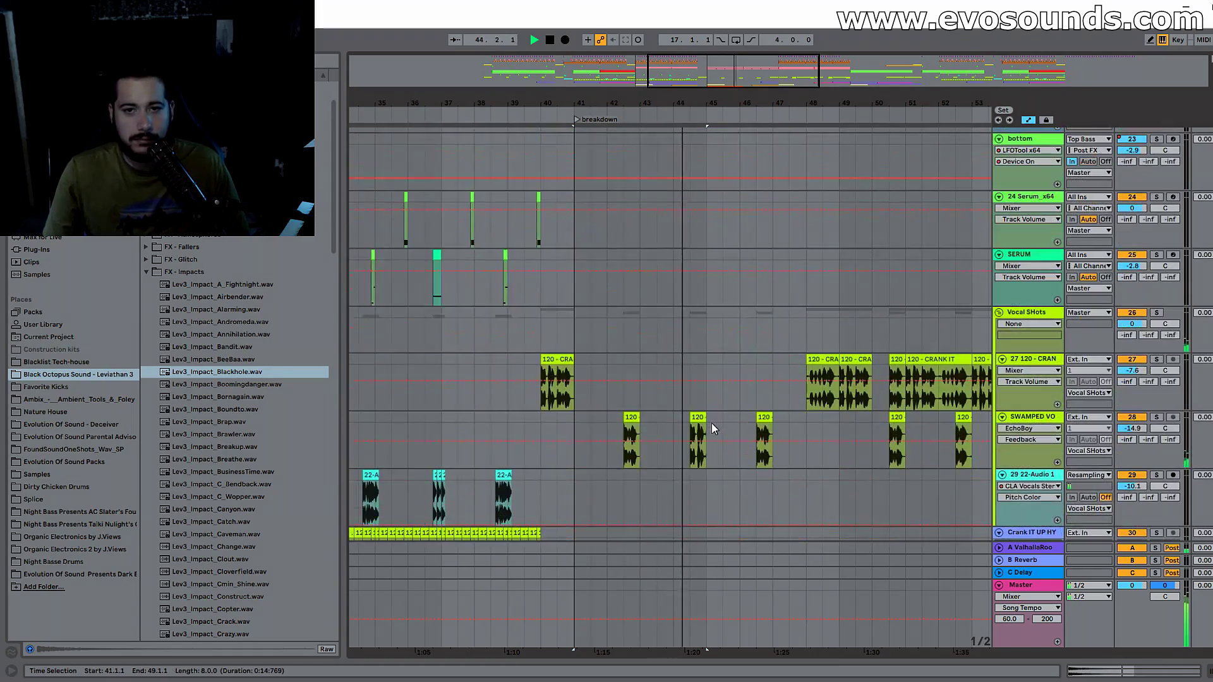
scroll(716, 427, up, 5)
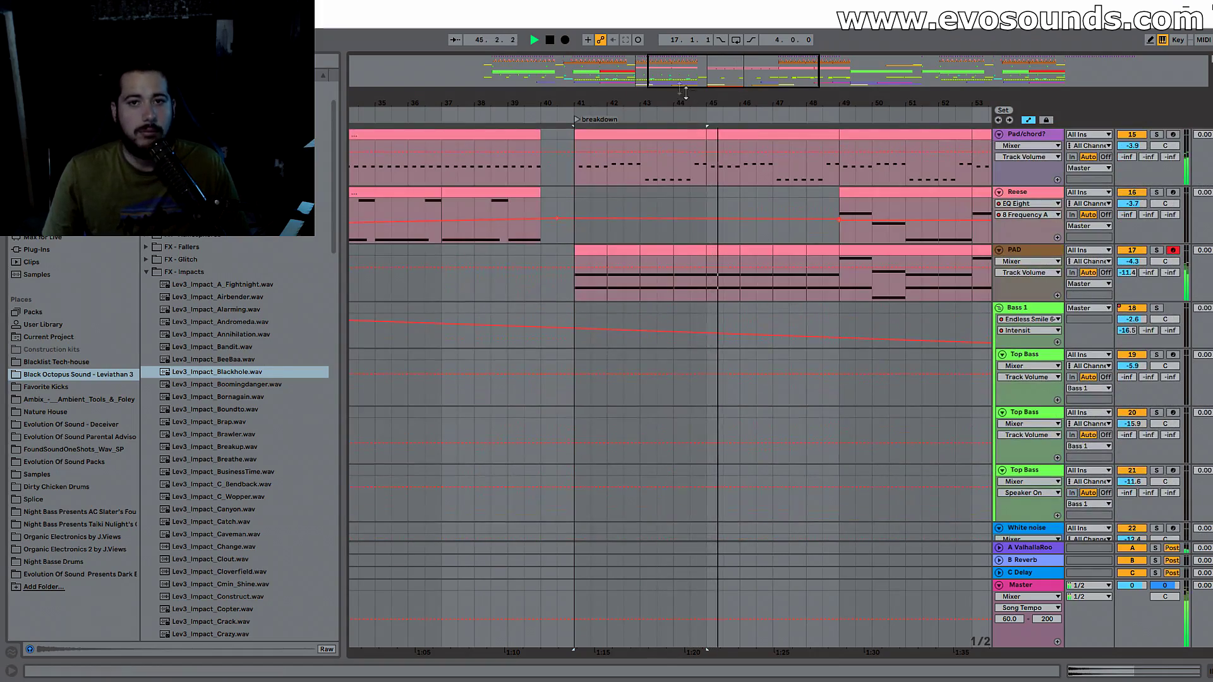
drag(686, 92, 525, 87)
click(701, 195)
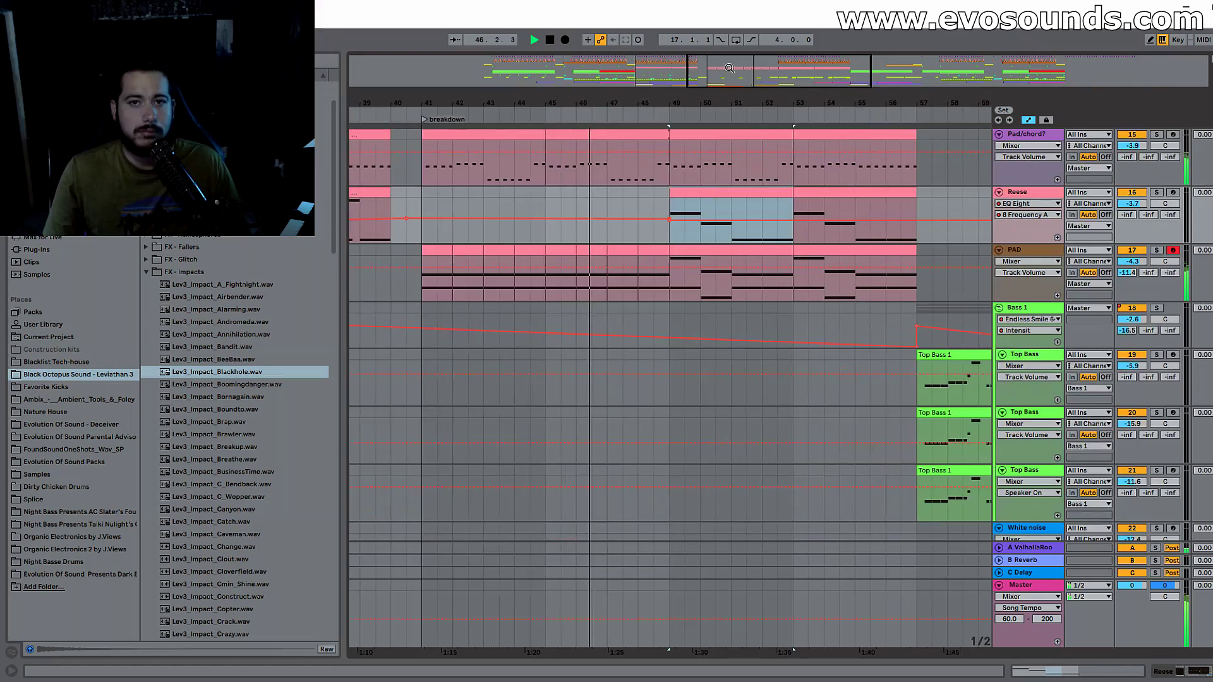
drag(694, 95, 749, 92)
scroll(803, 234, down, 6)
scroll(825, 237, down, 10)
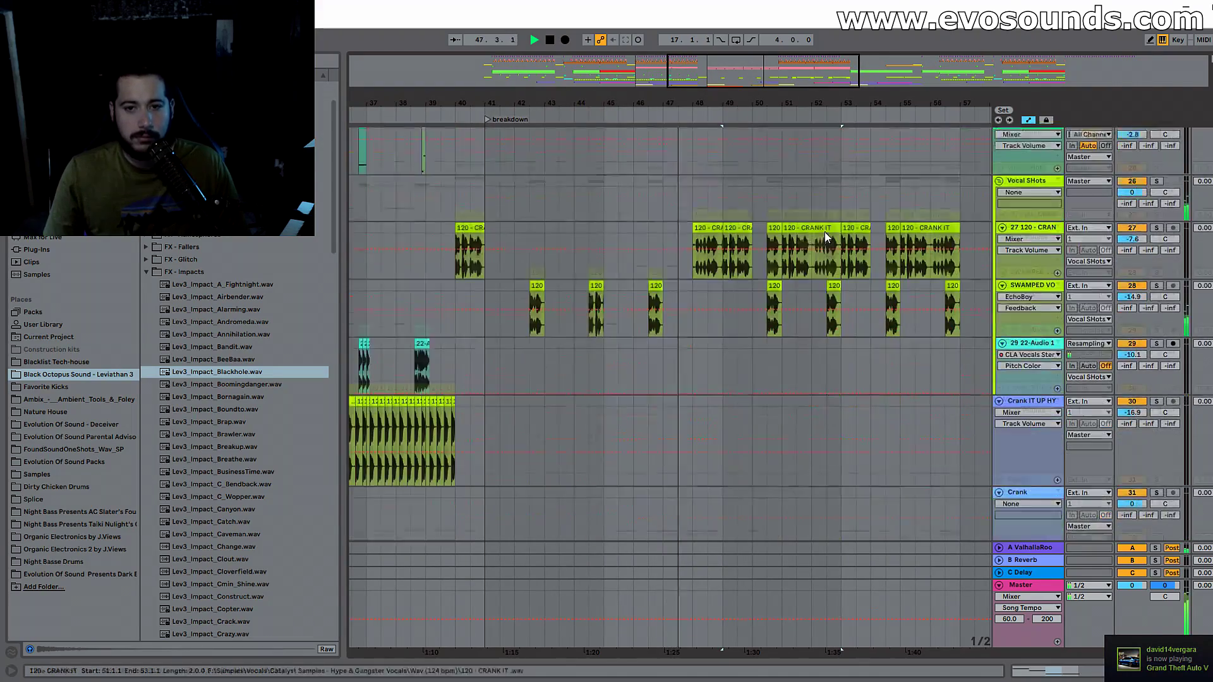
scroll(843, 245, down, 2)
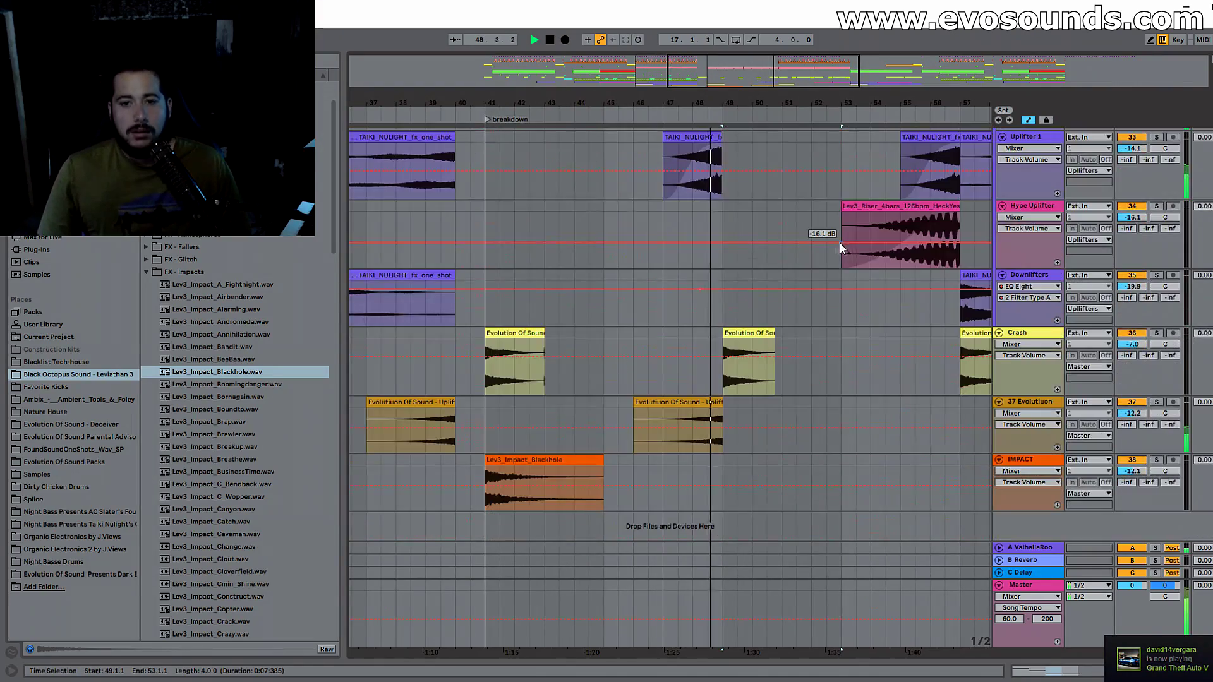
scroll(827, 247, up, 5)
scroll(815, 242, up, 12)
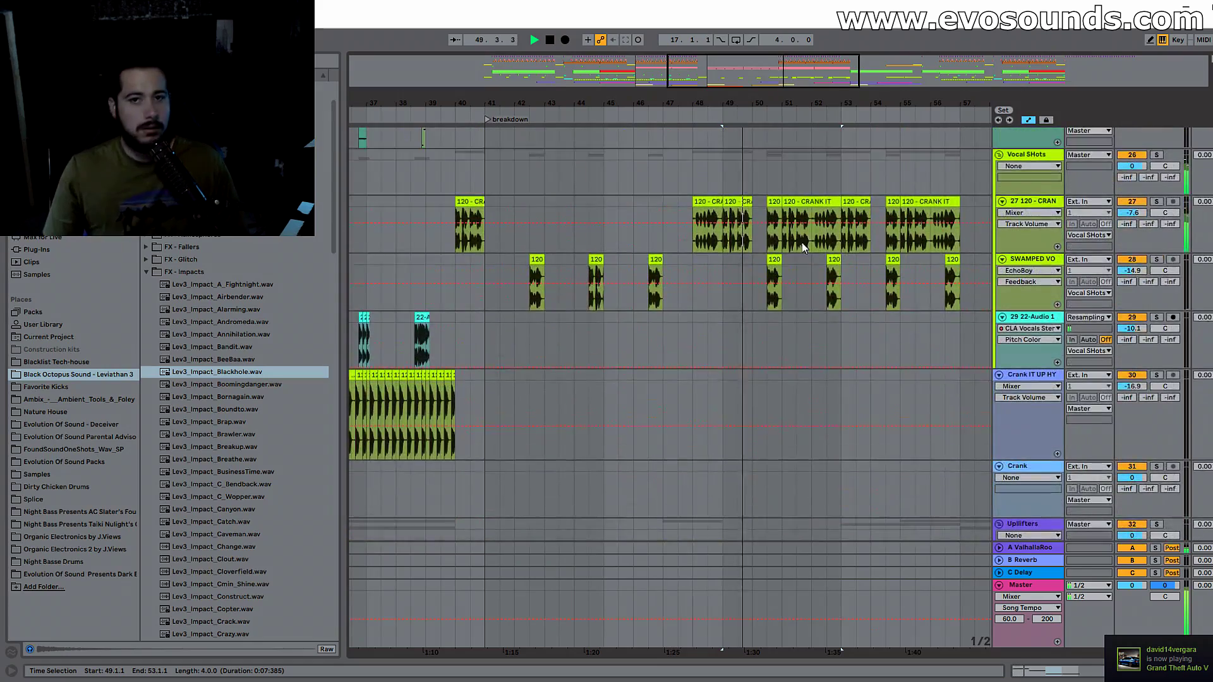
scroll(794, 234, up, 8)
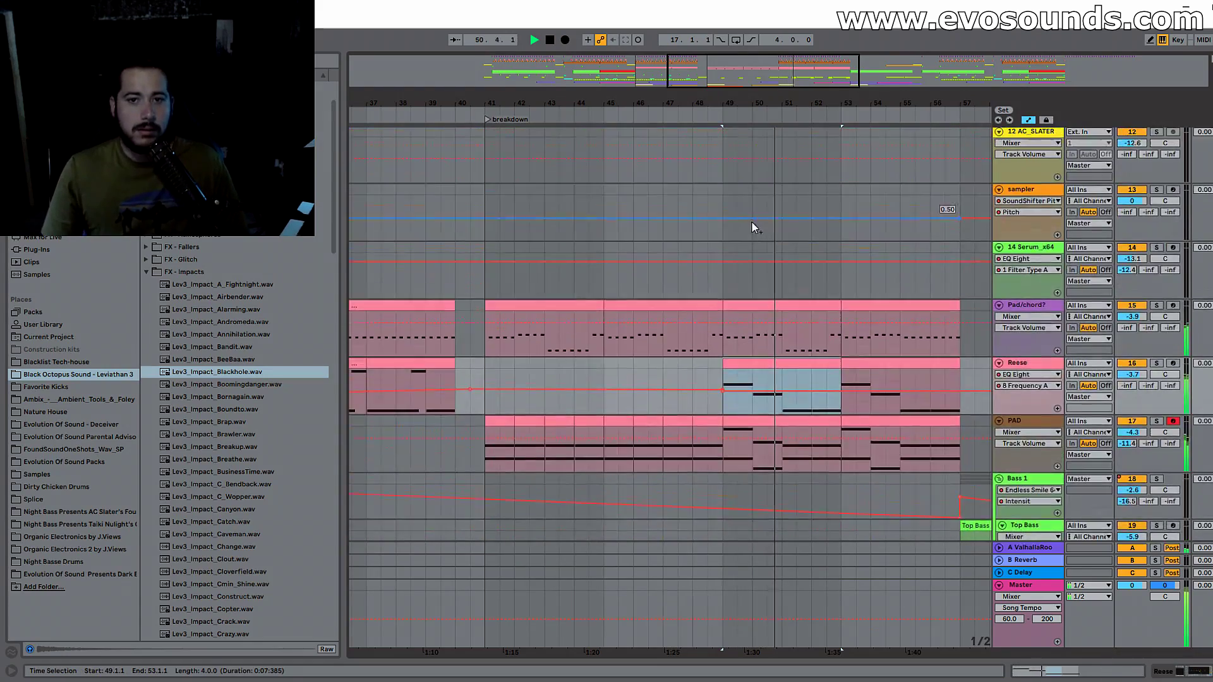
scroll(730, 216, up, 2)
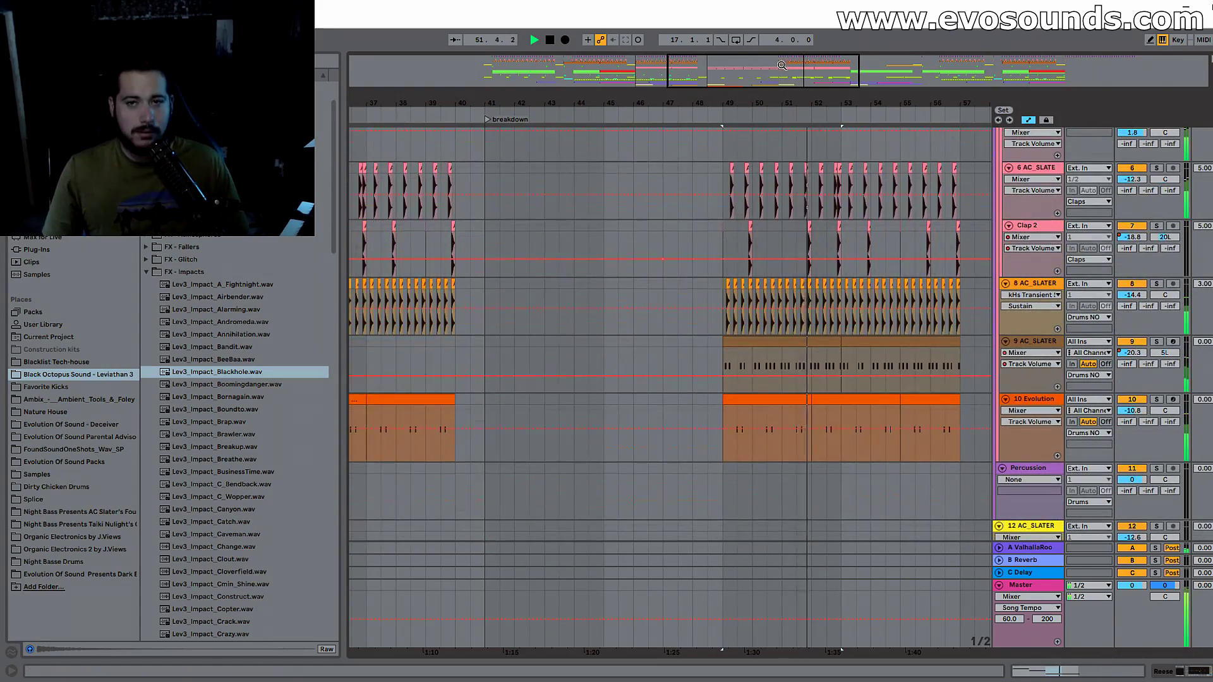
scroll(731, 216, up, 1)
key(space)
Step: Add a MIDI track named Siren Synth below the Pad/chord? track and load the Serum_x64 plug-in on it
drag(754, 65, 722, 63)
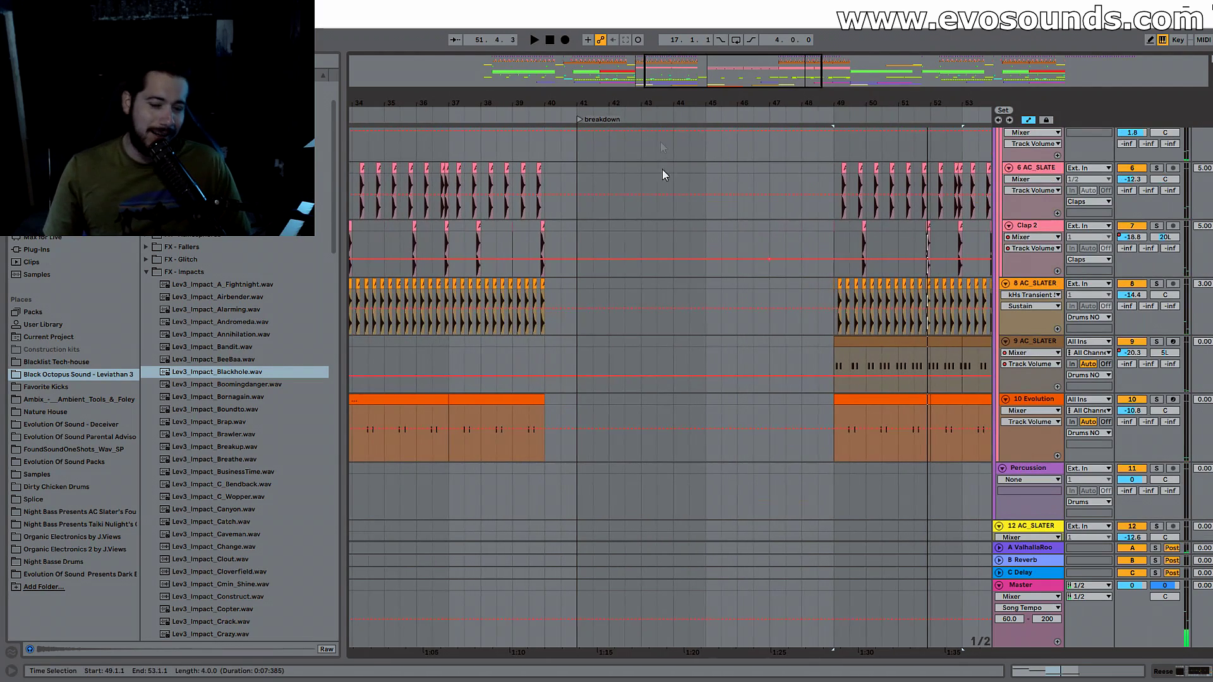
click(531, 230)
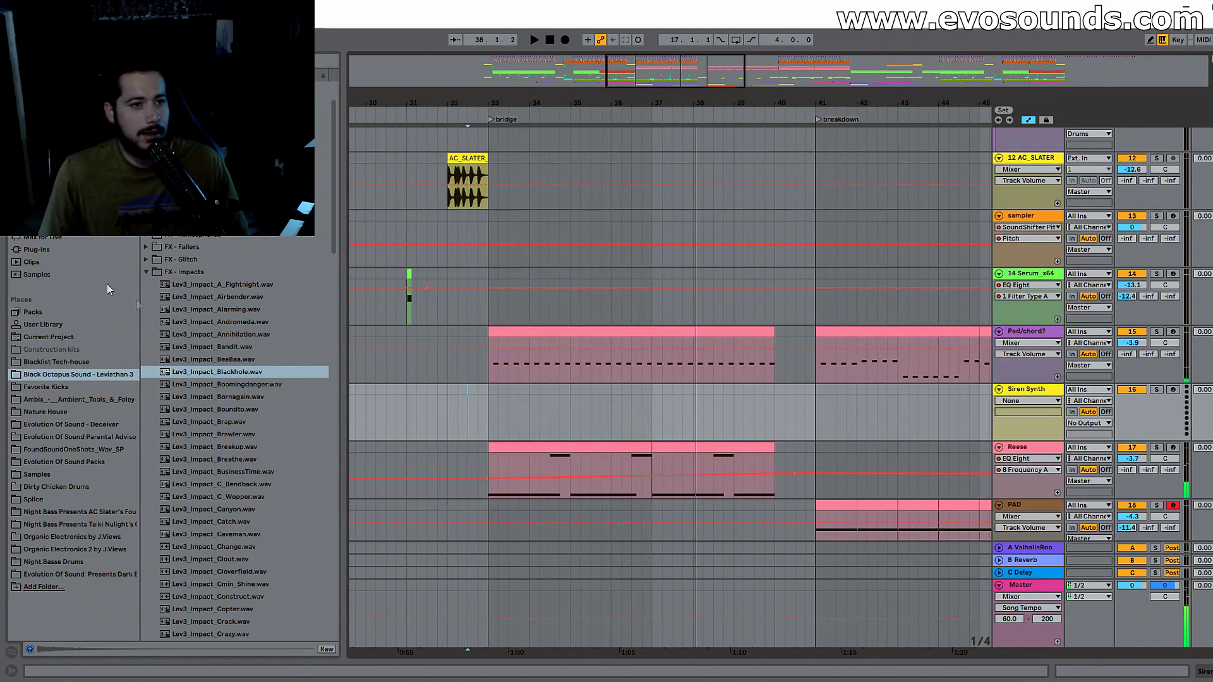
click(37, 250)
key(ctrl+f)
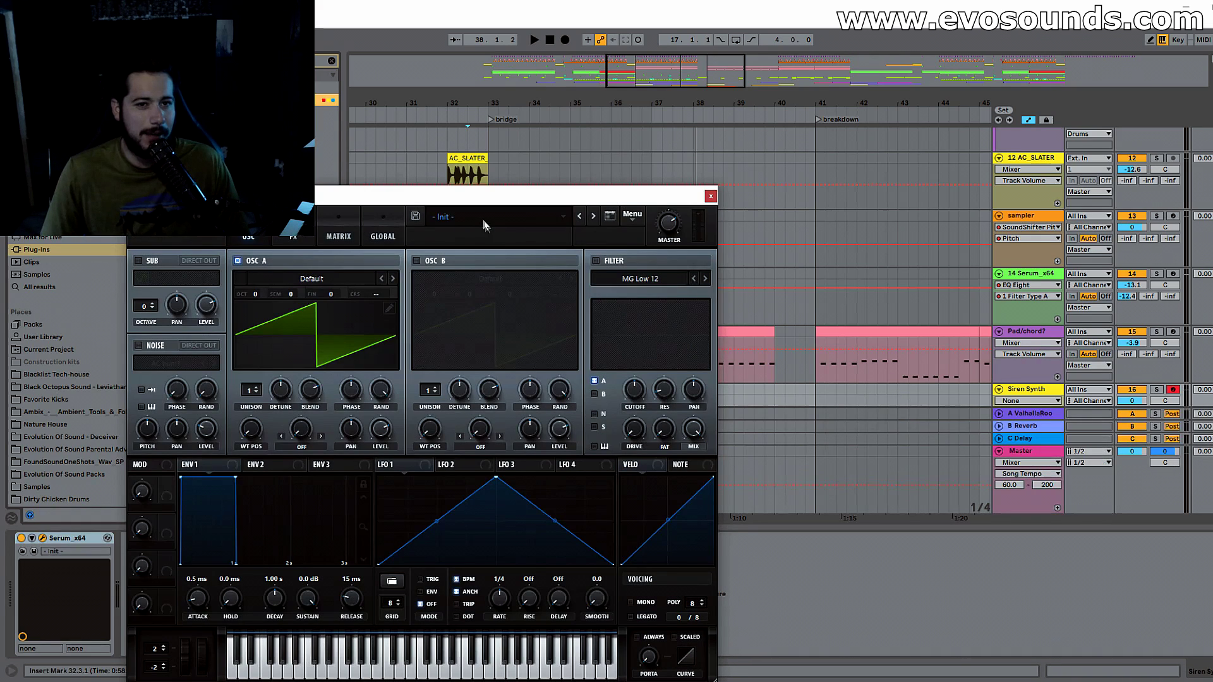
Step: Load the LD - More Telephones preset from Serum's Evolution Of Sound - Dark Bass bank
click(486, 226)
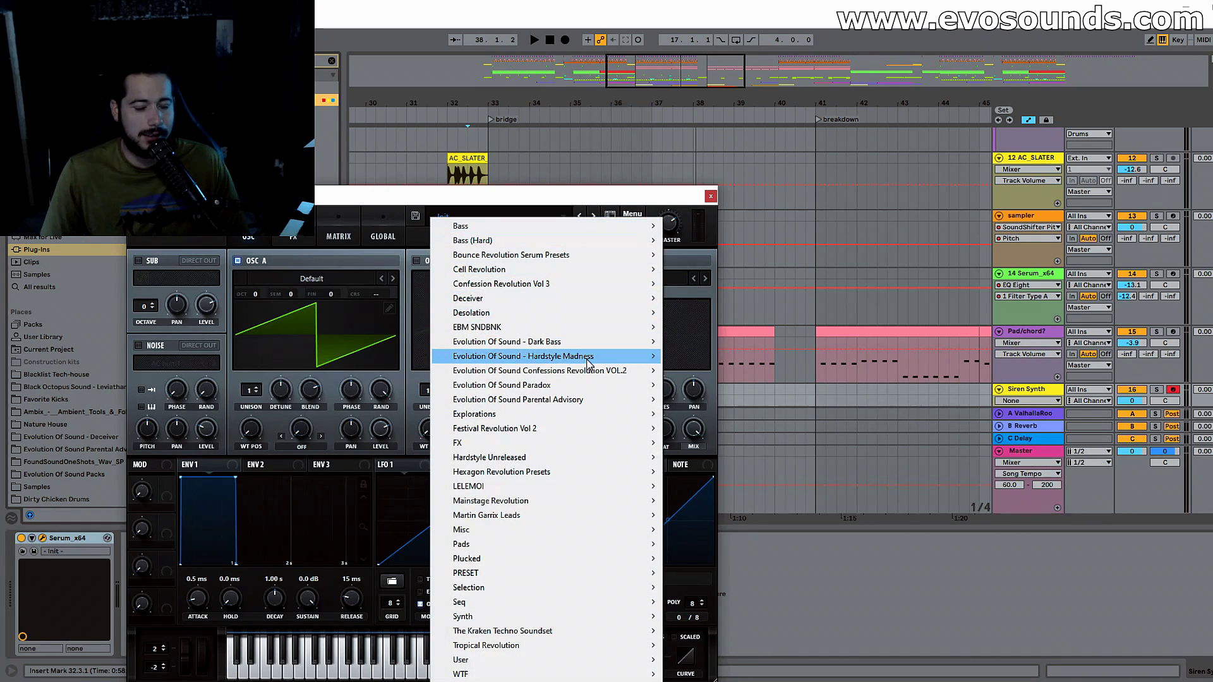
mouse_move(581, 341)
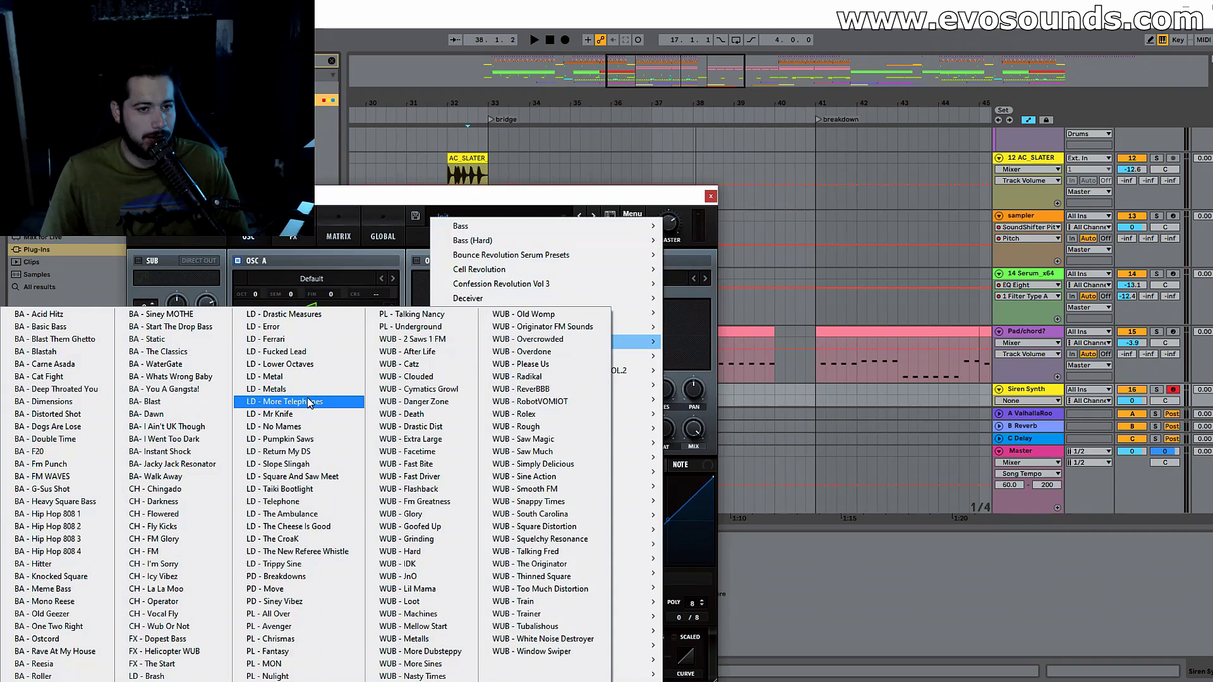
click(338, 402)
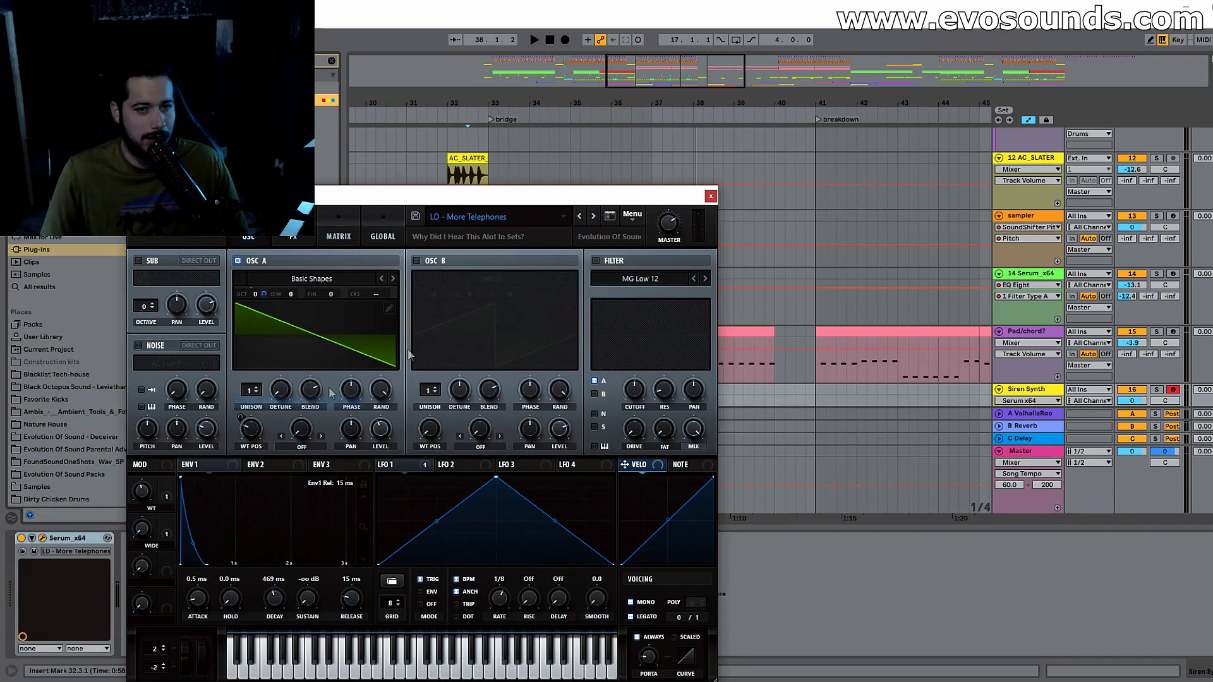
Step: Audition the lead presets around LD - More Telephones, including LD - No Mames, LD - Return My DS and LD - Mr Knife
click(593, 217)
click(594, 216)
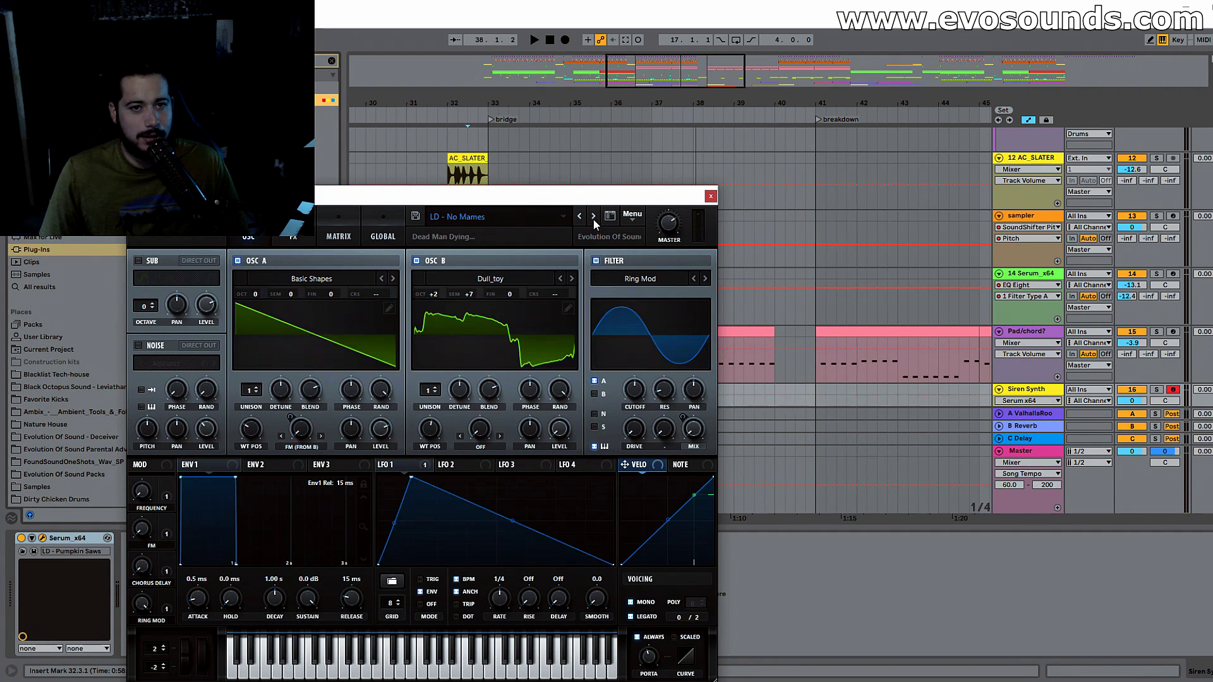
click(594, 216)
click(593, 217)
click(578, 217)
click(579, 217)
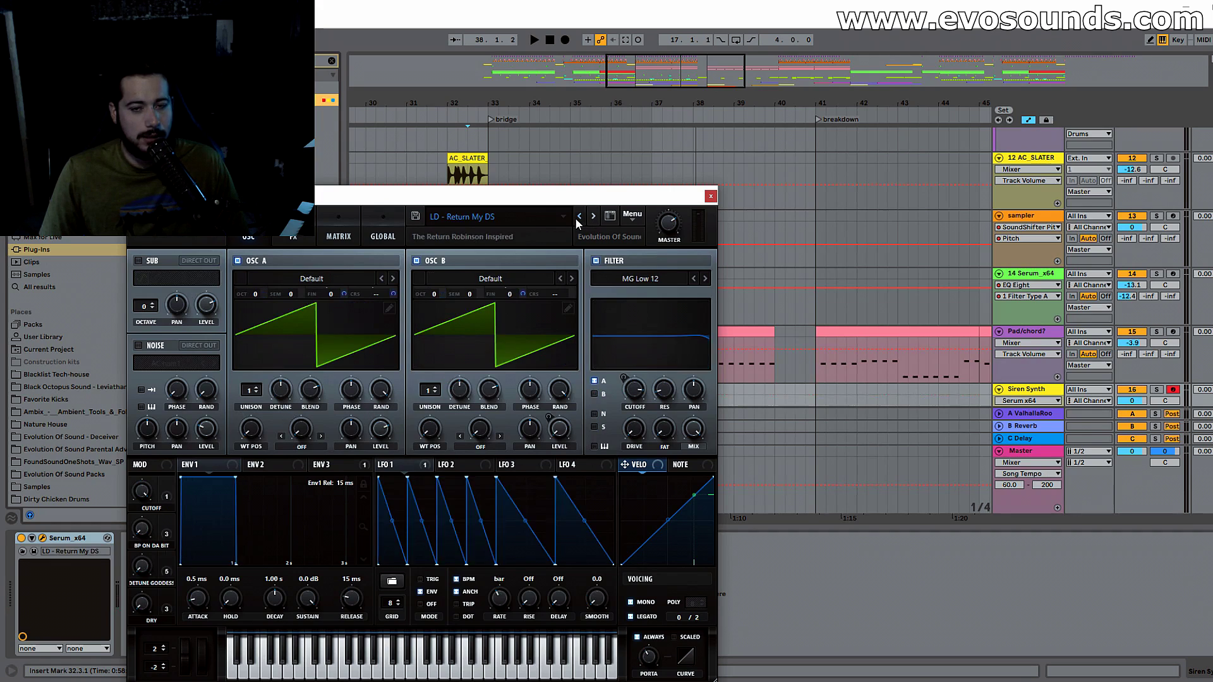
click(577, 218)
click(578, 217)
click(592, 217)
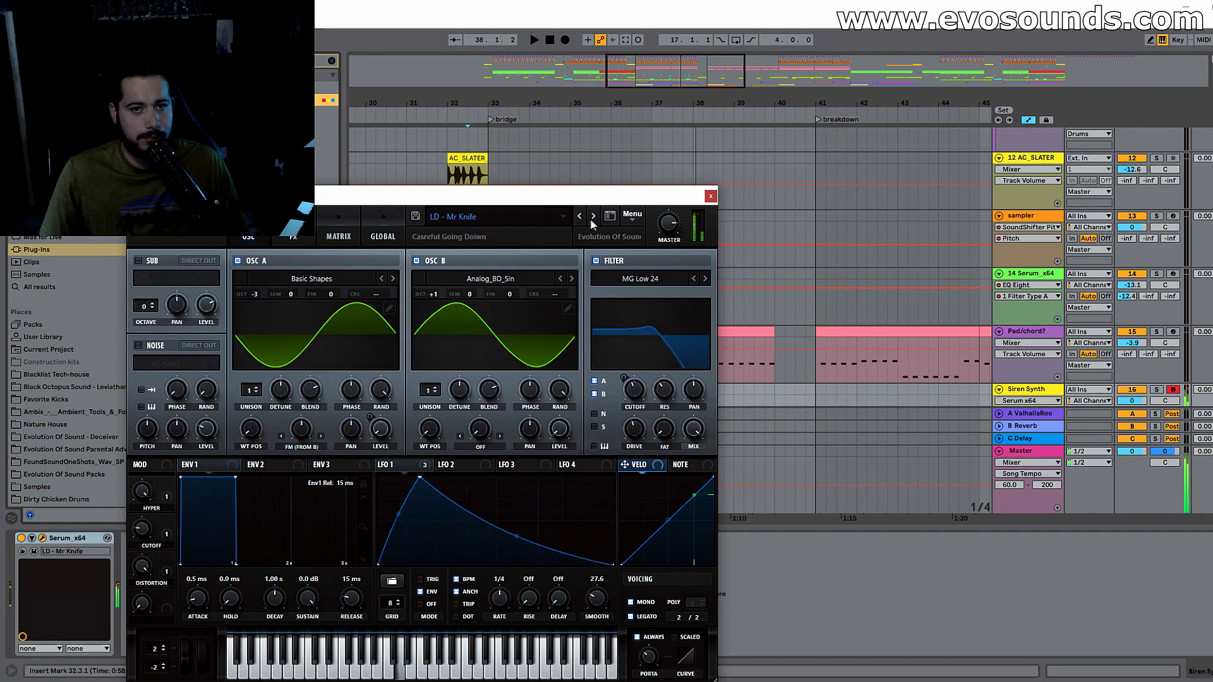
click(580, 217)
click(580, 217)
click(591, 217)
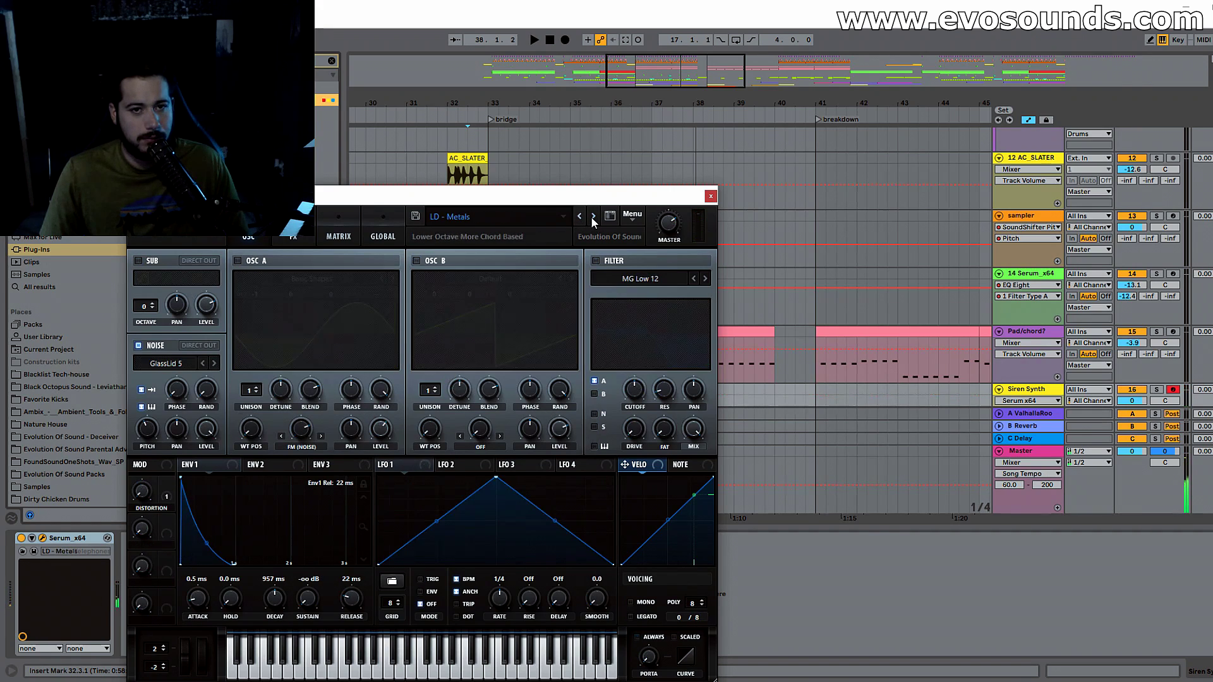
Step: Go back through the preceding lead presets from LD - Metals and choose LD - Error for the siren sound
click(577, 218)
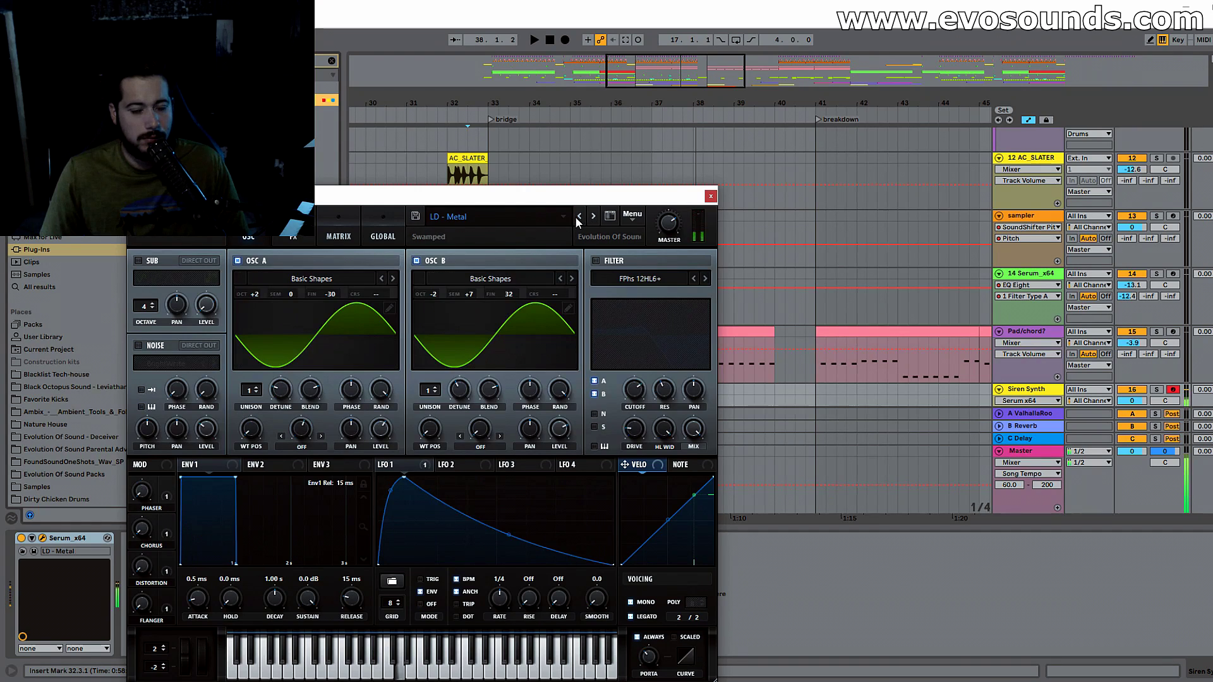
click(578, 217)
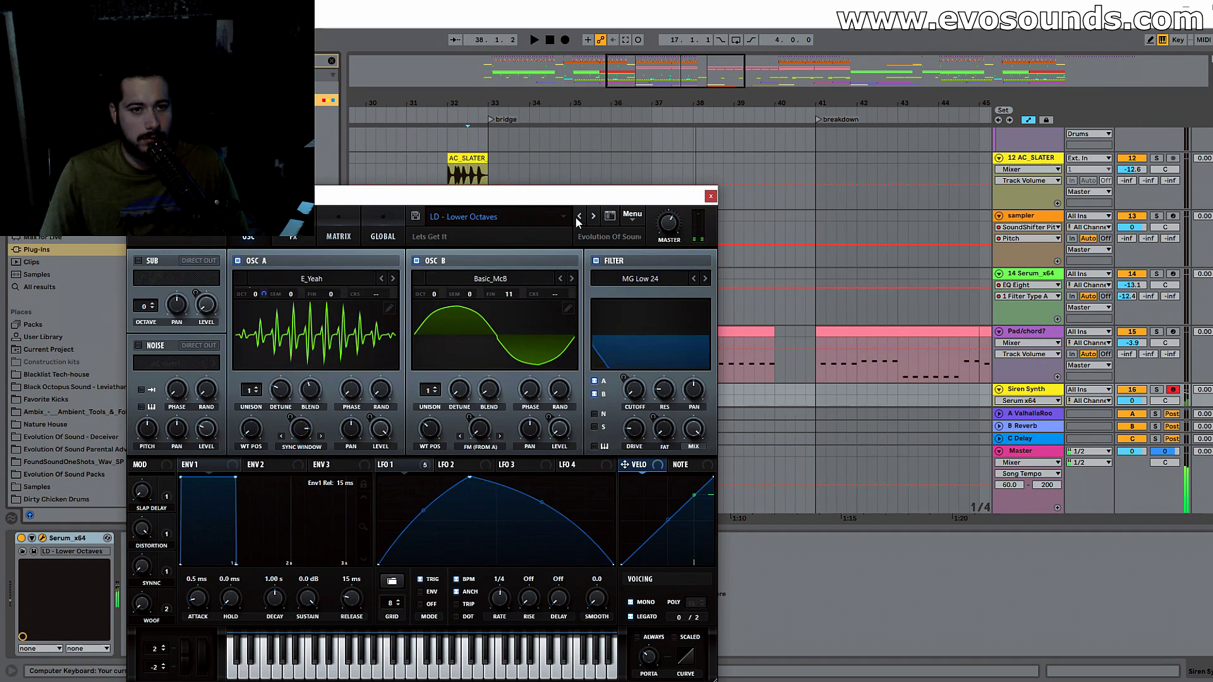
click(577, 218)
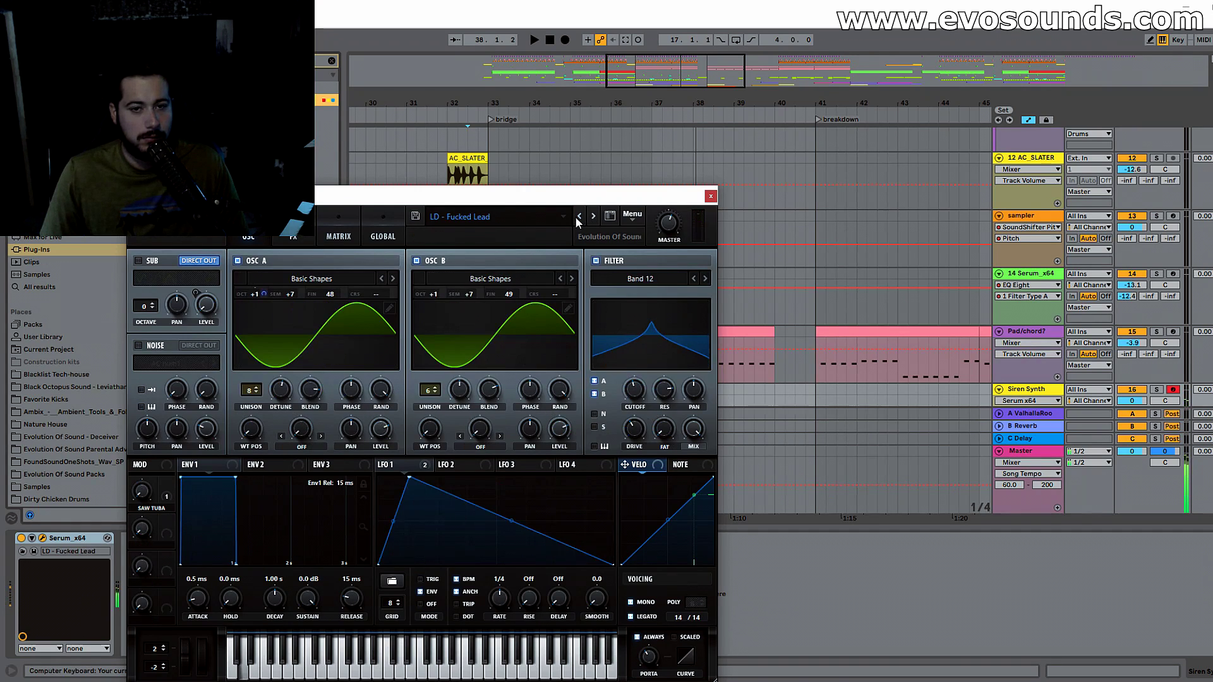
click(577, 218)
click(577, 217)
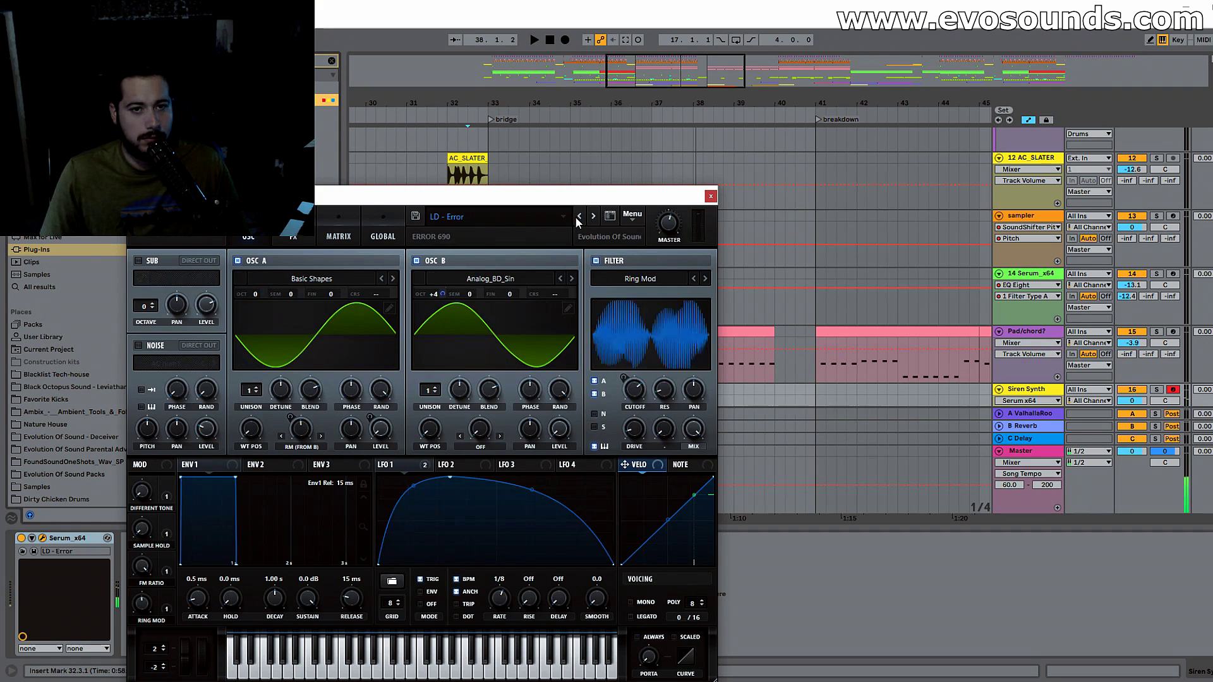
Step: Lower the Siren Synth track volume to -9.4 dB and insert an empty MIDI clip on it from 33.1.1 to 40.1.1
scroll(815, 265, down, 5)
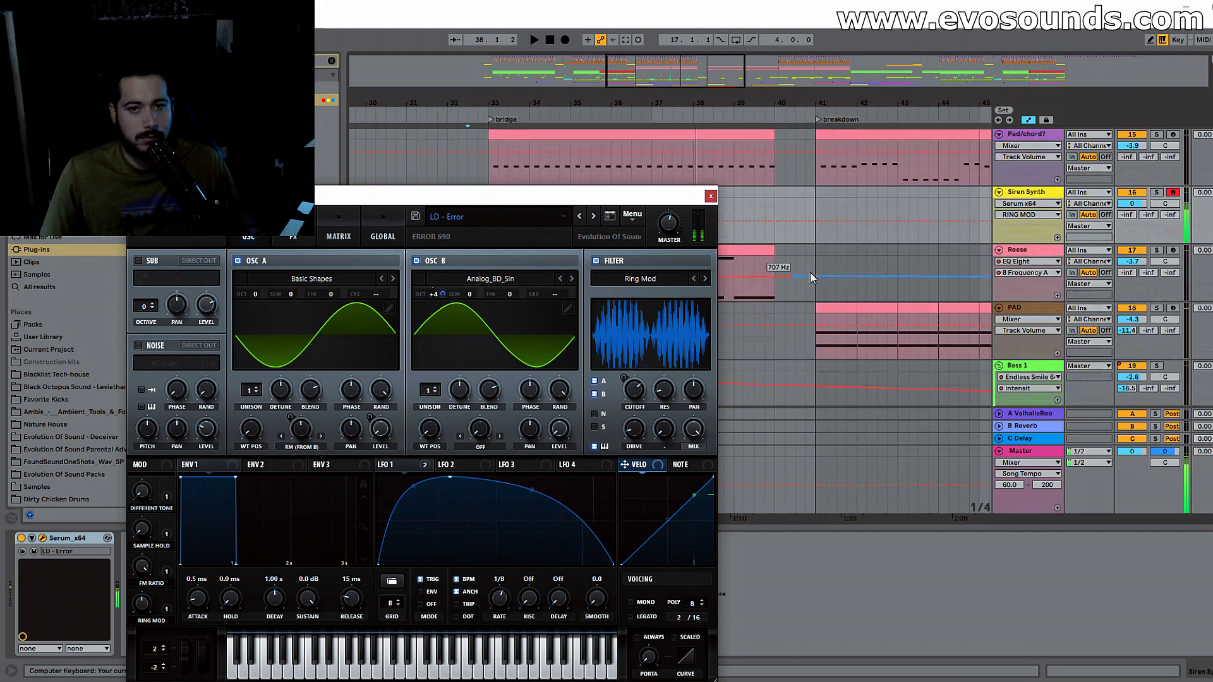
click(711, 197)
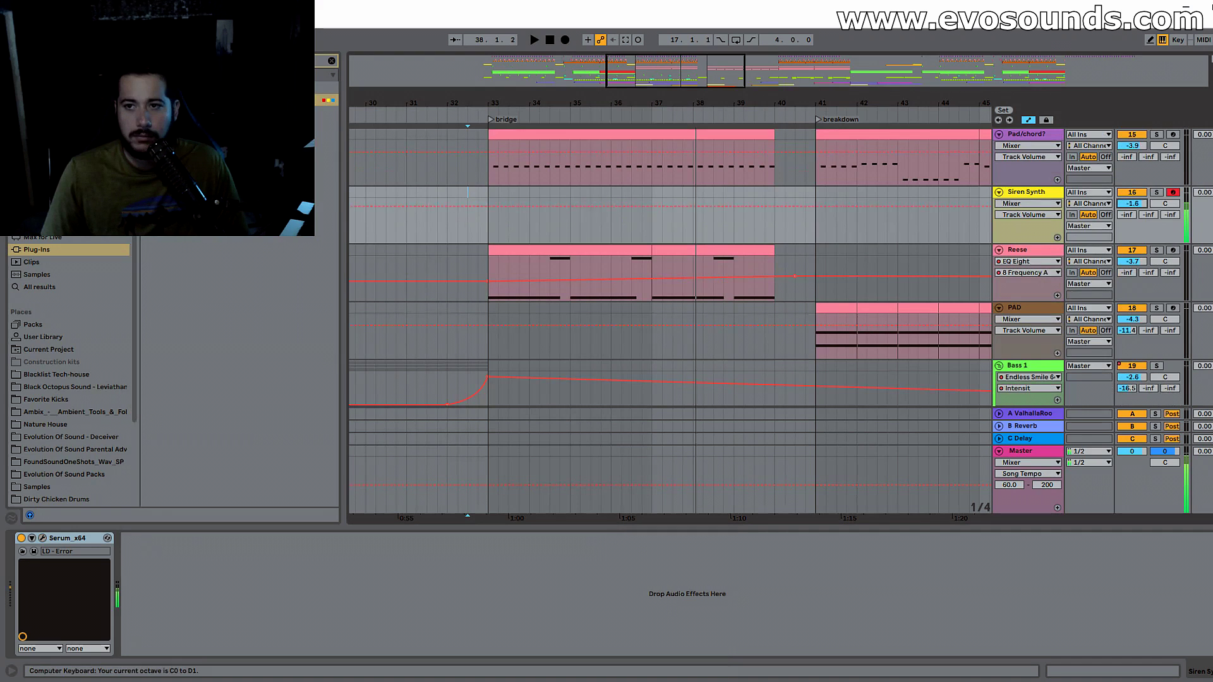
drag(488, 197, 776, 196)
key(ctrl+shift+m)
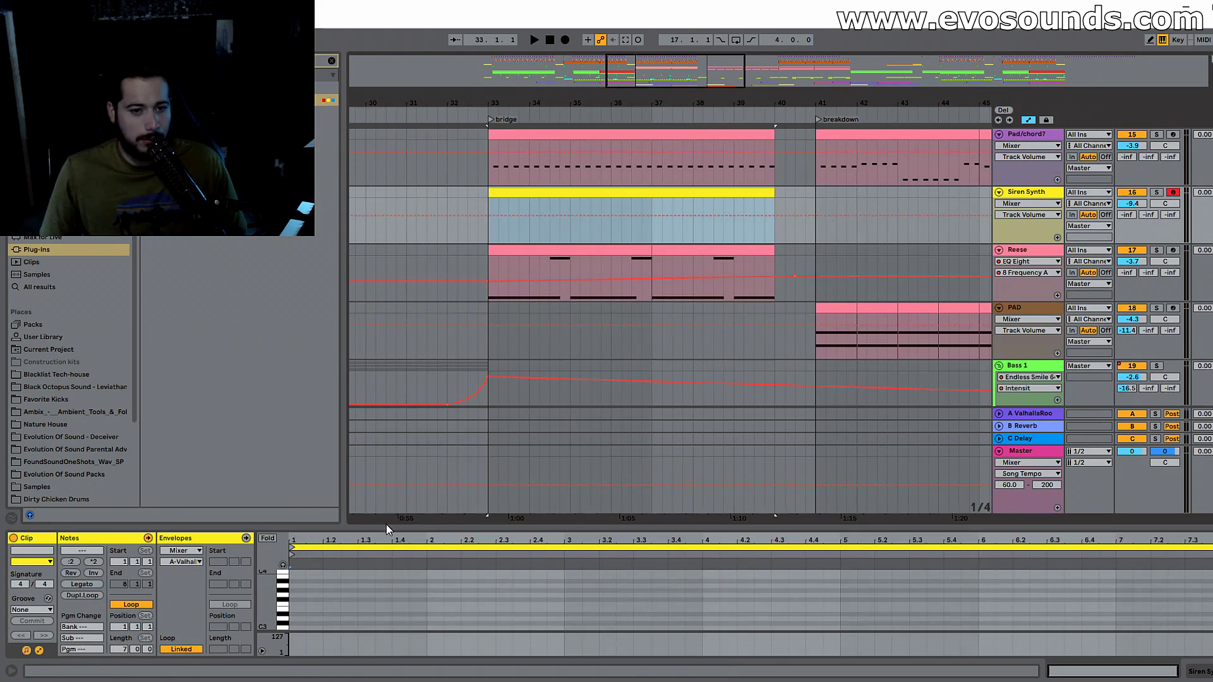
Step: Enlarge the note editor and add a single G-1 note spanning all seven bars of the Siren Synth clip
drag(386, 528, 373, 404)
scroll(321, 529, down, 3)
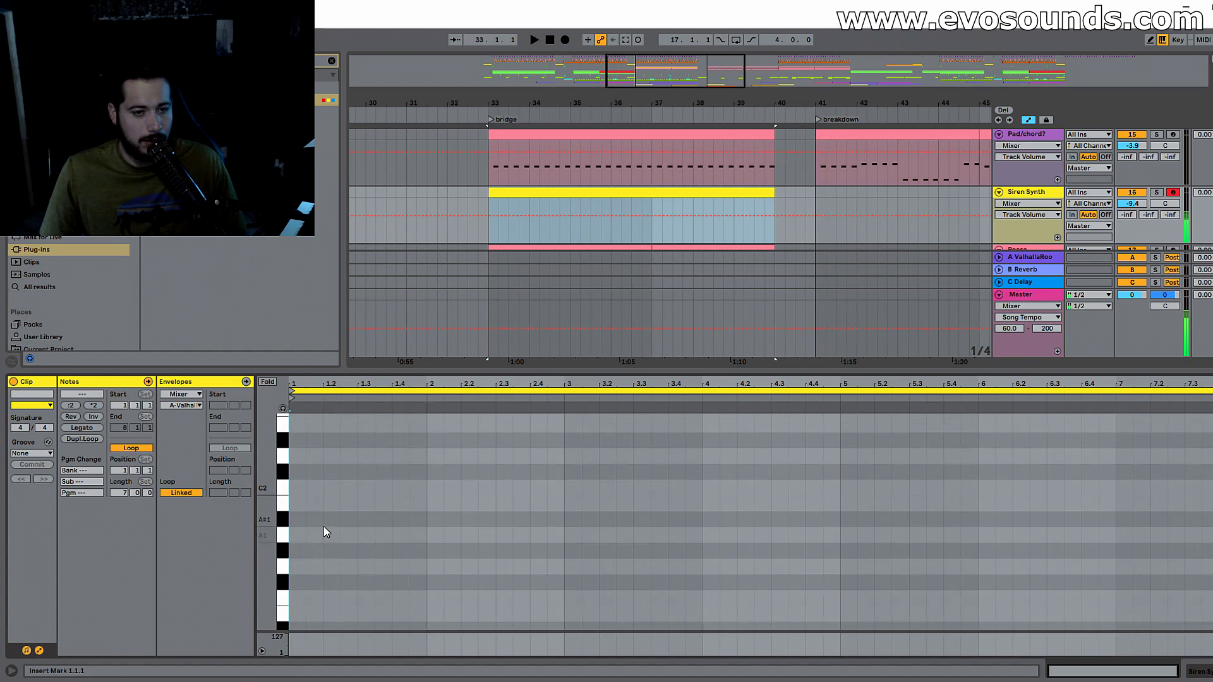
scroll(324, 532, down, 2)
drag(266, 537, 1211, 610)
key(z)
key(z)
scroll(350, 566, down, 2)
scroll(327, 573, down, 2)
double_click(301, 533)
Step: Play the bridge and transpose the sustained Siren Synth note up two octaves to G1
key(space)
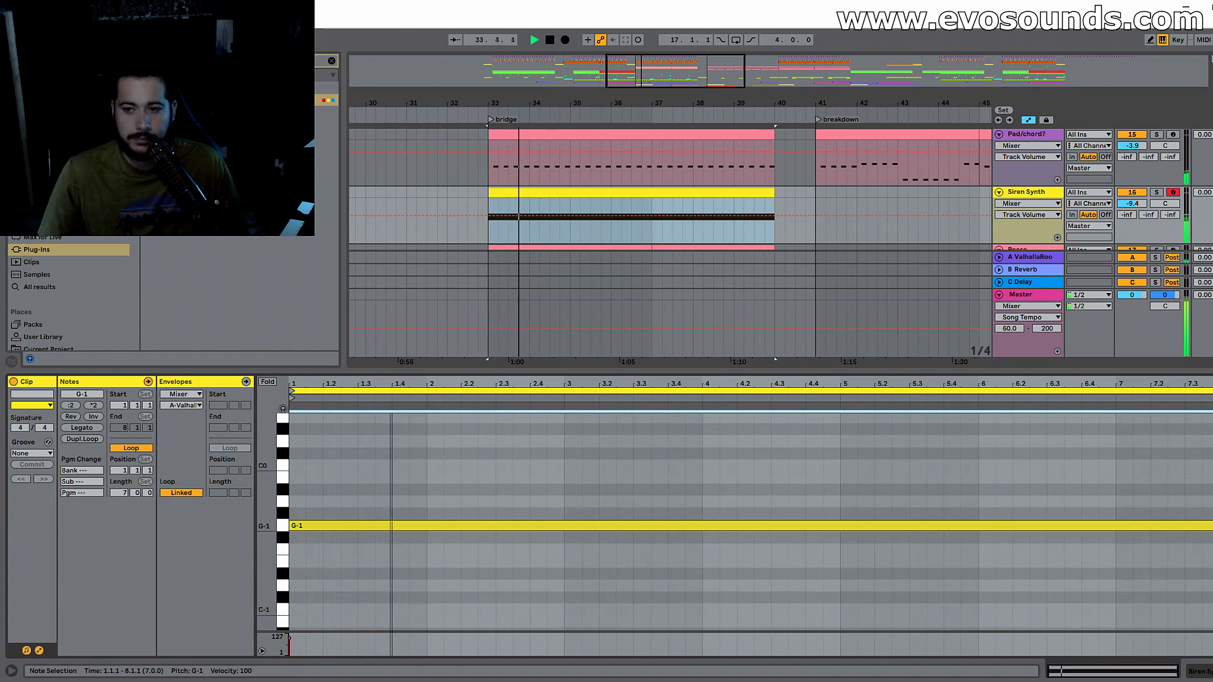
key(shift+Up)
key(shift+Up)
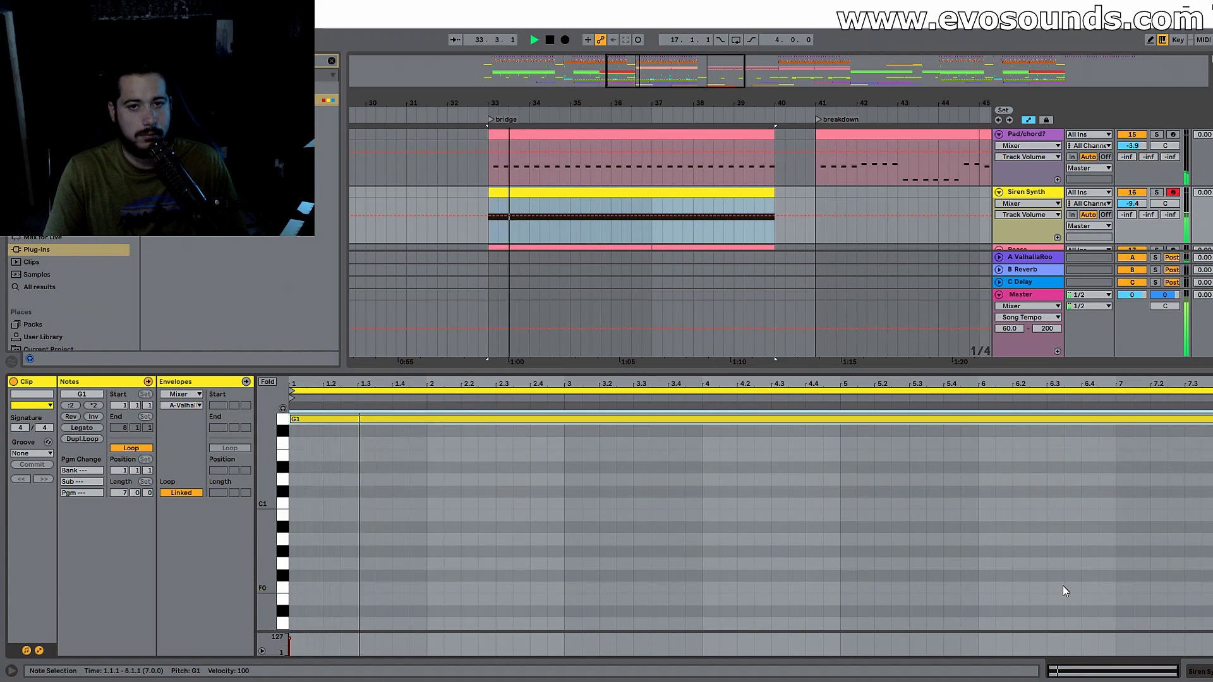
Step: Open the Serum synth on the Siren Synth track and audition the lead presets preceding LD - Error, past LD - Drastic Measures and LD - Brash
key(shift+Tab)
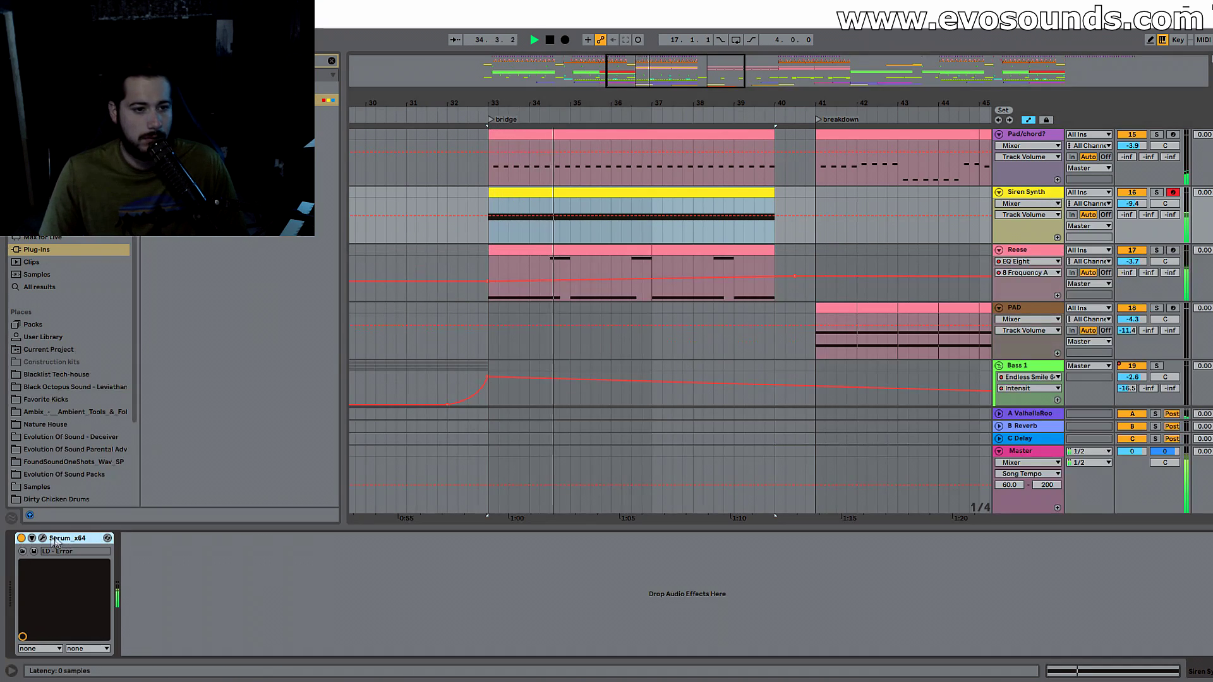
click(43, 537)
click(579, 217)
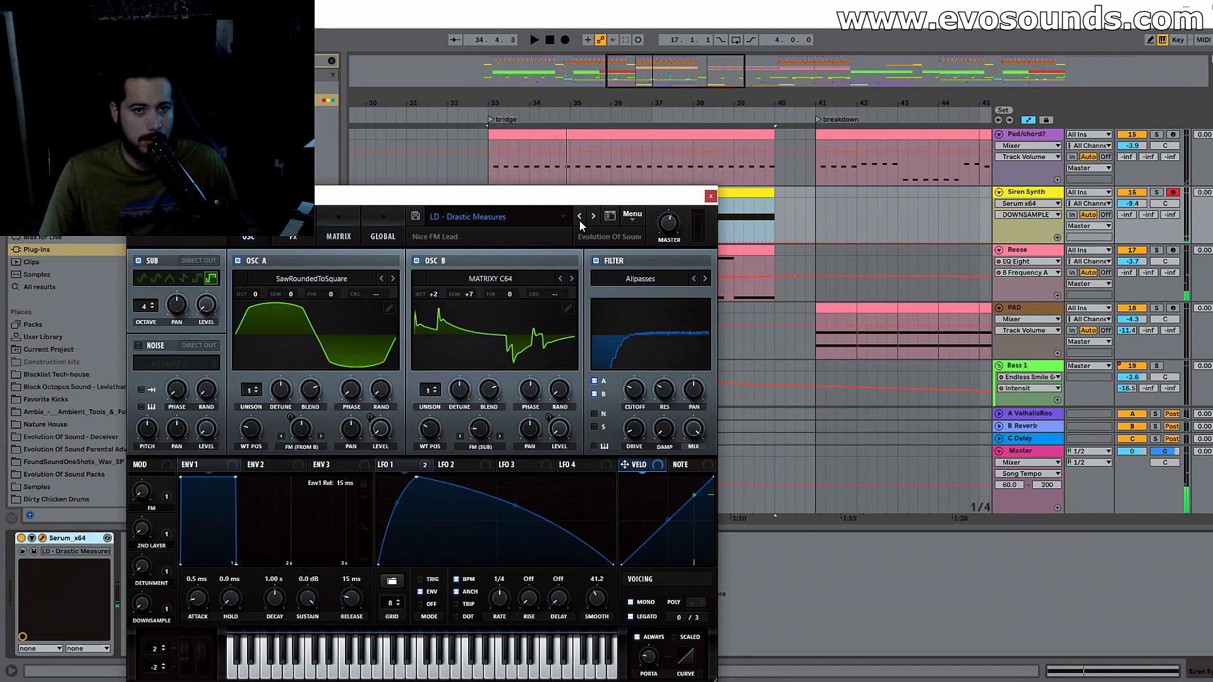
click(578, 216)
click(579, 217)
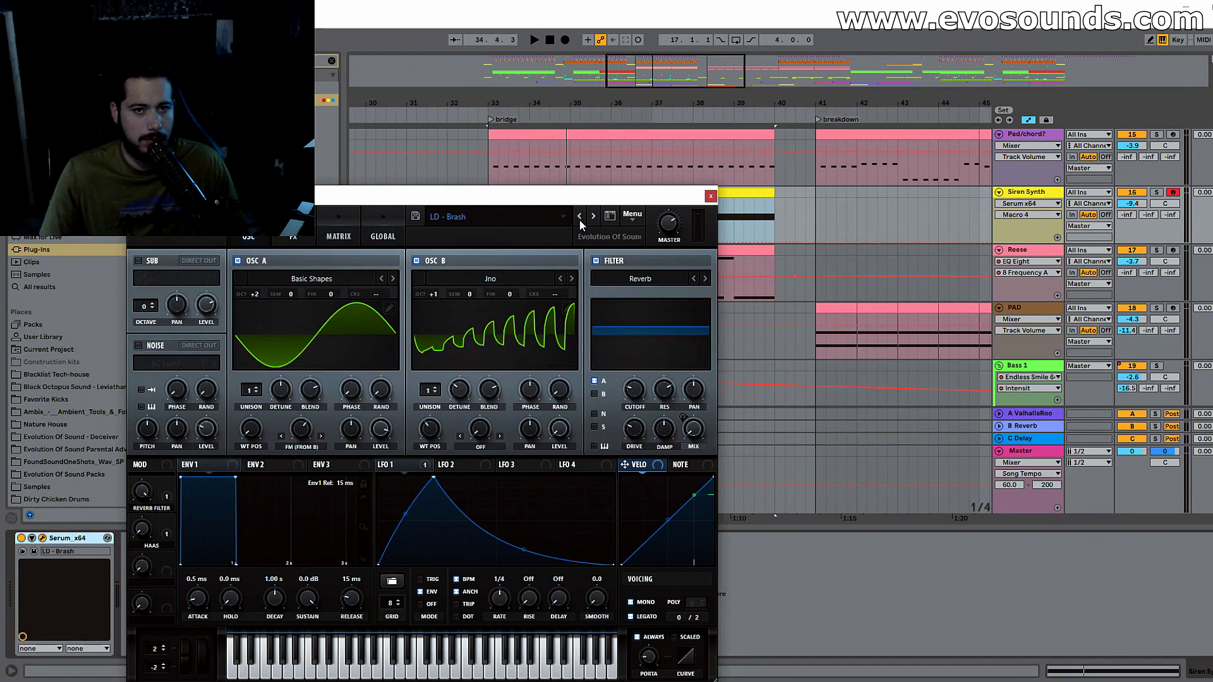
click(578, 217)
Step: Go forward through the lead presets, choose LD - The Ambulance for the siren and close the synth while playing the bridge
click(592, 217)
click(592, 217)
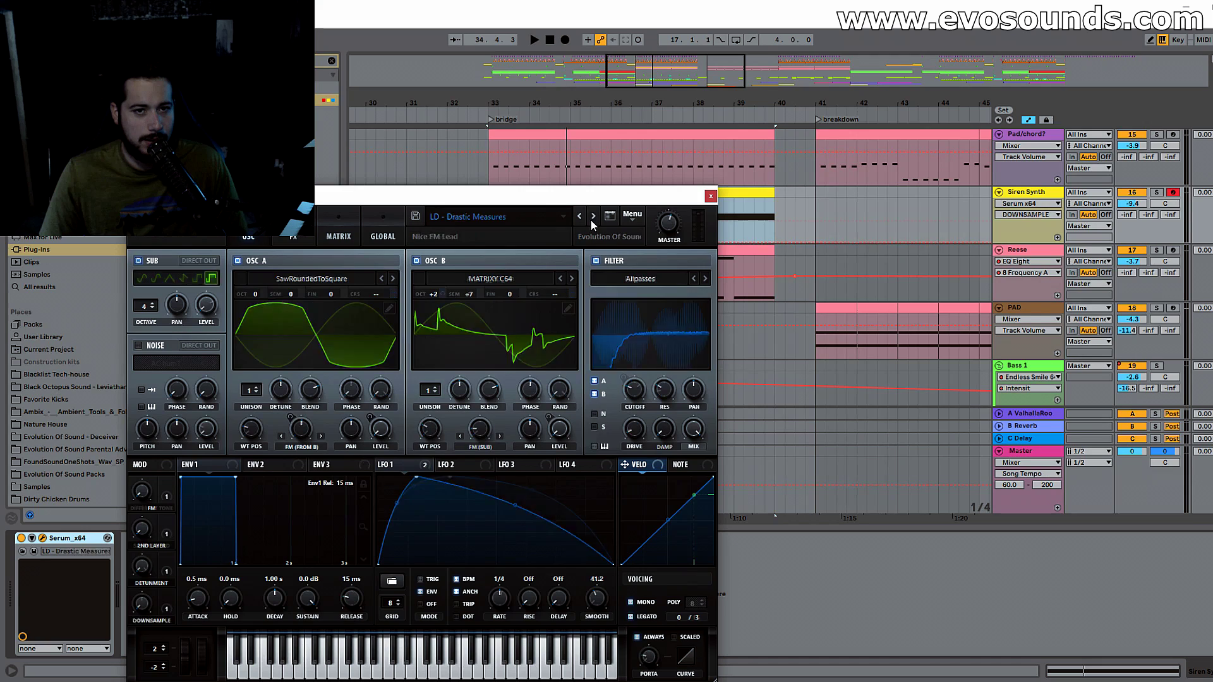
click(592, 216)
click(592, 217)
click(592, 217)
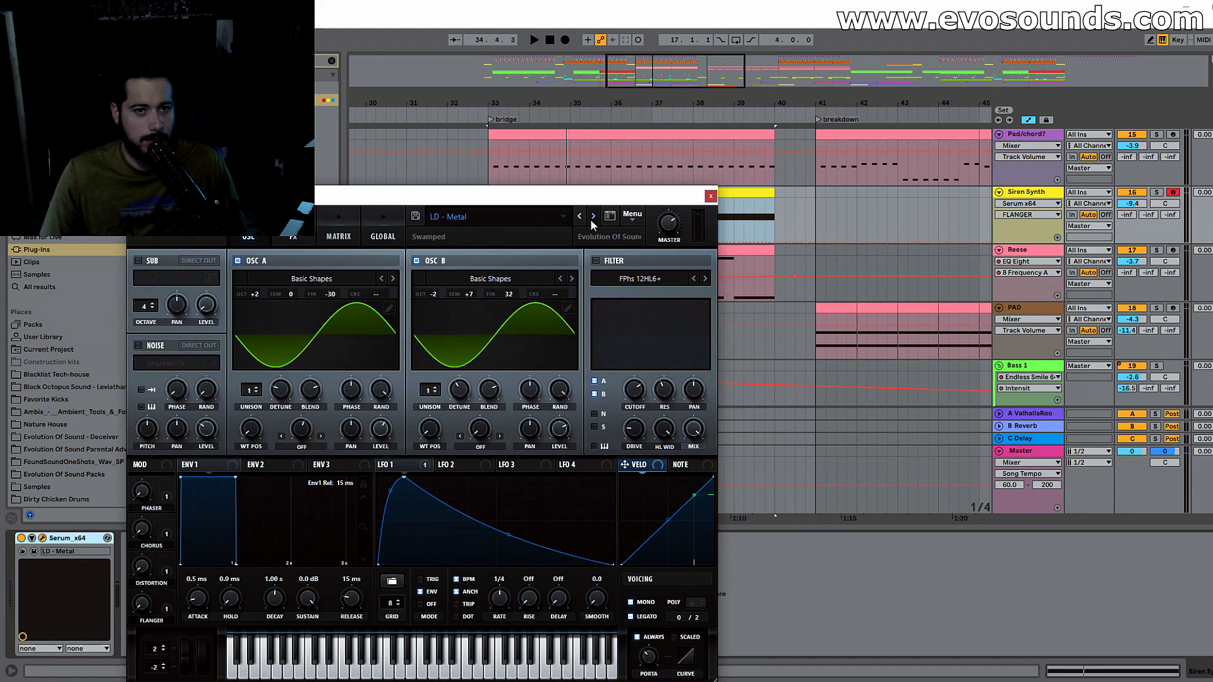
click(592, 217)
click(592, 216)
click(592, 217)
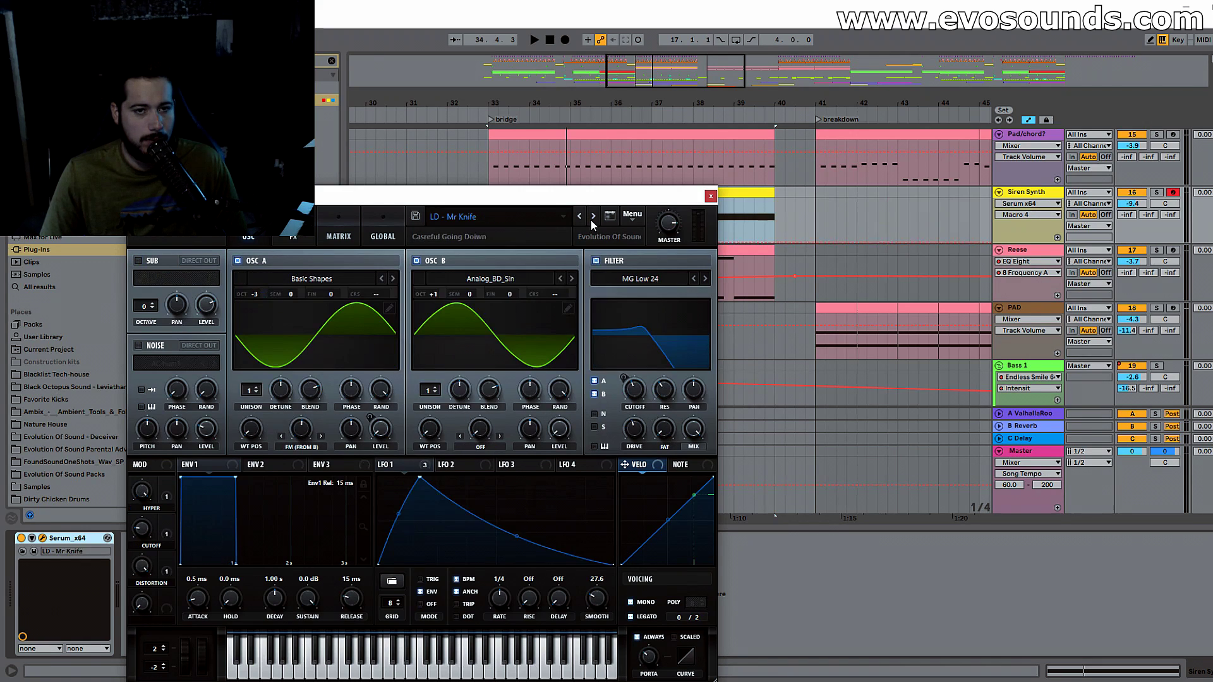
click(592, 217)
click(592, 217)
click(592, 217)
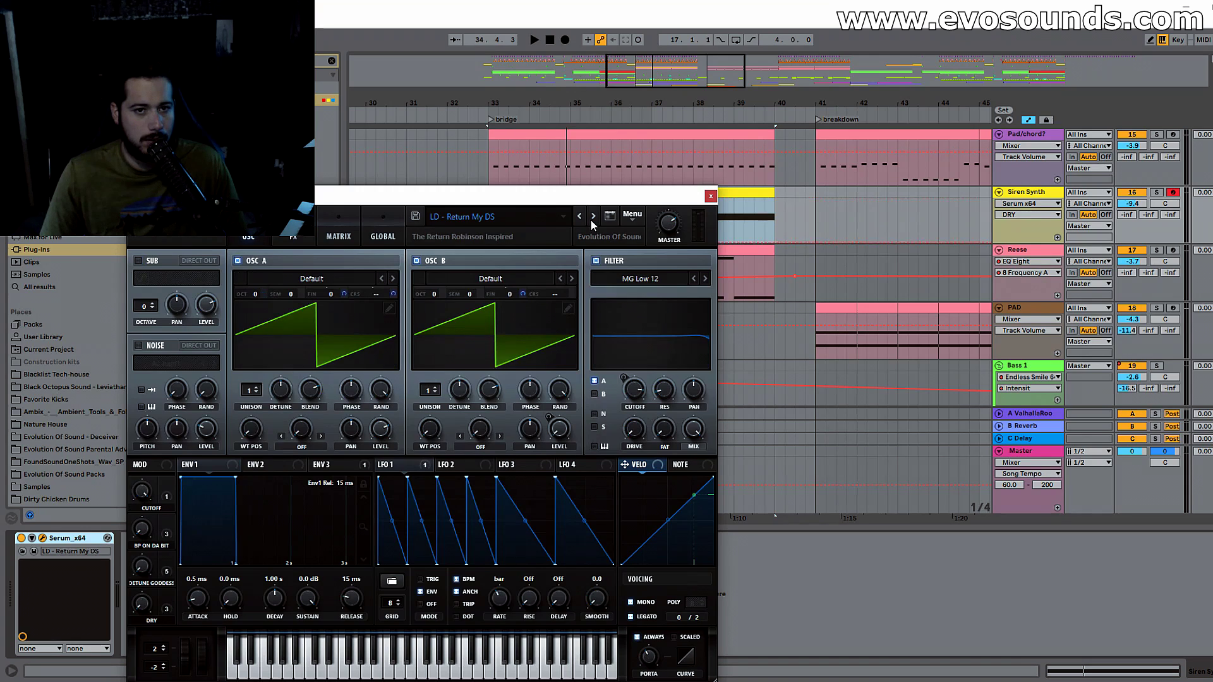
click(592, 216)
click(592, 216)
click(591, 219)
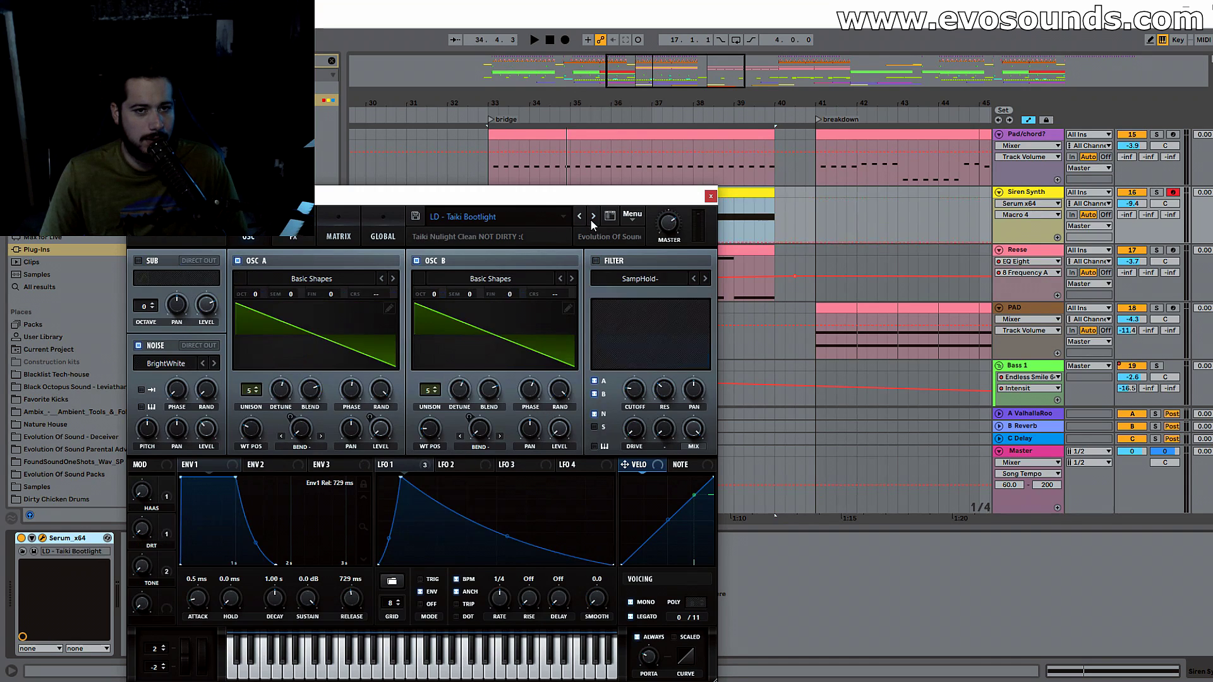
click(592, 219)
click(592, 219)
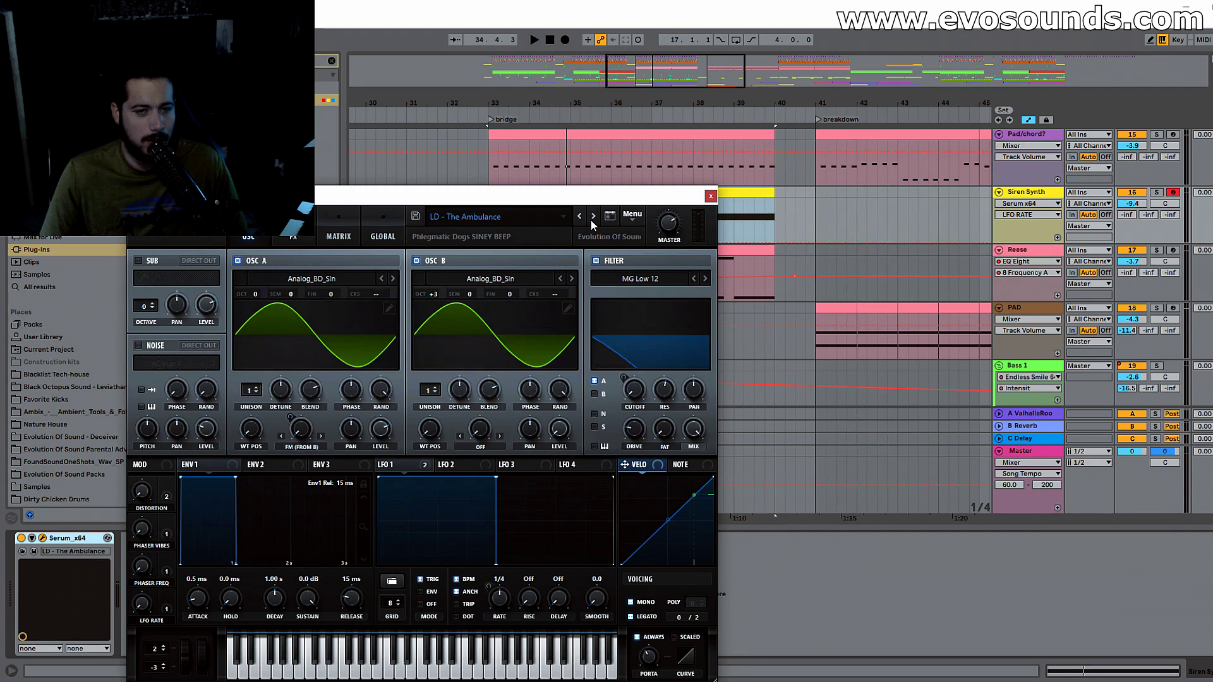
key(space)
click(711, 197)
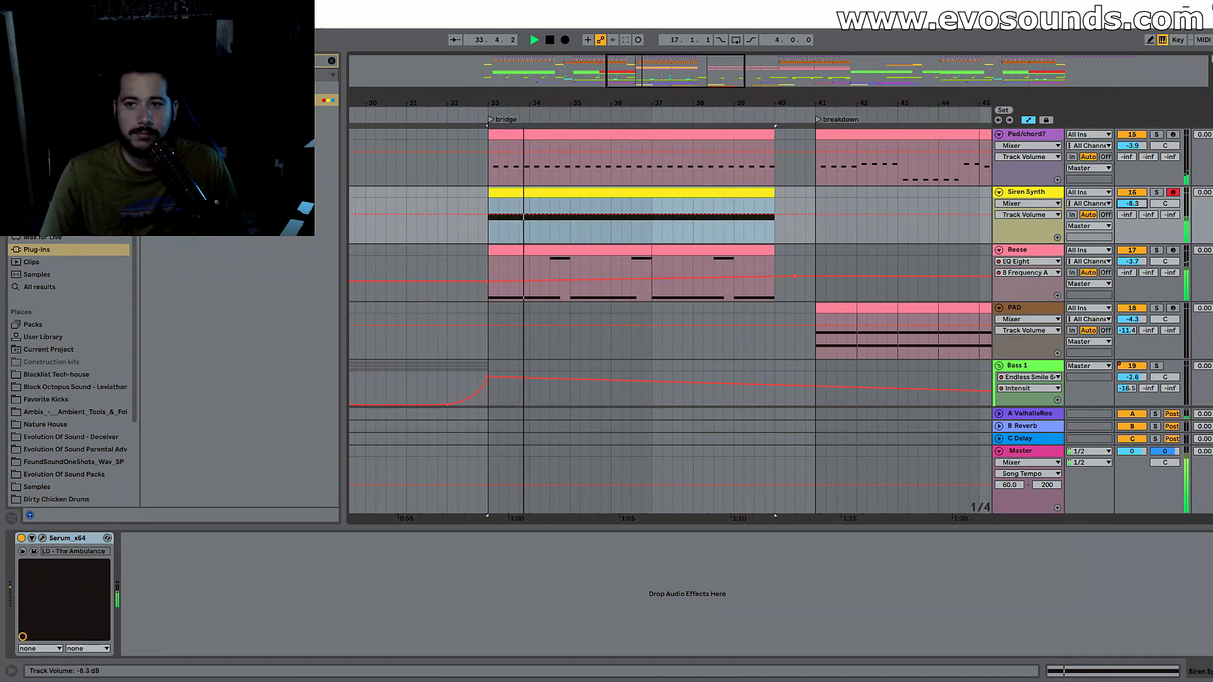
Step: Transpose the sustained Siren Synth note up two octaves to G3 and lower the track volume to -11.0 dB during playback
double_click(609, 191)
key(shift+Up)
key(shift+Up)
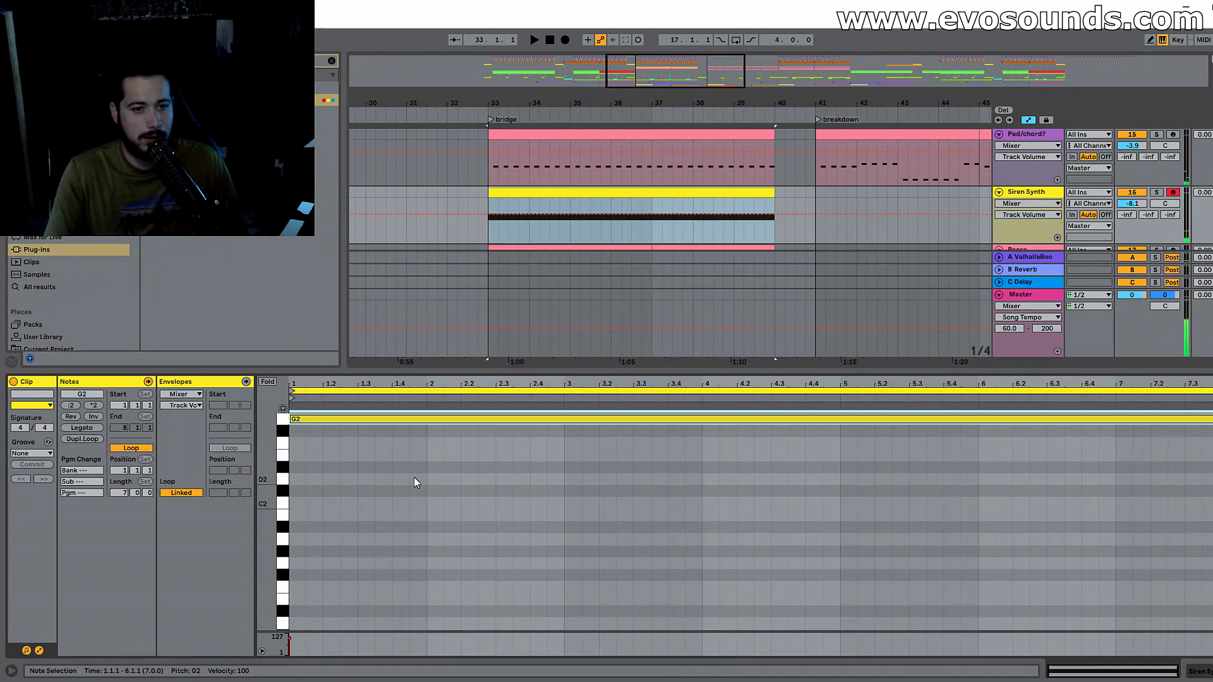
key(space)
drag(1141, 205, 1141, 213)
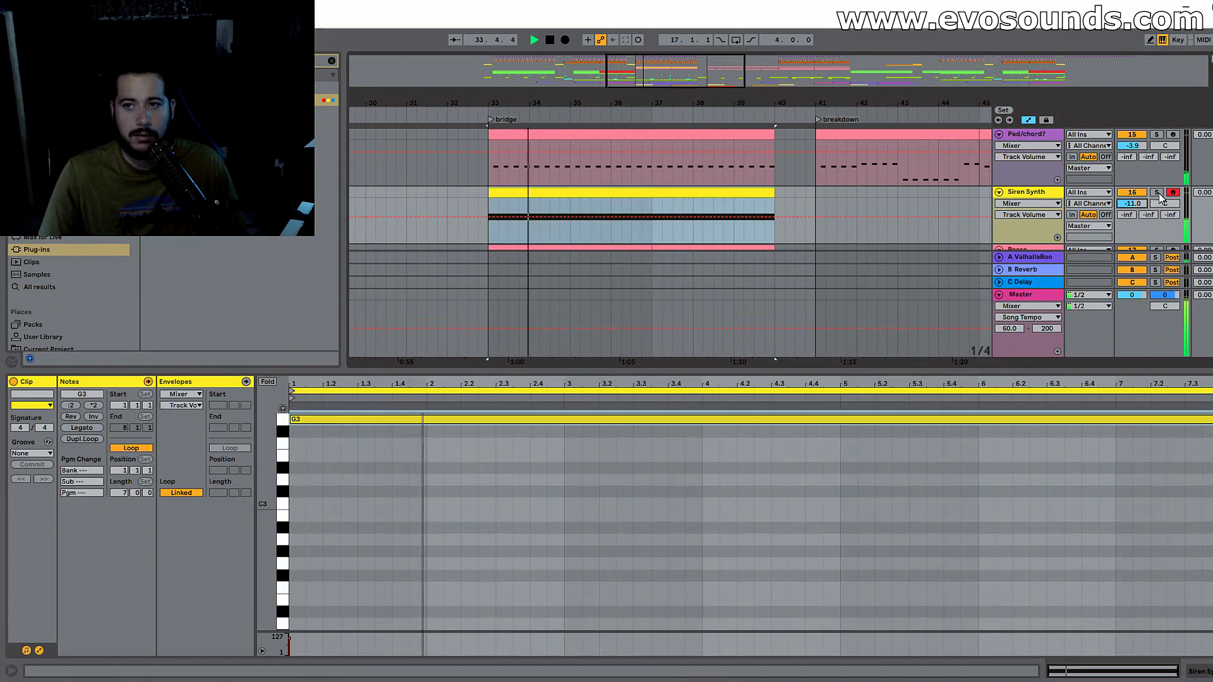
Step: Solo the Siren Synth track and raise the Phaser Vibes macro in its Serum synth to 100%
click(1156, 192)
double_click(1027, 193)
click(42, 538)
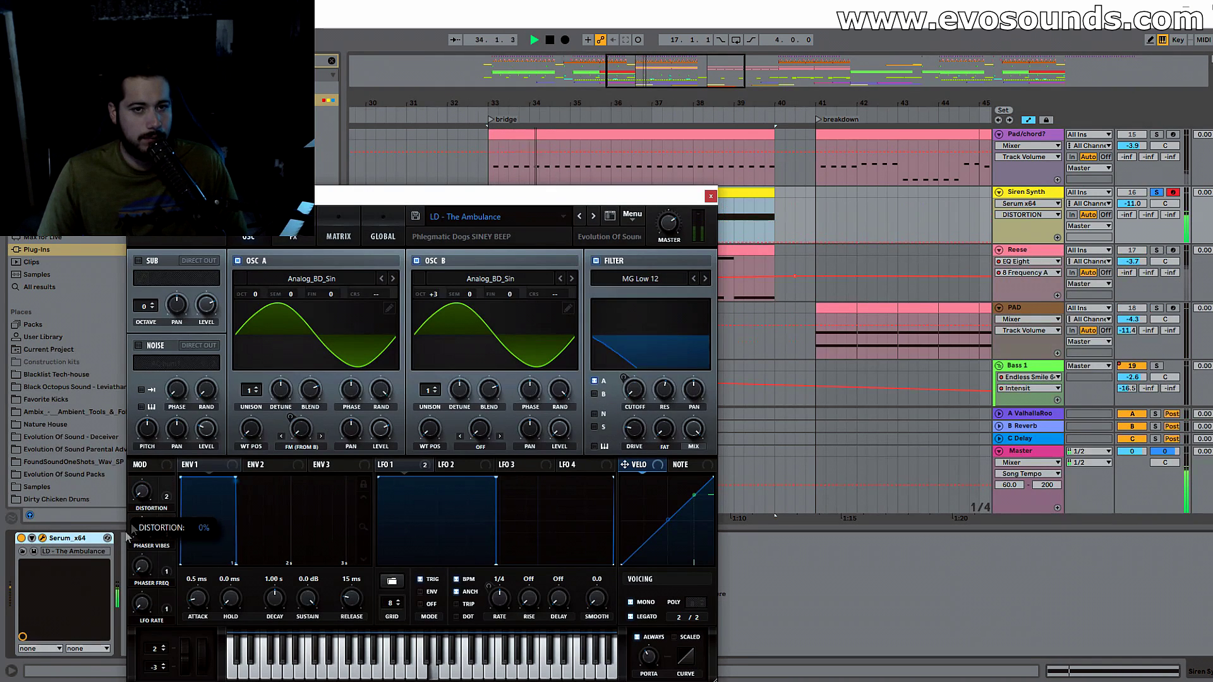
drag(144, 529, 218, 408)
key(space)
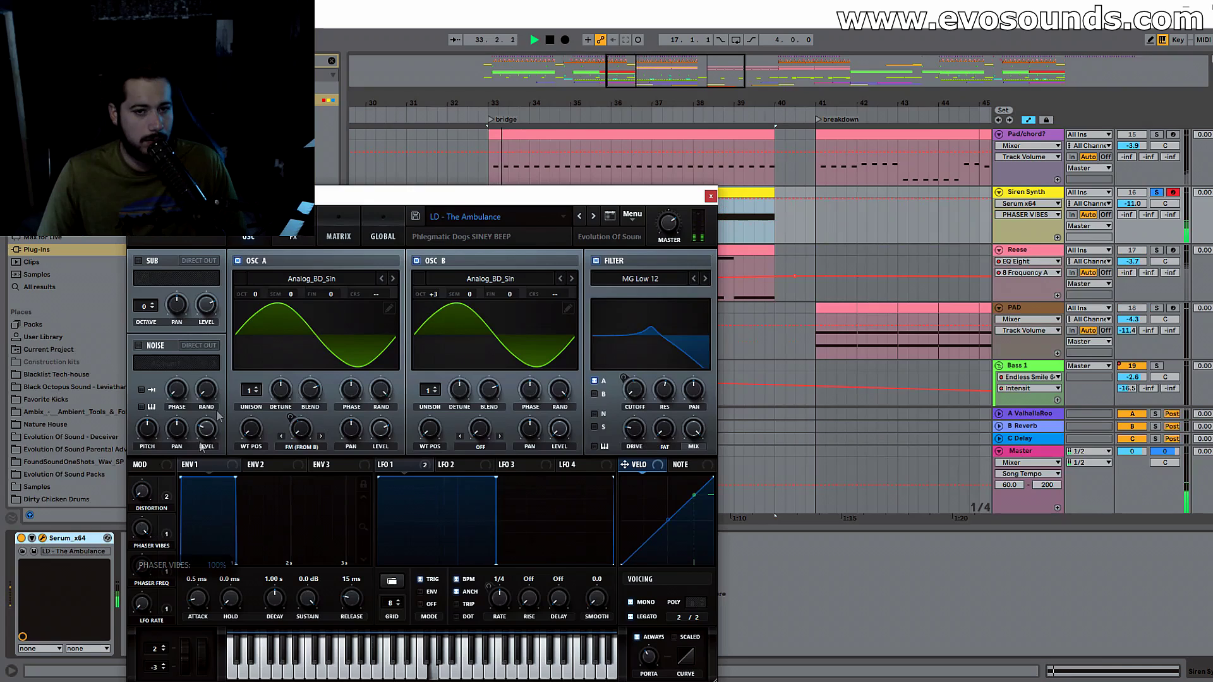
Step: Audition and adjust the Phaser Freq, LFO Rate and Distortion macros of the siren preset
drag(144, 567, 199, 456)
drag(184, 517, 171, 563)
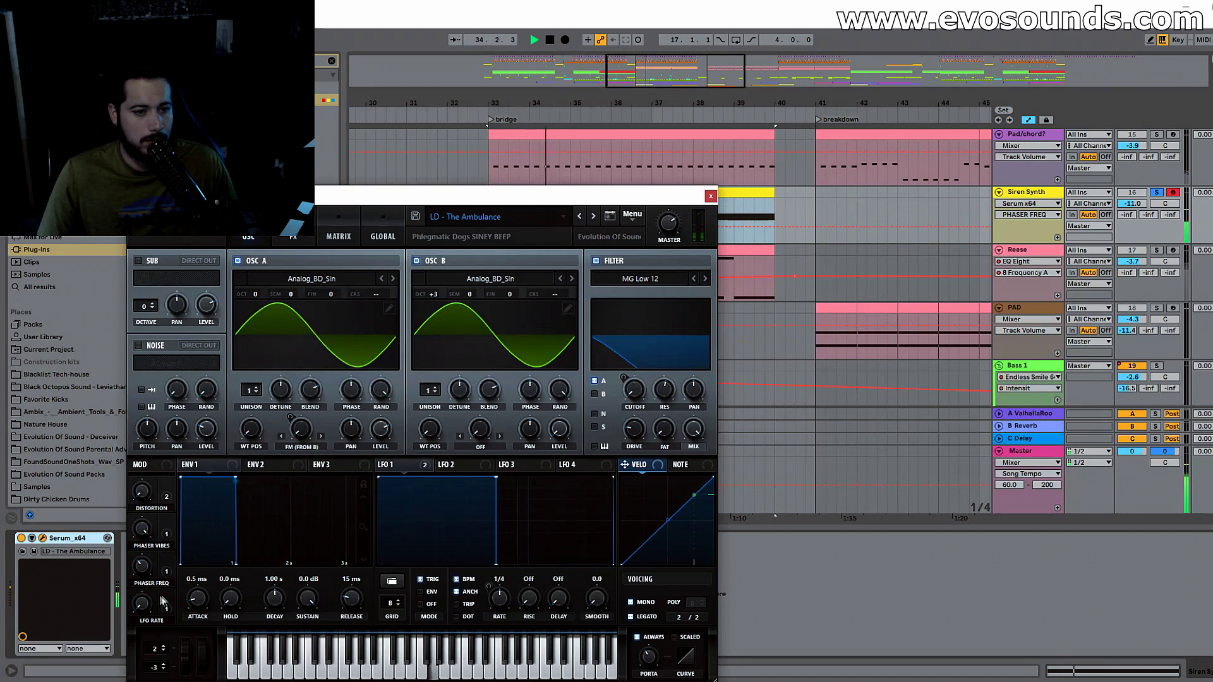
drag(145, 604, 98, 680)
drag(143, 492, 190, 422)
key(space)
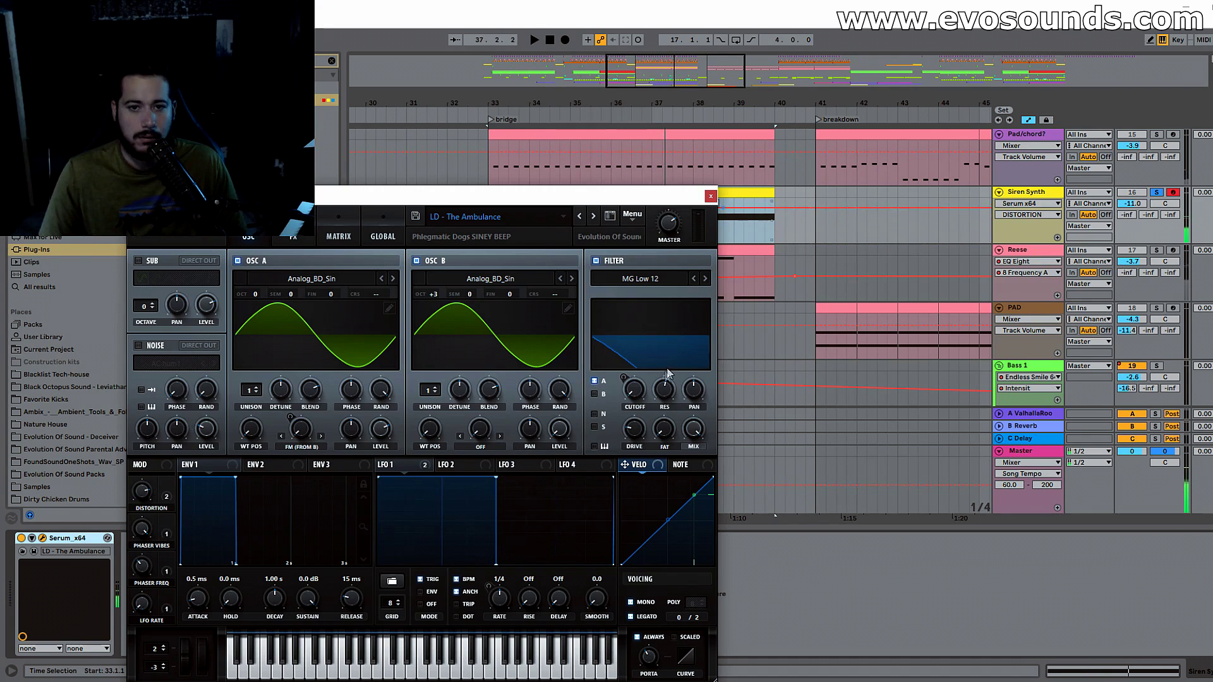
Step: Adjust the siren's filter cutoff during playback, then lower the Siren Synth track volume to -15.1 dB and close the synth
key(space)
drag(669, 373, 641, 383)
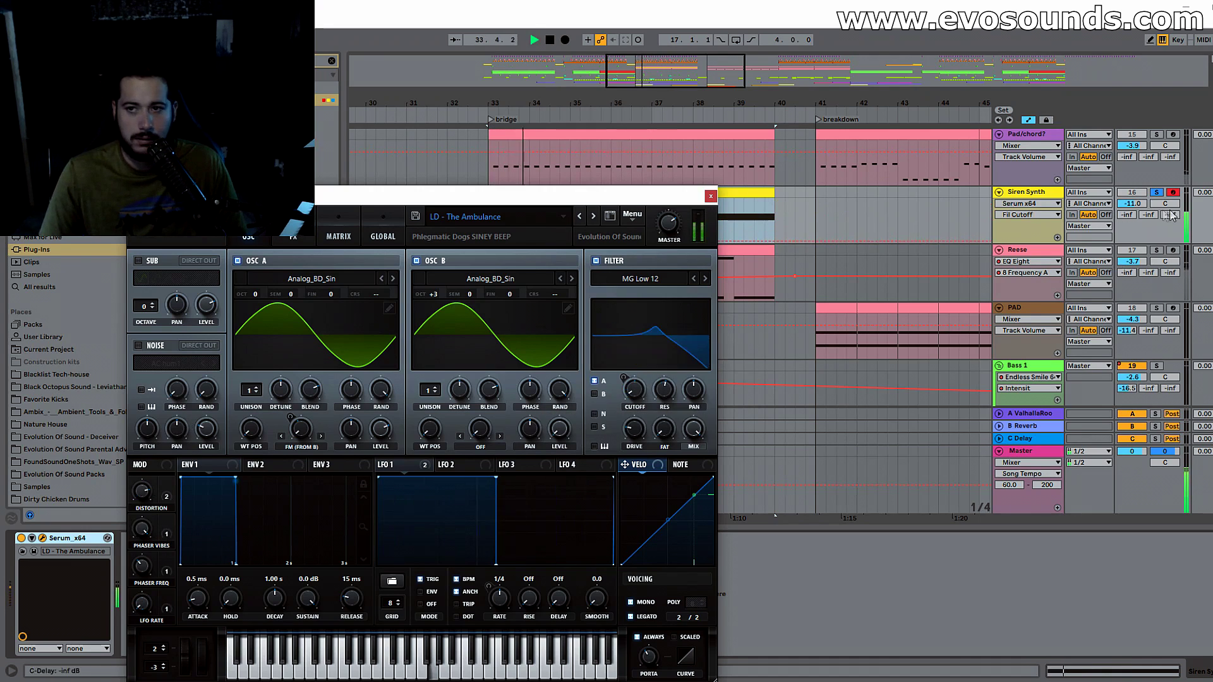
drag(1136, 204, 1147, 192)
click(711, 196)
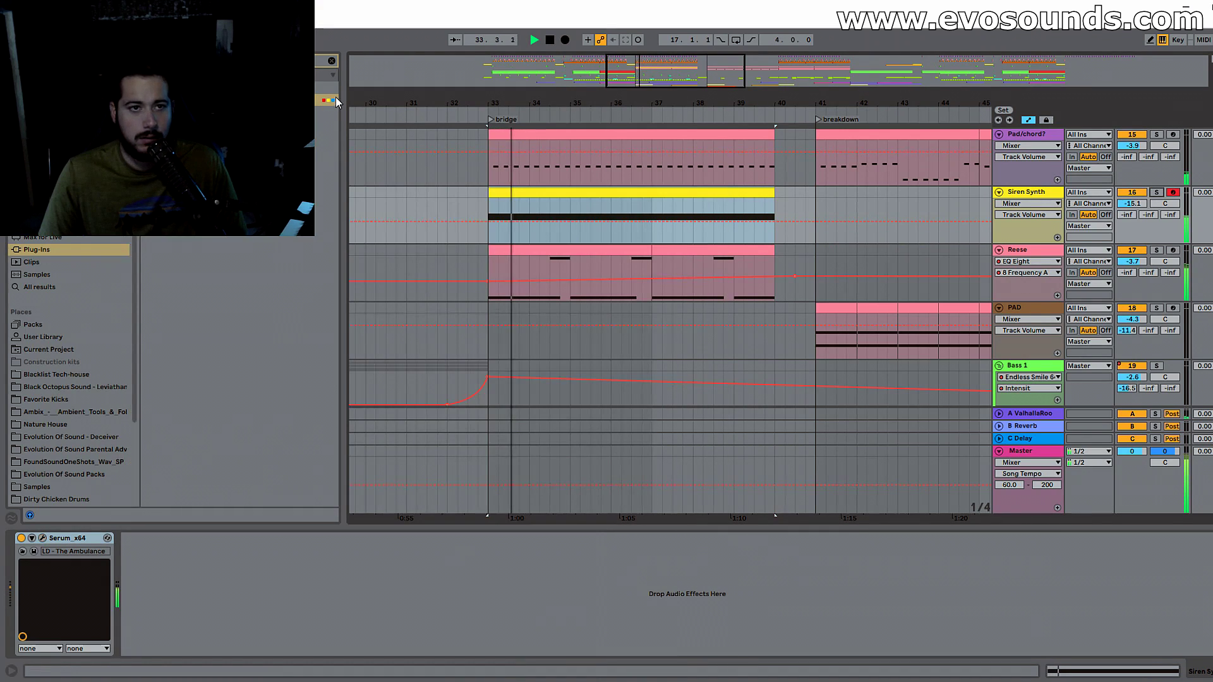
Step: Add an EQ Eight to the Siren Synth with band 2 as a low cut and band 3 at about 367 Hz, -7.07 dB
click(45, 212)
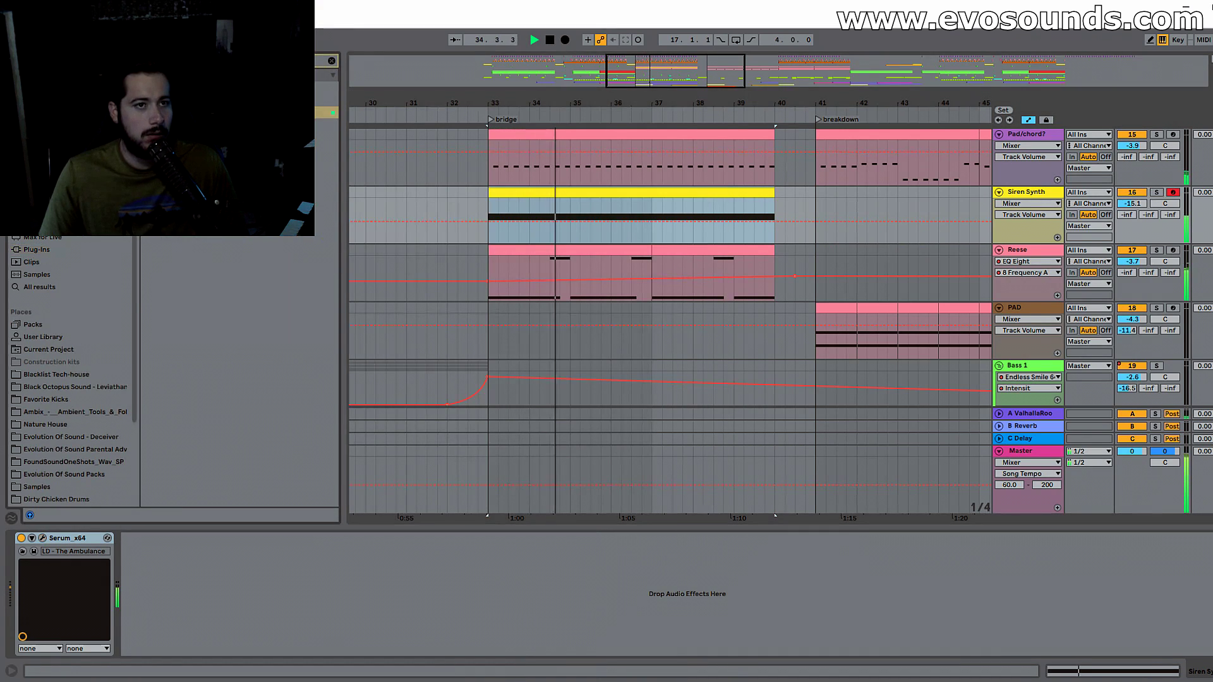
drag(202, 112, 232, 595)
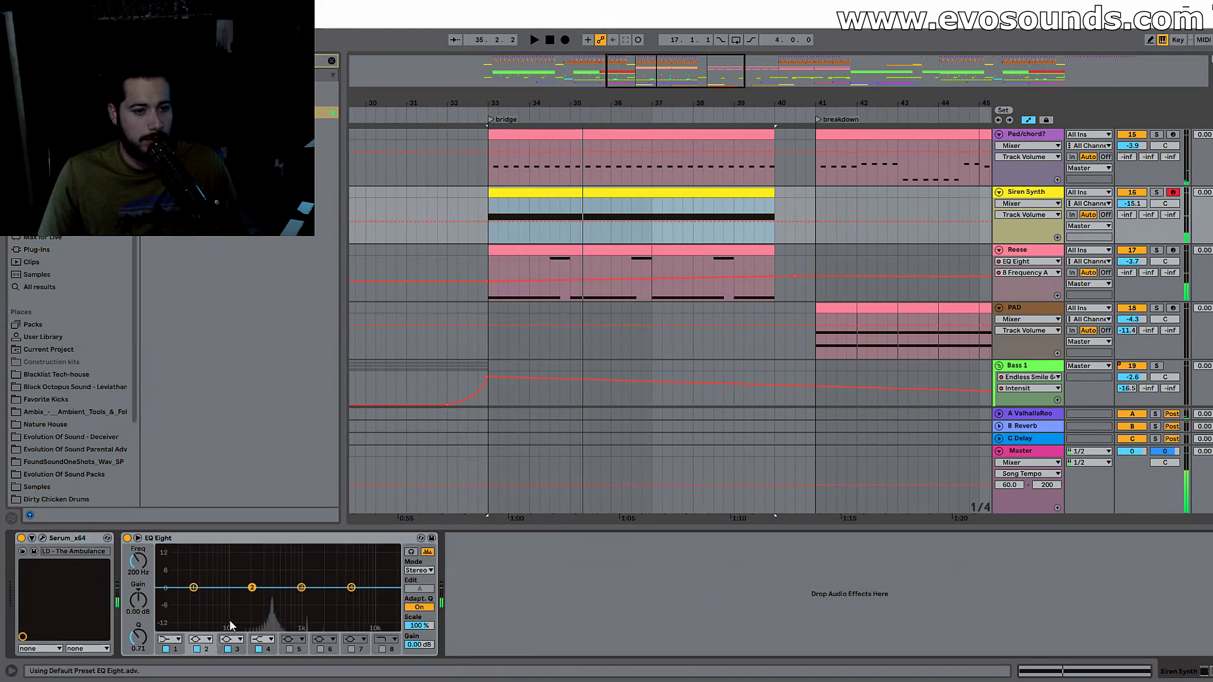
click(199, 640)
drag(301, 592, 292, 552)
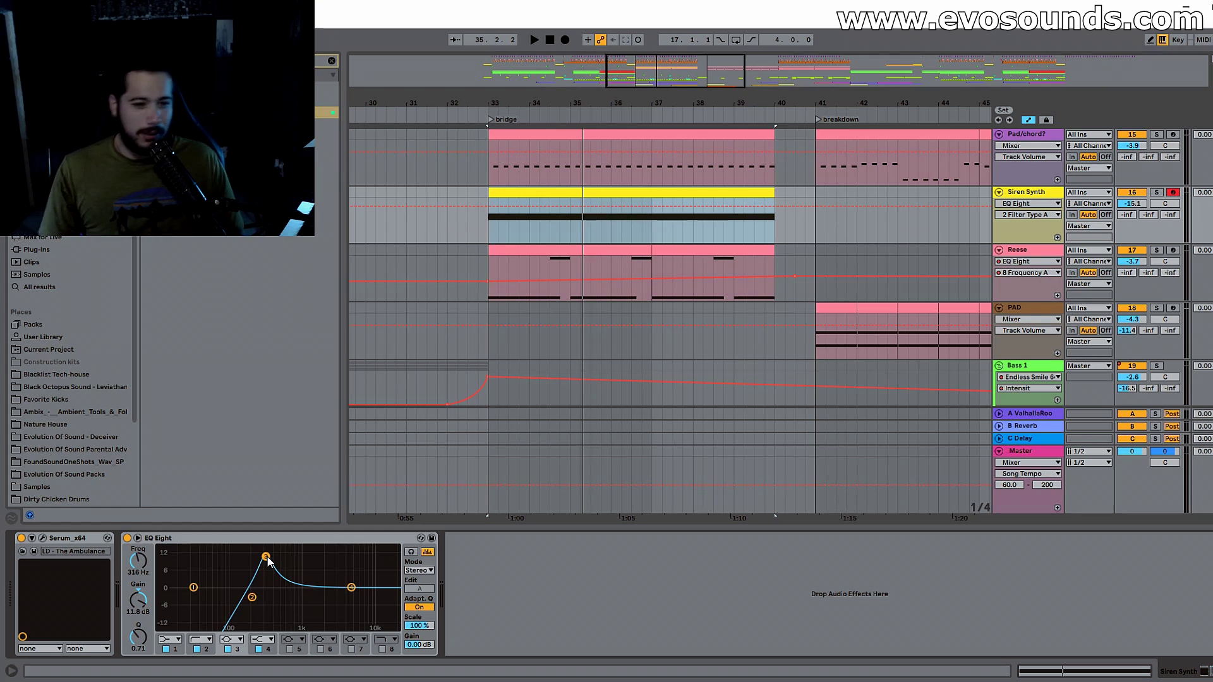
drag(266, 559, 271, 610)
Step: Play the bridge, raise the Siren Synth track volume to -13.8 dB and solo the track
key(space)
drag(1132, 204, 1133, 197)
scroll(1037, 265, up, 1)
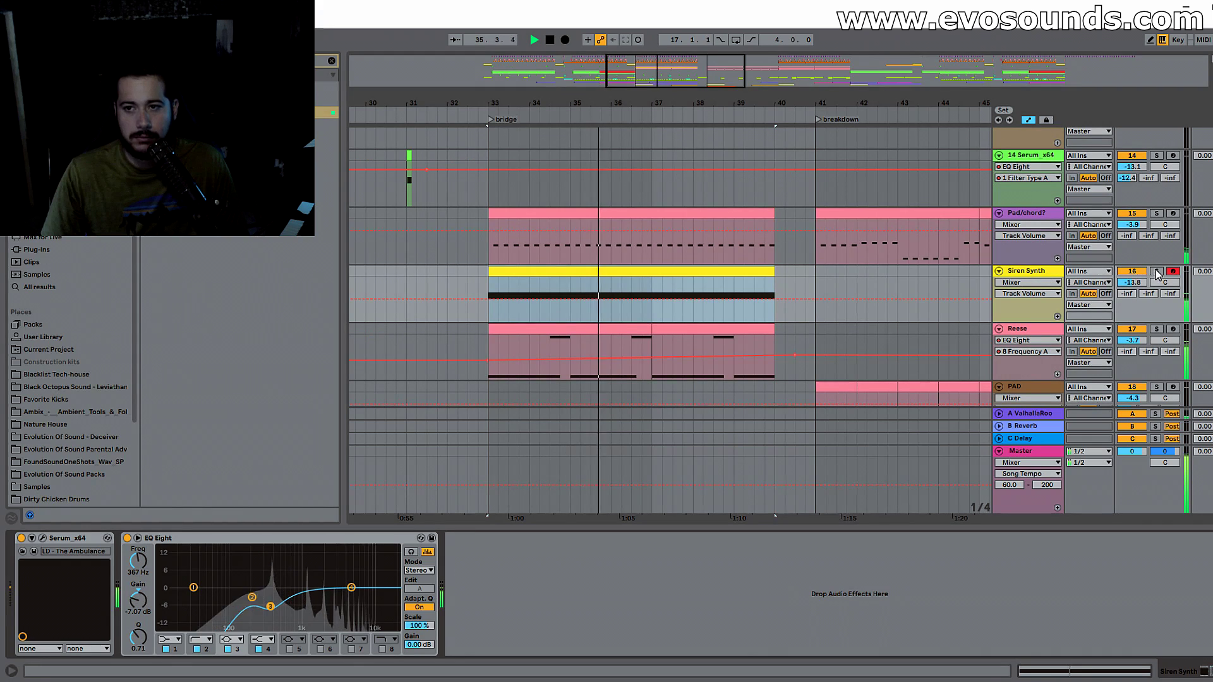
click(1157, 271)
Step: Transpose the sustained Siren Synth note up one octave to G4 and reopen the track's Serum synth
double_click(638, 282)
key(space)
key(space)
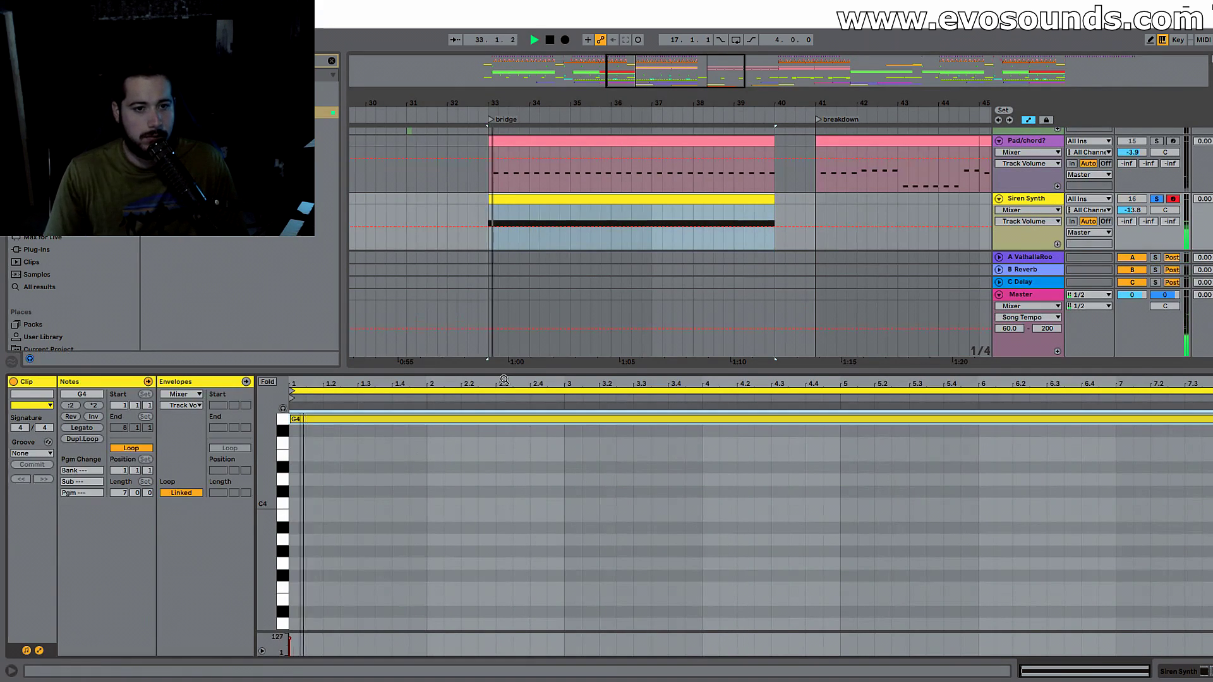
double_click(1025, 199)
key(space)
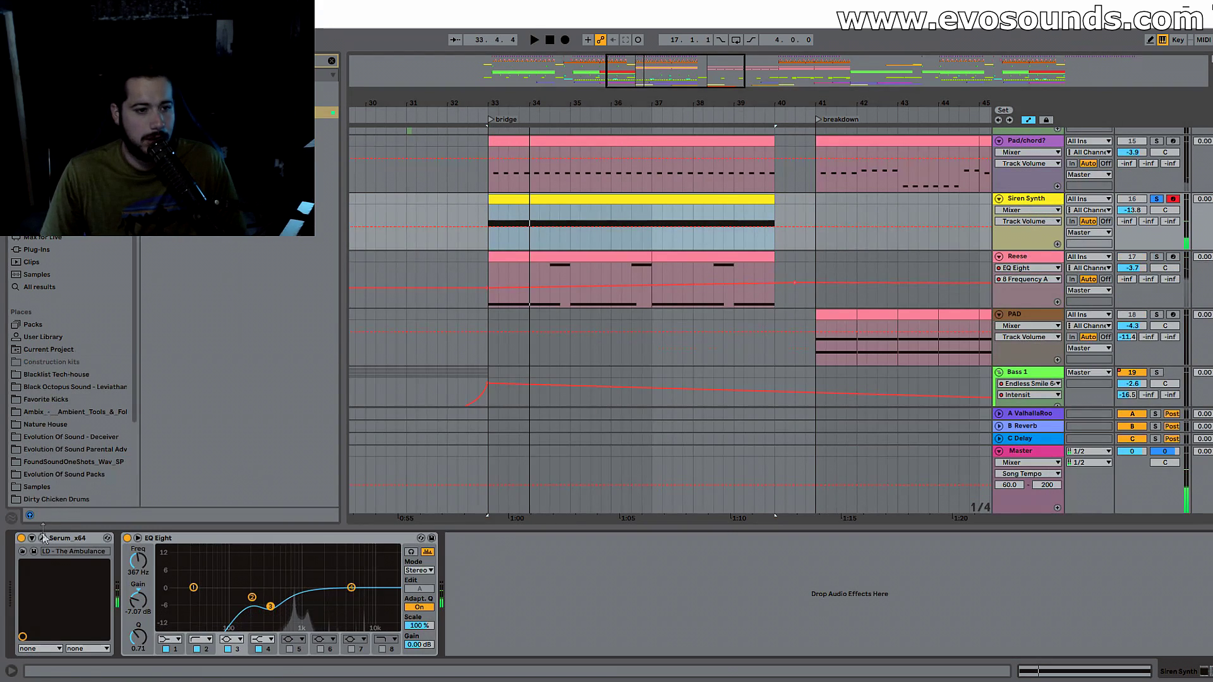
click(42, 538)
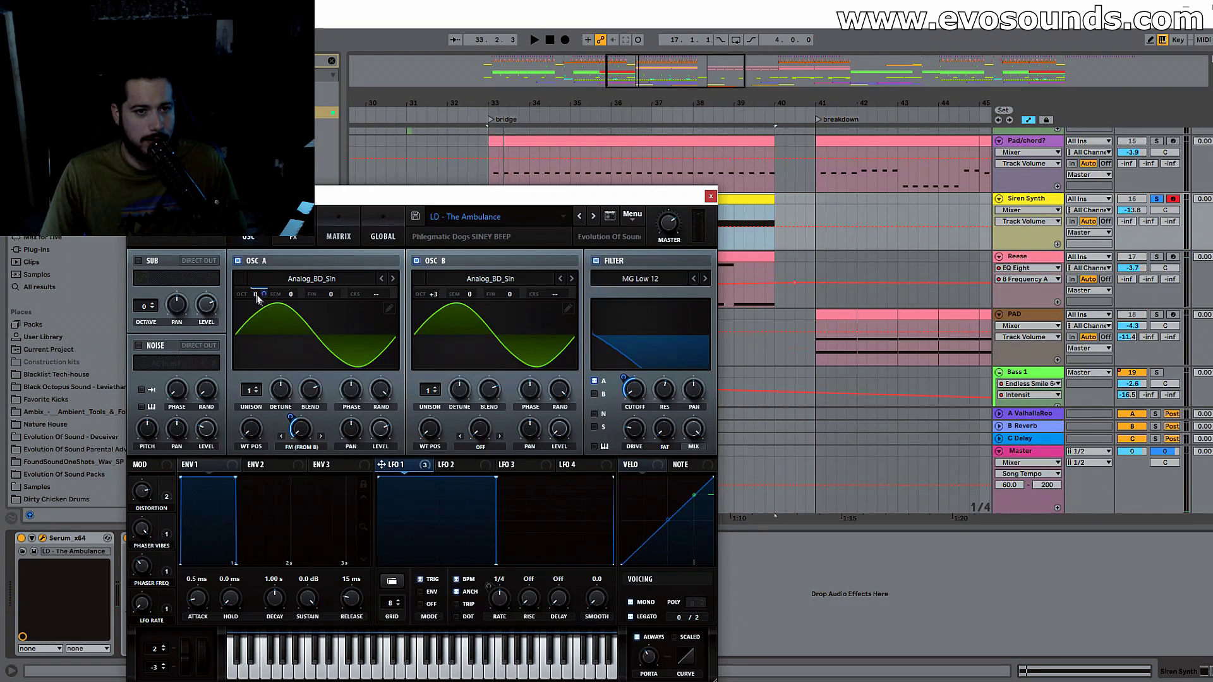
Step: Try modulating oscillator A's octave with LFO 1 during playback, and remove that modulation
key(space)
drag(264, 295, 261, 308)
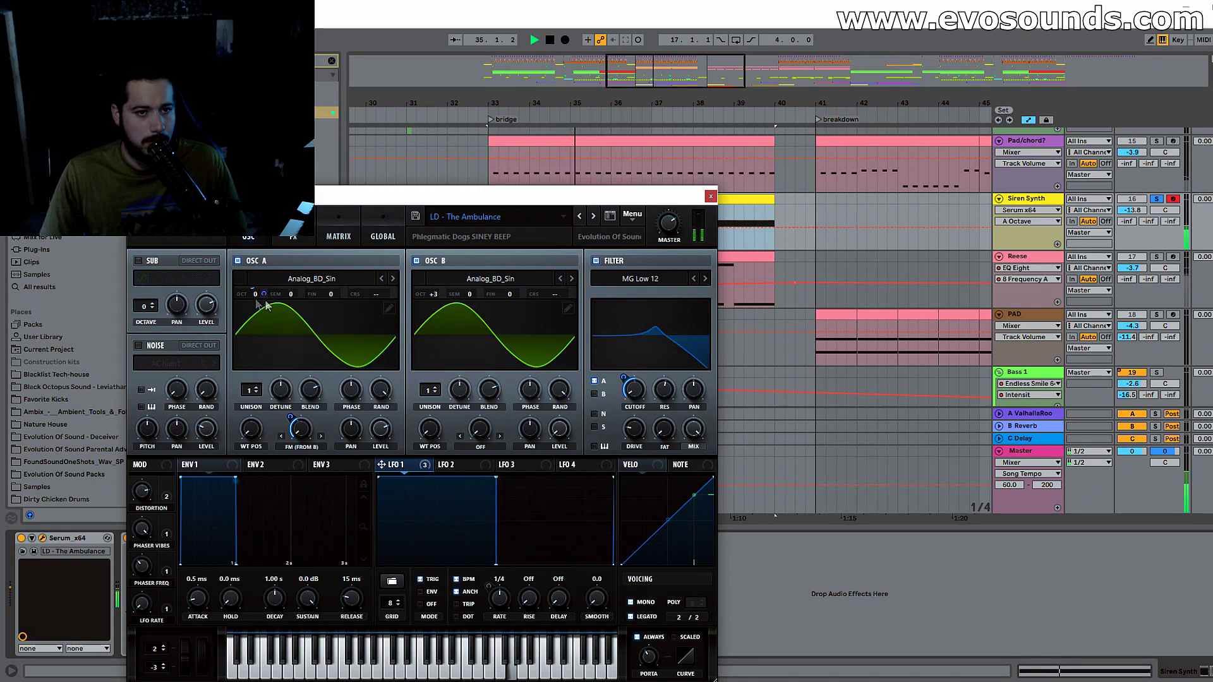
right_click(261, 293)
click(316, 344)
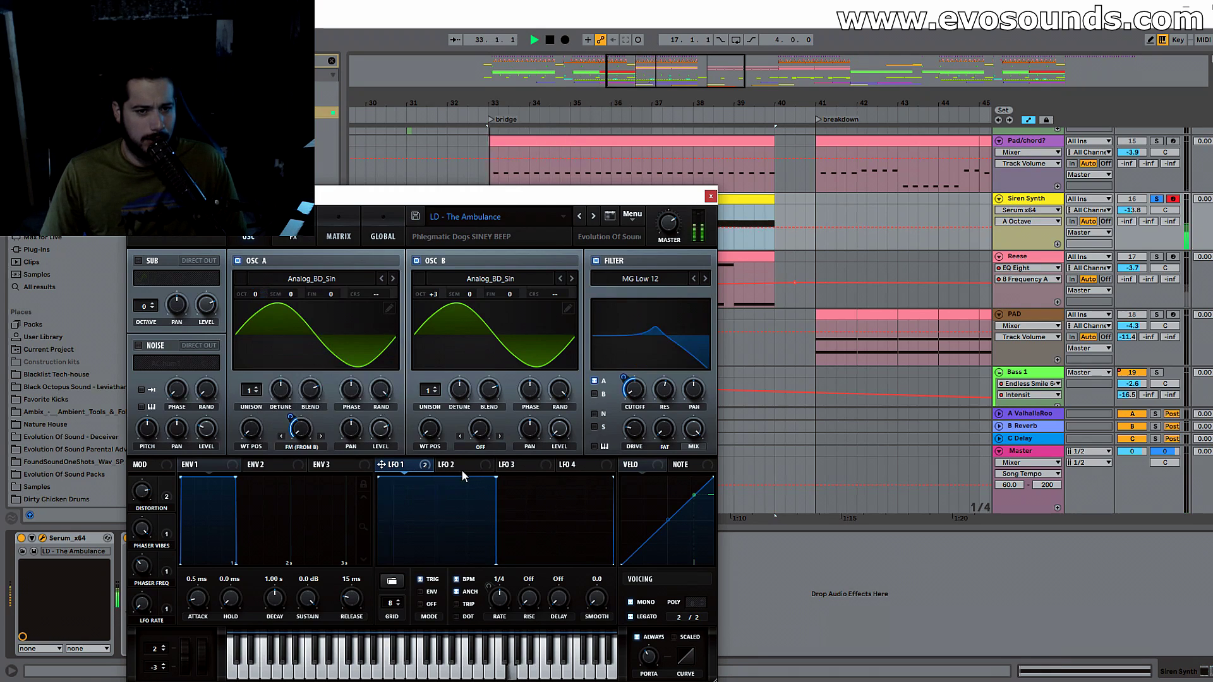
Step: Modulate oscillator A's octave with LFO 2 in trigger mode at a one-bar rate, and lower the track volume to -17.0 dB
drag(461, 469, 262, 302)
key(space)
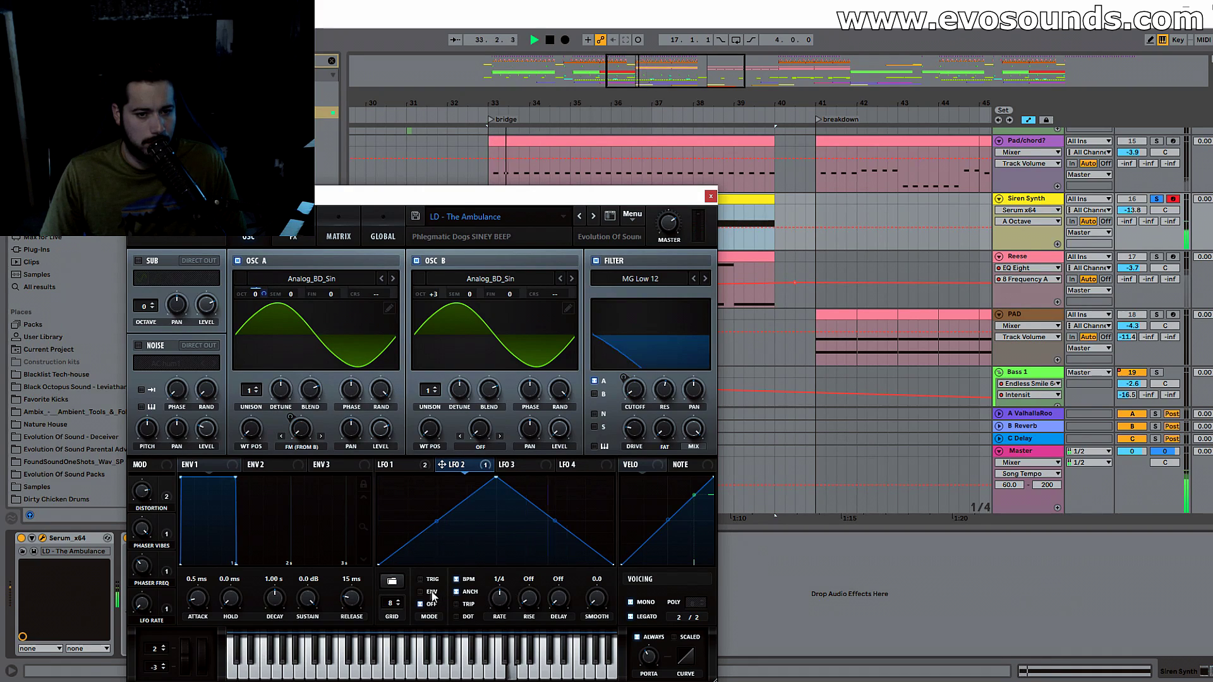
click(421, 579)
mouse_move(495, 600)
mouse_down()
mouse_move(503, 593)
mouse_move(489, 611)
mouse_up()
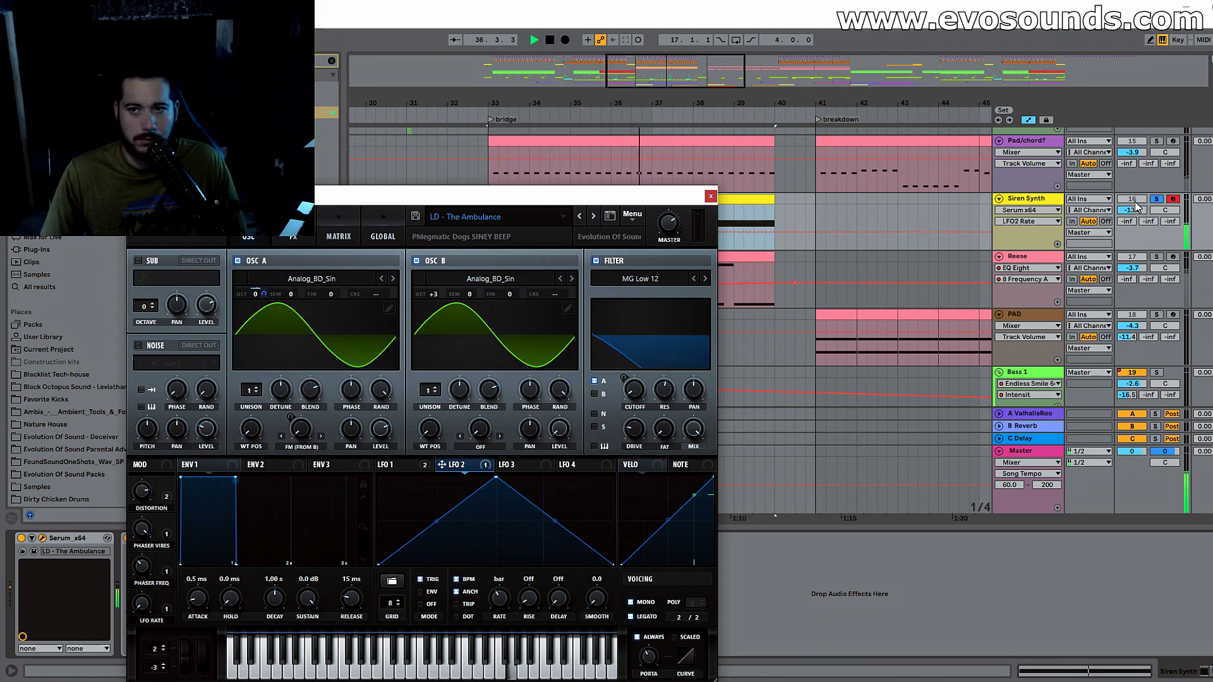
drag(1136, 205, 1136, 213)
Step: Enable the Hyper/Dimension effect in Serum, set the Dimension mix to about 57% and adjust the Hyper mix
click(293, 236)
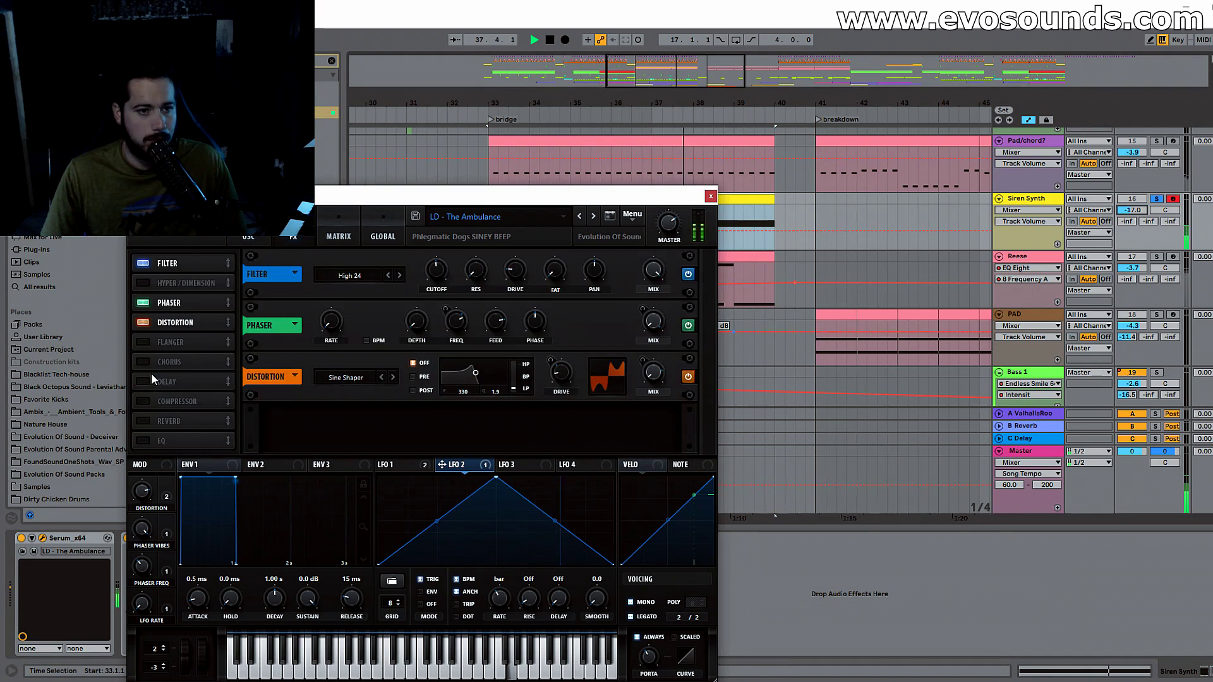
click(248, 236)
click(293, 236)
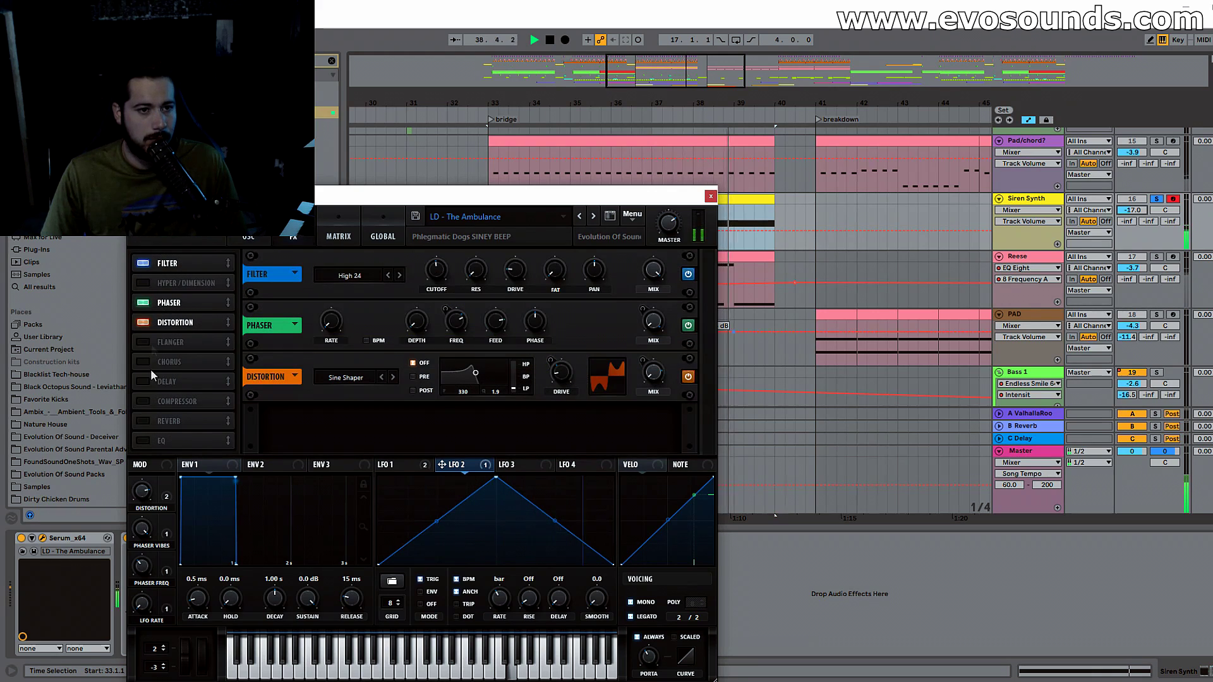
click(143, 283)
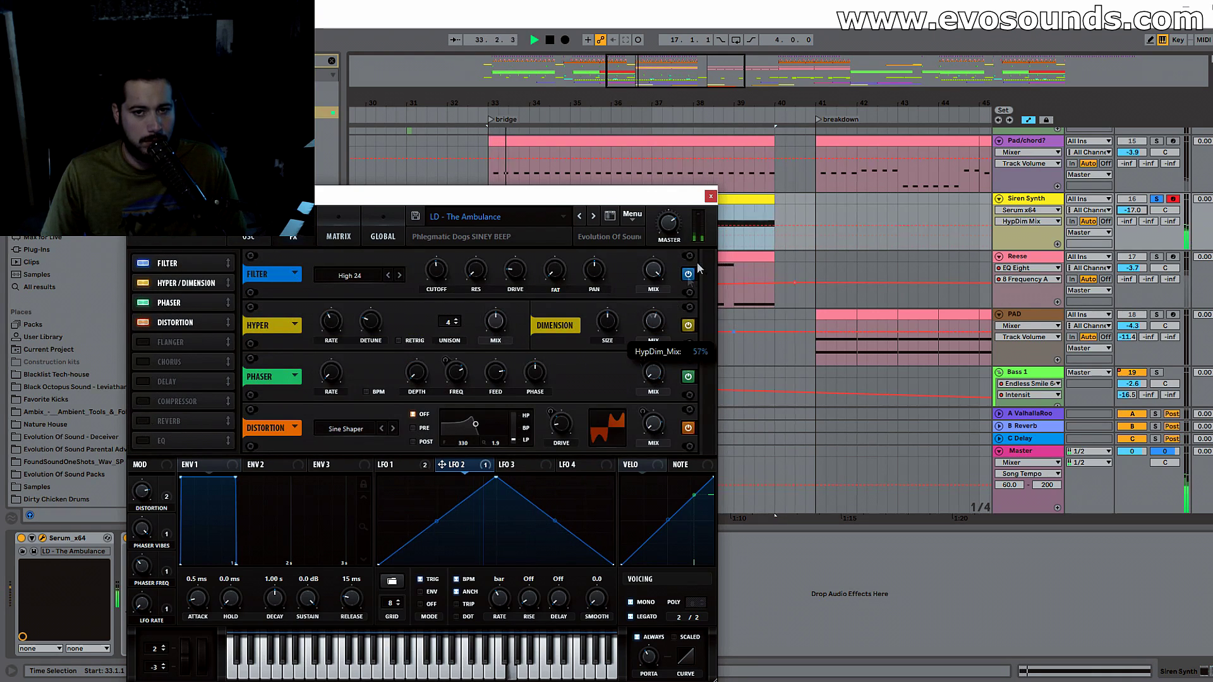
click(496, 320)
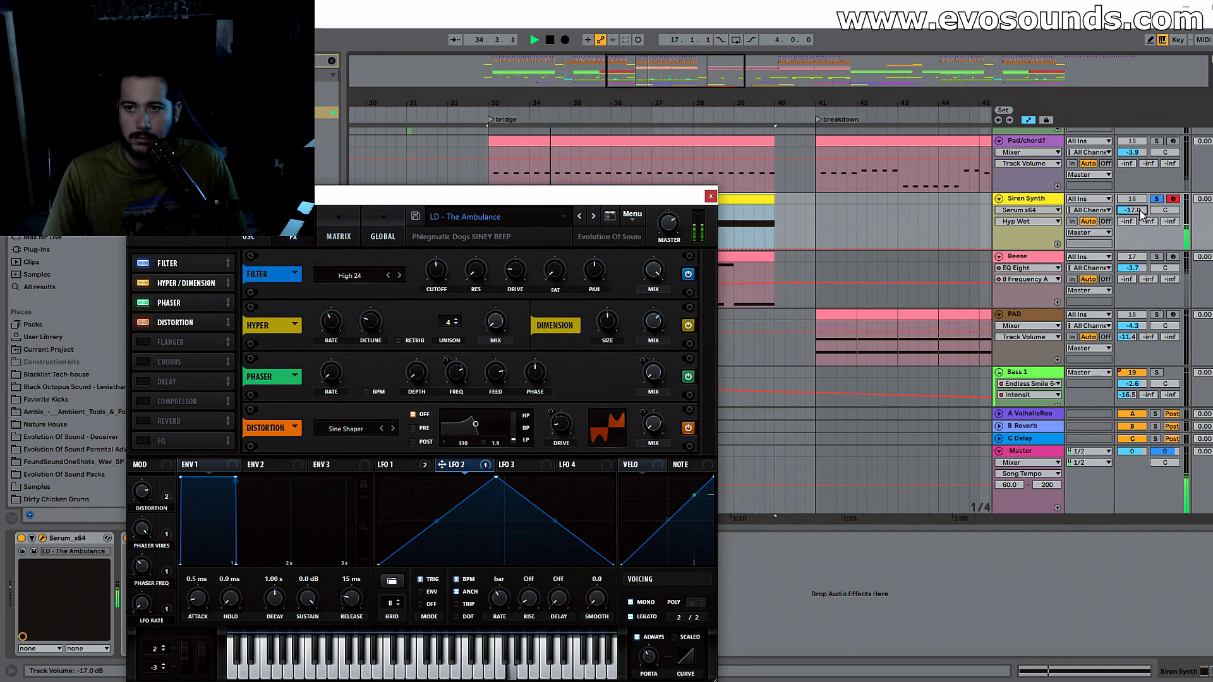
Step: Lower the Siren Synth track volume to -23.0 dB, unsolo the track to hear it in the mix and close the synth
drag(1139, 211, 1139, 221)
click(1157, 199)
key(space)
key(space)
click(710, 196)
Step: Play the arrangement from 31.3.1 into the bridge and look over the lower tracks
scroll(445, 334, up, 3)
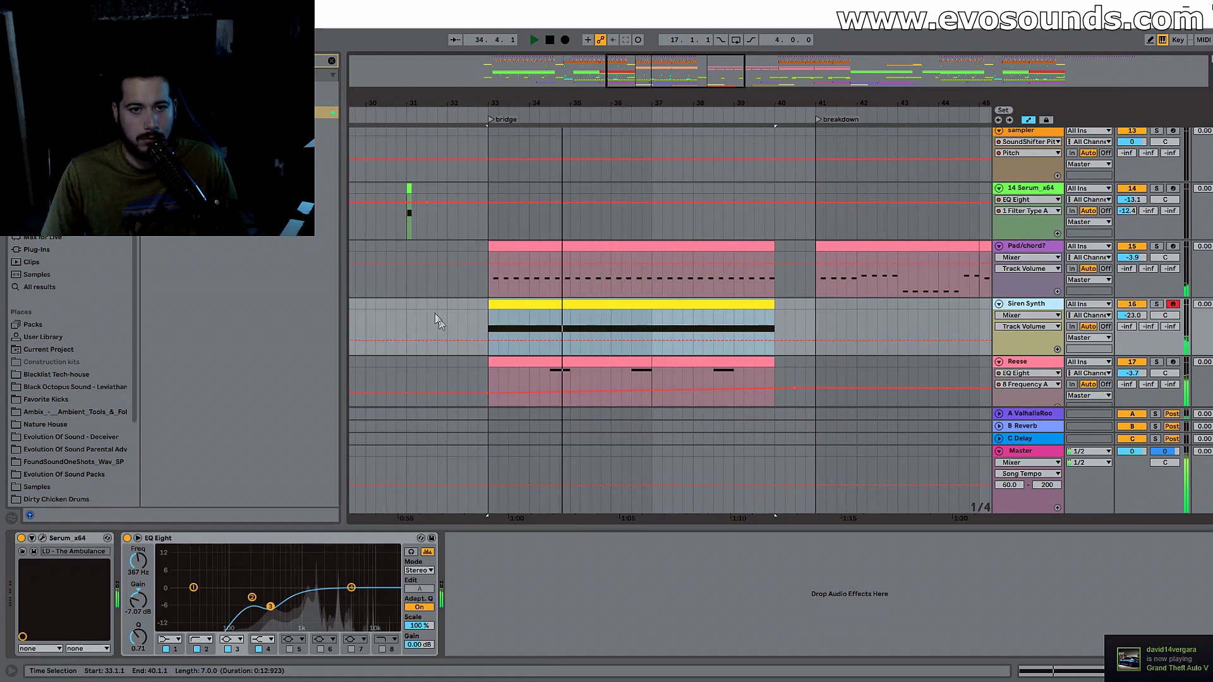
click(428, 331)
scroll(468, 319, down, 5)
scroll(483, 321, down, 2)
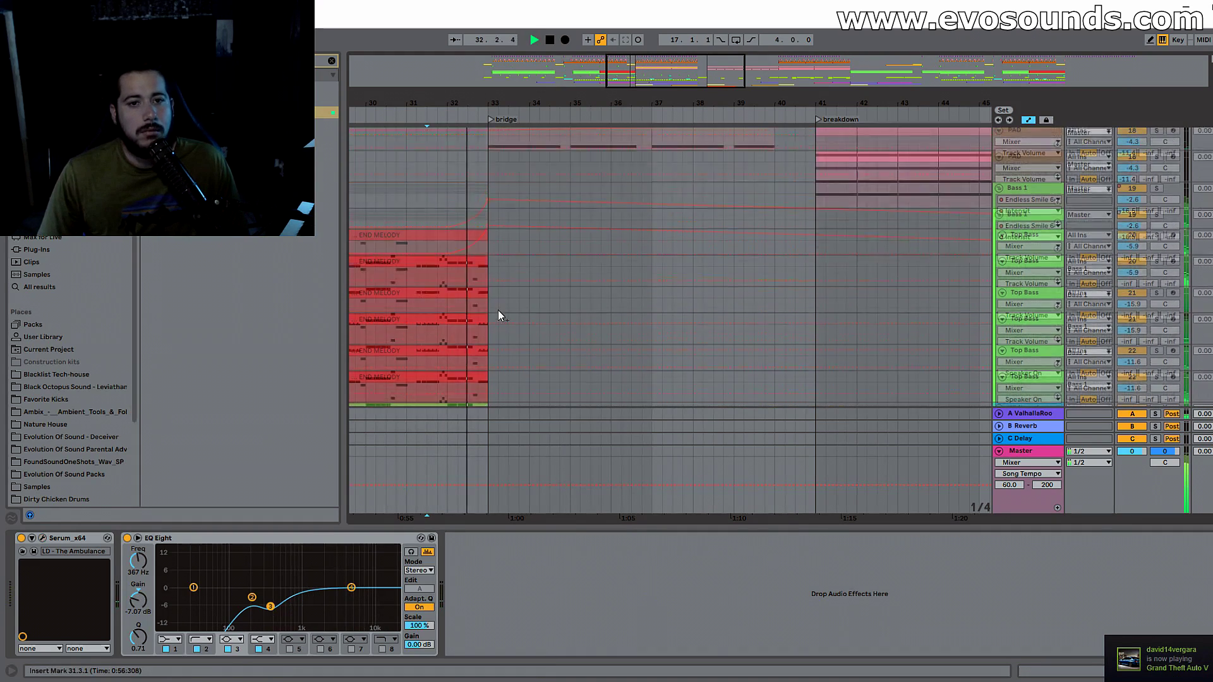
Step: Transpose the Siren Synth clip's note down two octaves to G2 and replay the bridge from 33.1.1
scroll(498, 309, up, 4)
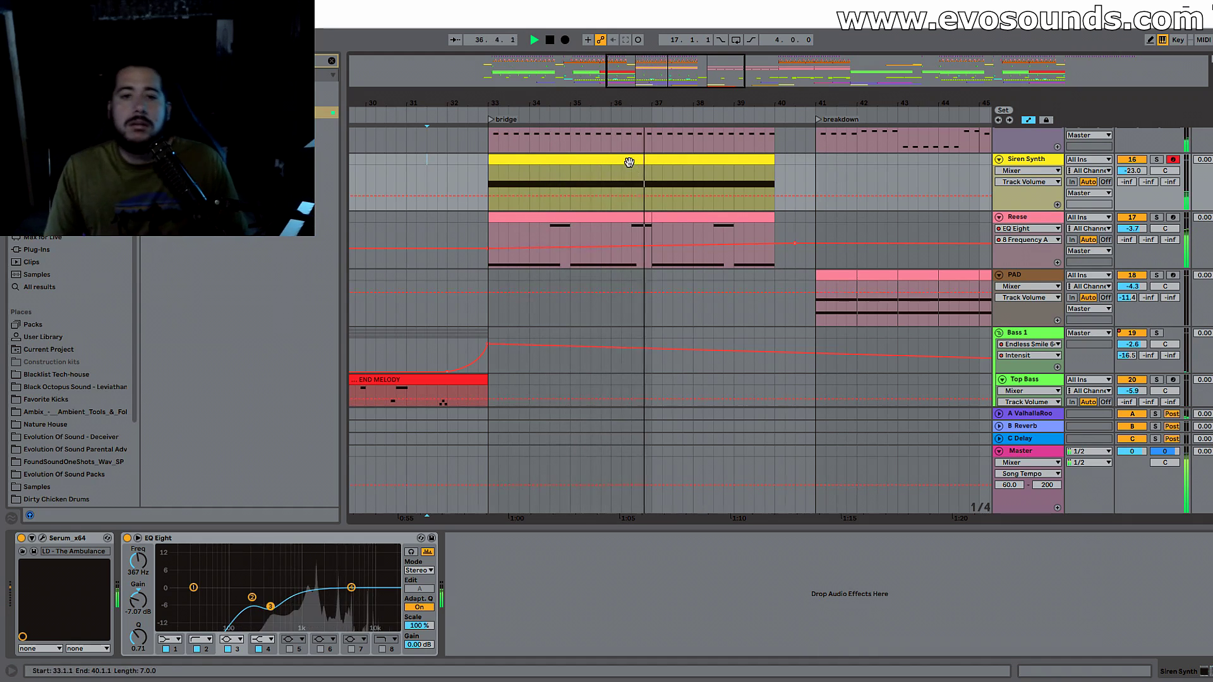
double_click(635, 203)
scroll(547, 513, up, 3)
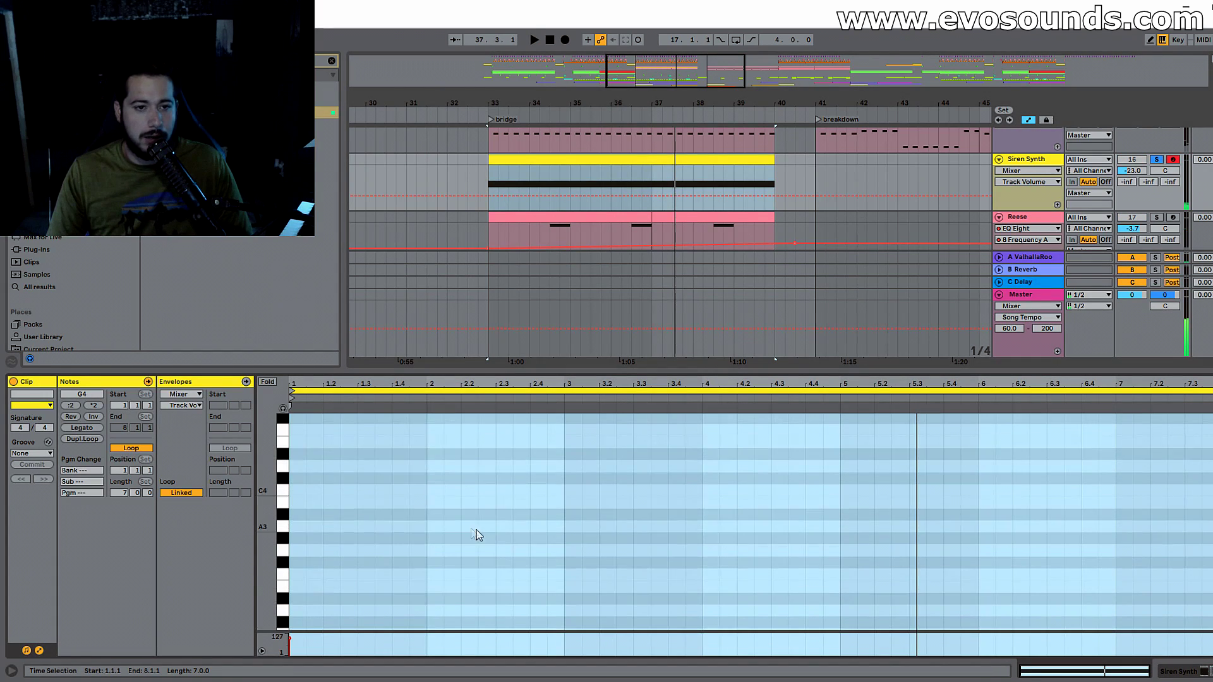
key(space)
click(427, 495)
key(shift+Down)
key(shift+Down)
key(space)
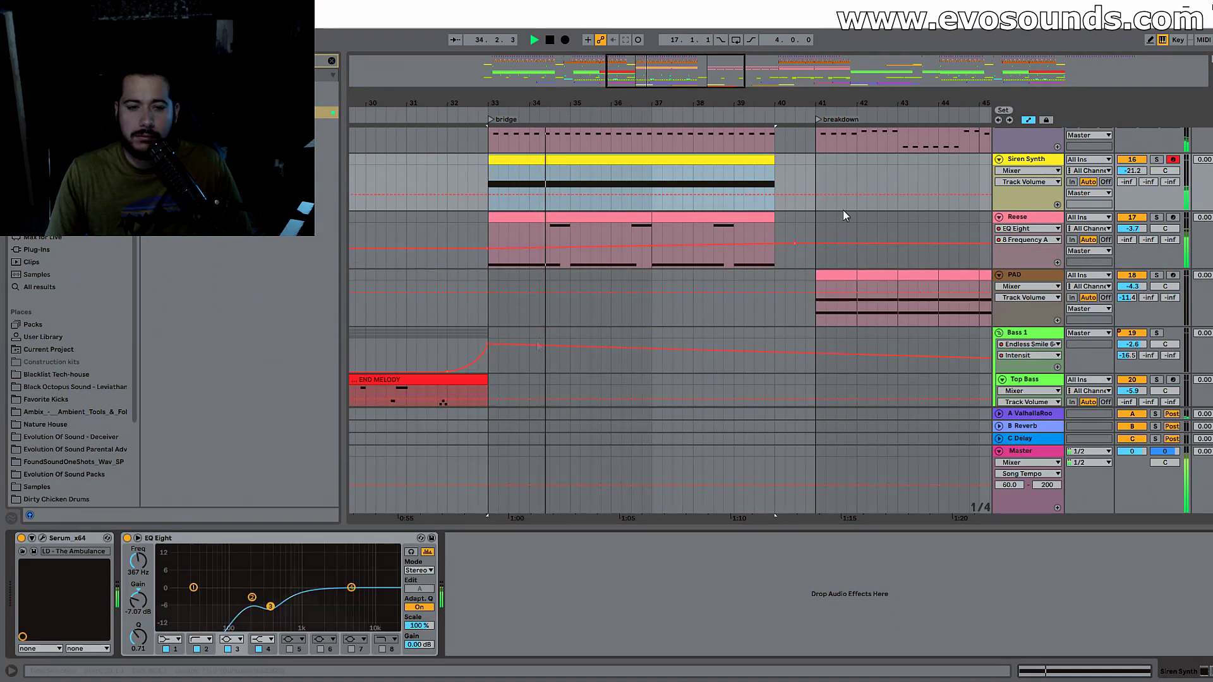
key(shift+Tab)
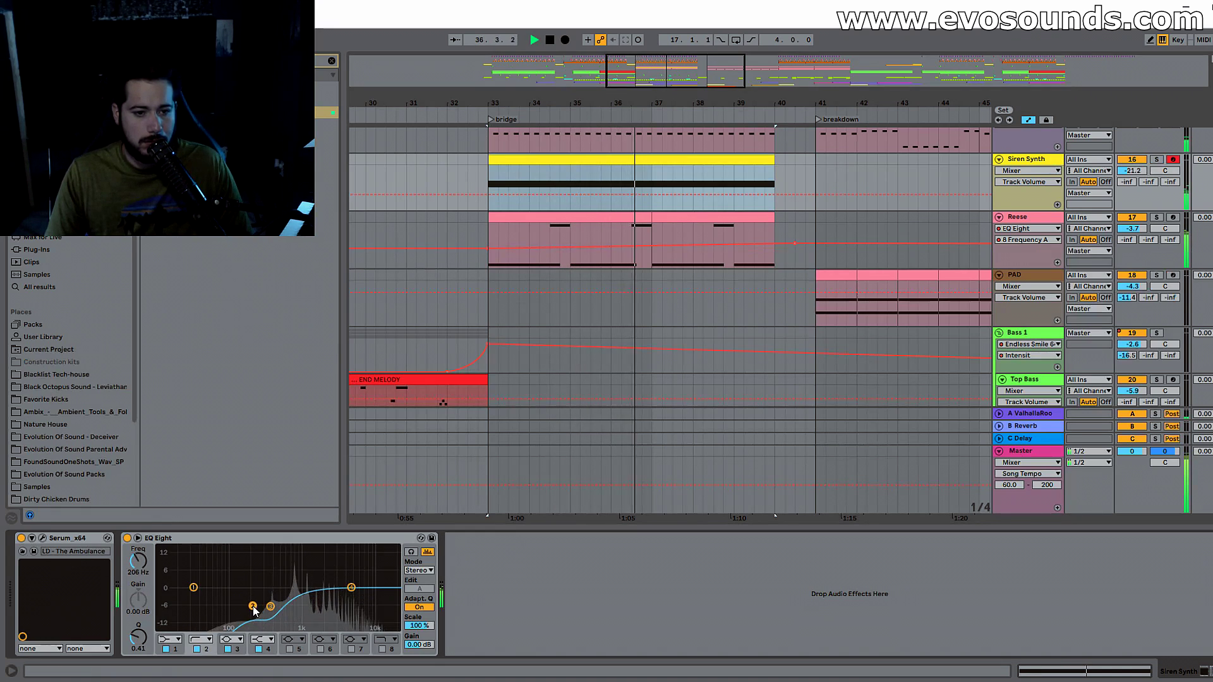
Step: Solo the Siren Synth and remove all modulators from oscillator A's octave in Serum
click(1156, 160)
click(42, 538)
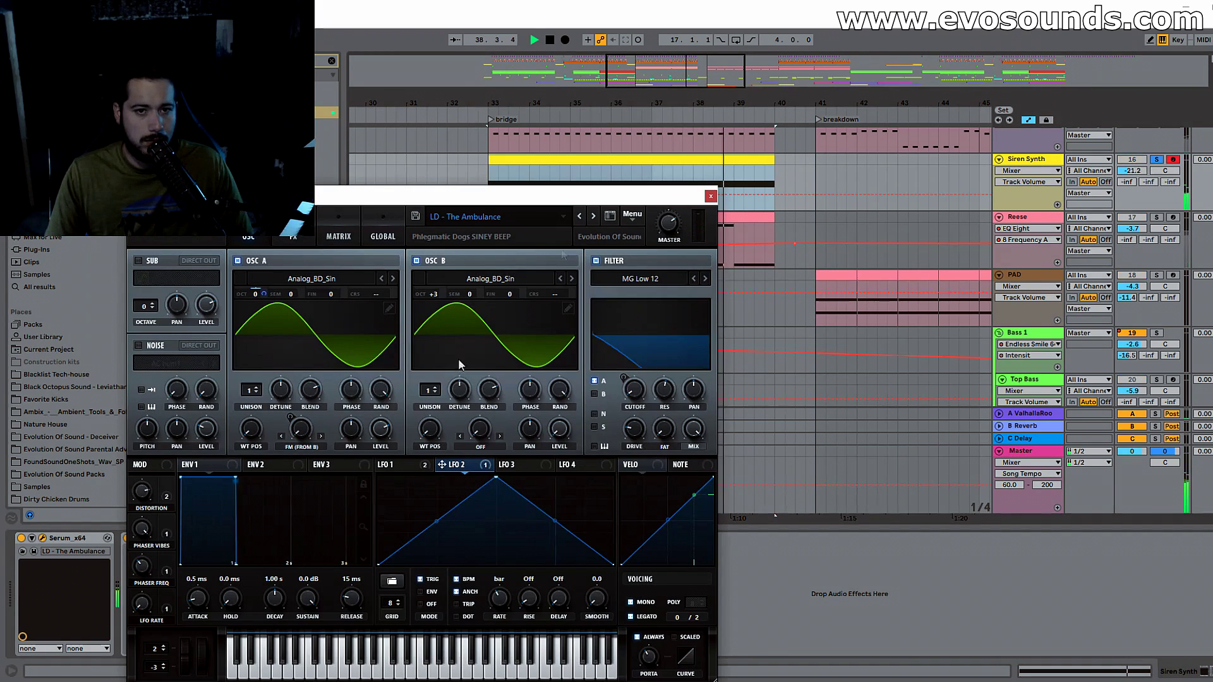
right_click(270, 300)
click(366, 317)
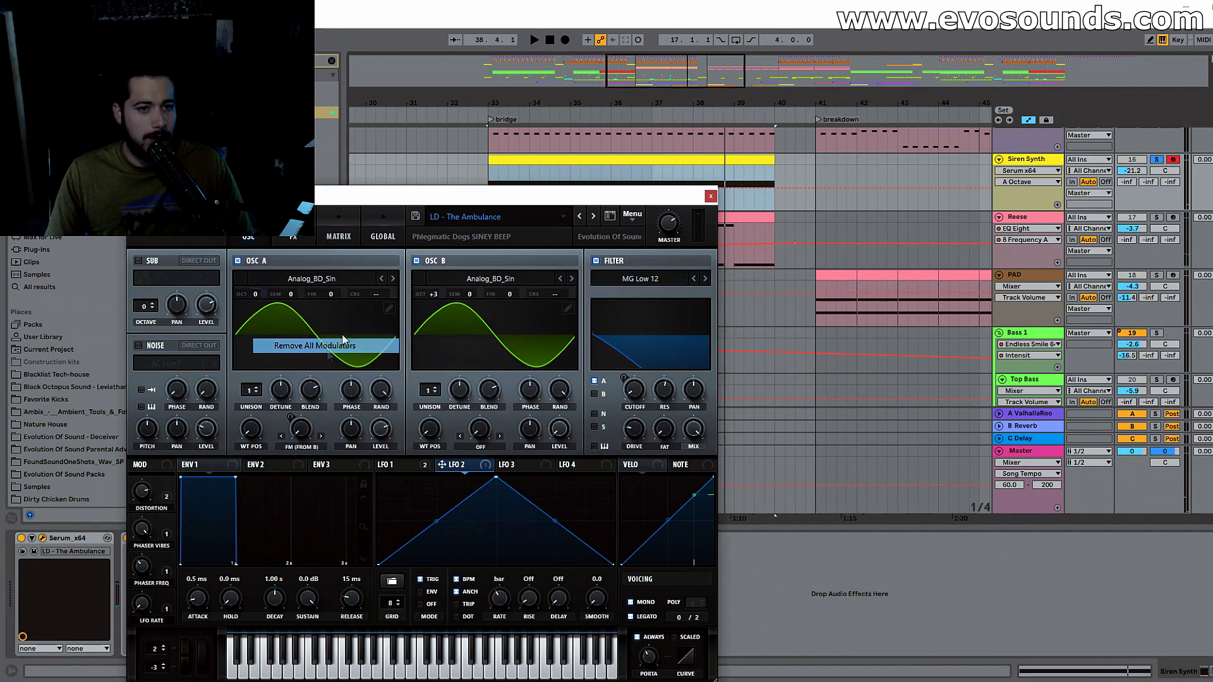
drag(254, 293, 254, 295)
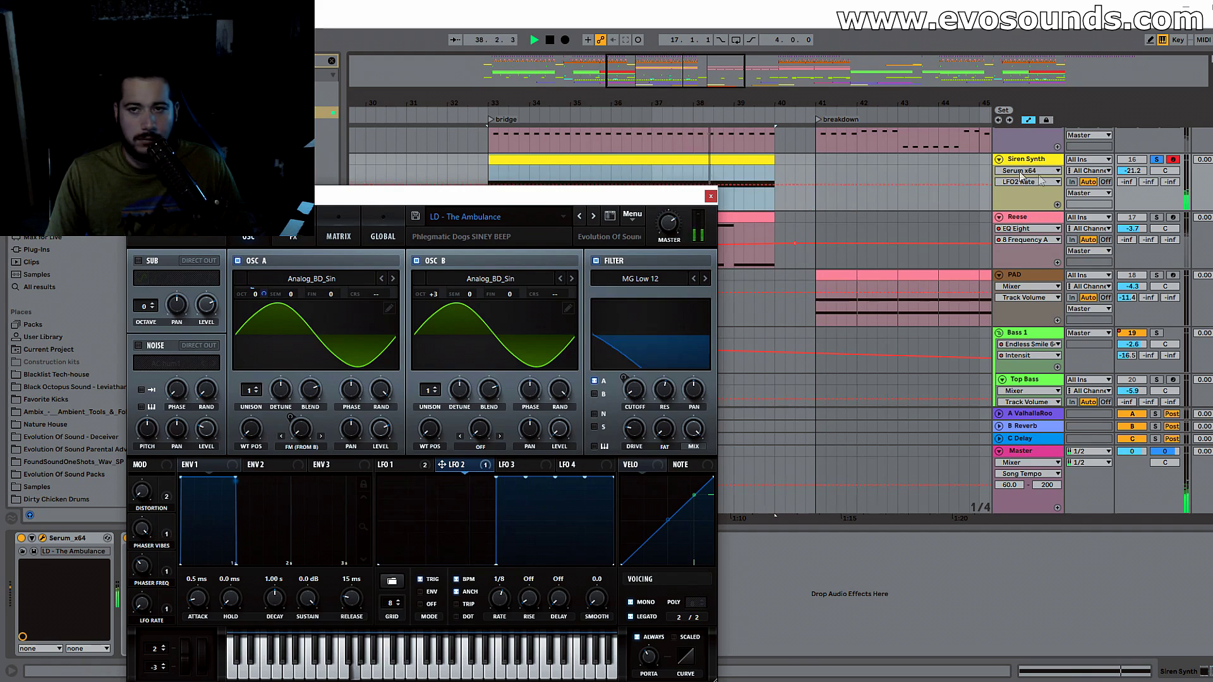
Step: Raise the Siren Synth track volume to -16.2 dB and set the LFO 2 amount on oscillator A's octave to 32
drag(1131, 171, 1132, 163)
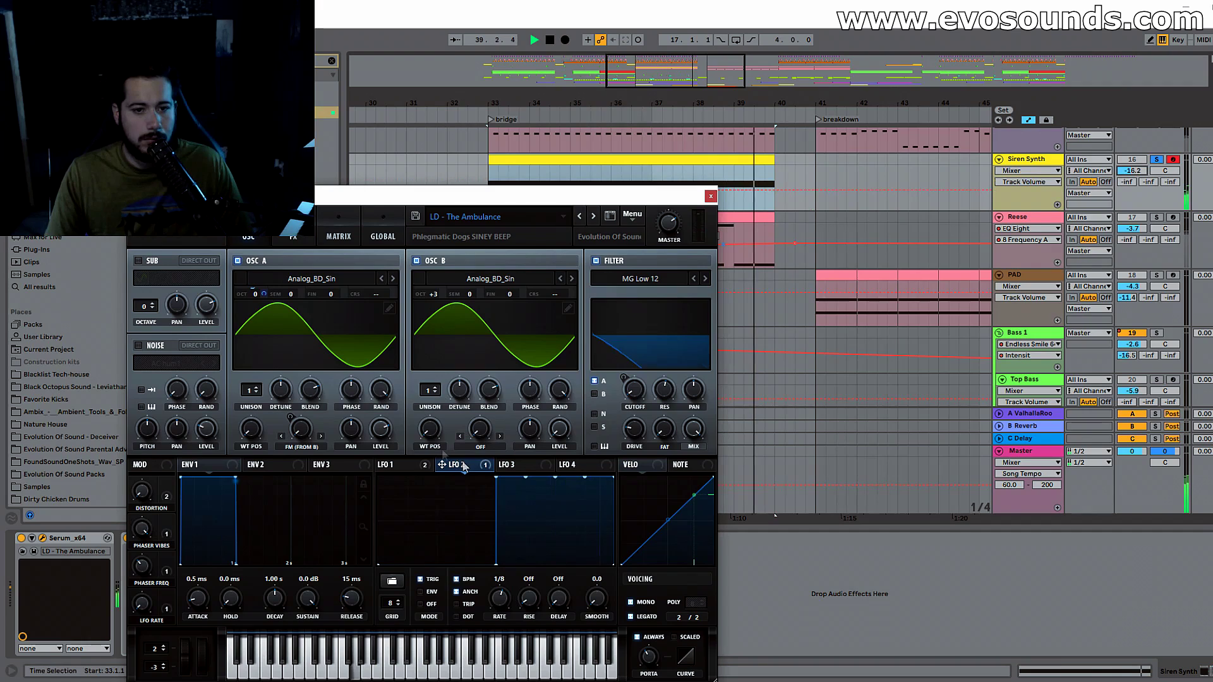
click(265, 295)
key(space)
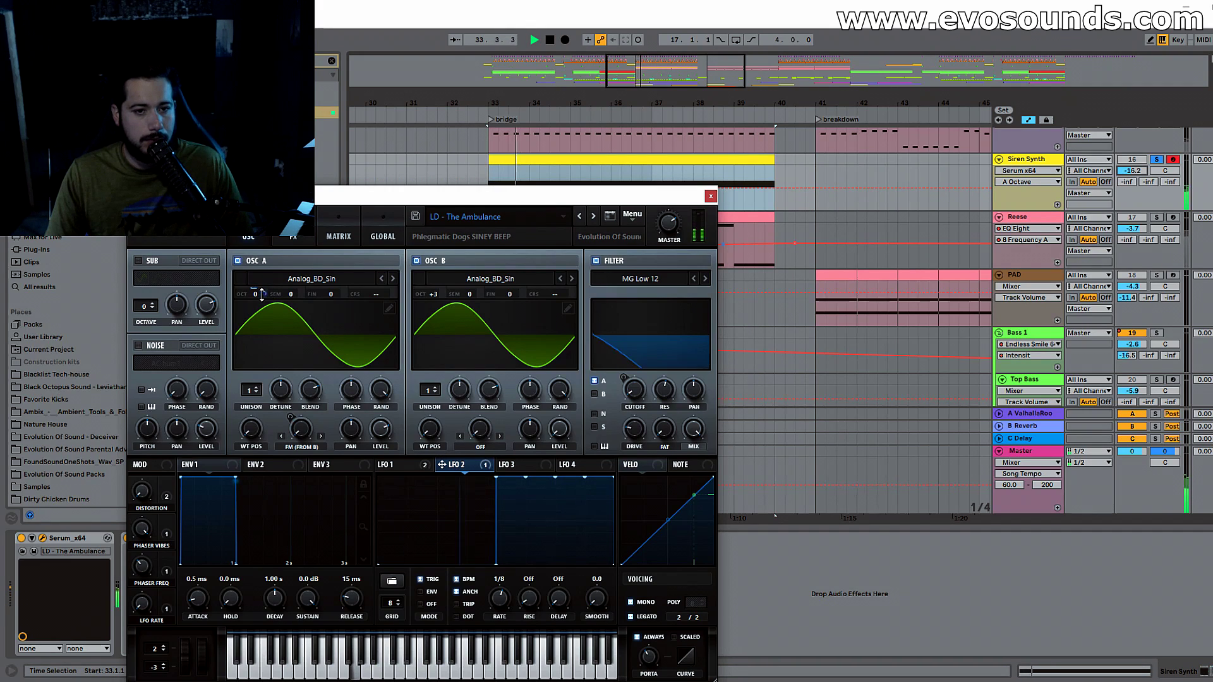
drag(265, 294, 274, 281)
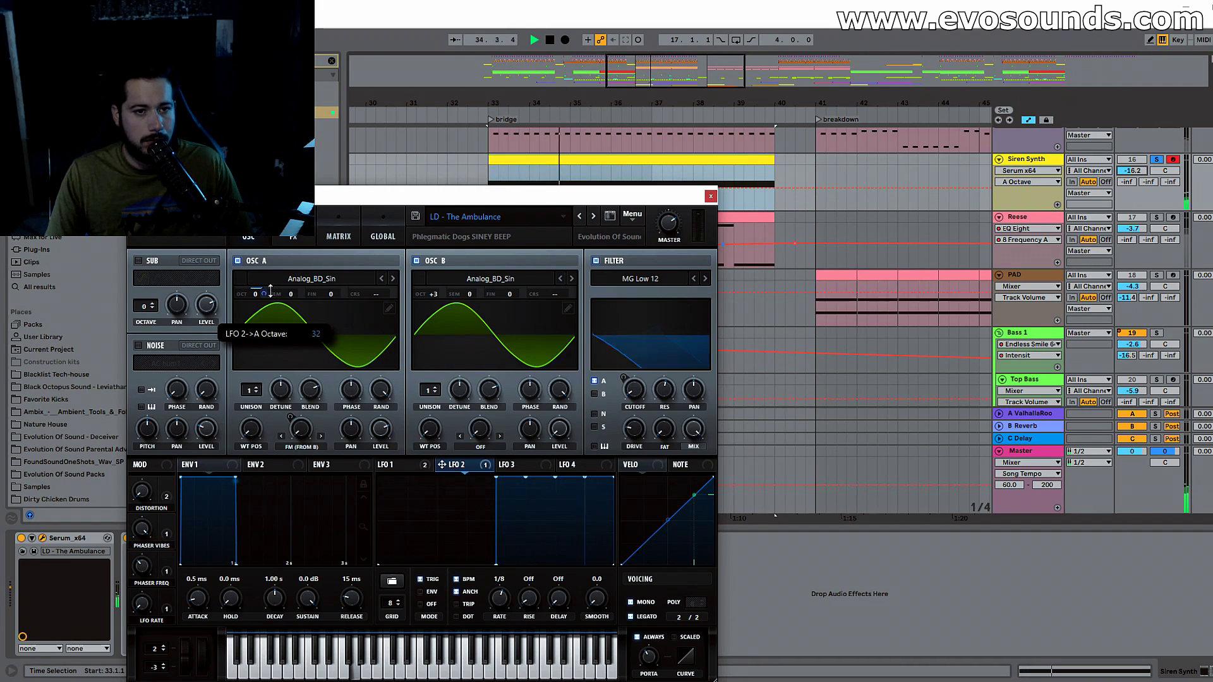
Step: Unsolo the Siren Synth, set its track volume to -13.2 dB and replay the bridge in the mix
click(1157, 159)
key(space)
key(space)
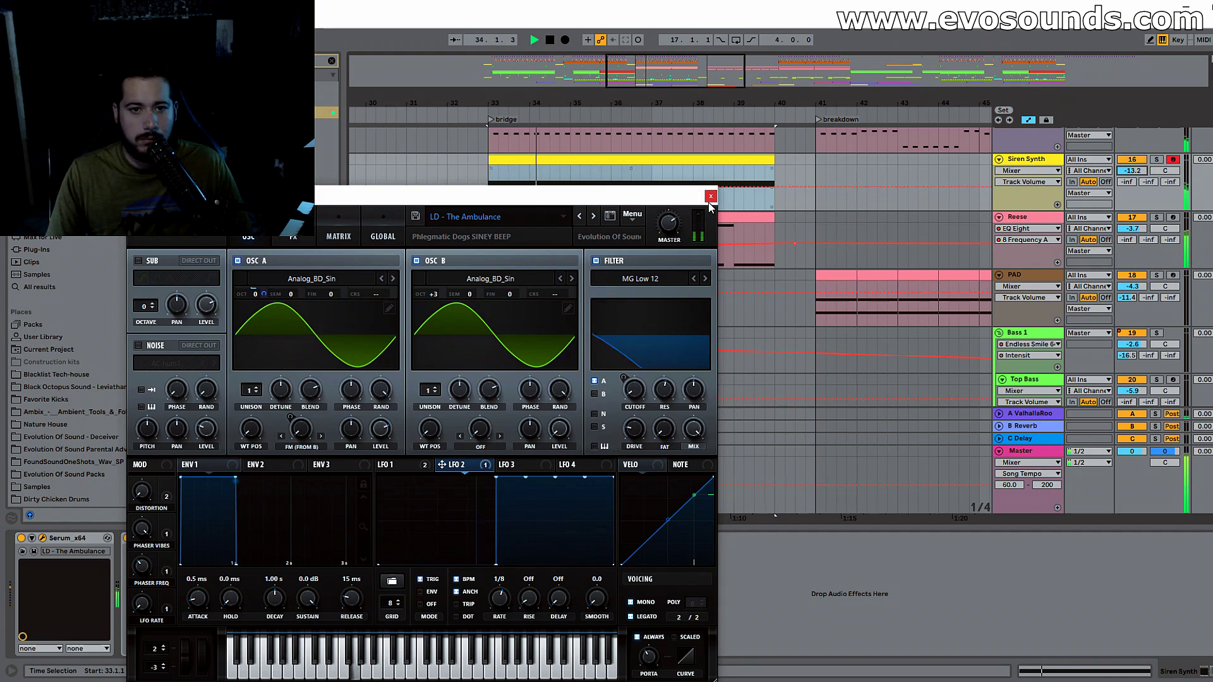
click(402, 466)
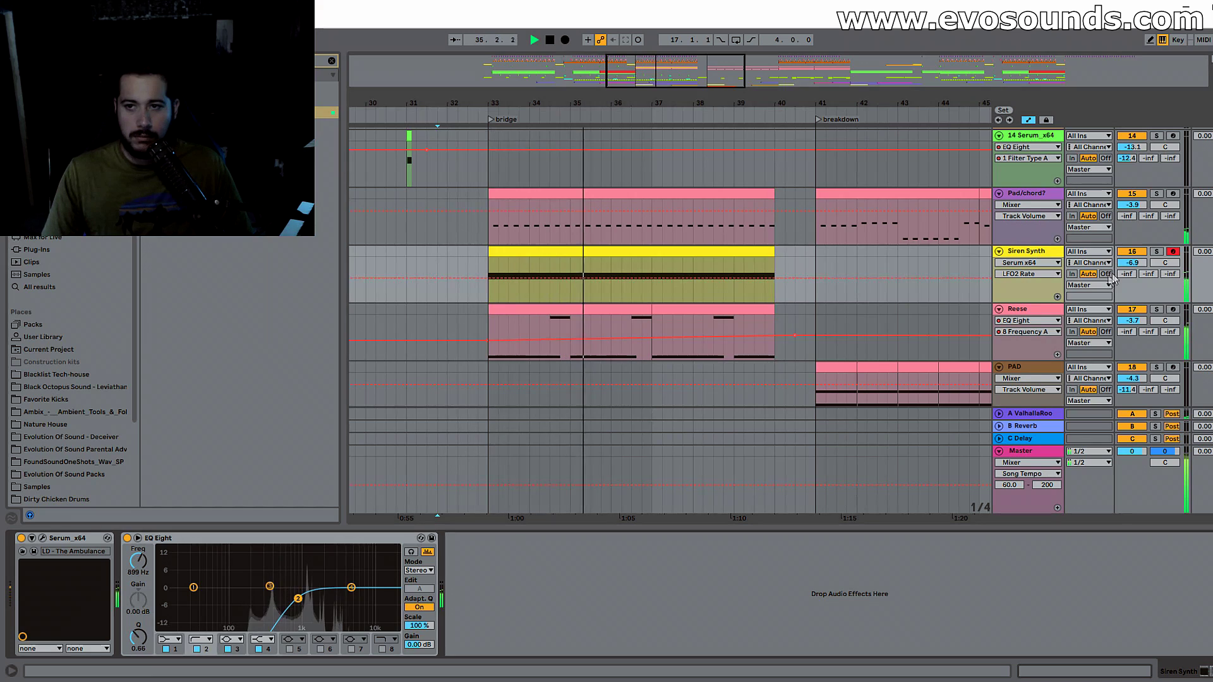
Step: Solo the Siren Synth, add the Wider plug-in after EQ Eight and set its width to 200%
click(1157, 252)
key(space)
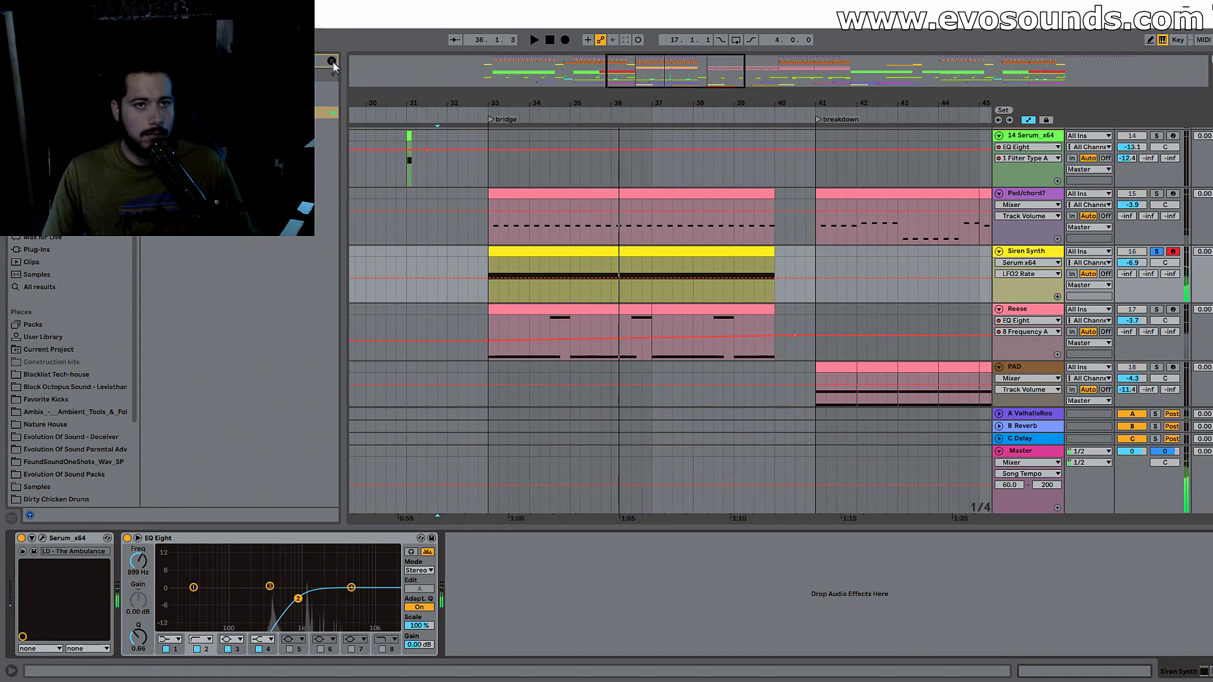
click(332, 60)
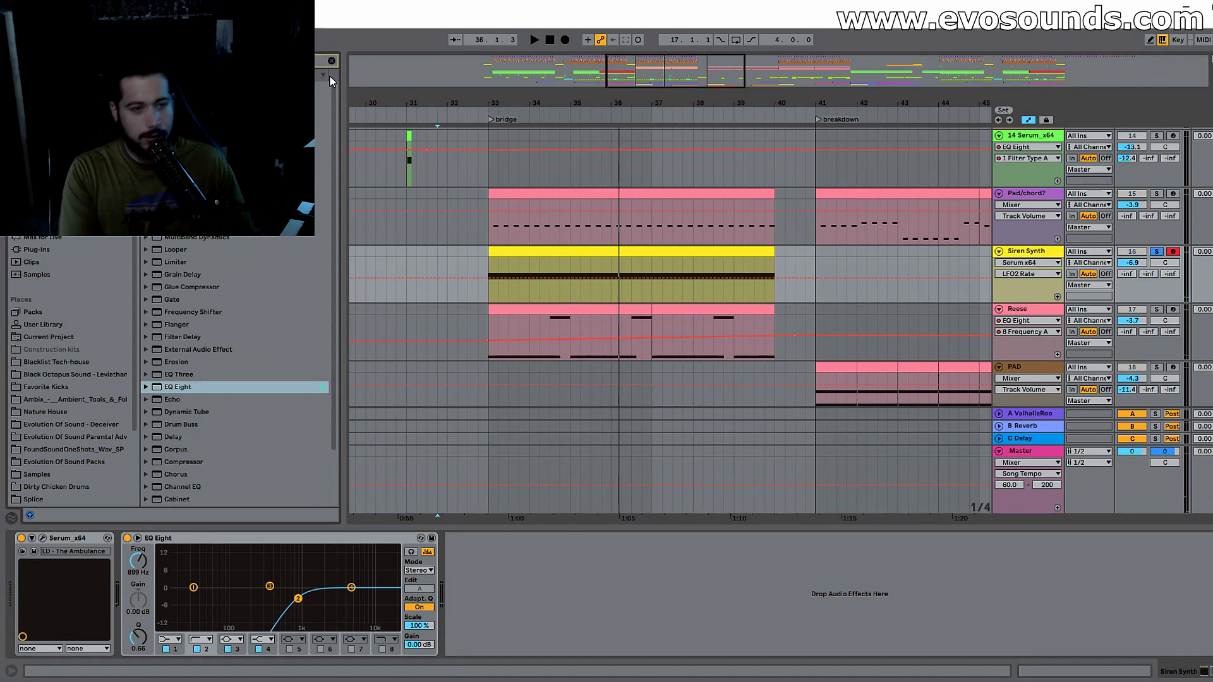
text(s)
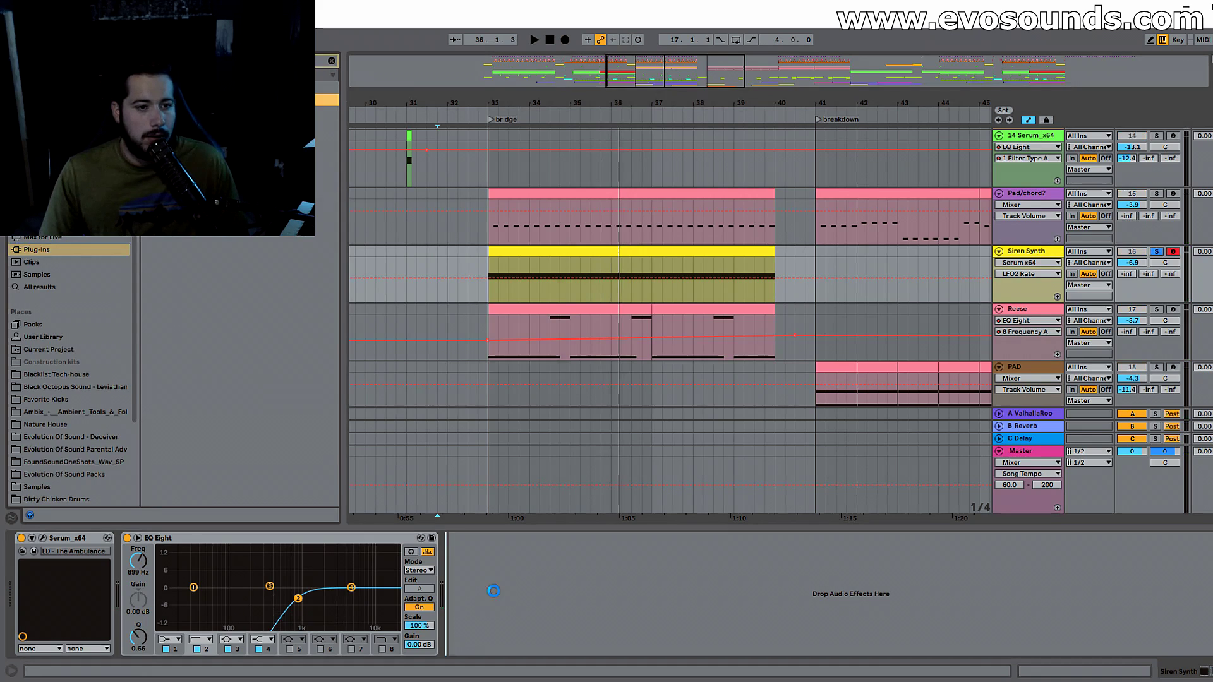
key(space)
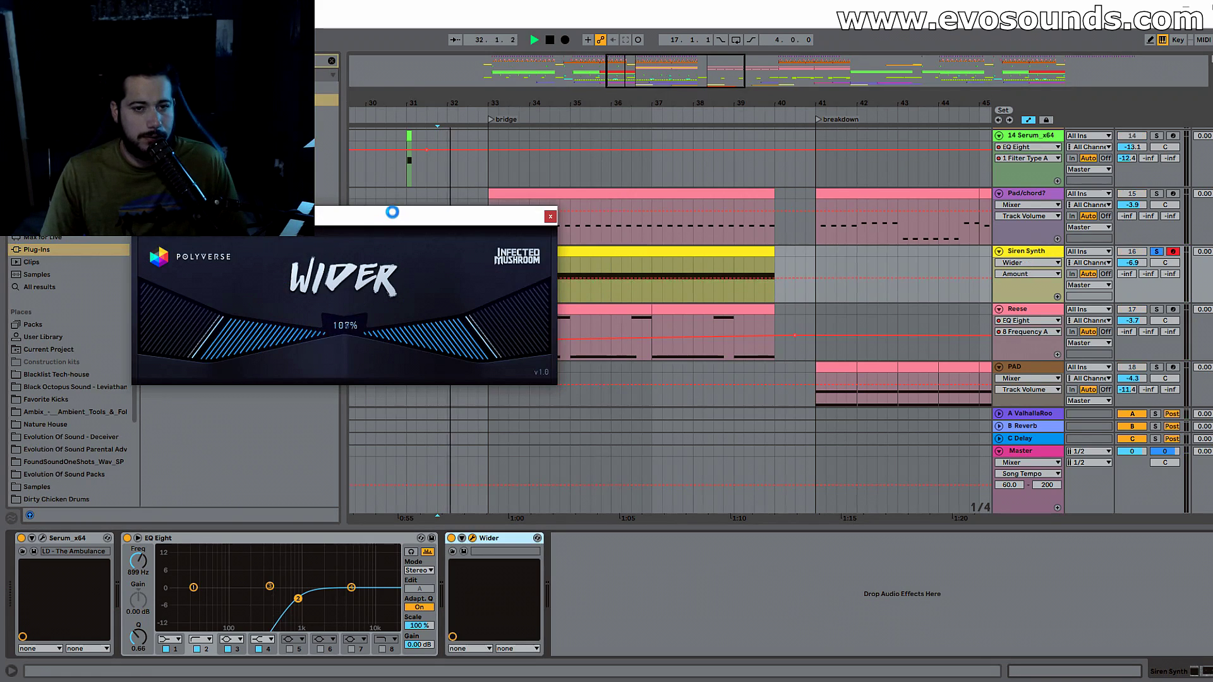
click(612, 252)
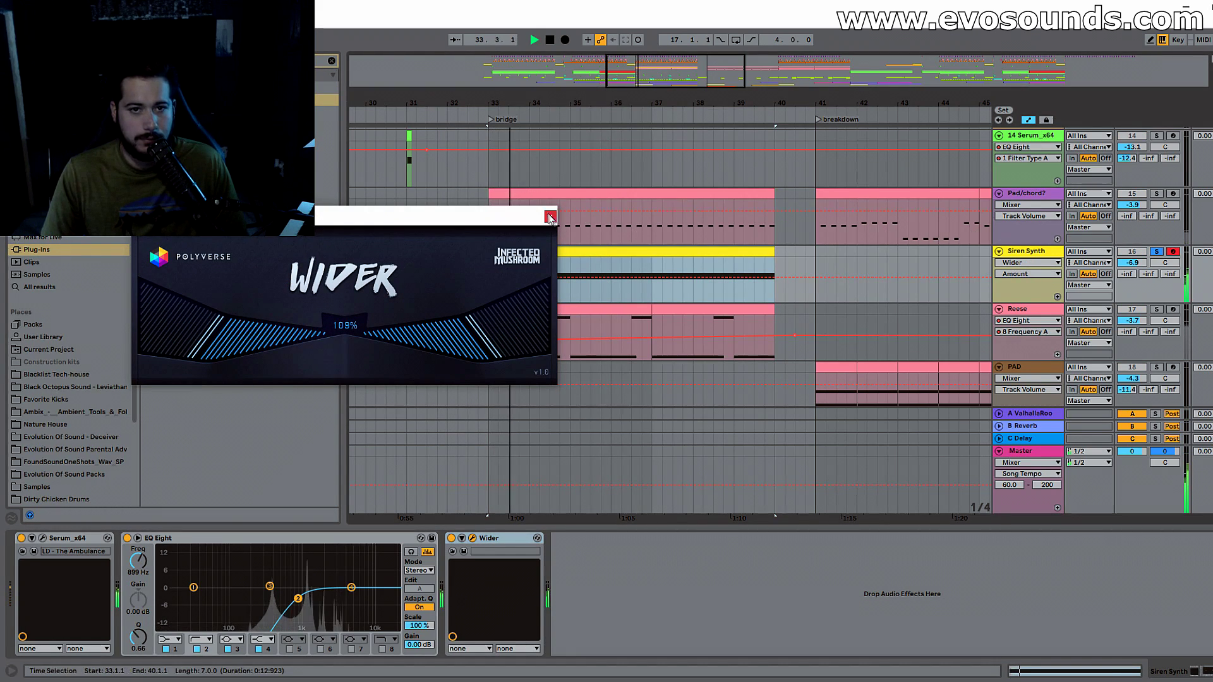
drag(393, 310, 986, 289)
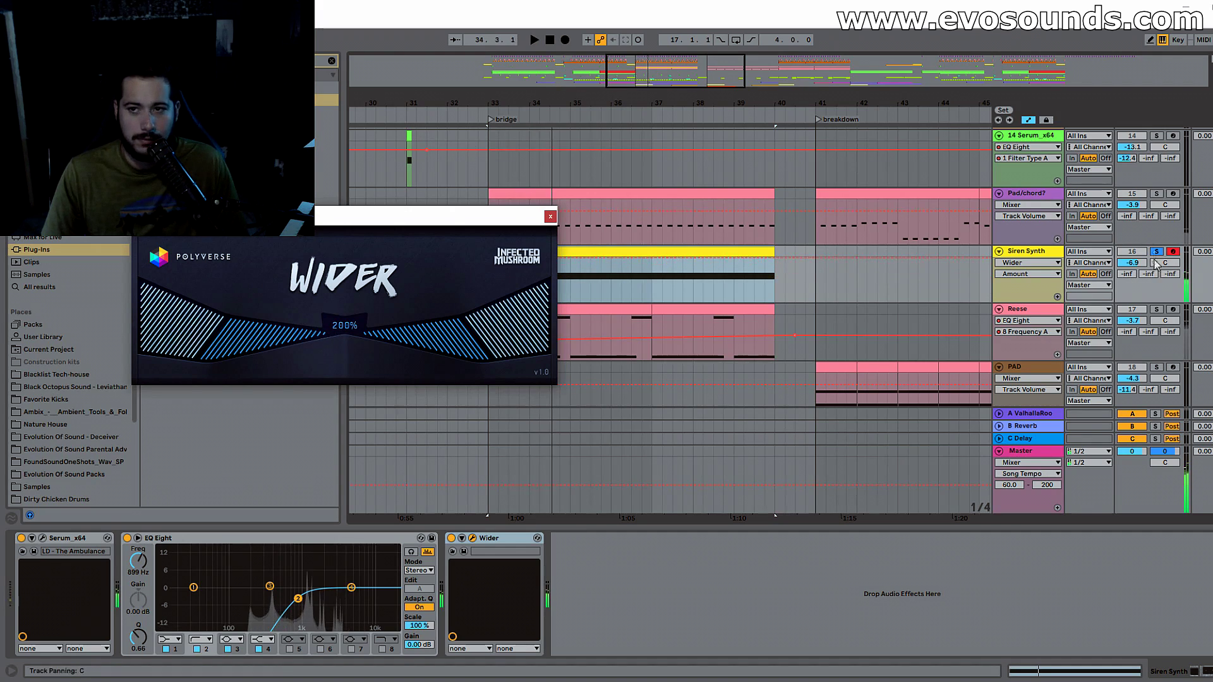
Step: Turn off Serum's Hyper/Dimension effect and lower the Siren Synth track volume to -10.5 dB
click(43, 539)
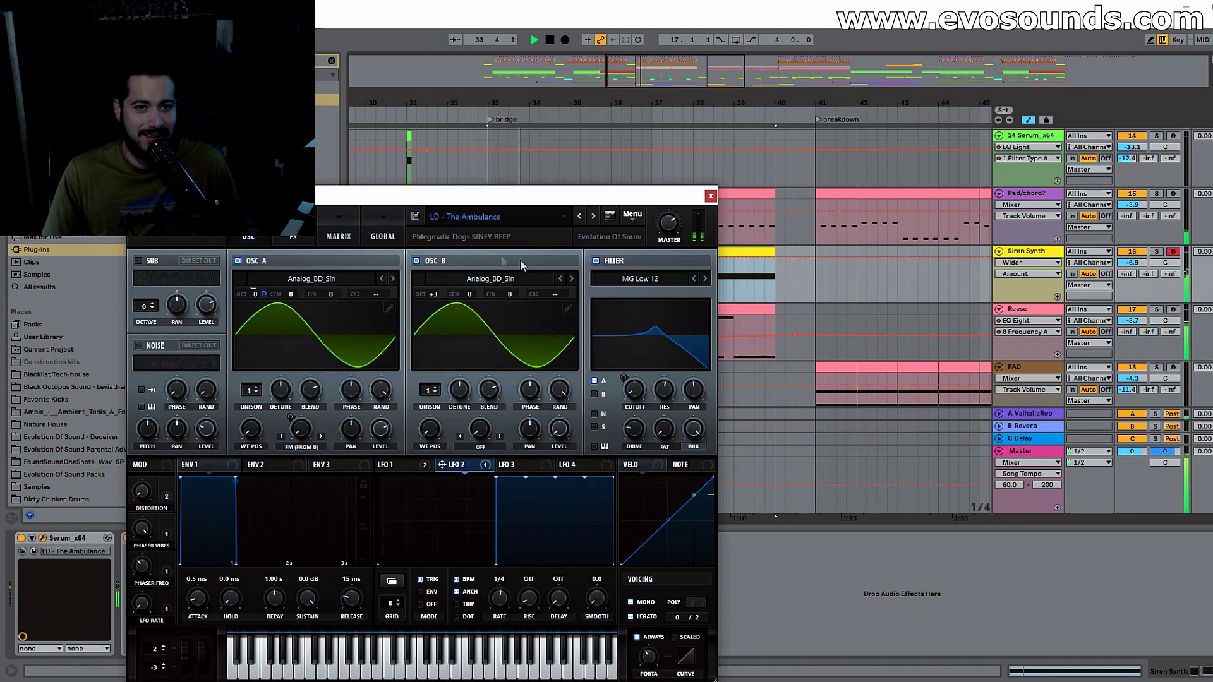
click(145, 286)
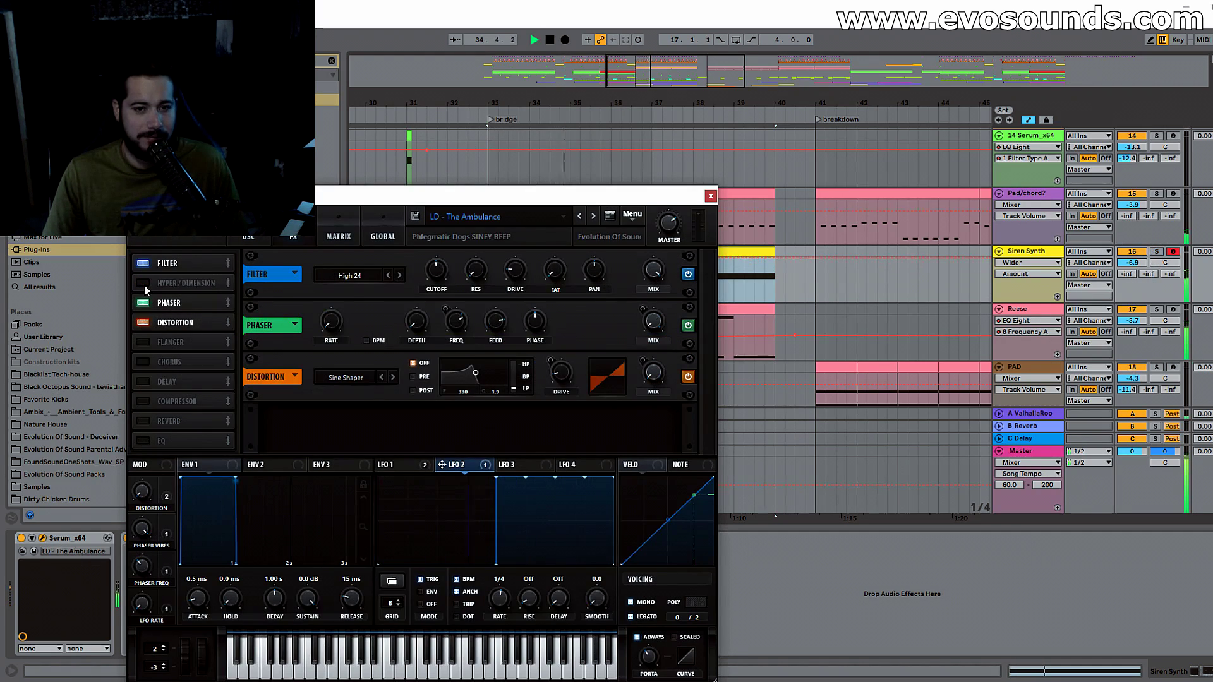
click(711, 197)
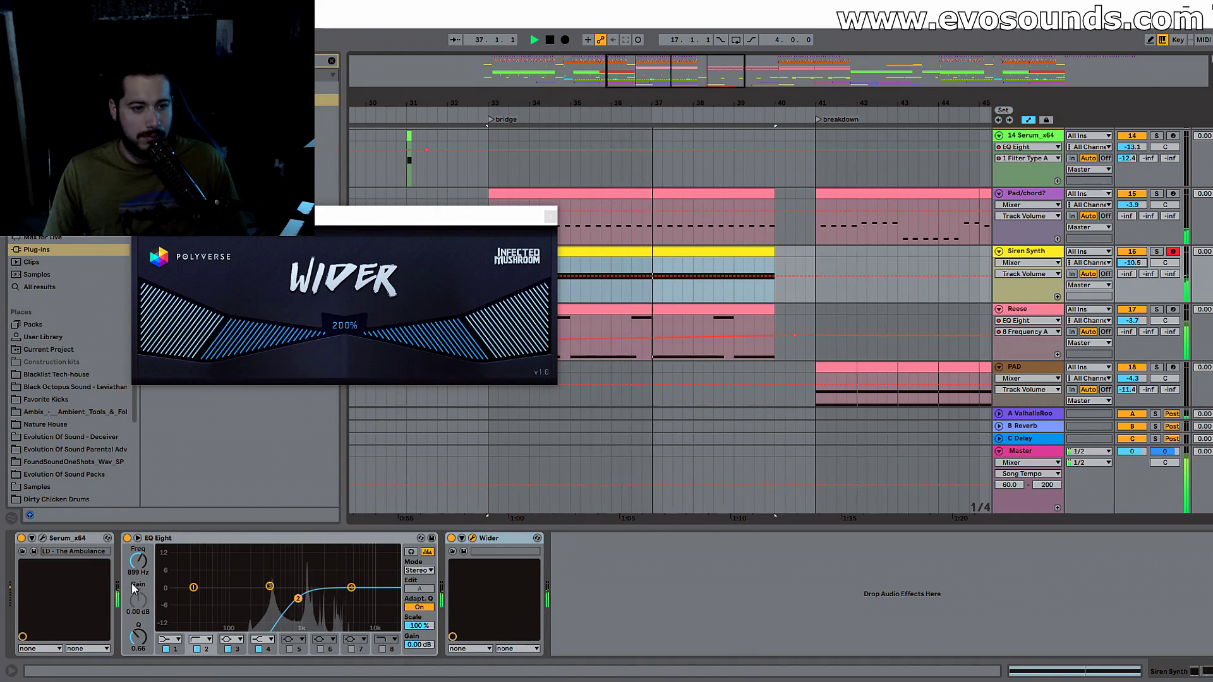
click(550, 216)
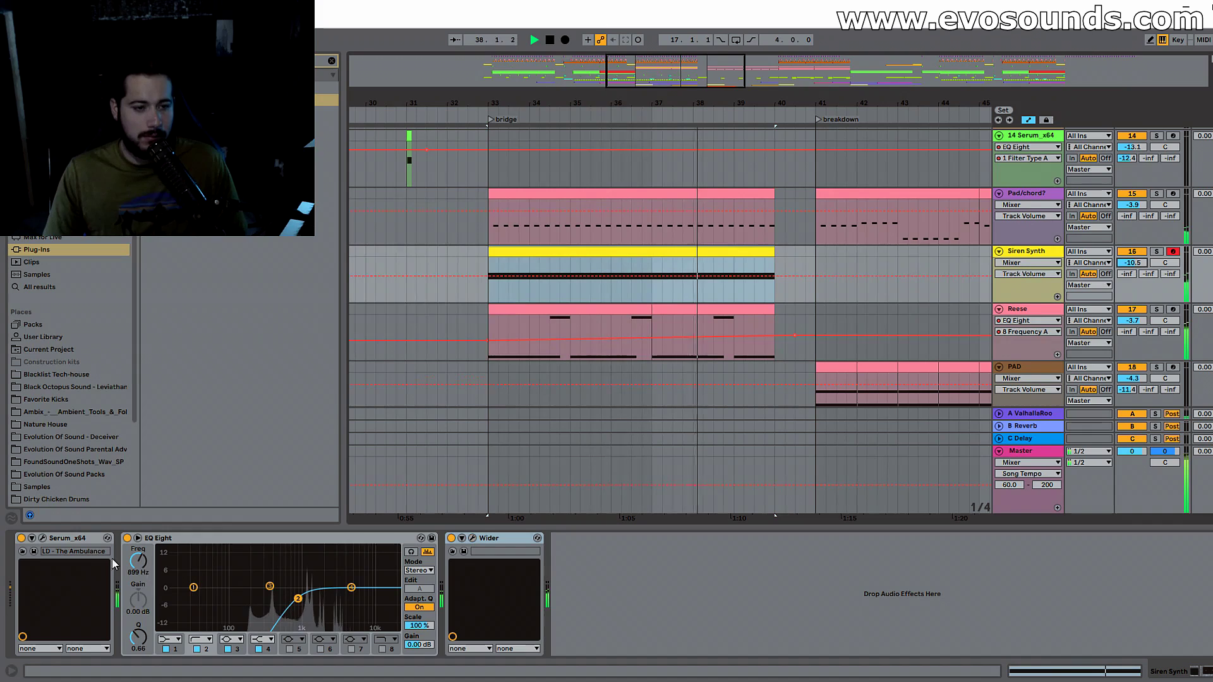
click(43, 538)
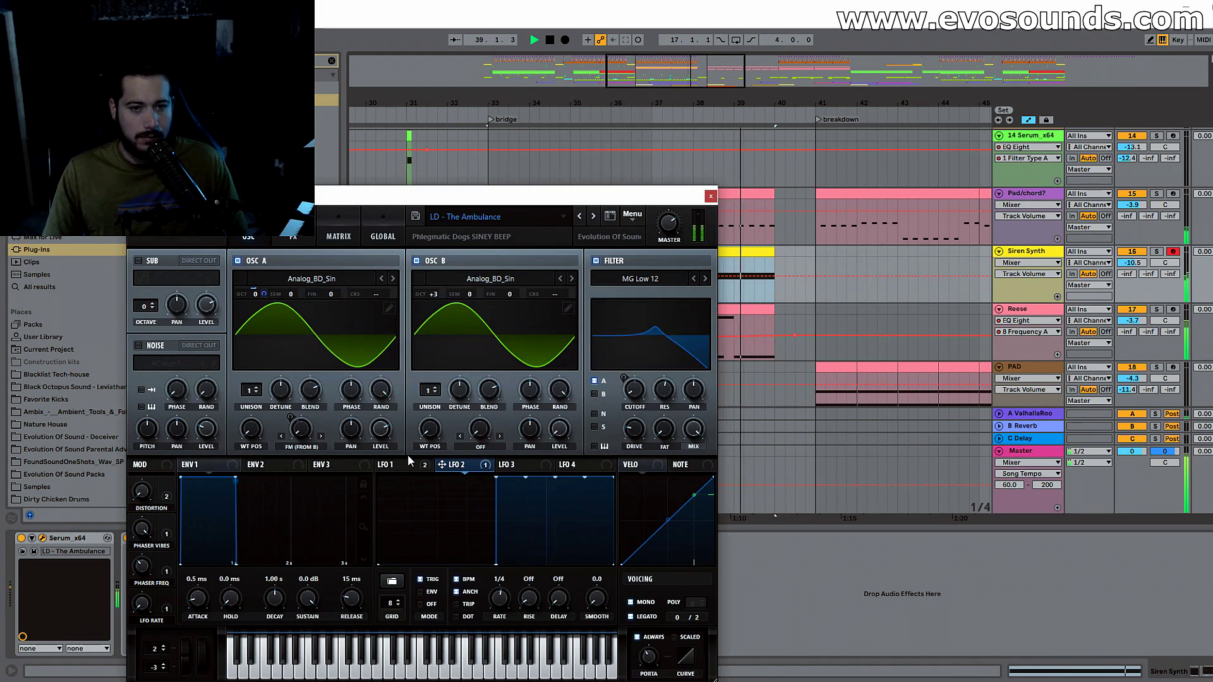
click(710, 196)
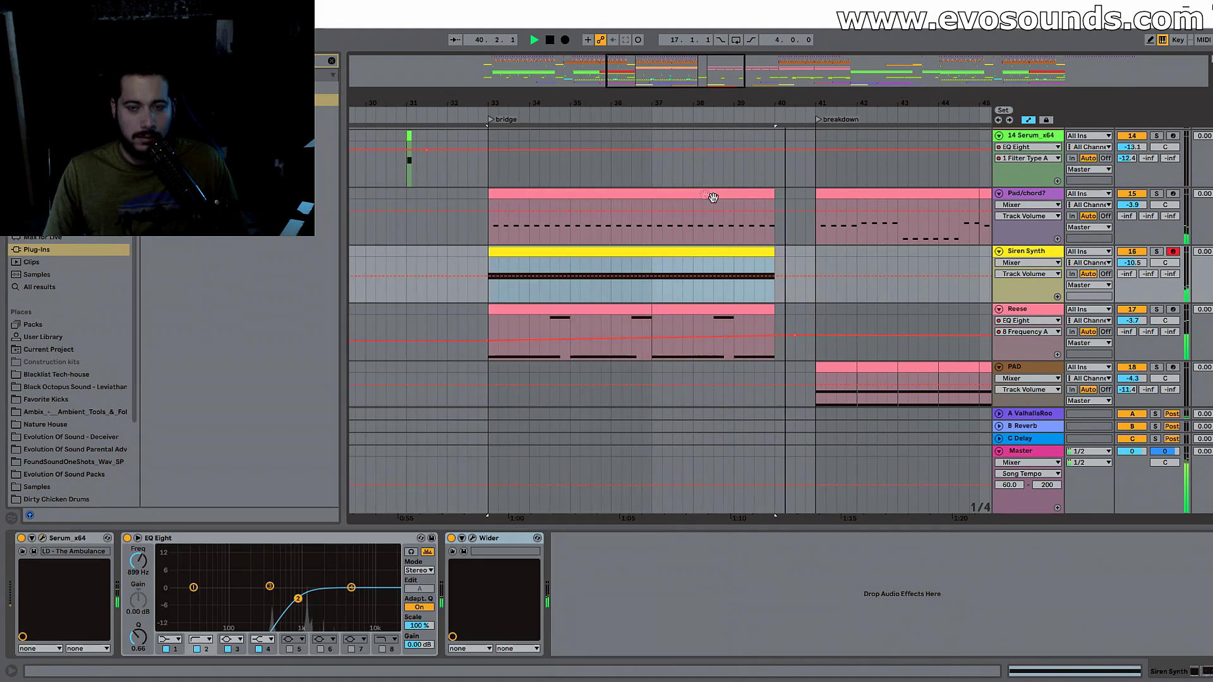
Step: Paste a copy of the siren clip at the start of the breakdown, 41.1.1
click(818, 262)
key(ctrl+v)
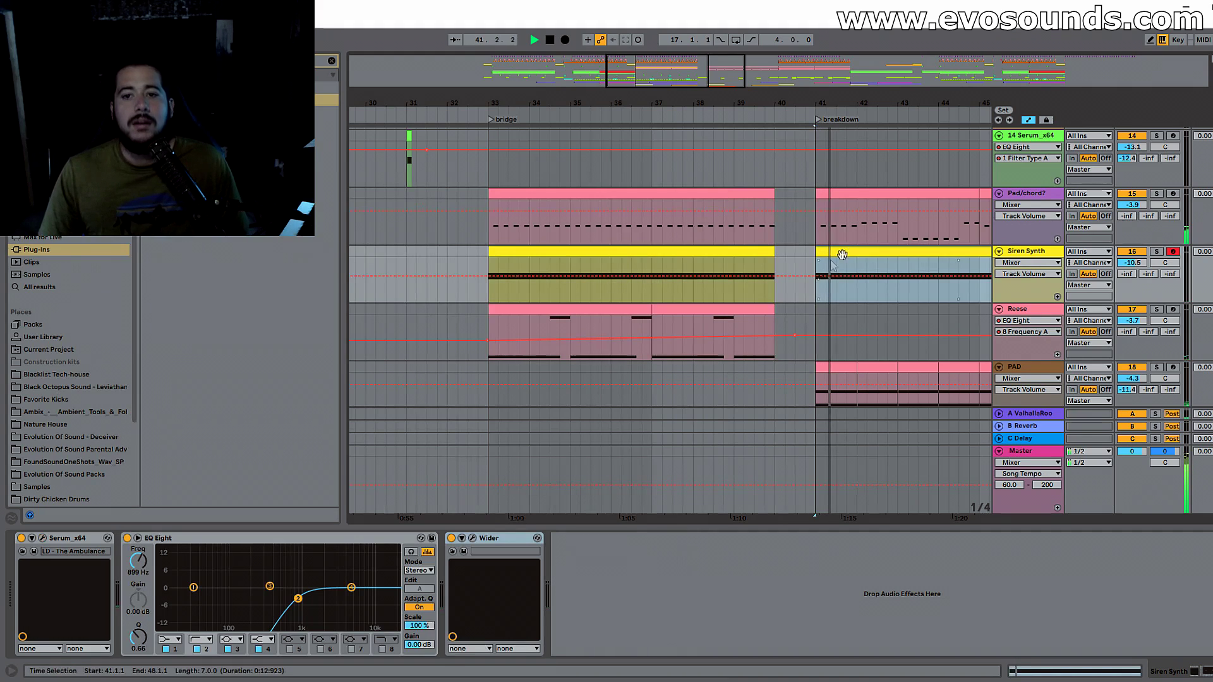
scroll(840, 252, right, 3)
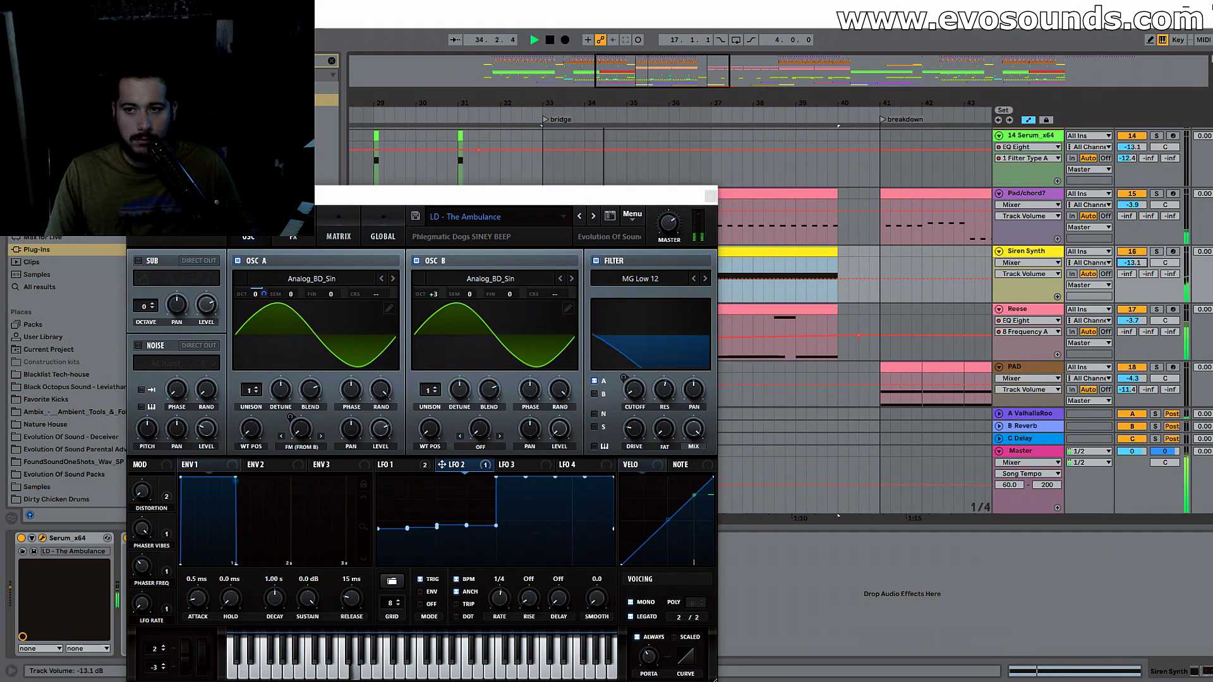
Step: Draw rising steps into LFO 2's shape and set LFO 1's rate to 1/16
shift+click(510, 499)
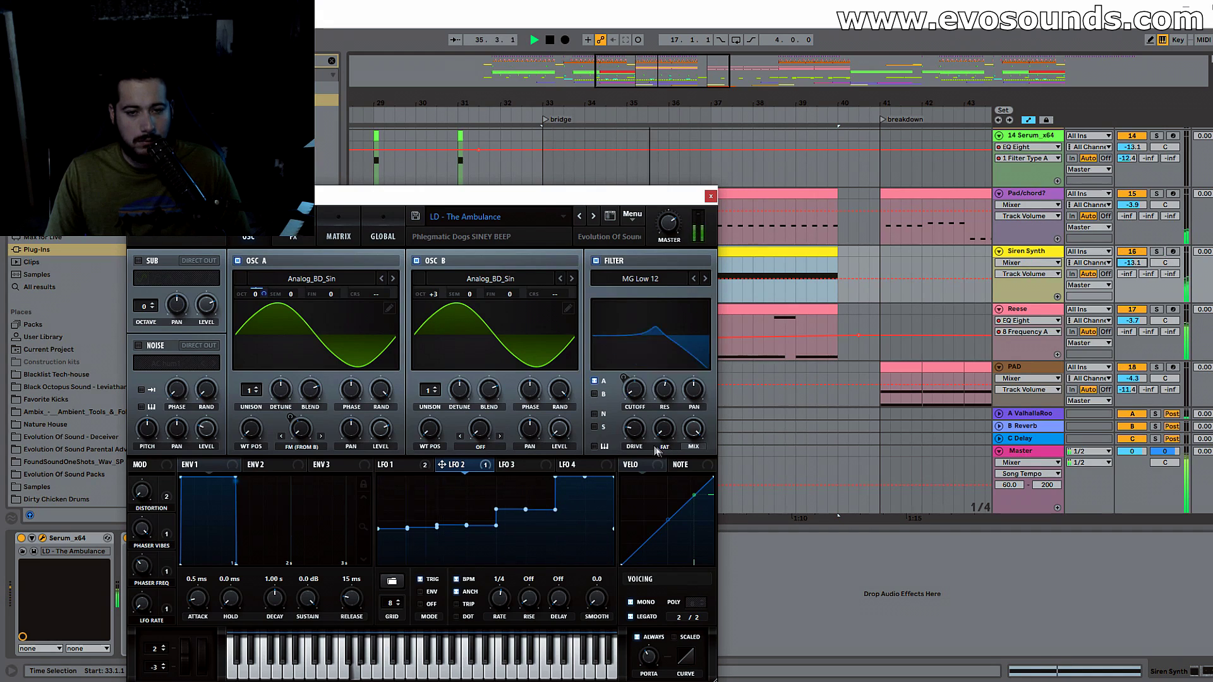
click(396, 465)
drag(507, 594, 510, 597)
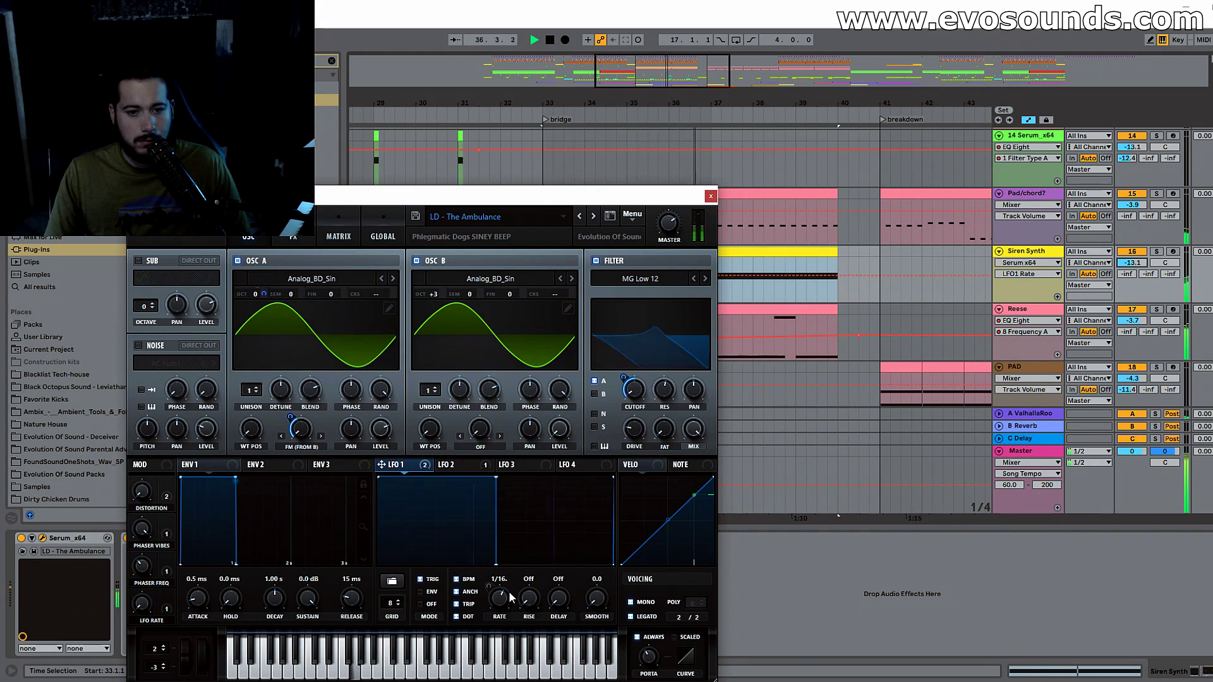
Step: Raise the Siren Synth track volume to -12.0 dB and adjust LFO 2's rate while replaying the bridge
drag(1132, 263, 1132, 256)
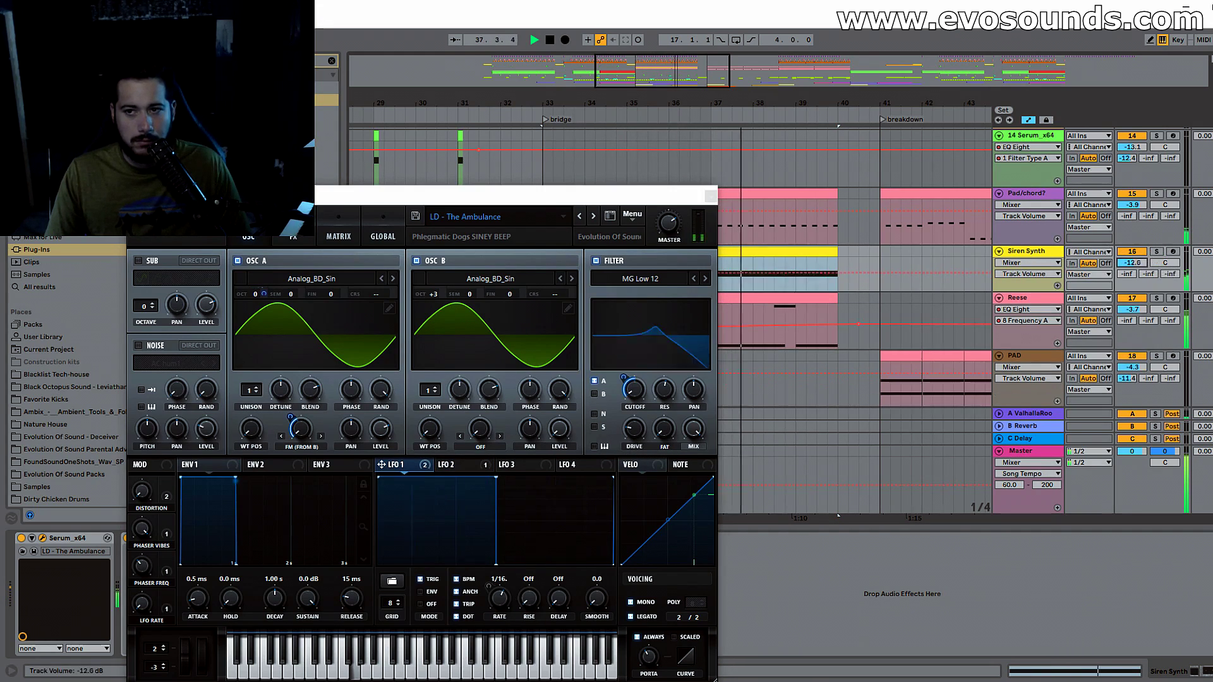
key(space)
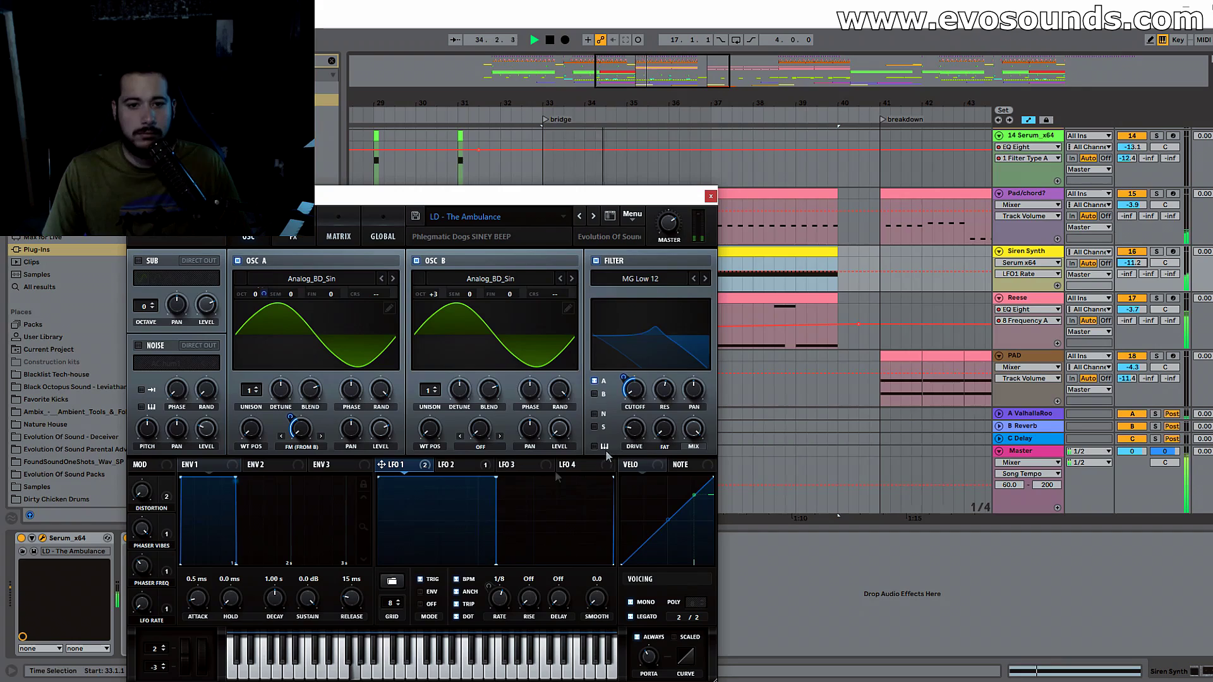
click(457, 465)
drag(498, 605, 496, 609)
key(space)
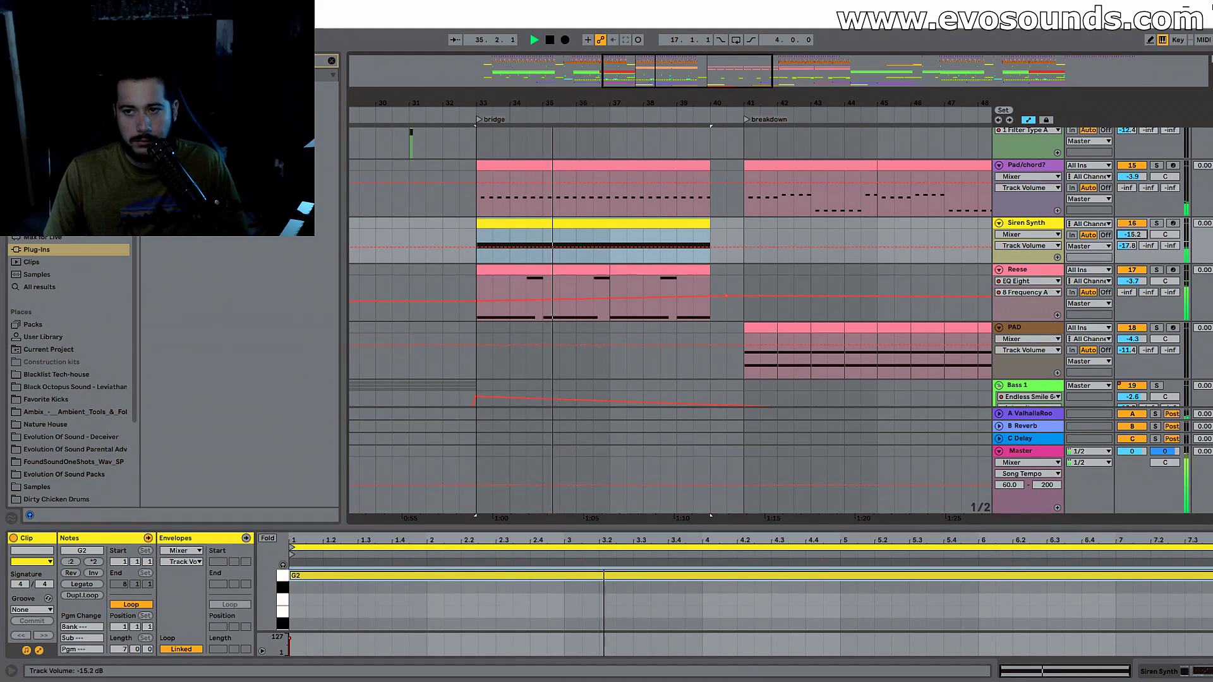
Step: Re-enable Wider on the Siren Synth track and try OTT after LFOTool in its device chain
click(1025, 223)
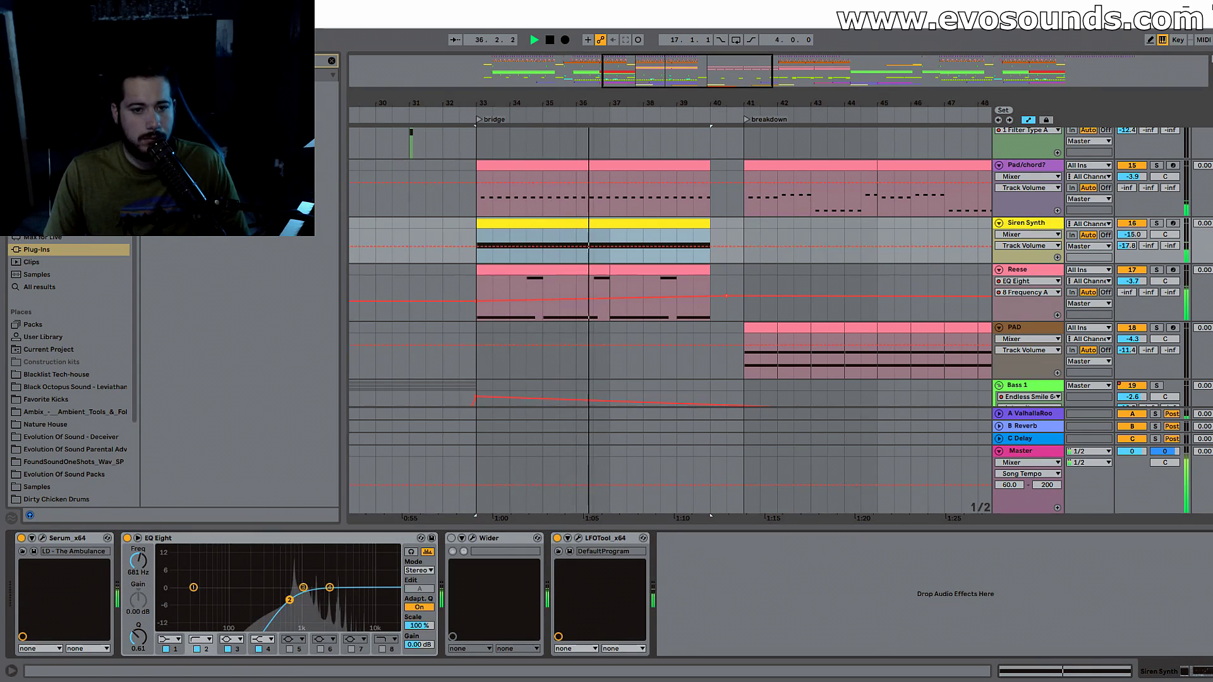
click(451, 537)
click(333, 64)
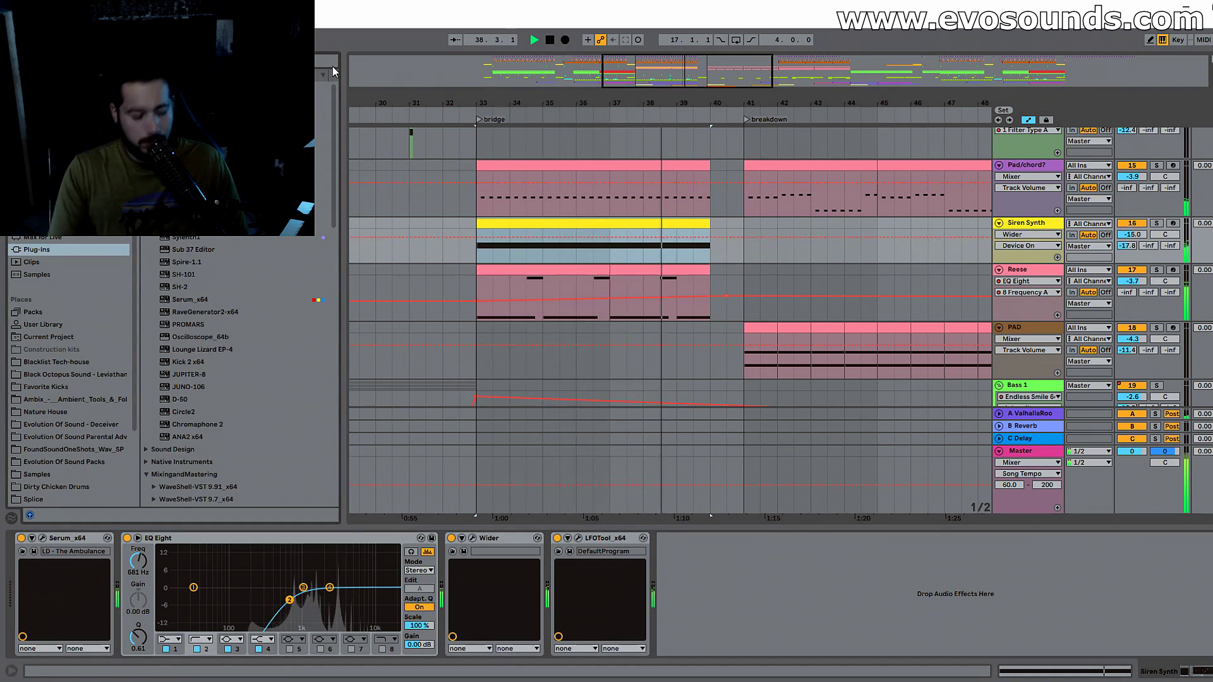
text(ott)
drag(530, 500, 735, 558)
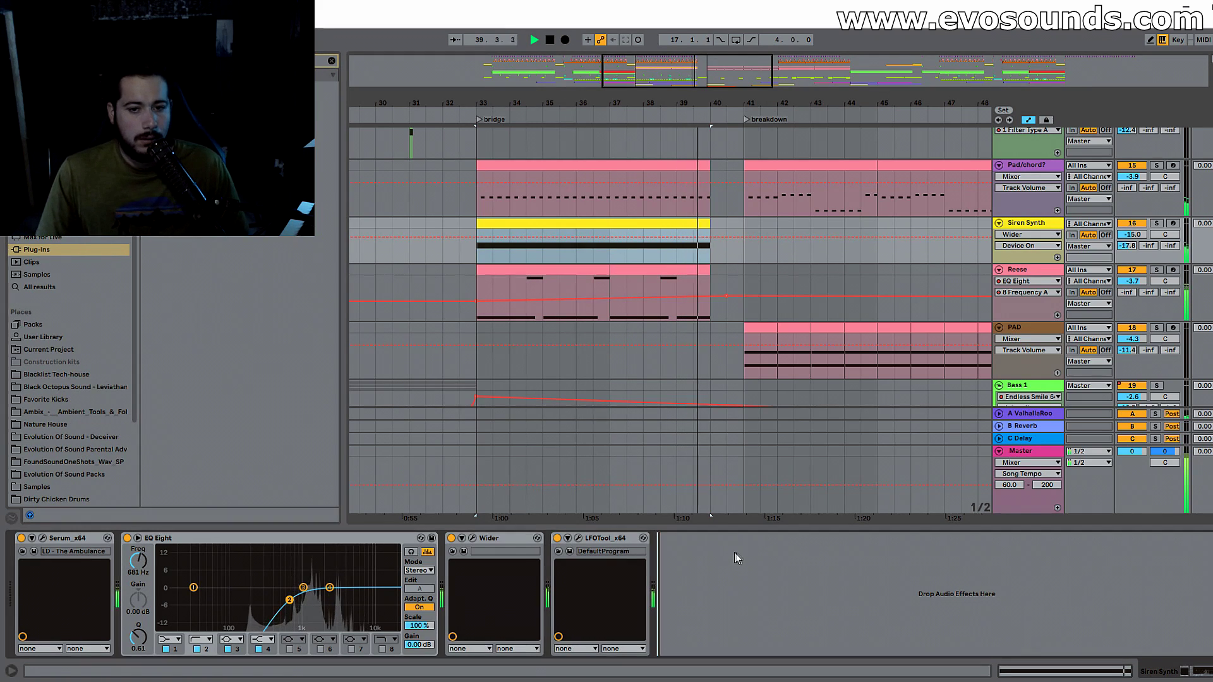
key(Delete)
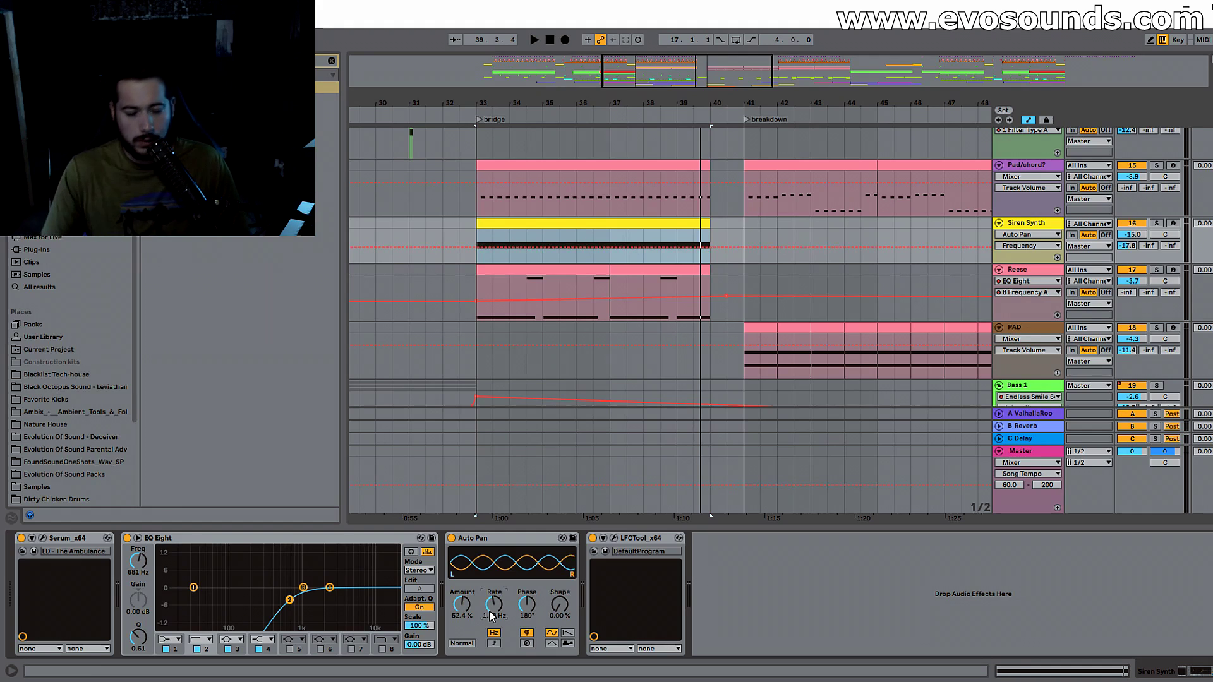
Step: Review the effects and oscillator settings in the Siren Synth's Serum during playback and adjust the track's Auto Pan amount
click(42, 539)
click(294, 237)
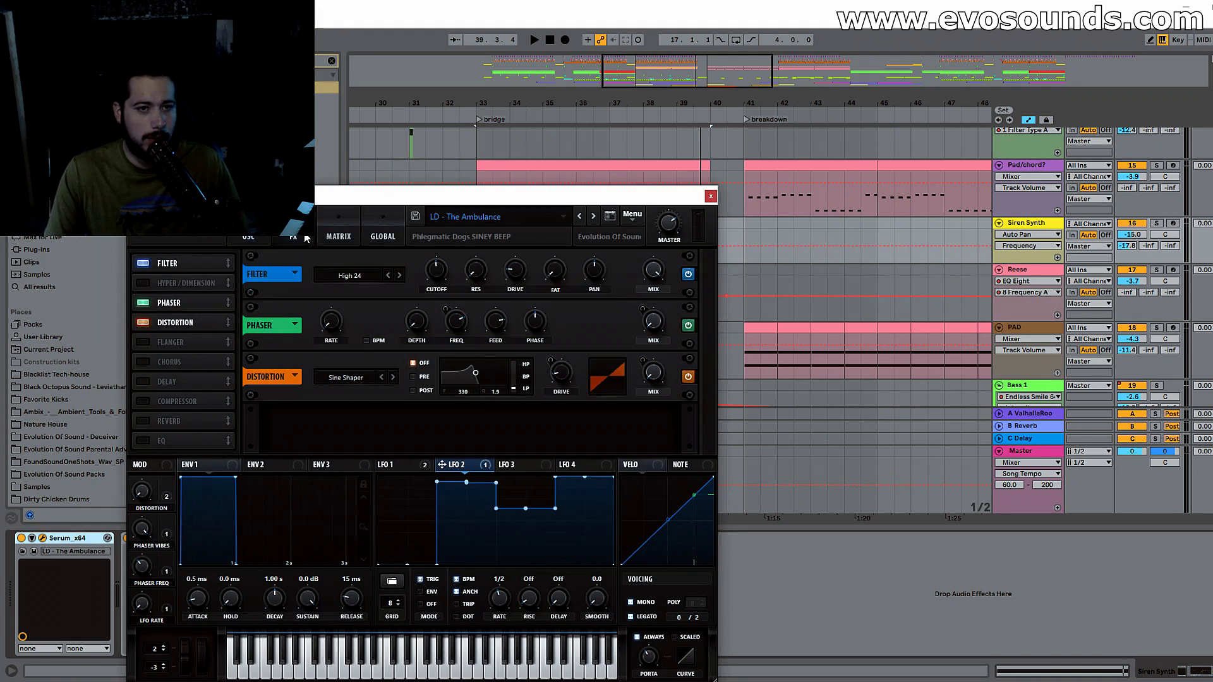
click(248, 238)
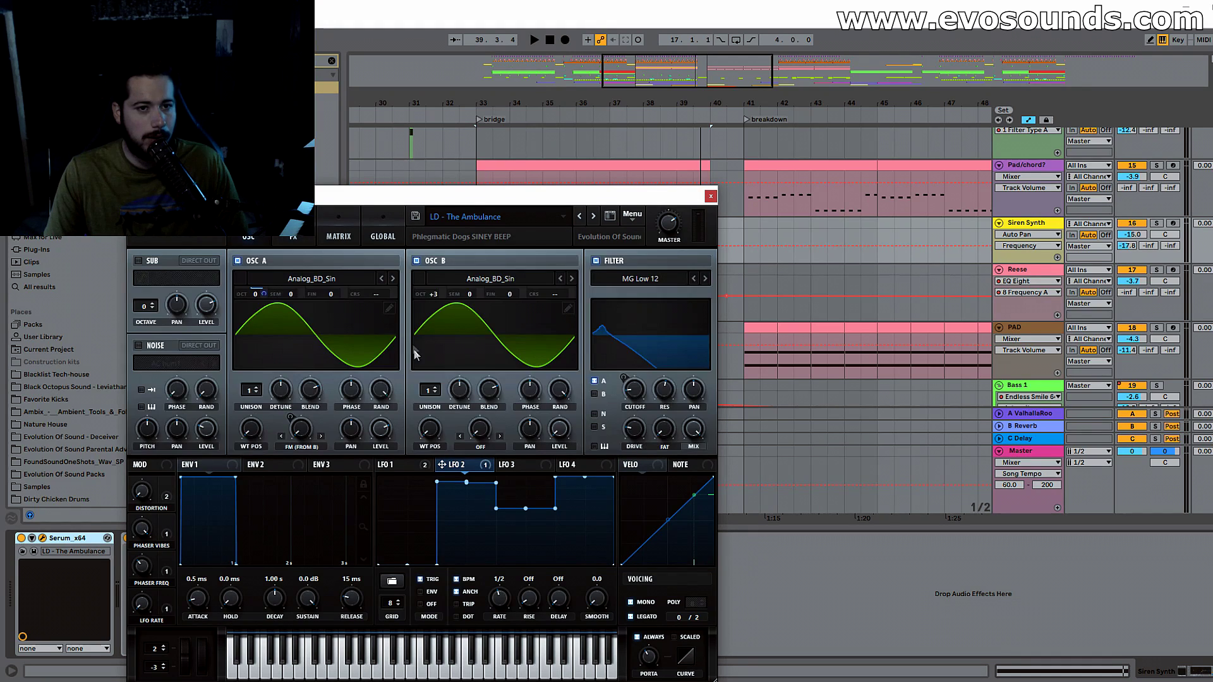
click(295, 238)
click(250, 238)
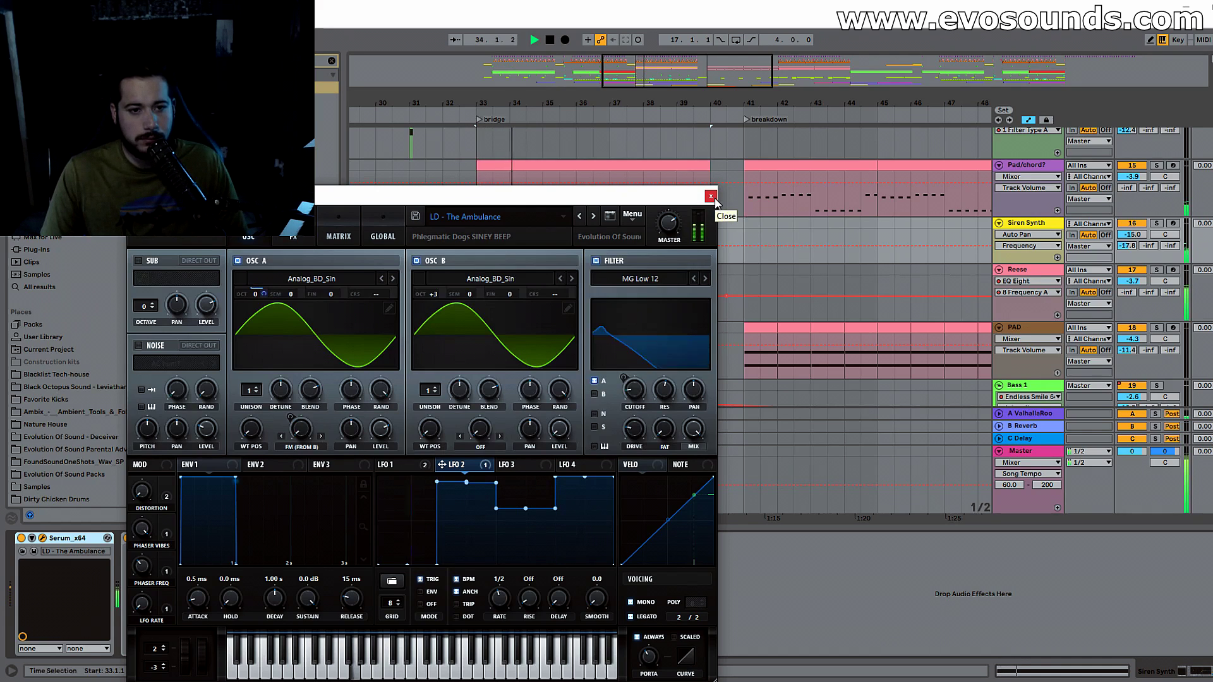
click(710, 197)
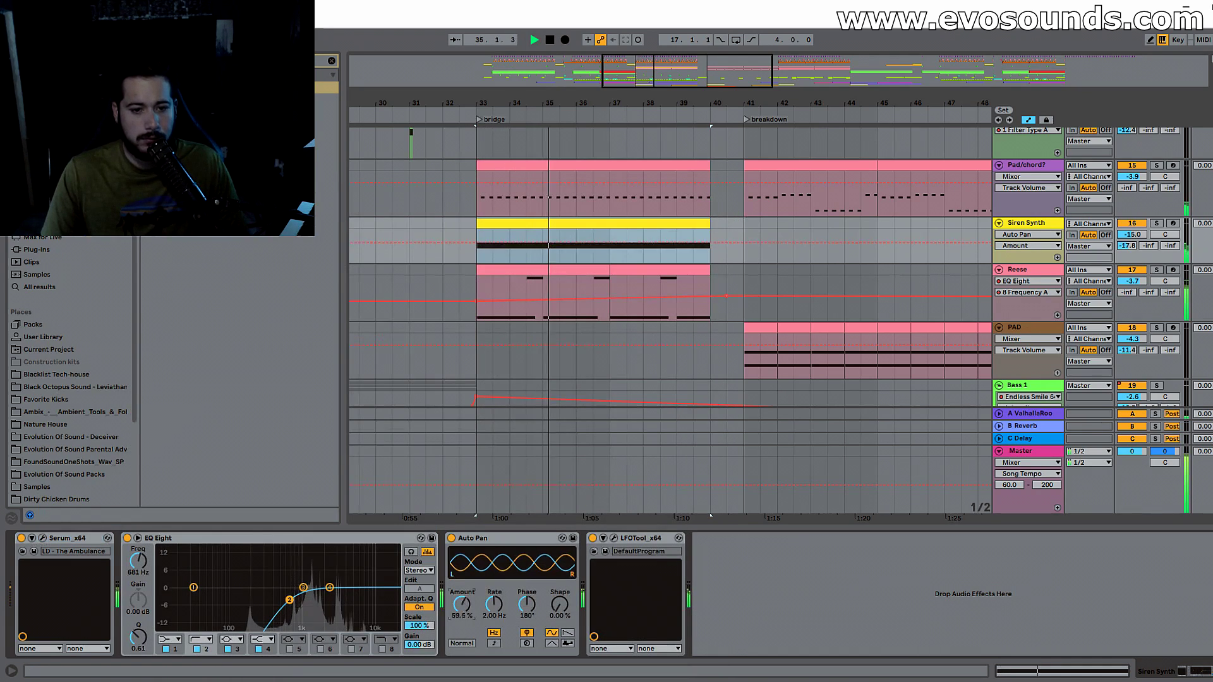
drag(461, 605, 462, 644)
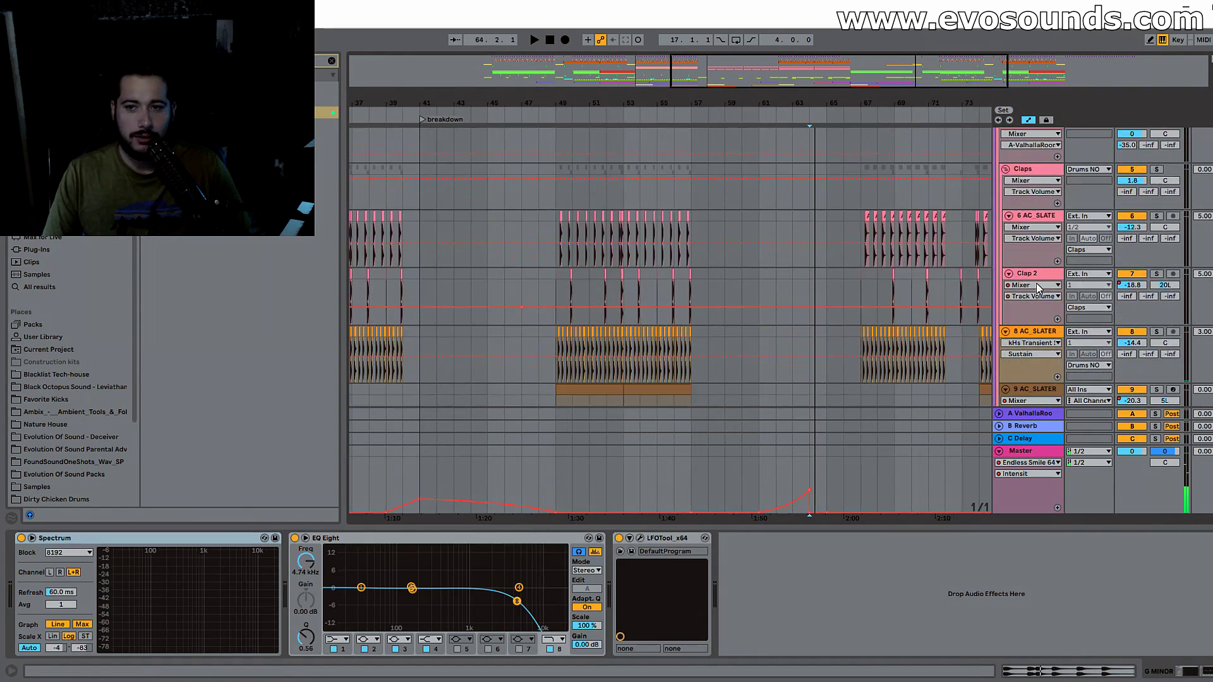
Step: Collapse the Bass 1 group in the Session mixer and solo it for a listen before returning to the arrangement
scroll(1038, 288, down, 10)
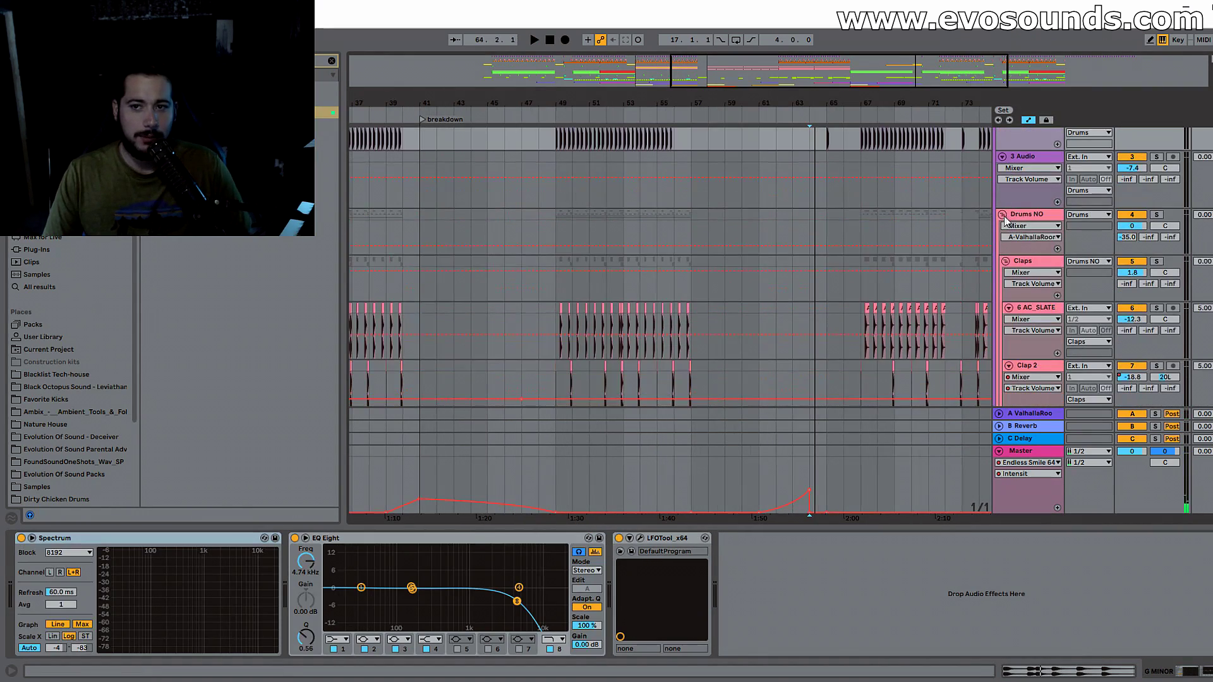
scroll(1026, 258, down, 5)
key(Tab)
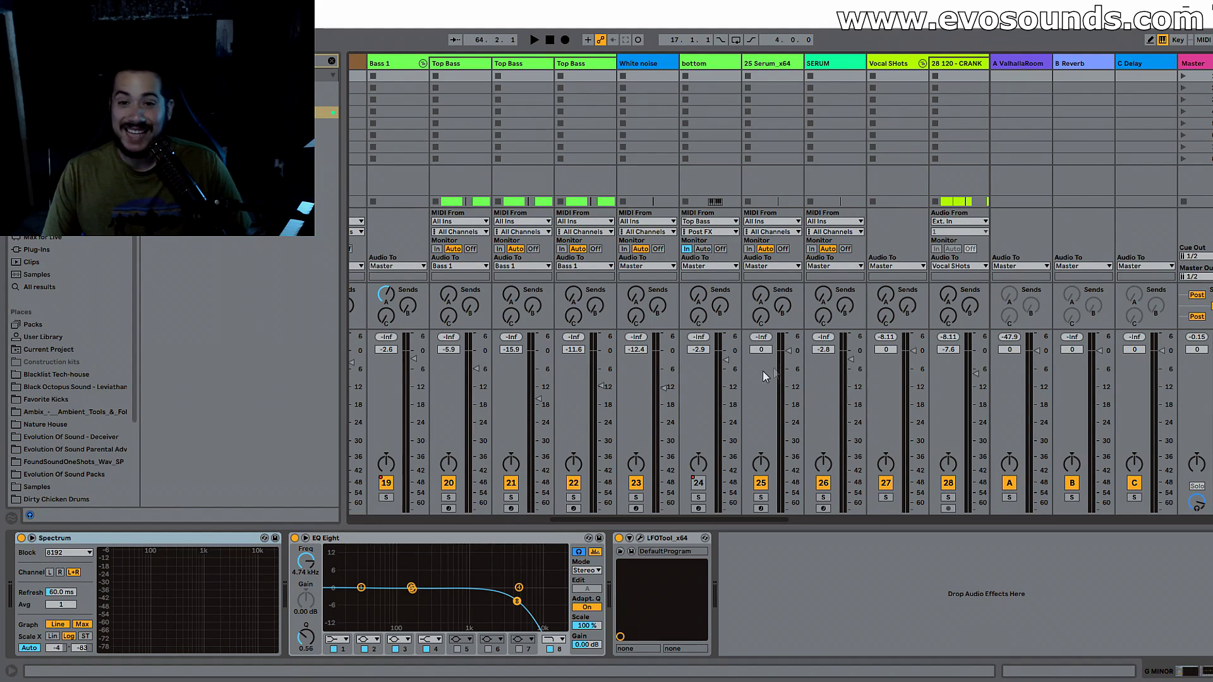
click(423, 64)
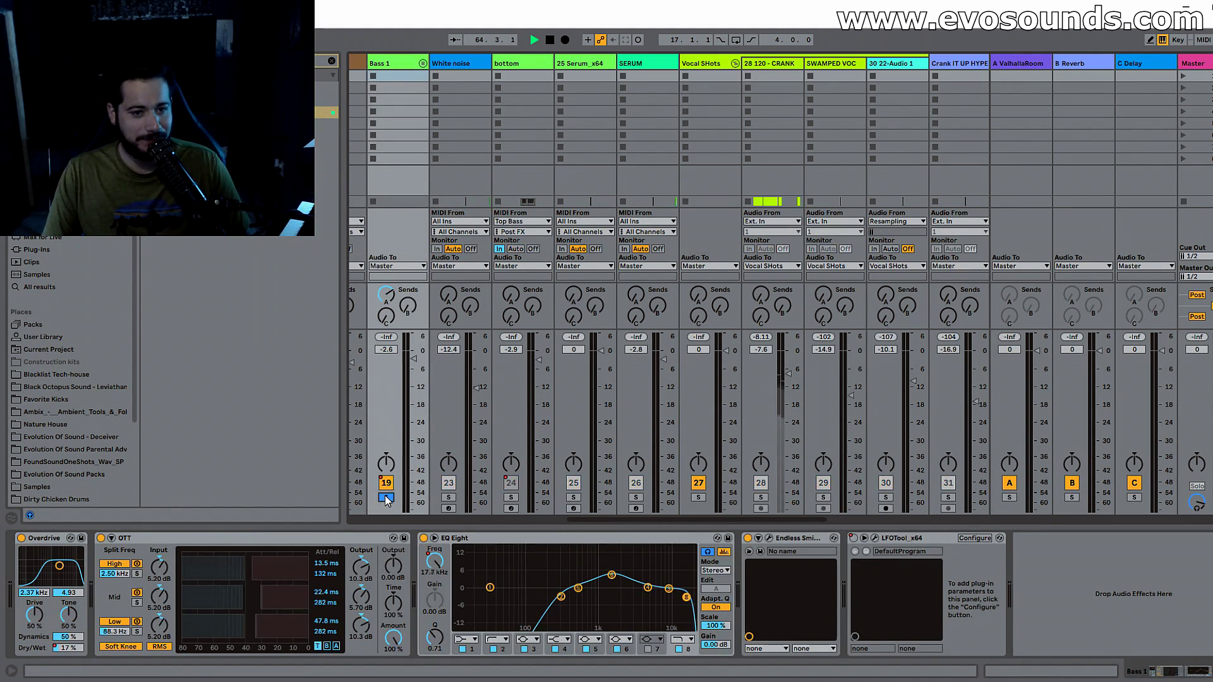
key(Tab)
key(Tab)
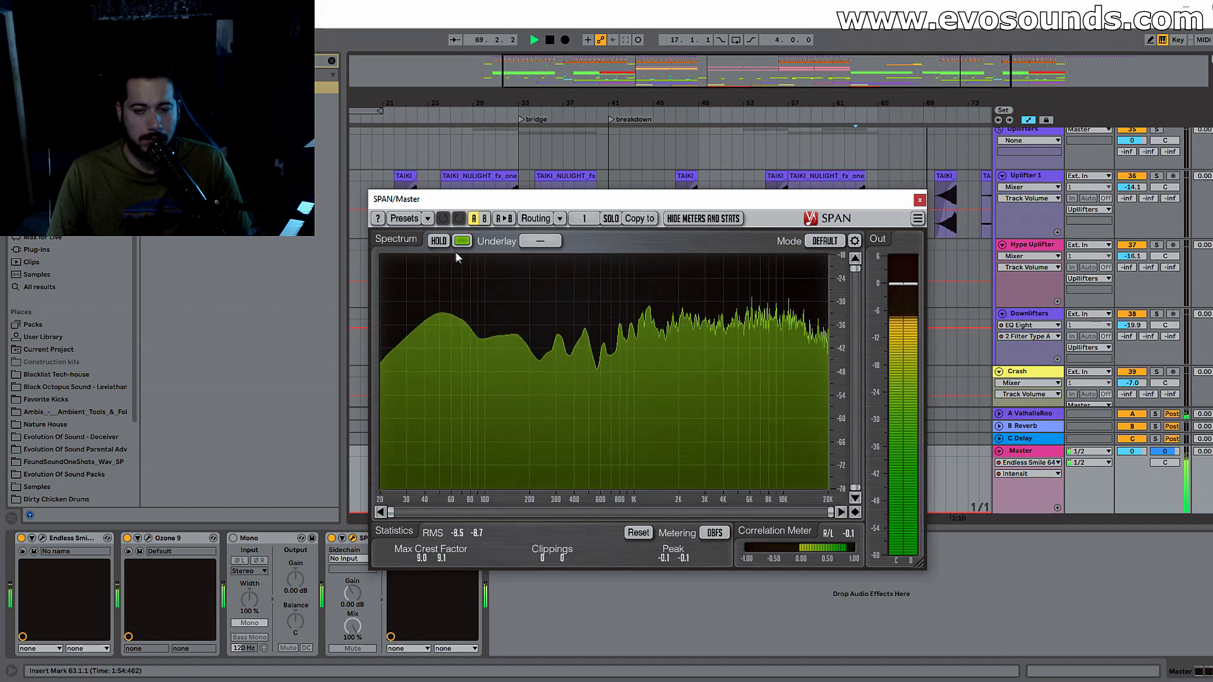
Step: Hold the master spectrum in SPAN to examine its peaks and balance, and release the hold
click(439, 242)
key(space)
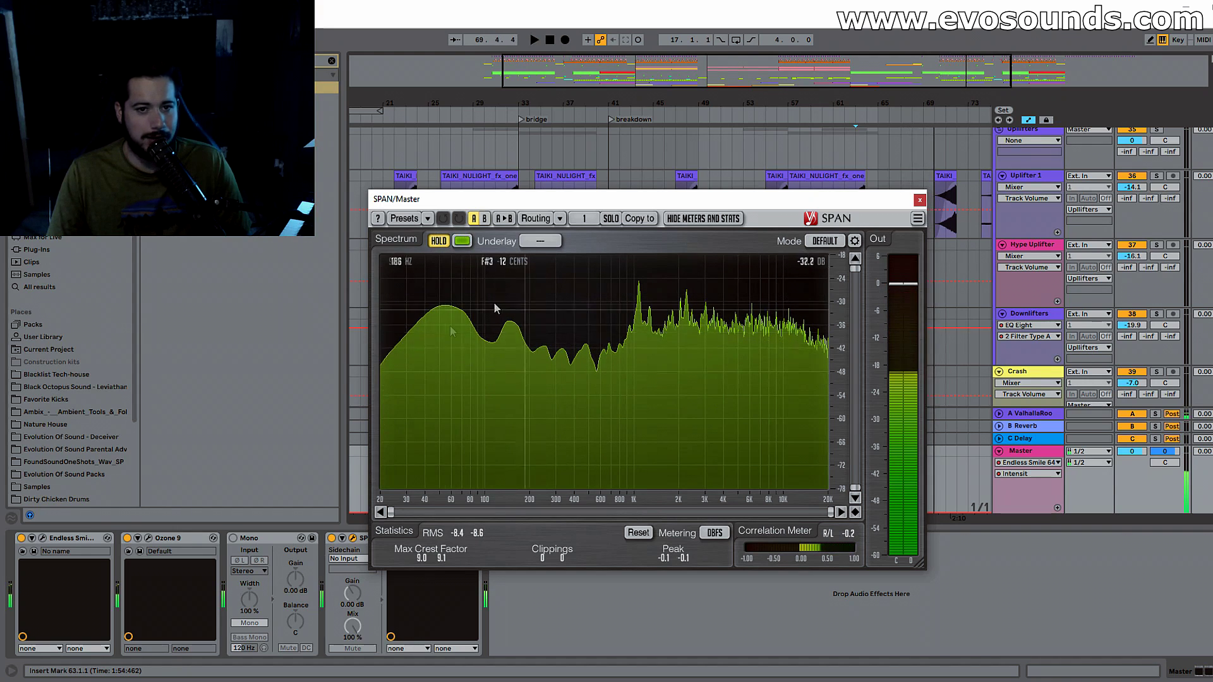
drag(513, 320, 508, 324)
click(438, 241)
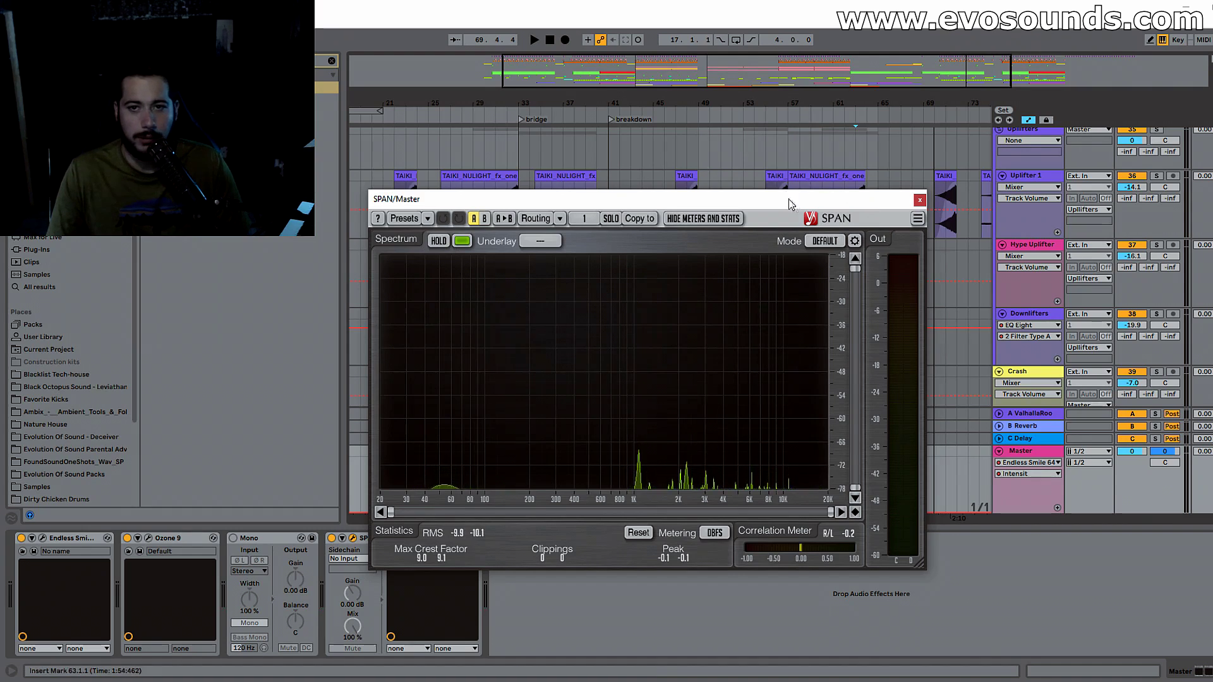
Step: Move the SPAN window clear of the vocal tracks and play the mix from the start of the bridge, 33.1.1
drag(789, 204, 908, 342)
scroll(565, 289, up, 5)
click(596, 218)
key(space)
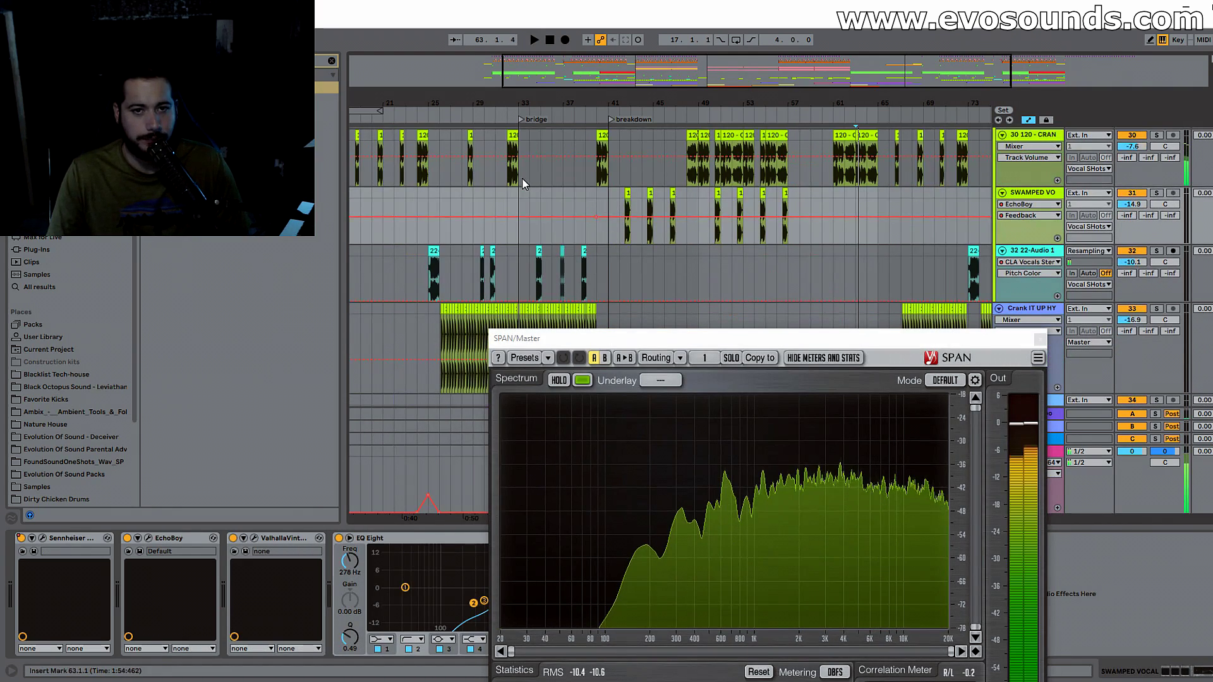
click(521, 178)
key(space)
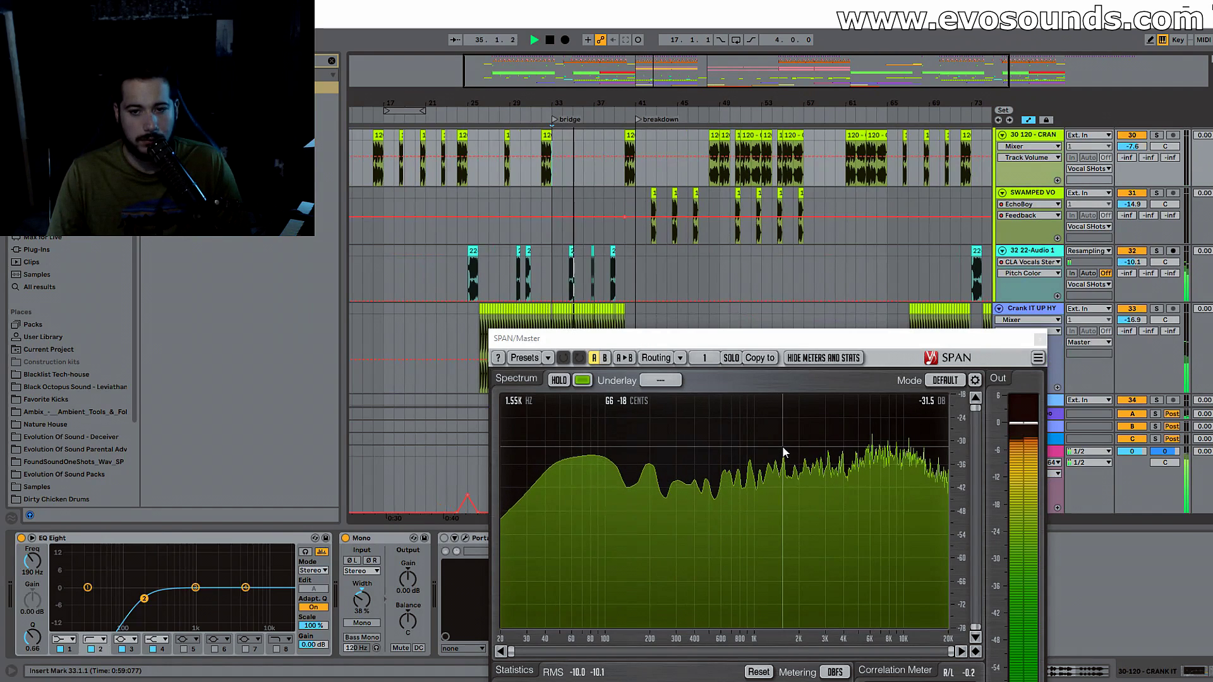
Step: Audition frequency bands around 500 Hz in SPAN, check the spectrum through the bridge and breakdown, and close the analyzer
drag(752, 446, 709, 438)
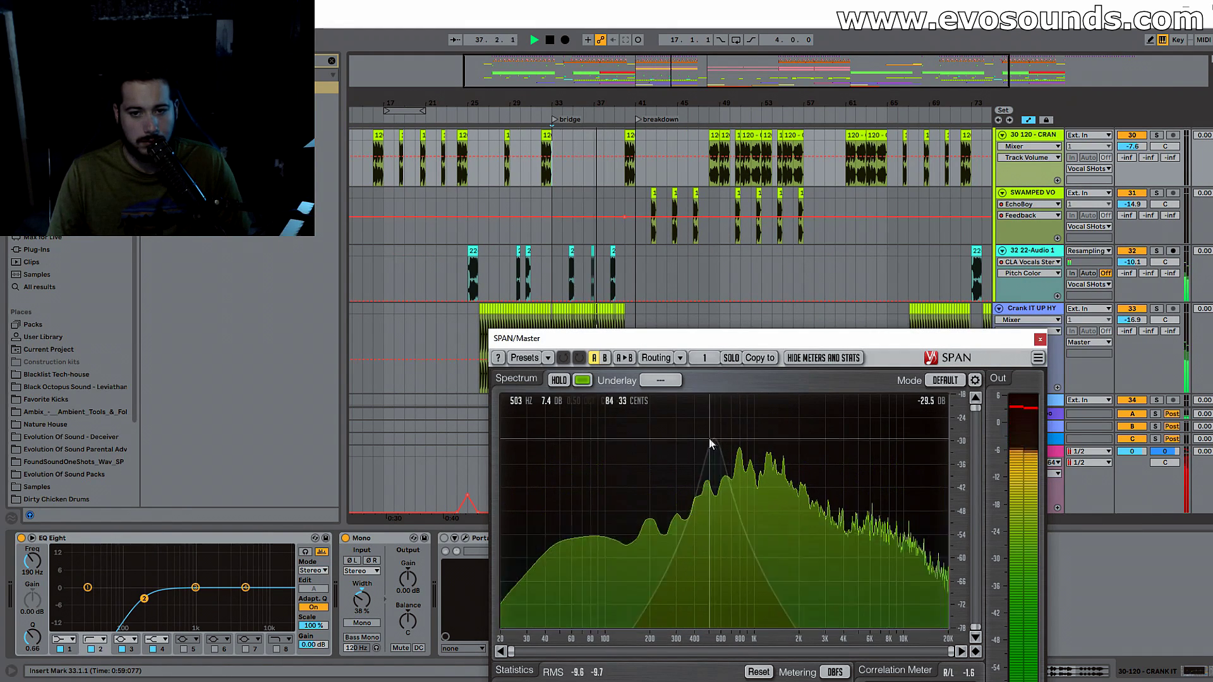
scroll(677, 326, up, 3)
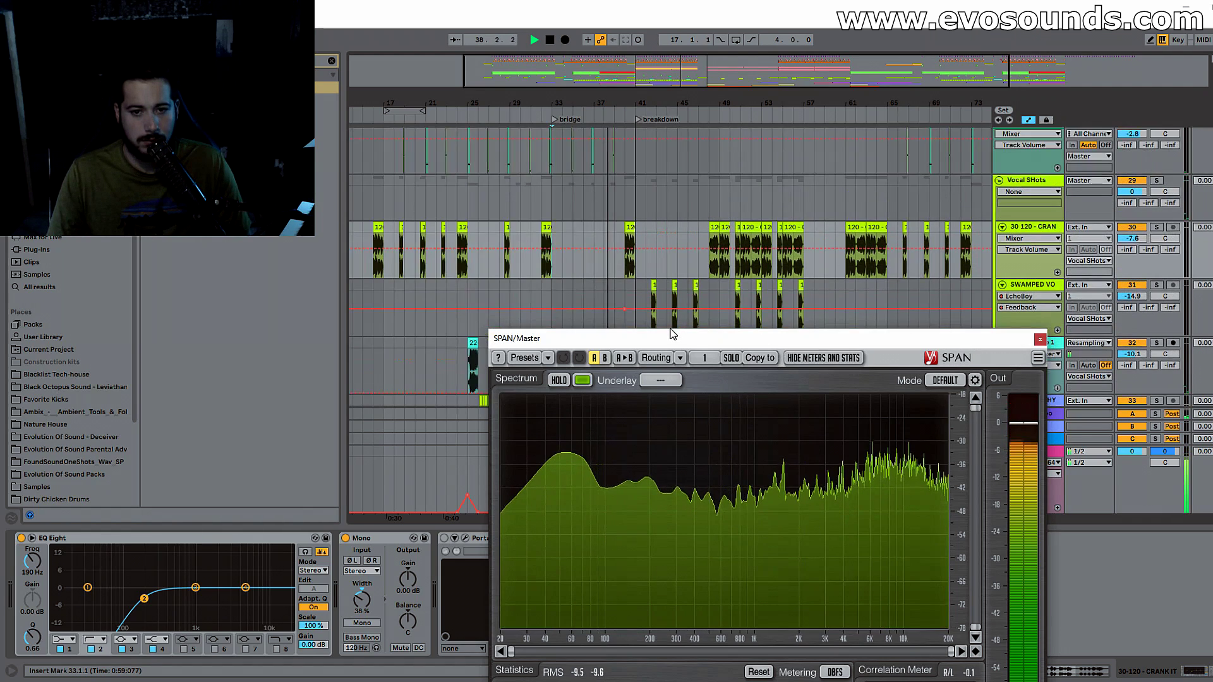
scroll(661, 318, up, 3)
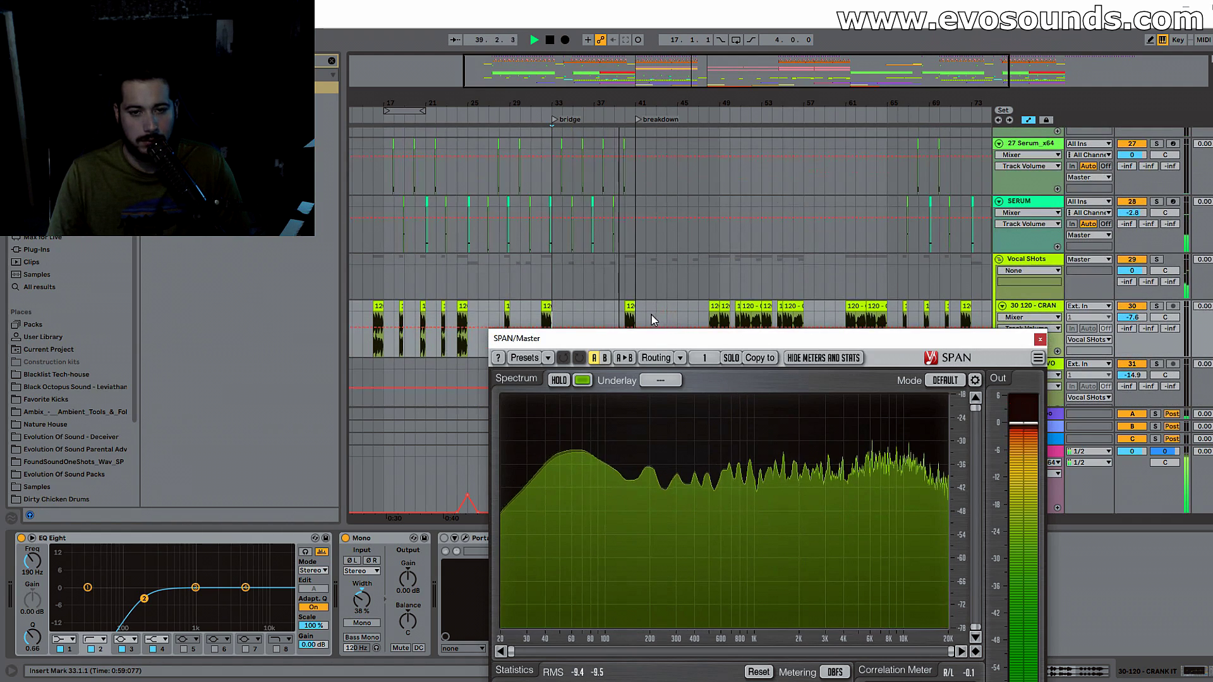
scroll(832, 288, up, 1)
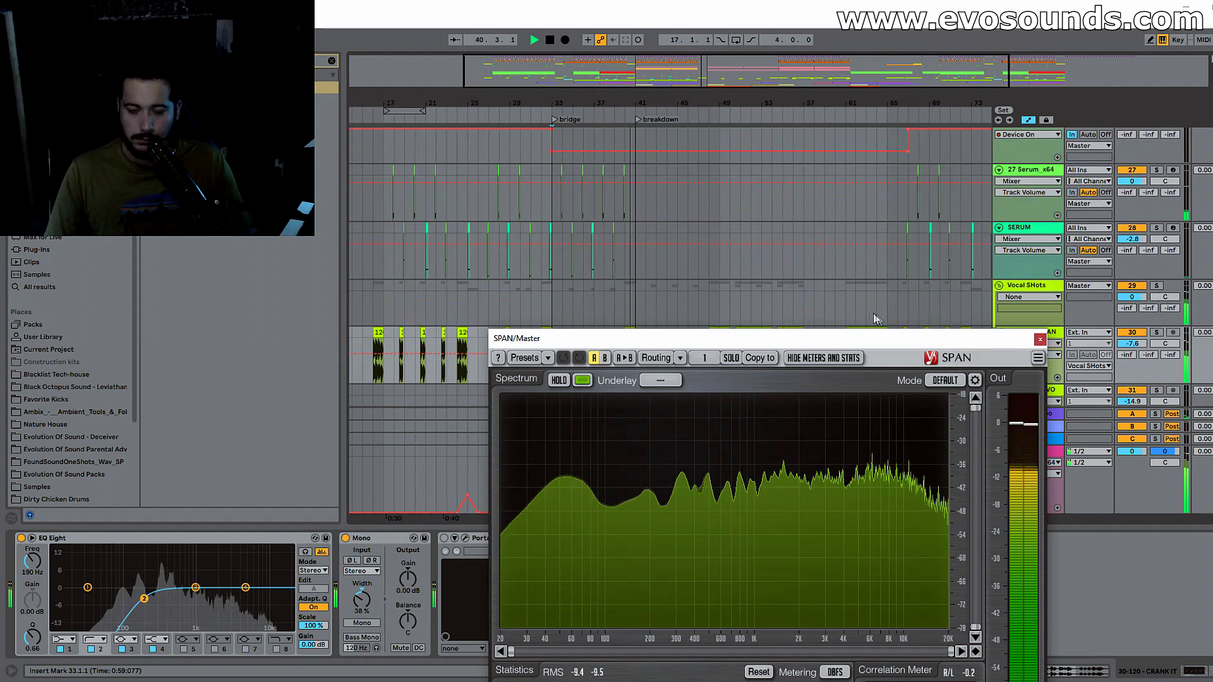
scroll(875, 319, down, 10)
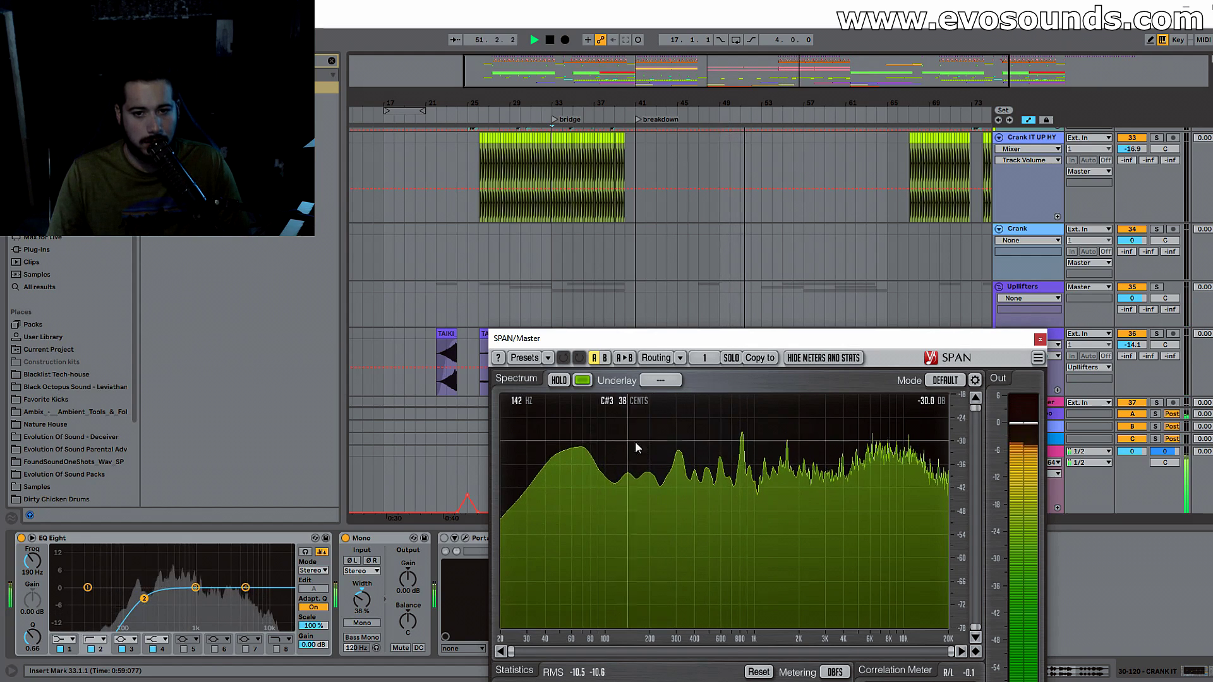
right_click(678, 454)
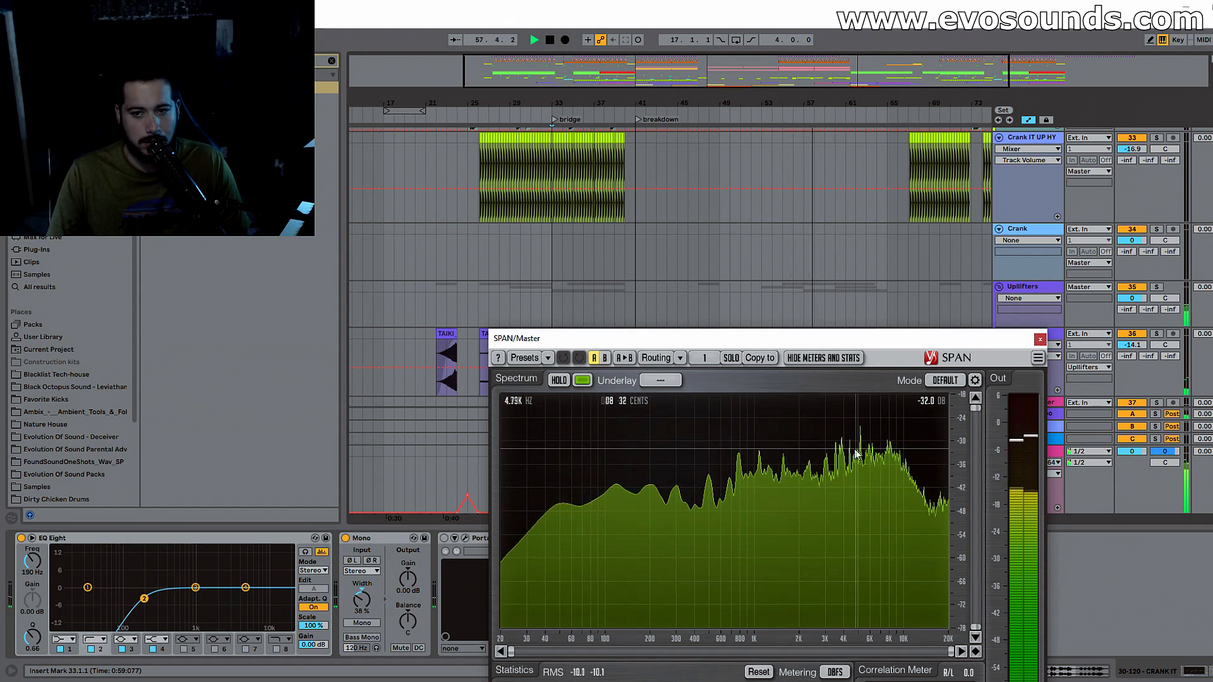
click(1040, 340)
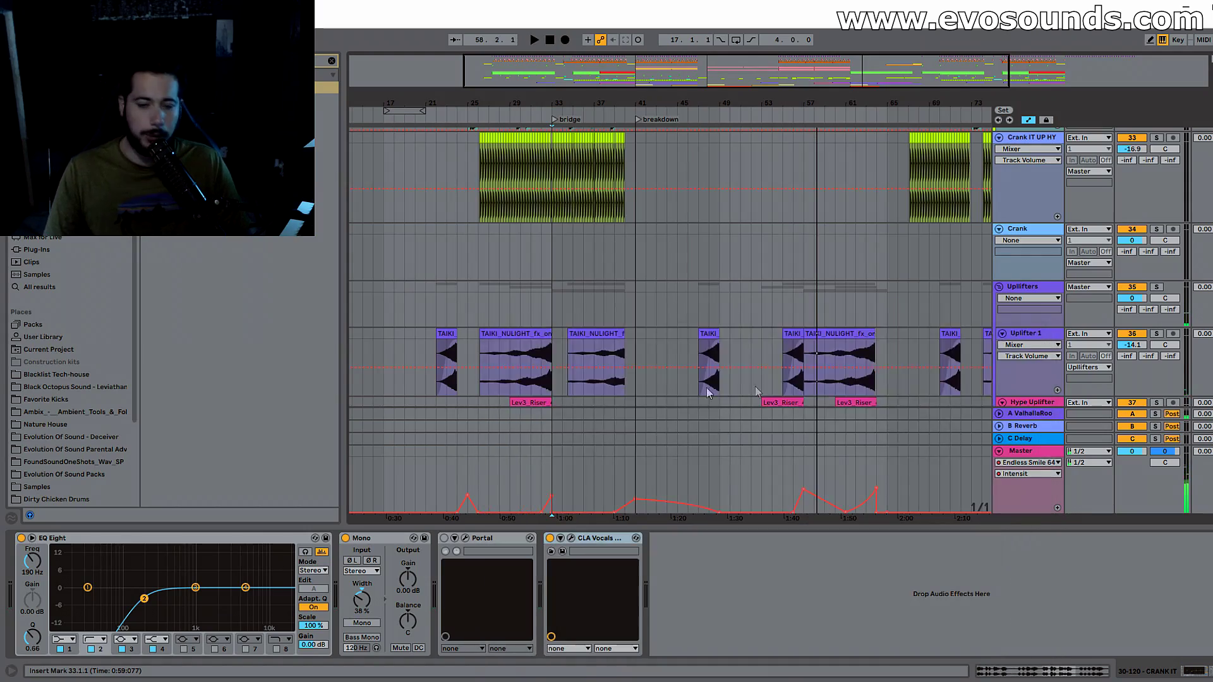
Step: Play from bar 55 and examine the riser, impact, vocal and drum tracks leading into the second drop
scroll(700, 365, up, 14)
scroll(733, 374, up, 15)
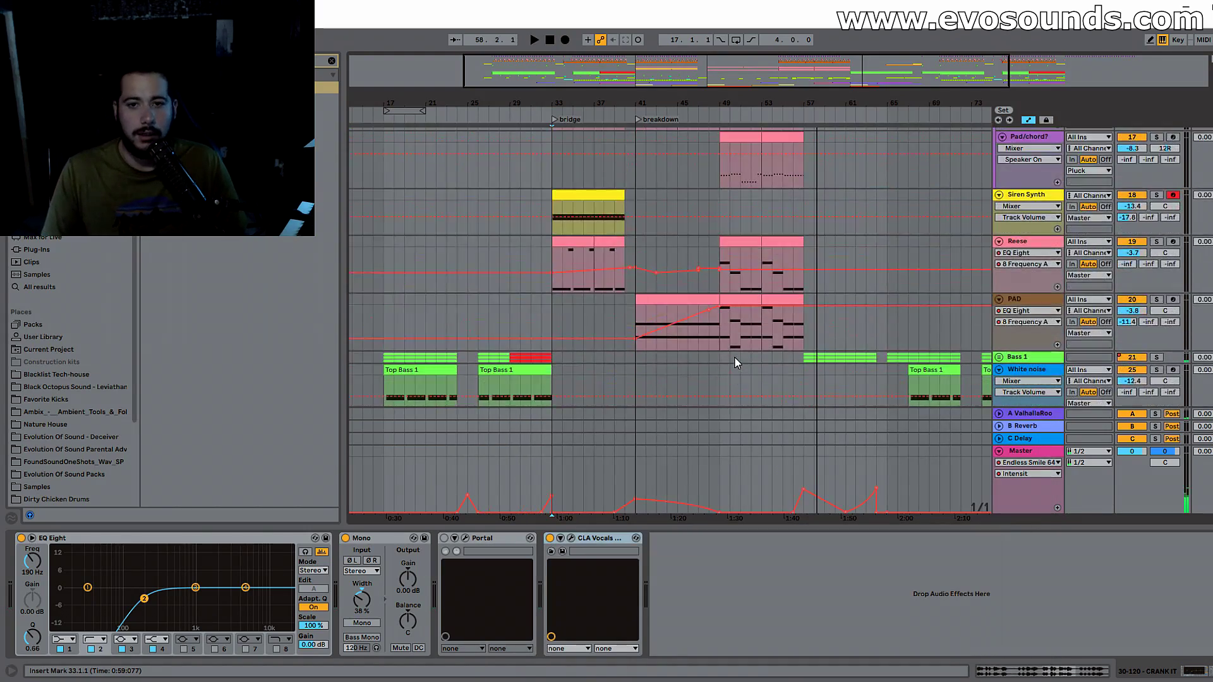
click(783, 297)
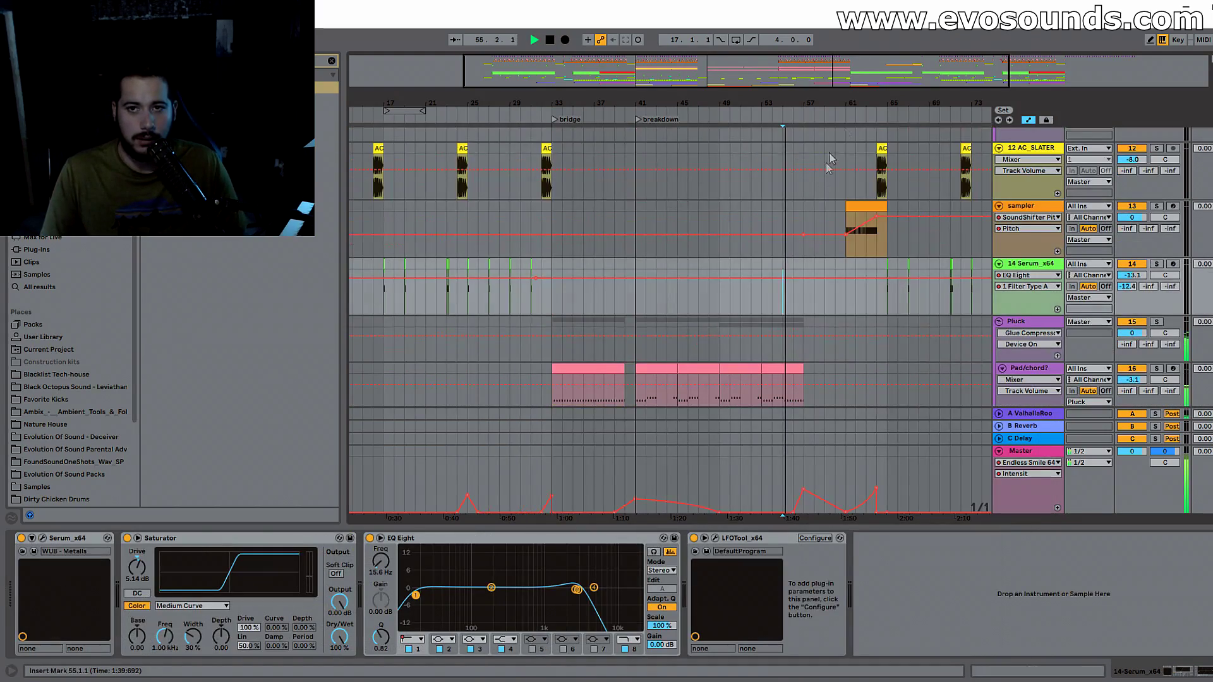
scroll(714, 297, down, 10)
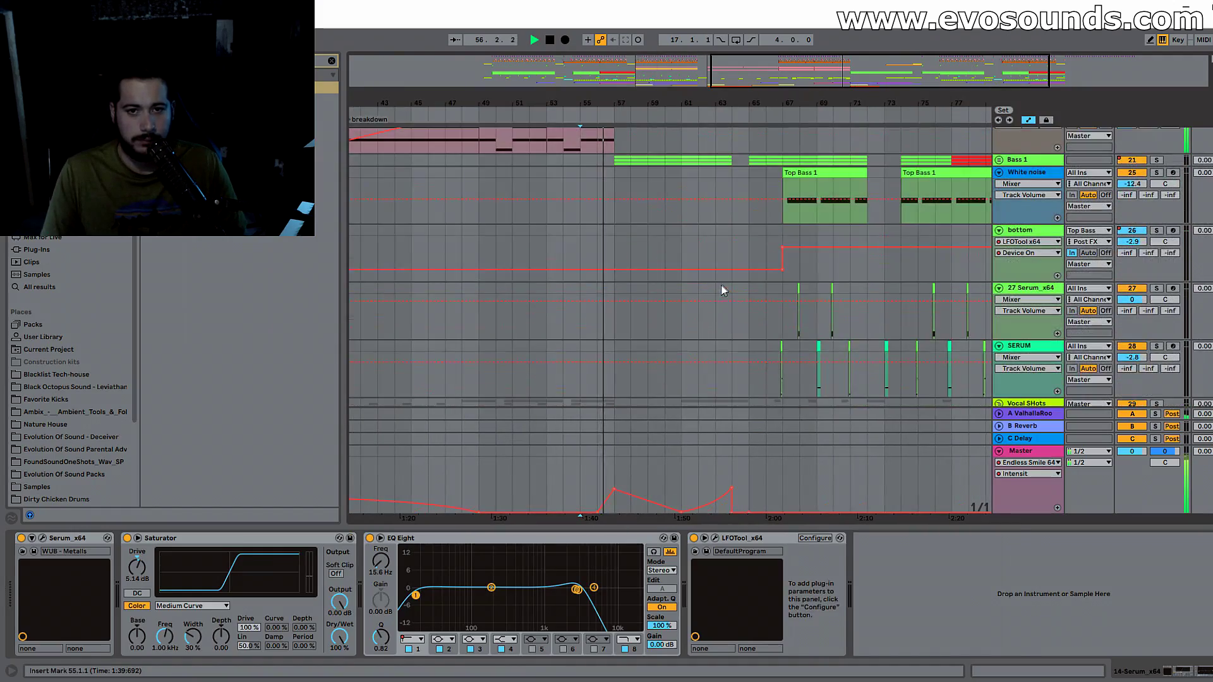
scroll(723, 287, down, 12)
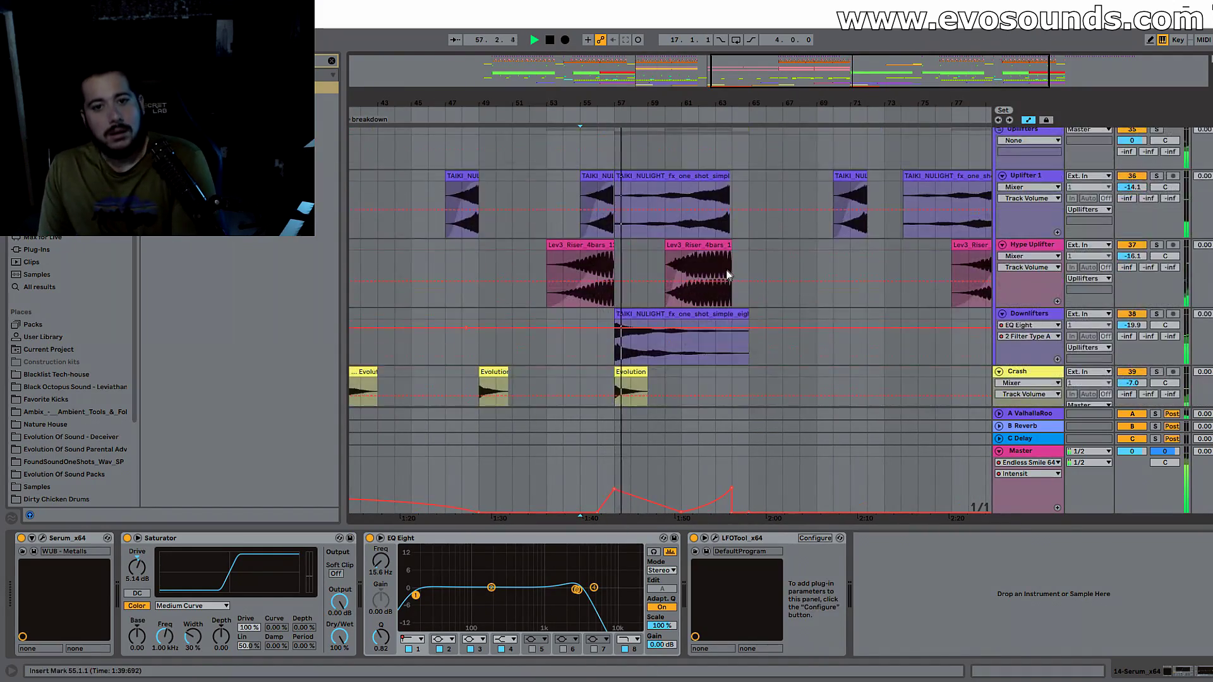
scroll(730, 272, down, 5)
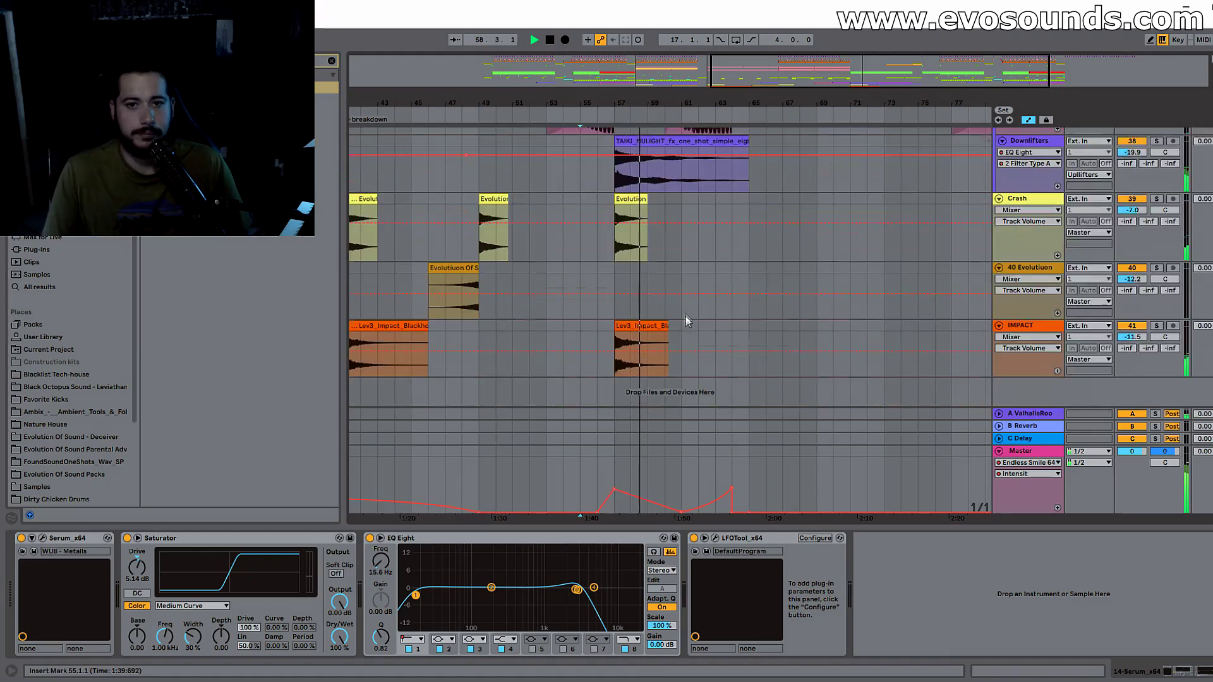
scroll(687, 316, up, 6)
scroll(688, 303, down, 1)
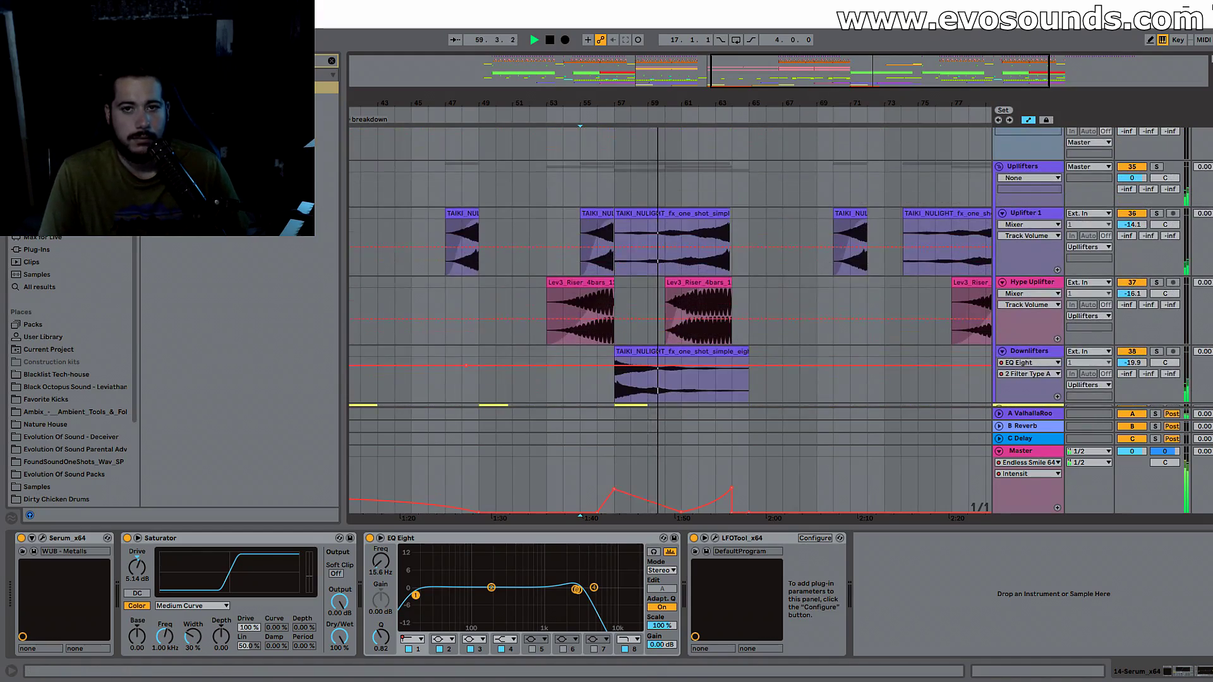
scroll(749, 305, up, 4)
scroll(749, 305, up, 6)
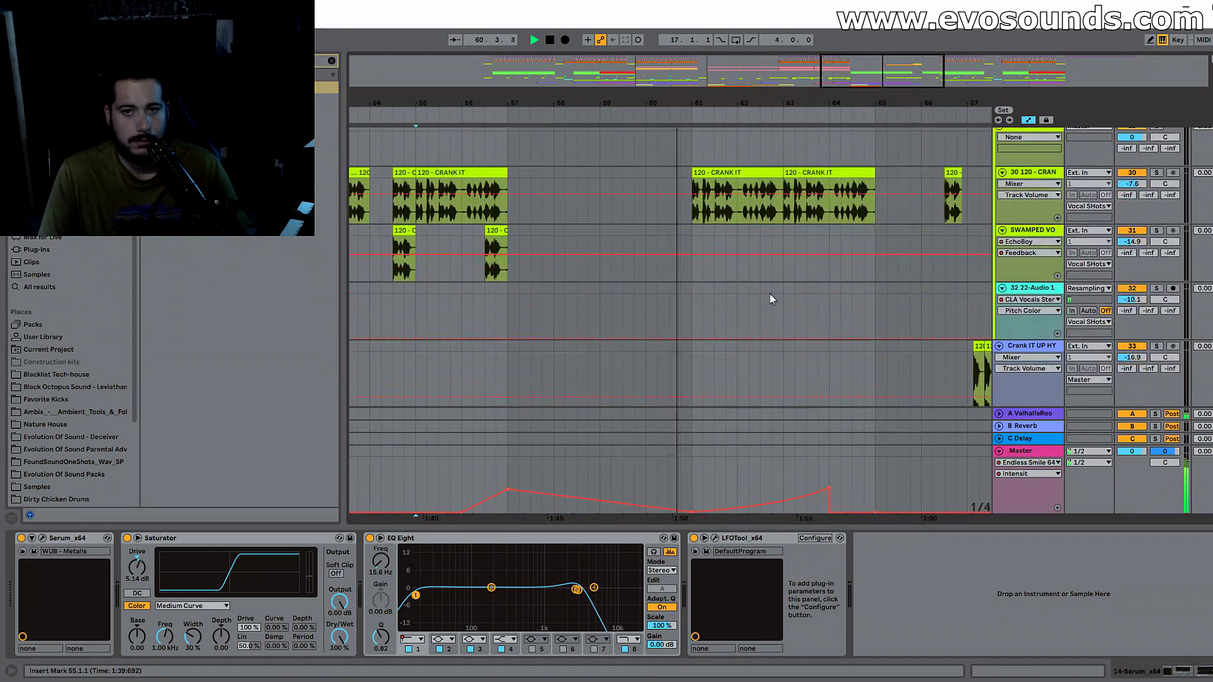
scroll(771, 290, up, 5)
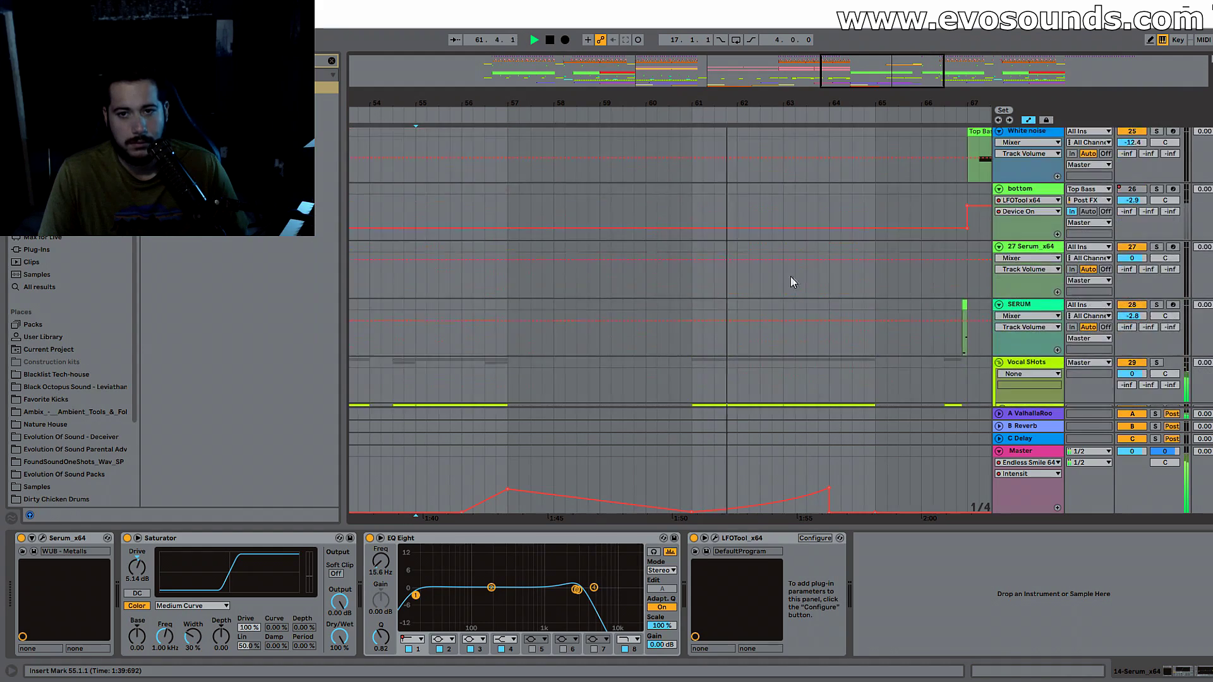
scroll(790, 275, up, 10)
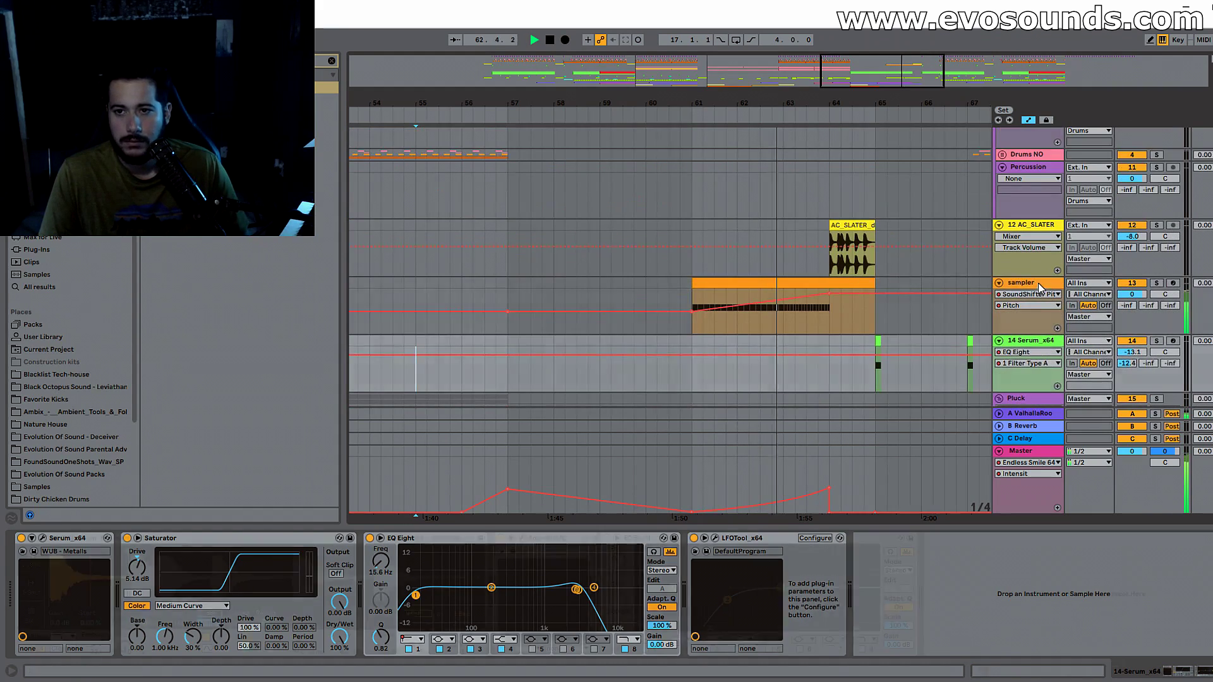
Step: Rename the sampler track as "Build UP snare"
click(1040, 287)
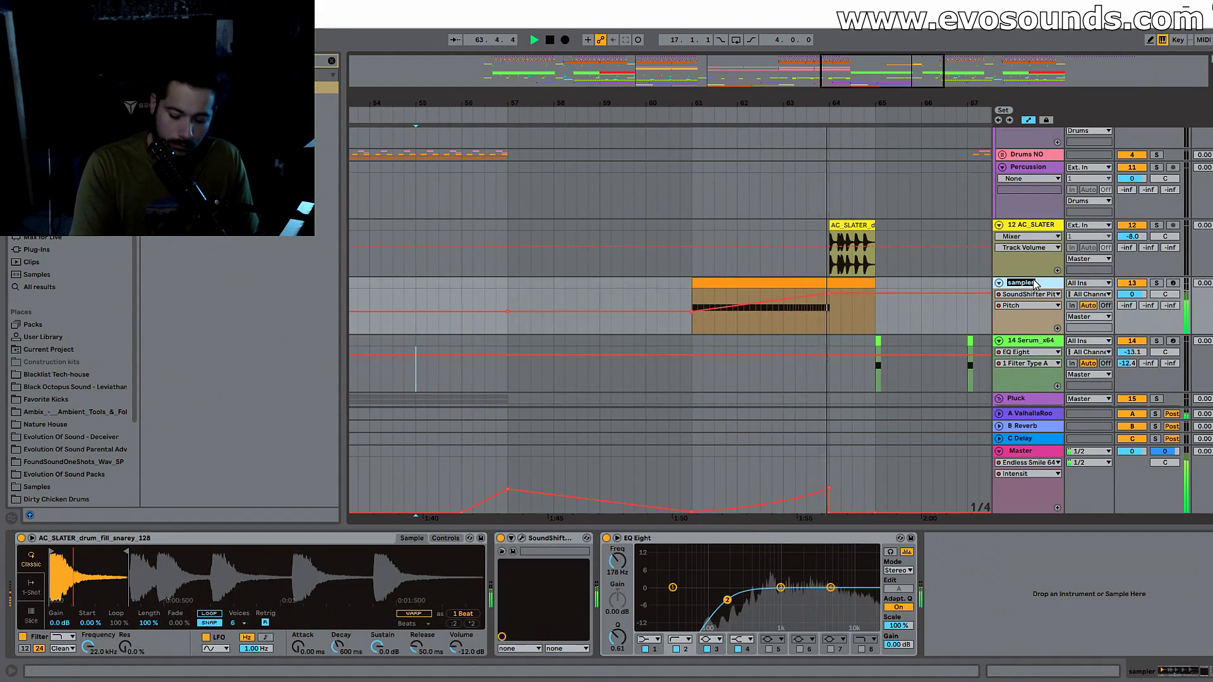
text(Build)
key(Return)
text(UP)
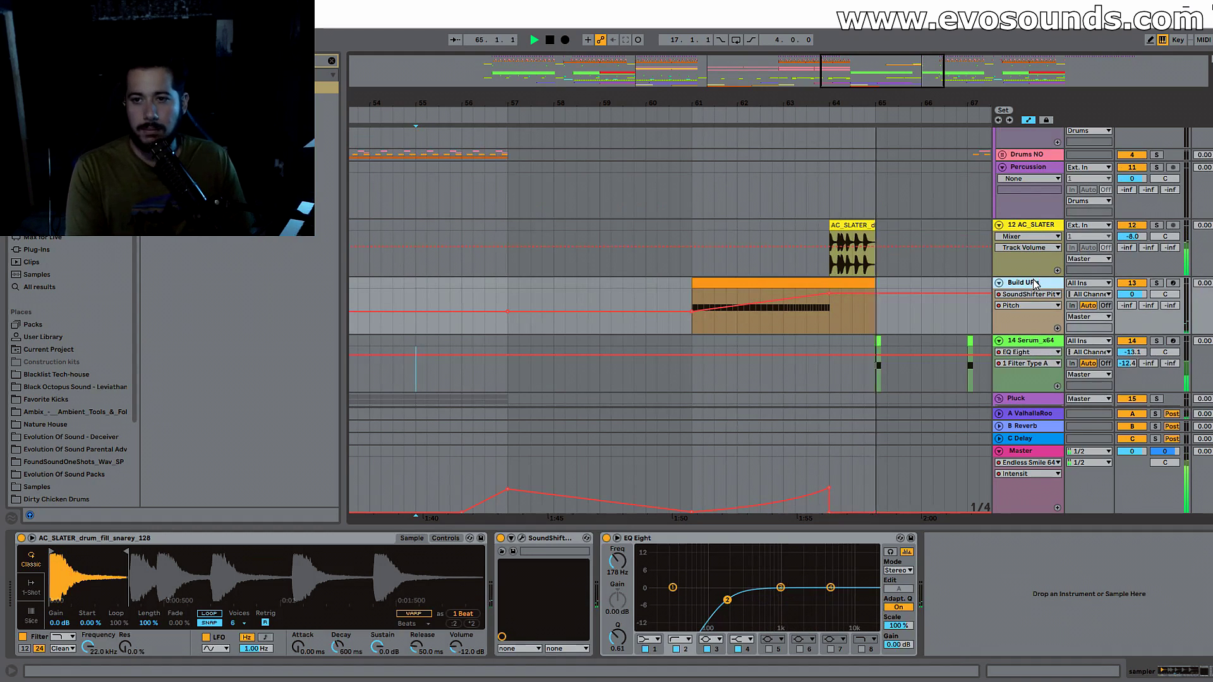
text( snare)
key(Return)
Step: Add a Glue Compressor to the Build UP snare track and place it after EQ Eight
key(space)
click(332, 62)
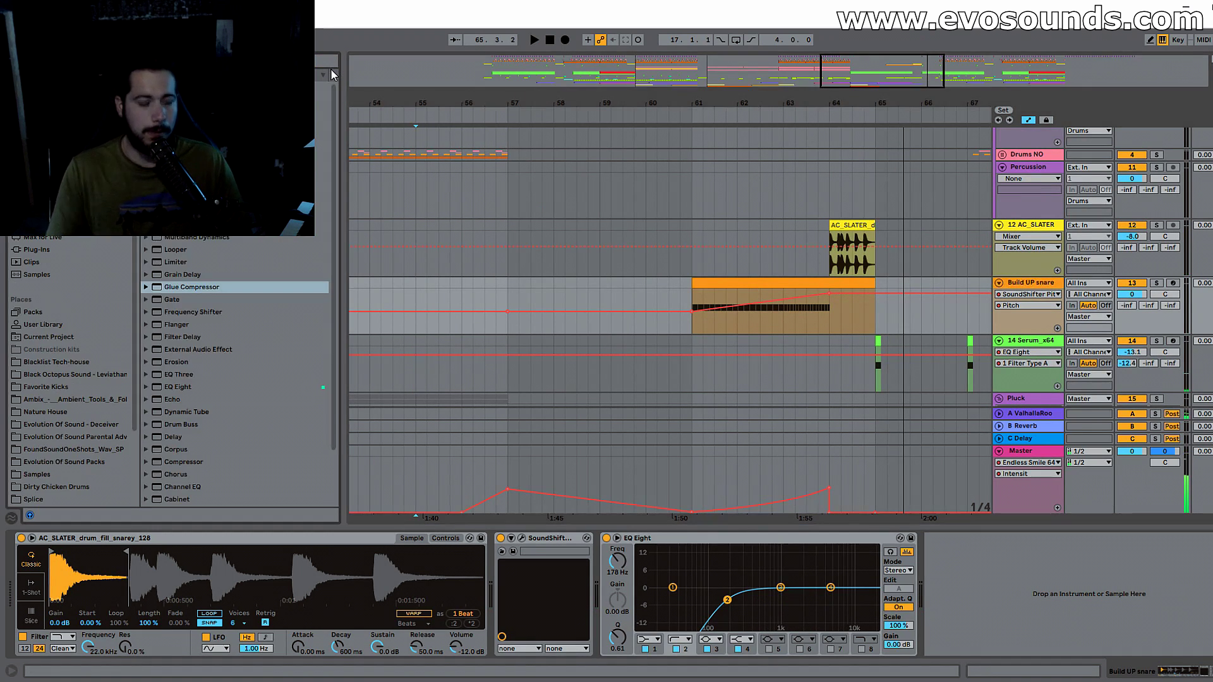
text(sat)
drag(184, 88, 590, 574)
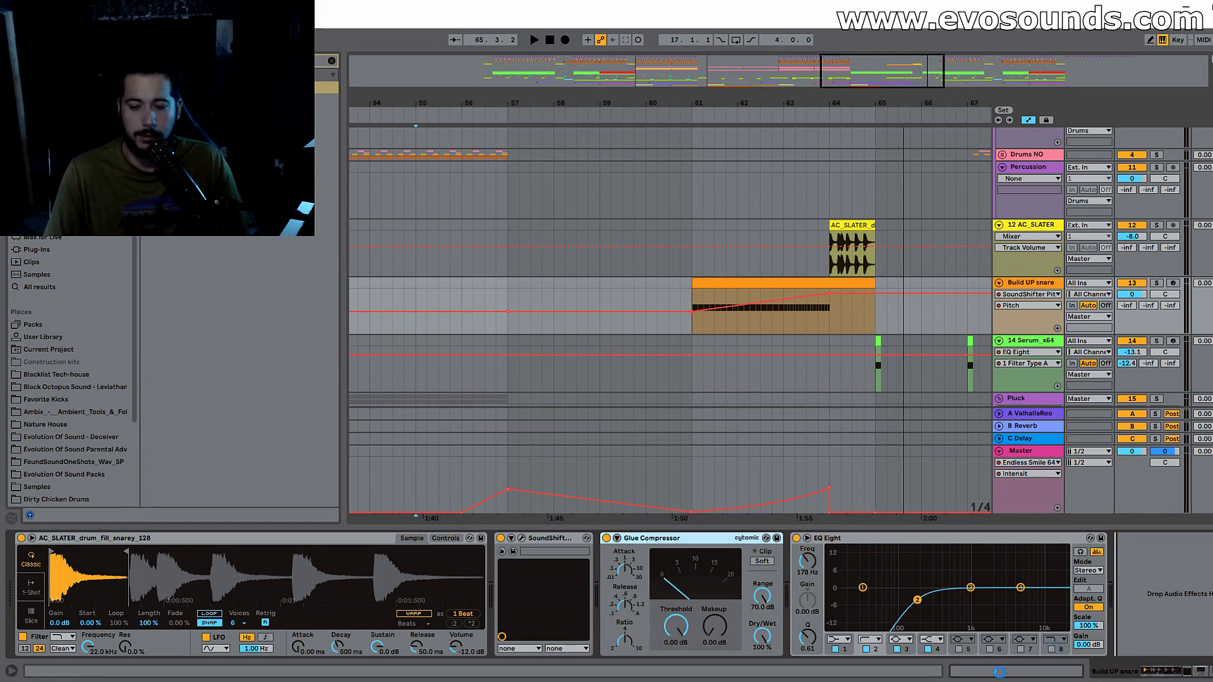
Step: Lower the Glue Compressor's threshold to about -17.5 dB while playing the snare build-up from bar 61
drag(1000, 673, 1000, 644)
key(space)
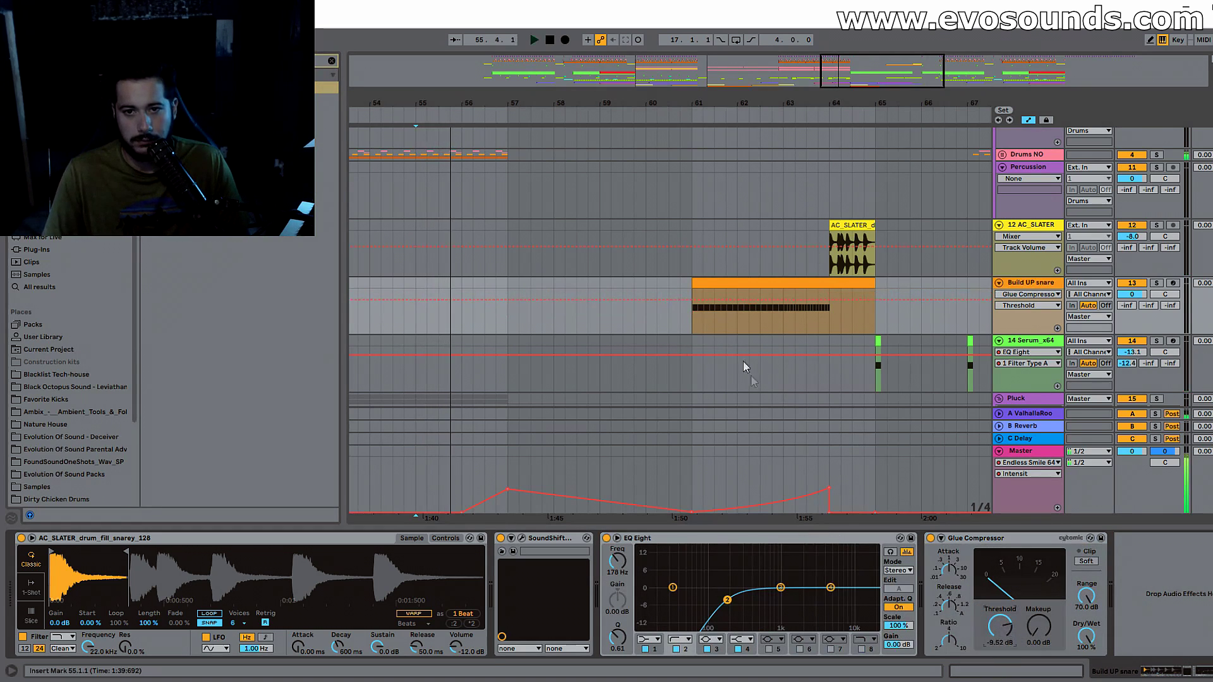
click(693, 319)
drag(1001, 627, 1000, 631)
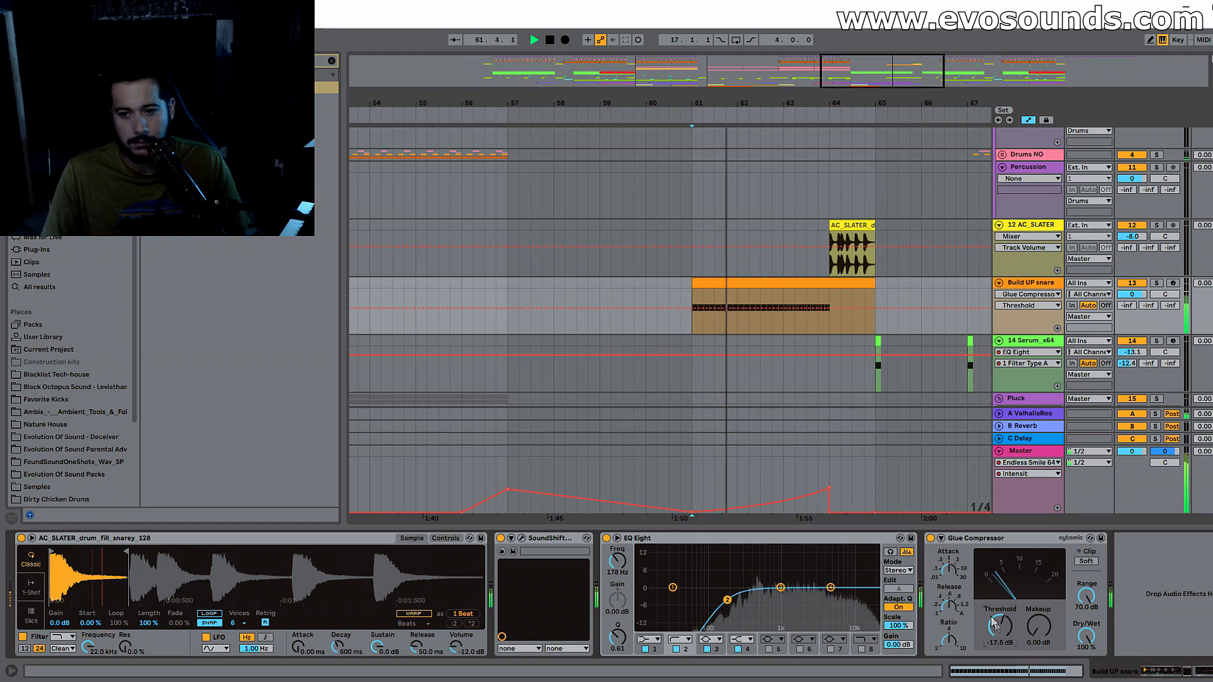
Step: Set the Build UP snare's Glue Compressor to a -14.0 dB threshold and 1.75 dB makeup gain while the build-up plays
drag(949, 571, 1039, 616)
click(1005, 634)
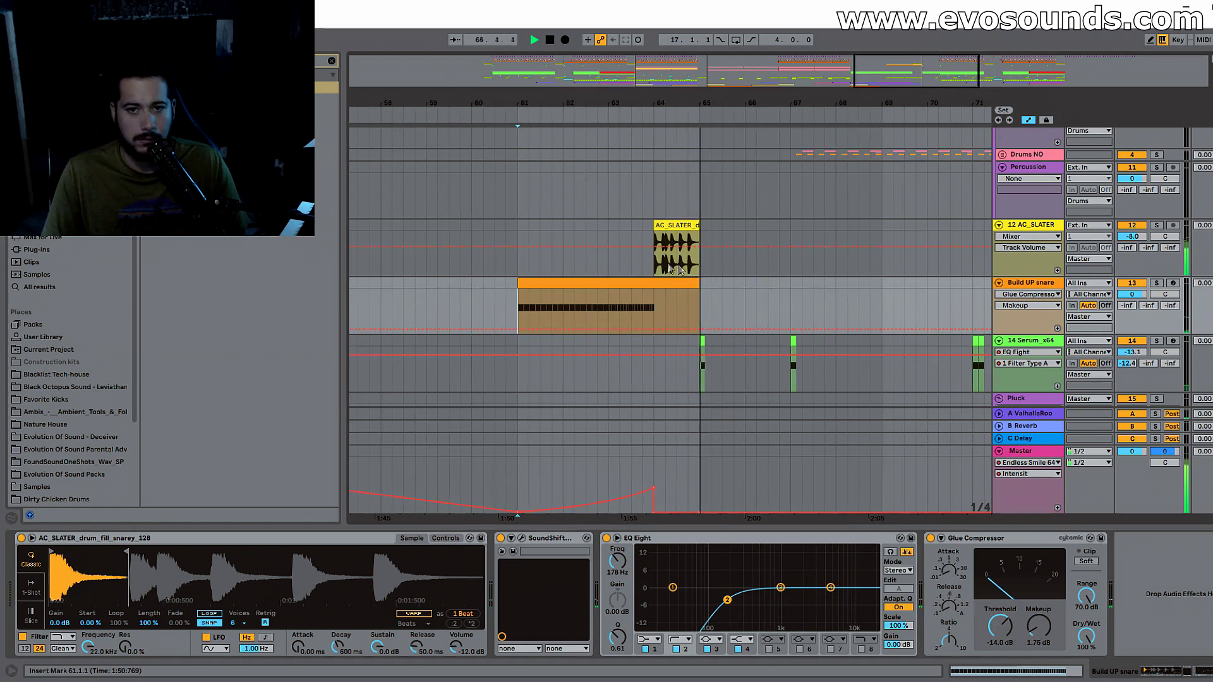
scroll(850, 254, up, 4)
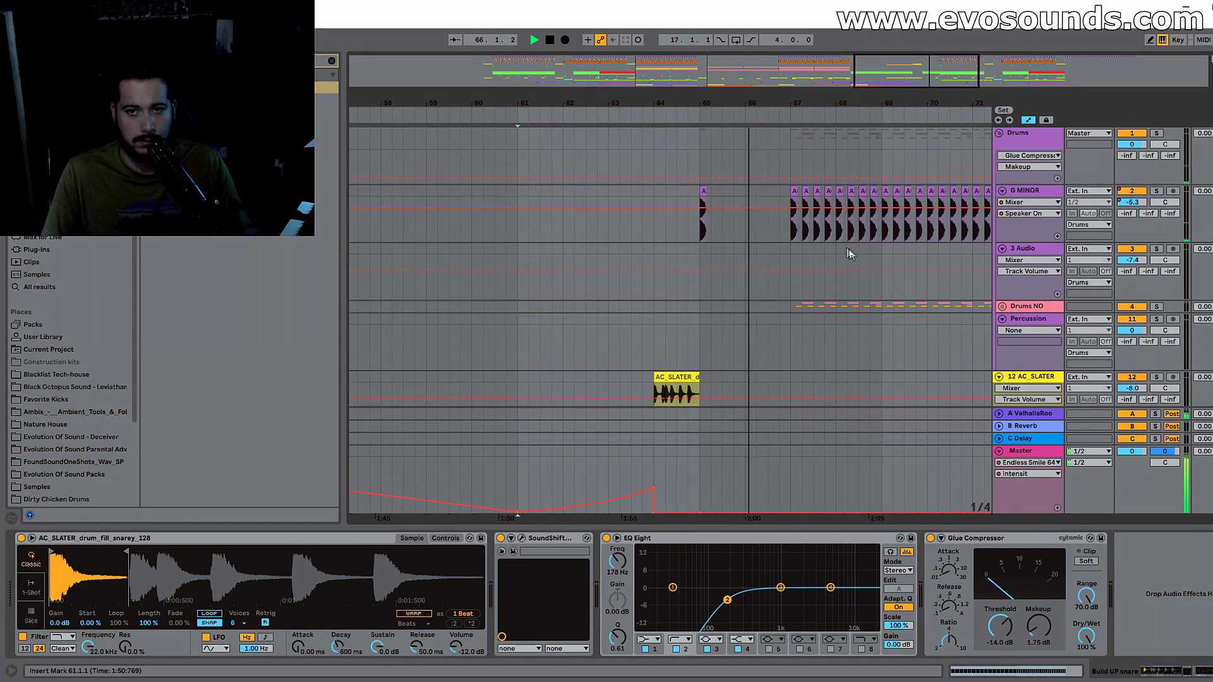
scroll(942, 397, down, 5)
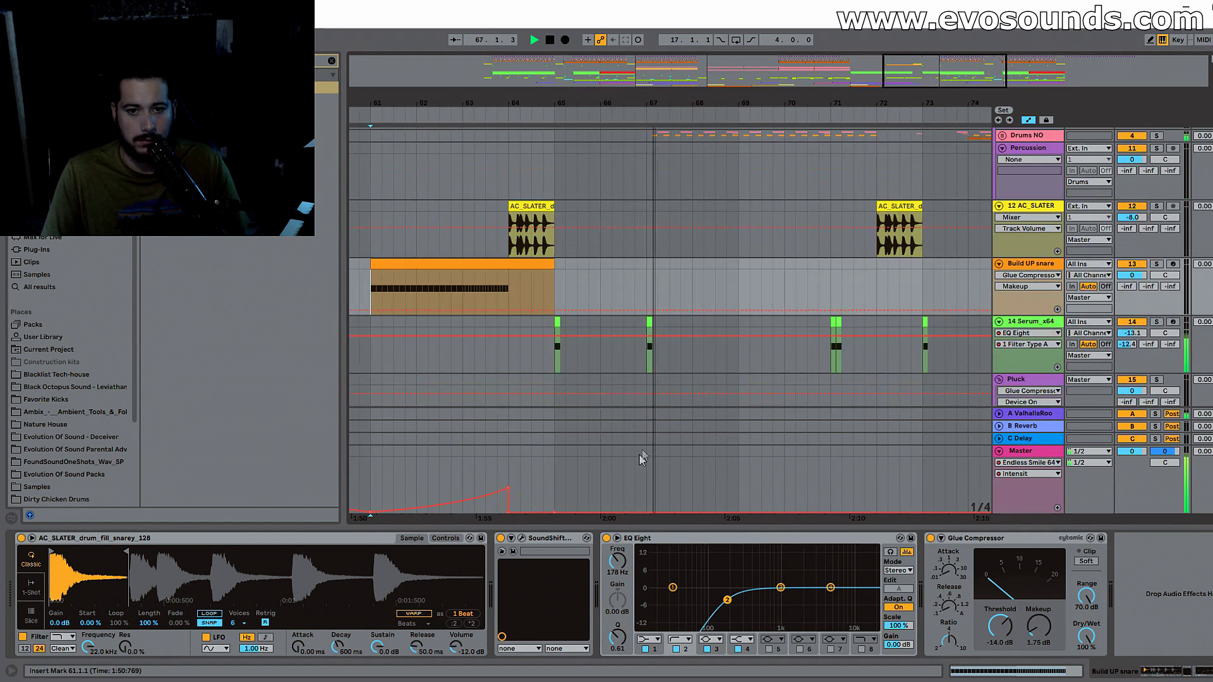
Step: Draw a rising ramp in the master's Endless Smile intensity automation from bar 66.2 to bar 67 and audition it from bar 64.2
click(552, 366)
click(568, 513)
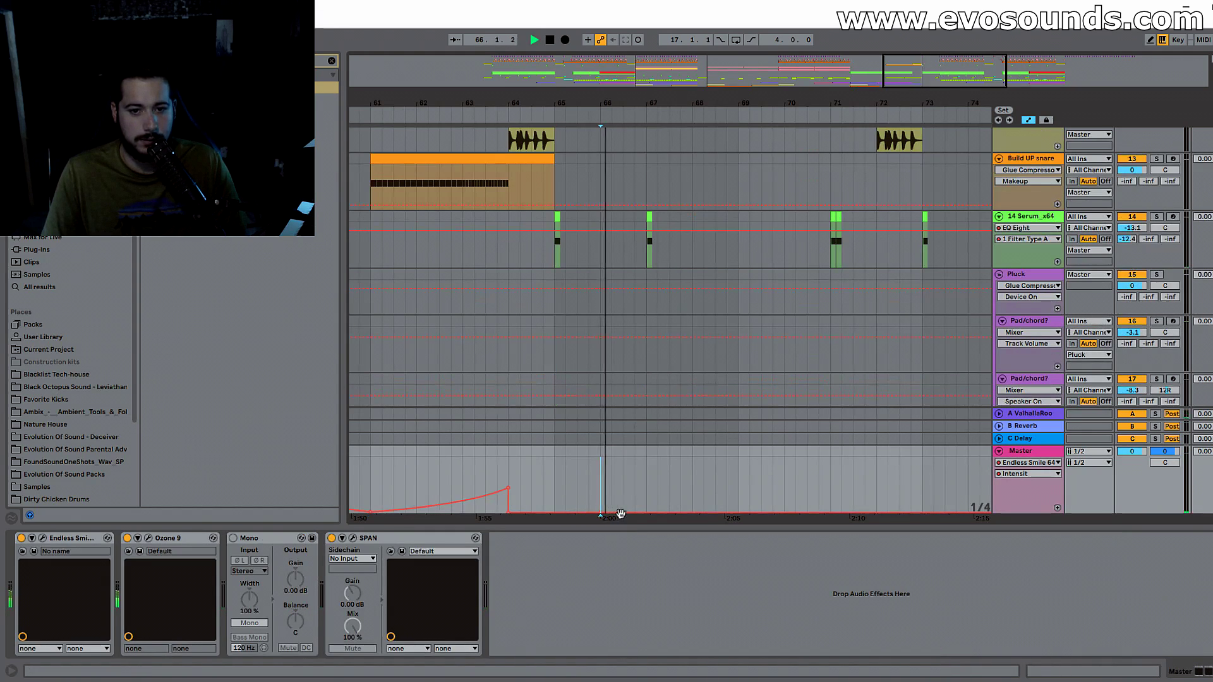
mouse_move(641, 513)
mouse_down()
mouse_move(646, 478)
mouse_move(615, 518)
mouse_move(650, 496)
mouse_move(648, 510)
mouse_up()
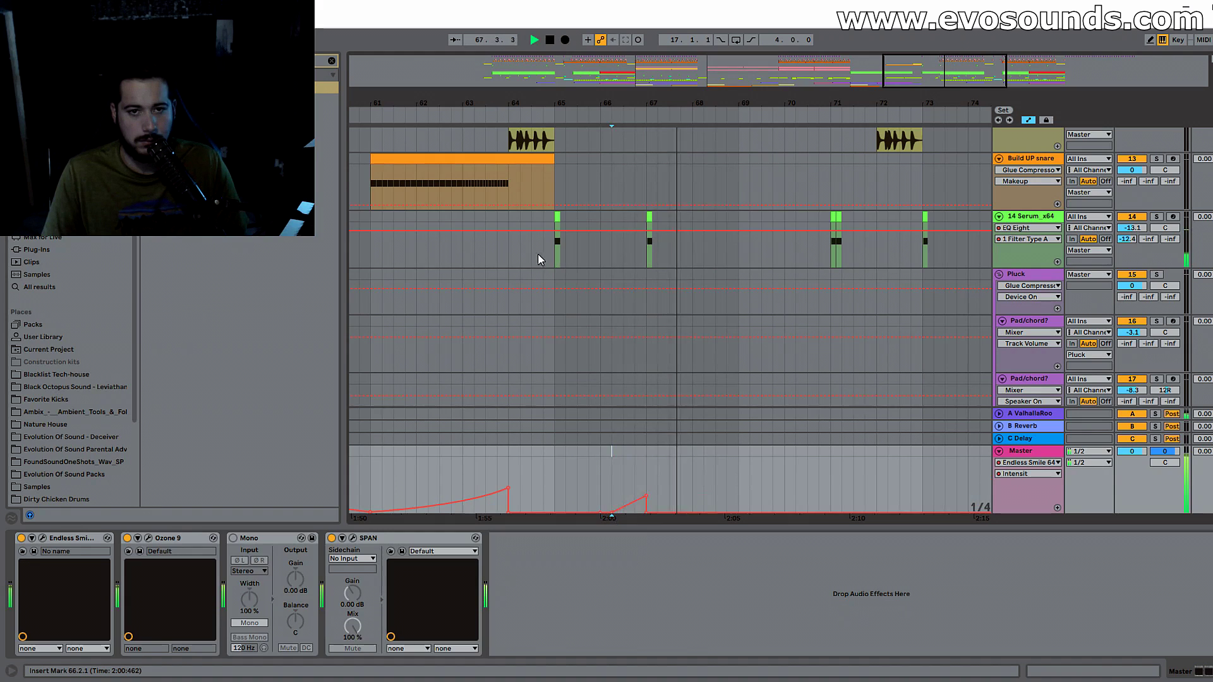
click(515, 241)
click(518, 255)
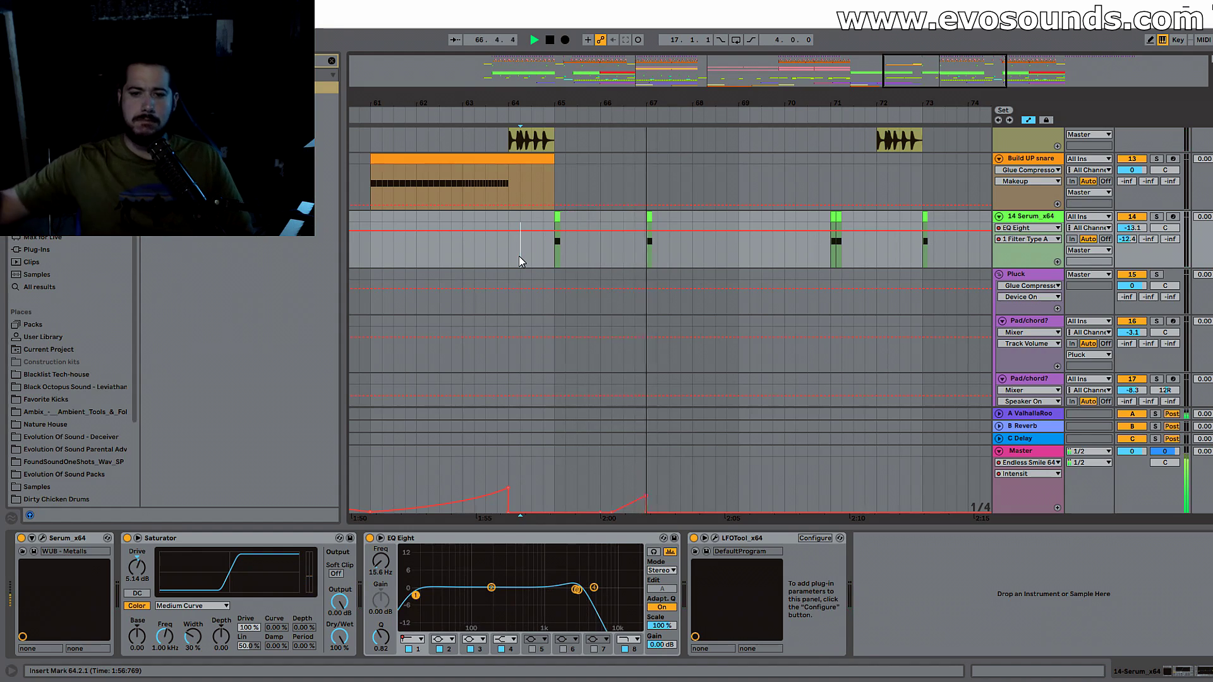
scroll(650, 244, up, 5)
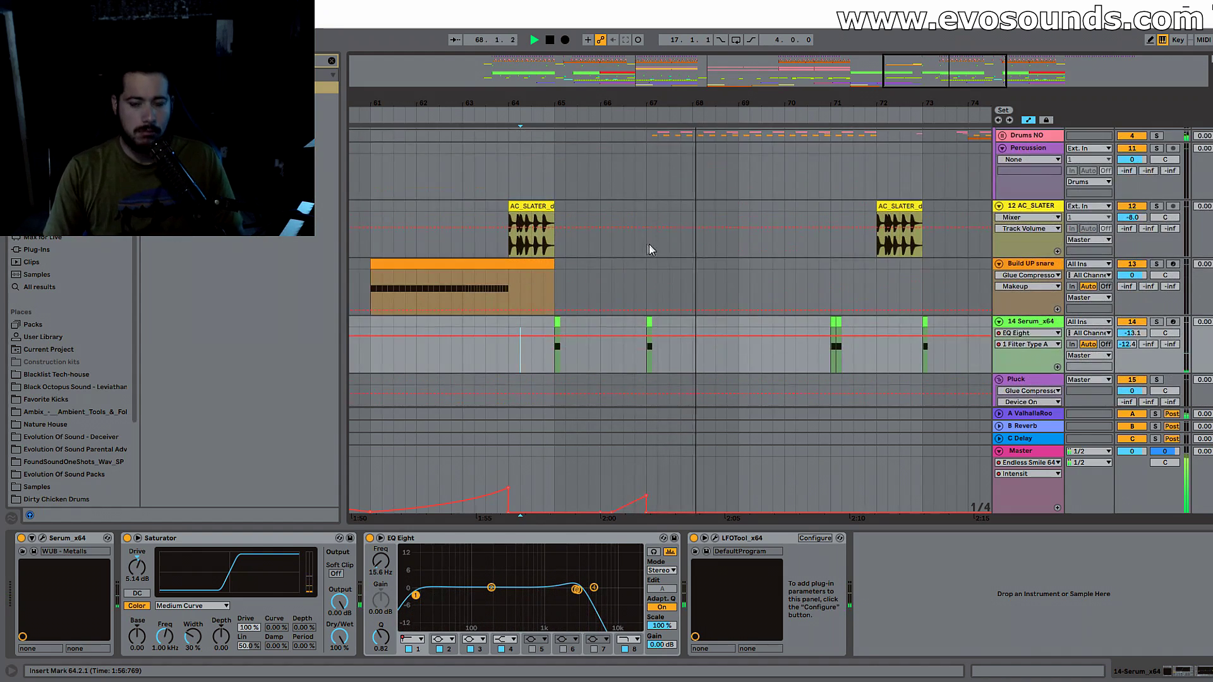
Step: Play the arrangement from the breakdown marker at bar 41 and check the drum and snare tracks there
drag(953, 78, 669, 70)
click(768, 111)
click(612, 218)
key(space)
scroll(598, 238, down, 3)
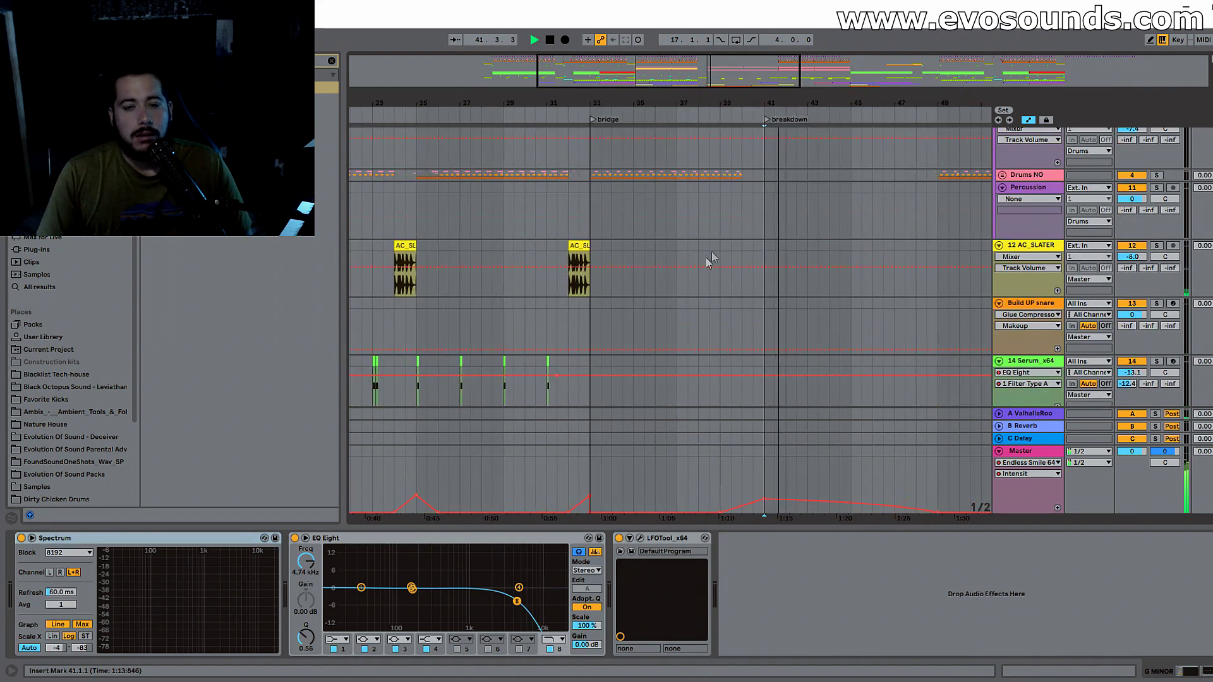
scroll(702, 259, up, 3)
key(space)
Step: Play from the bridge marker at bar 33 and examine the drum, bass and synth tracks up to the breakdown
click(595, 279)
key(space)
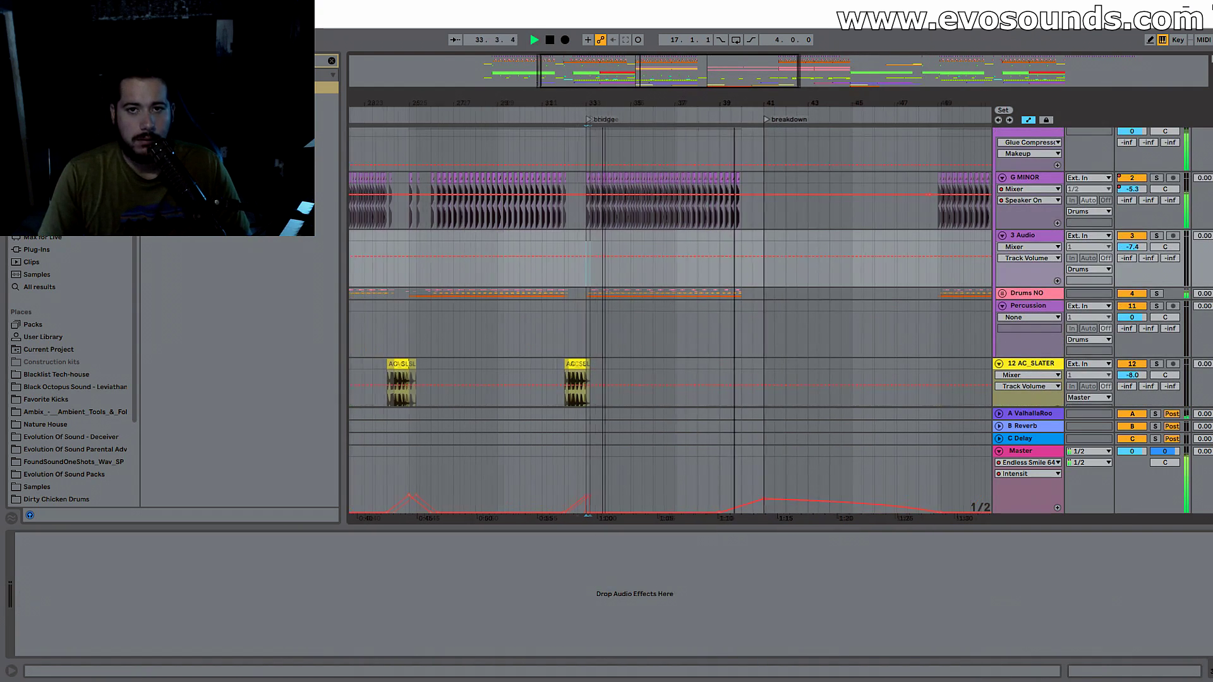
scroll(658, 265, right, 3)
scroll(647, 231, down, 3)
scroll(657, 233, left, 3)
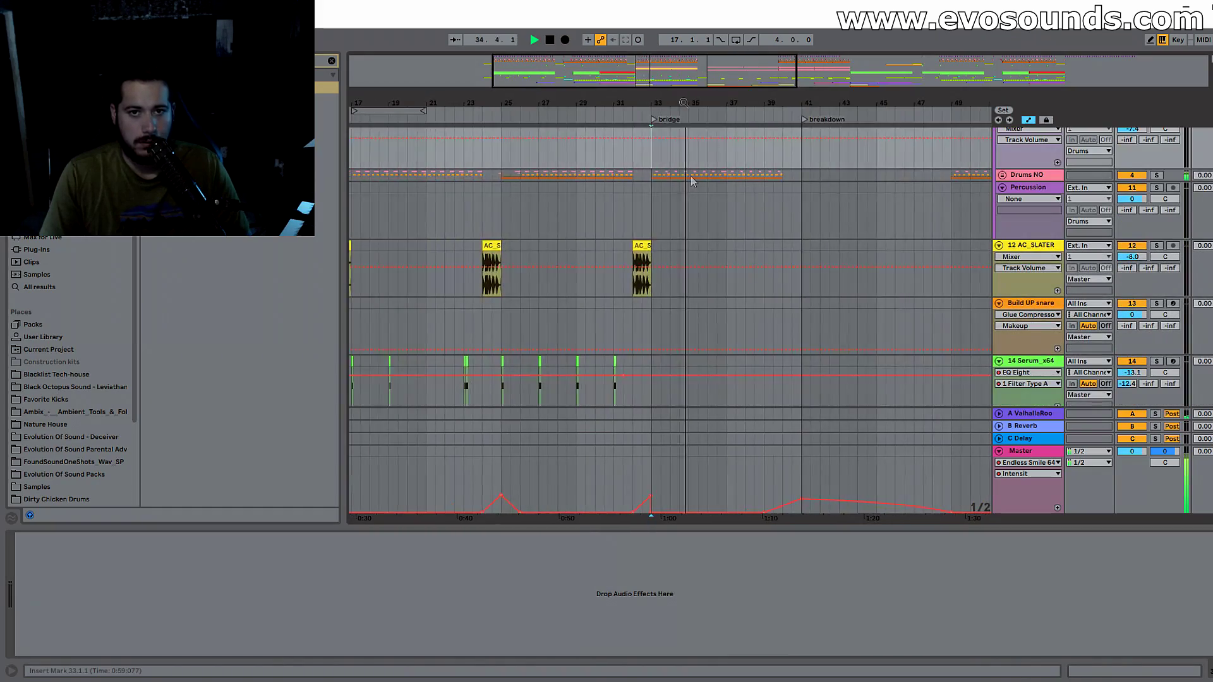
scroll(685, 225, up, 3)
drag(673, 103, 719, 143)
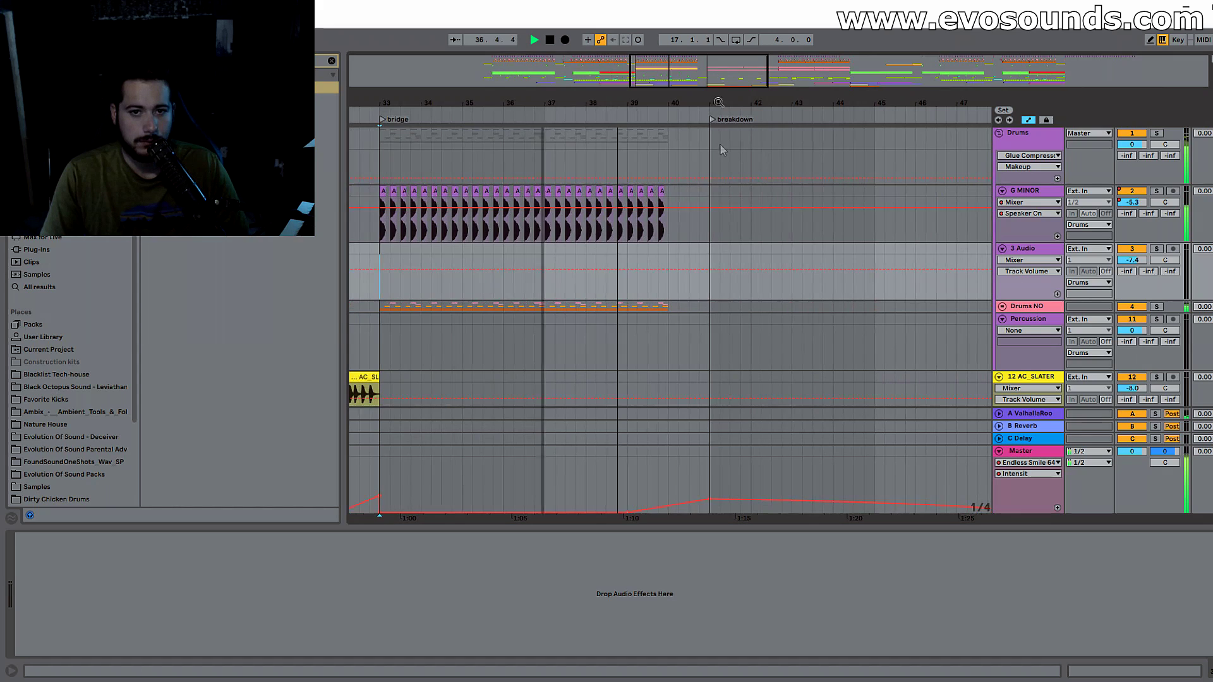
scroll(711, 225, down, 4)
scroll(710, 225, down, 5)
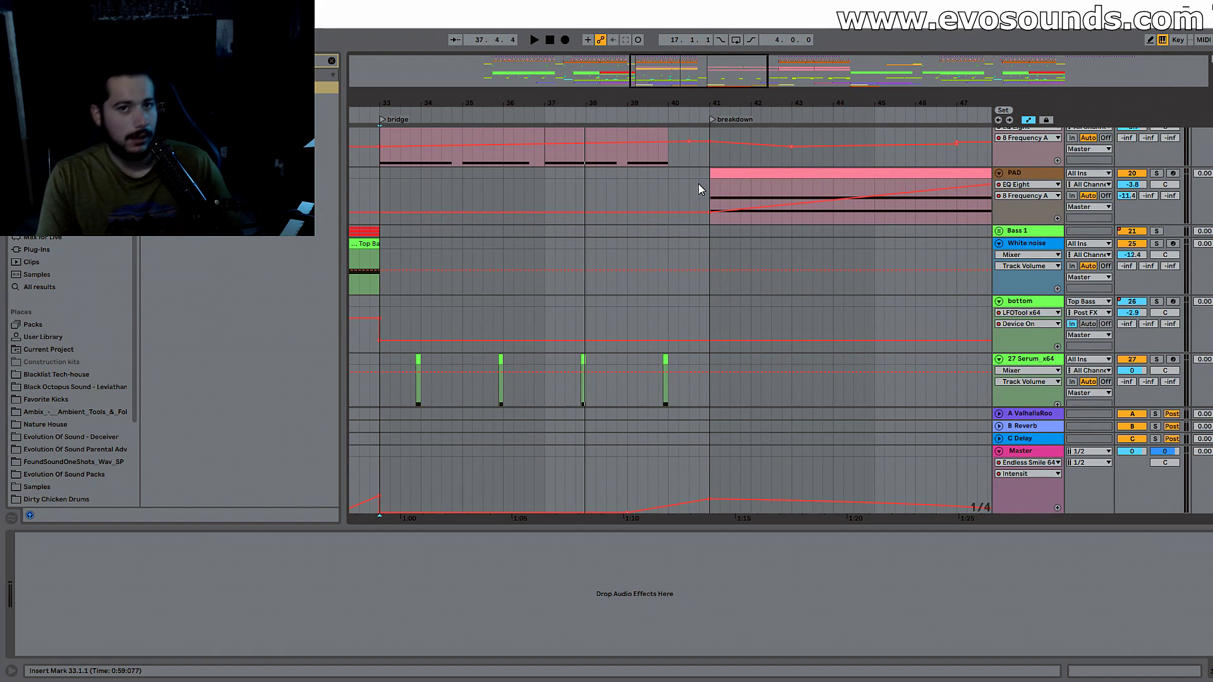
Step: Examine the PAD and Reese tracks across the breakdown from bar 41 to bar 49 and the vocal tracks below them
drag(687, 103, 568, 73)
scroll(672, 304, up, 3)
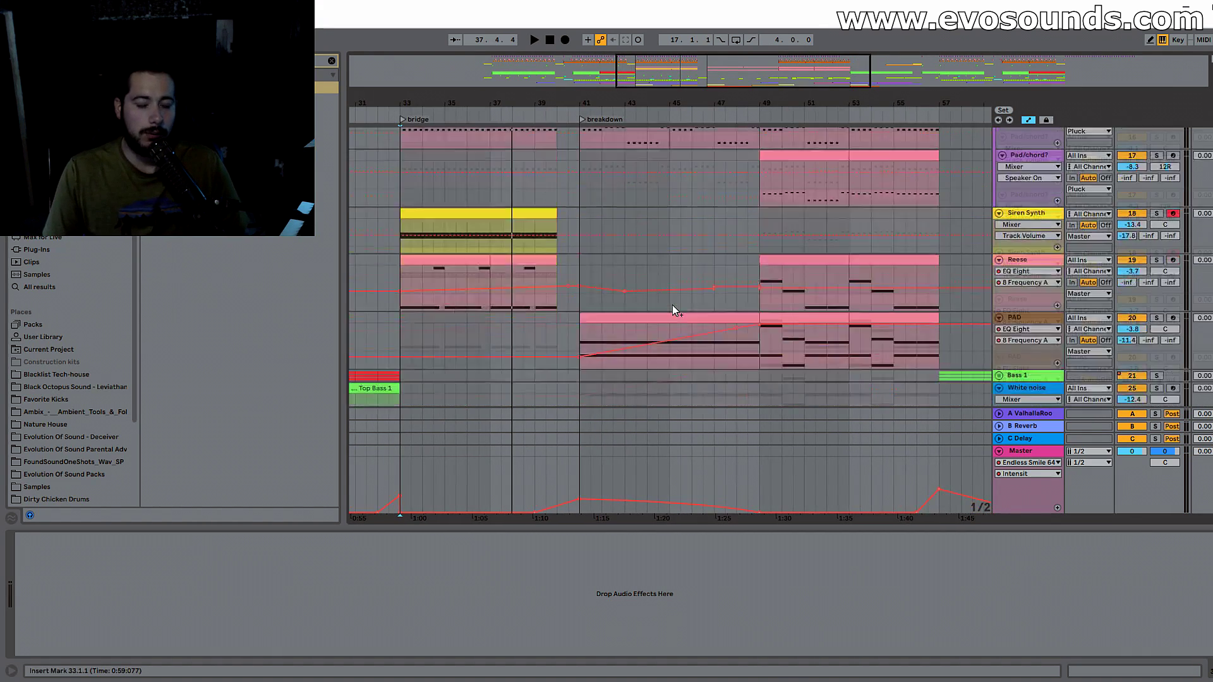
scroll(695, 322, up, 2)
scroll(790, 382, down, 4)
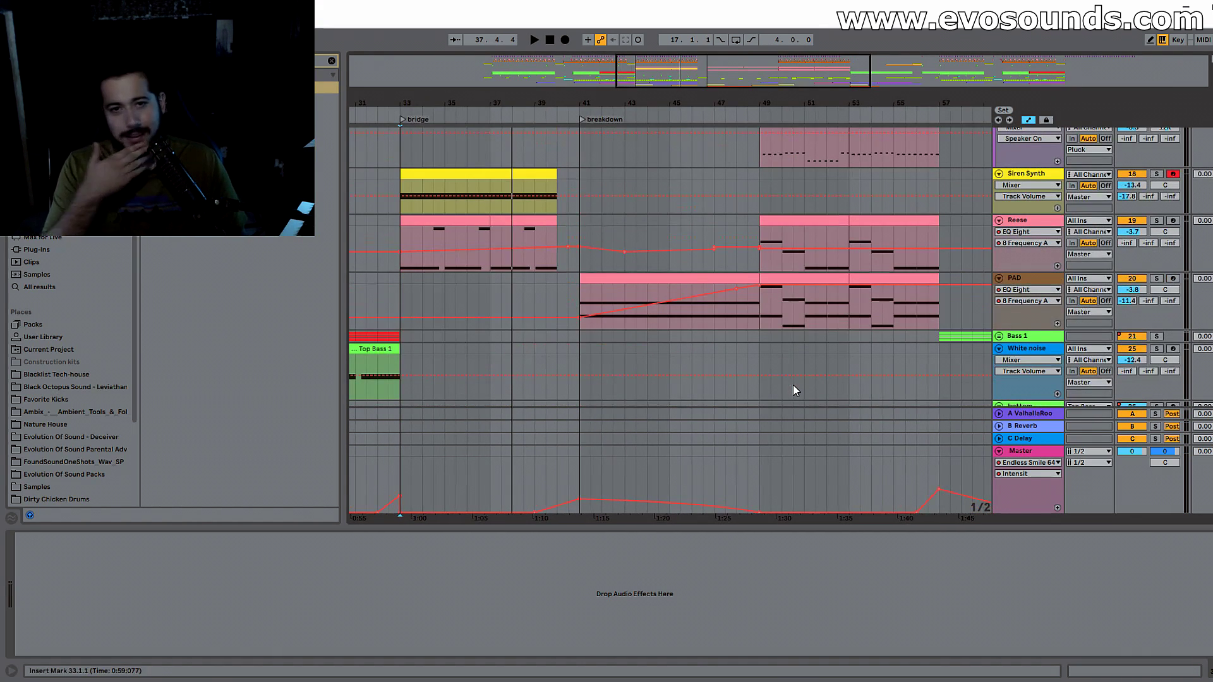
click(611, 276)
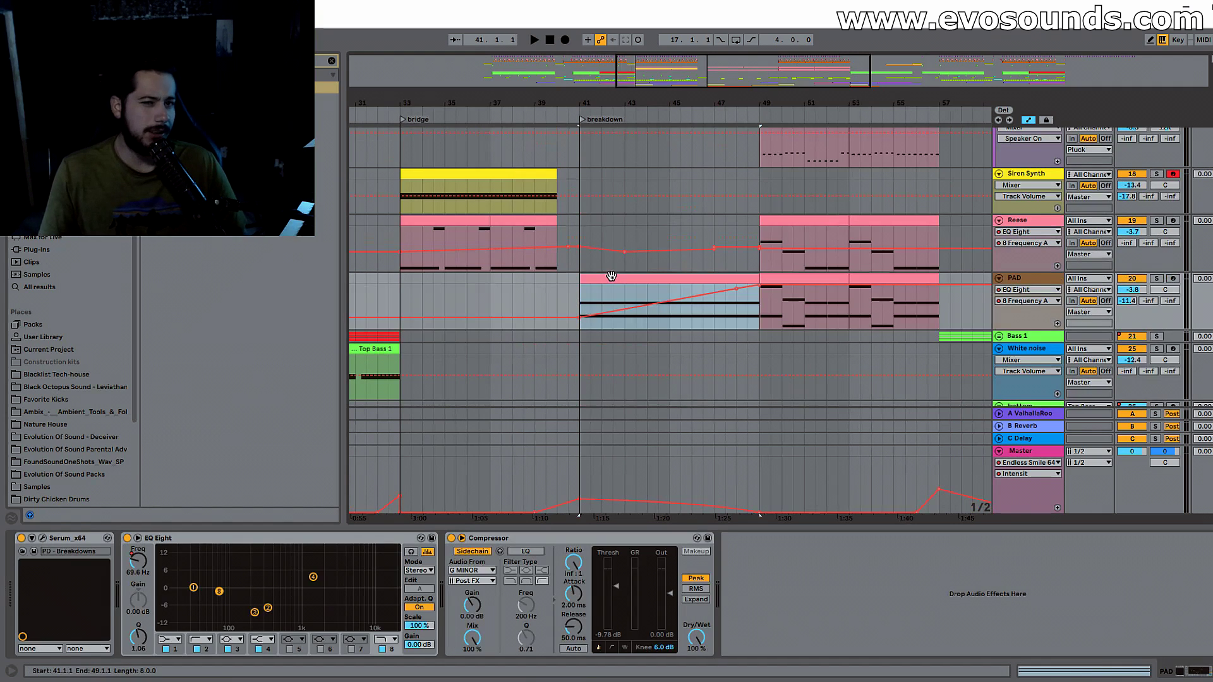
drag(598, 251, 759, 223)
scroll(714, 316, down, 5)
scroll(714, 309, down, 4)
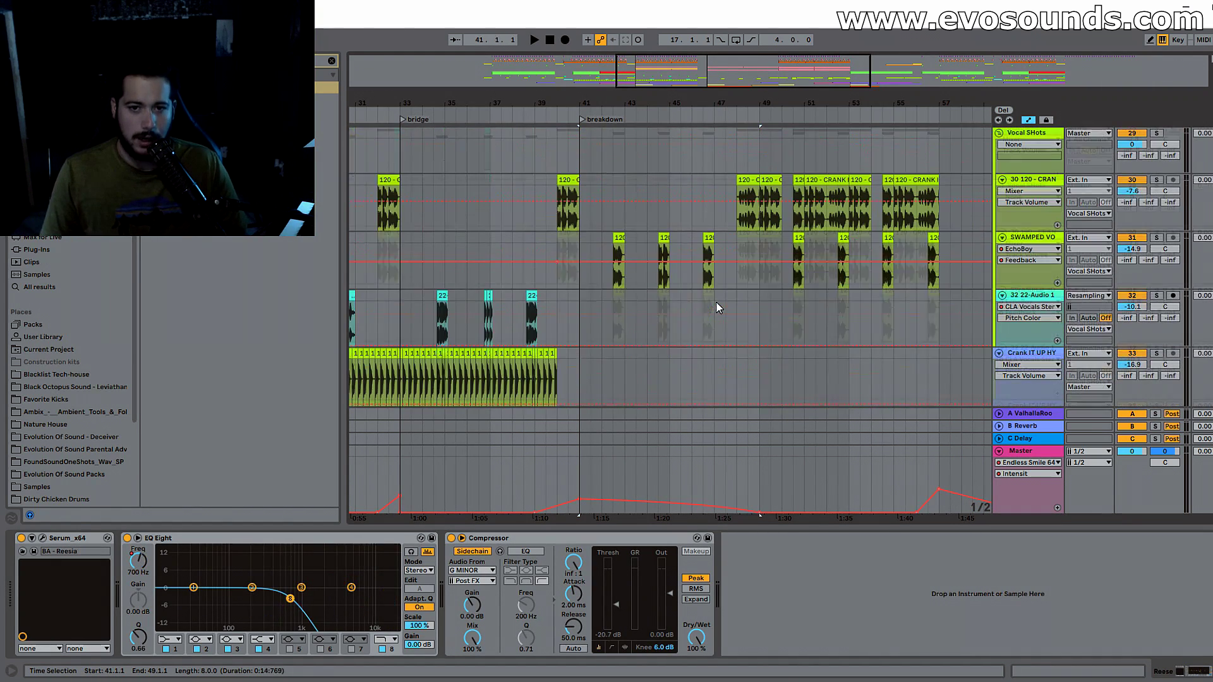
Step: Solo the SWAMPED VOCAL track and audition its first breakdown clip from bar 42.3
click(618, 237)
click(1157, 239)
key(space)
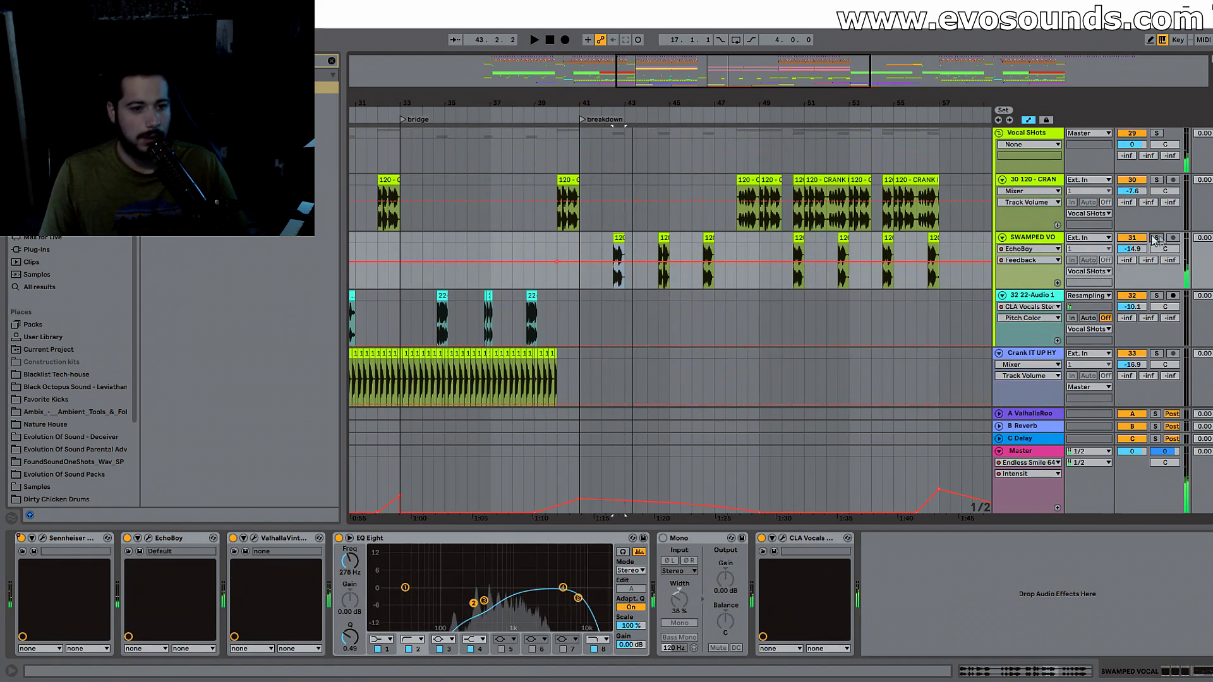
Step: Inspect the AMBEO Orbit, EchoBoy and Valhalla reverb settings on the SWAMPED VOCAL track and close their windows
scroll(625, 382, down, 4)
click(43, 538)
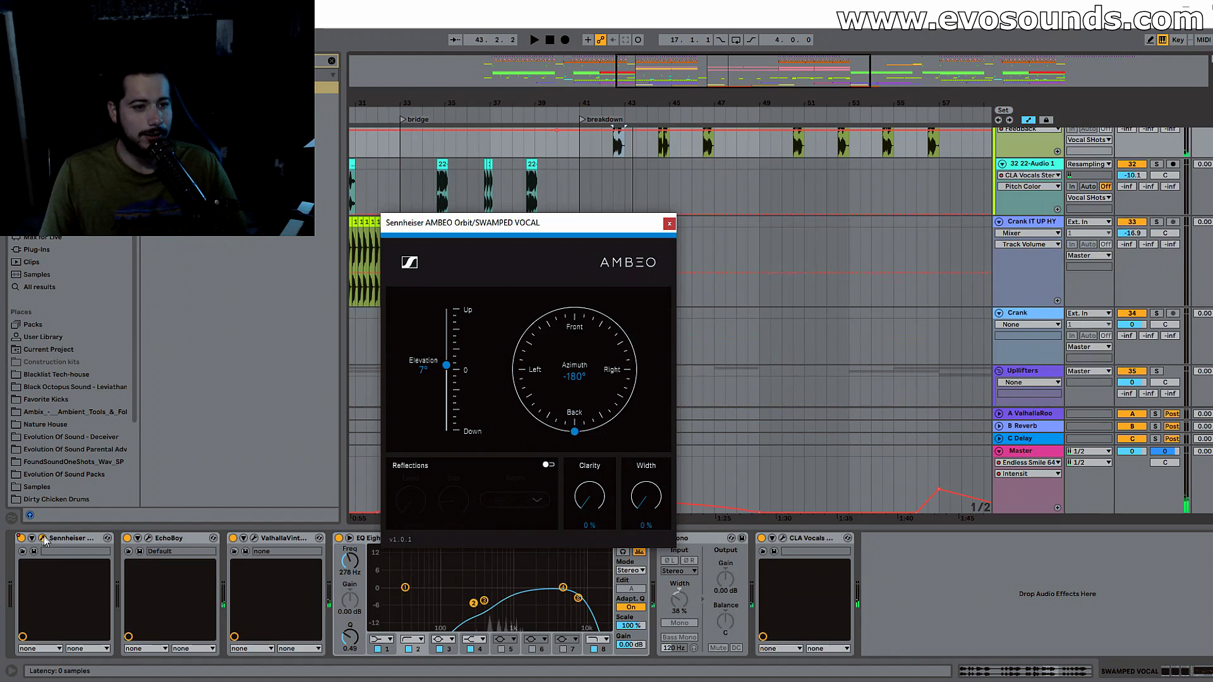
drag(570, 235, 592, 178)
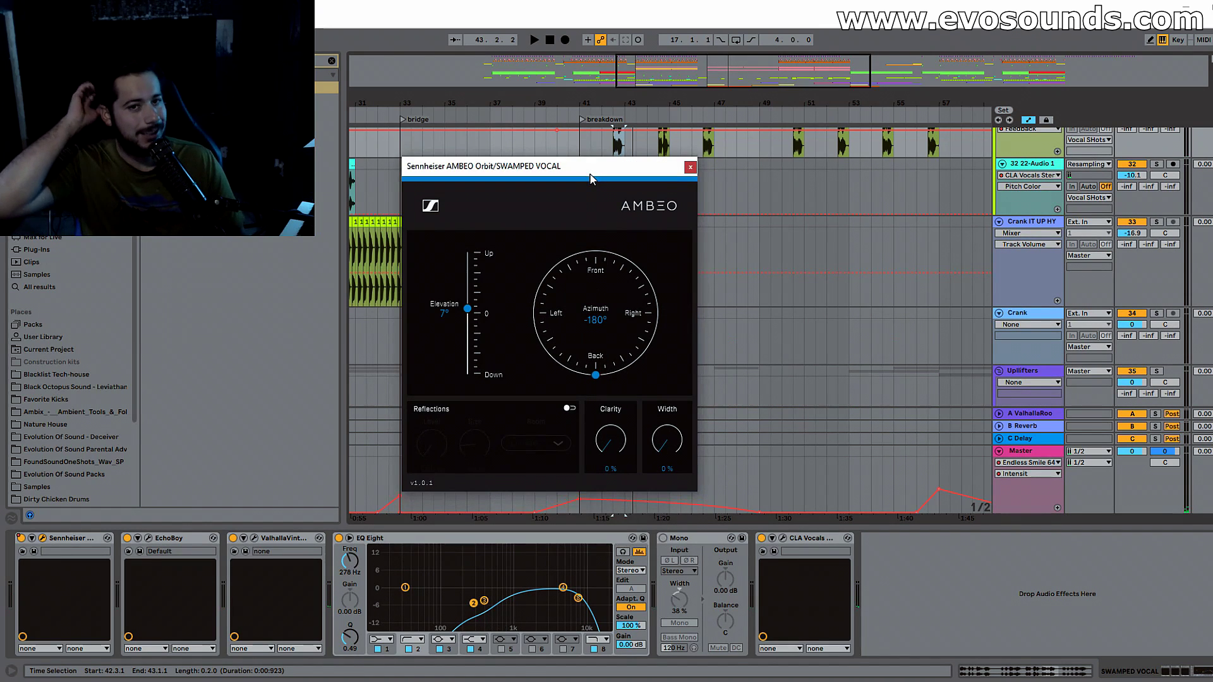
click(691, 167)
scroll(657, 283, up, 5)
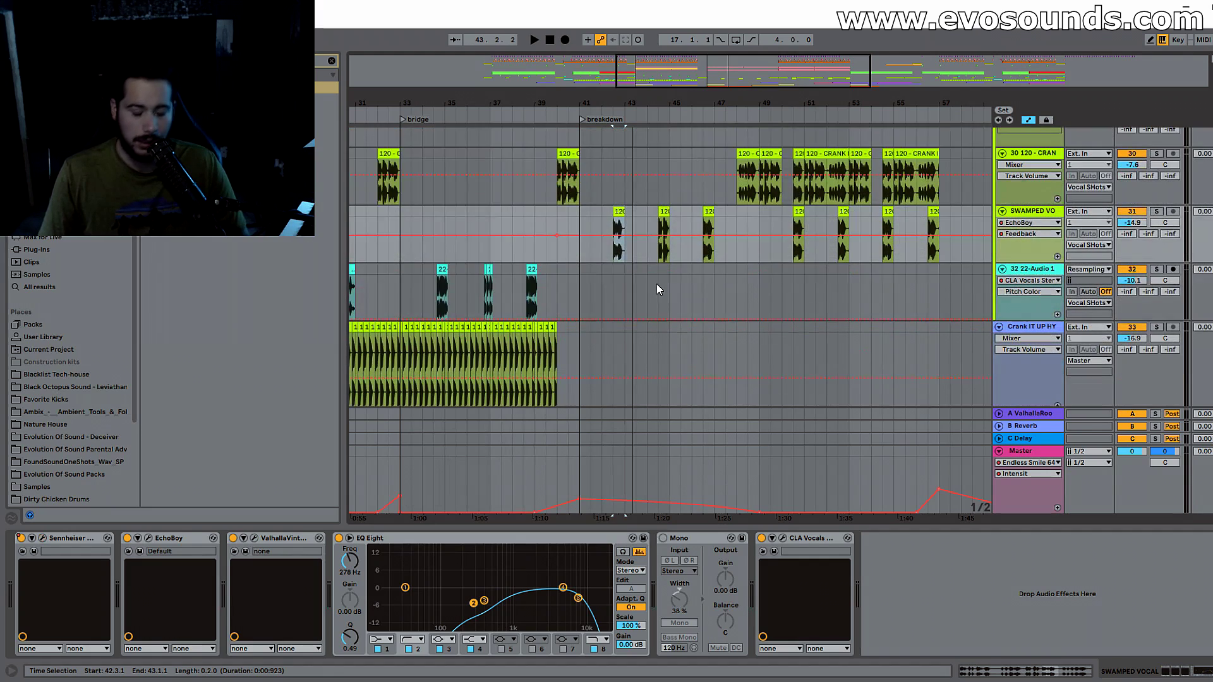
click(148, 538)
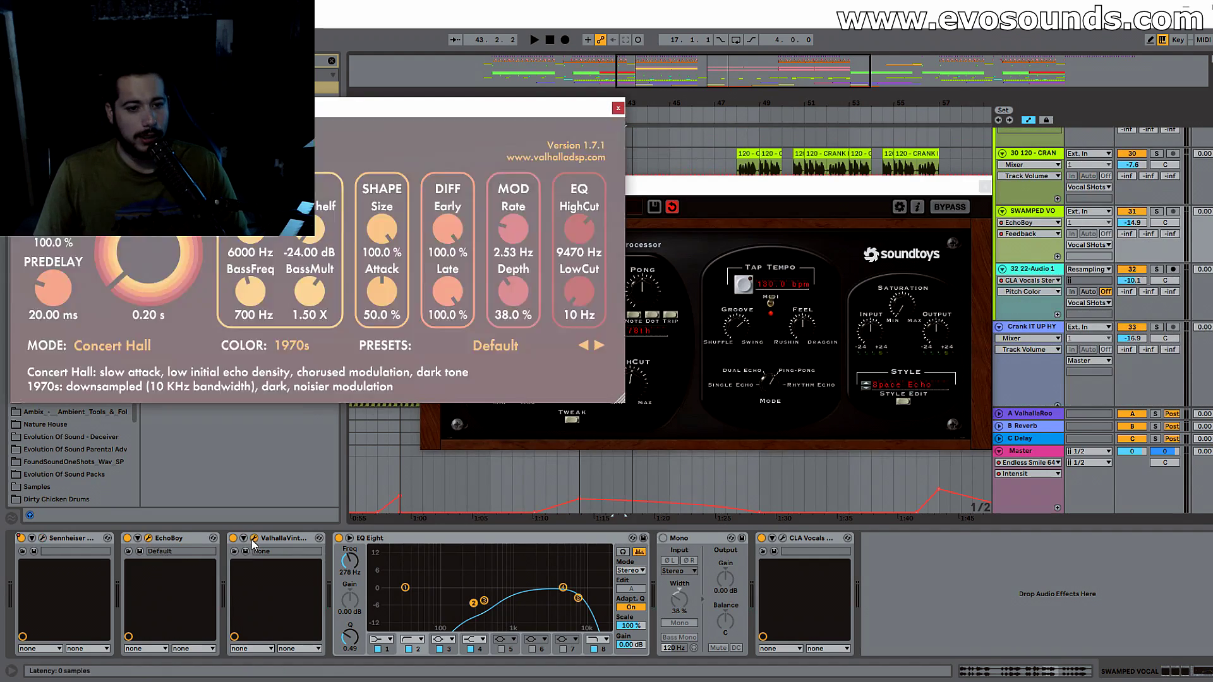
click(984, 187)
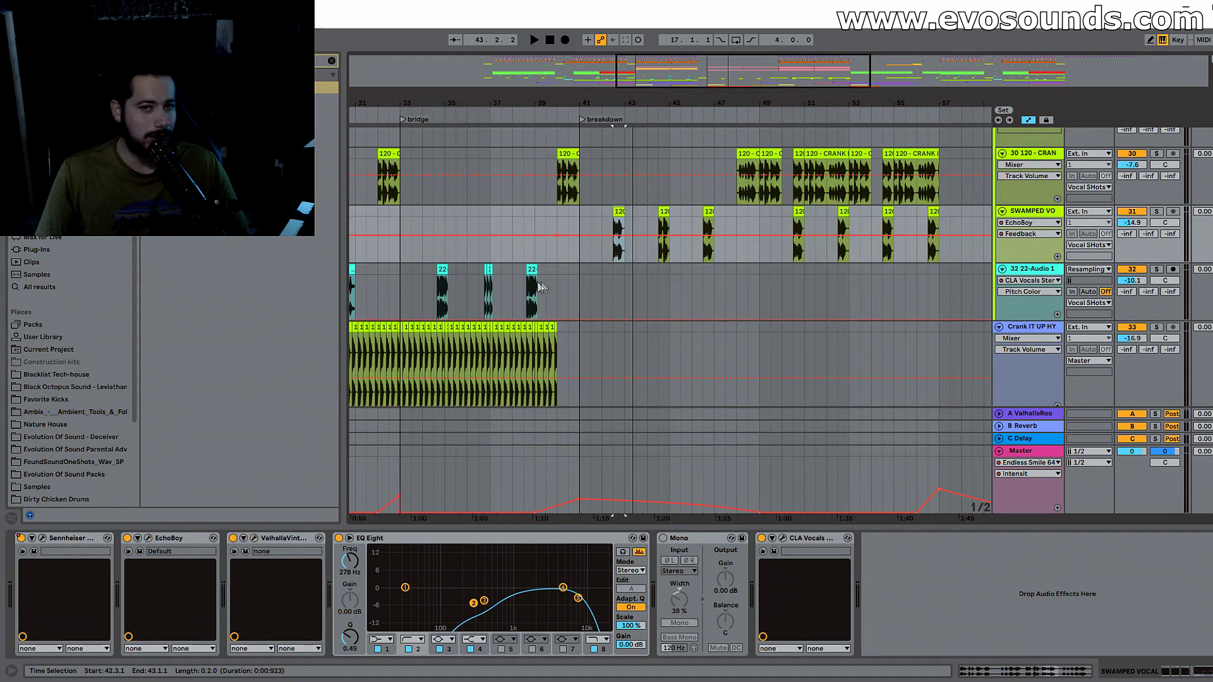
Step: Examine the vocal shot, uplifter, downlifter, crash and synth tracks across the bridge and breakdown
scroll(606, 310, up, 3)
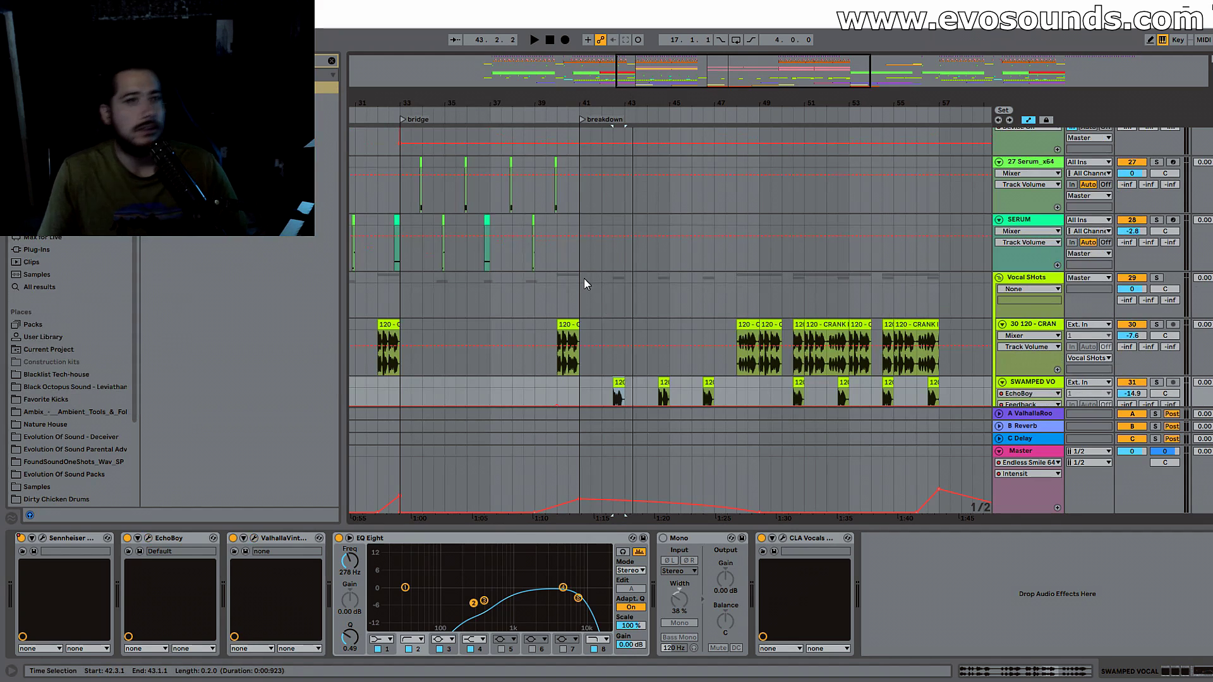
scroll(631, 288, down, 5)
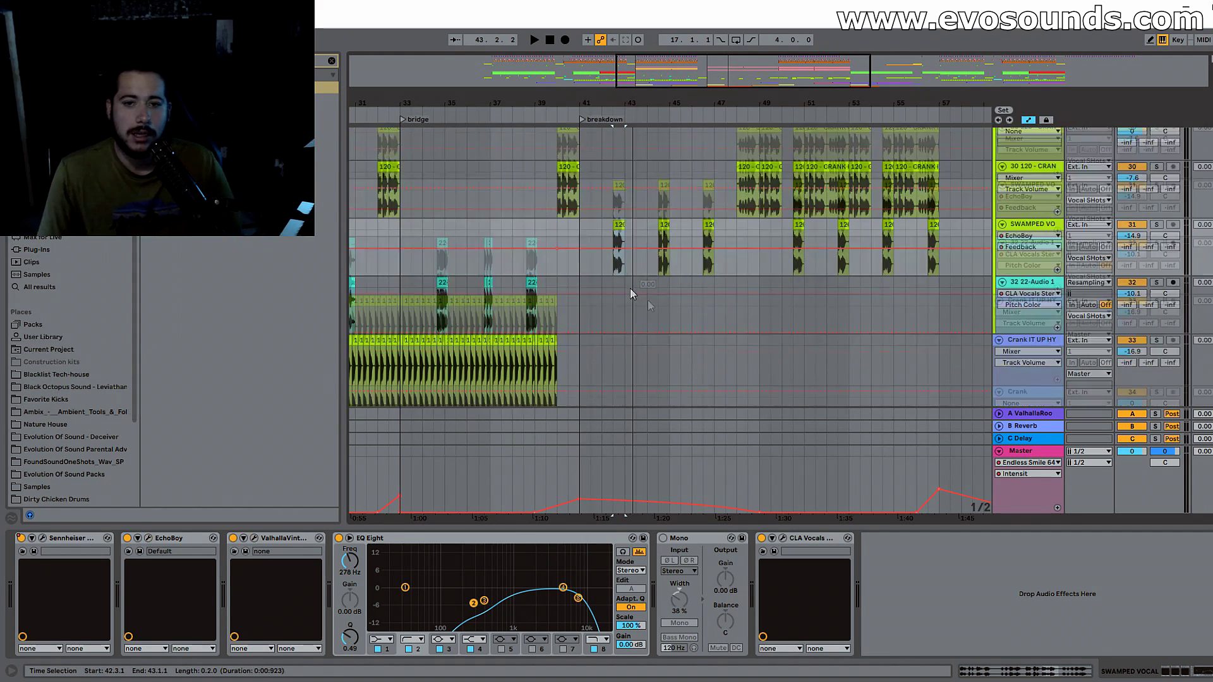
scroll(698, 328, down, 3)
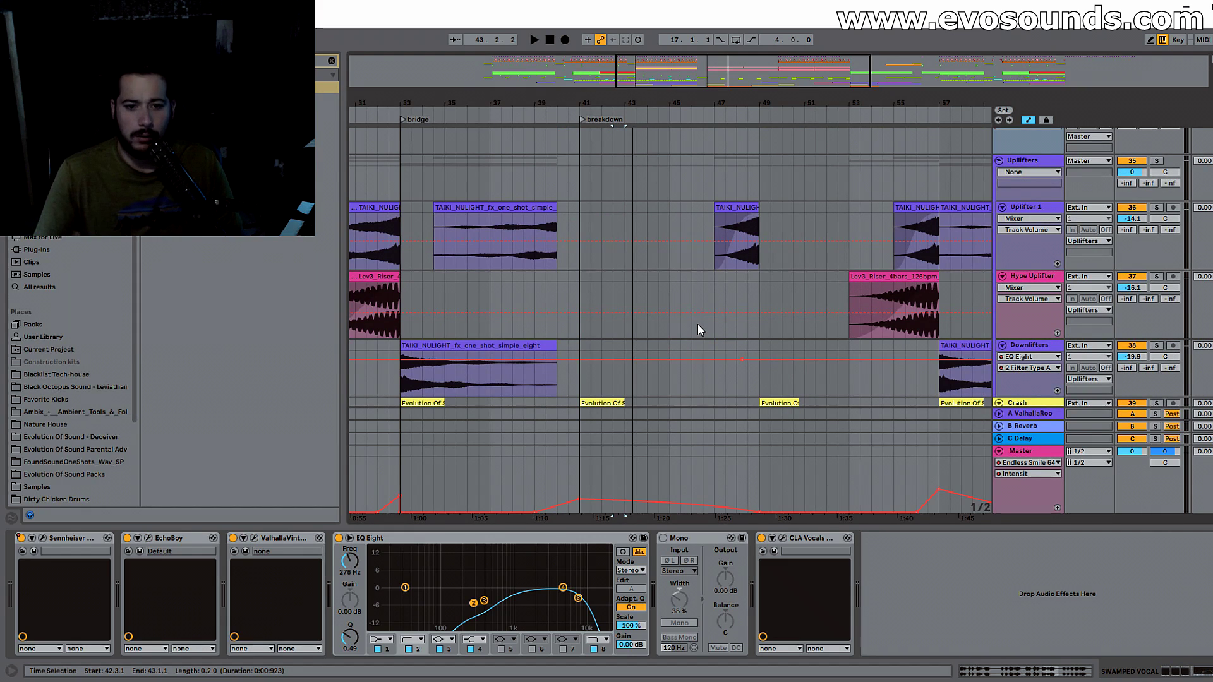
scroll(698, 324, up, 8)
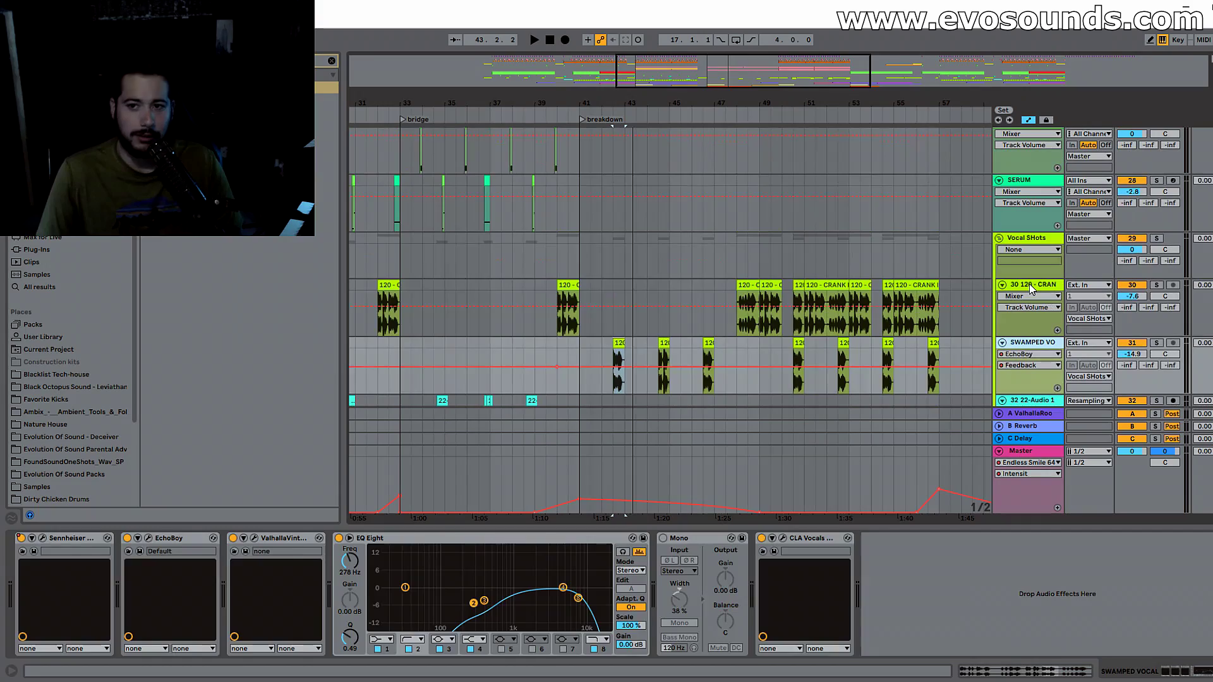
click(1029, 286)
click(1036, 349)
scroll(767, 355, down, 3)
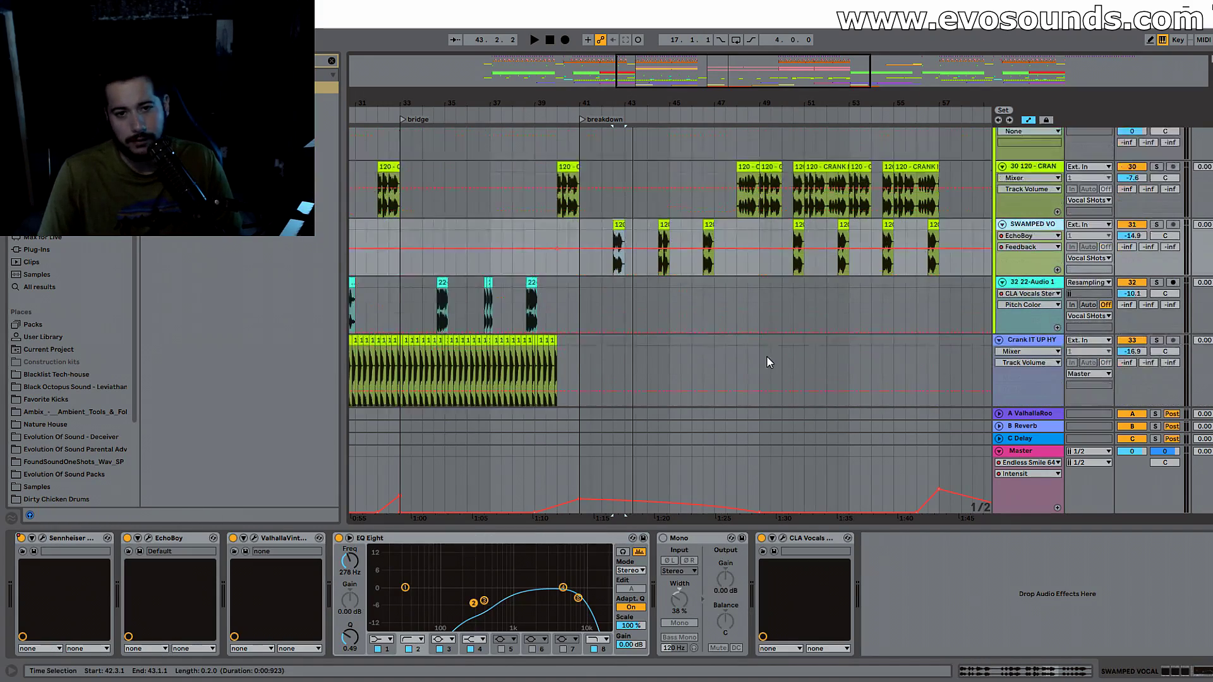
scroll(714, 190, left, 3)
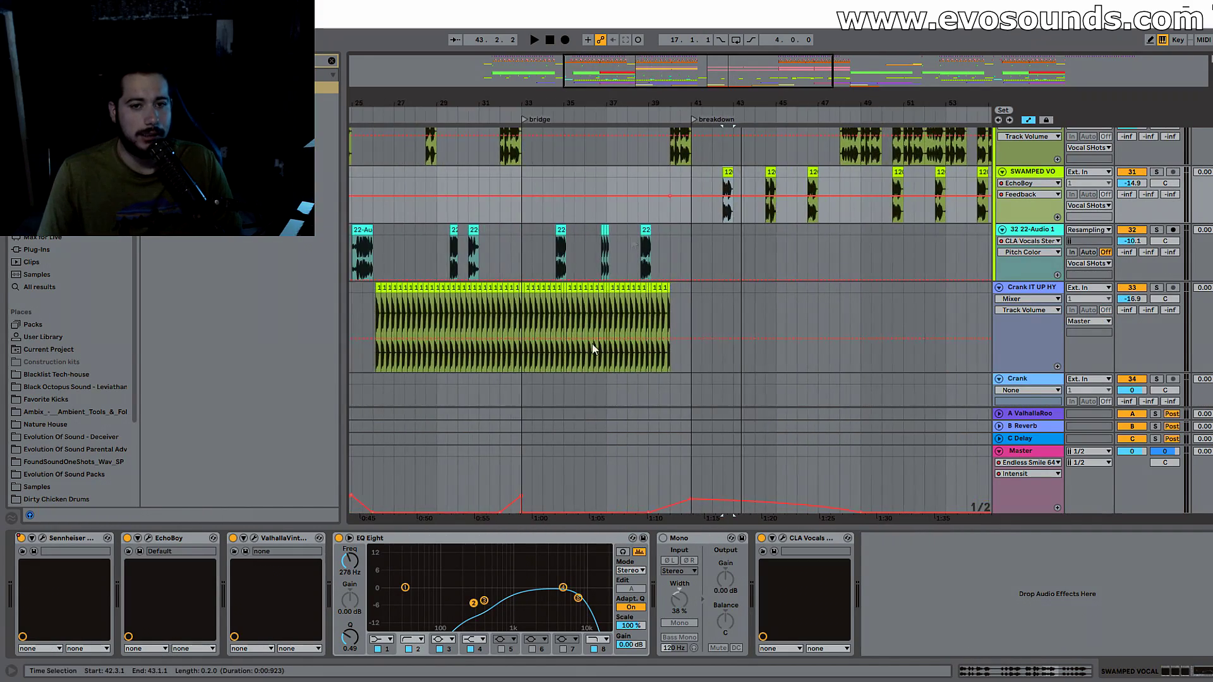
scroll(591, 344, down, 2)
scroll(558, 374, up, 5)
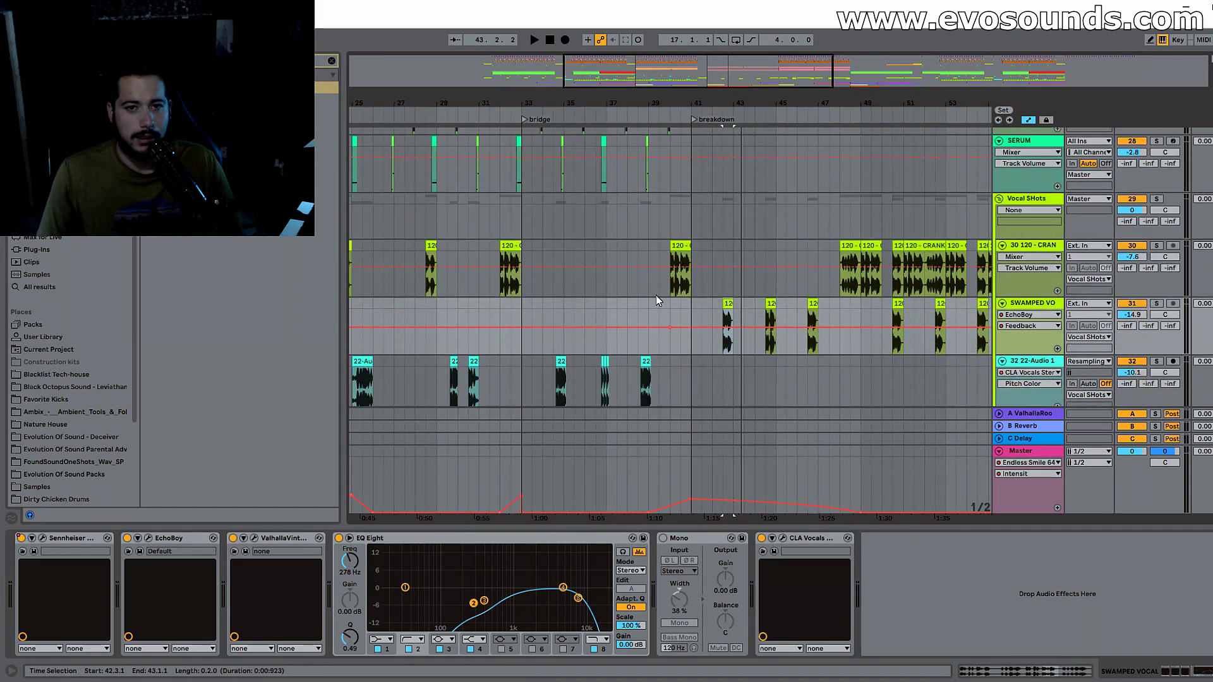
scroll(656, 294, right, 3)
scroll(532, 285, left, 3)
scroll(530, 280, up, 6)
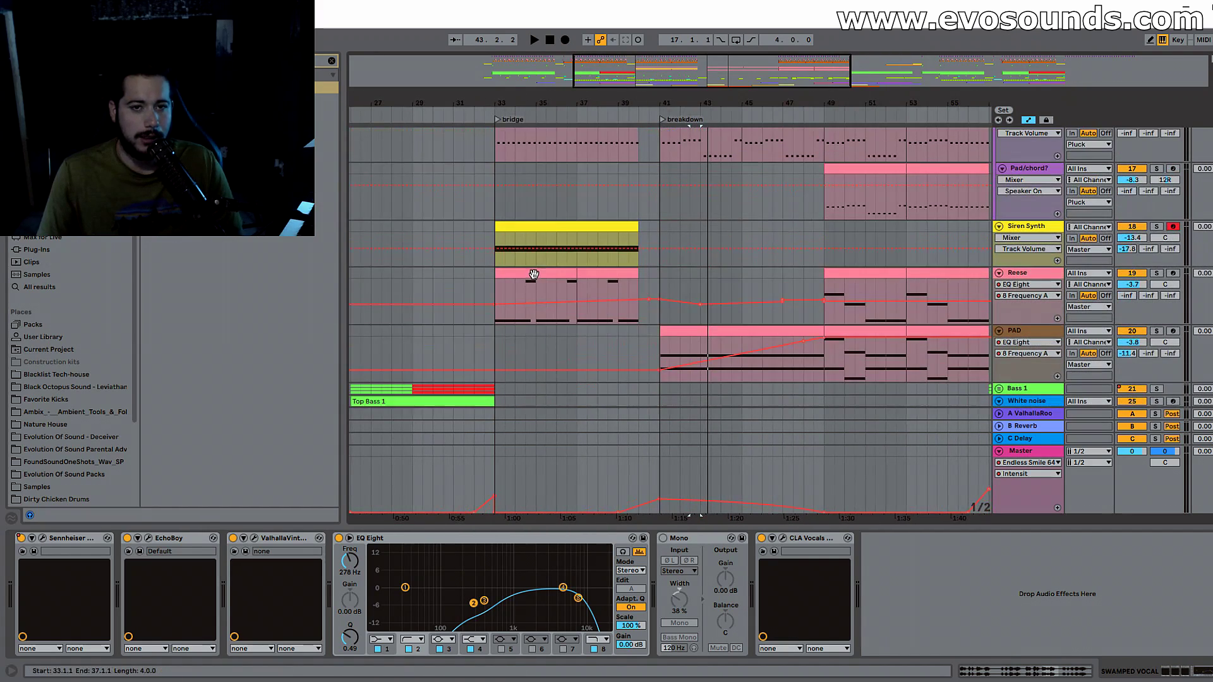
Step: Solo the Siren Synth track and audition its bridge clip from bar 33
click(549, 227)
click(1156, 227)
key(space)
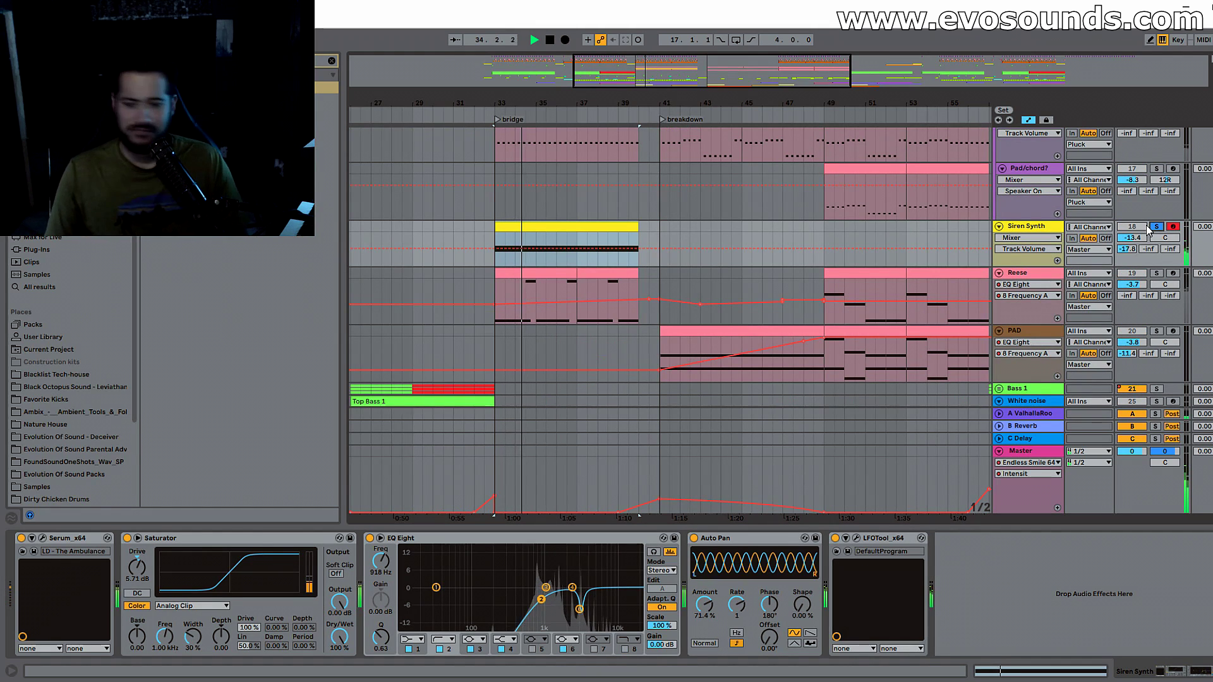
key(space)
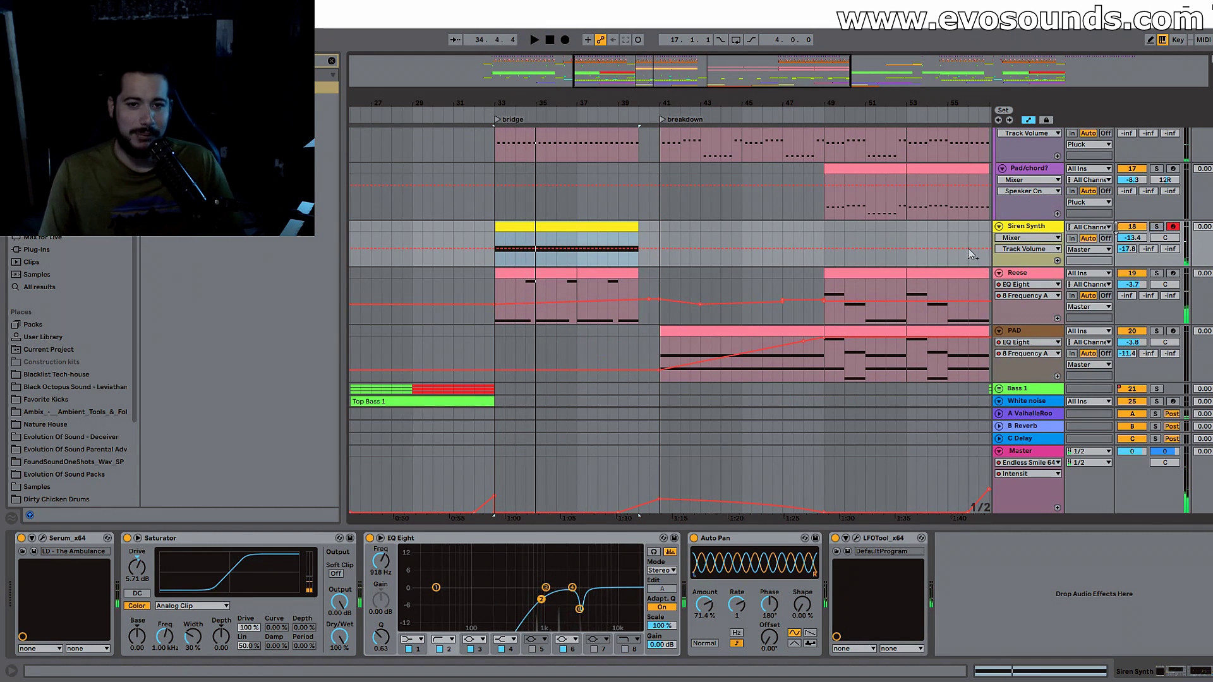
Step: Play the bridge from bar 33 with all tracks and examine the vocal chops alongside the Crank IT UP loop
key(space)
scroll(647, 229, down, 5)
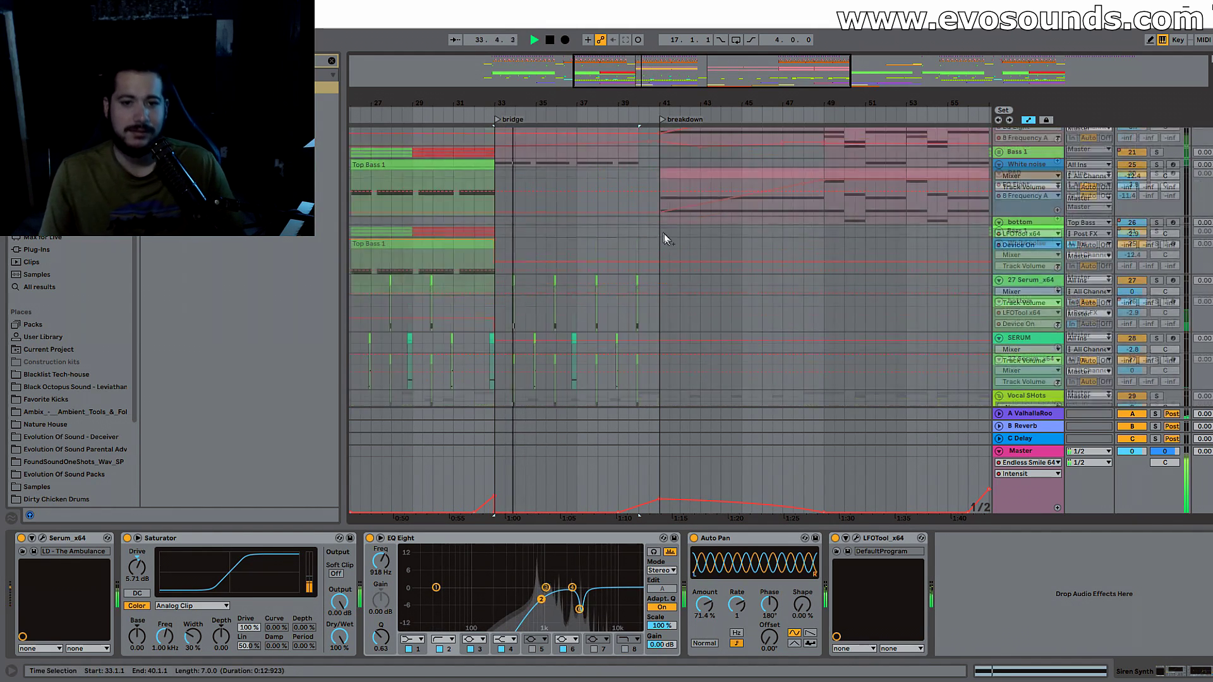
scroll(664, 238, down, 10)
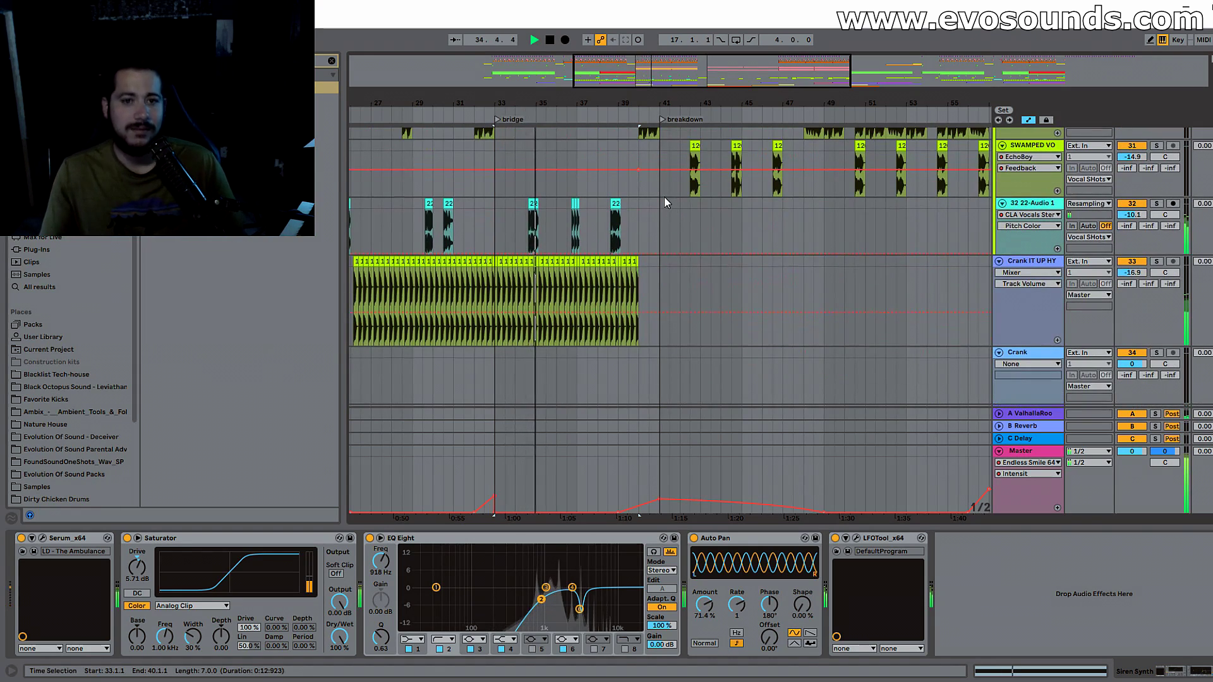
key(space)
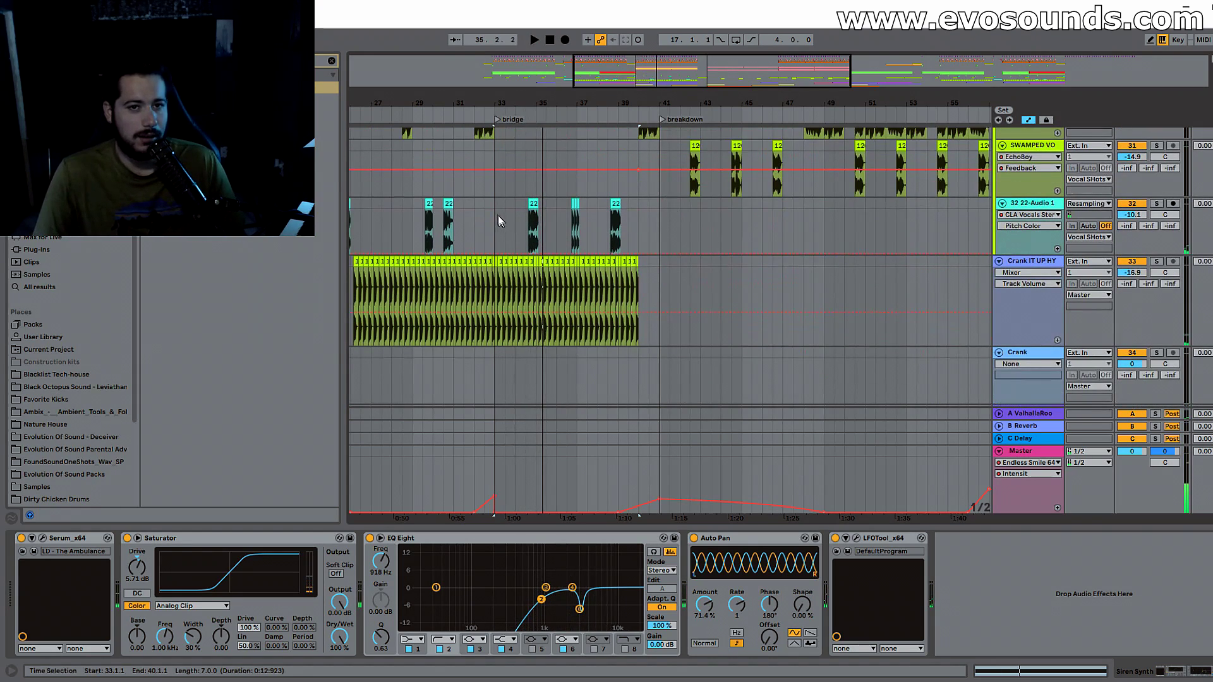
Step: Examine the SWAMPED VOCAL clips across the breakdown, selecting the ones at bars 50 and 56
scroll(786, 135, right, 6)
scroll(677, 251, up, 10)
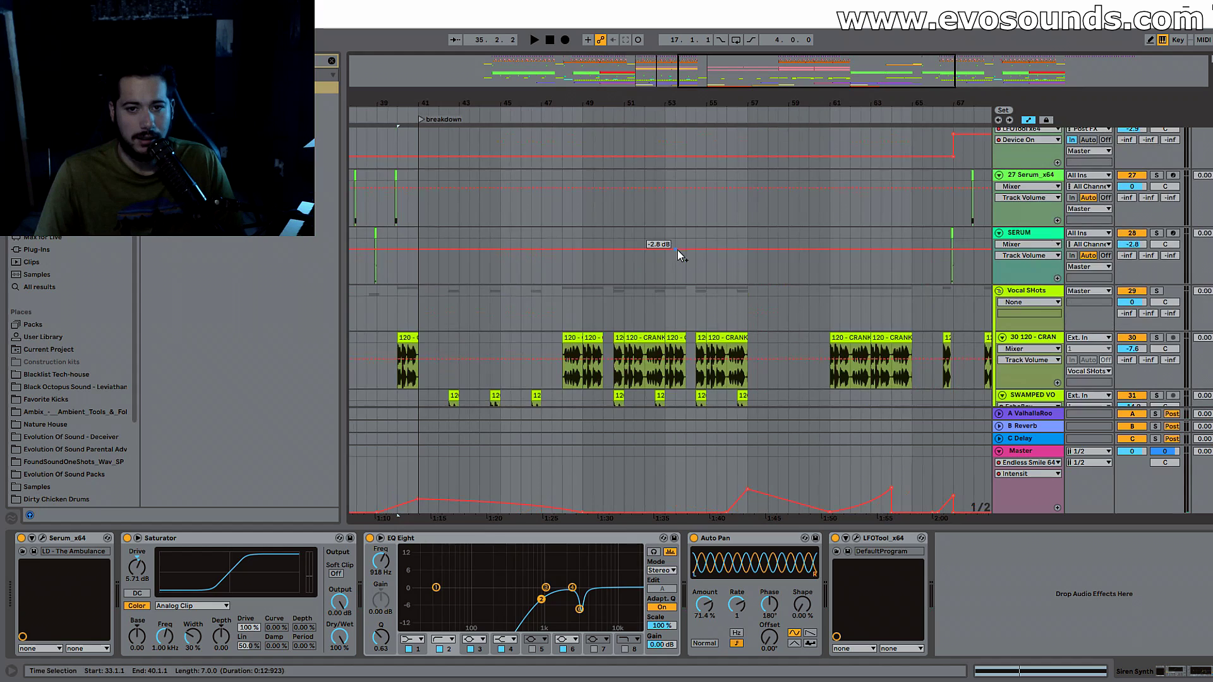
scroll(677, 249, down, 4)
click(617, 264)
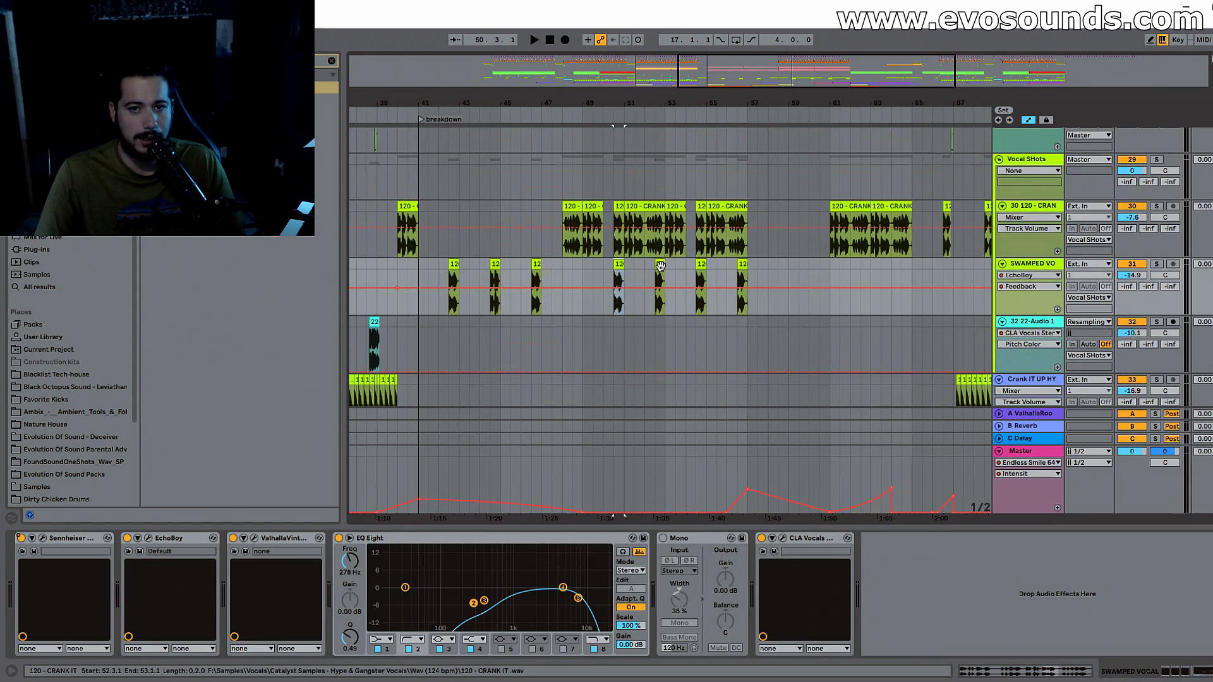
click(745, 262)
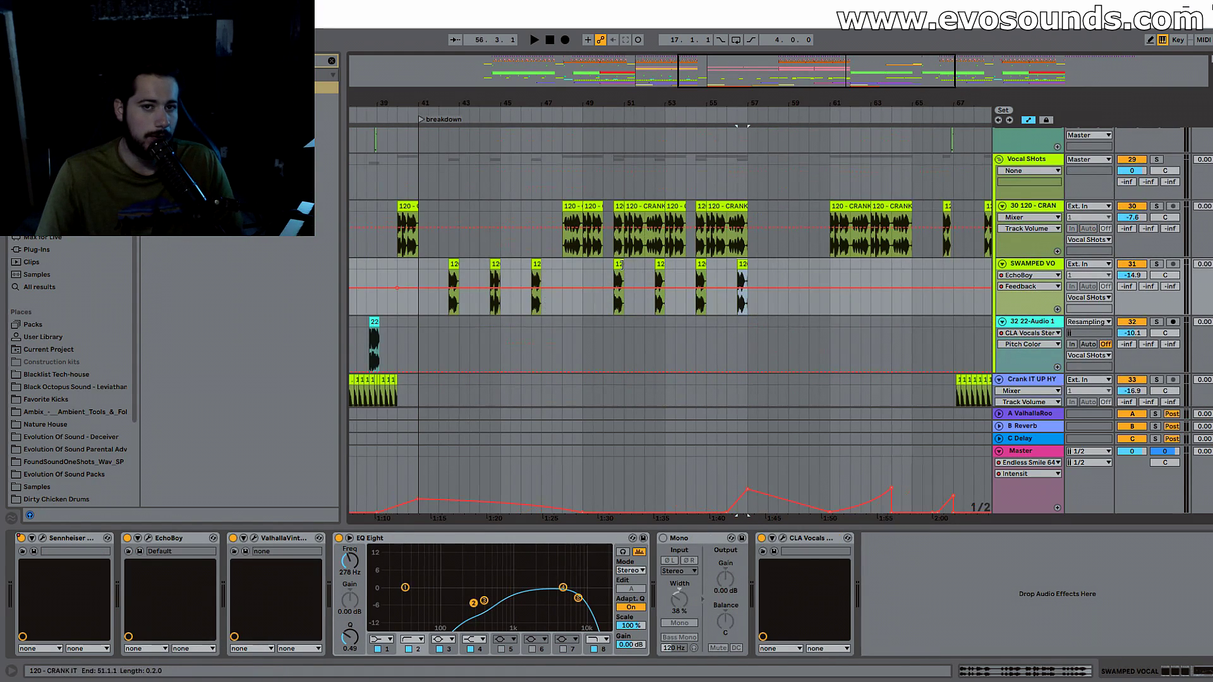
Step: Select bars 57 to 65 on the Siren Synth track and examine the synth and bass tracks around that section
scroll(622, 266, right, 5)
scroll(625, 240, up, 12)
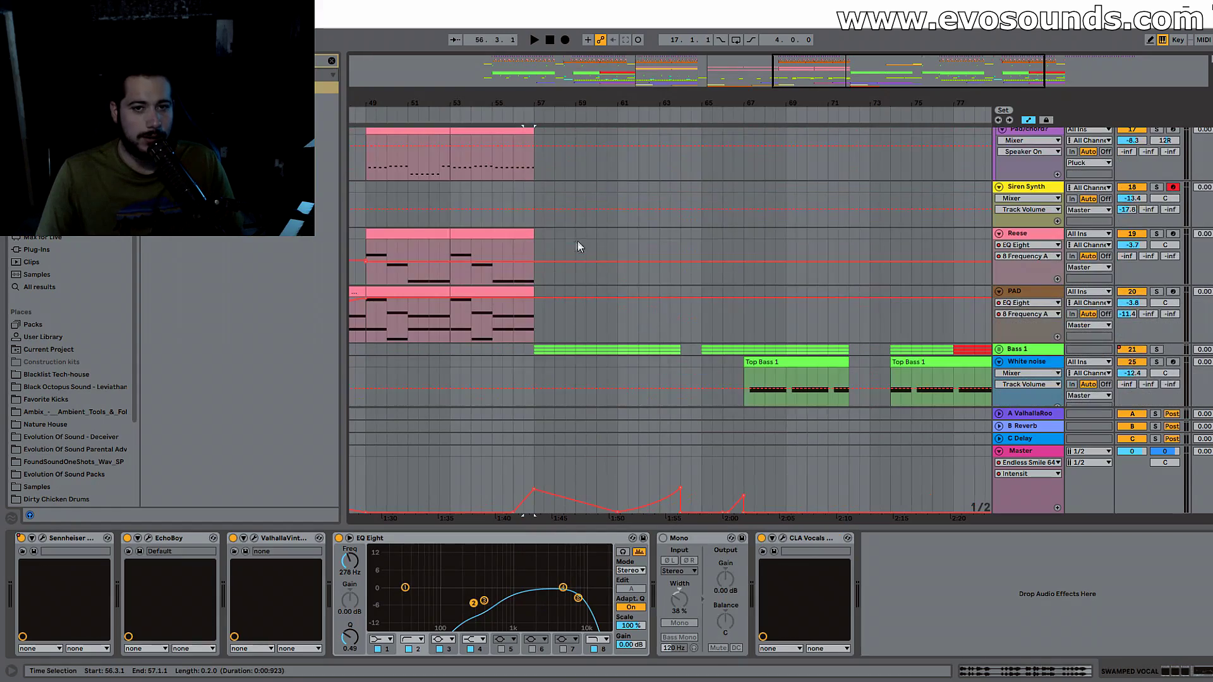
drag(708, 208, 698, 209)
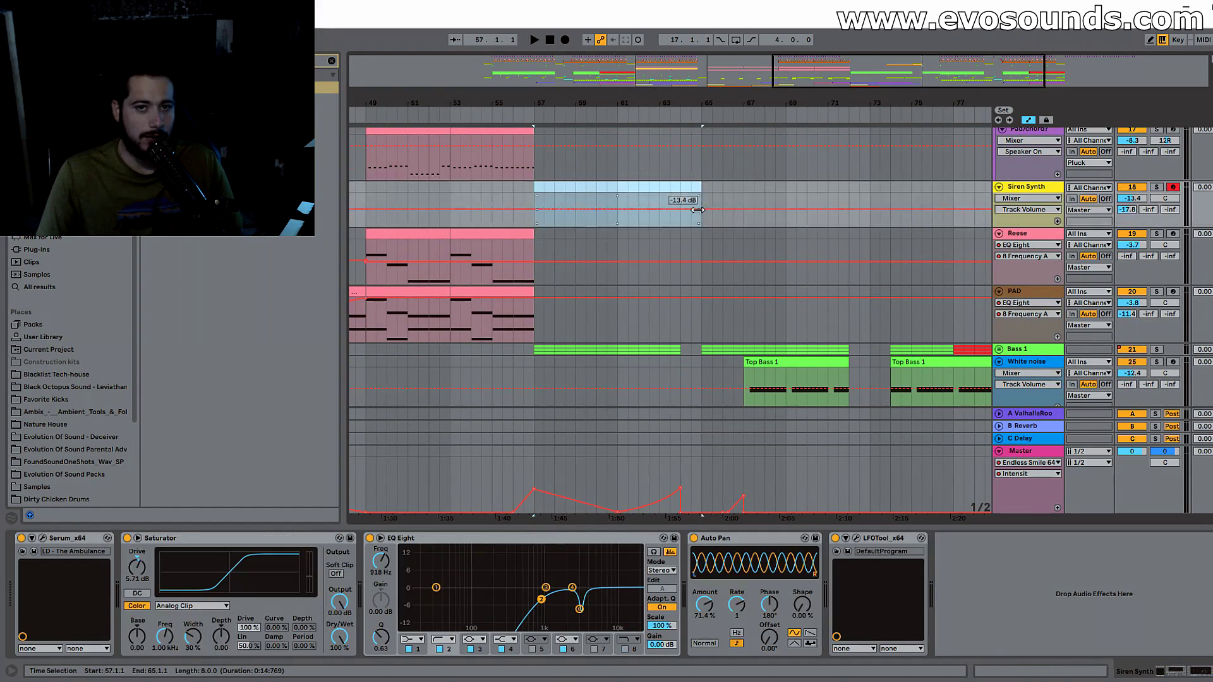
scroll(685, 211, up, 5)
scroll(686, 211, down, 5)
scroll(689, 201, down, 10)
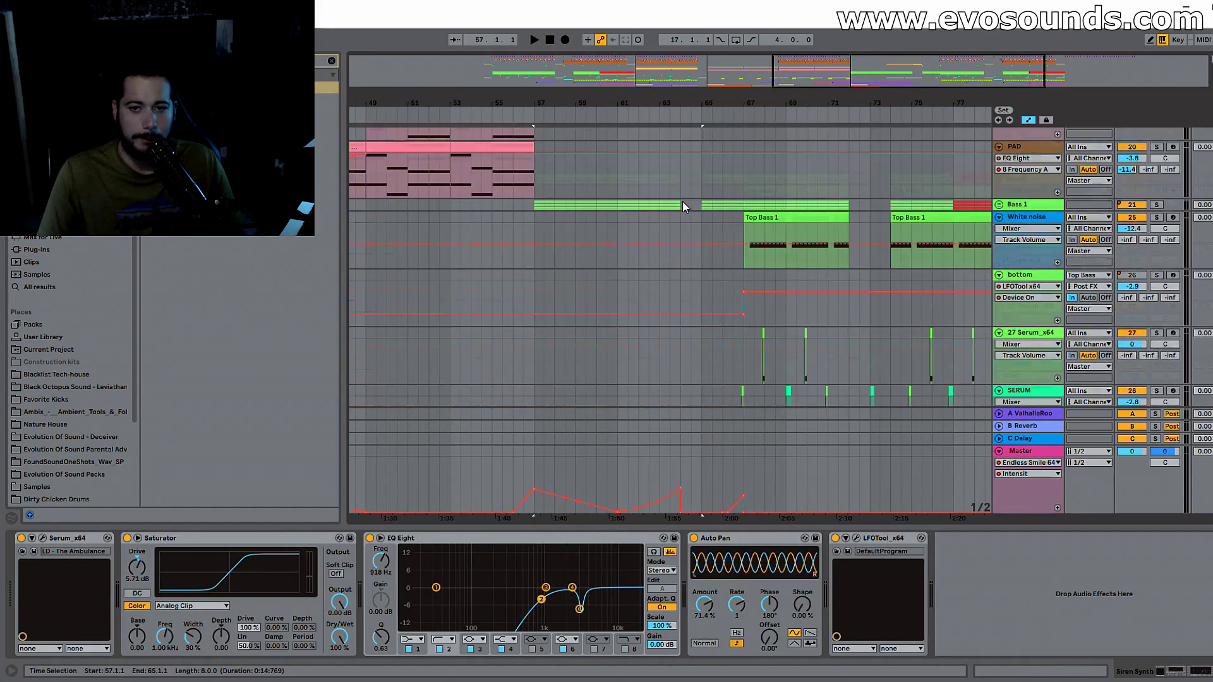